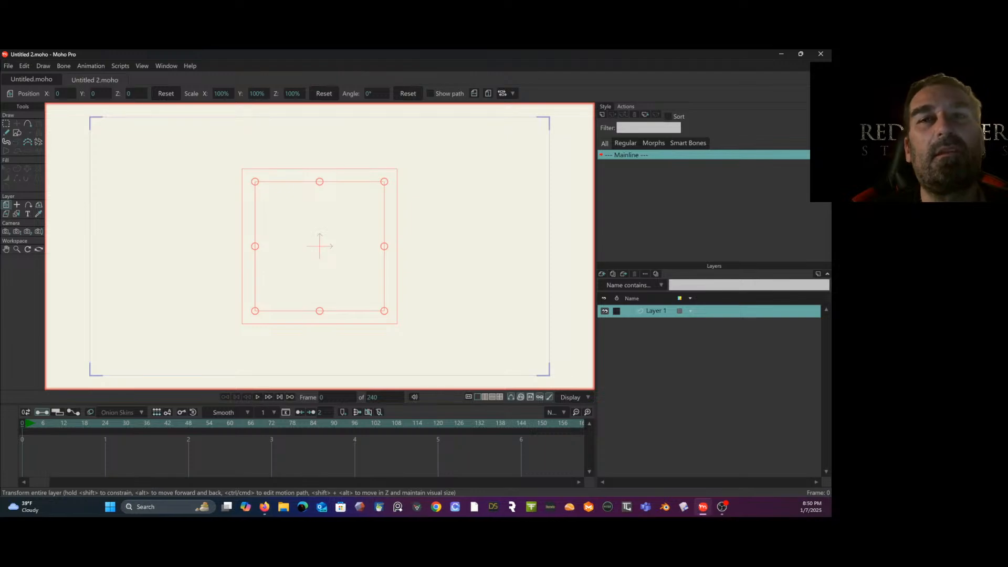
- Try a wavy freehand stroke across the middle of the canvas and undo it
{"action": "left_click", "coordinate": [6, 133]}
{"action": "mouse_move", "coordinate": [307, 247]}
{"action": "left_mouse_down"}
{"action": "mouse_move", "coordinate": [310, 263]}
{"action": "mouse_move", "coordinate": [398, 220]}
{"action": "mouse_move", "coordinate": [470, 230]}
{"action": "left_mouse_up"}
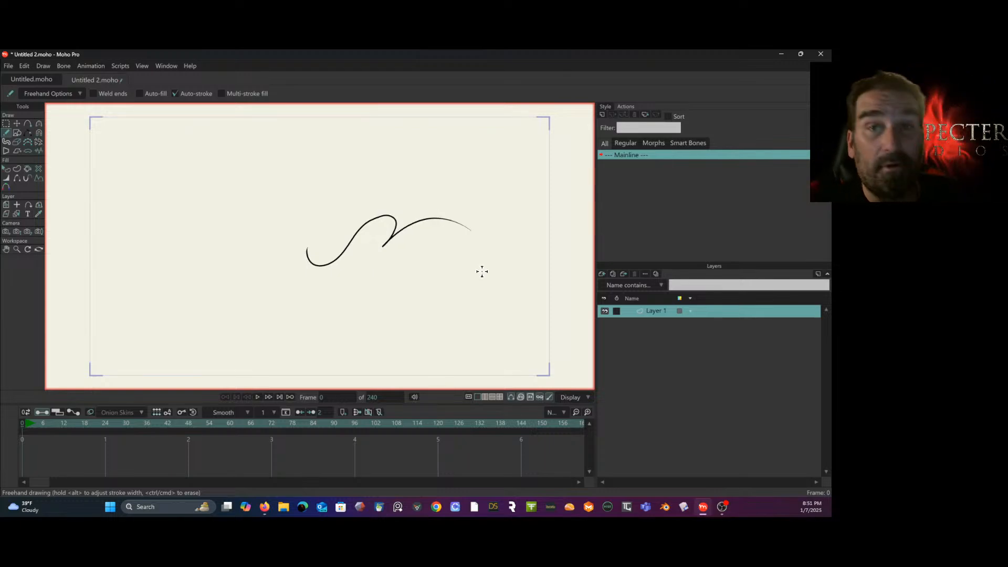
{"action": "key", "text": "ctrl+z"}
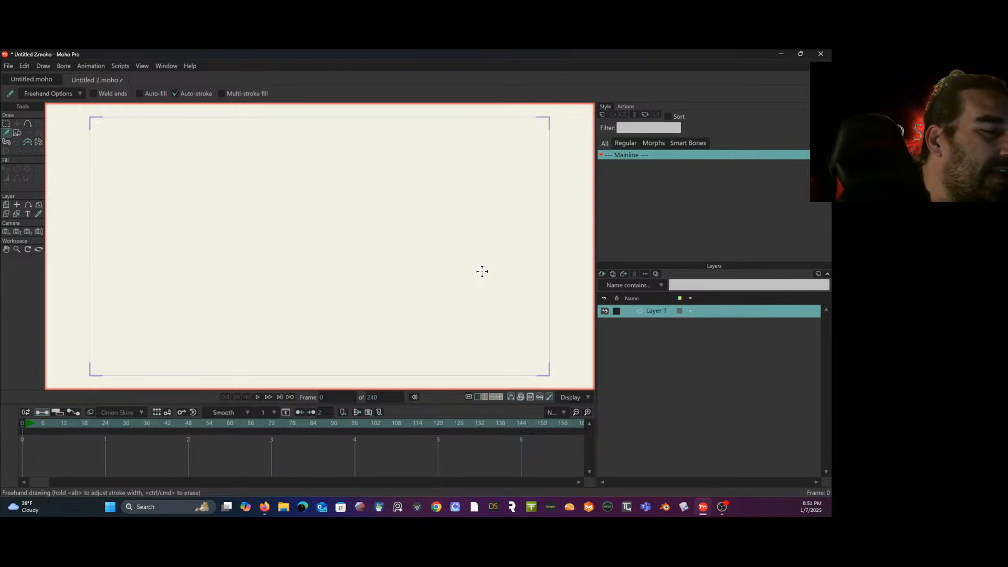
- Try a wavy freehand curve with its lowest point thickened to about 684% line width, and undo both
{"action": "mouse_move", "coordinate": [225, 198]}
{"action": "left_mouse_down"}
{"action": "mouse_move", "coordinate": [264, 260]}
{"action": "mouse_move", "coordinate": [356, 215]}
{"action": "mouse_move", "coordinate": [434, 222]}
{"action": "left_mouse_up"}
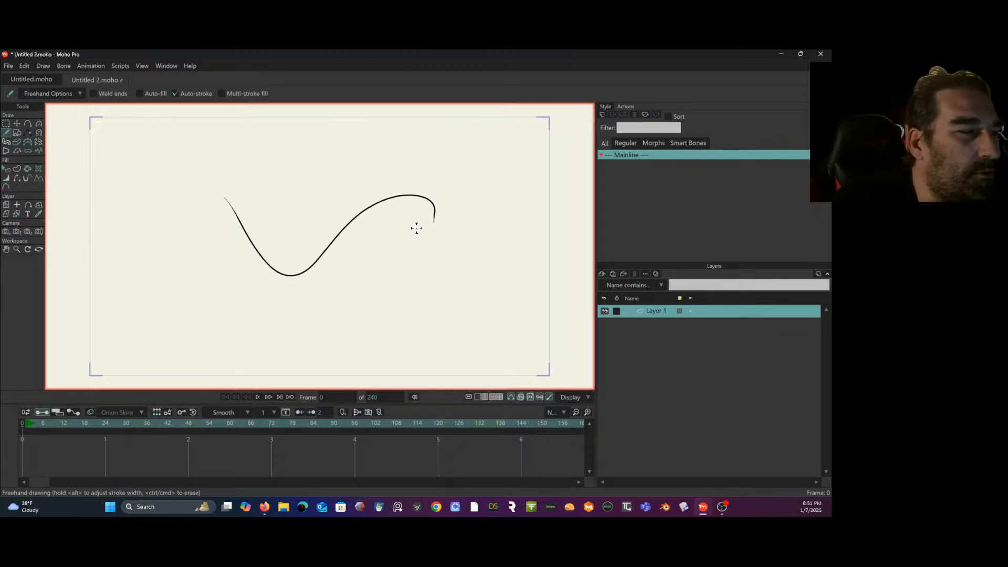
{"action": "key", "text": "g"}
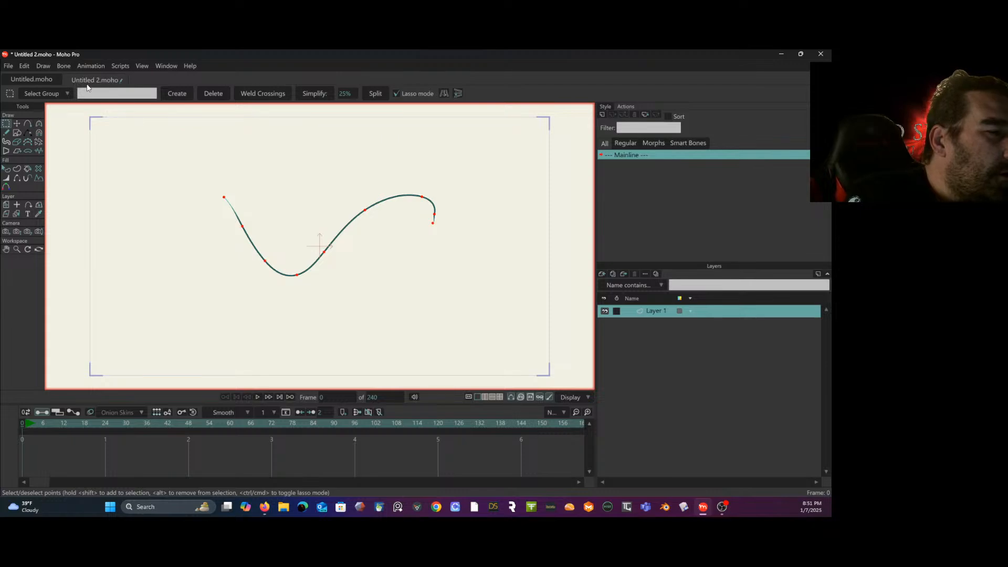
{"action": "left_click", "coordinate": [61, 155]}
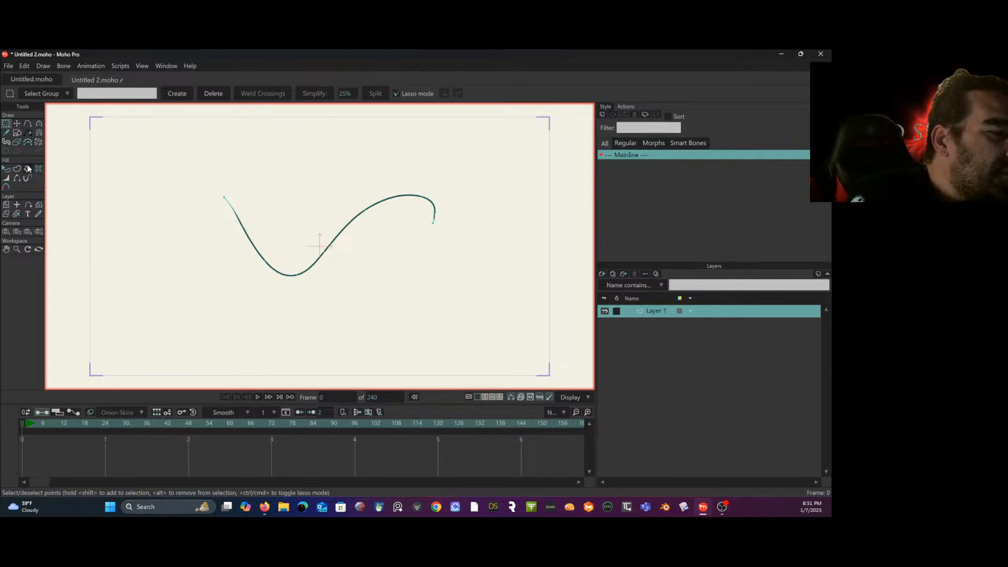
{"action": "left_click", "coordinate": [6, 177]}
{"action": "mouse_move", "coordinate": [301, 281]}
{"action": "left_mouse_down"}
{"action": "mouse_move", "coordinate": [293, 317]}
{"action": "mouse_move", "coordinate": [345, 167]}
{"action": "mouse_move", "coordinate": [424, 97]}
{"action": "mouse_move", "coordinate": [412, 160]}
{"action": "left_mouse_up"}
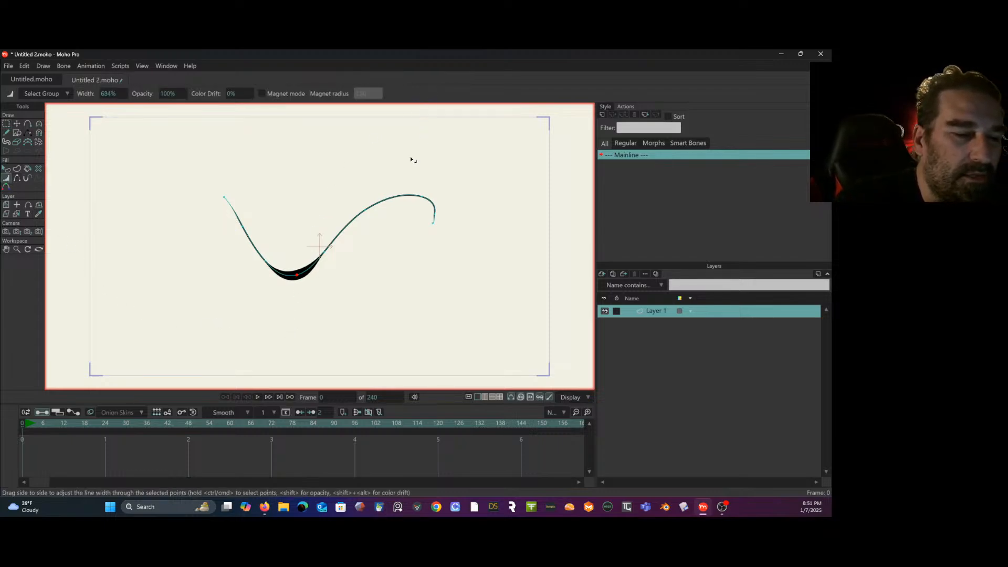
{"action": "key", "text": "ctrl+z"}
{"action": "key", "text": "ctrl+z"}
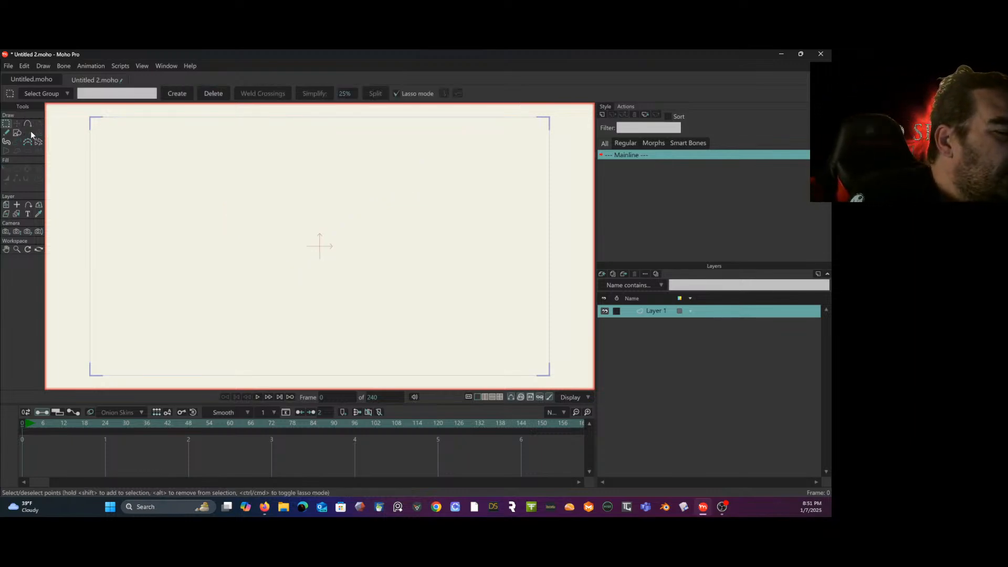
- Draw a filled, stroked ellipse near the canvas centre and move it down and to the left
{"action": "left_click", "coordinate": [17, 132]}
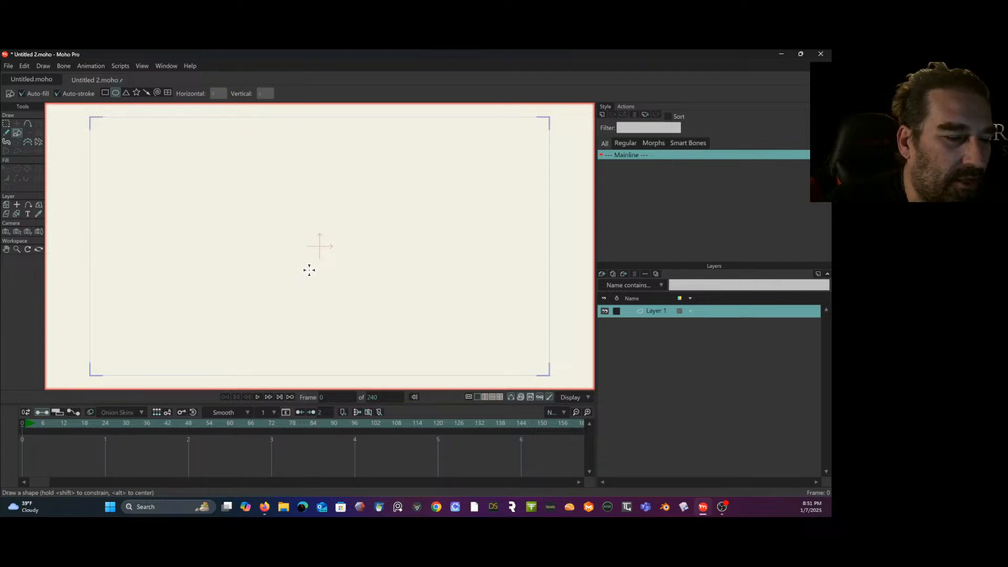
{"action": "mouse_move", "coordinate": [310, 280]}
{"action": "left_mouse_down"}
{"action": "mouse_move", "coordinate": [335, 216]}
{"action": "mouse_move", "coordinate": [387, 184]}
{"action": "mouse_move", "coordinate": [394, 191]}
{"action": "left_mouse_up"}
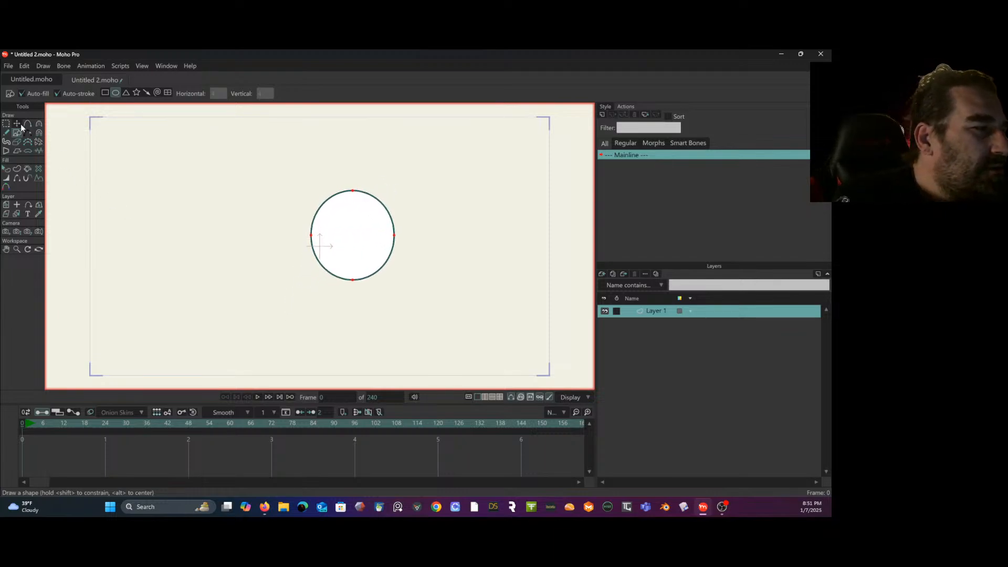
{"action": "left_click", "coordinate": [19, 125]}
{"action": "left_click_drag", "start_coordinate": [358, 256], "coordinate": [313, 288]}
- Deselect the ellipse's points and display its curve handles with the Curvature tool
{"action": "left_click", "coordinate": [7, 124]}
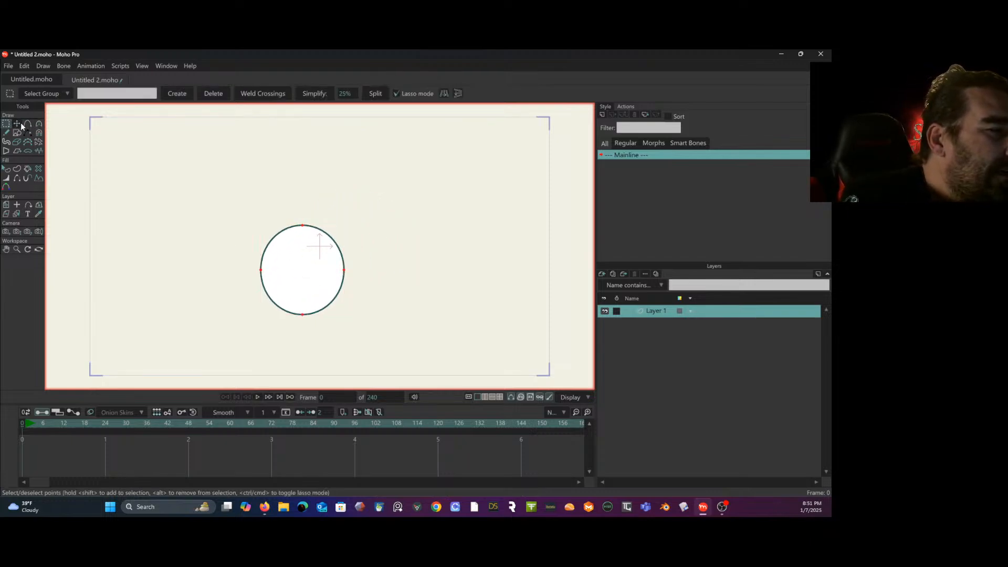
{"action": "left_click", "coordinate": [39, 123]}
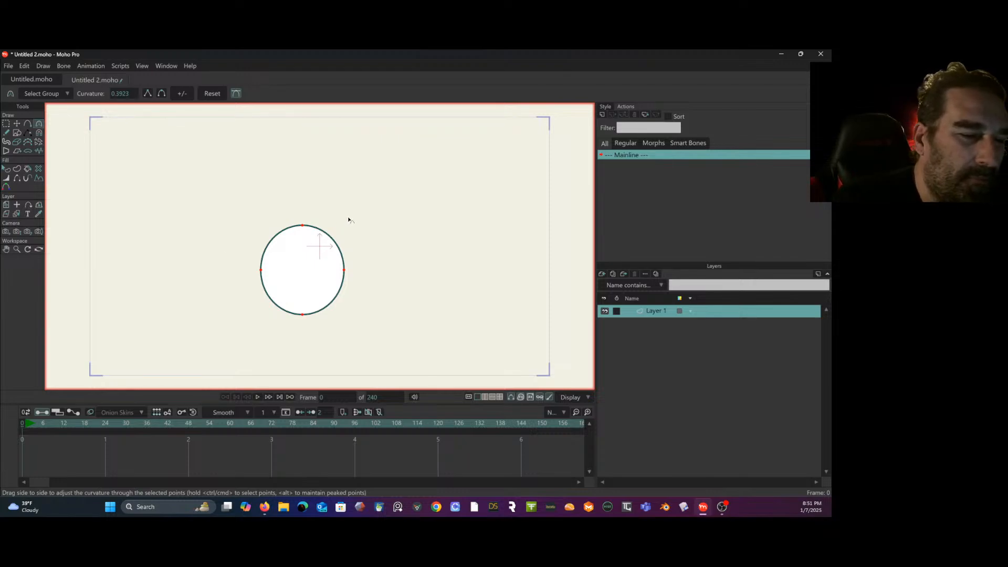
{"action": "left_click", "coordinate": [7, 123]}
{"action": "left_click_drag", "start_coordinate": [123, 159], "coordinate": [127, 187]}
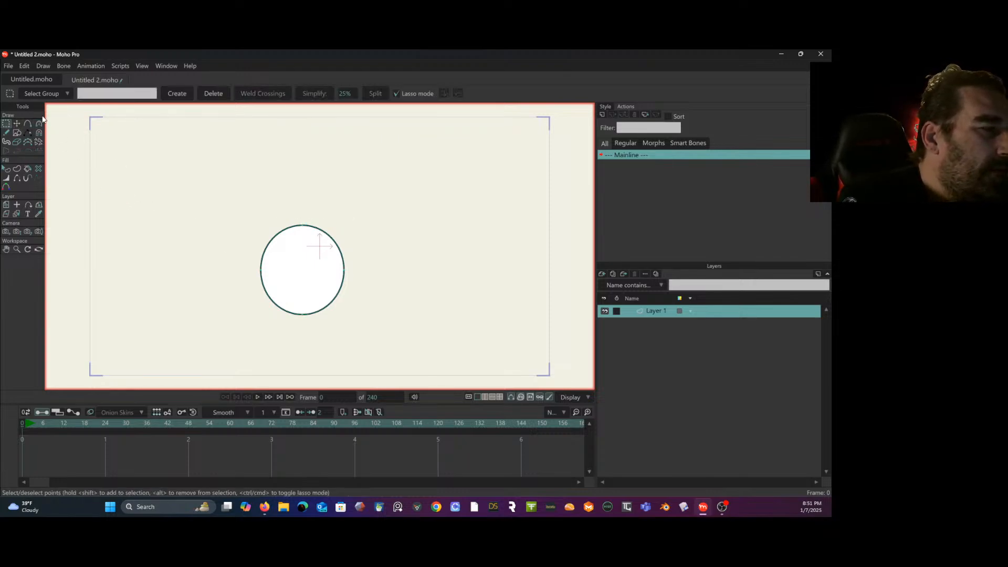
{"action": "left_click", "coordinate": [39, 124]}
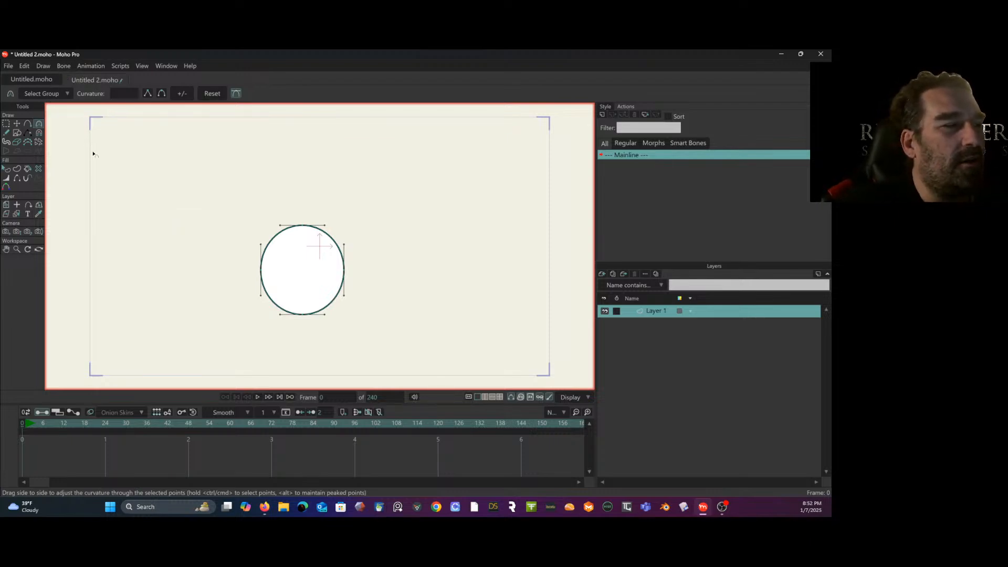
- Select the ellipse shape, show its style settings, and change its fill colour to a medium teal blue
{"action": "left_click", "coordinate": [6, 169]}
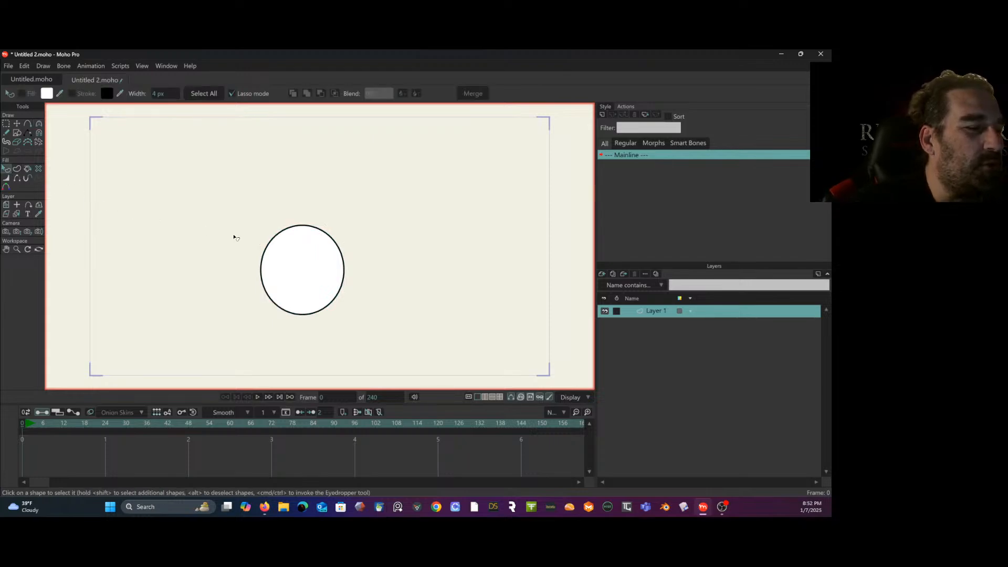
{"action": "left_click", "coordinate": [292, 273]}
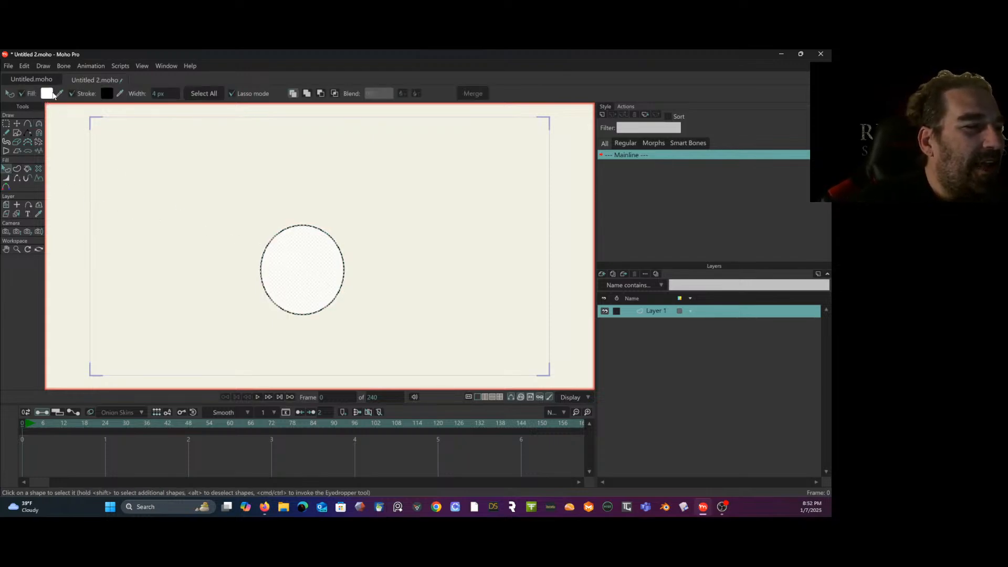
{"action": "left_click", "coordinate": [606, 106]}
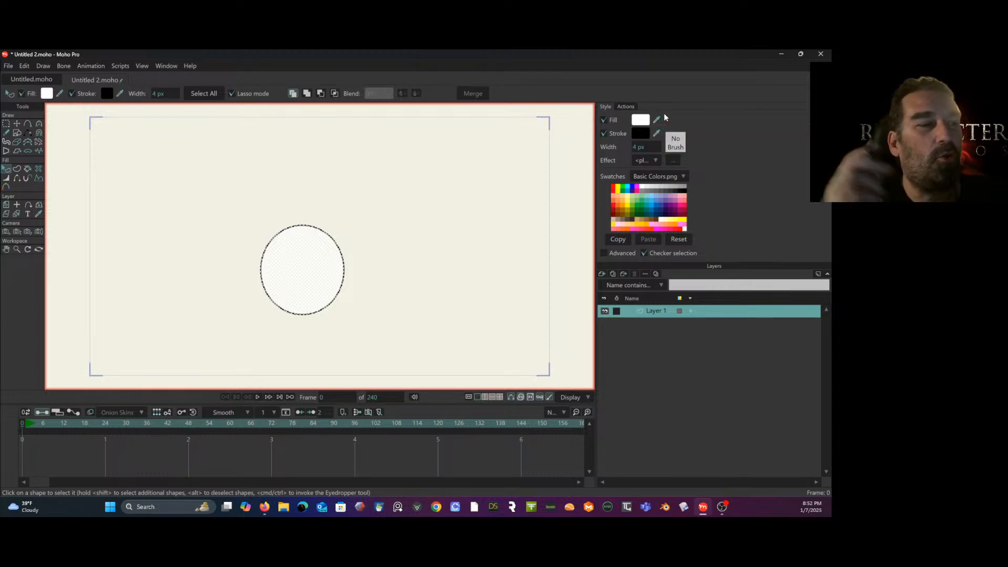
{"action": "left_click", "coordinate": [47, 94]}
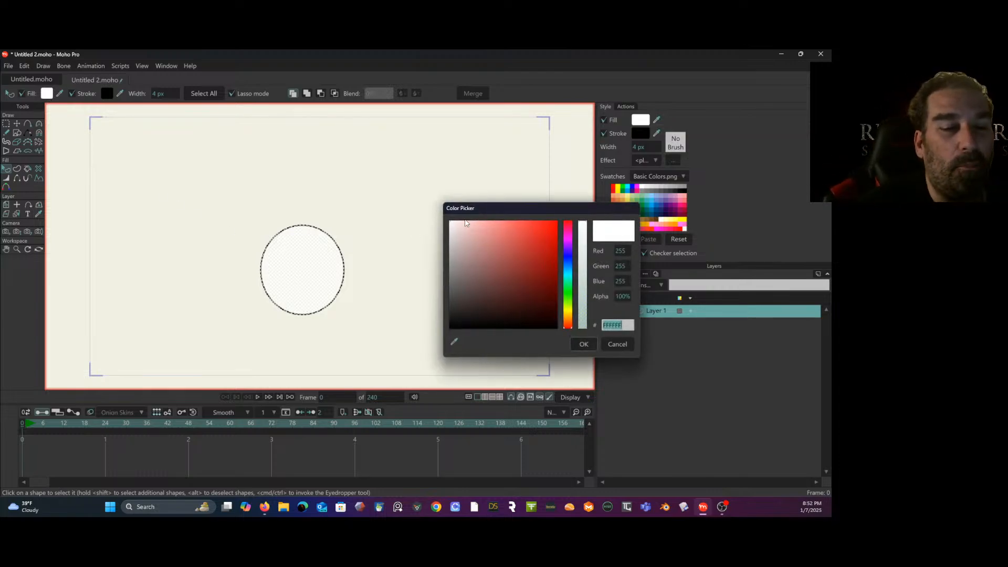
{"action": "left_click", "coordinate": [618, 345]}
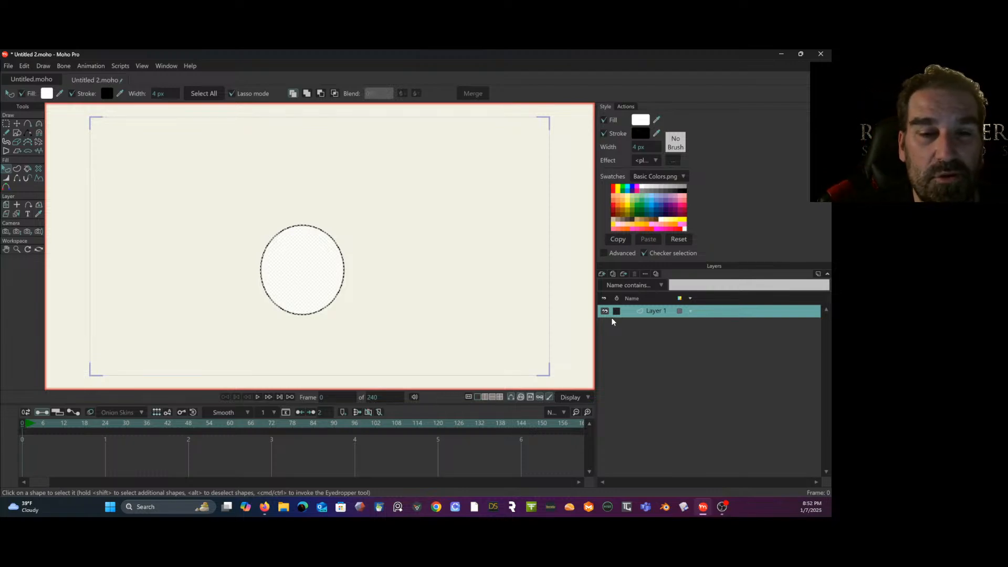
{"action": "left_click", "coordinate": [640, 119]}
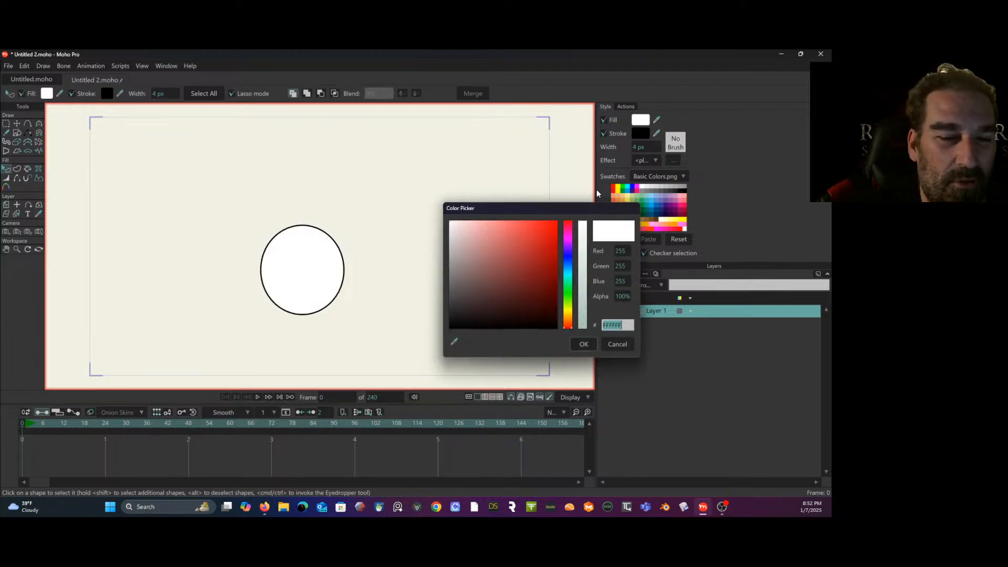
{"action": "left_click", "coordinate": [565, 267]}
{"action": "left_click_drag", "start_coordinate": [565, 267], "coordinate": [496, 244]}
{"action": "left_click", "coordinate": [584, 345]}
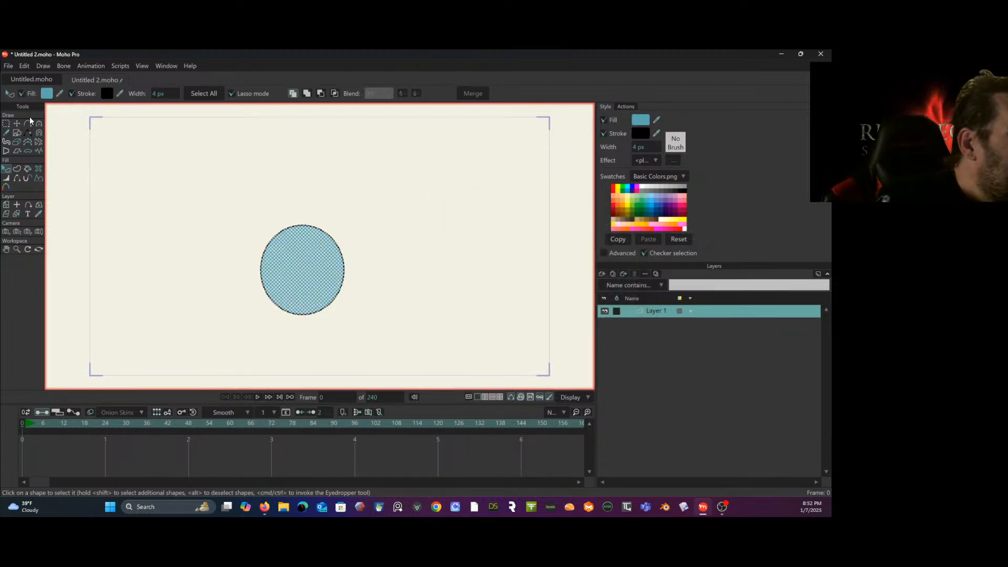
{"action": "left_click", "coordinate": [64, 143]}
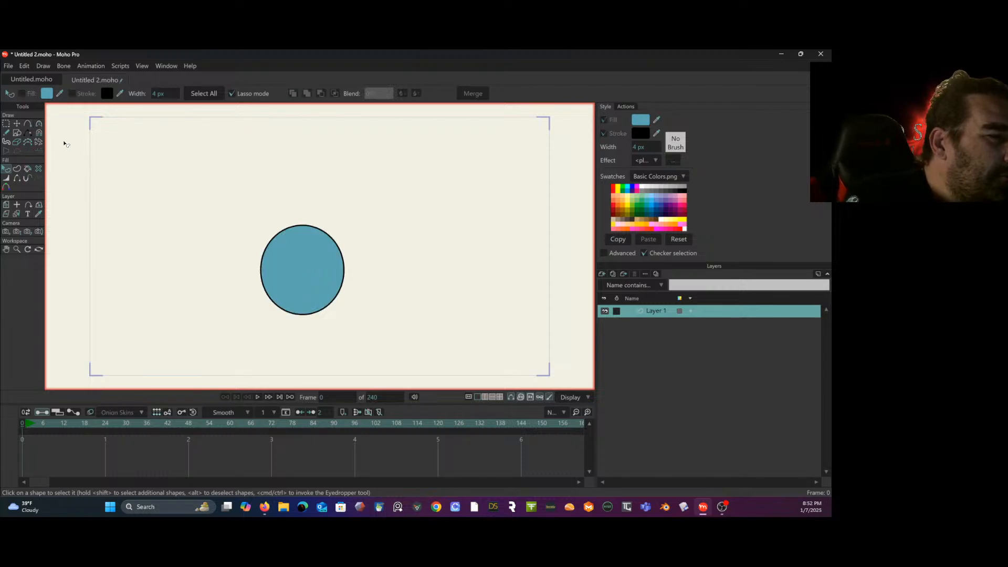
- Adjust the curve handles at the blue ellipse's top, left and right points to make its upper half more pointed
{"action": "left_click", "coordinate": [17, 123]}
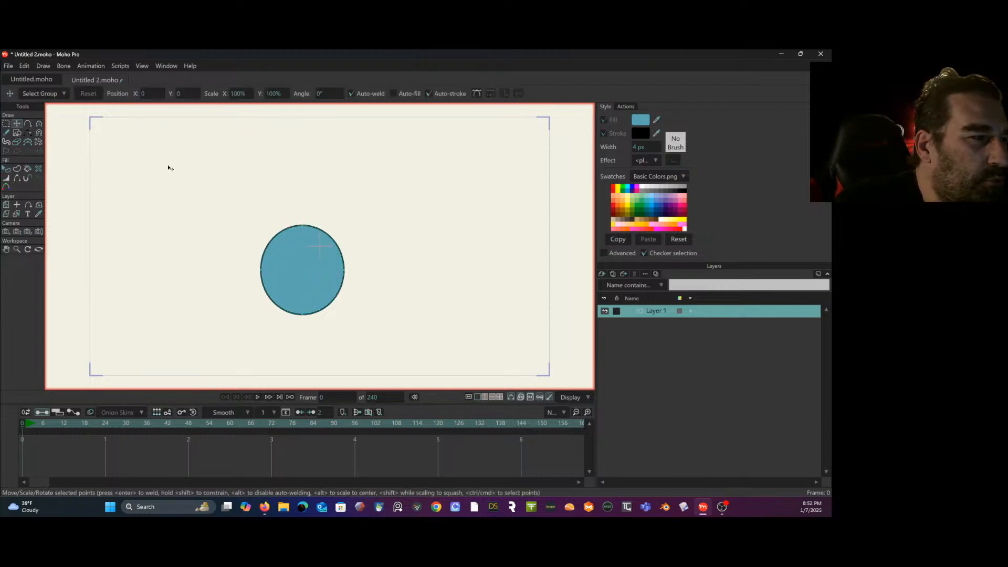
{"action": "left_click", "coordinate": [39, 123]}
{"action": "left_click_drag", "start_coordinate": [284, 229], "coordinate": [319, 229]}
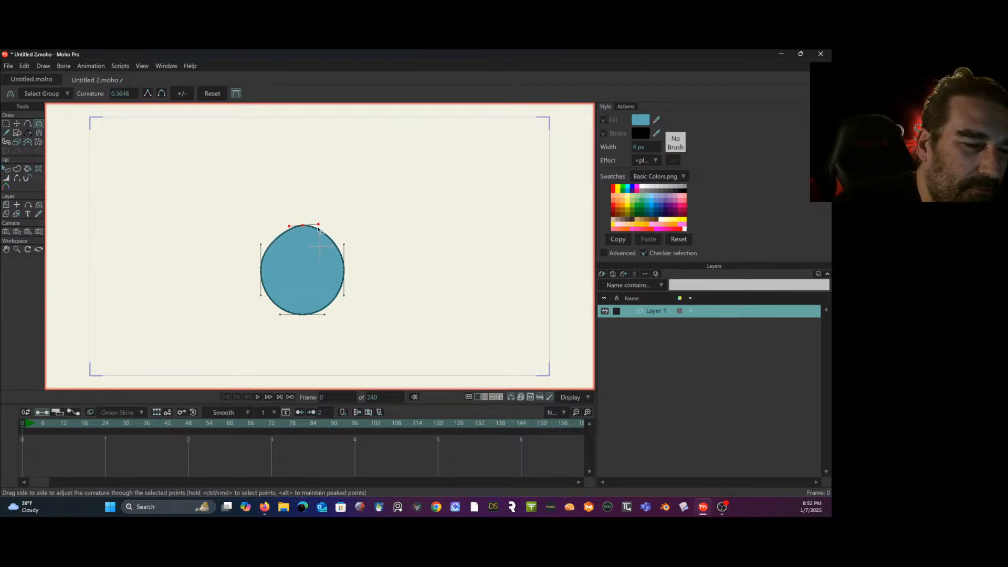
{"action": "left_click_drag", "start_coordinate": [263, 249], "coordinate": [263, 252]}
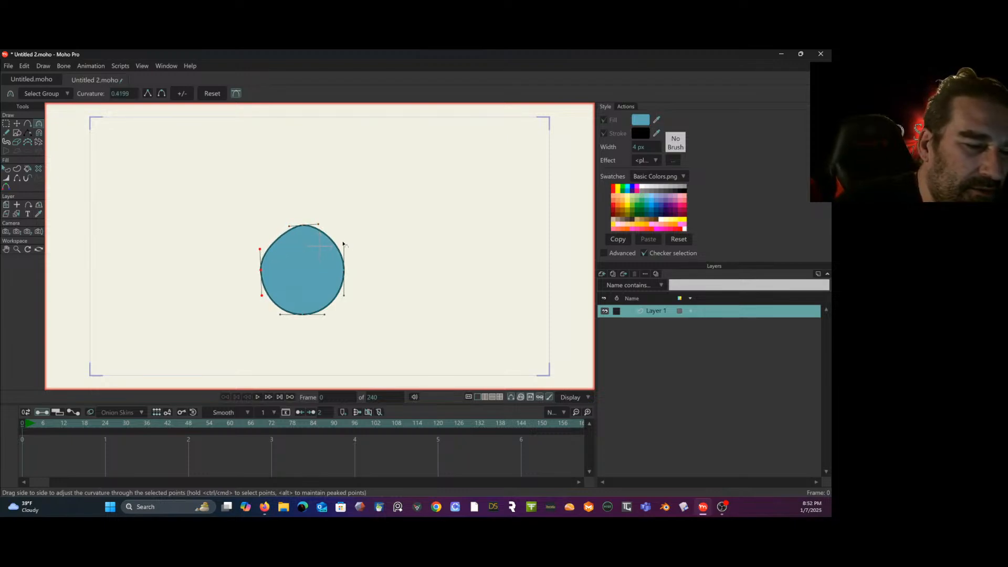
{"action": "left_click_drag", "start_coordinate": [343, 247], "coordinate": [343, 256]}
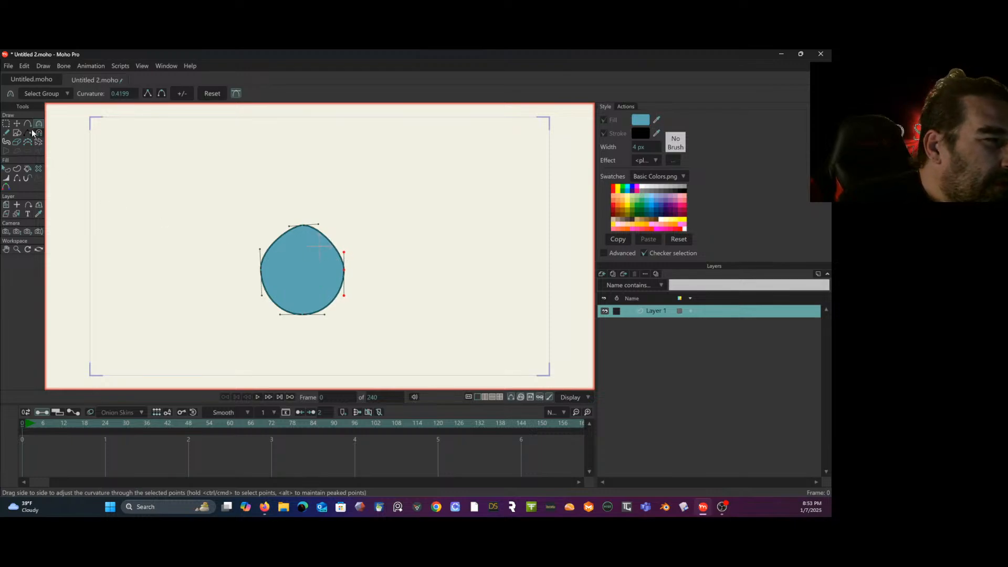
- Try moving the blue shape's right side point inward, and undo the move
{"action": "left_click", "coordinate": [17, 123]}
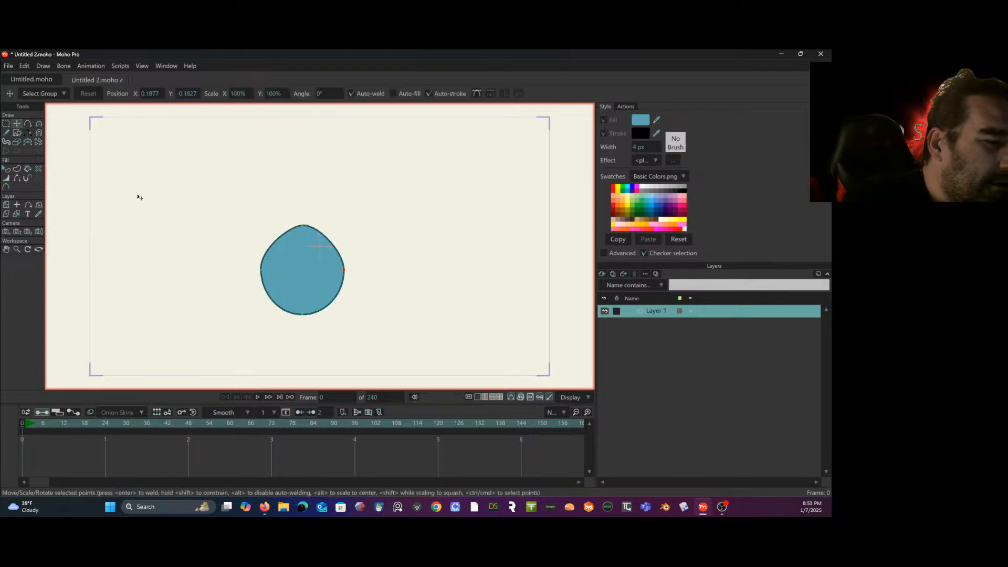
{"action": "left_click", "coordinate": [261, 271]}
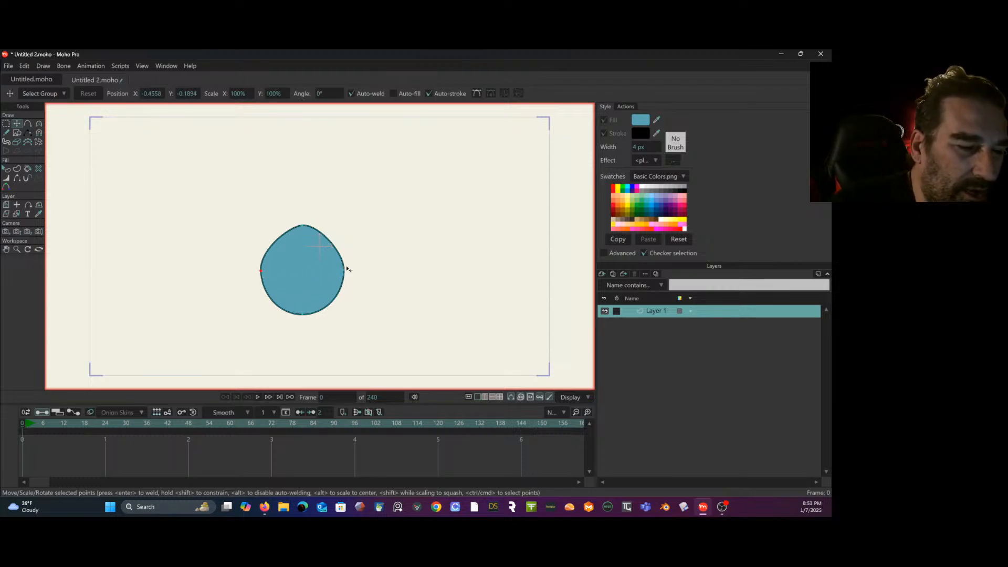
{"action": "left_click_drag", "start_coordinate": [343, 269], "coordinate": [288, 258]}
{"action": "key", "text": "ctrl+z"}
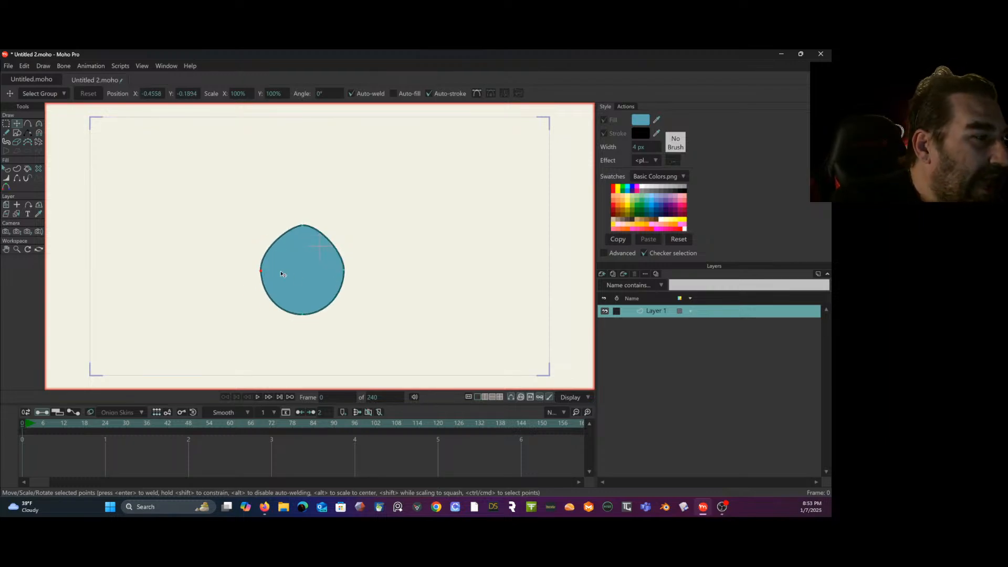
- Try moving the blue shape's left side point down and inward, and undo the move
{"action": "left_click", "coordinate": [5, 132]}
{"action": "left_click", "coordinate": [6, 123]}
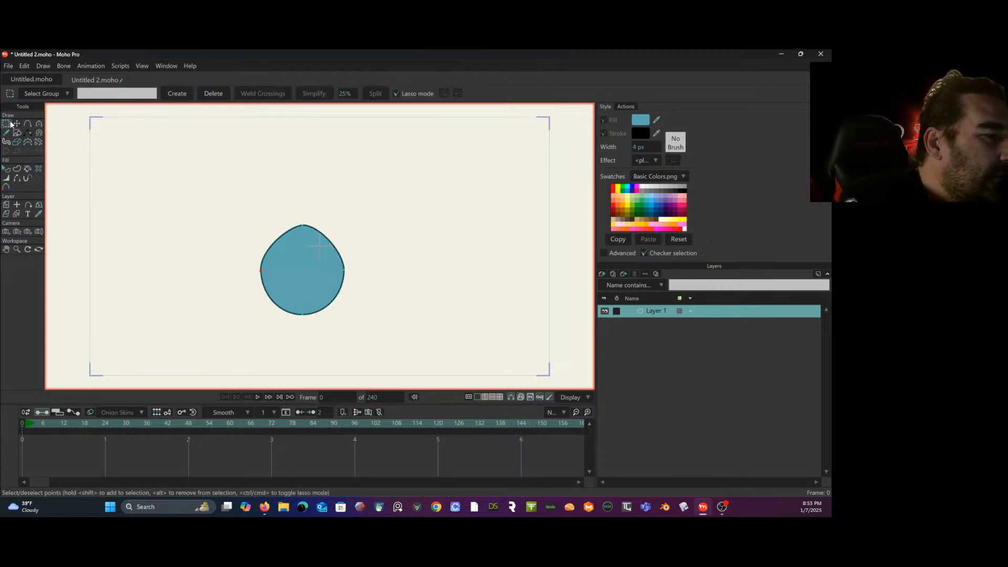
{"action": "left_click", "coordinate": [17, 123]}
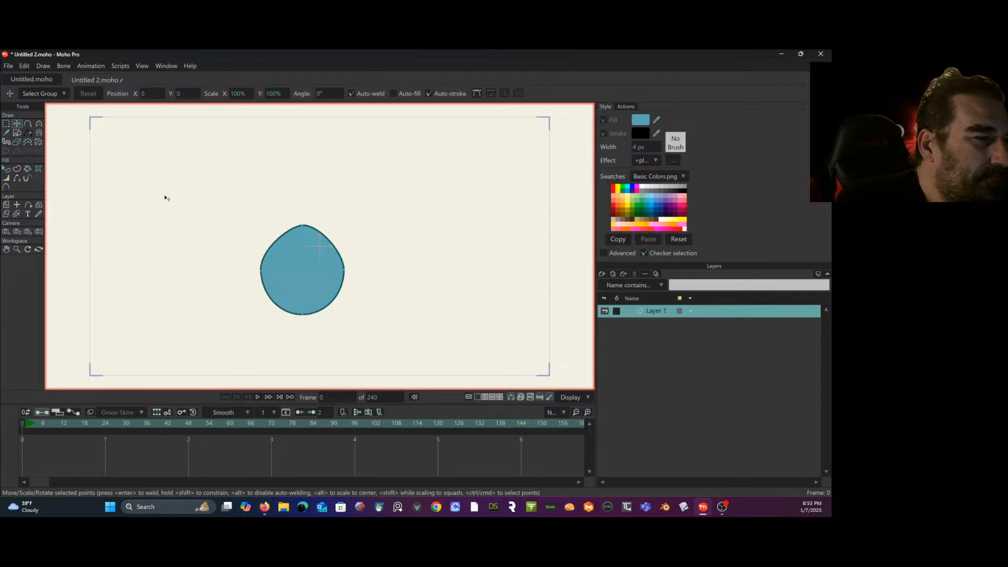
{"action": "left_click_drag", "start_coordinate": [231, 268], "coordinate": [254, 298]}
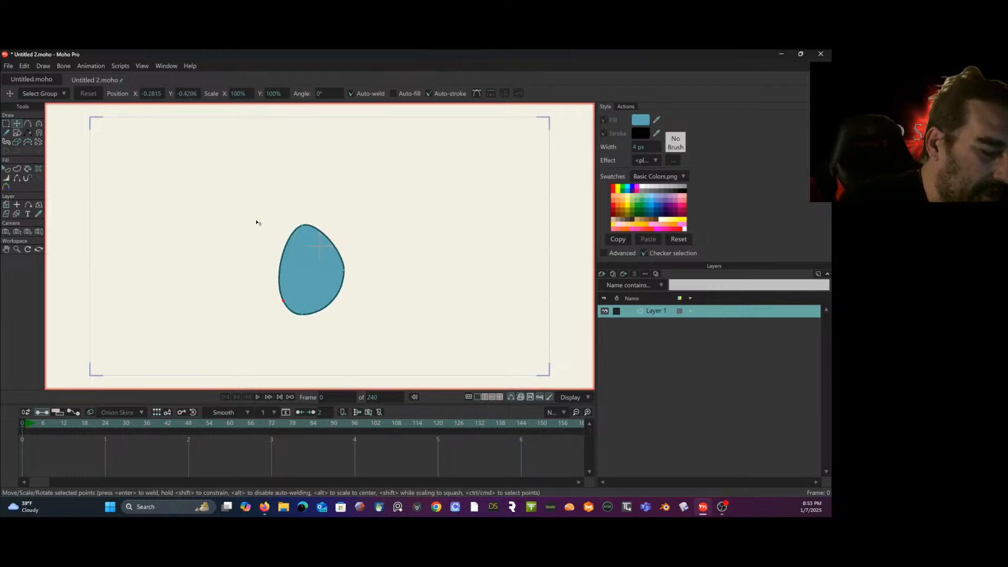
{"action": "key", "text": "ctrl+z"}
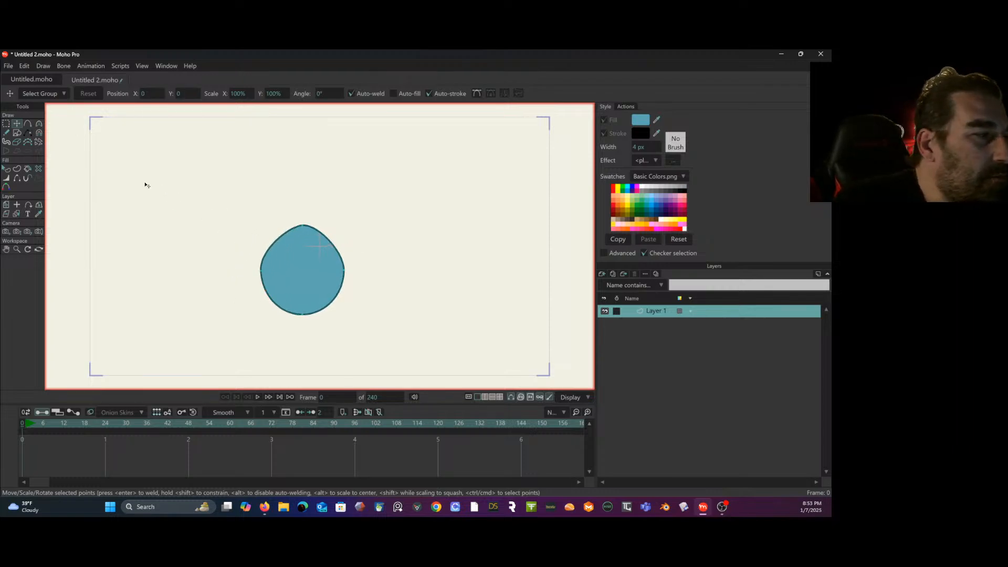
- Select the blue shape's two side points together, move them slightly down into an egg outline, and deselect them
{"action": "key", "text": "g"}
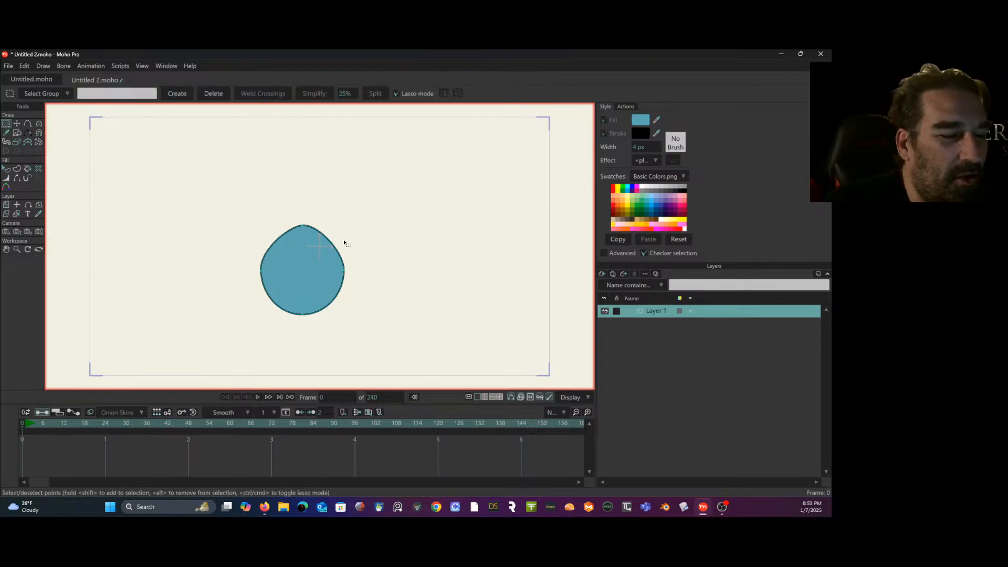
{"action": "mouse_move", "coordinate": [352, 251]}
{"action": "left_mouse_down"}
{"action": "mouse_move", "coordinate": [290, 253]}
{"action": "mouse_move", "coordinate": [253, 280]}
{"action": "mouse_move", "coordinate": [357, 281]}
{"action": "mouse_move", "coordinate": [364, 260]}
{"action": "mouse_move", "coordinate": [332, 287]}
{"action": "left_mouse_up"}
{"action": "key", "text": "t"}
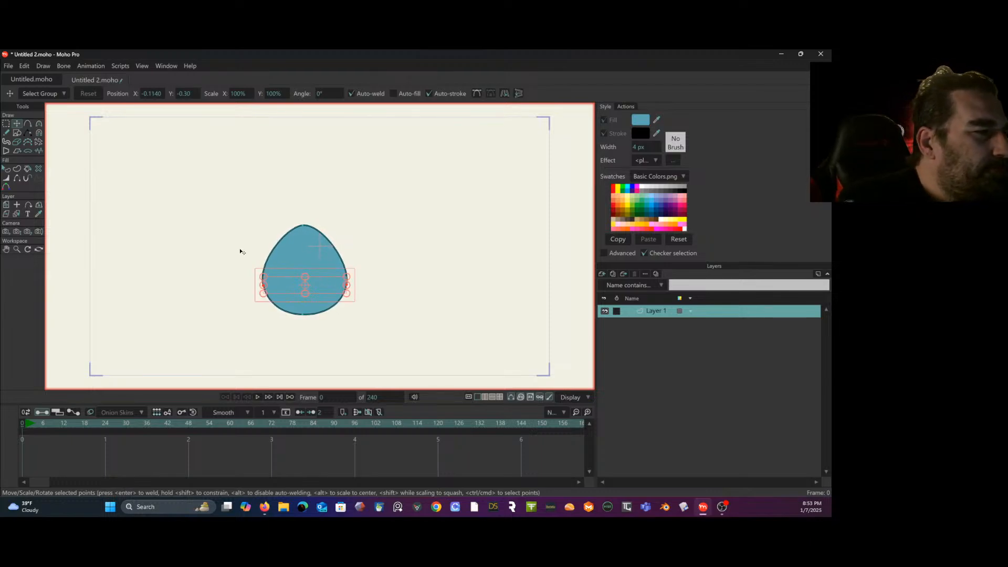
{"action": "key", "text": "g"}
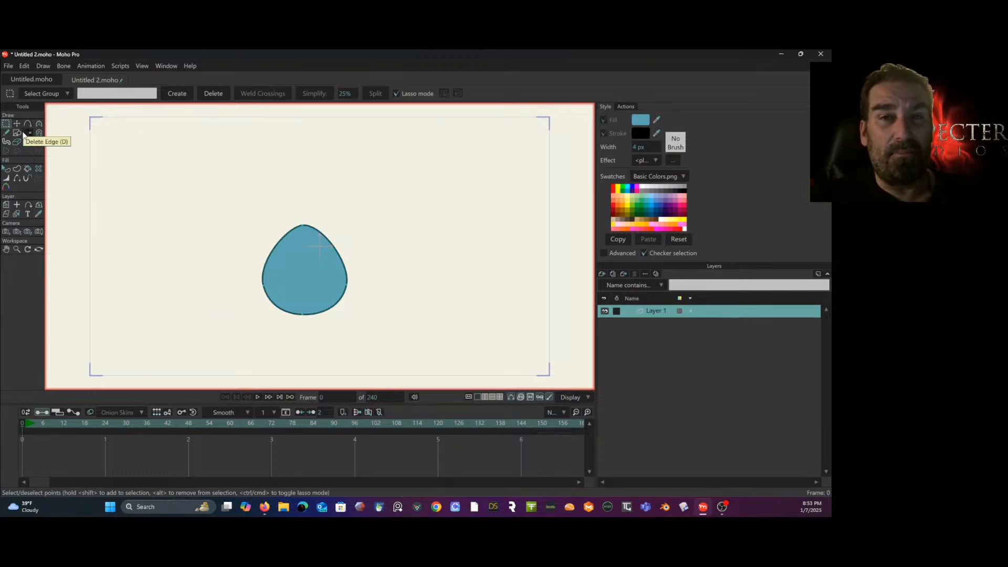
- Draw a small blue ellipse overlapping the egg's lower left edge, shorten and shift it slightly, and deselect it
{"action": "left_click", "coordinate": [19, 132]}
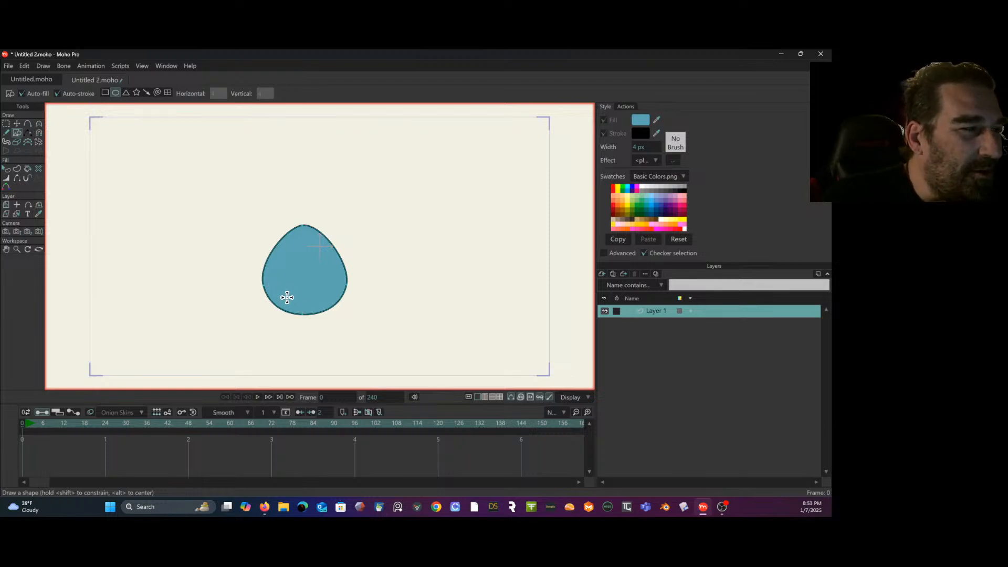
{"action": "left_click_drag", "start_coordinate": [286, 295], "coordinate": [262, 331]}
{"action": "left_click", "coordinate": [7, 126]}
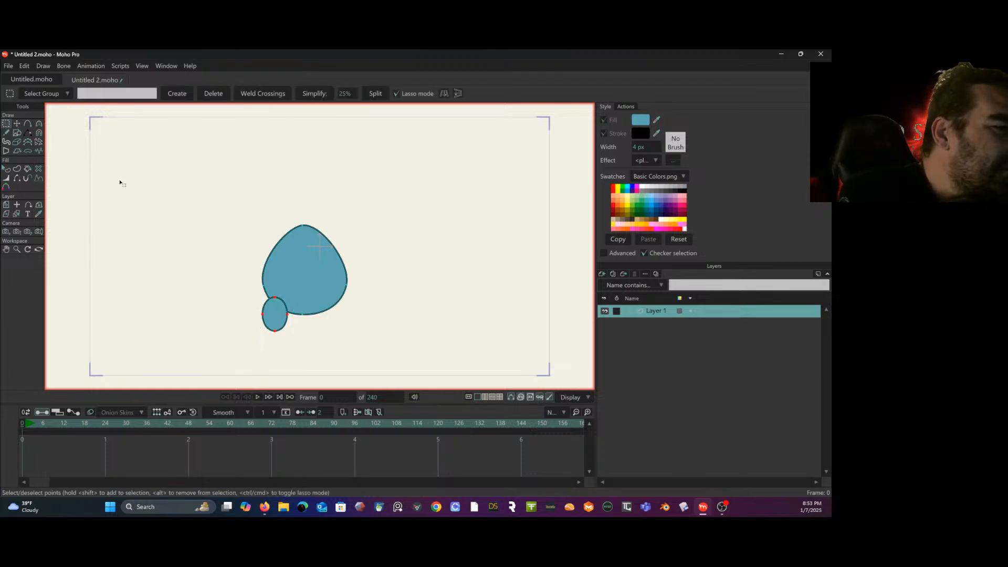
{"action": "left_click", "coordinate": [17, 124]}
{"action": "left_click_drag", "start_coordinate": [275, 331], "coordinate": [289, 315]}
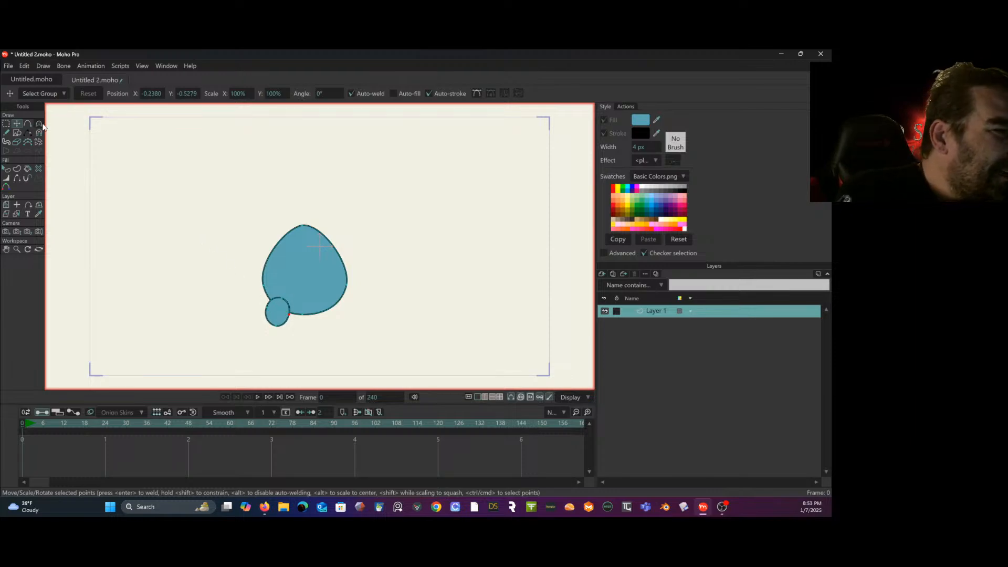
{"action": "left_click", "coordinate": [5, 124]}
{"action": "mouse_move", "coordinate": [128, 188]}
{"action": "left_mouse_down"}
{"action": "mouse_move", "coordinate": [121, 220]}
{"action": "mouse_move", "coordinate": [104, 214]}
{"action": "left_mouse_up"}
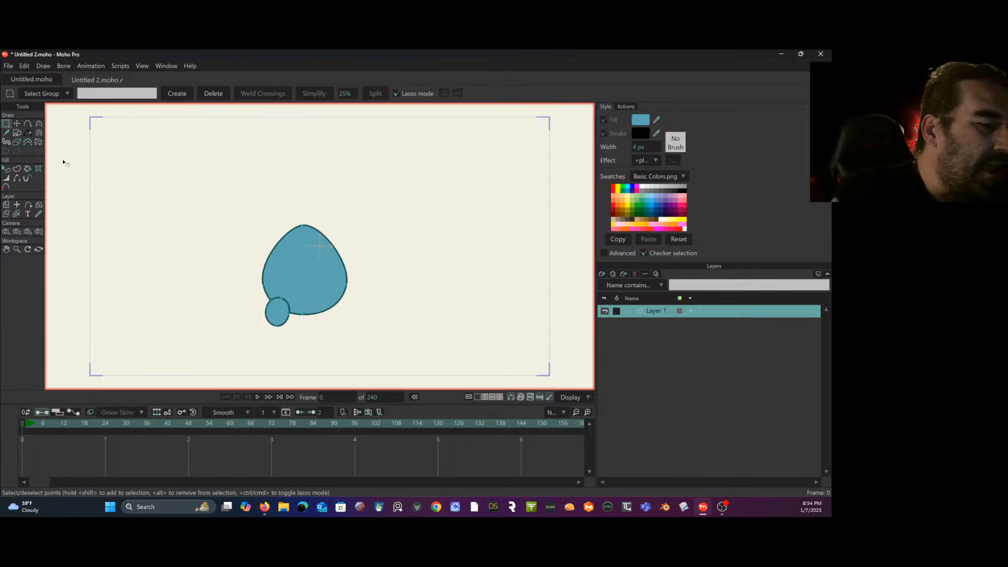
- Cut the small ellipse out of Layer 1 and paste it into a new vector layer
{"action": "mouse_move", "coordinate": [292, 285]}
{"action": "left_mouse_down"}
{"action": "mouse_move", "coordinate": [273, 291]}
{"action": "mouse_move", "coordinate": [256, 348]}
{"action": "mouse_move", "coordinate": [292, 286]}
{"action": "left_mouse_up"}
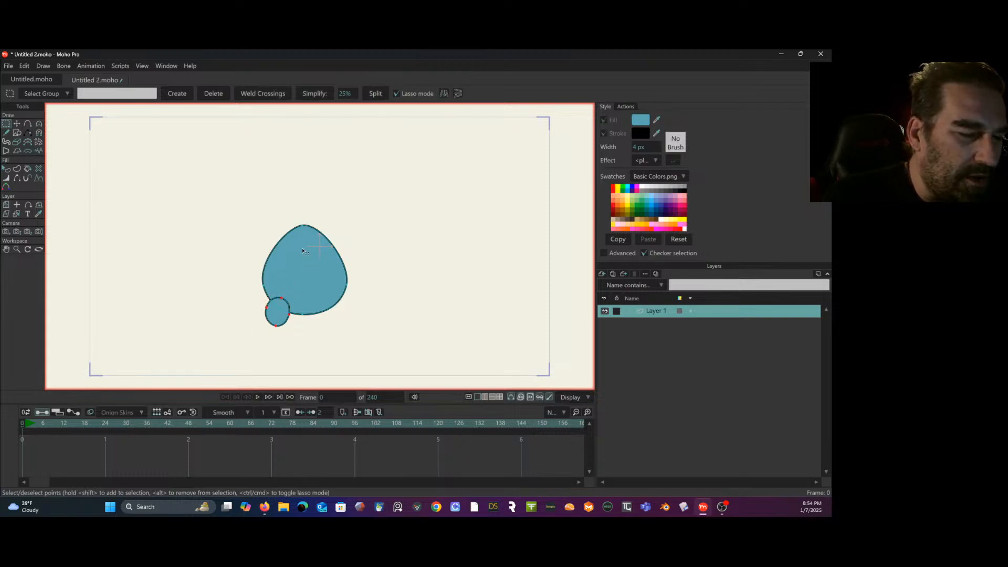
{"action": "left_click", "coordinate": [24, 66]}
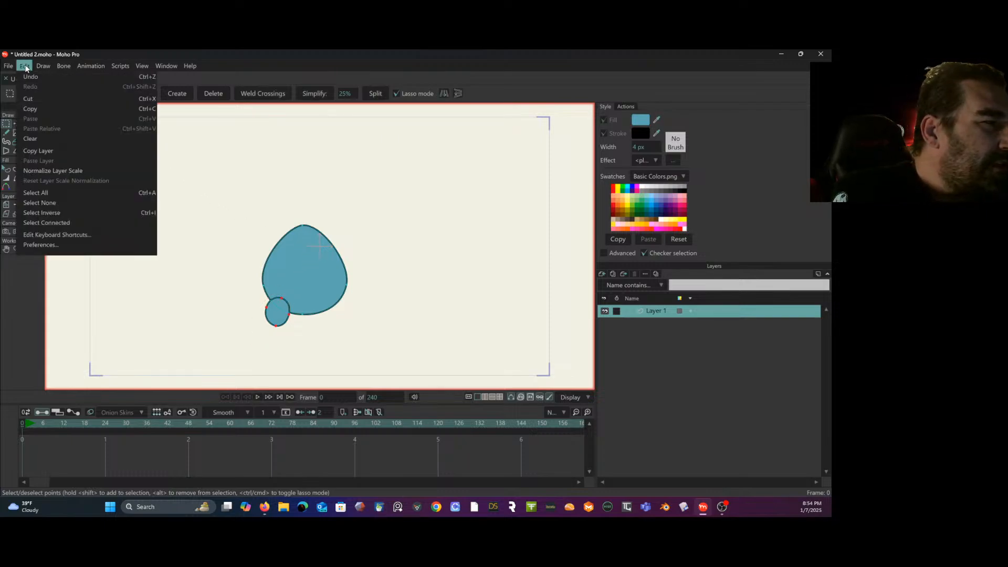
{"action": "left_click", "coordinate": [52, 126]}
{"action": "left_click", "coordinate": [602, 273]}
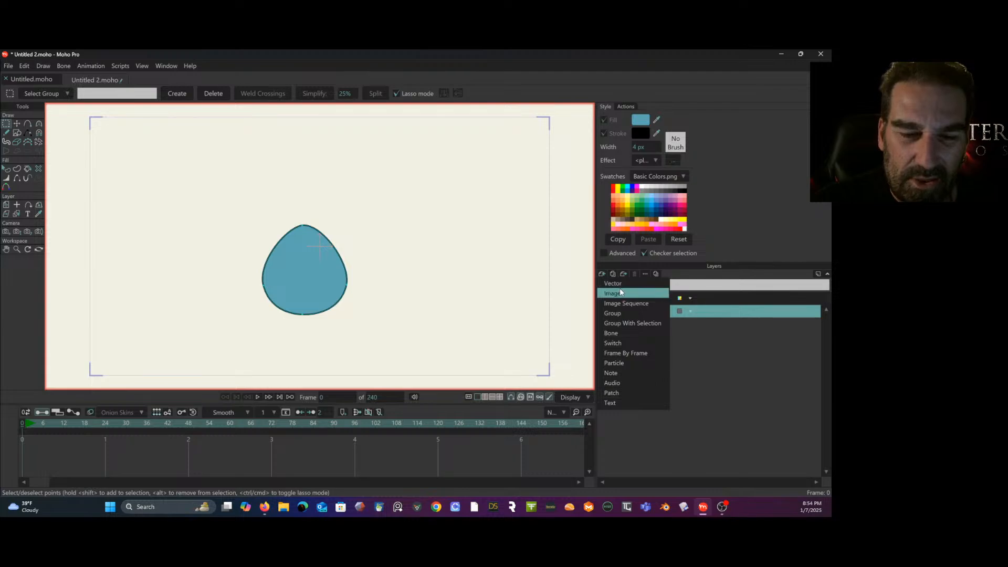
{"action": "left_click", "coordinate": [628, 285]}
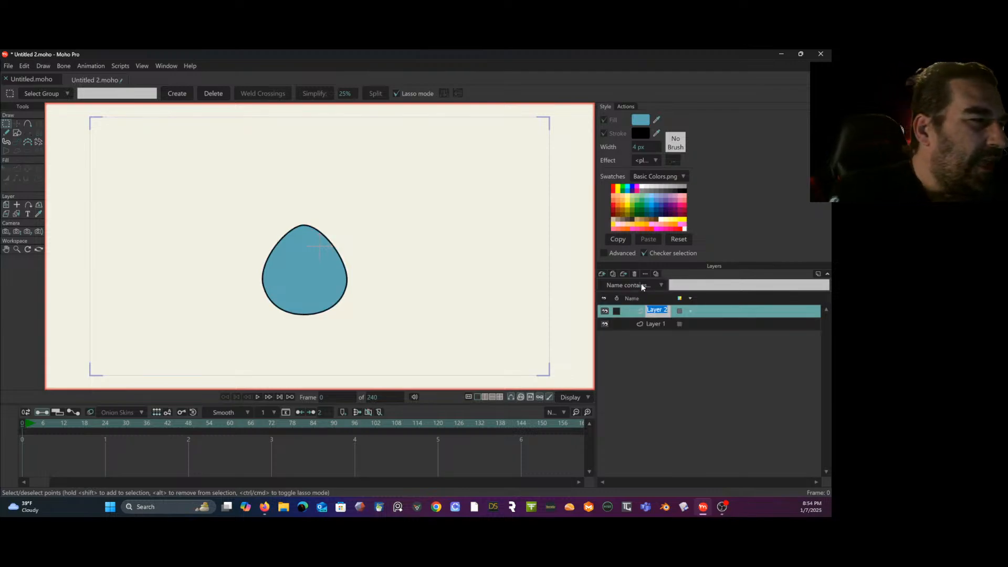
{"action": "left_click", "coordinate": [26, 66]}
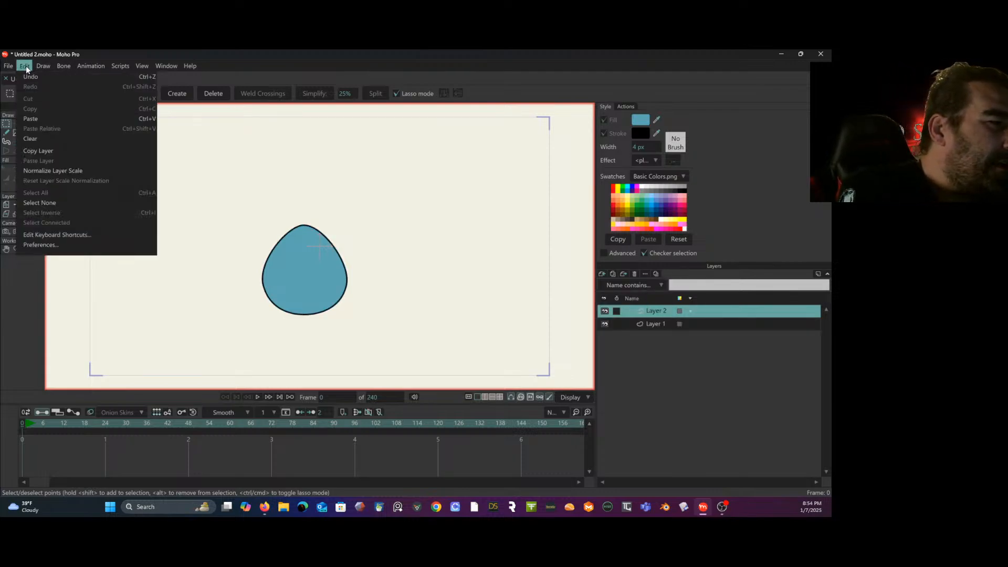
{"action": "left_click", "coordinate": [45, 120]}
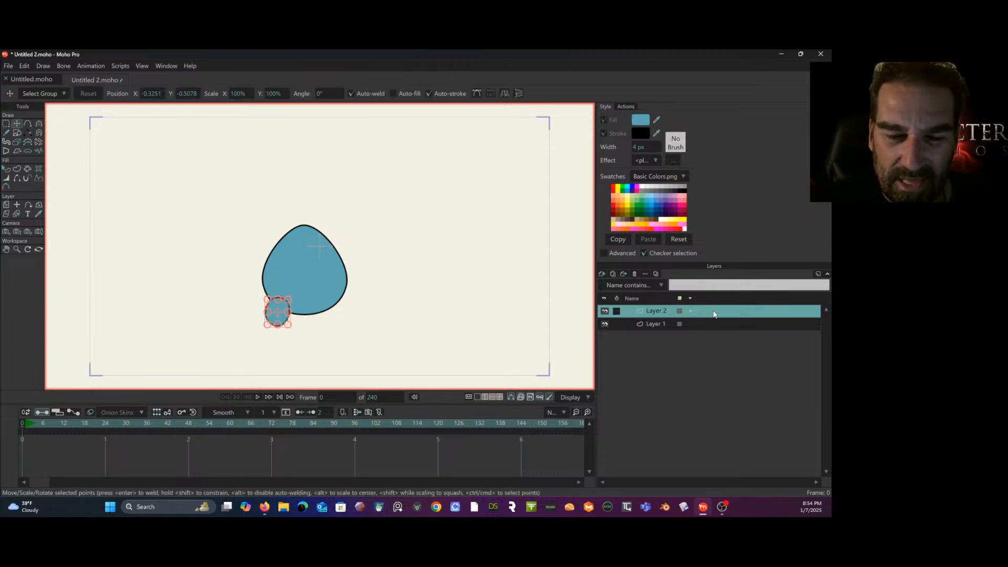
- Place Layer 2 below Layer 1, and rename Layer 1 as "body" and Layer 2 as "leg R"
{"action": "left_click_drag", "start_coordinate": [654, 311], "coordinate": [693, 344]}
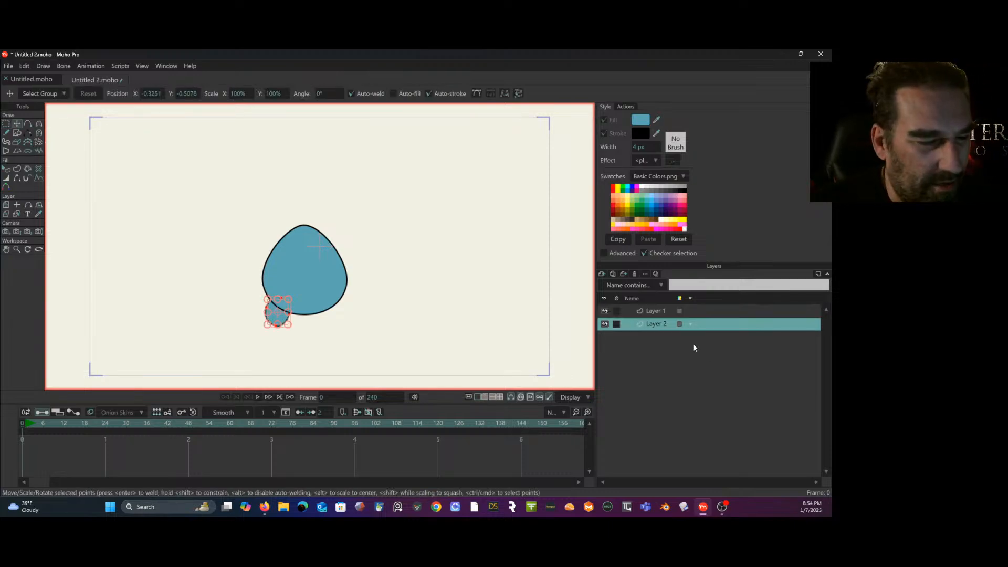
{"action": "double_click", "coordinate": [656, 311]}
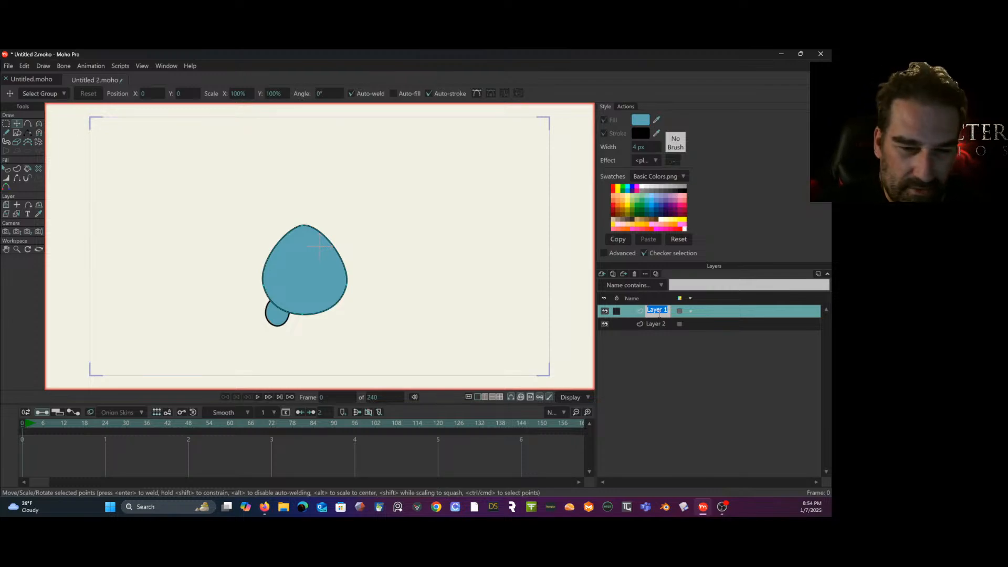
{"action": "type", "text": "body"}
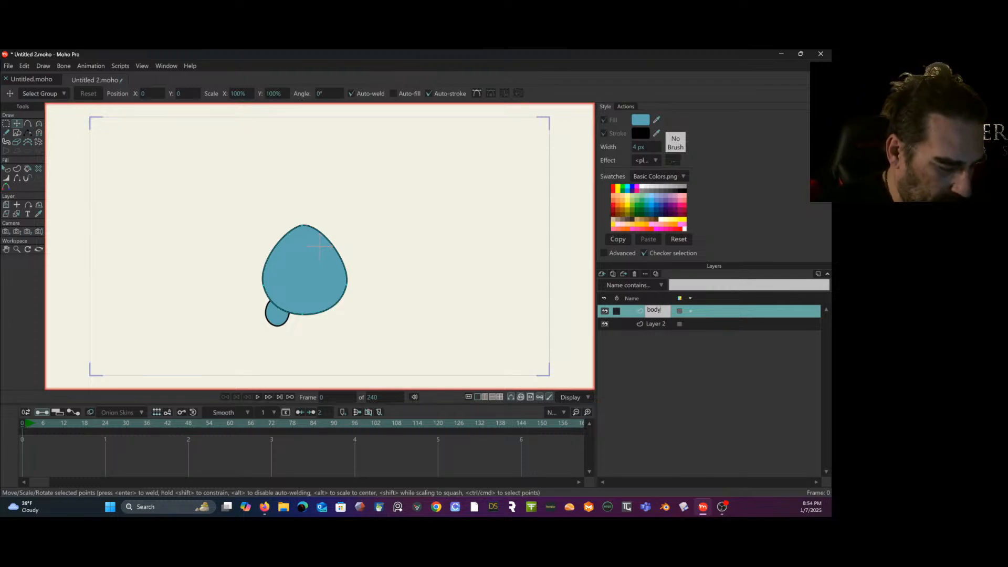
{"action": "key", "text": "Return"}
{"action": "left_click", "coordinate": [654, 325]}
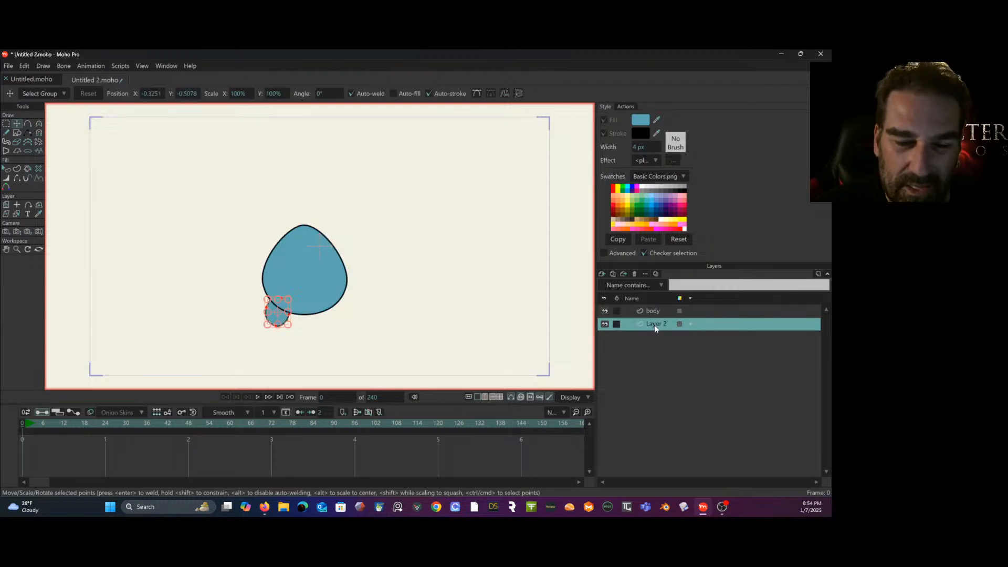
{"action": "type", "text": "leg R"}
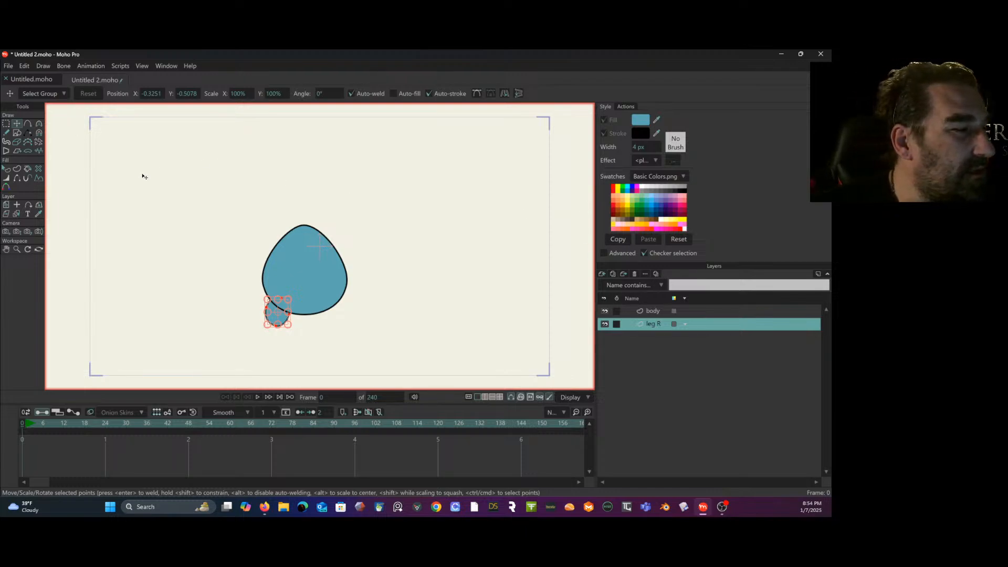
- Place a horizontally flipped copy of the leg under the body's lower right edge, level with the first leg, and deselect it
{"action": "left_click_drag", "start_coordinate": [282, 317], "coordinate": [325, 320]}
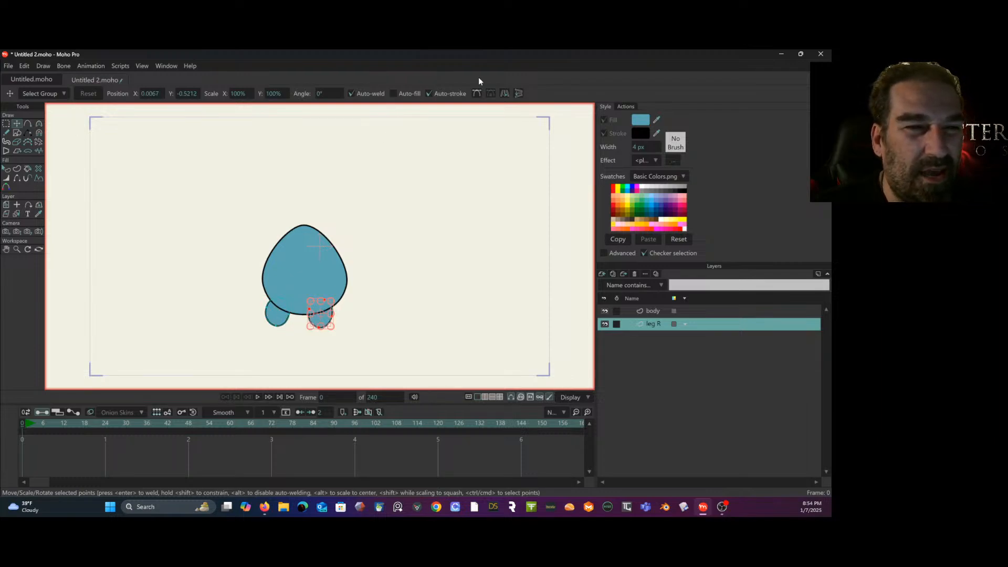
{"action": "left_click", "coordinate": [503, 94]}
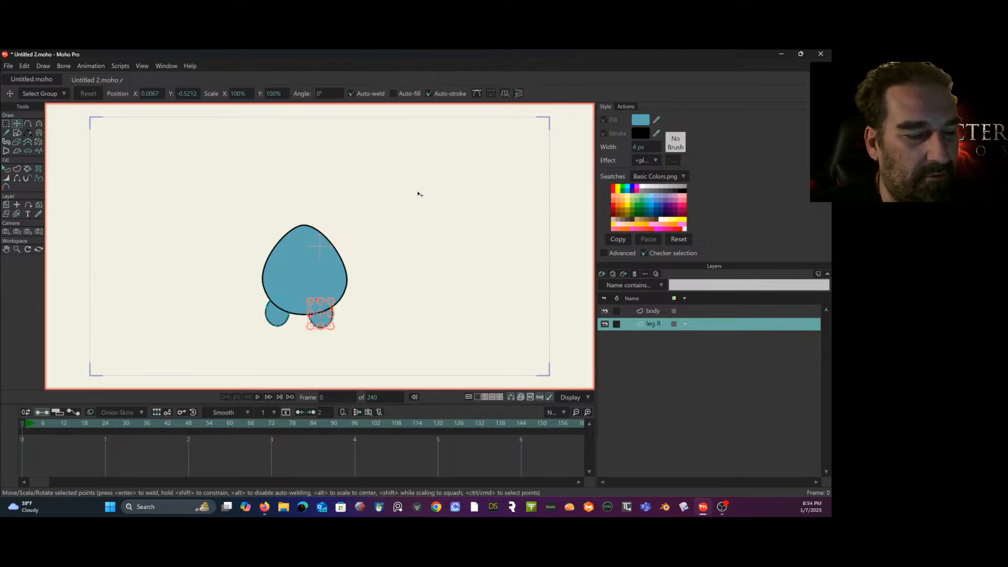
{"action": "left_click_drag", "start_coordinate": [329, 321], "coordinate": [340, 314]}
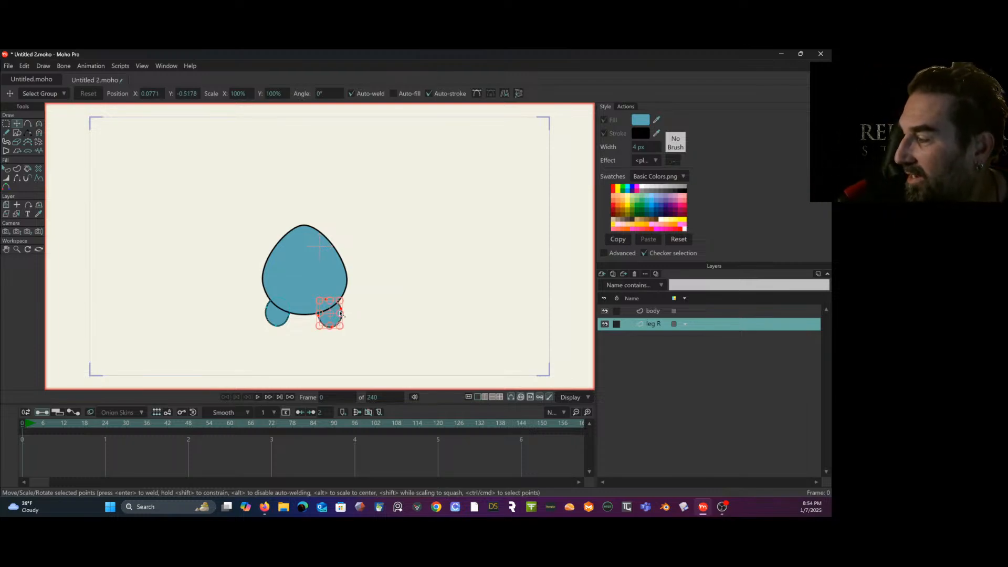
{"action": "scroll", "coordinate": [340, 313], "scroll_direction": "up", "scroll_amount": 1}
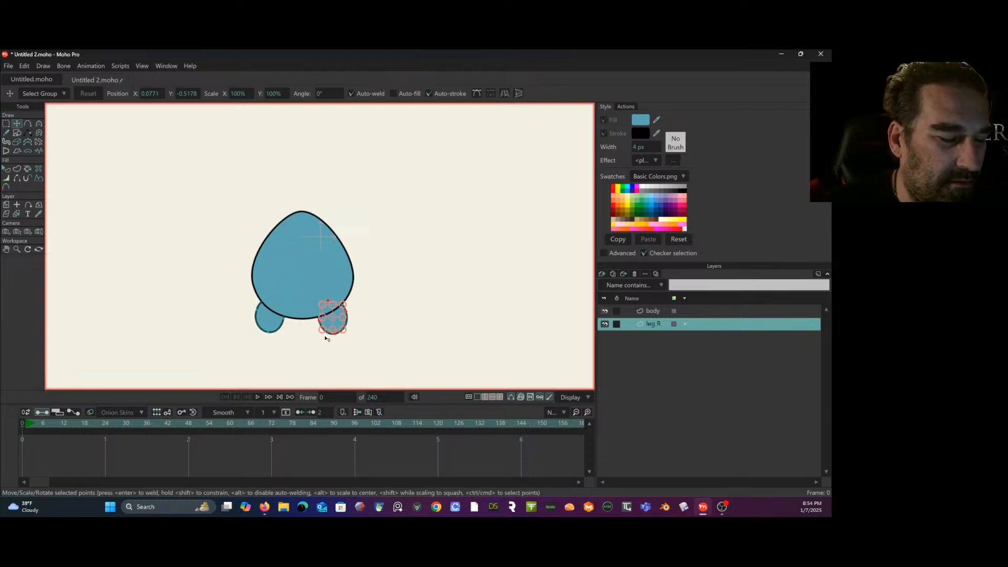
{"action": "left_click_drag", "start_coordinate": [338, 326], "coordinate": [339, 324]}
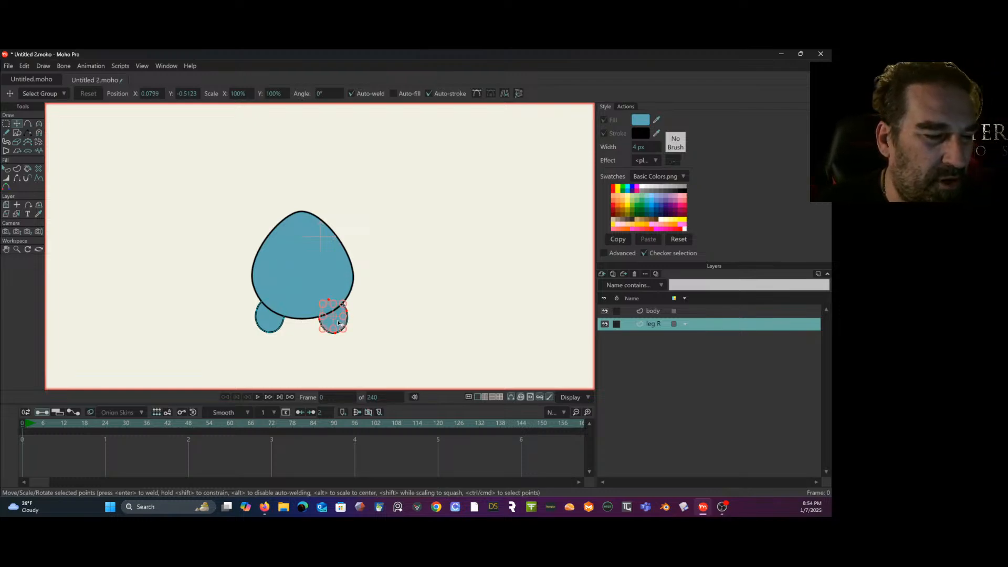
{"action": "left_click", "coordinate": [6, 124]}
{"action": "left_click", "coordinate": [73, 167]}
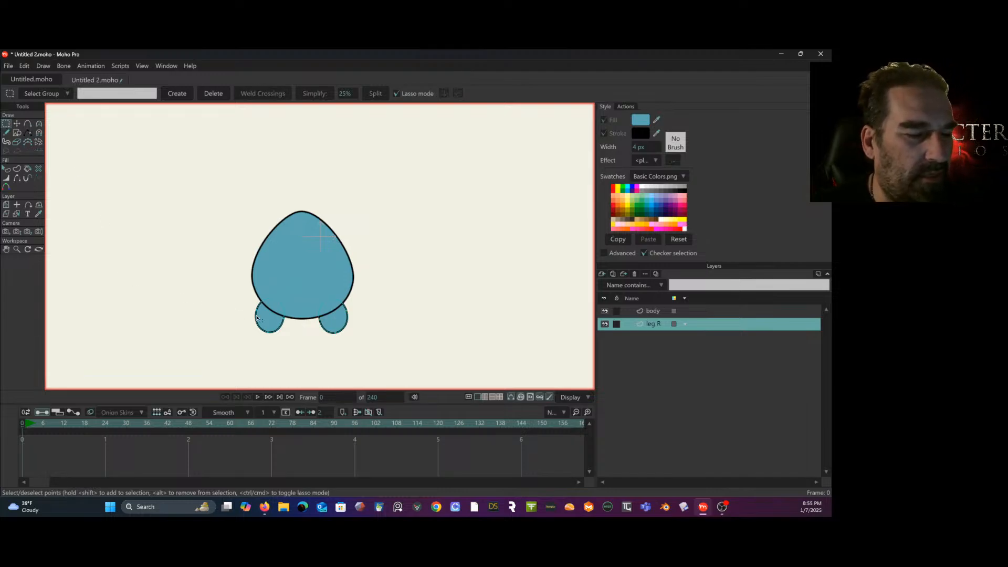
- Select the leg under the body's right side and cut it out of the leg R layer
{"action": "double_click", "coordinate": [651, 325]}
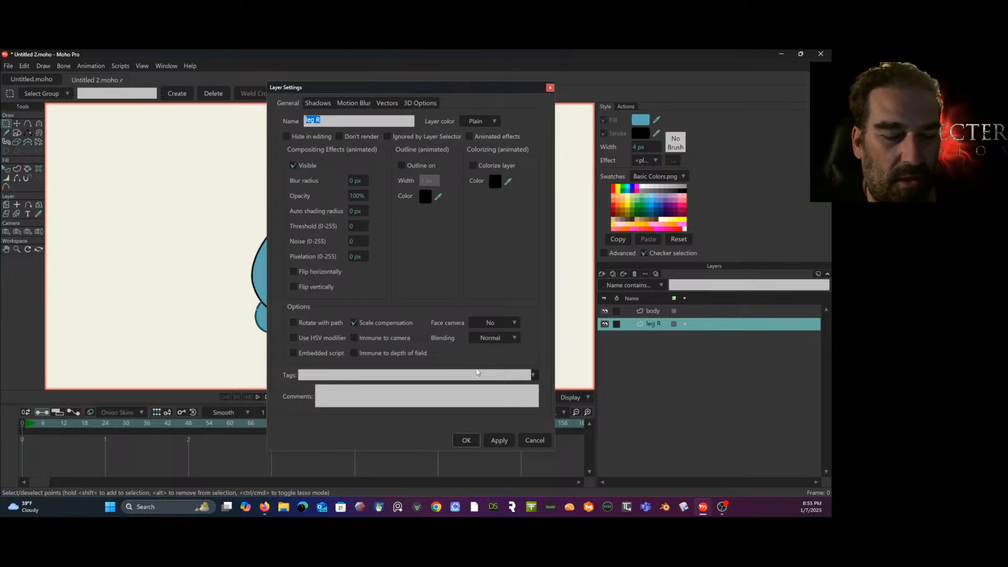
{"action": "left_click", "coordinate": [533, 440]}
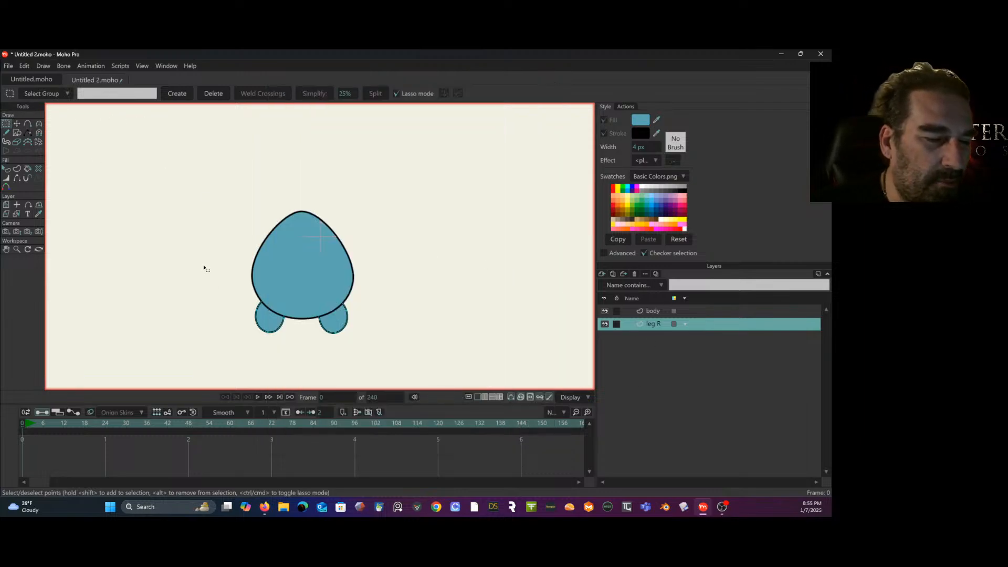
{"action": "mouse_move", "coordinate": [325, 292]}
{"action": "left_mouse_down"}
{"action": "mouse_move", "coordinate": [360, 311]}
{"action": "mouse_move", "coordinate": [330, 283]}
{"action": "left_mouse_up"}
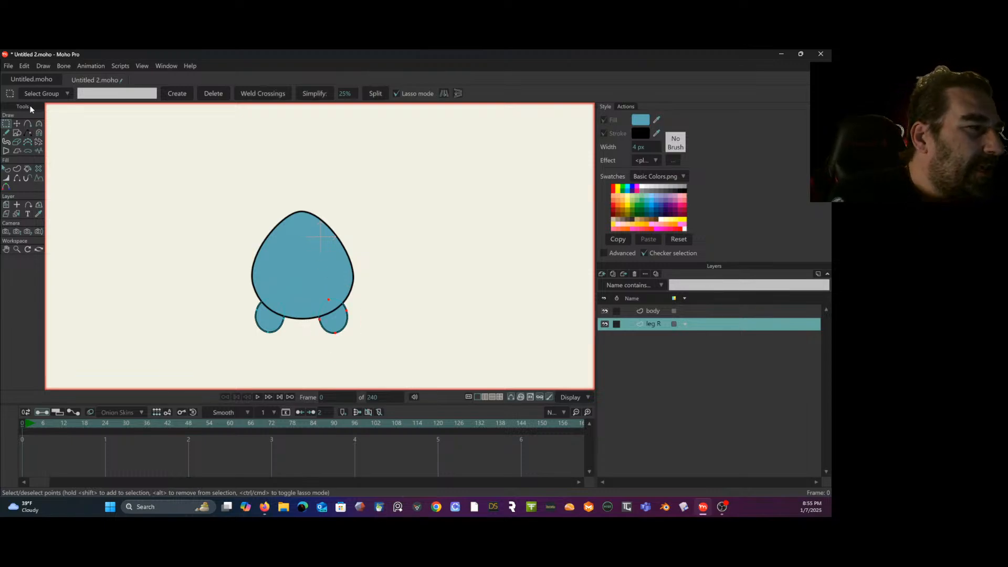
{"action": "left_click", "coordinate": [22, 68]}
{"action": "left_click", "coordinate": [35, 99]}
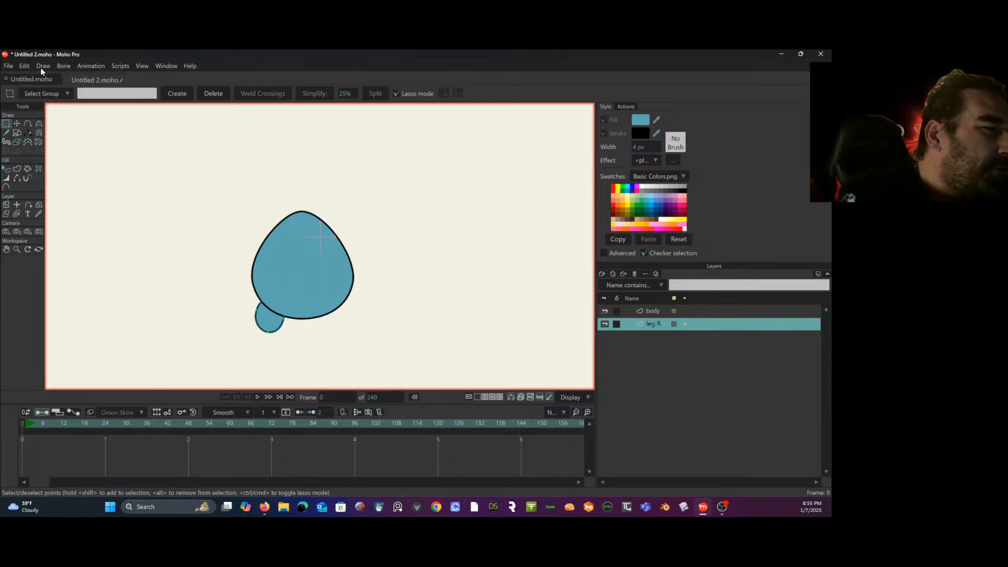
- Add a vector layer named "leg L" and paste the cut leg into it
{"action": "left_click", "coordinate": [602, 274]}
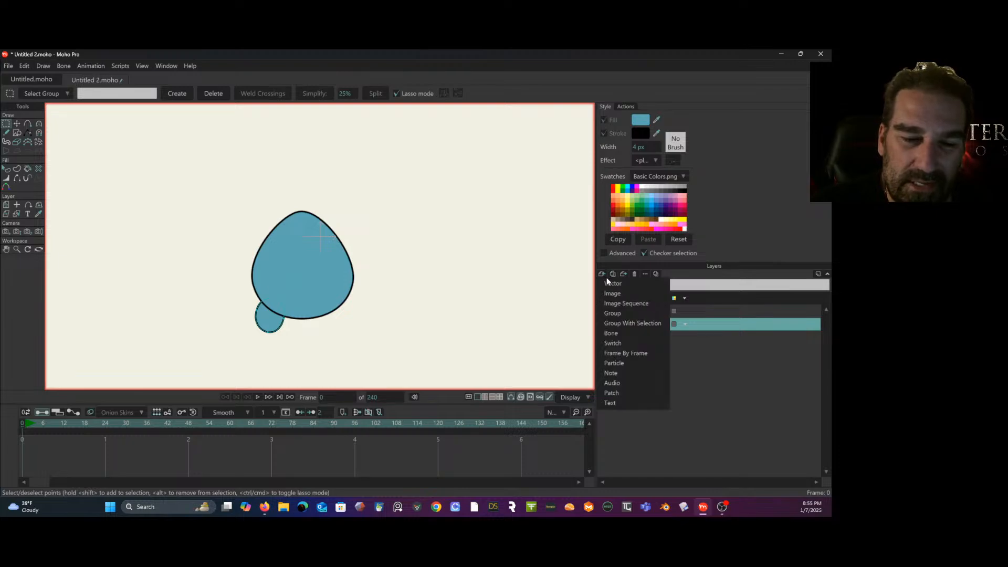
{"action": "left_click", "coordinate": [615, 285]}
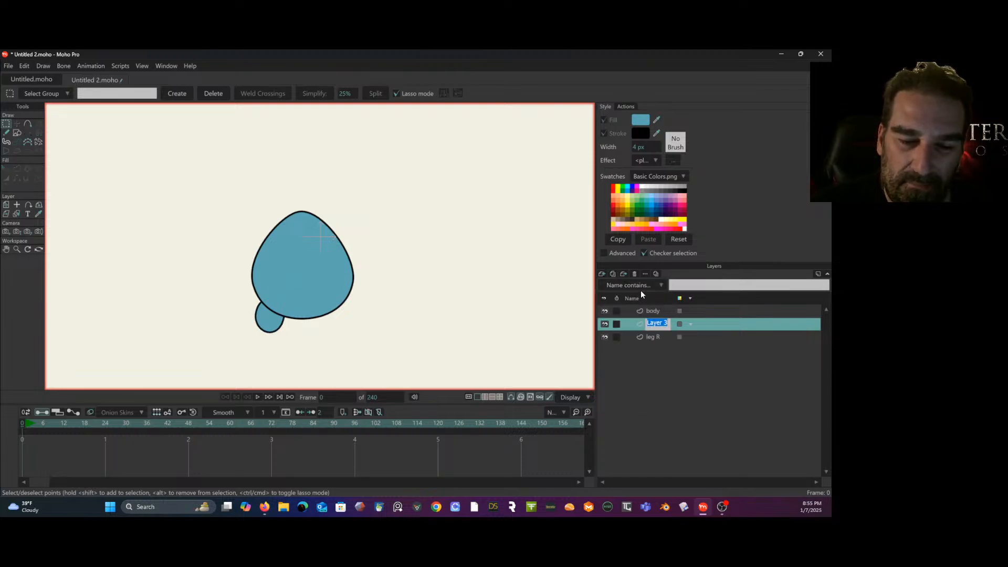
{"action": "double_click", "coordinate": [659, 325]}
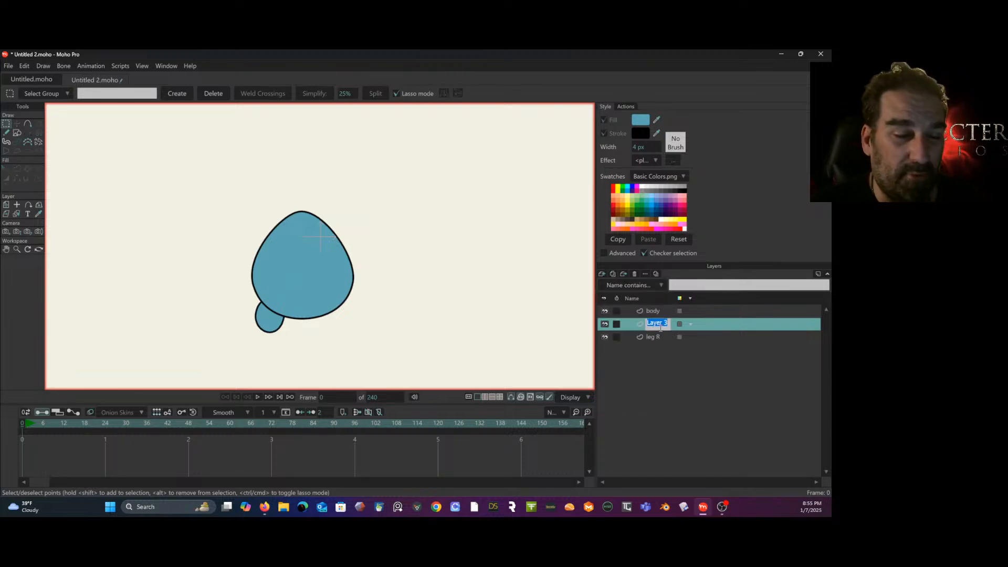
{"action": "type", "text": "leg L"}
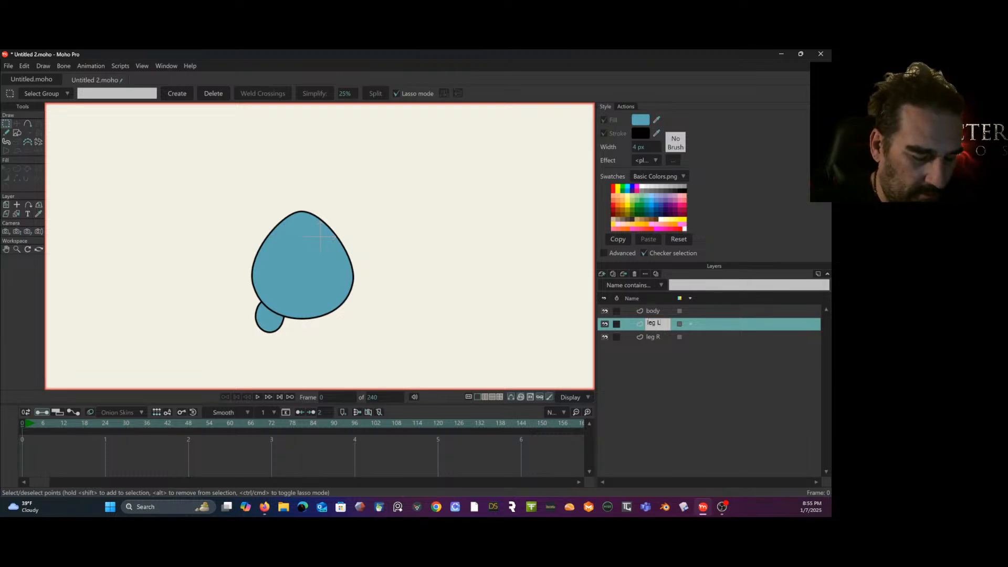
{"action": "key", "text": "Return"}
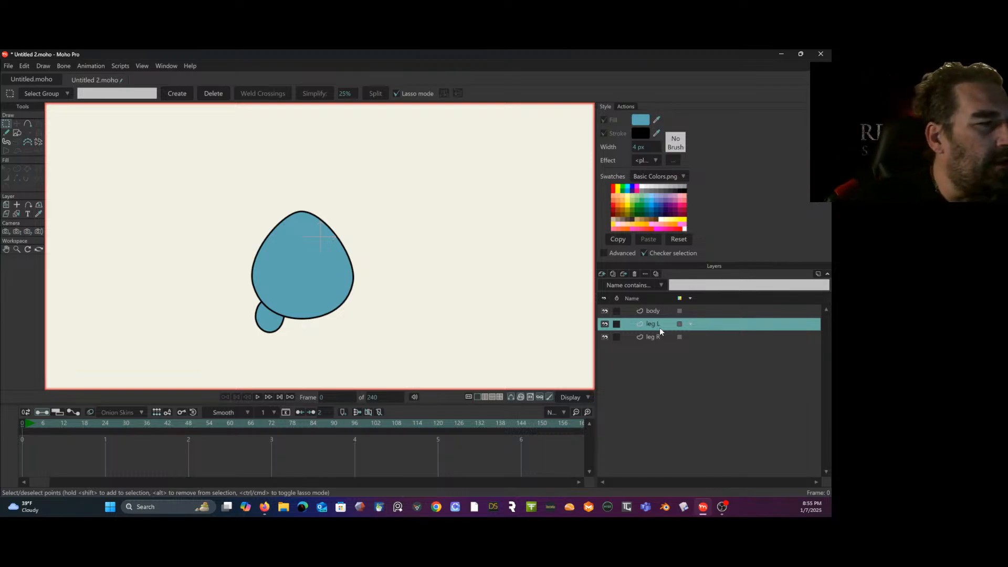
{"action": "left_click", "coordinate": [24, 66]}
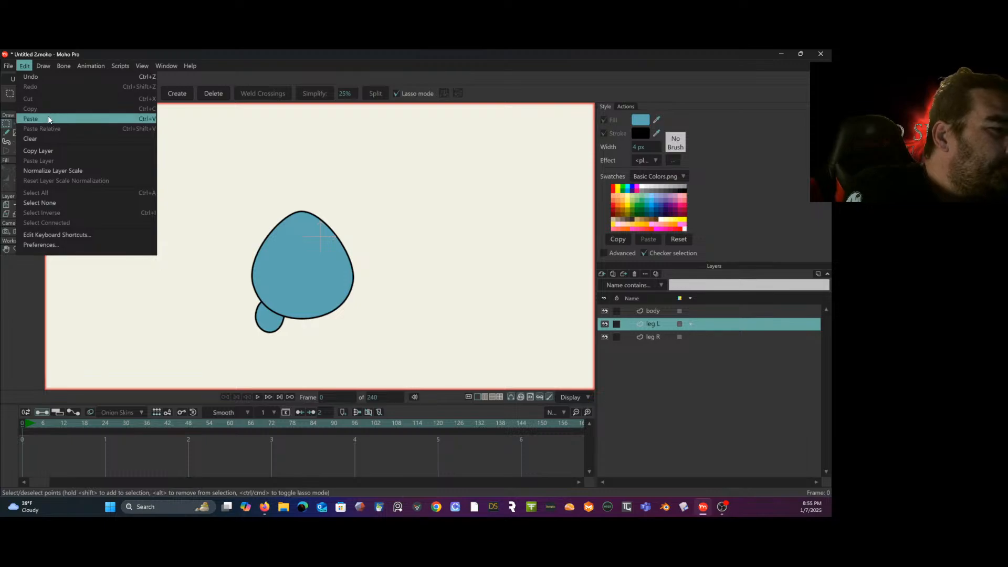
{"action": "left_click", "coordinate": [48, 119]}
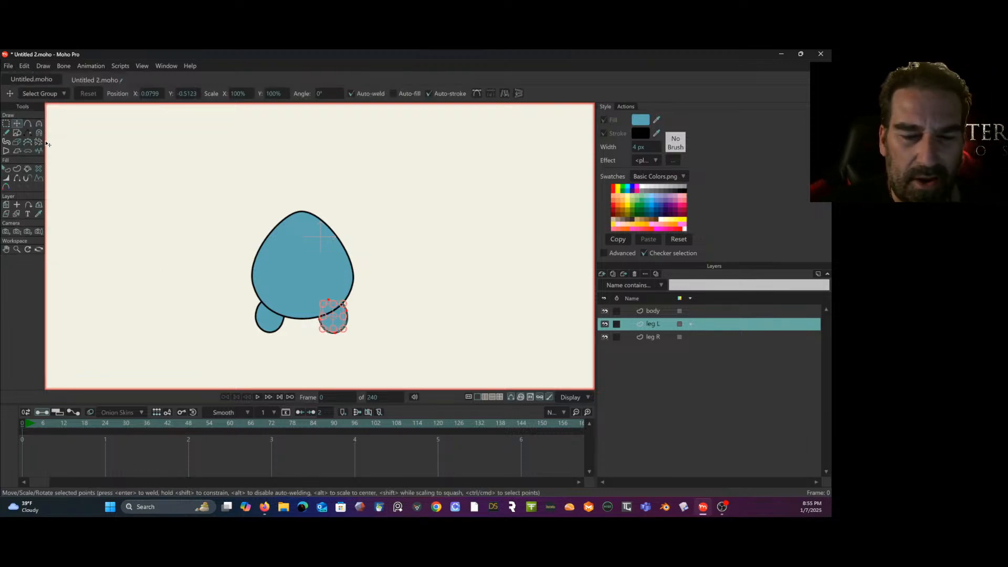
- Add a vector layer above leg L and name it "arm L"
{"action": "left_click", "coordinate": [602, 274]}
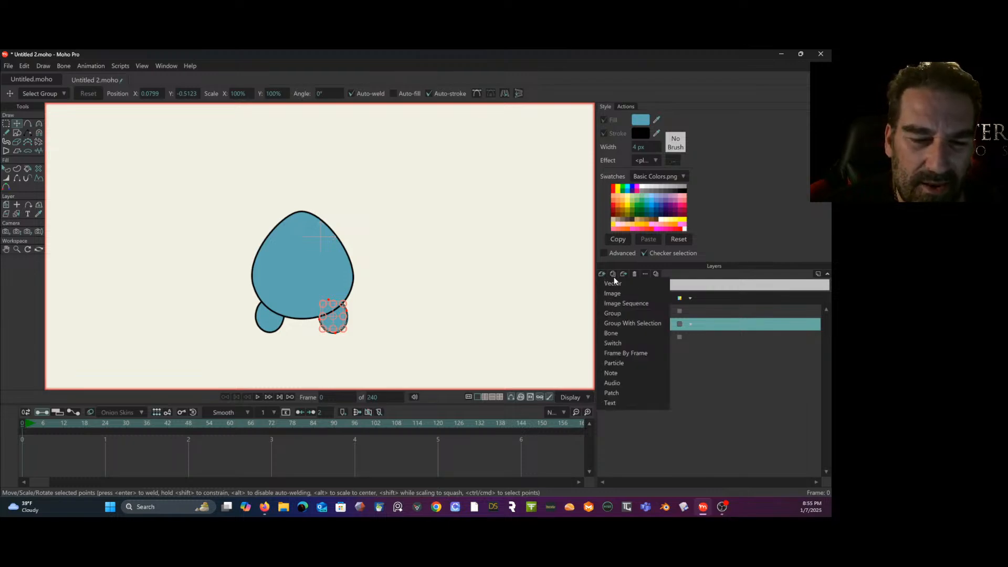
{"action": "left_click", "coordinate": [656, 287]}
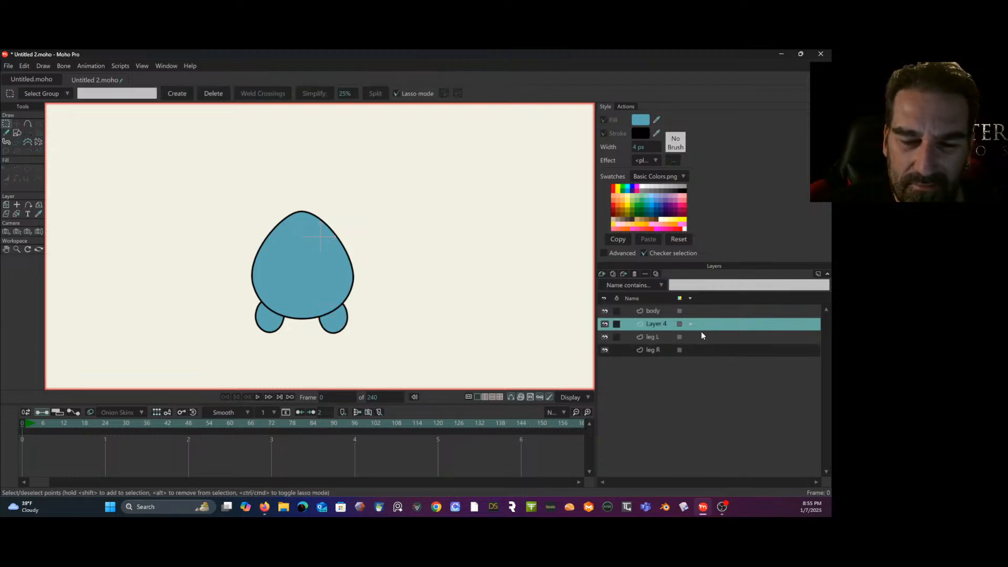
{"action": "double_click", "coordinate": [650, 325]}
{"action": "type", "text": "arm L"}
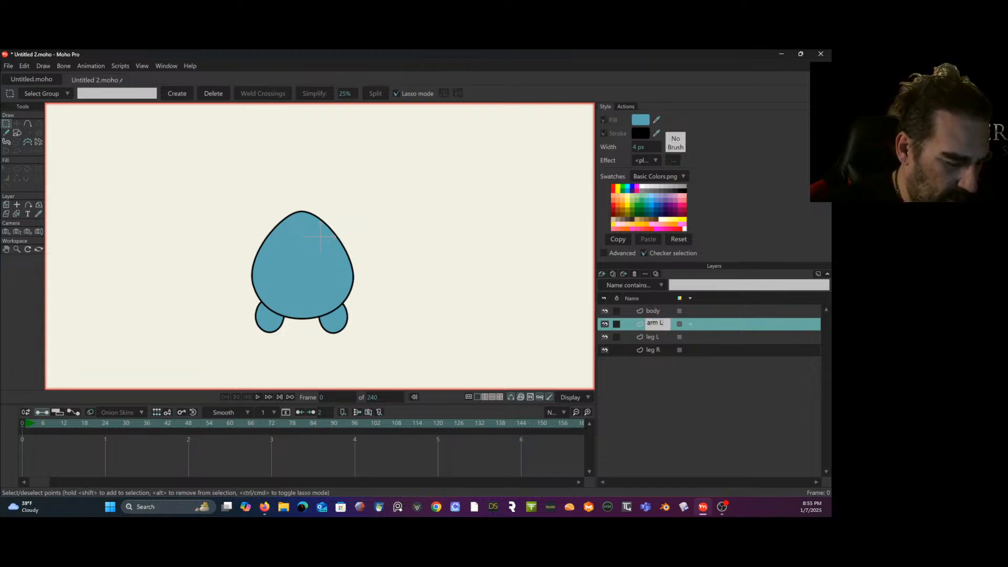
{"action": "key", "text": "Return"}
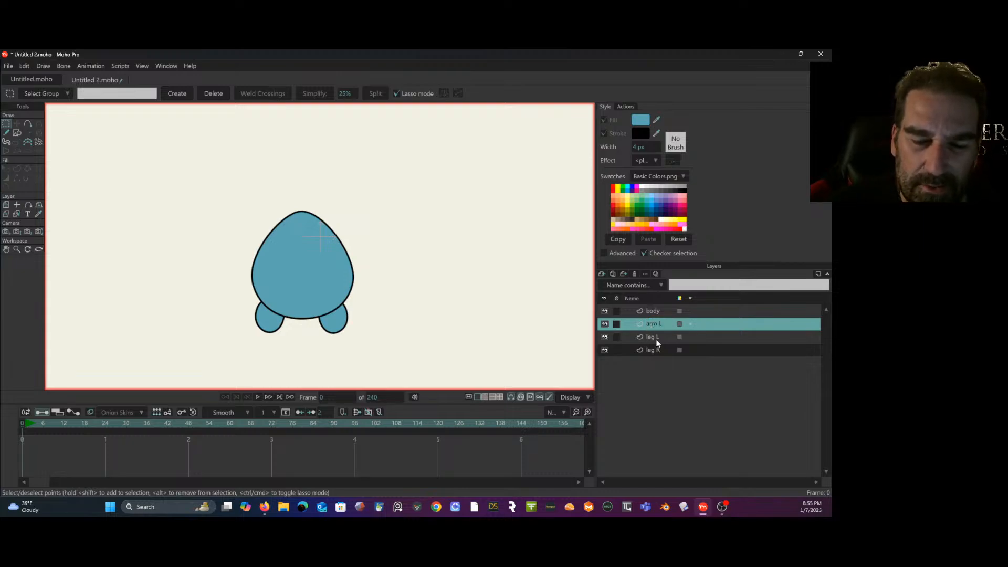
- Paste the copied leg shape into the arm L layer and move it up to the body's upper right edge
{"action": "left_click", "coordinate": [27, 67]}
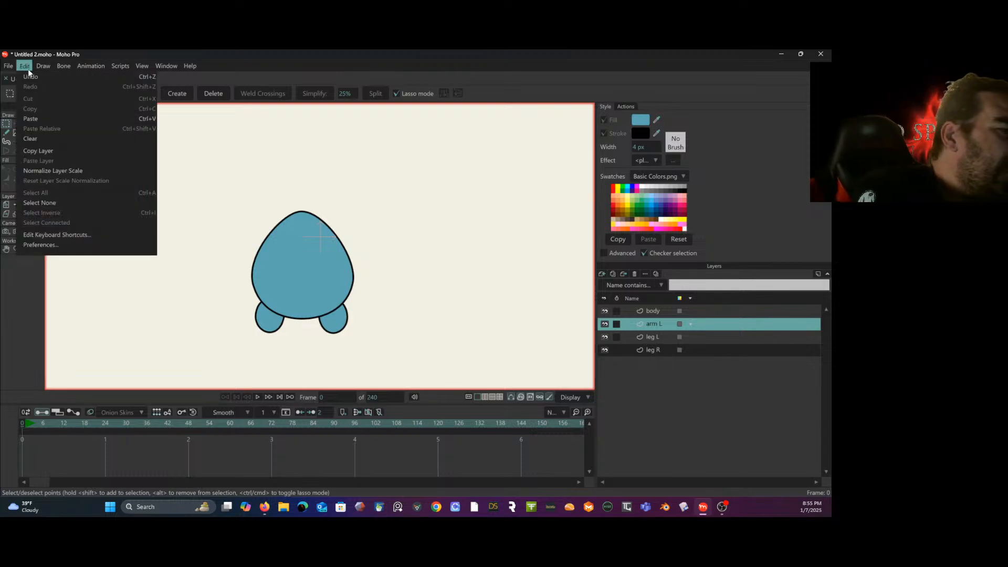
{"action": "left_click", "coordinate": [39, 120]}
{"action": "left_click_drag", "start_coordinate": [342, 314], "coordinate": [354, 228]}
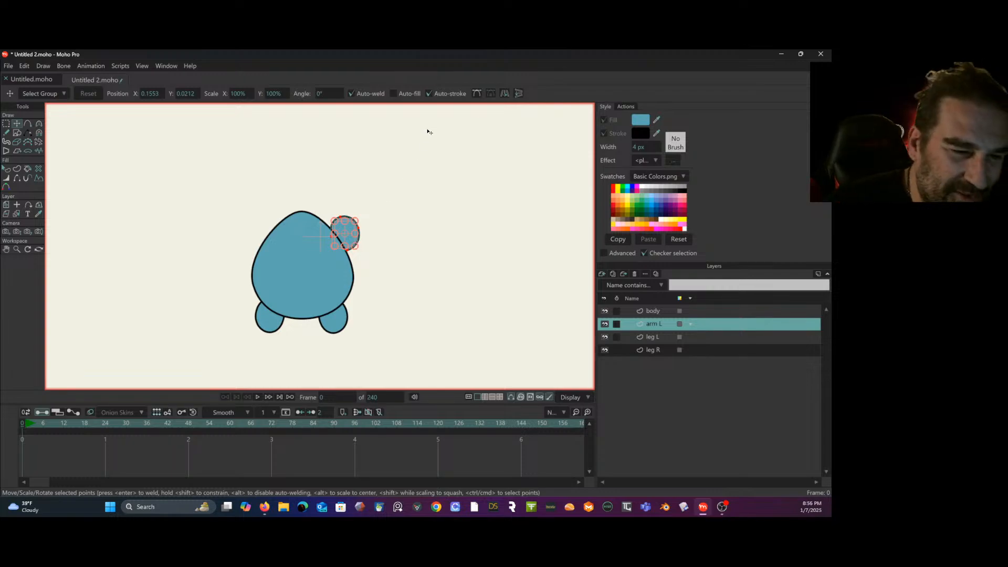
- Rotate the arm shape counterclockwise so it slants outward, and shift it slightly down and away from the body
{"action": "scroll", "coordinate": [341, 233], "scroll_direction": "up", "scroll_amount": 4}
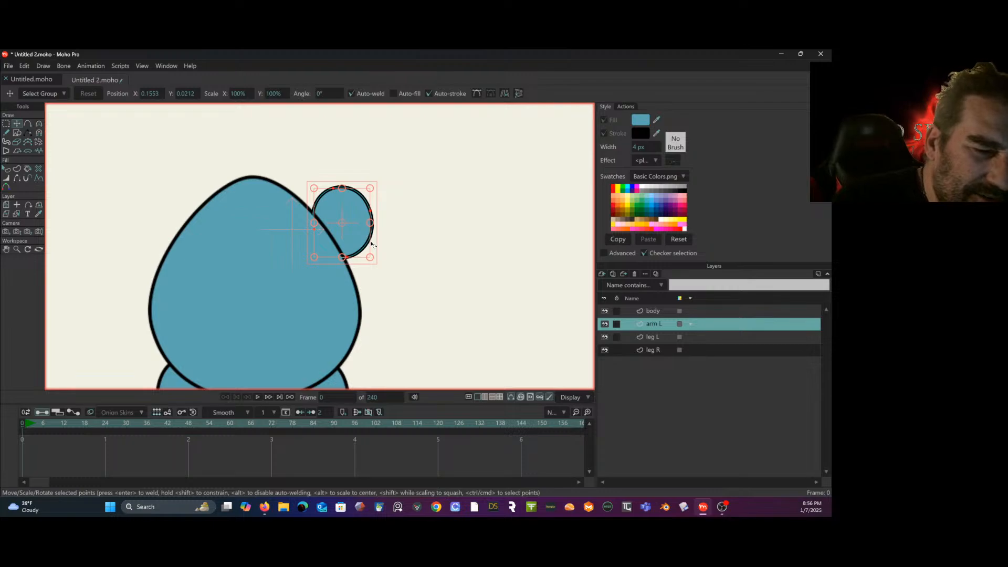
{"action": "left_click_drag", "start_coordinate": [374, 247], "coordinate": [357, 159]}
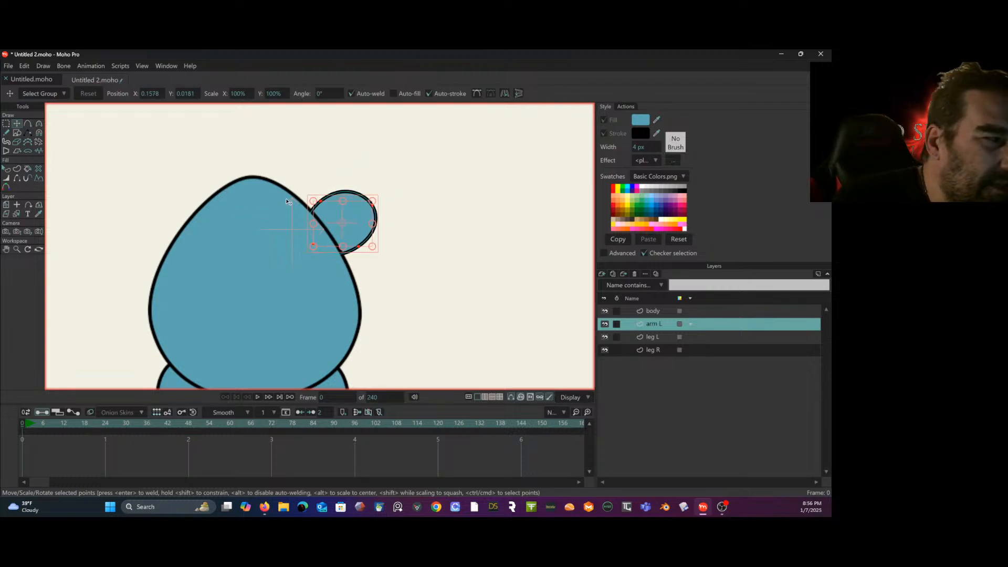
{"action": "left_click_drag", "start_coordinate": [354, 218], "coordinate": [366, 237]}
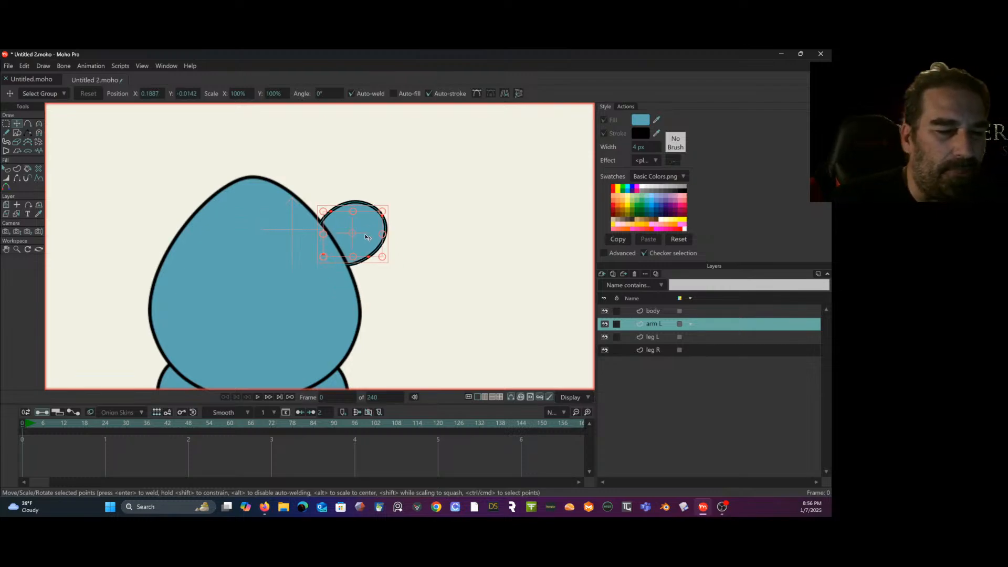
{"action": "scroll", "coordinate": [376, 225], "scroll_direction": "down", "scroll_amount": 3}
{"action": "scroll", "coordinate": [393, 225], "scroll_direction": "up", "scroll_amount": 1}
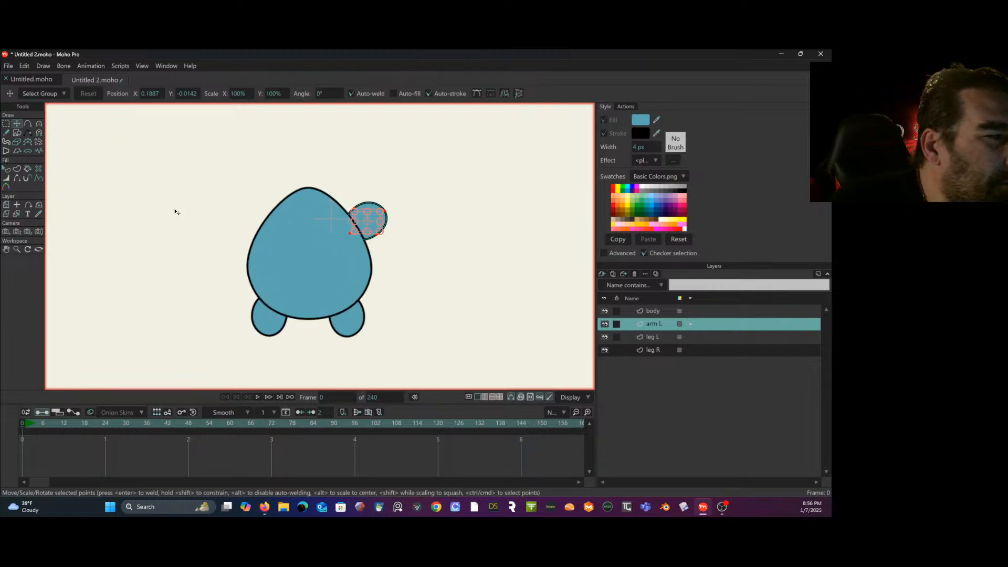
- Deselect the arm shape and move its outer points individually to make it a longer, narrower oval
{"action": "left_click", "coordinate": [6, 124]}
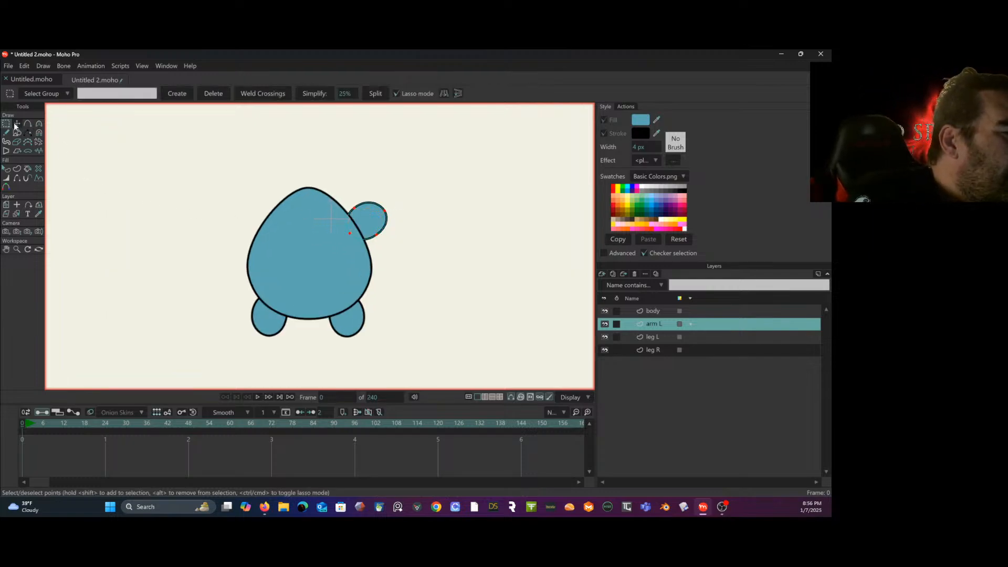
{"action": "left_click_drag", "start_coordinate": [108, 172], "coordinate": [98, 237]}
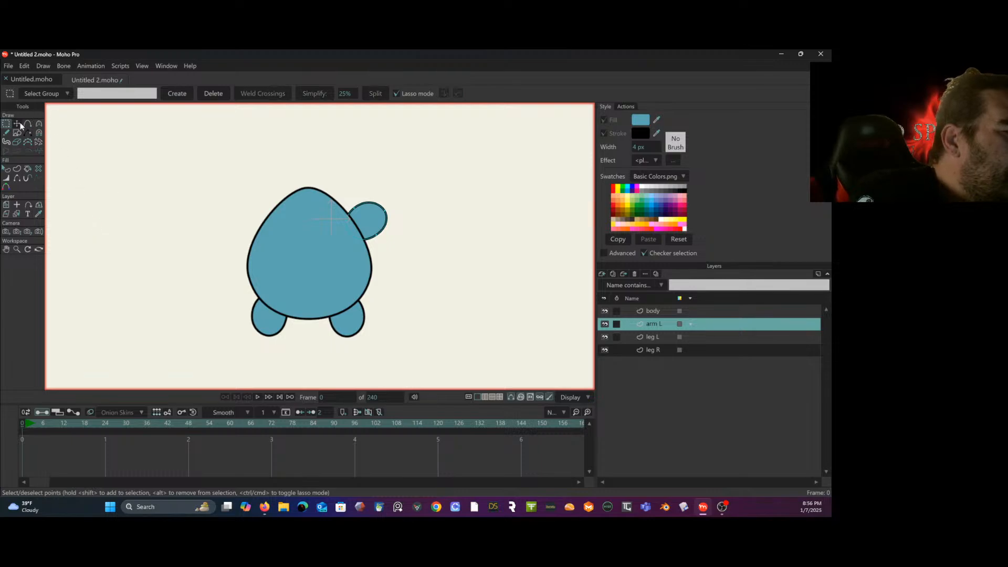
{"action": "left_click", "coordinate": [17, 124]}
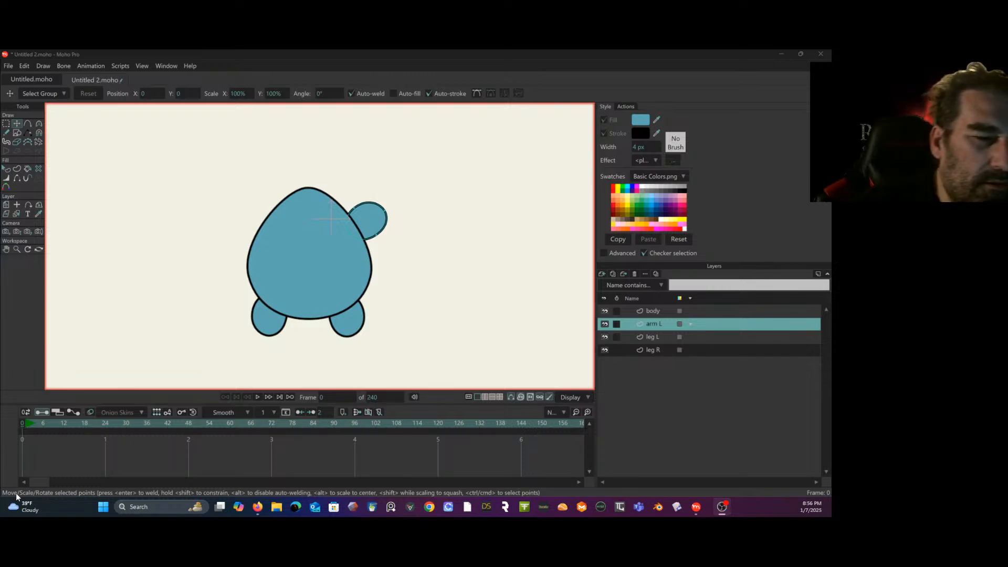
{"action": "left_click_drag", "start_coordinate": [382, 208], "coordinate": [383, 229]}
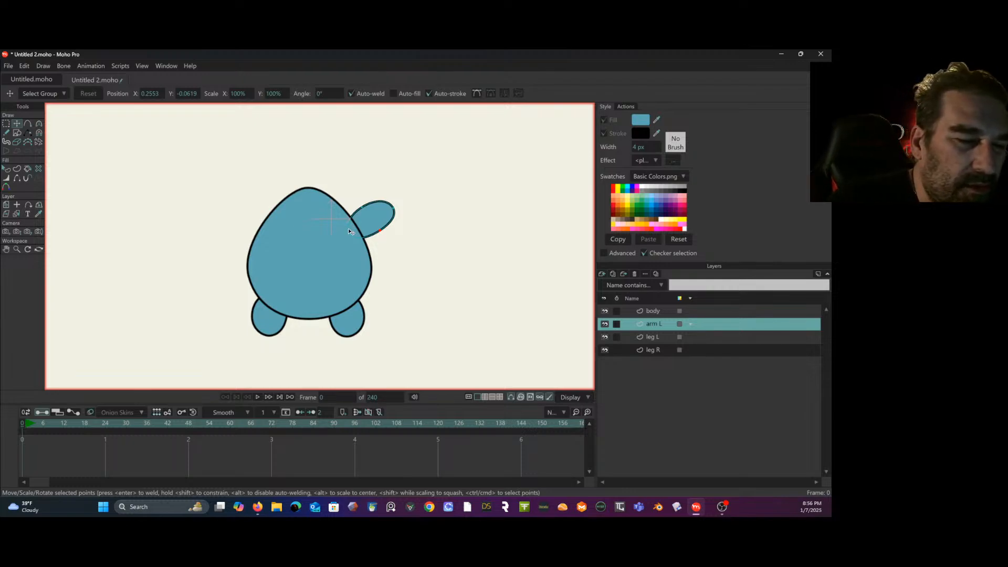
- Adjust the curvature of the arm's inner point behind the body to about 0.25
{"action": "left_click", "coordinate": [39, 124]}
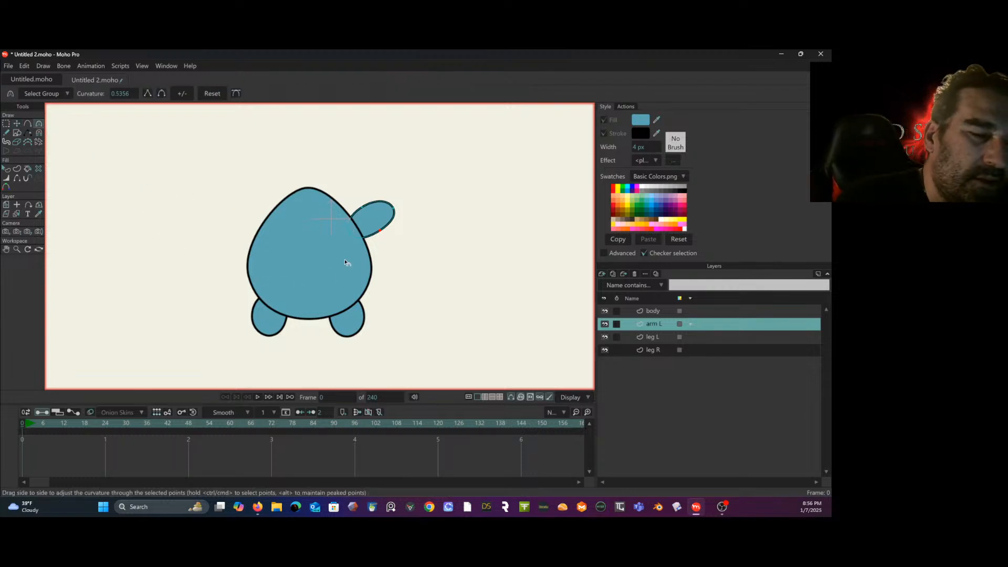
{"action": "left_click", "coordinate": [349, 233]}
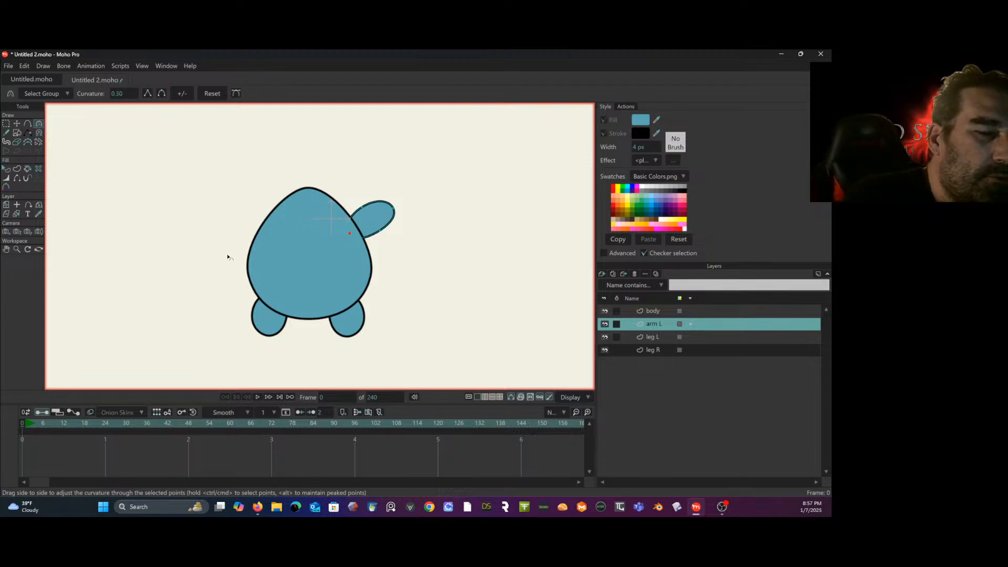
{"action": "left_click_drag", "start_coordinate": [352, 233], "coordinate": [303, 283]}
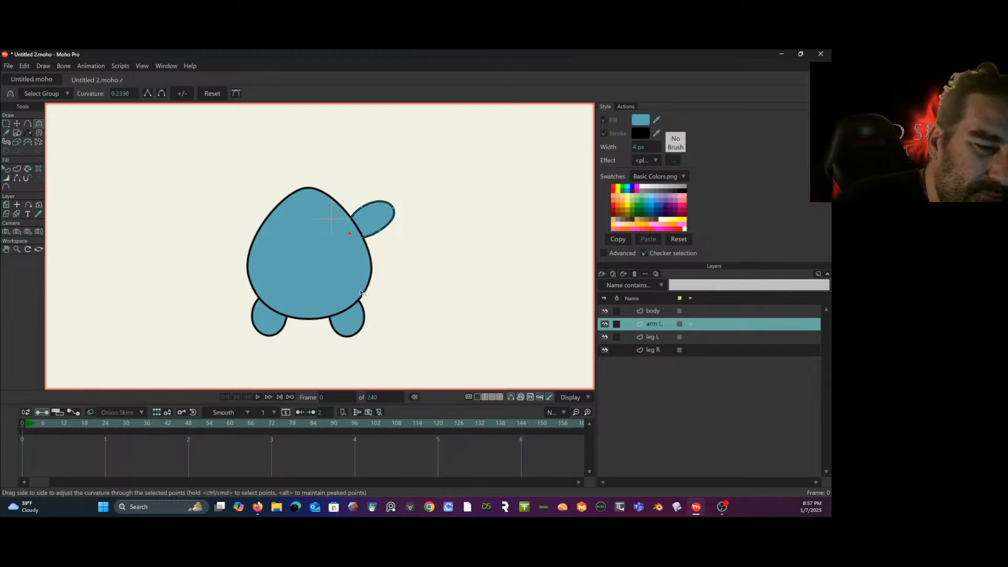
{"action": "left_click", "coordinate": [6, 123]}
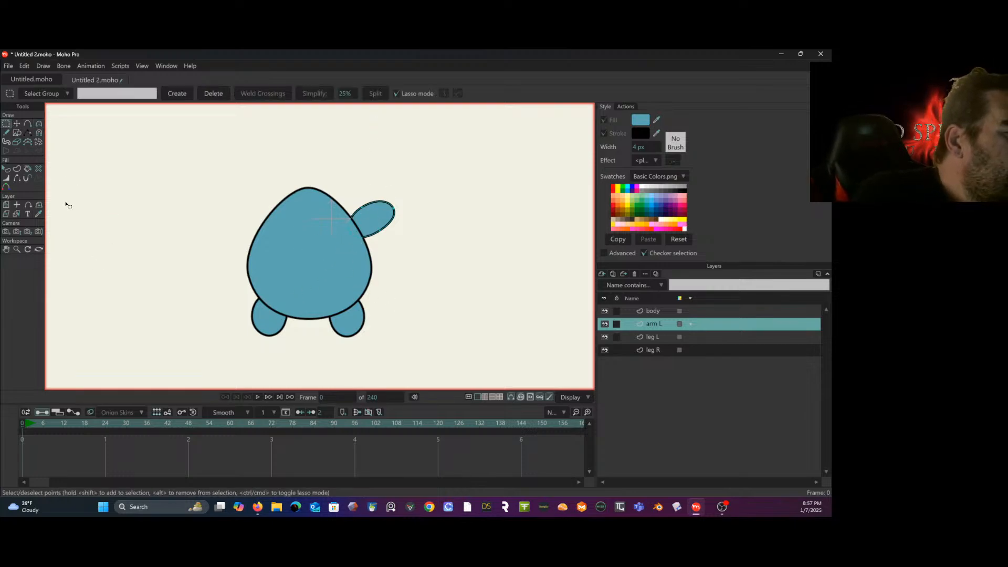
{"action": "left_click", "coordinate": [39, 123]}
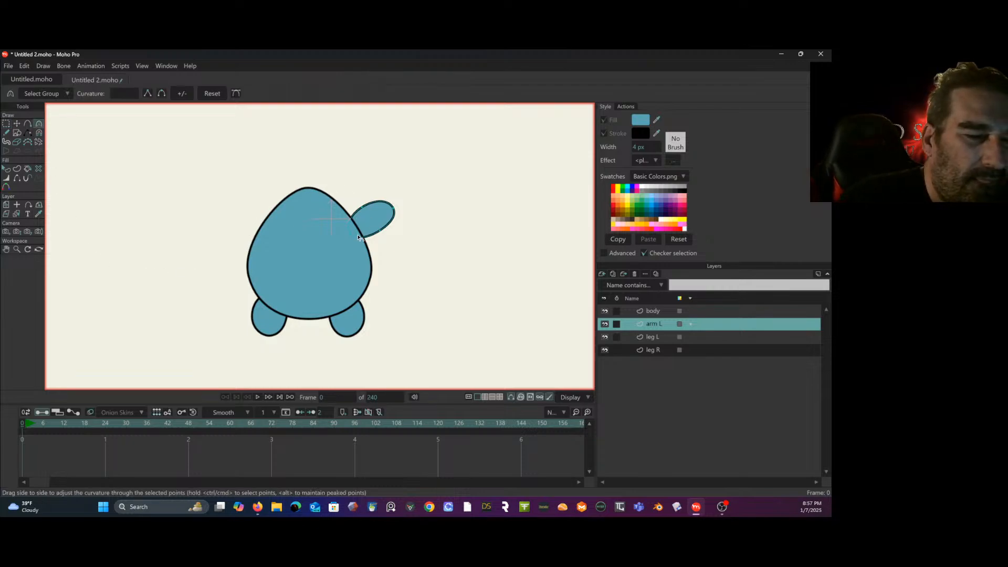
{"action": "left_click_drag", "start_coordinate": [318, 279], "coordinate": [353, 250]}
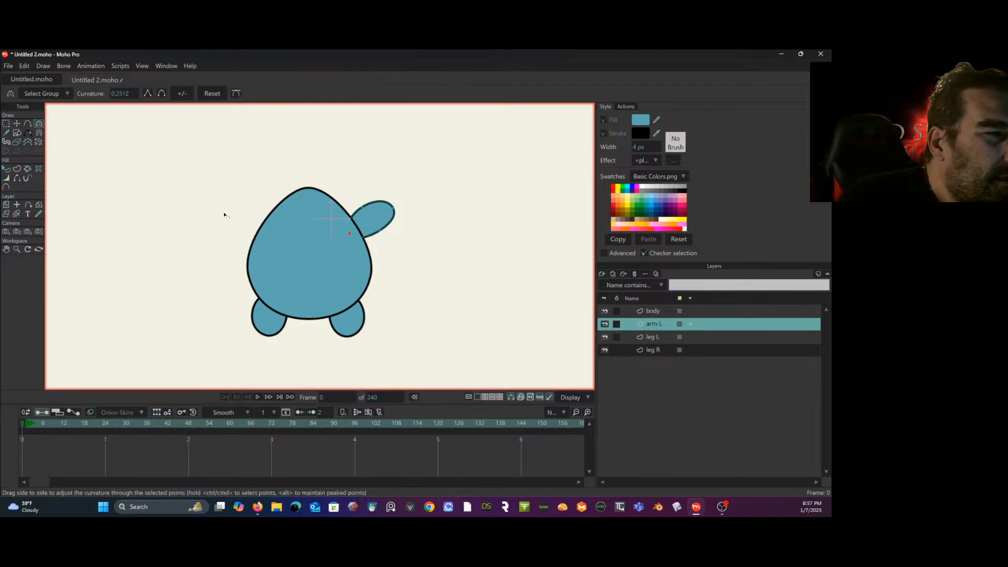
- Add a point at the arm's inner end, move the neighbouring inner point down to widen it, and pull the tip in to shorten the arm
{"action": "left_click", "coordinate": [27, 125]}
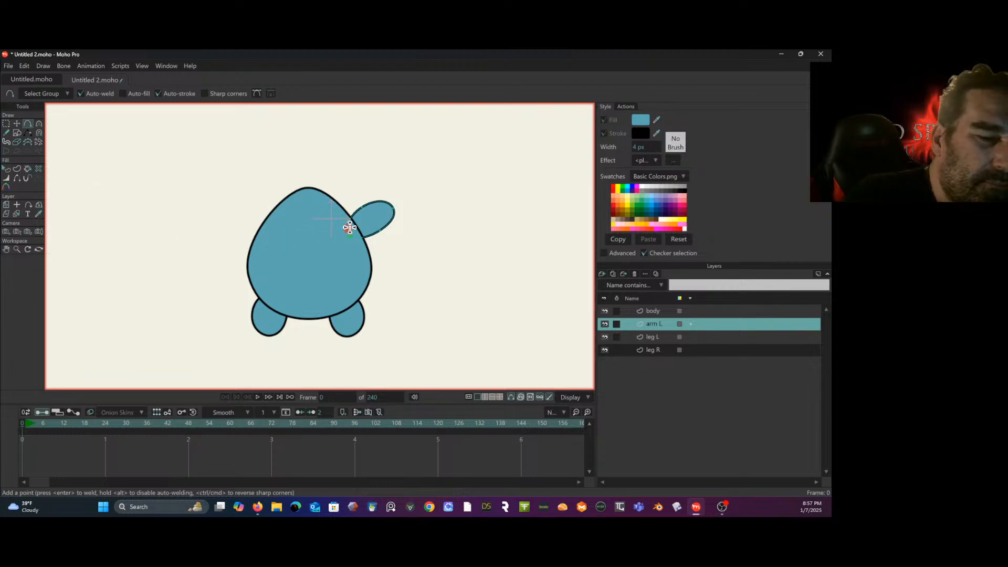
{"action": "left_click", "coordinate": [346, 223]}
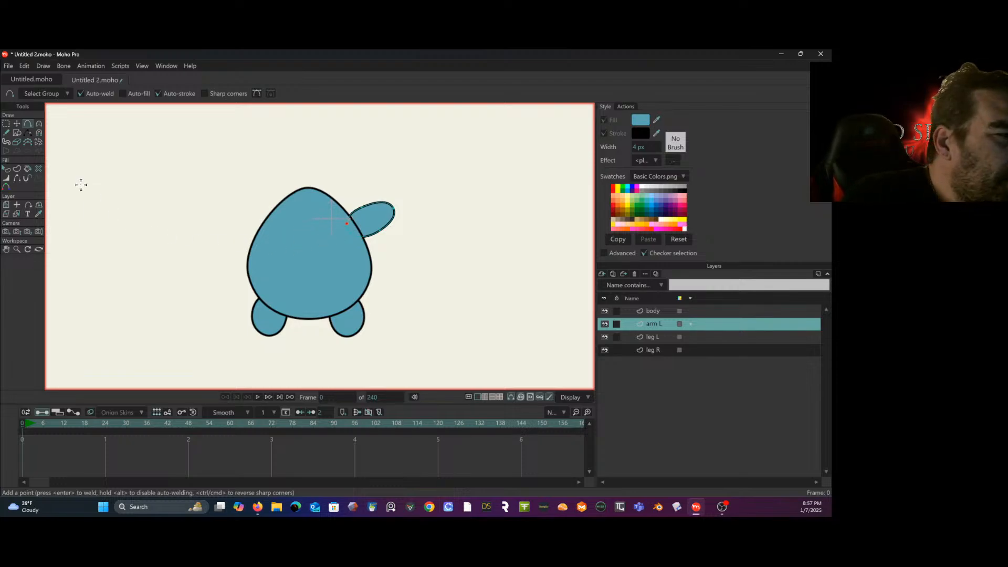
{"action": "left_click", "coordinate": [17, 123]}
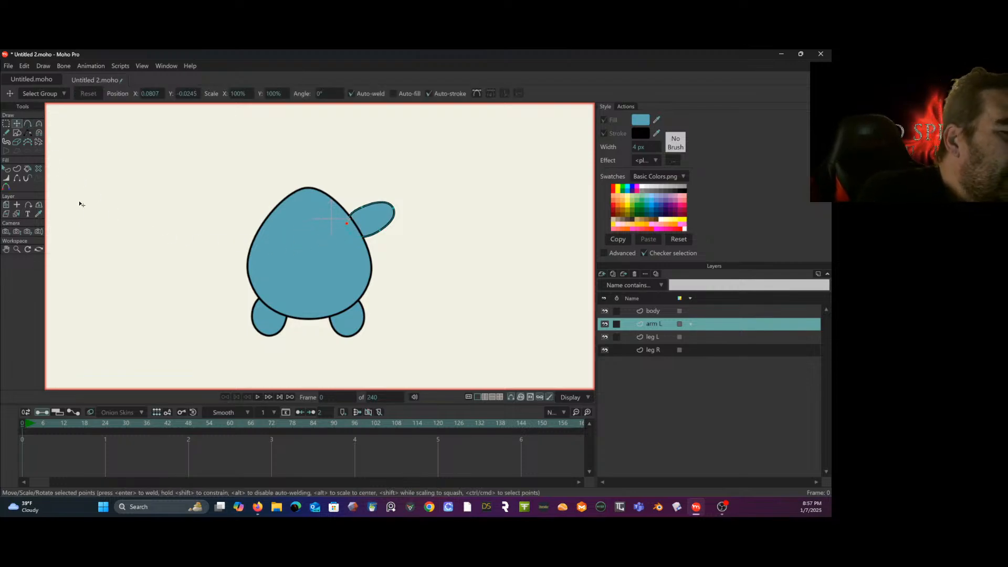
{"action": "left_click_drag", "start_coordinate": [347, 223], "coordinate": [354, 241]}
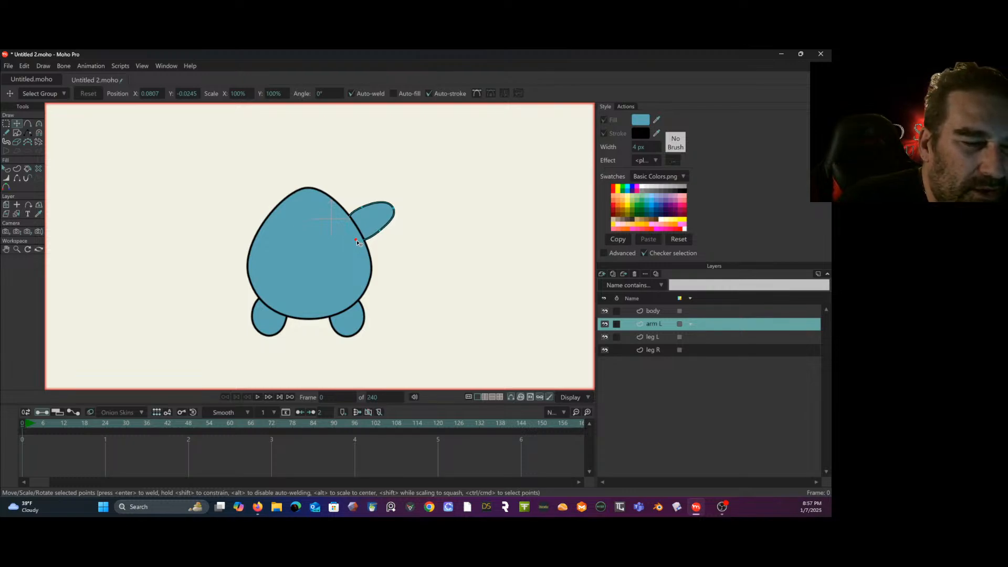
{"action": "left_click_drag", "start_coordinate": [395, 210], "coordinate": [388, 215]}
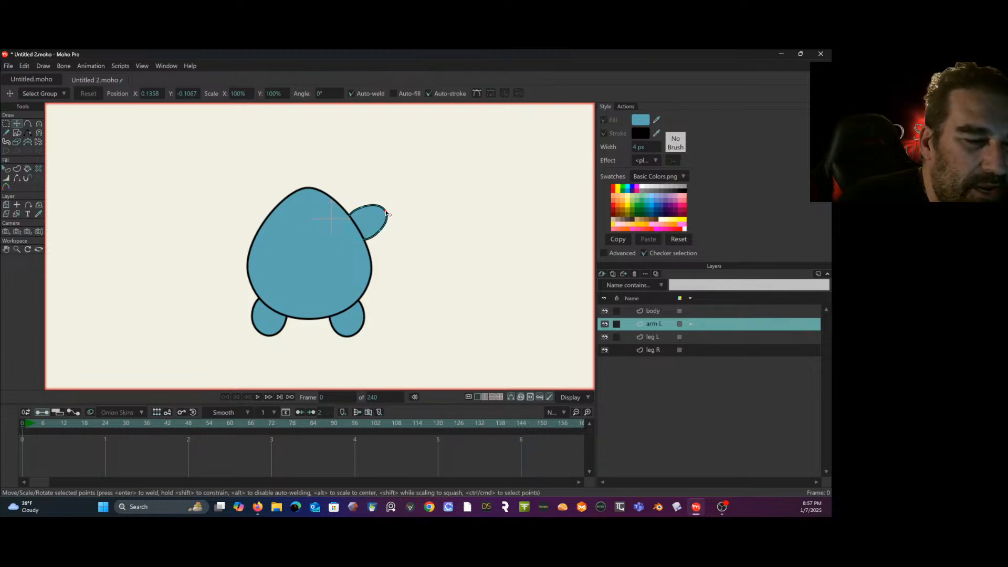
- Try to adjust the curvature of the arm's two inner points with Bezier handles shown, and undo the change
{"action": "left_click", "coordinate": [6, 124]}
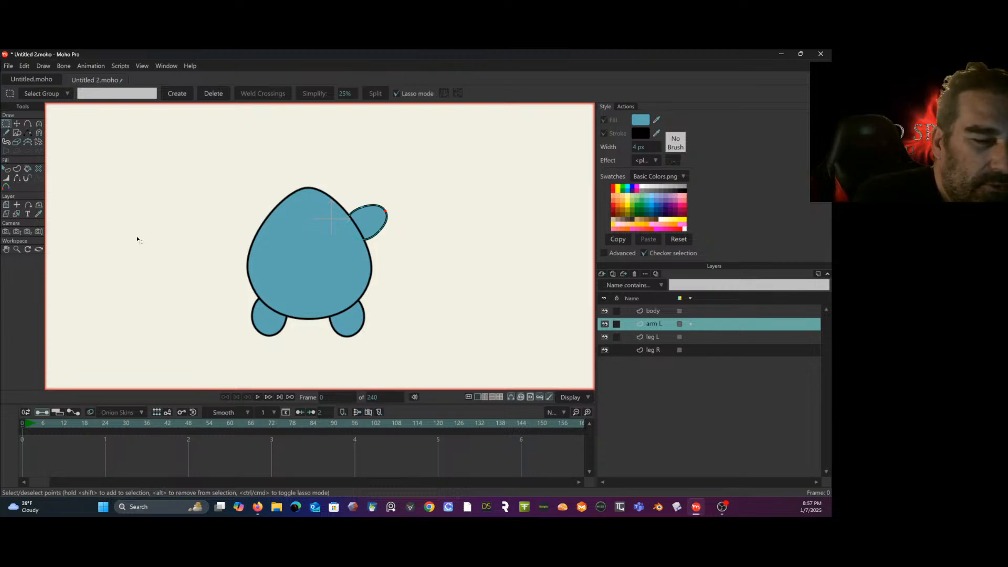
{"action": "key", "text": "c"}
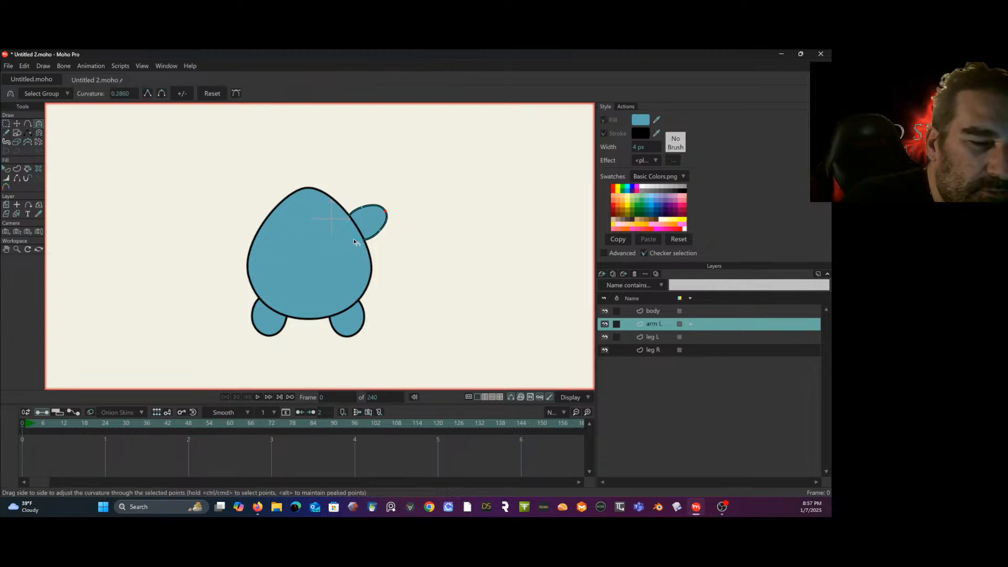
{"action": "left_click", "coordinate": [346, 225]}
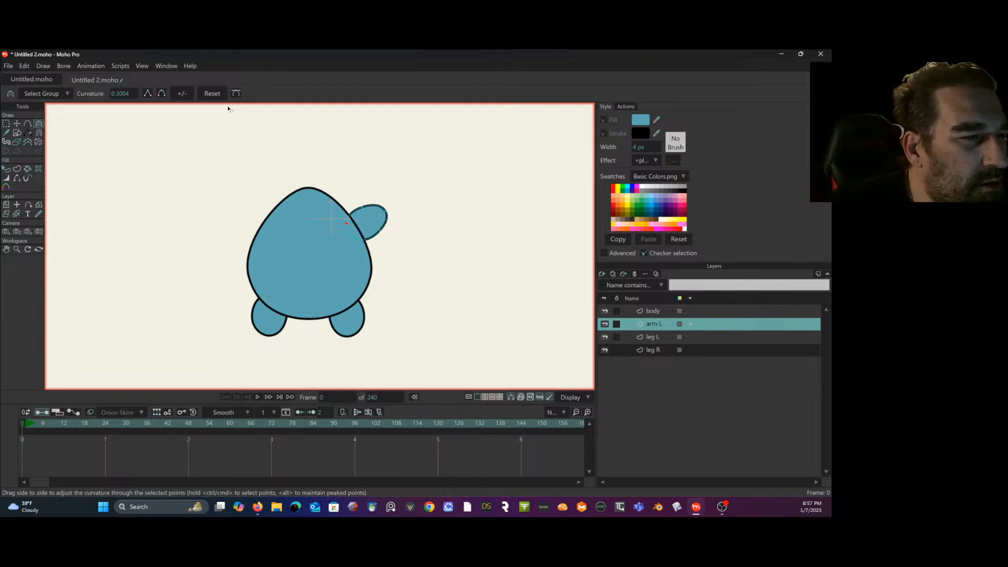
{"action": "left_click", "coordinate": [236, 94]}
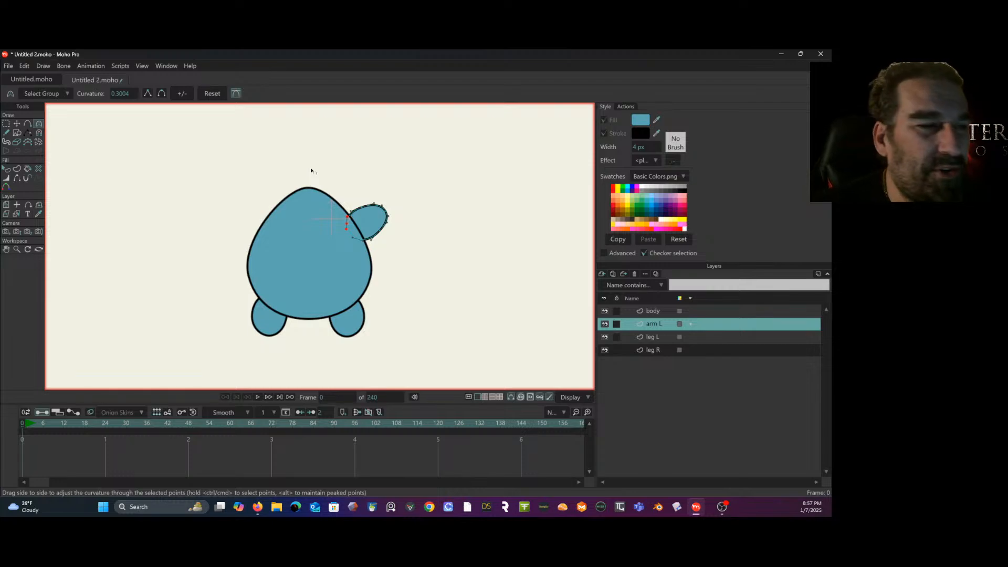
{"action": "left_click", "coordinate": [350, 229]}
{"action": "key", "text": "ctrl+z"}
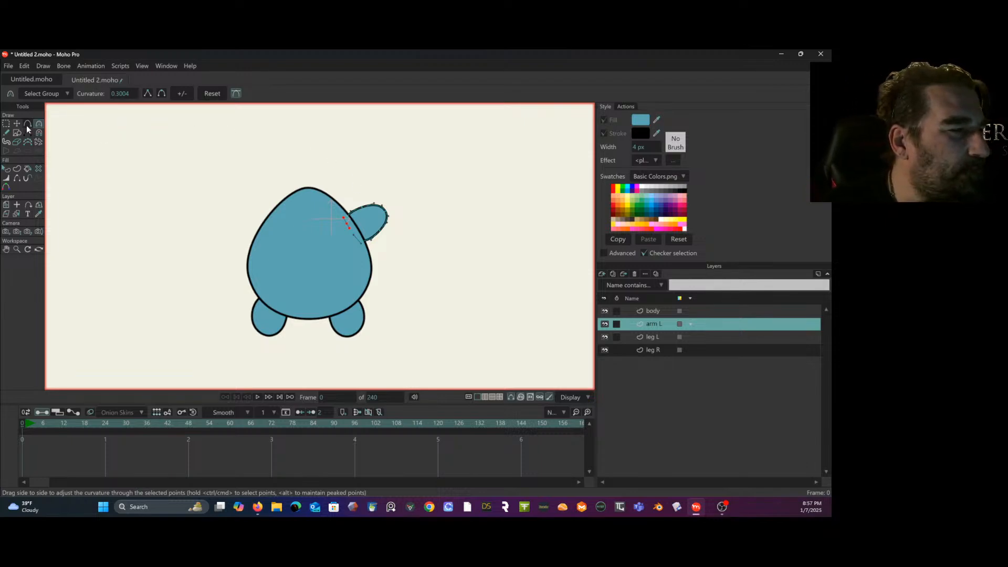
{"action": "left_click", "coordinate": [17, 123]}
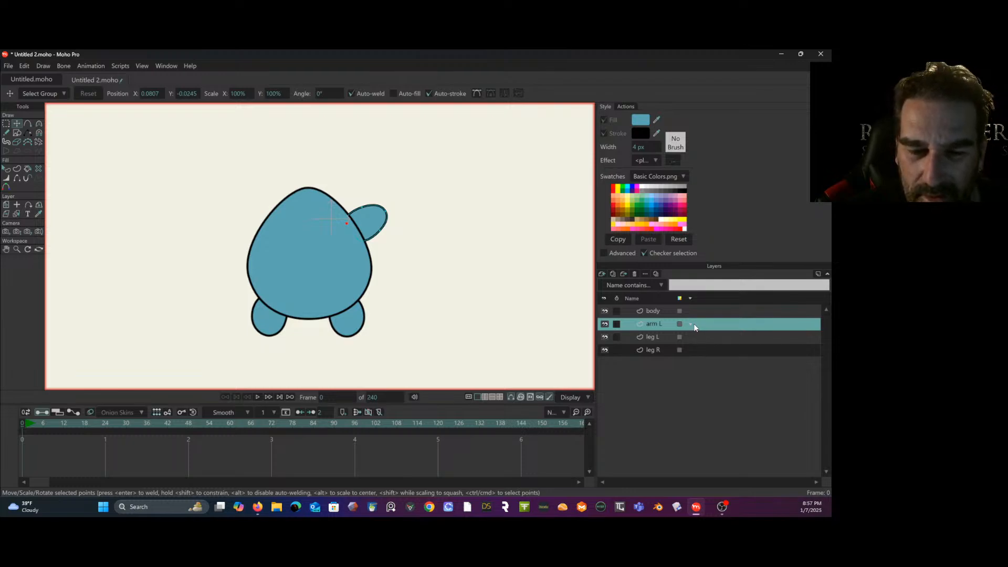
- Duplicate the arm L layer and rename the copy arm R
{"action": "right_click", "coordinate": [667, 322]}
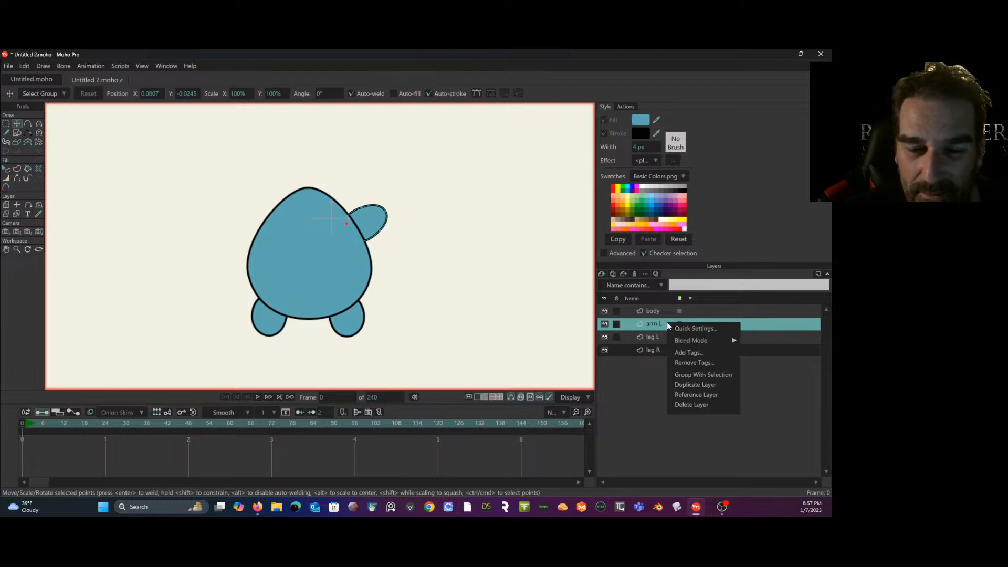
{"action": "left_click", "coordinate": [690, 383]}
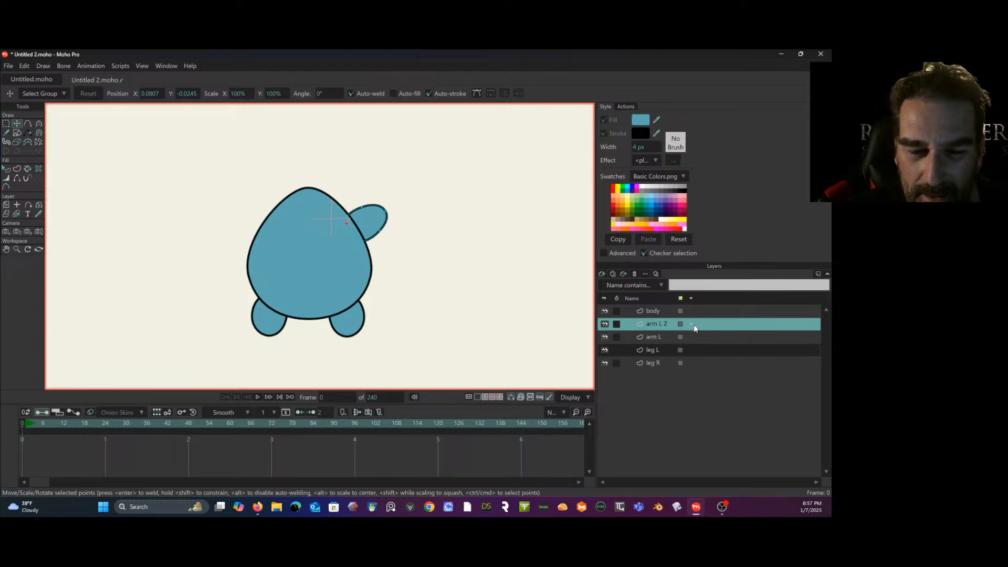
{"action": "double_click", "coordinate": [662, 322]}
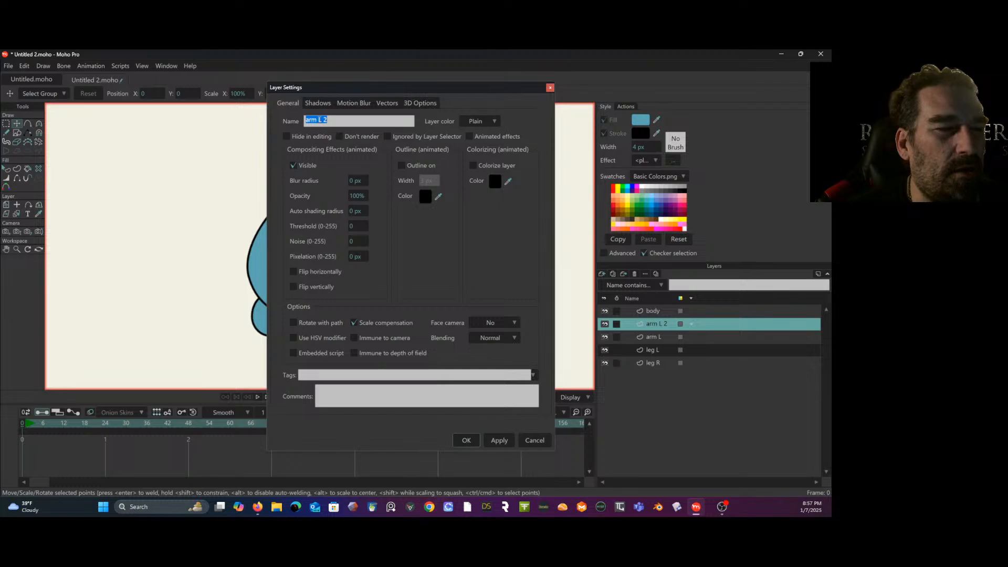
{"action": "left_click_drag", "start_coordinate": [318, 120], "coordinate": [346, 121]}
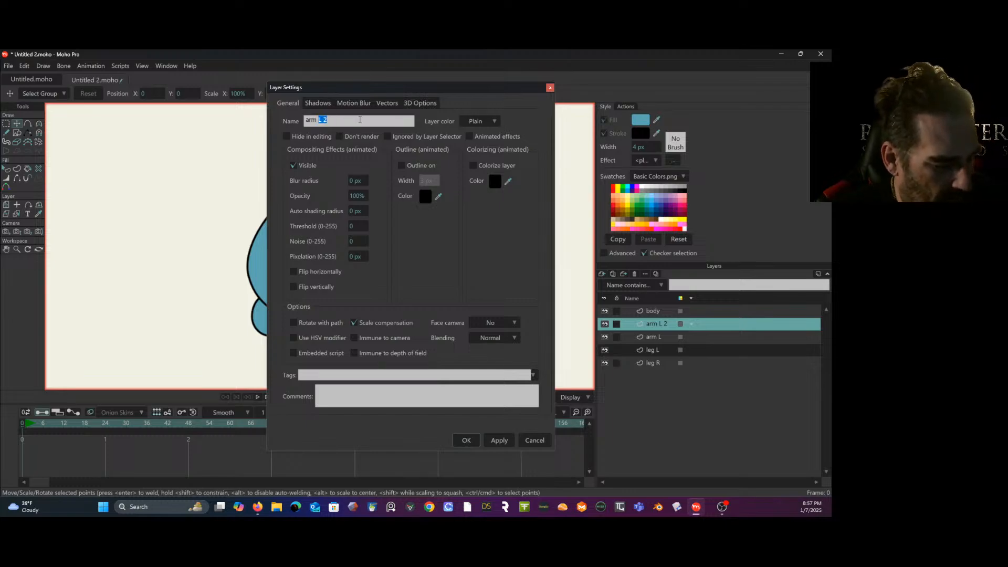
{"action": "type", "text": "R"}
{"action": "key", "text": "Return"}
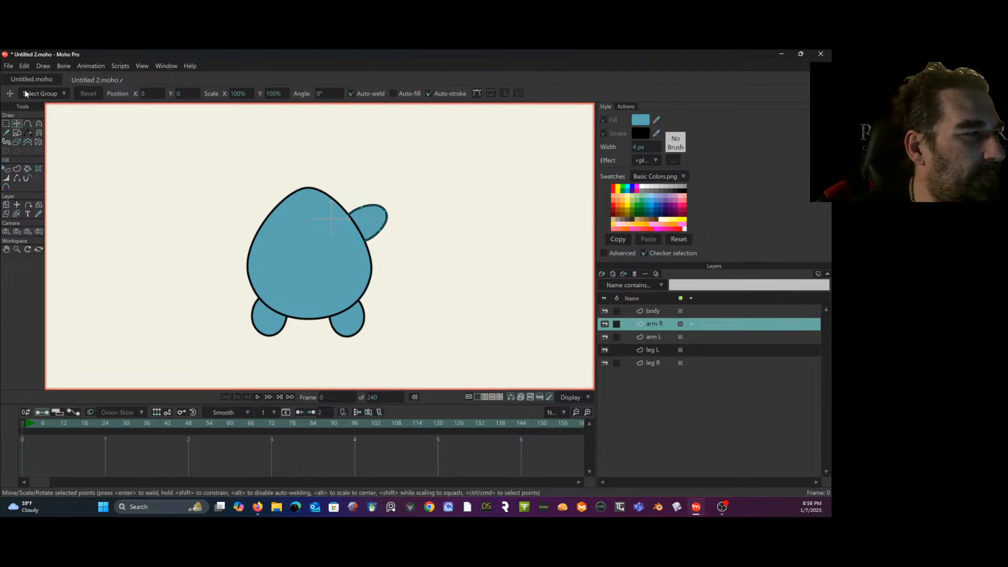
- Set the arm R layer's origin at the arm's inner end near the body edge, at about X 0.1234, Y -0.0596
{"action": "left_click", "coordinate": [7, 205]}
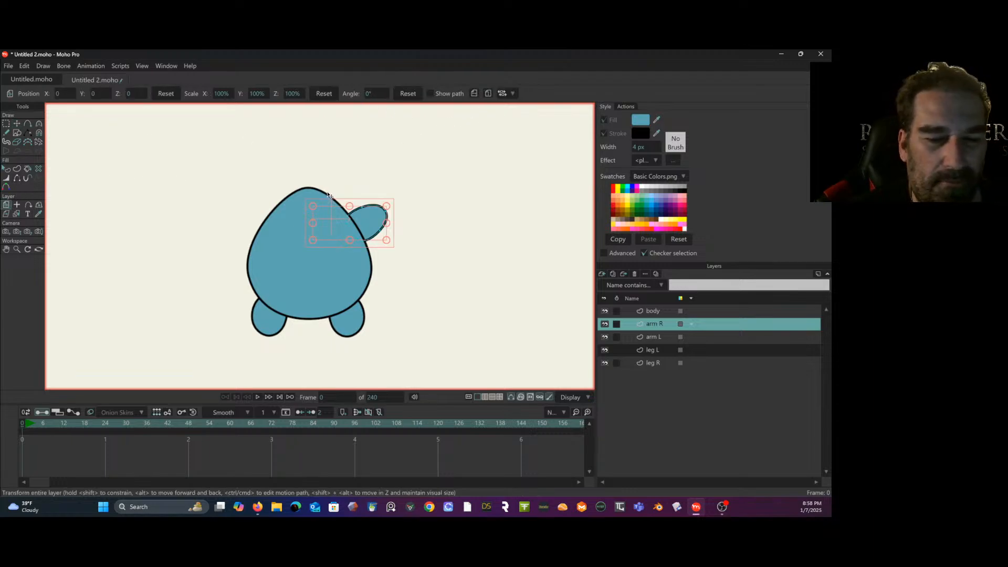
{"action": "left_click", "coordinate": [16, 204]}
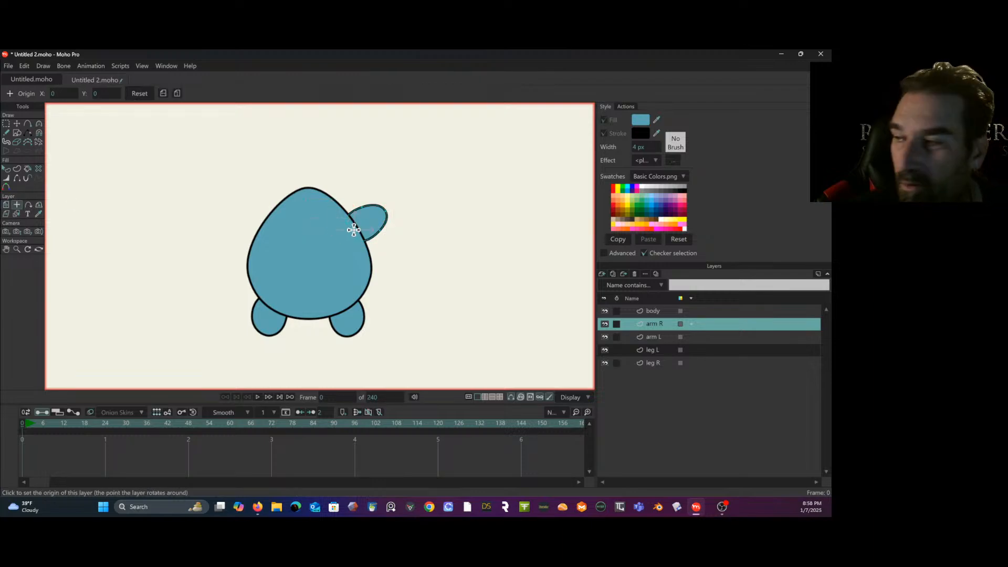
{"action": "left_click", "coordinate": [353, 230]}
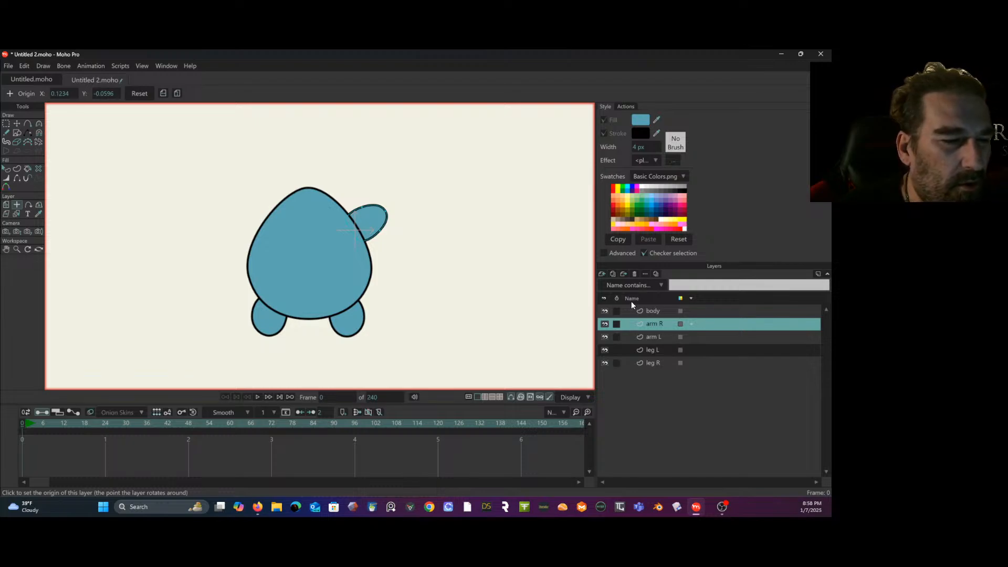
- Flip the arm R layer horizontally and move it to the opposite side of the body, at about X -0.4682, Y -0.0046
{"action": "left_click", "coordinate": [6, 204]}
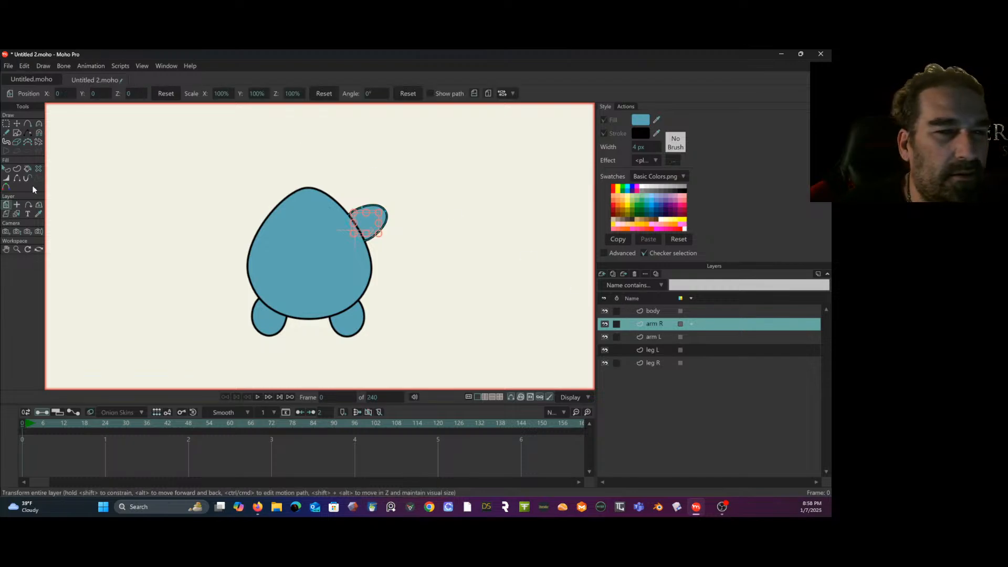
{"action": "left_click", "coordinate": [474, 93]}
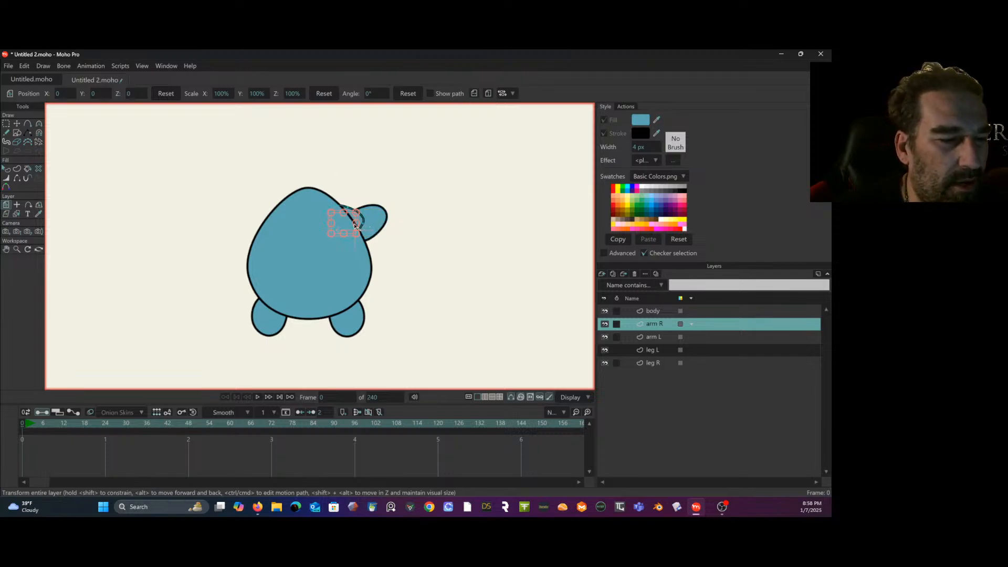
{"action": "left_click_drag", "start_coordinate": [356, 227], "coordinate": [257, 219]}
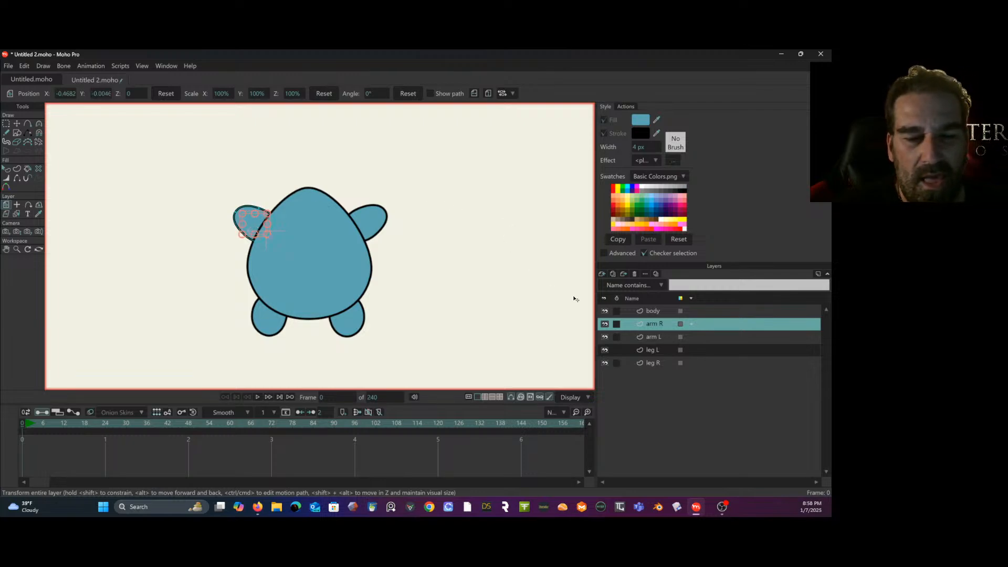
- Add a new vector layer and name it head
{"action": "left_click_drag", "start_coordinate": [426, 223], "coordinate": [422, 248]}
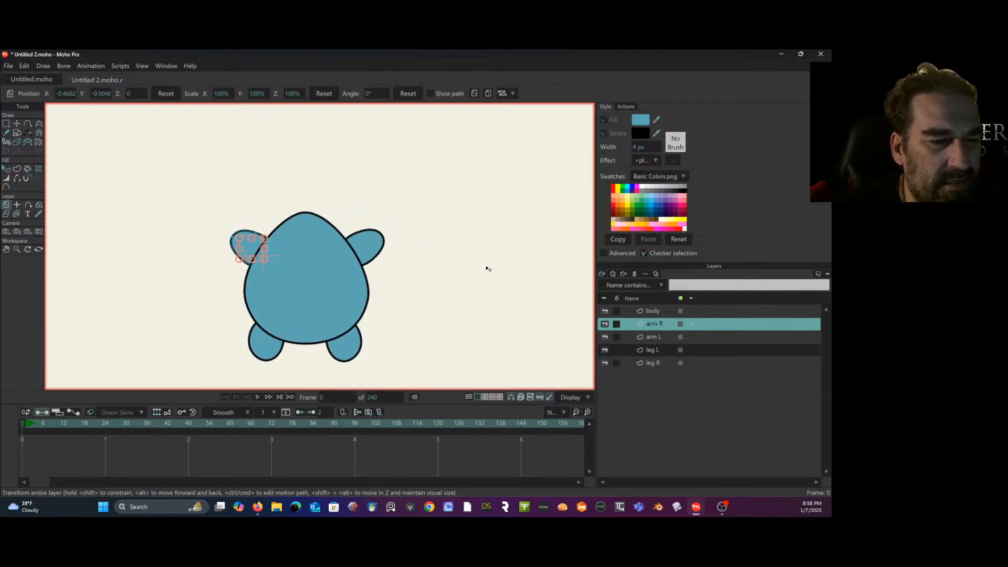
{"action": "left_click", "coordinate": [601, 273]}
{"action": "left_click", "coordinate": [690, 313]}
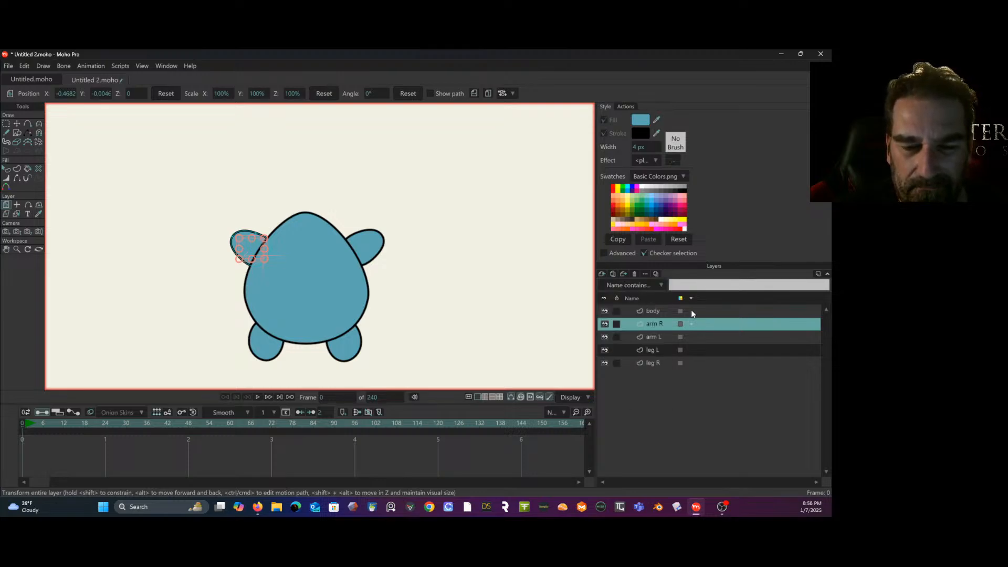
{"action": "double_click", "coordinate": [653, 324]}
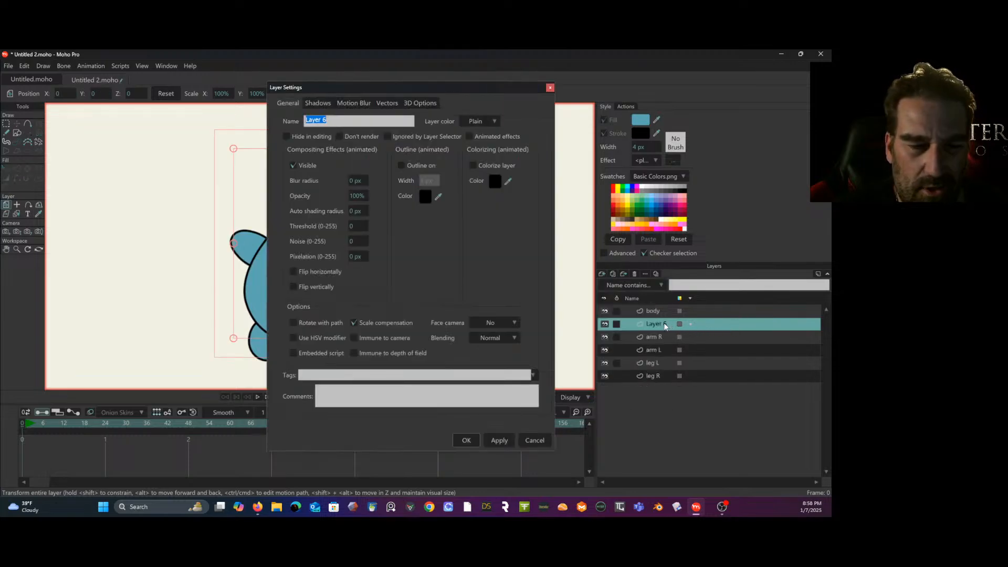
{"action": "type", "text": "head"}
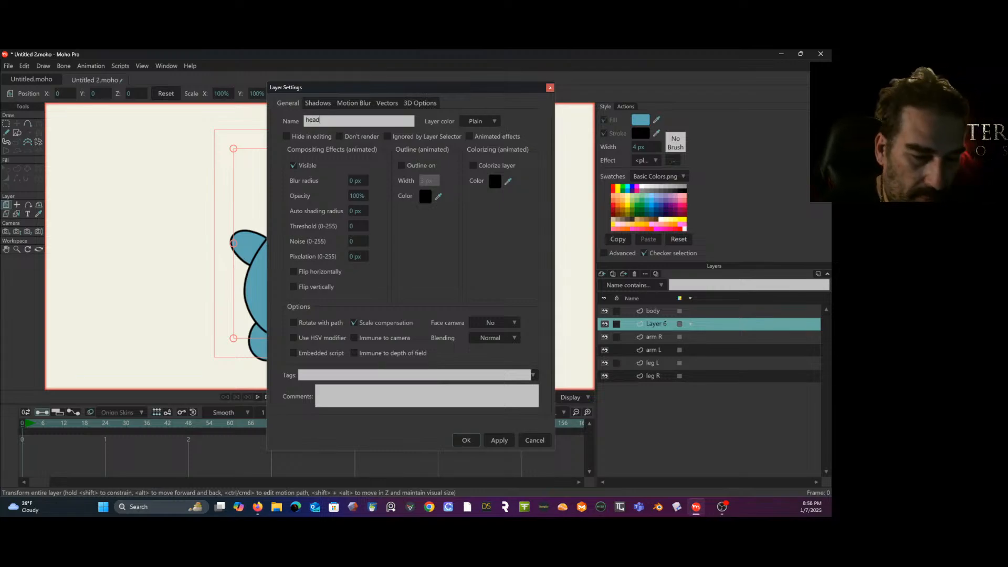
{"action": "key", "text": "Return"}
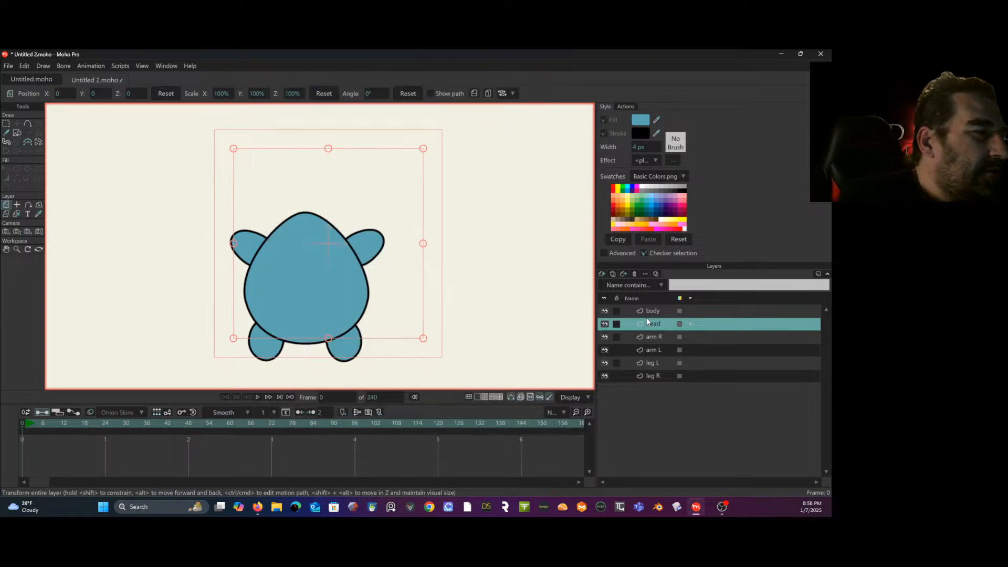
- Draw a closed, roughly round head outline with Add Point above the body, overlapping the body's upper tip
{"action": "left_click", "coordinate": [28, 123]}
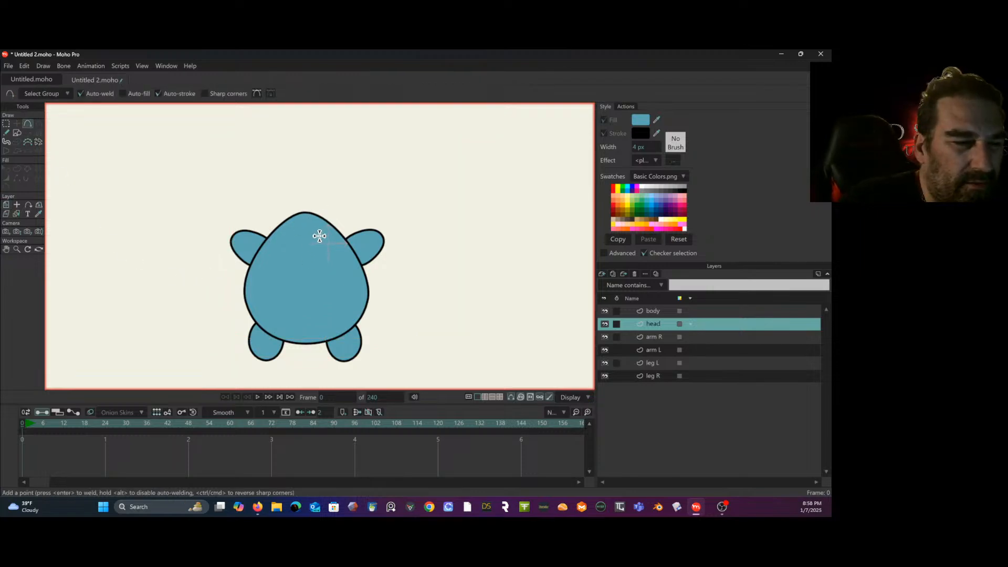
{"action": "left_click_drag", "start_coordinate": [319, 234], "coordinate": [279, 223]}
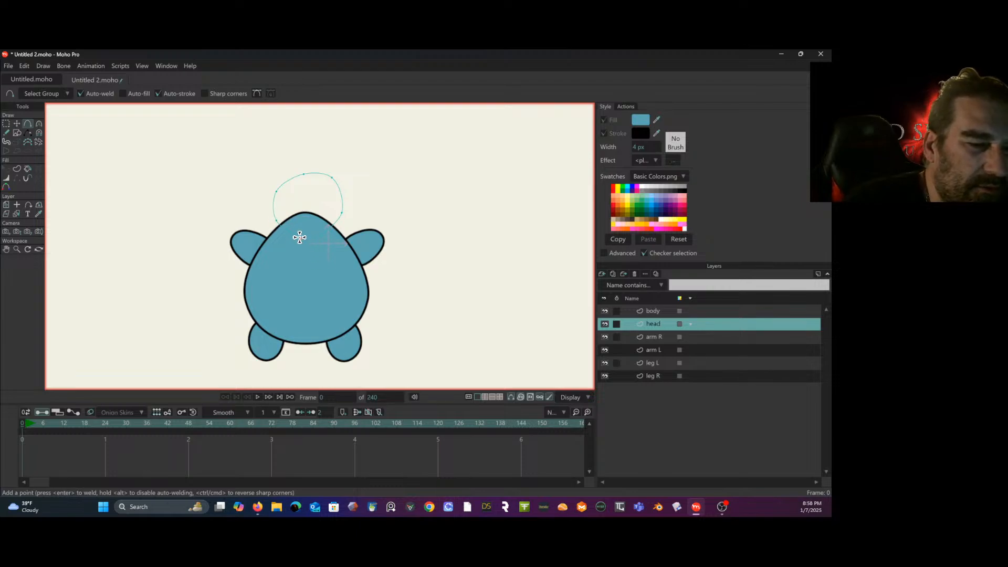
{"action": "left_click_drag", "start_coordinate": [319, 239], "coordinate": [319, 235]}
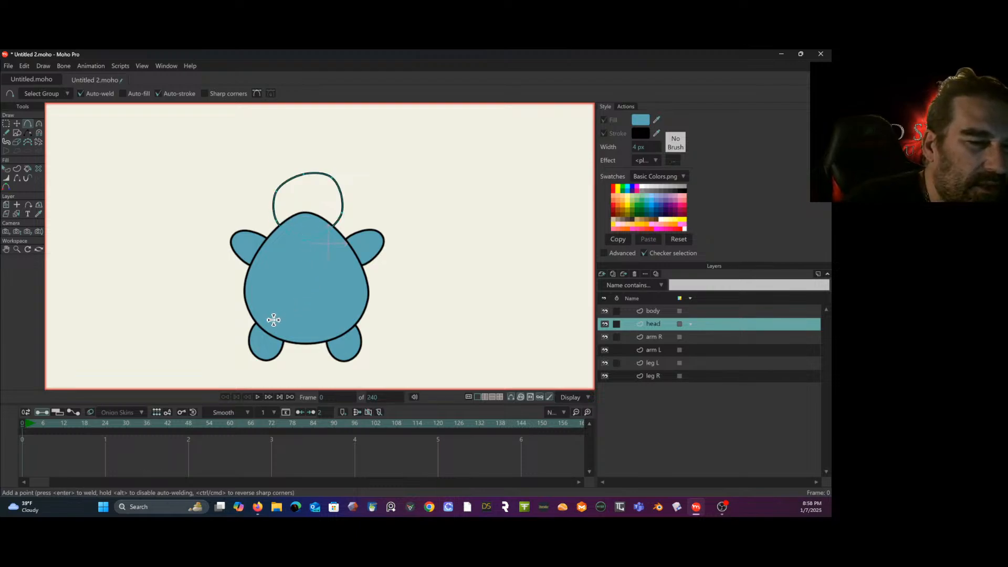
- Move the head layer above the body layer in the stacking order, keeping the timeline at frame 0
{"action": "left_click", "coordinate": [17, 124]}
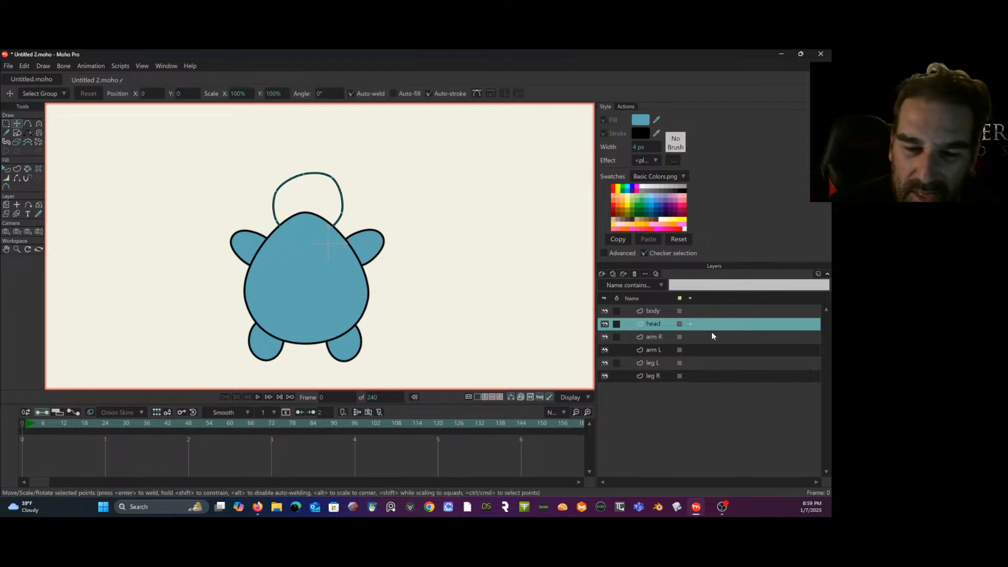
{"action": "left_click_drag", "start_coordinate": [726, 322], "coordinate": [720, 307]}
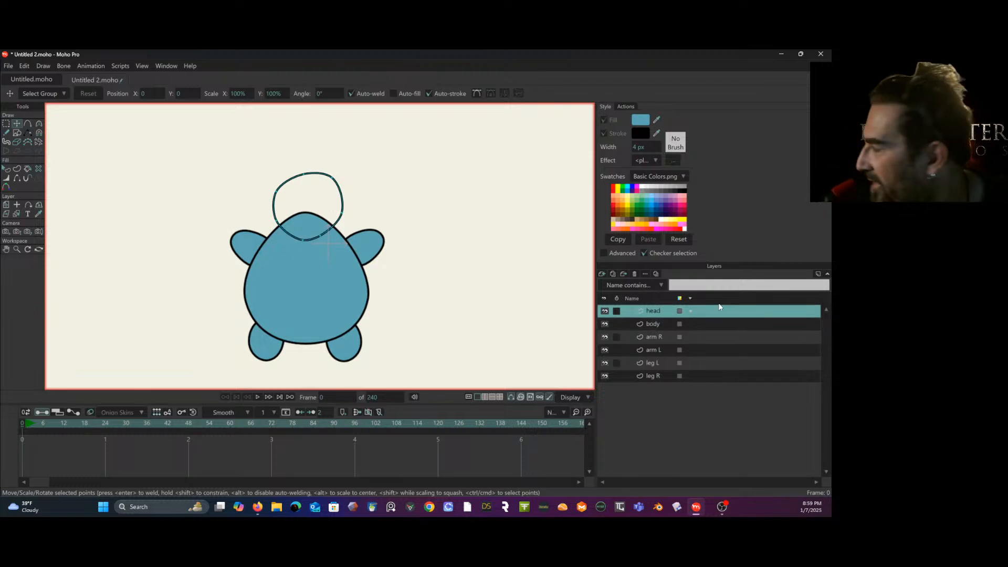
{"action": "key", "text": "space"}
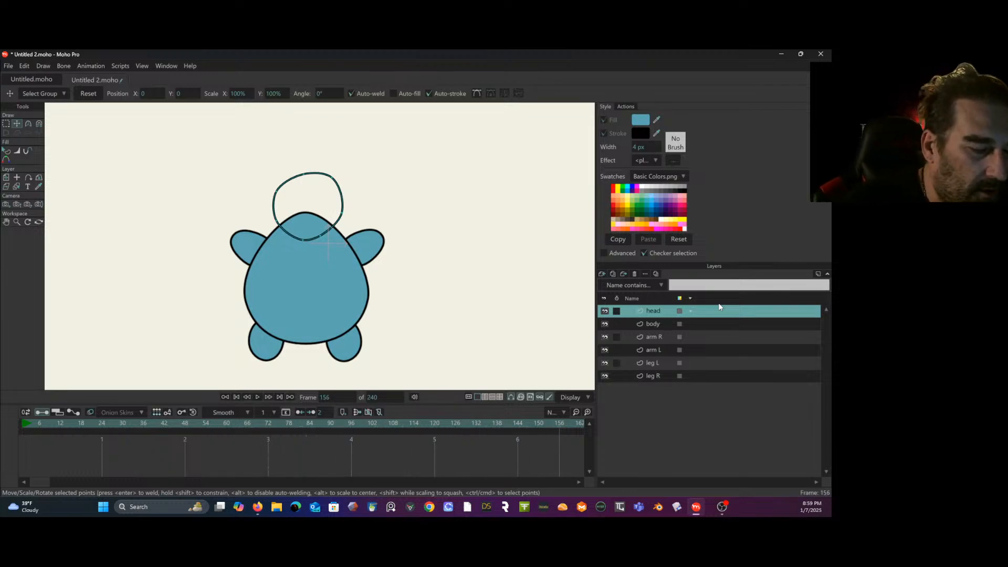
{"action": "left_click", "coordinate": [236, 397]}
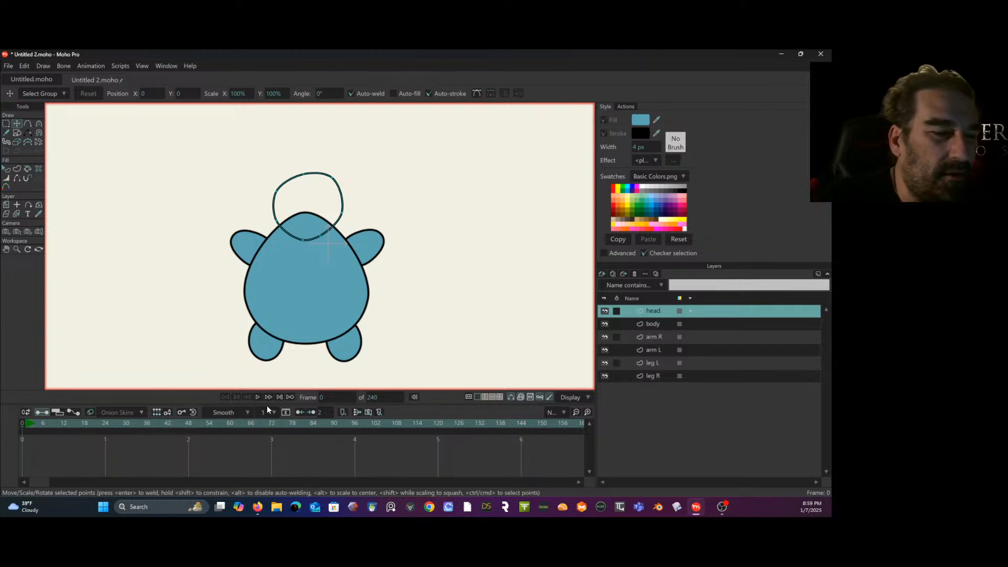
- Move the head outline's points individually to even it out into a rounder circle
{"action": "left_click_drag", "start_coordinate": [320, 236], "coordinate": [318, 245]}
{"action": "left_click_drag", "start_coordinate": [305, 241], "coordinate": [307, 246]}
{"action": "left_click_drag", "start_coordinate": [340, 213], "coordinate": [339, 221]}
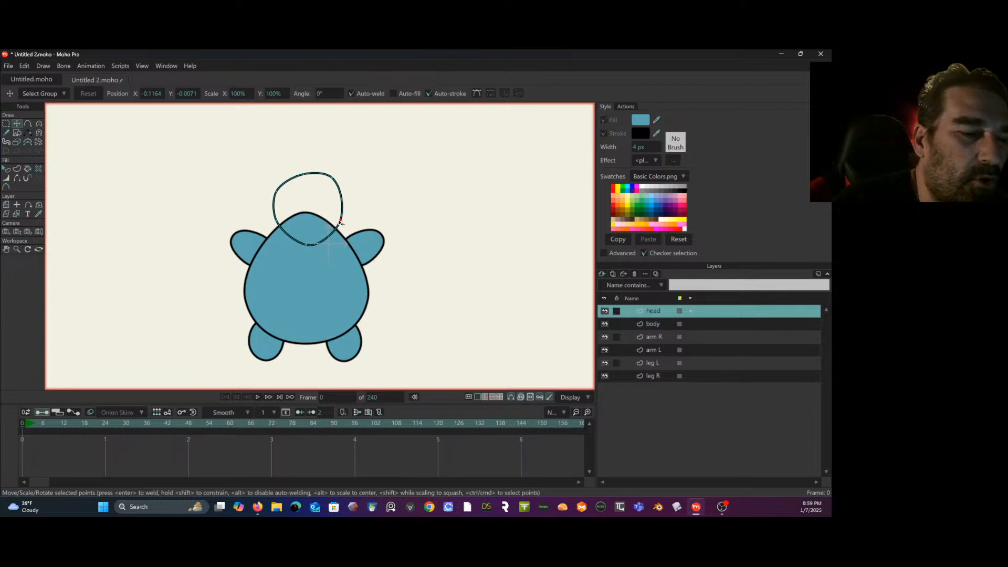
{"action": "mouse_move", "coordinate": [332, 179]}
{"action": "left_mouse_down"}
{"action": "mouse_move", "coordinate": [338, 193]}
{"action": "mouse_move", "coordinate": [308, 181]}
{"action": "mouse_move", "coordinate": [278, 195]}
{"action": "mouse_move", "coordinate": [334, 195]}
{"action": "mouse_move", "coordinate": [314, 182]}
{"action": "left_mouse_up"}
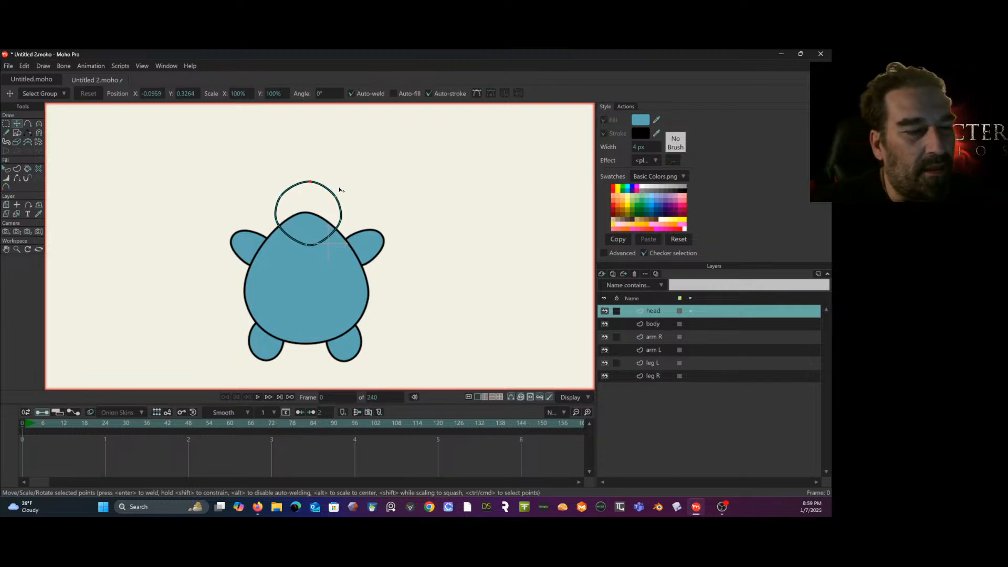
- Select the head shape and enable its blue fill
{"action": "left_click", "coordinate": [10, 168]}
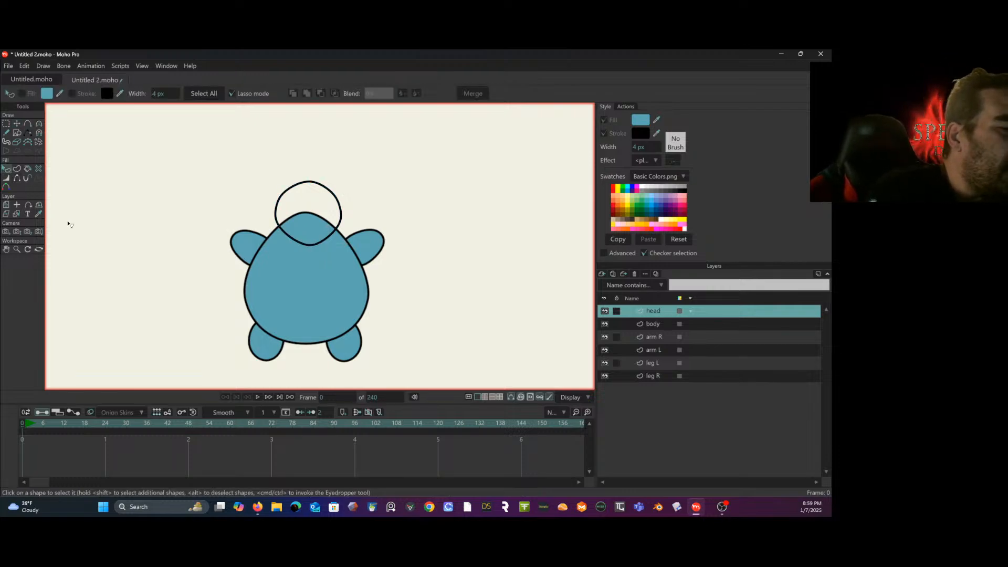
{"action": "left_click", "coordinate": [329, 239]}
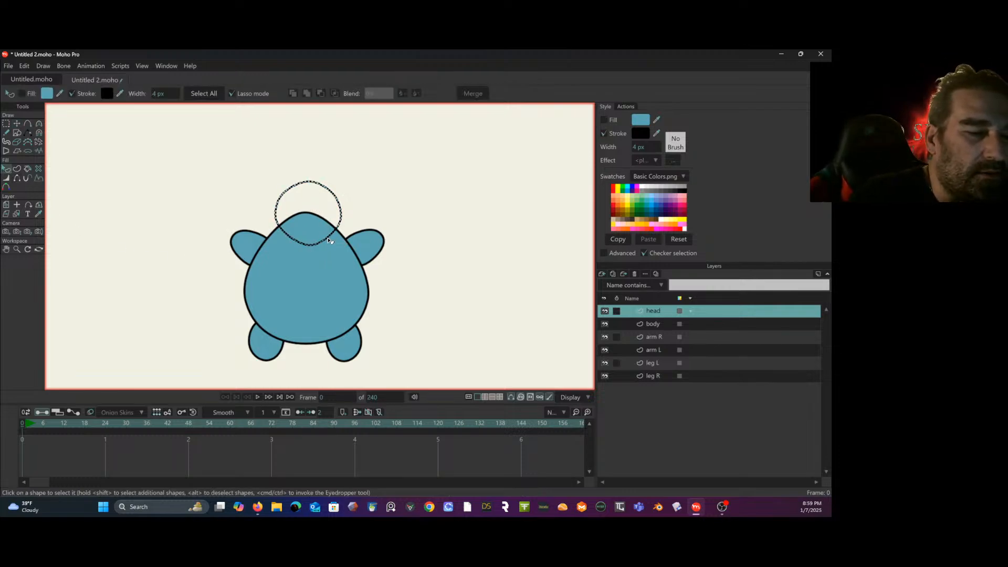
{"action": "left_click", "coordinate": [22, 94]}
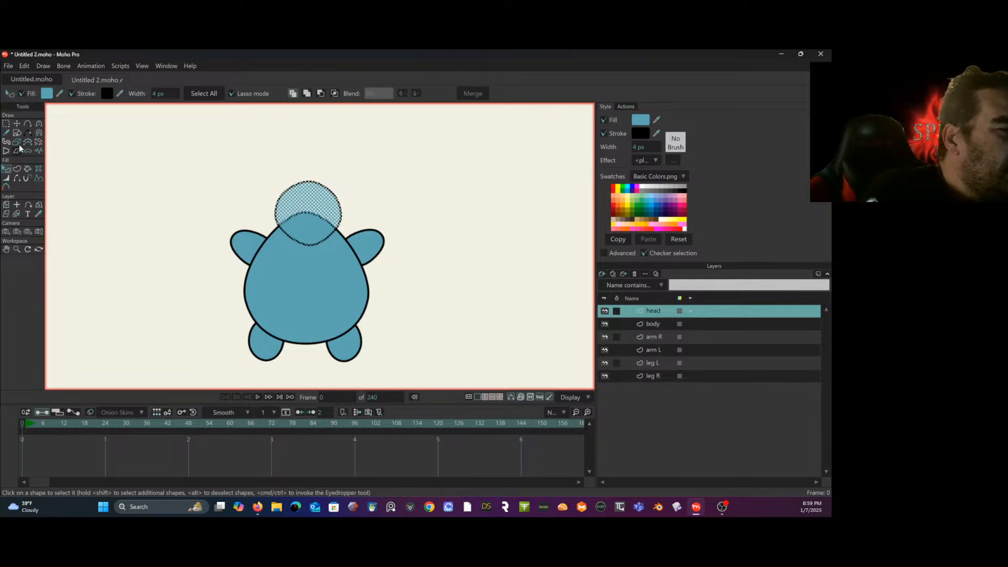
- Deselect the head shape and move its bottom points down slightly to lengthen the chin over the body
{"action": "left_click", "coordinate": [6, 123]}
{"action": "left_click_drag", "start_coordinate": [137, 206], "coordinate": [131, 366]}
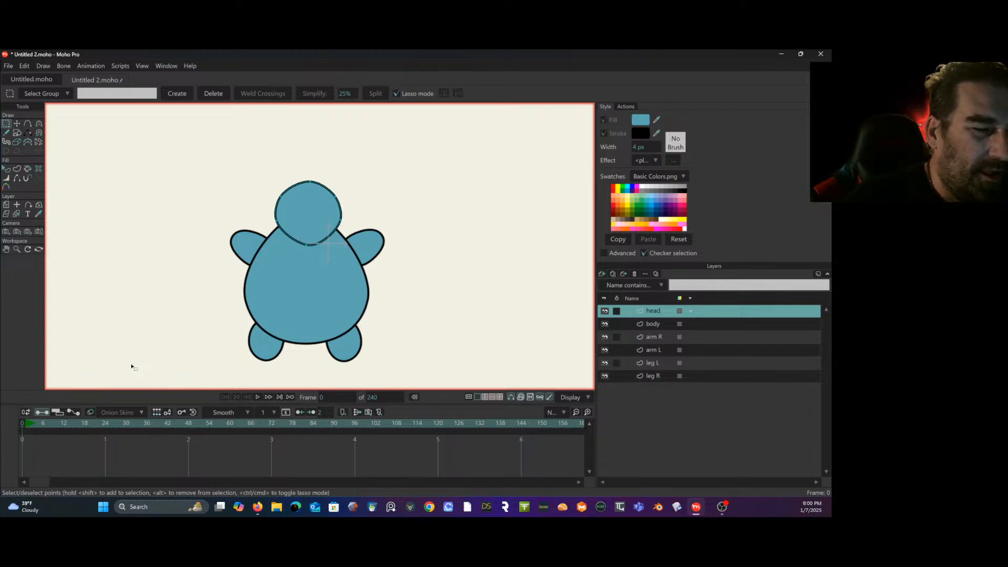
{"action": "left_click", "coordinate": [16, 123]}
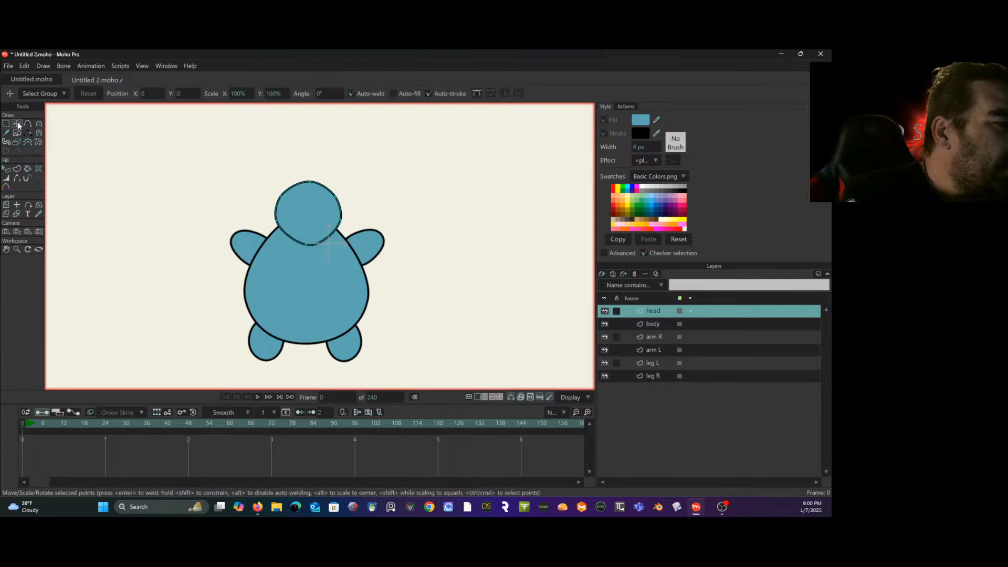
{"action": "mouse_move", "coordinate": [310, 246]}
{"action": "left_mouse_down"}
{"action": "mouse_move", "coordinate": [304, 252]}
{"action": "mouse_move", "coordinate": [317, 253]}
{"action": "left_mouse_up"}
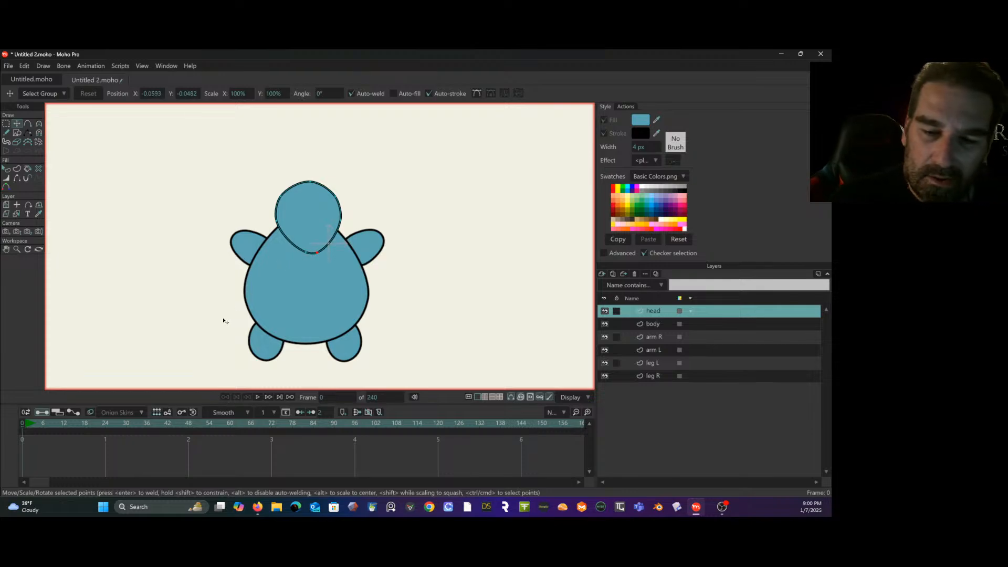
- Shift the arm R layer slightly down and outward, and rotate it to about 70° so the arm hangs beside the body
{"action": "left_click", "coordinate": [654, 337]}
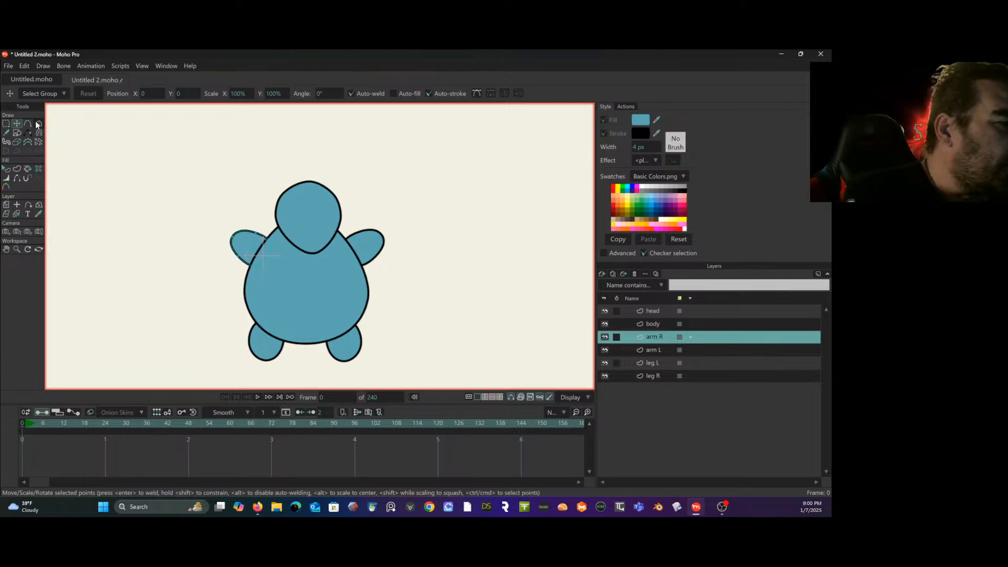
{"action": "left_click", "coordinate": [7, 207]}
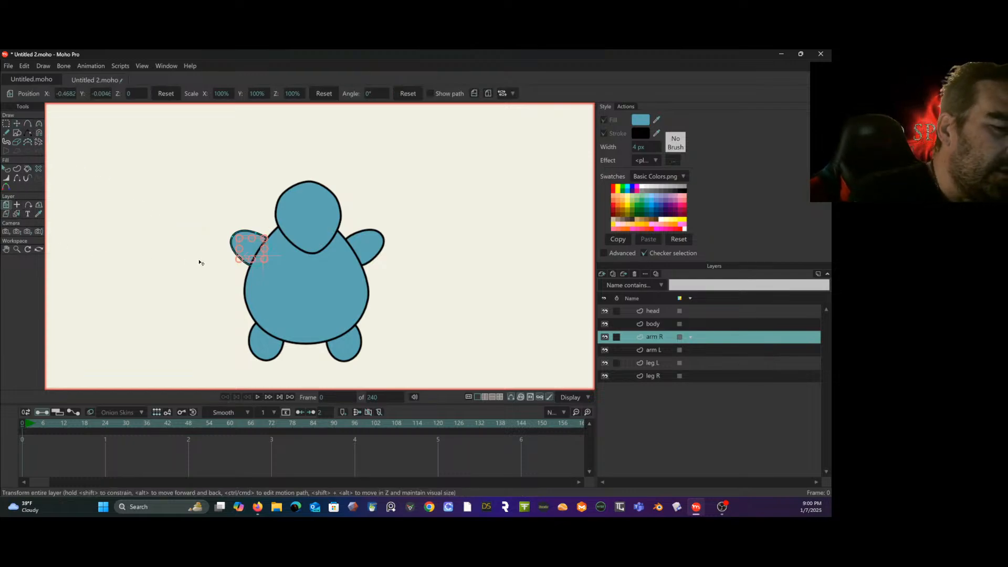
{"action": "left_click_drag", "start_coordinate": [268, 255], "coordinate": [267, 267]}
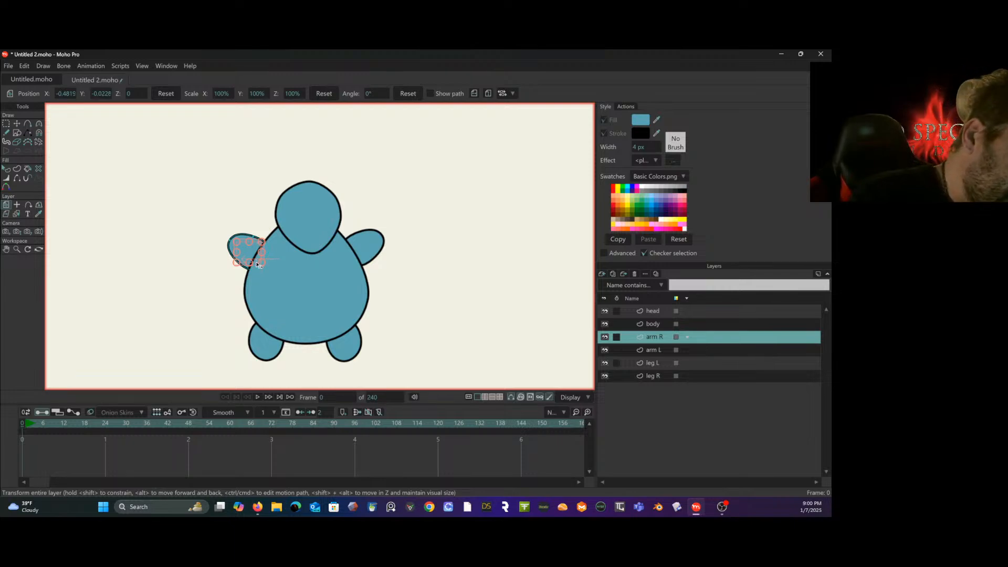
{"action": "left_click_drag", "start_coordinate": [260, 265], "coordinate": [259, 263]}
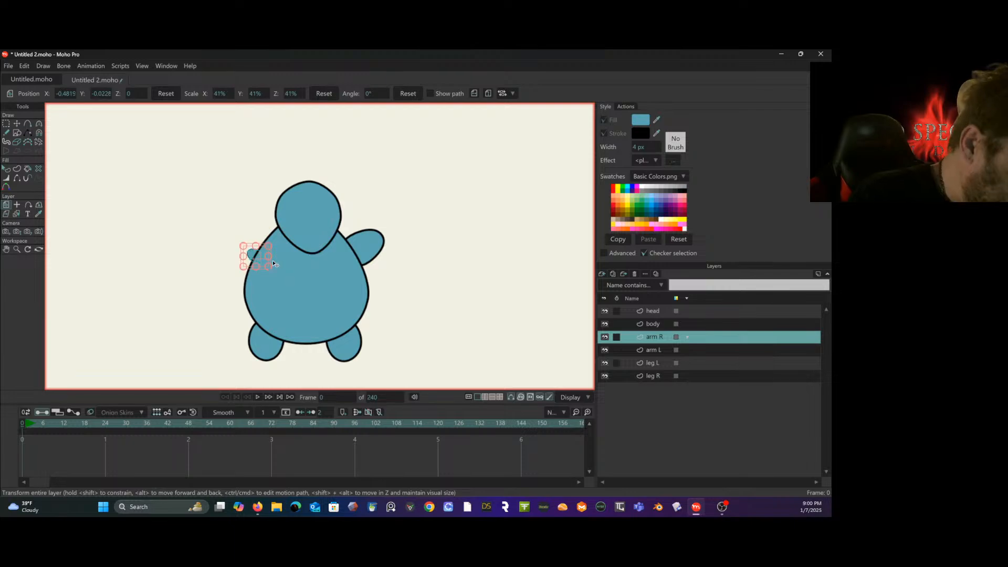
{"action": "key", "text": "ctrl+z"}
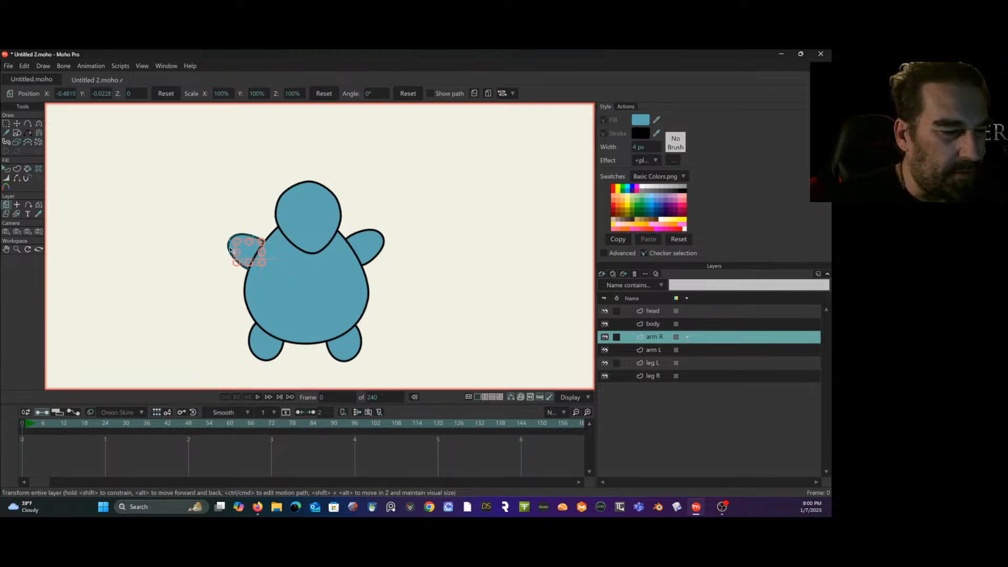
{"action": "scroll", "coordinate": [241, 250], "scroll_direction": "up", "scroll_amount": 3}
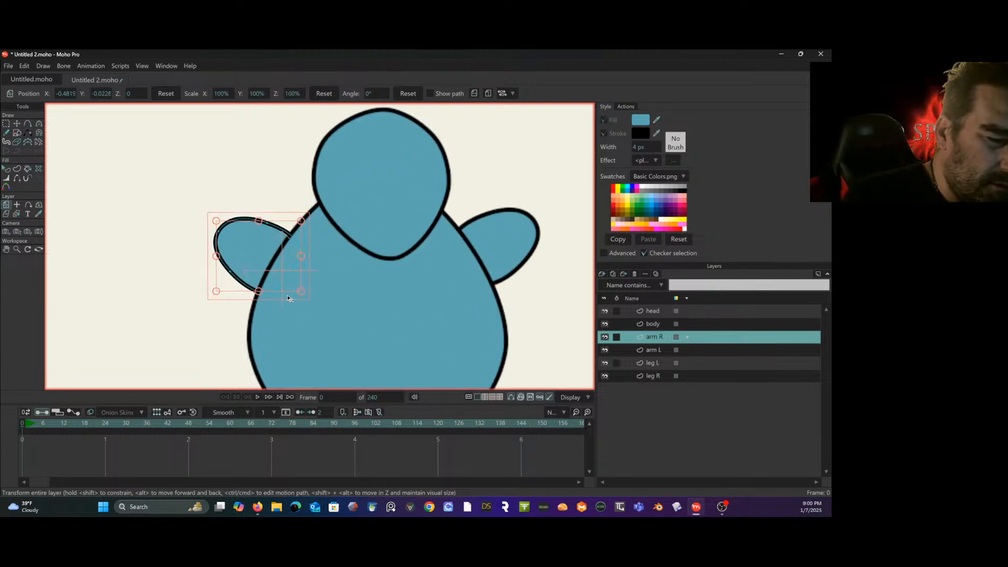
{"action": "left_click_drag", "start_coordinate": [288, 298], "coordinate": [355, 270]}
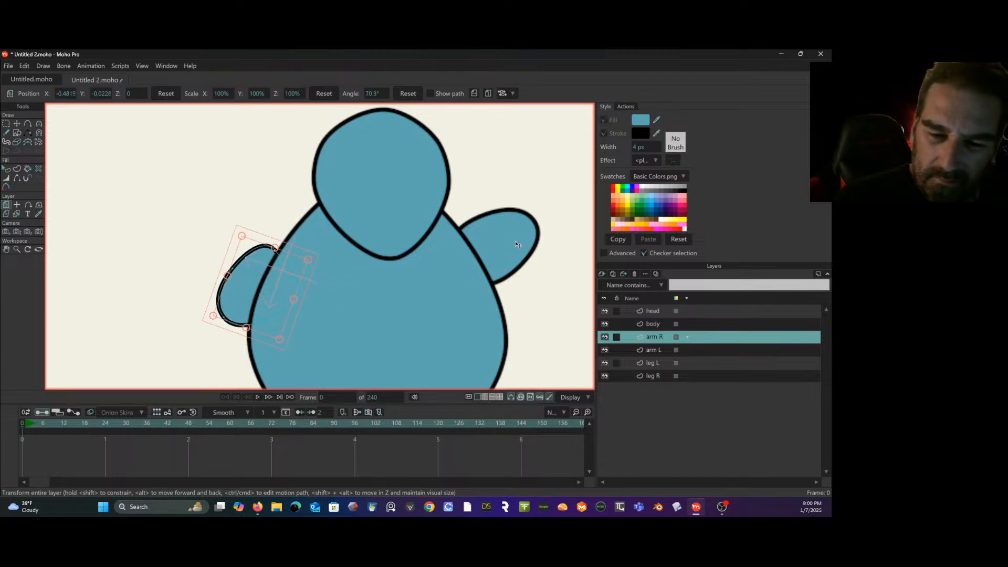
- Place the arm L layer's origin at the shoulder, where the arm meets the body's edge
{"action": "left_click", "coordinate": [667, 351]}
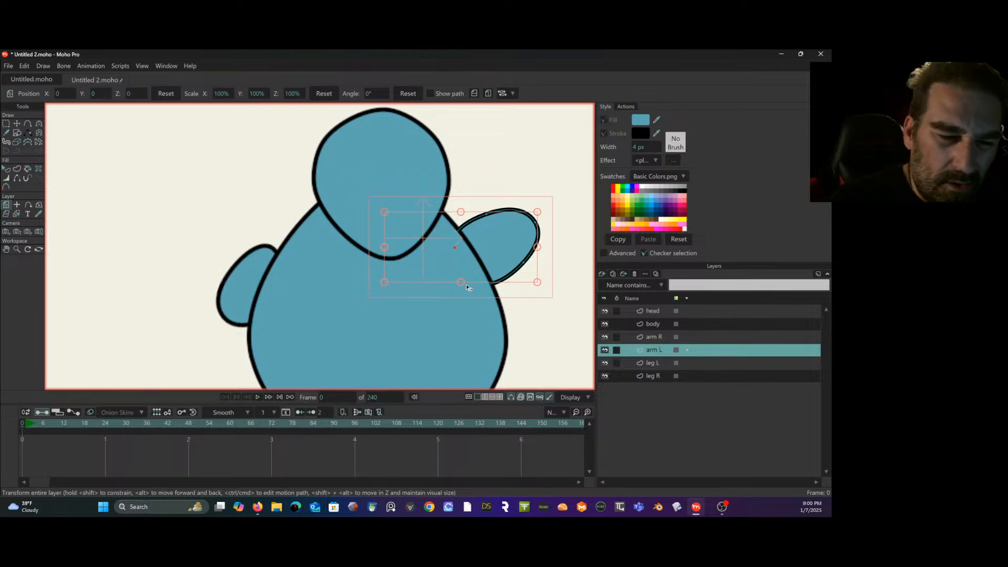
{"action": "left_click_drag", "start_coordinate": [542, 274], "coordinate": [436, 360]}
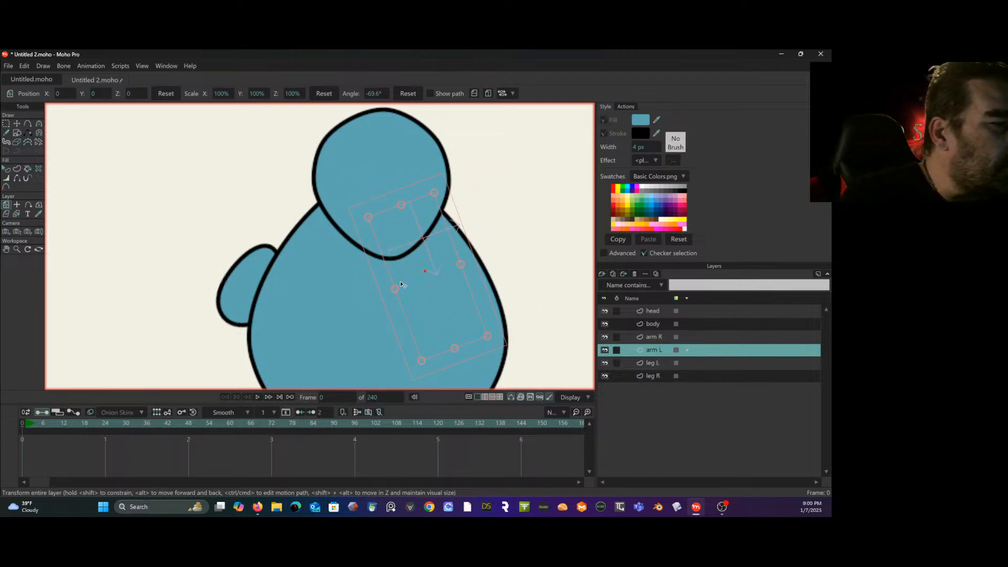
{"action": "key", "text": "ctrl+z"}
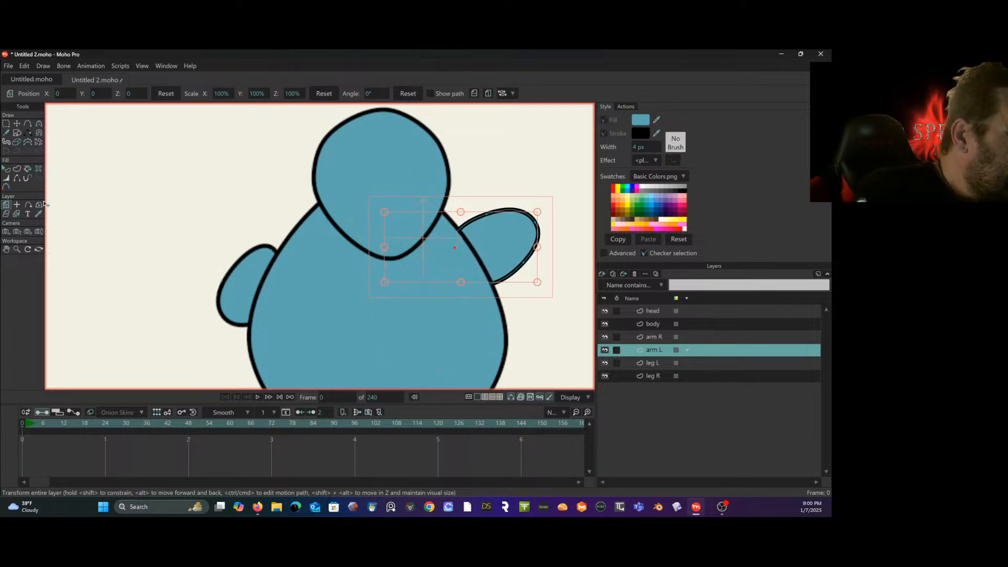
{"action": "left_click", "coordinate": [17, 204]}
{"action": "left_click", "coordinate": [476, 257]}
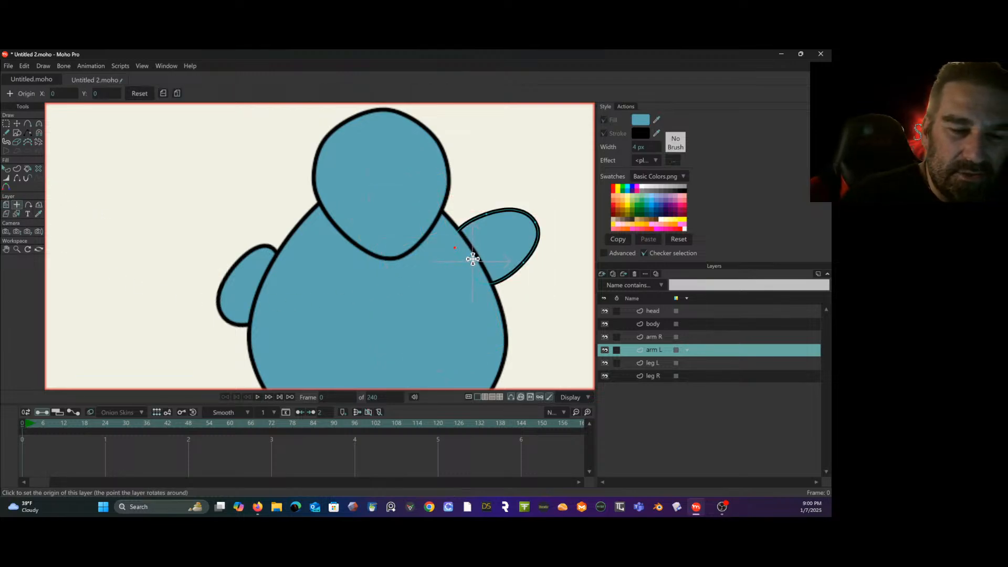
{"action": "left_click", "coordinate": [662, 337]}
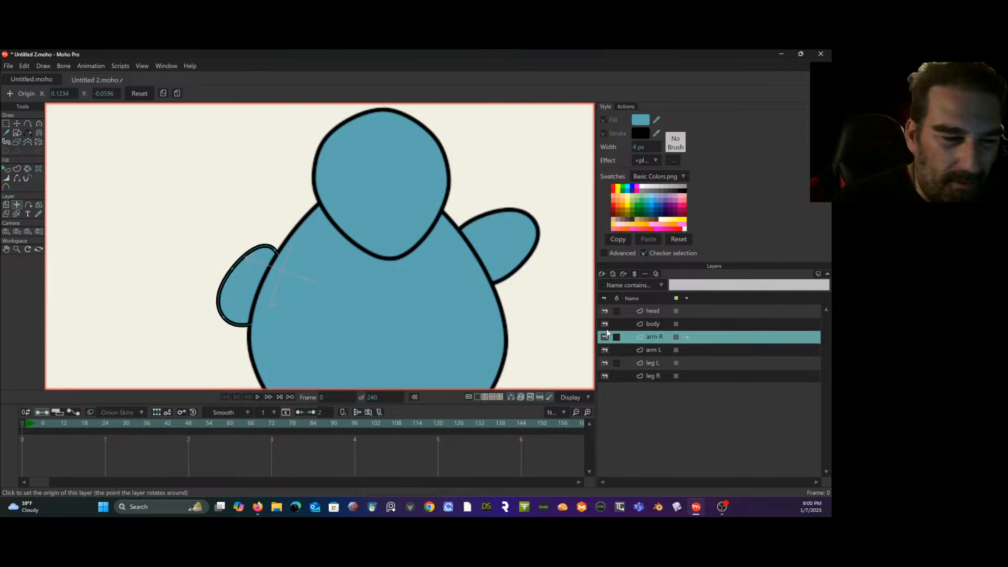
- Rotate the arm L layer to about -40° and shift it slightly down against the body
{"action": "left_click", "coordinate": [650, 350]}
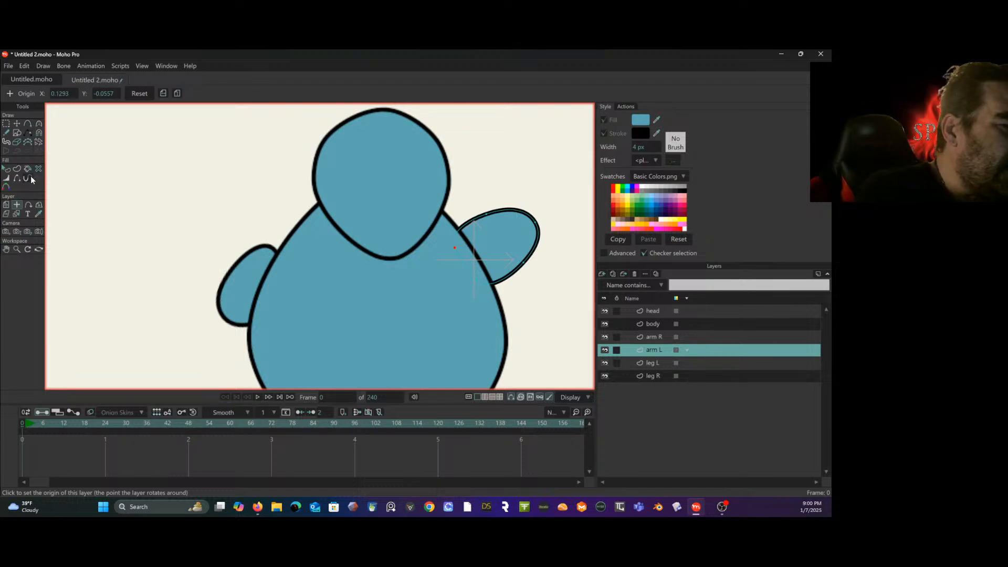
{"action": "left_click", "coordinate": [9, 205]}
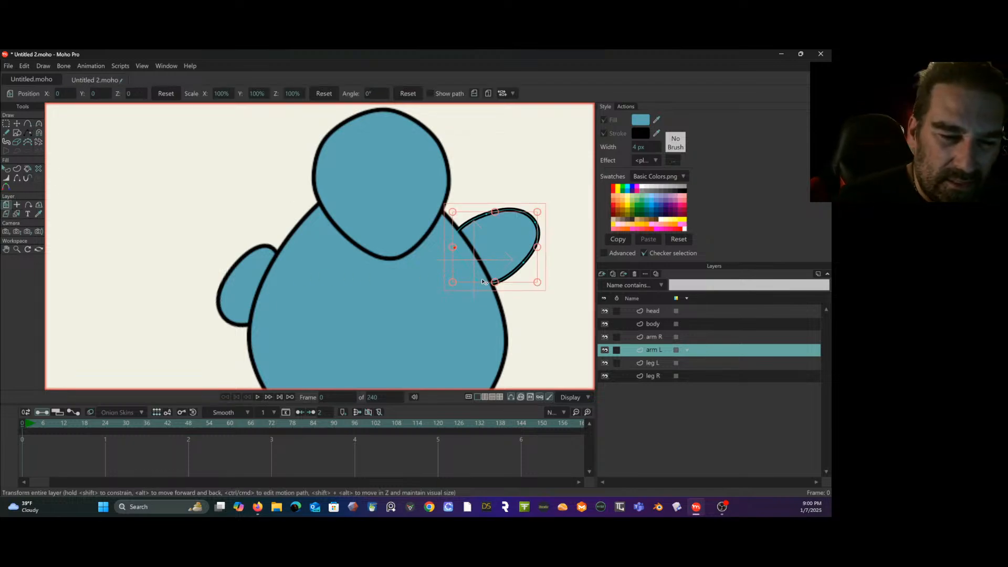
{"action": "left_click_drag", "start_coordinate": [528, 287], "coordinate": [438, 329]}
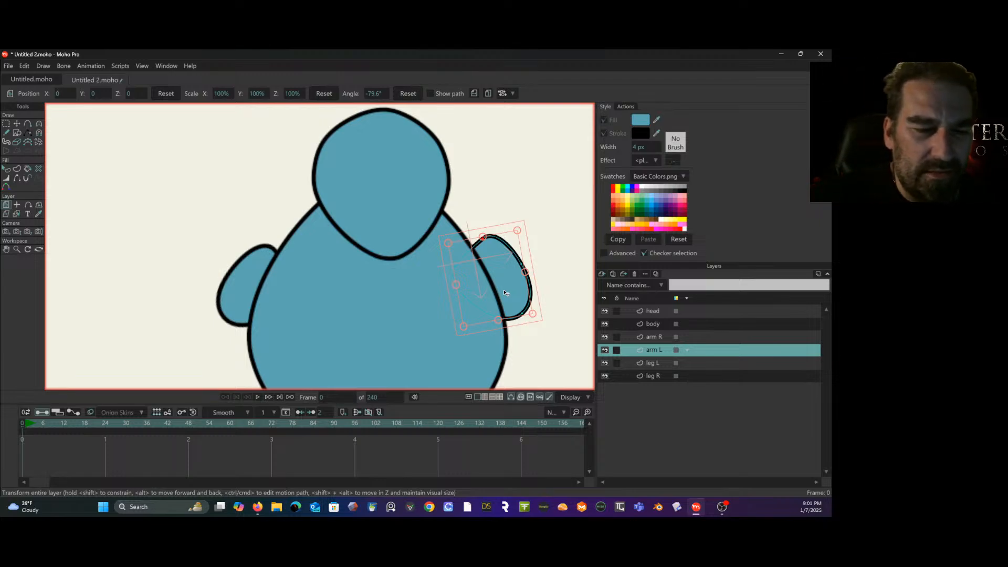
{"action": "left_click_drag", "start_coordinate": [521, 283], "coordinate": [504, 299]}
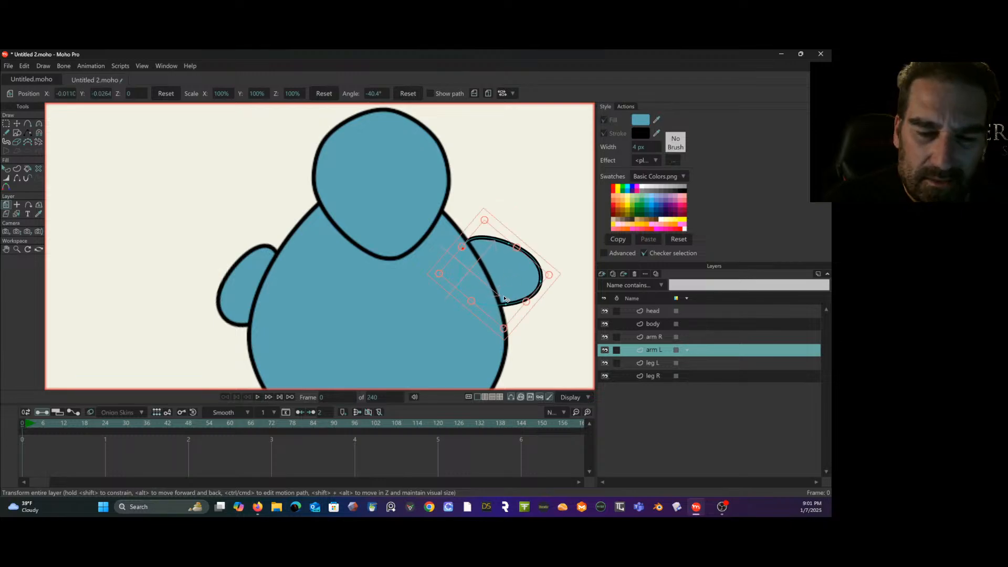
- Rotate the arm R layer to about 36° so it mirrors the opposite arm
{"action": "left_click", "coordinate": [692, 362]}
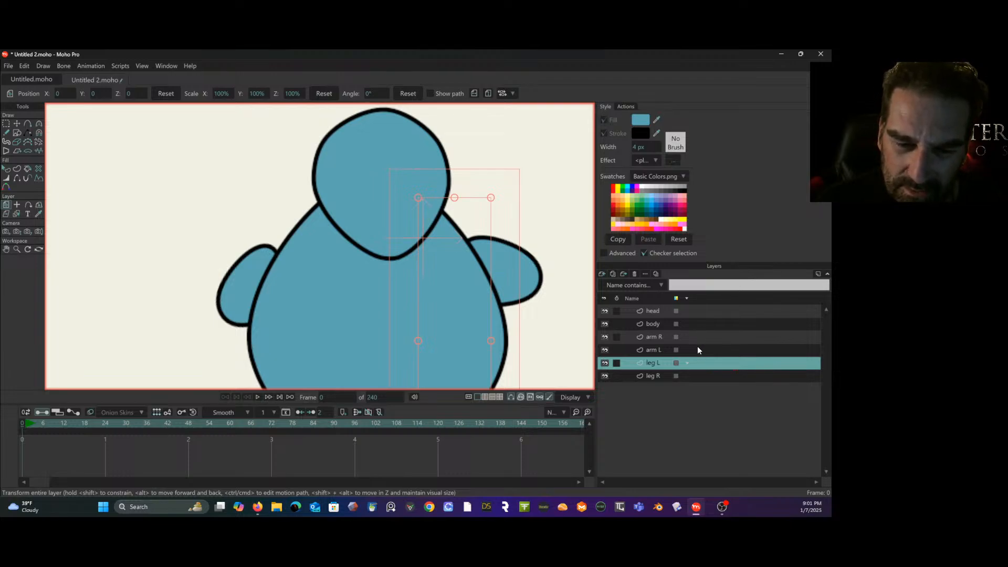
{"action": "left_click", "coordinate": [699, 350]}
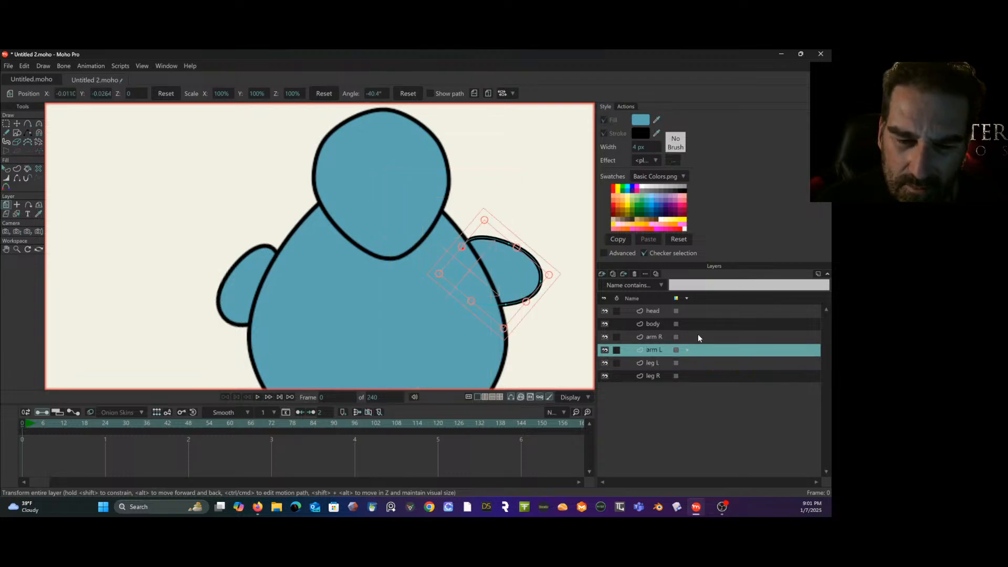
{"action": "left_click", "coordinate": [698, 337]}
{"action": "left_click_drag", "start_coordinate": [310, 275], "coordinate": [310, 299]}
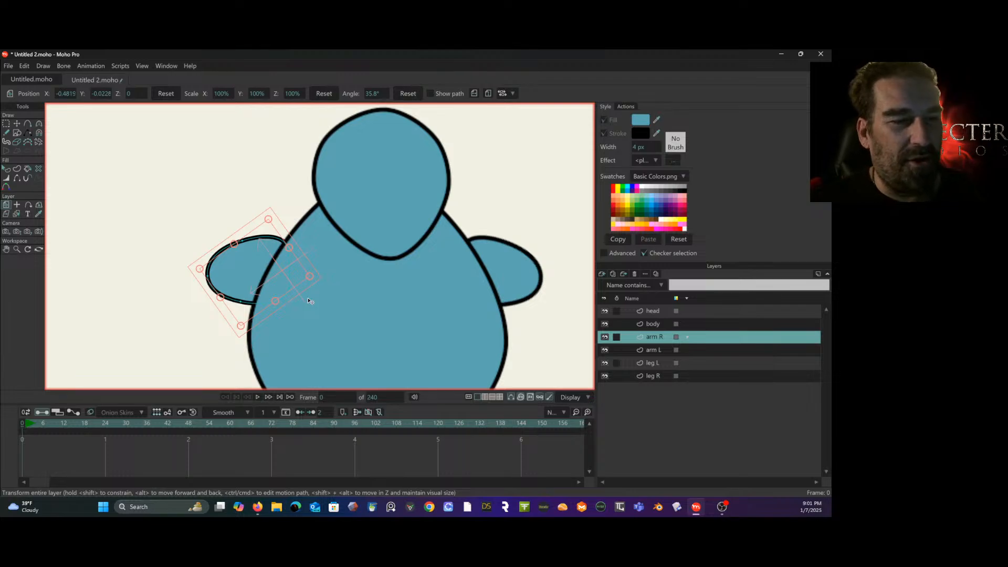
- Move the head layer down and slightly sideways so it sits centered lower over the body
{"action": "left_click", "coordinate": [678, 312]}
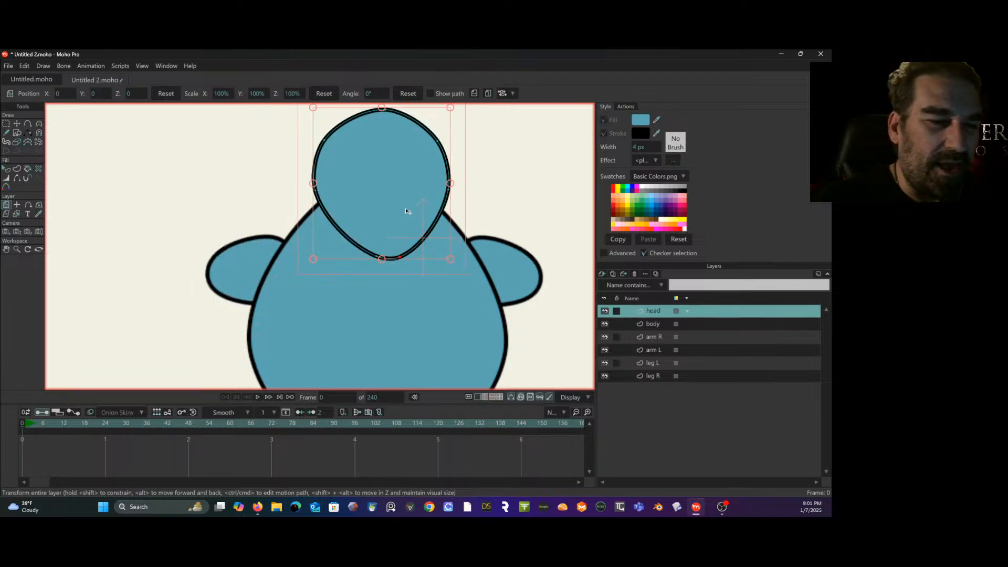
{"action": "left_click_drag", "start_coordinate": [405, 211], "coordinate": [398, 226]}
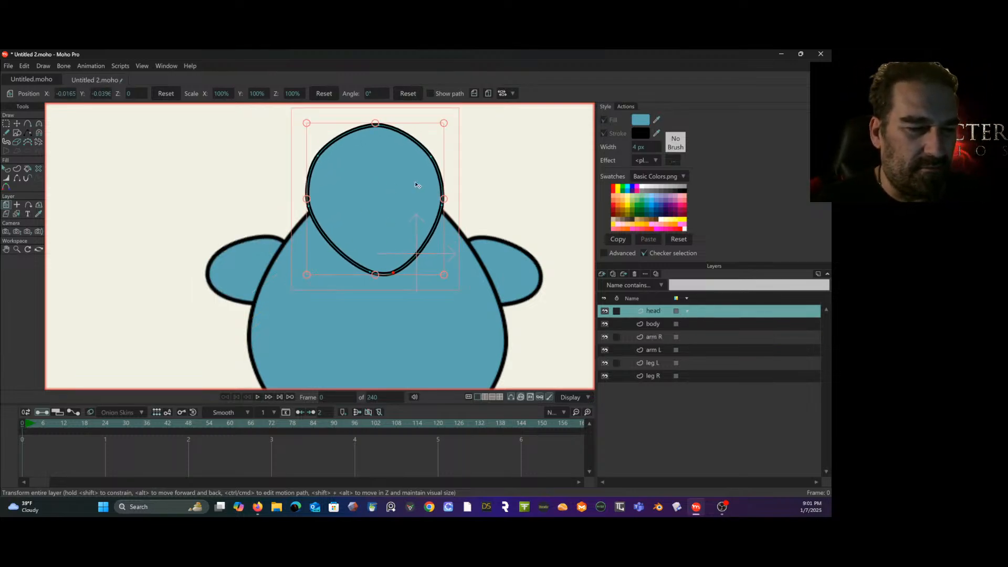
{"action": "scroll", "coordinate": [413, 199], "scroll_direction": "down", "scroll_amount": 7}
{"action": "scroll", "coordinate": [413, 198], "scroll_direction": "up", "scroll_amount": 3}
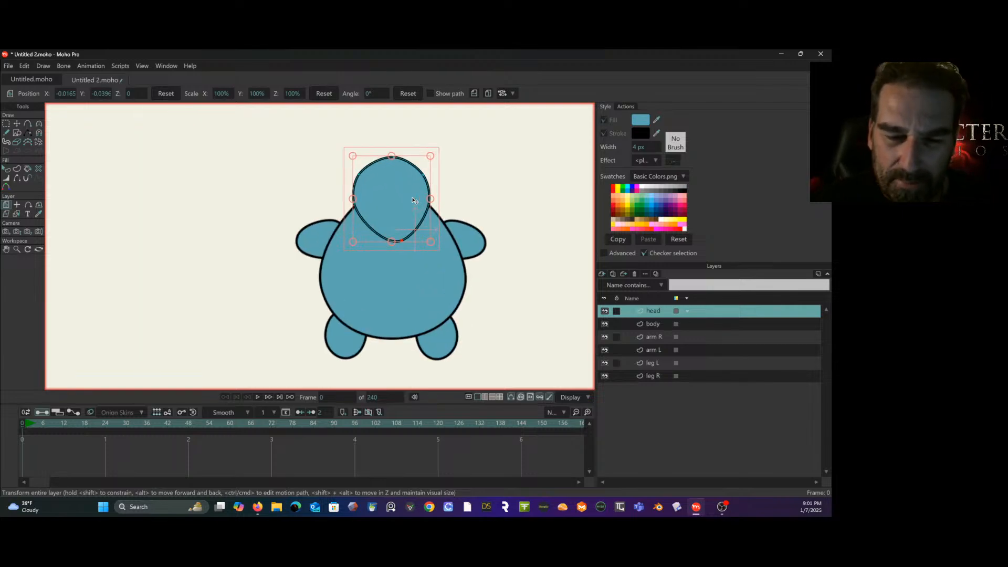
- Pull the body outline's side and bottom points up and inward to make the body shorter and rounder
{"action": "left_click", "coordinate": [662, 325]}
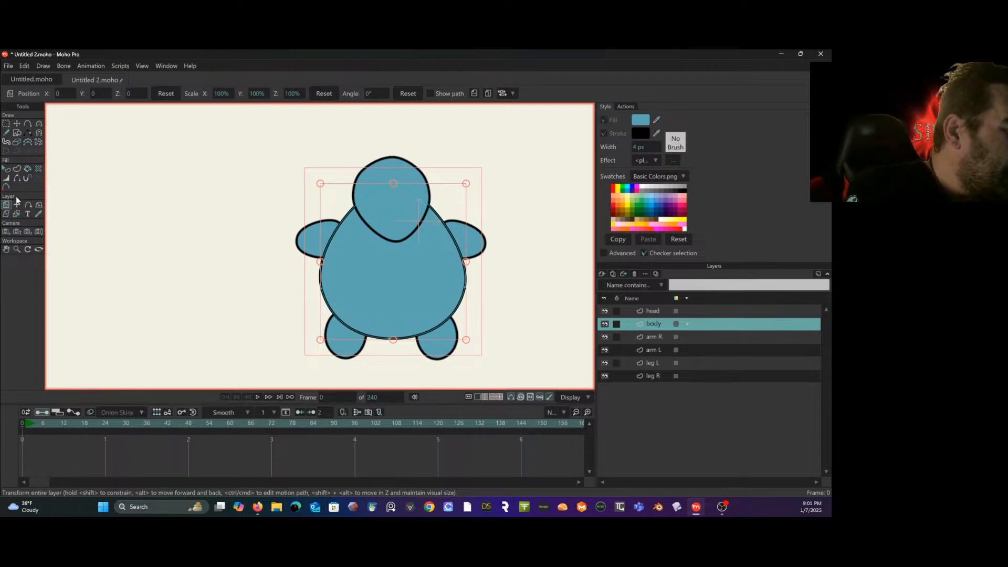
{"action": "left_click", "coordinate": [17, 123]}
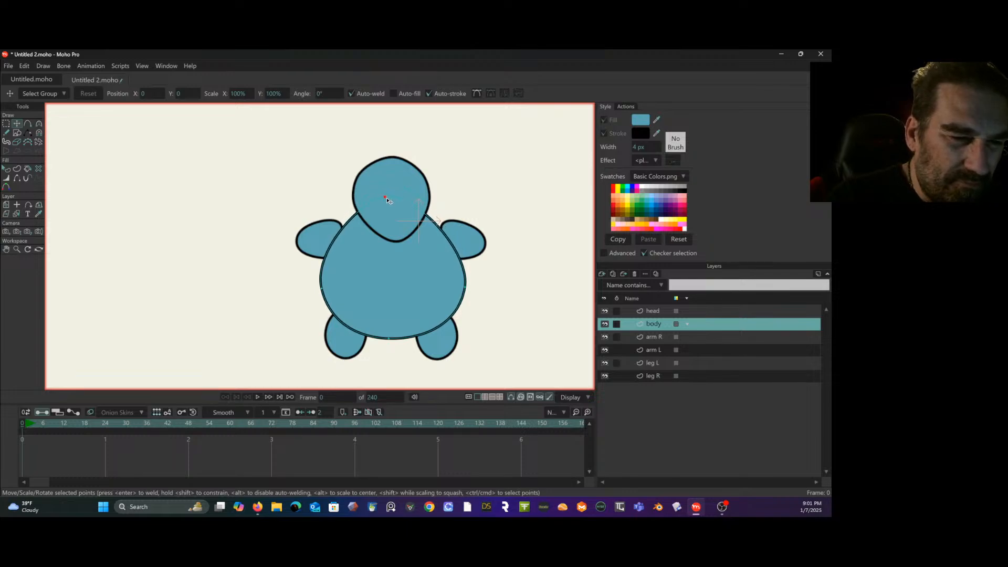
{"action": "left_click_drag", "start_coordinate": [379, 195], "coordinate": [385, 193]}
{"action": "left_click_drag", "start_coordinate": [464, 286], "coordinate": [454, 272]}
{"action": "left_click_drag", "start_coordinate": [322, 294], "coordinate": [324, 267]}
{"action": "left_click_drag", "start_coordinate": [389, 337], "coordinate": [397, 320]}
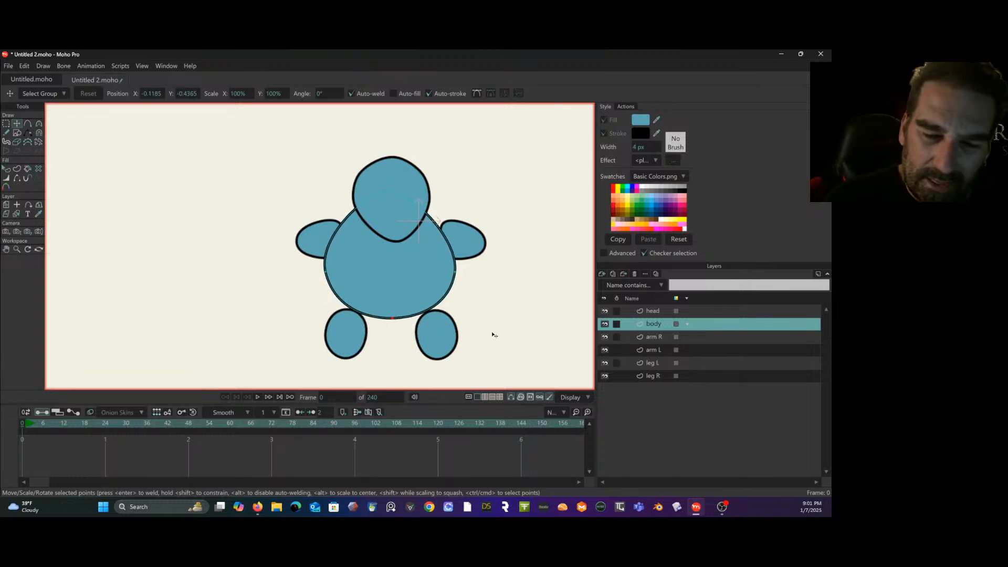
- Move the leg L shape up and inward so its top tucks behind the shortened body
{"action": "left_click", "coordinate": [666, 340]}
{"action": "left_click", "coordinate": [665, 350]}
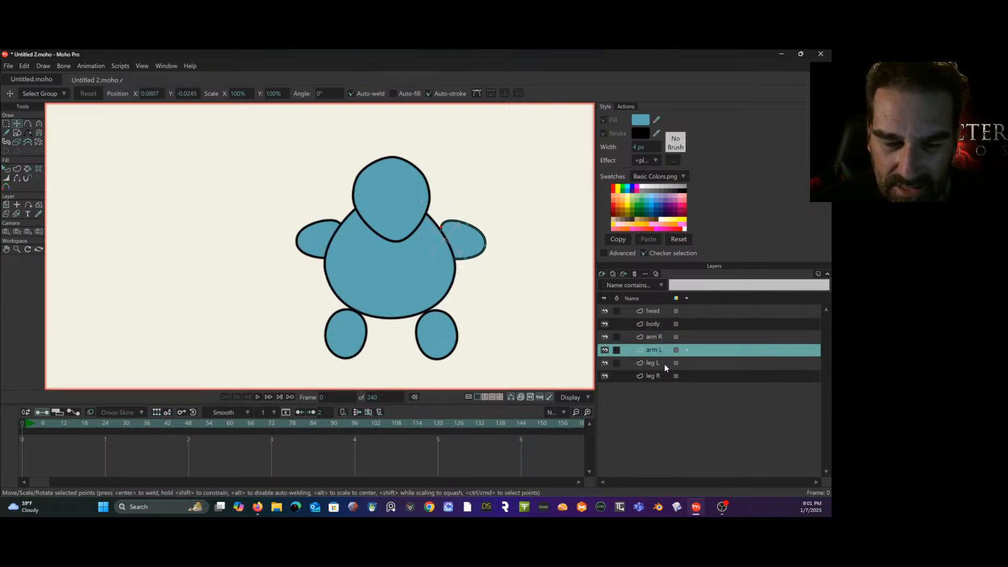
{"action": "left_click", "coordinate": [663, 364], "text": "ctrl"}
{"action": "left_click_drag", "start_coordinate": [443, 331], "coordinate": [433, 312]}
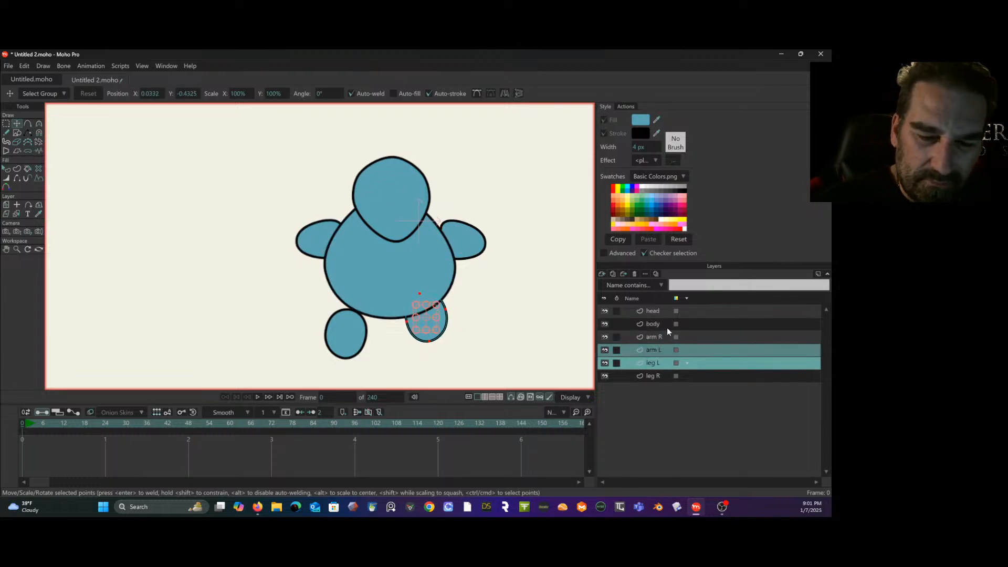
- Place the layer origins of leg R and leg L near the top of each leg, where it joins the body
{"action": "left_click", "coordinate": [665, 367]}
{"action": "left_click", "coordinate": [662, 374]}
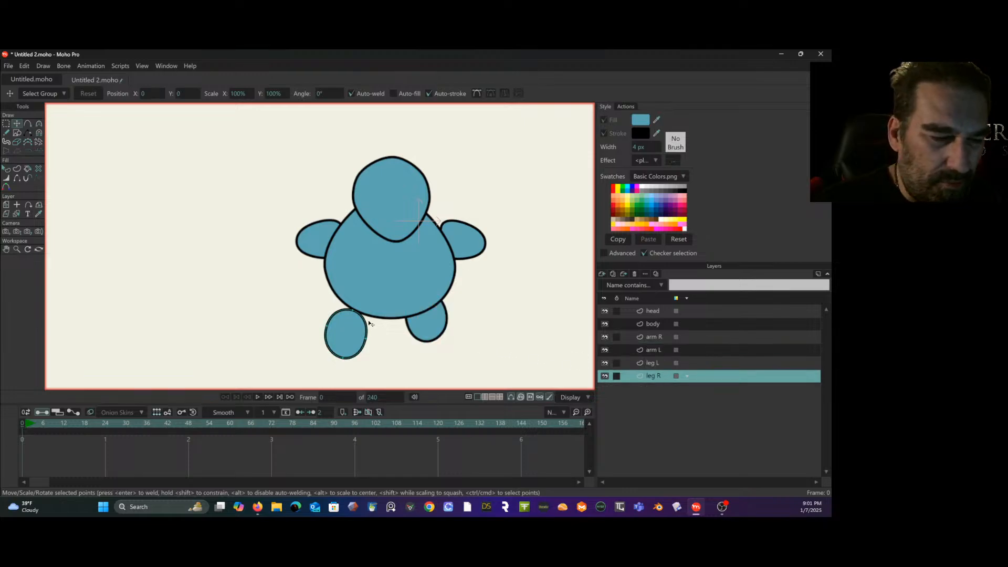
{"action": "left_click", "coordinate": [356, 333]}
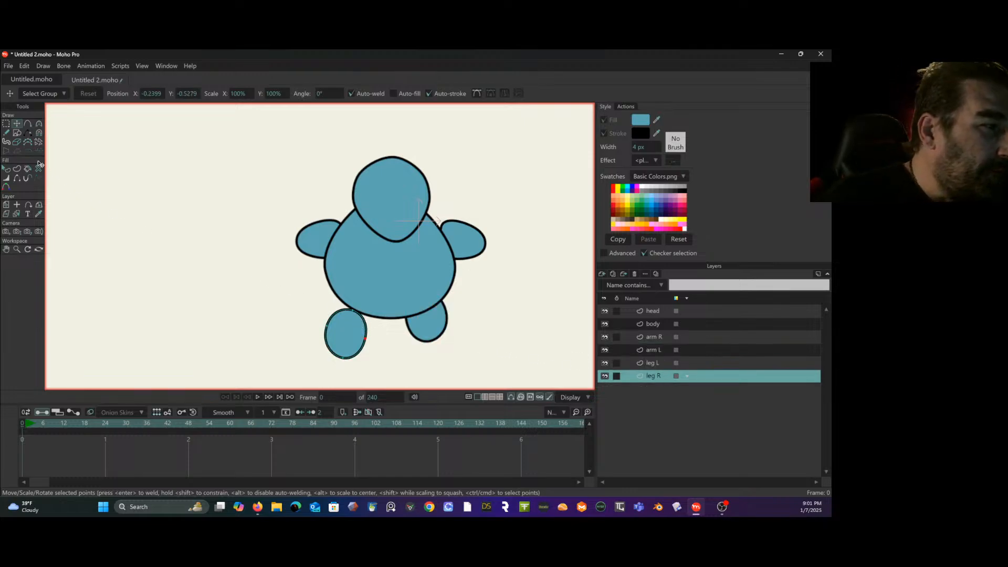
{"action": "left_click", "coordinate": [6, 204]}
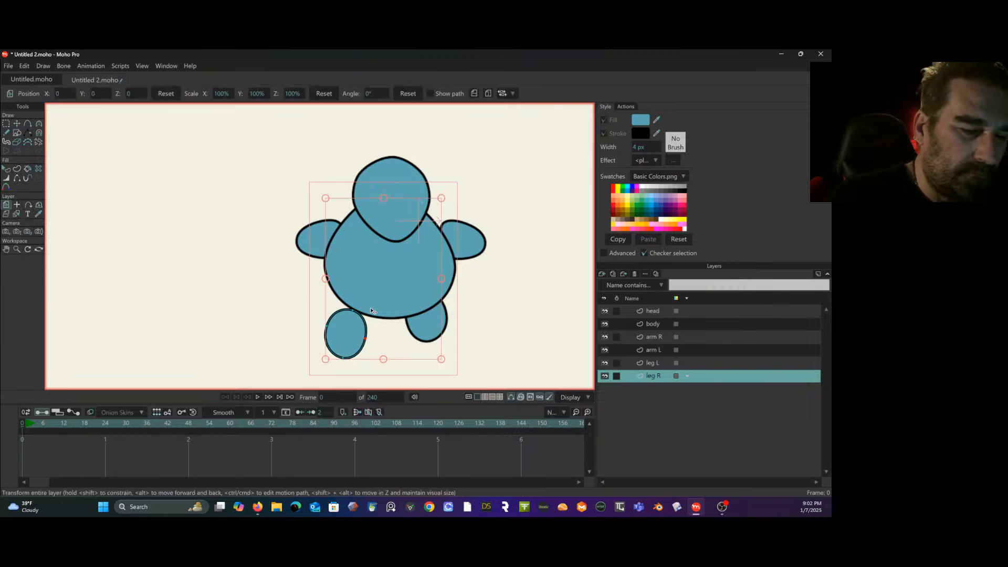
{"action": "left_click", "coordinate": [17, 204]}
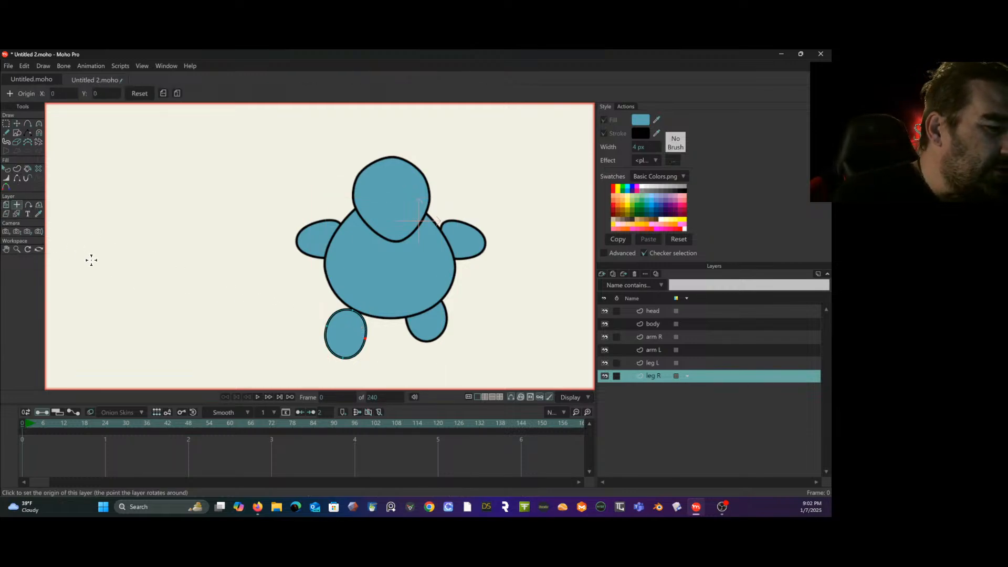
{"action": "left_click", "coordinate": [349, 320]}
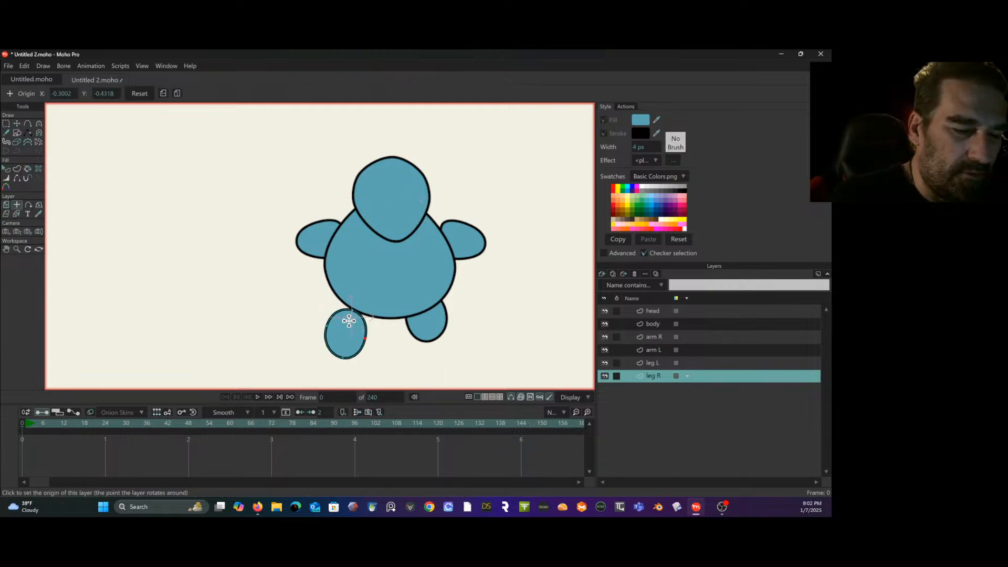
{"action": "left_click", "coordinate": [655, 365]}
{"action": "left_click", "coordinate": [422, 302]}
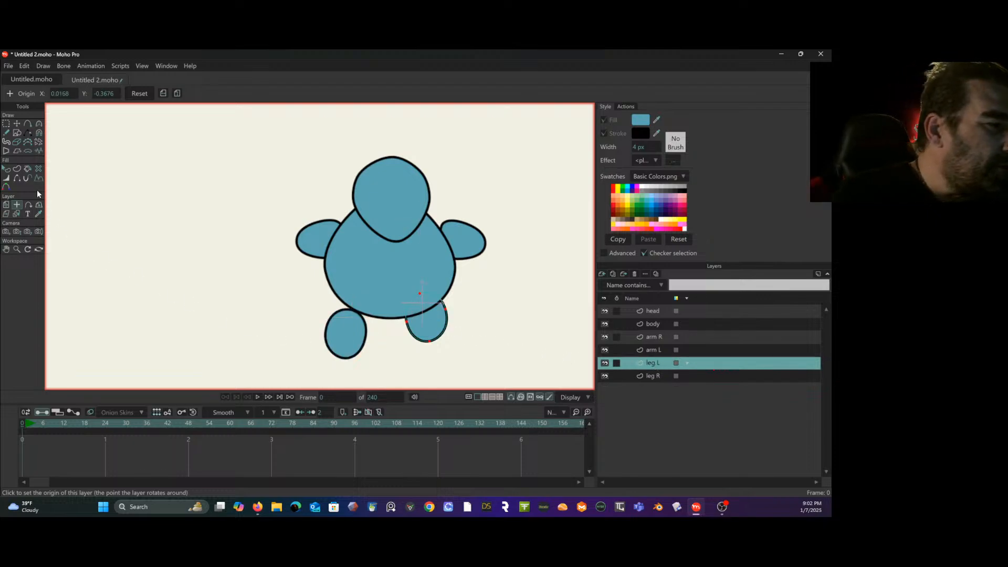
- Move the leg R layer up and inward to tuck under the body, level with the opposite leg
{"action": "left_click", "coordinate": [6, 205]}
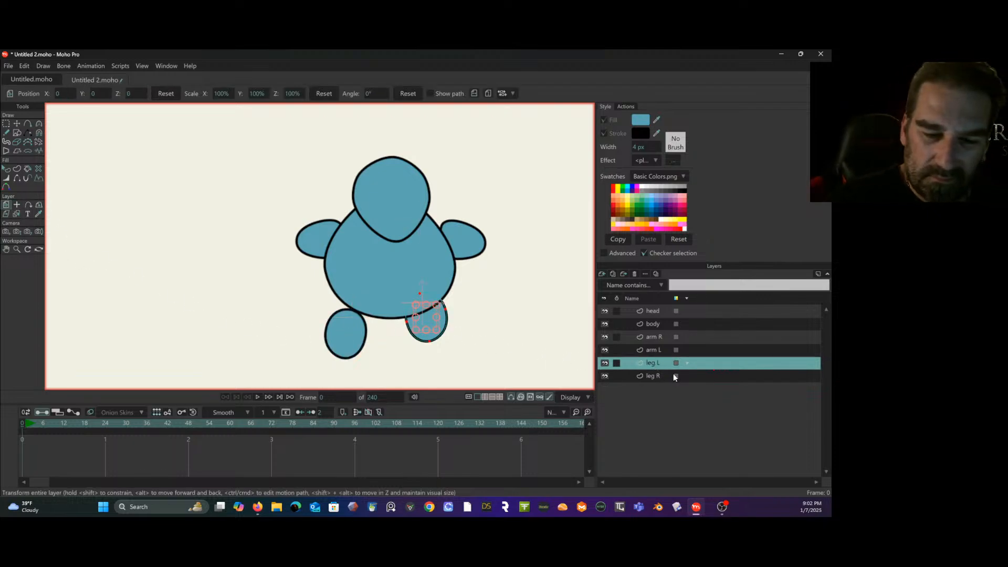
{"action": "left_click", "coordinate": [651, 376]}
{"action": "mouse_move", "coordinate": [346, 321]}
{"action": "left_mouse_down"}
{"action": "mouse_move", "coordinate": [347, 306]}
{"action": "mouse_move", "coordinate": [352, 322]}
{"action": "left_mouse_up"}
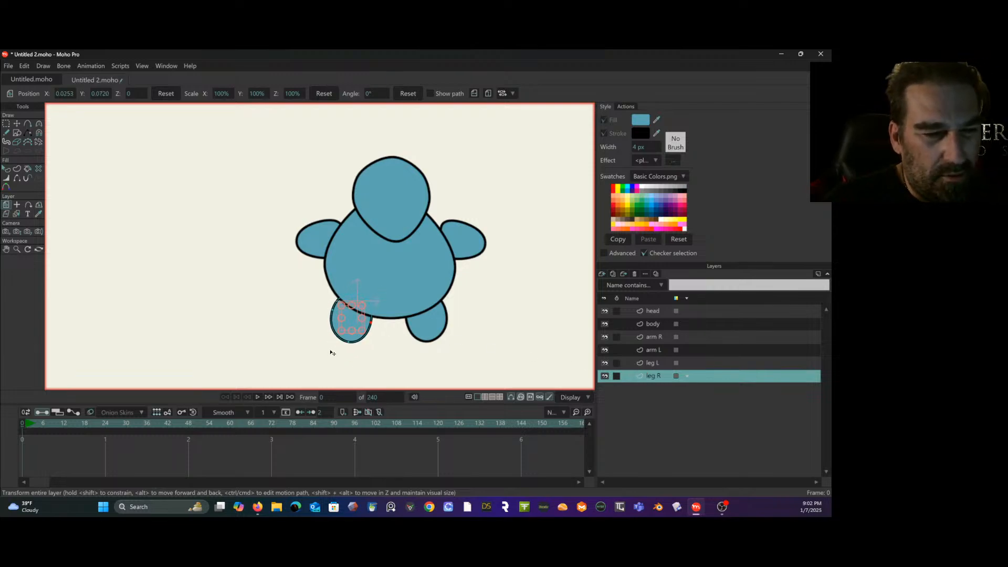
- Move the arm L layer slightly inward and down against the body, rotate it to -32.7°, and make the head layer active
{"action": "left_click", "coordinate": [663, 337]}
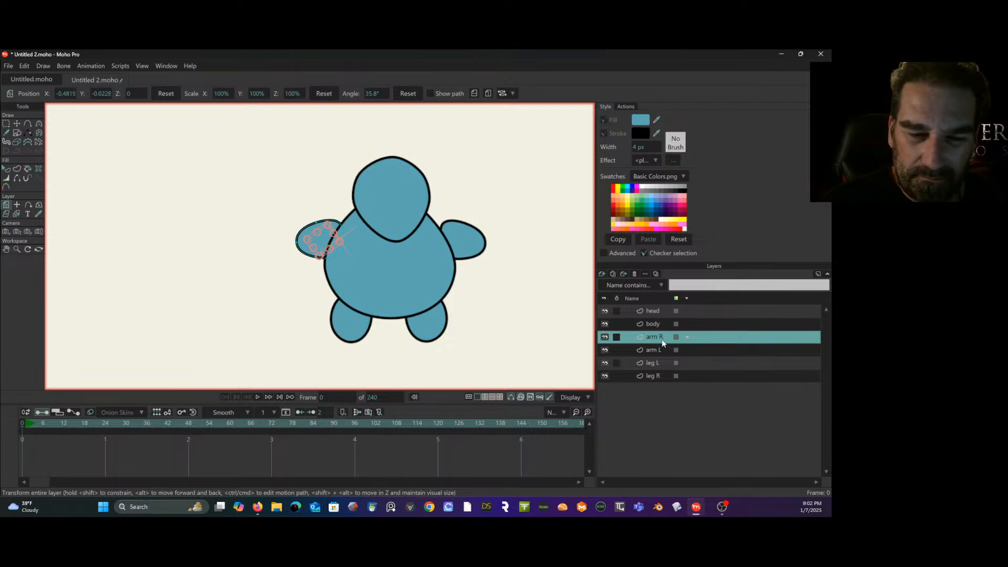
{"action": "left_click", "coordinate": [662, 350]}
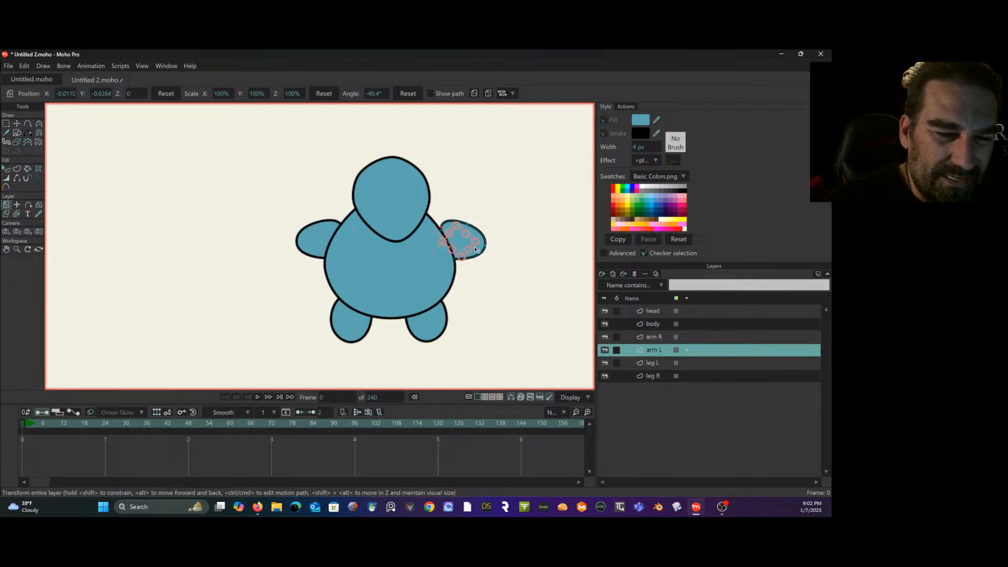
{"action": "left_click_drag", "start_coordinate": [473, 250], "coordinate": [471, 252]}
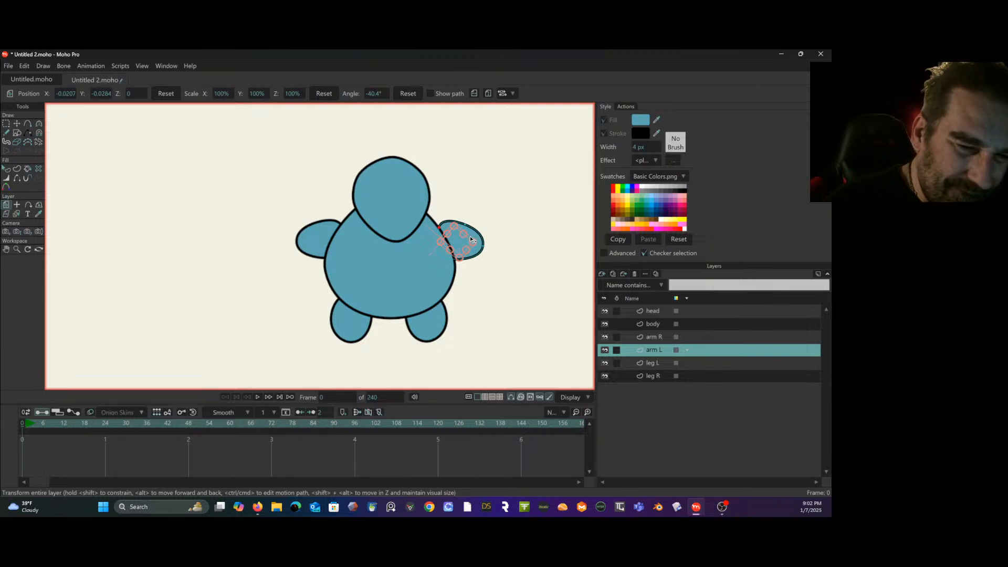
{"action": "left_click_drag", "start_coordinate": [471, 240], "coordinate": [459, 243]}
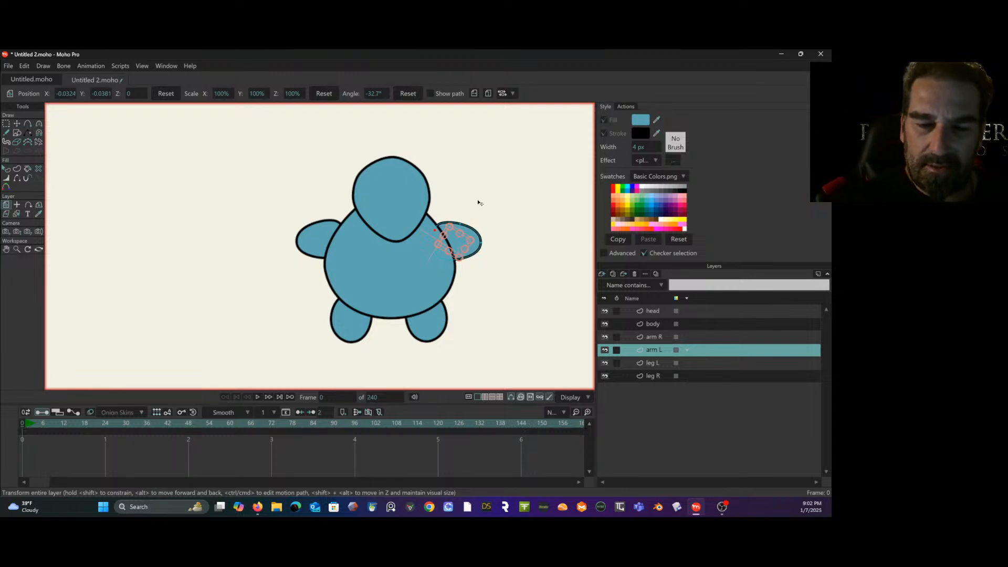
{"action": "left_click", "coordinate": [698, 313]}
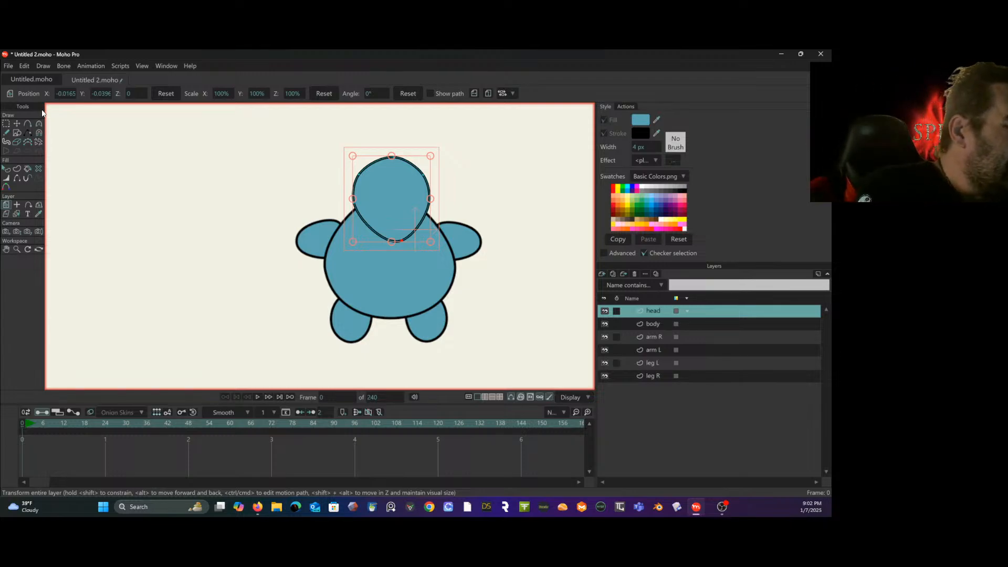
{"action": "left_click", "coordinate": [29, 124]}
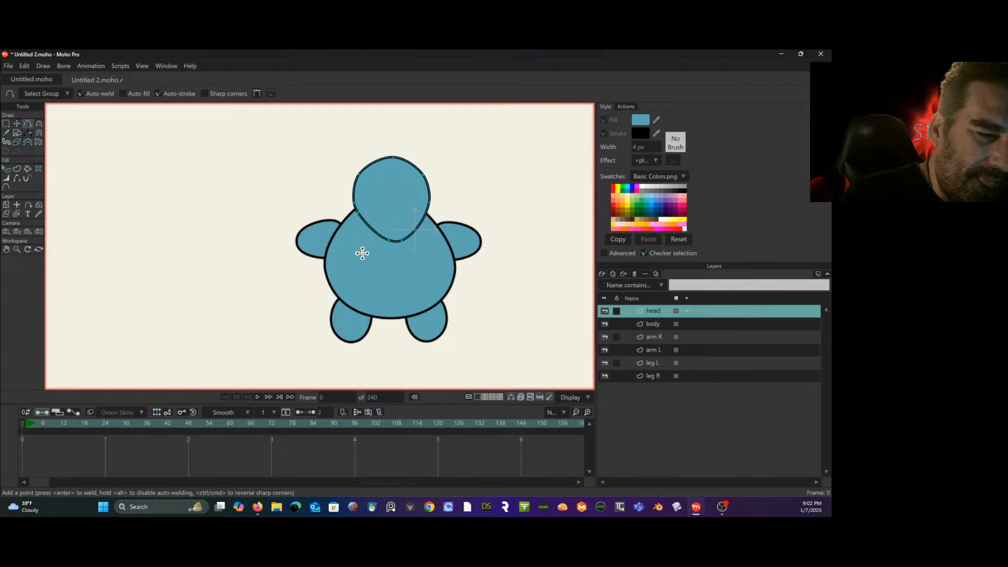
{"action": "left_click_drag", "start_coordinate": [382, 207], "coordinate": [388, 159]}
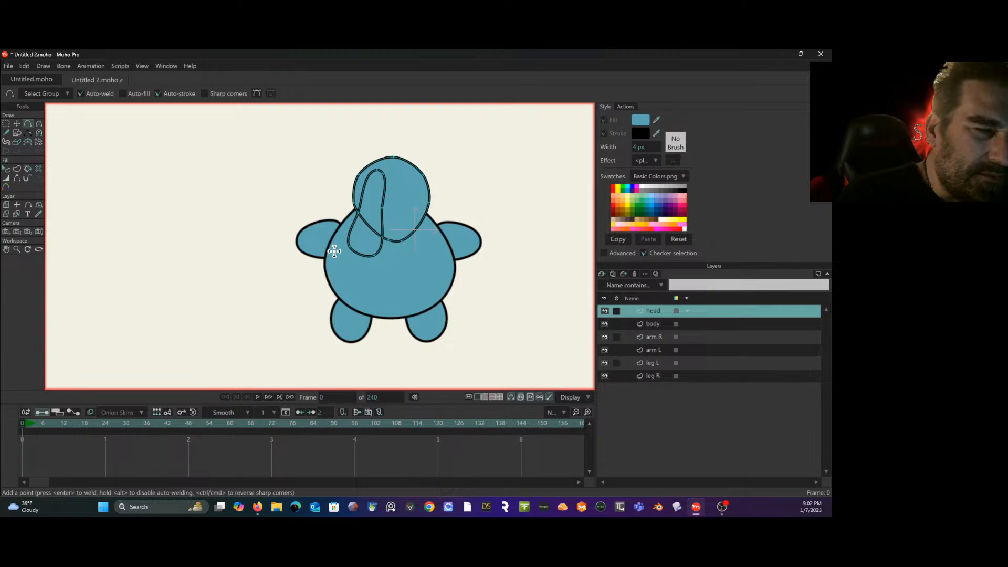
{"action": "left_click", "coordinate": [17, 123]}
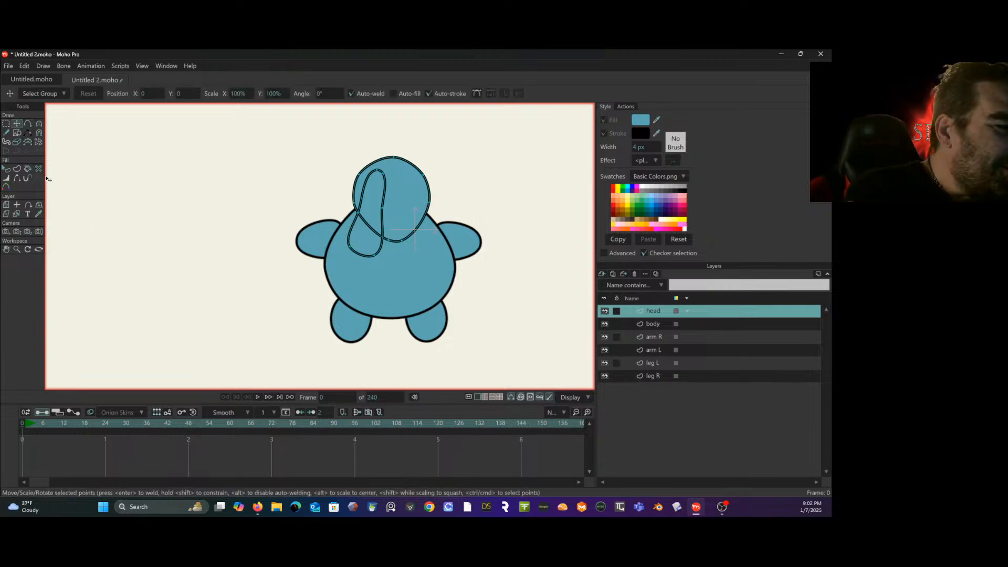
{"action": "left_click", "coordinate": [7, 169]}
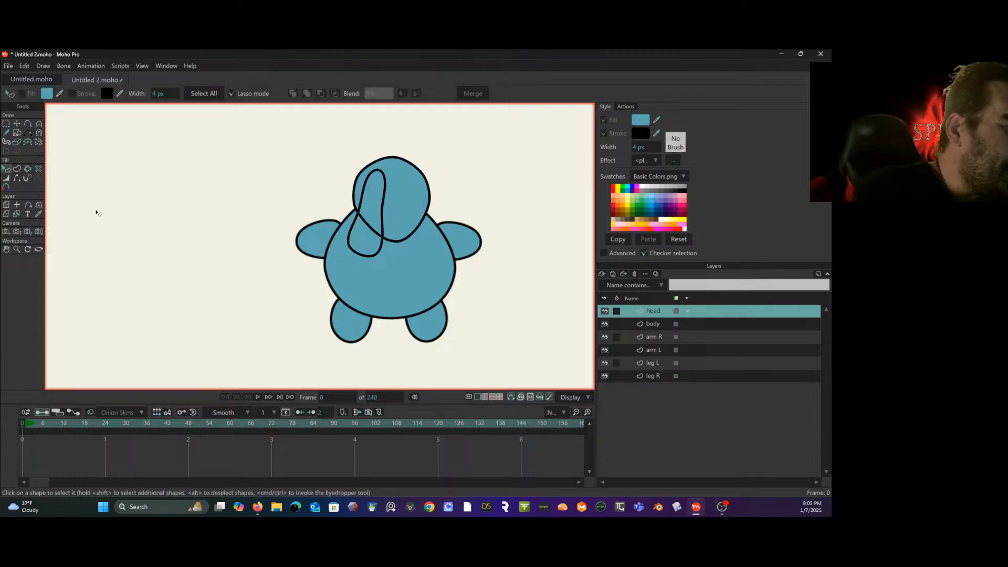
{"action": "left_click", "coordinate": [382, 214]}
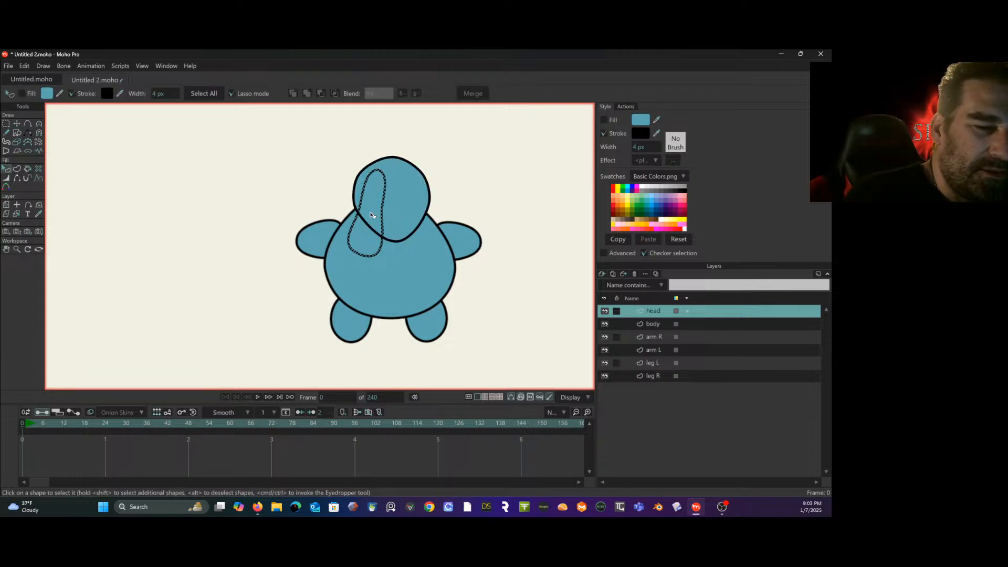
{"action": "left_click", "coordinate": [23, 94]}
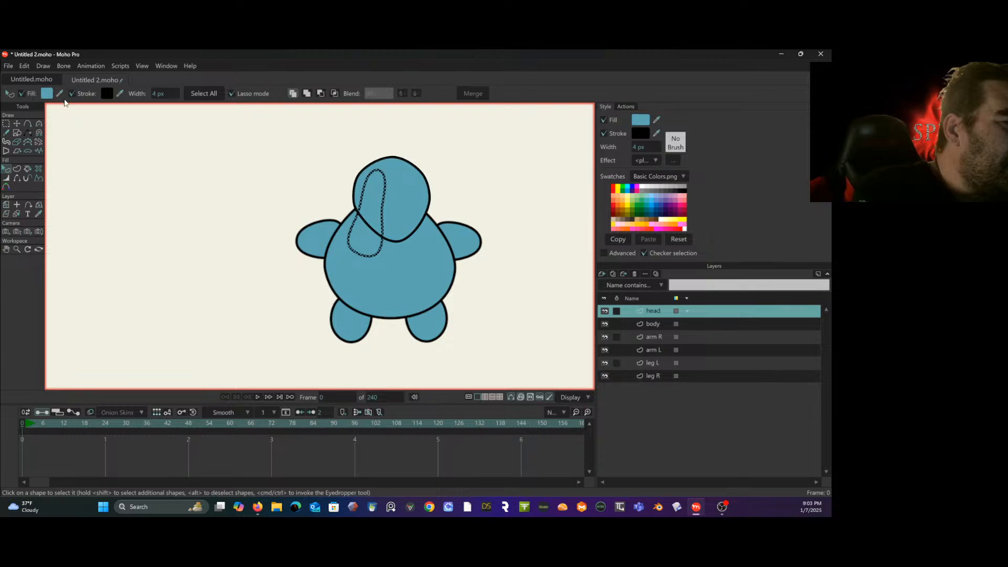
{"action": "key", "text": "t"}
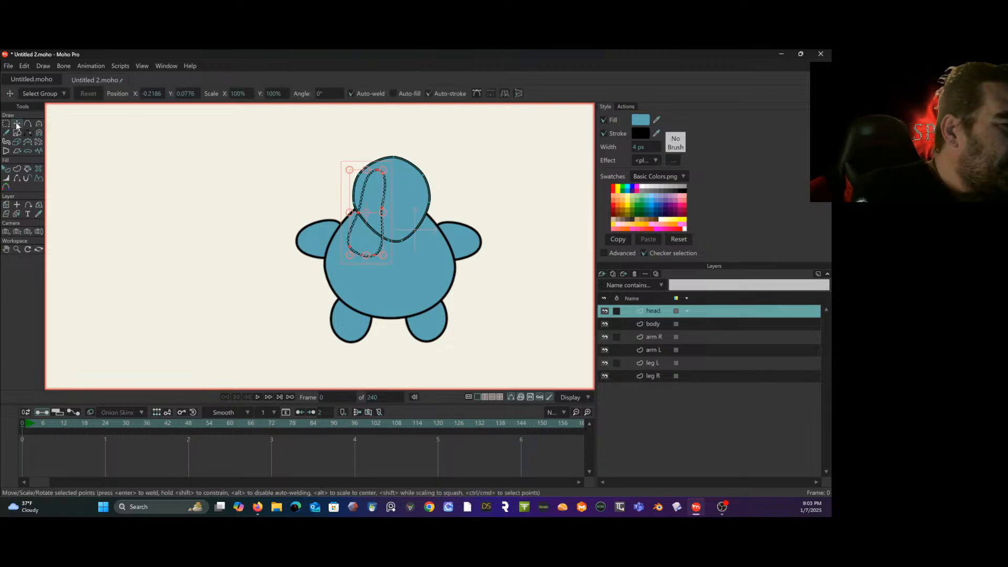
{"action": "left_click_drag", "start_coordinate": [375, 230], "coordinate": [265, 225]}
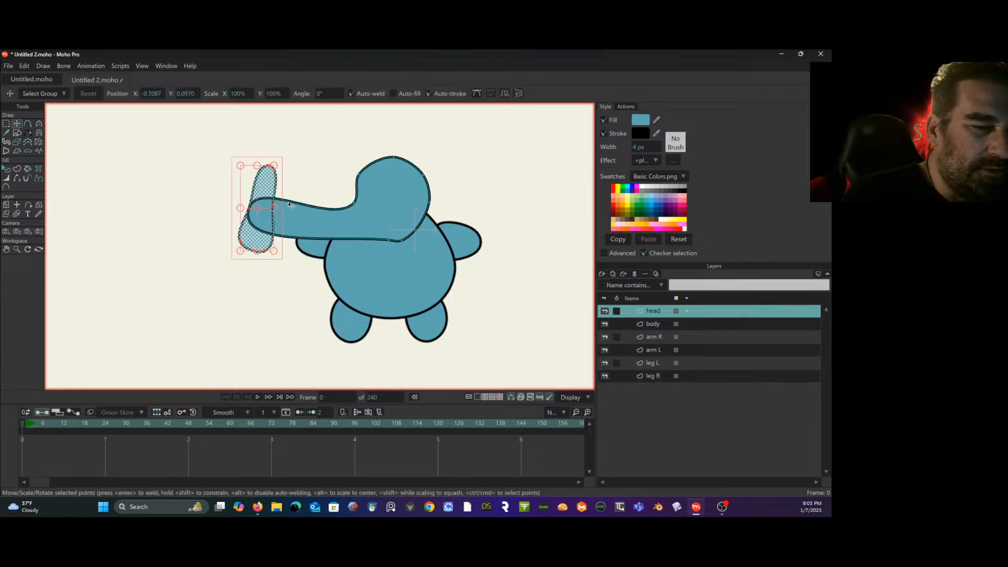
{"action": "key", "text": "ctrl+z"}
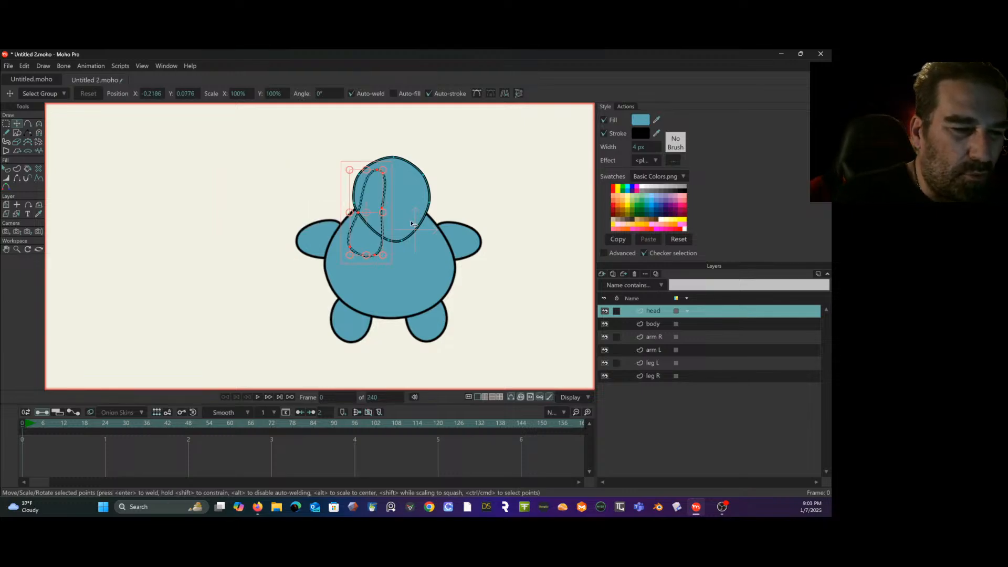
{"action": "left_click_drag", "start_coordinate": [372, 243], "coordinate": [375, 243]}
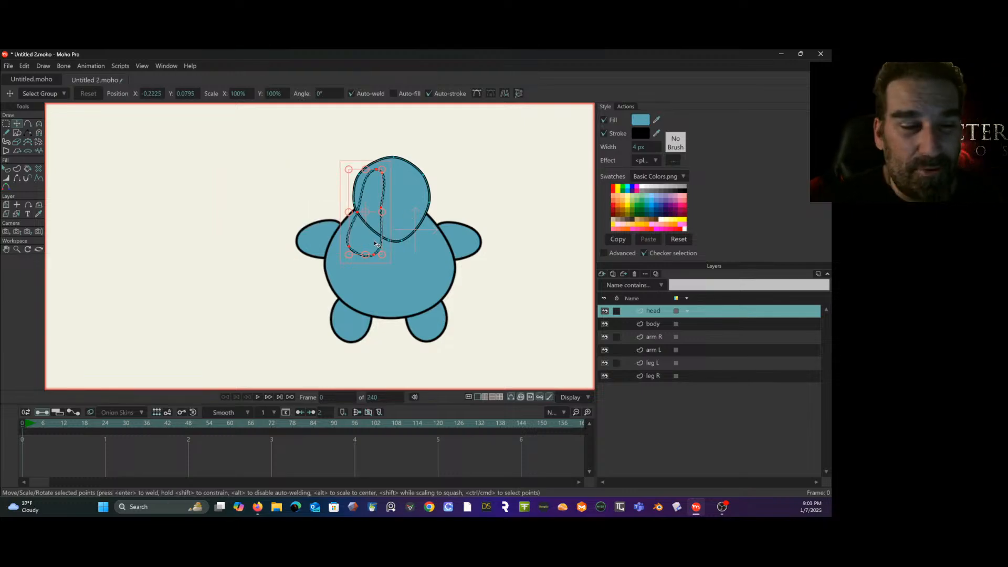
{"action": "key", "text": "g"}
{"action": "left_click", "coordinate": [154, 240]}
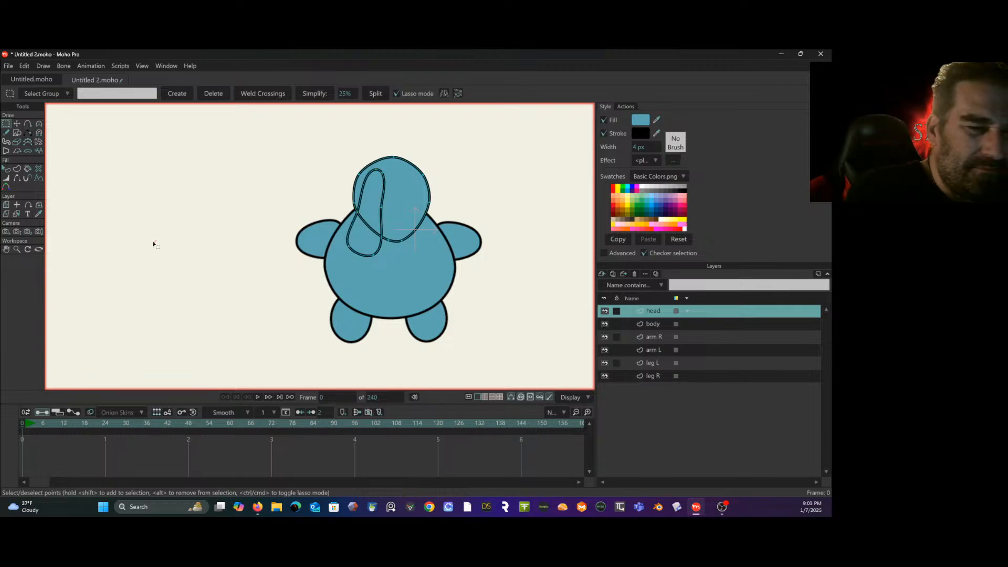
{"action": "key", "text": "ctrl+a"}
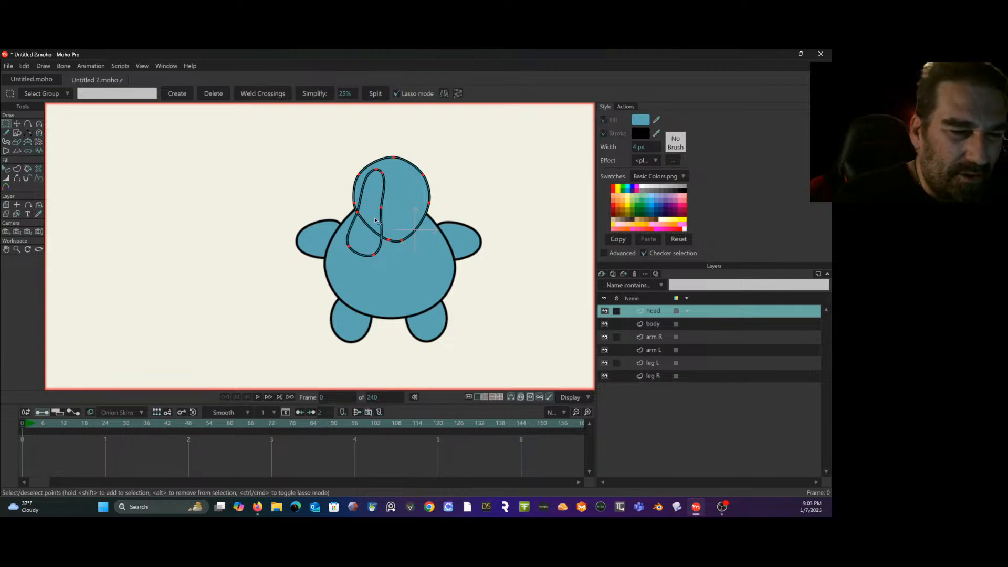
{"action": "left_click", "coordinate": [358, 213]}
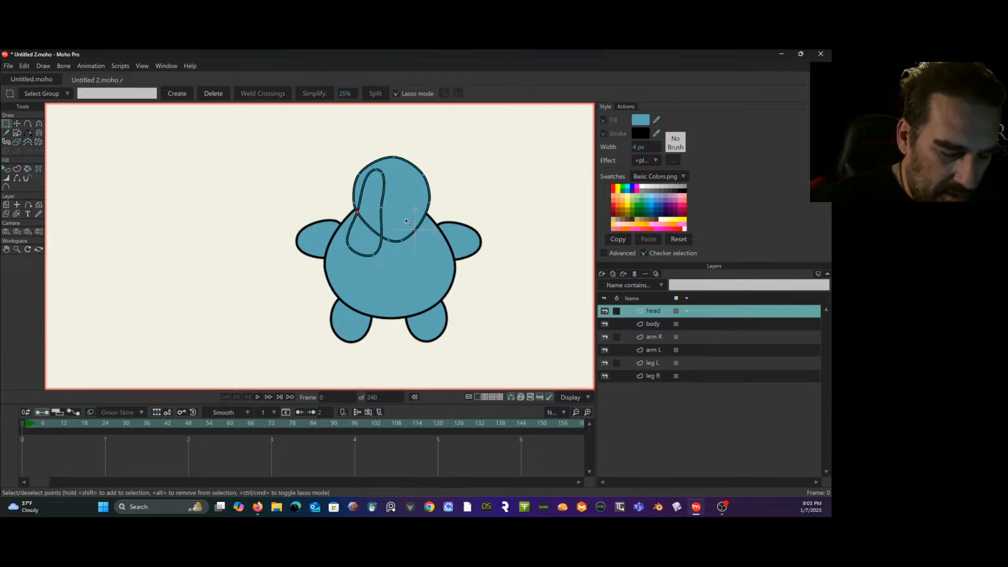
{"action": "key", "text": "Delete"}
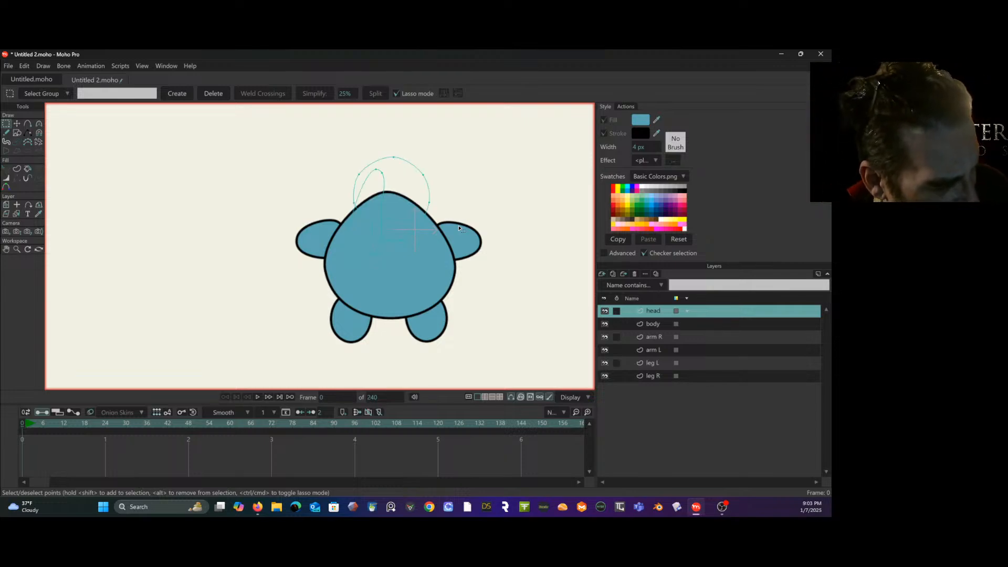
{"action": "key", "text": "ctrl+z"}
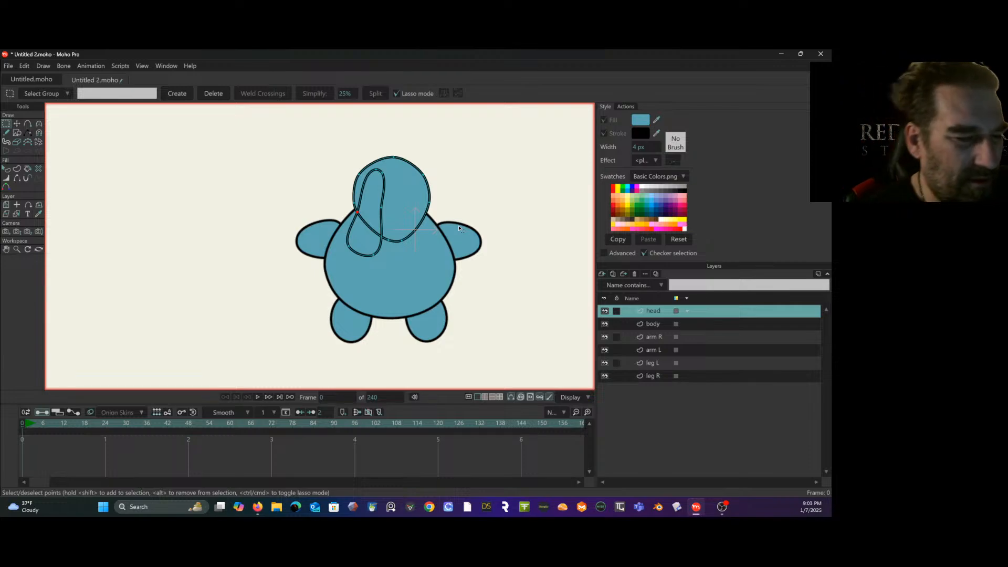
{"action": "key", "text": "ctrl+z"}
{"action": "key", "text": "ctrl+z"}
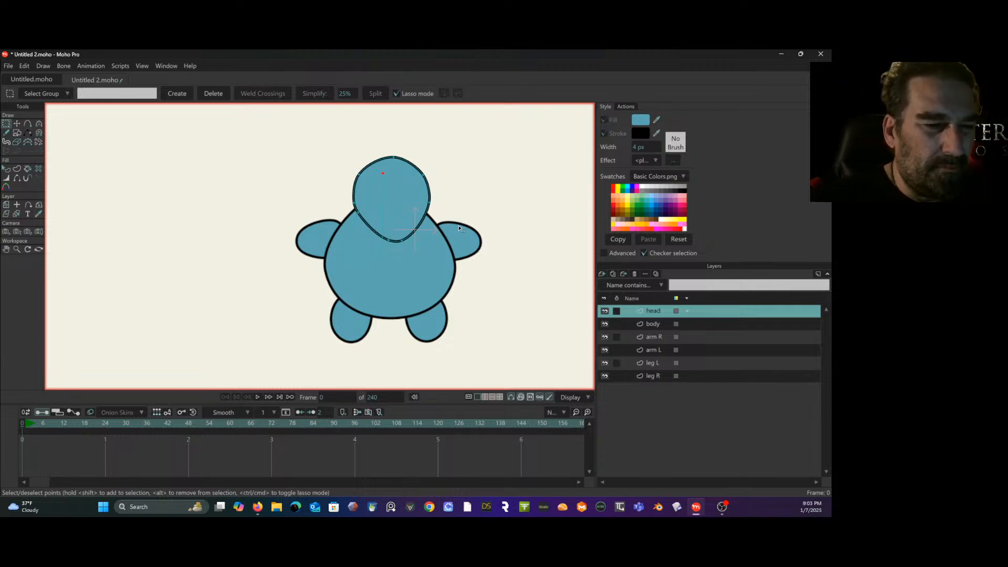
{"action": "key", "text": "ctrl+z"}
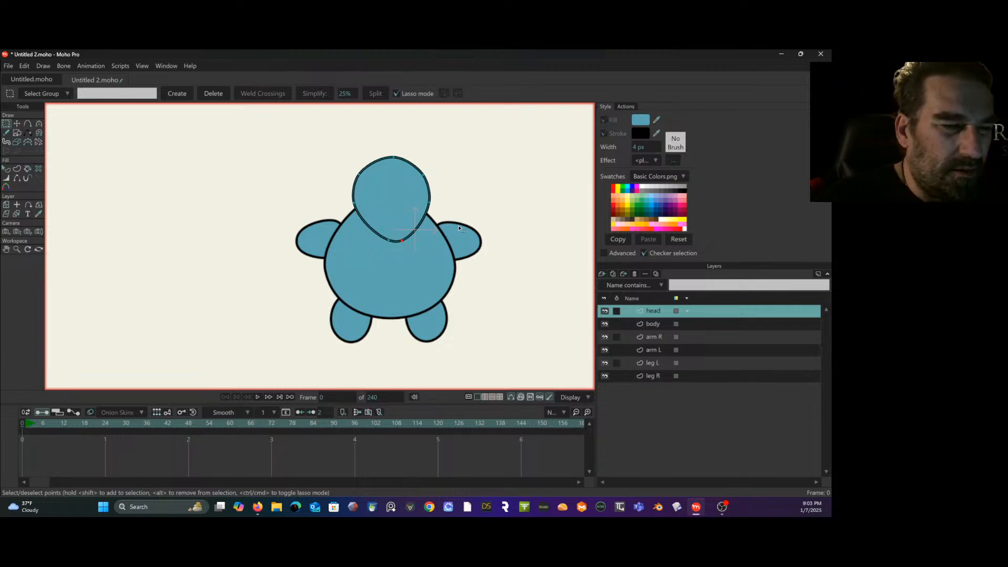
- Draw a closed, narrow upright outline on the head layer, wider at its lower end and overlapping the face and upper body
{"action": "left_click", "coordinate": [27, 123]}
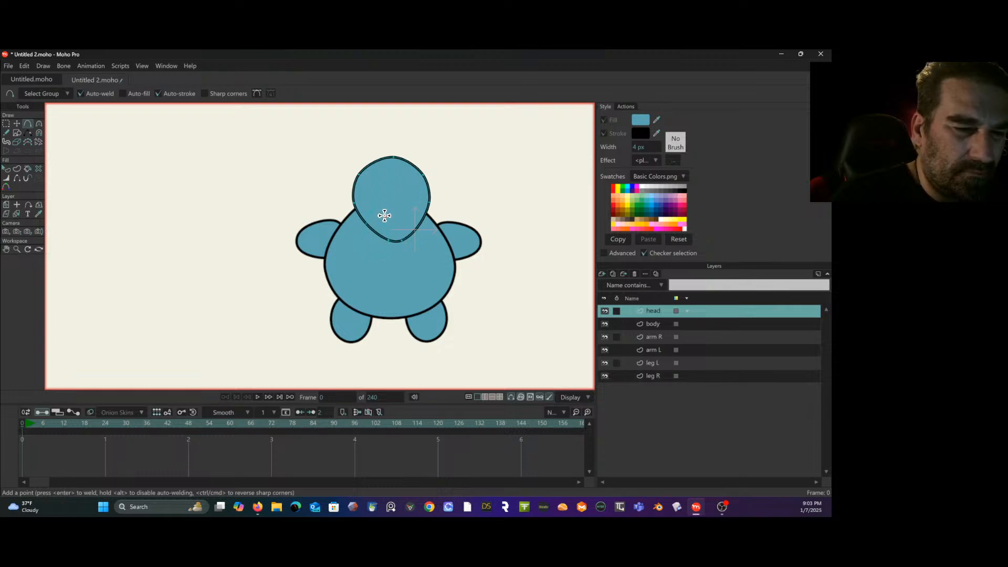
{"action": "left_click", "coordinate": [378, 179]}
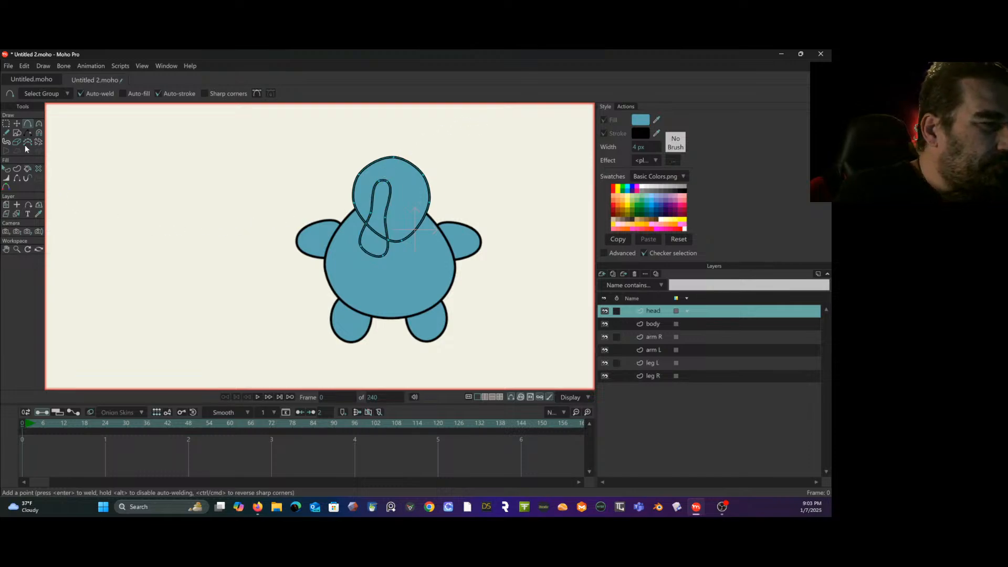
{"action": "left_click", "coordinate": [16, 124]}
{"action": "left_click", "coordinate": [6, 178]}
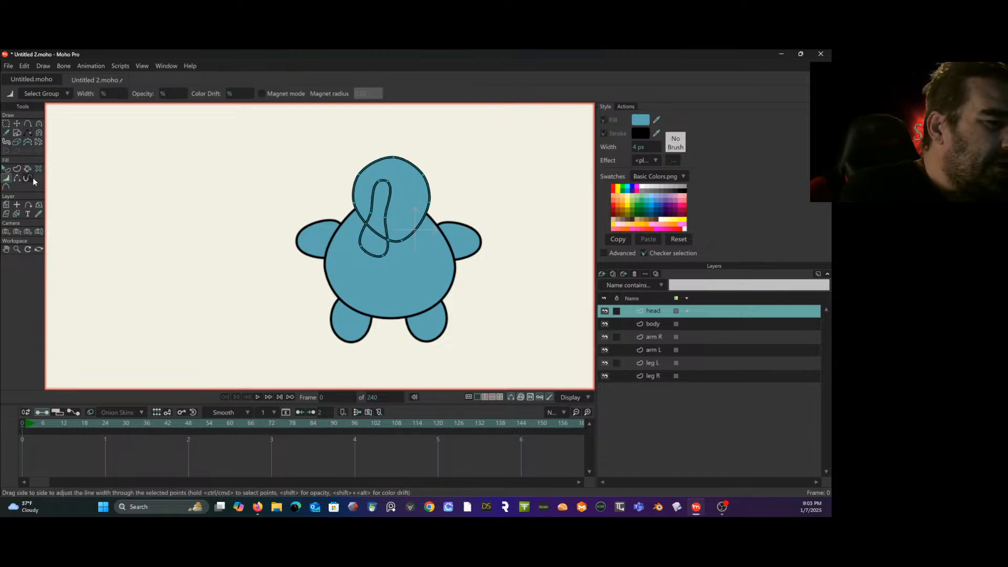
{"action": "left_click", "coordinate": [16, 170]}
- Turn on the blue fill for the narrow outline and move the shape away from the head to the empty canvas beside the character
{"action": "left_click", "coordinate": [7, 169]}
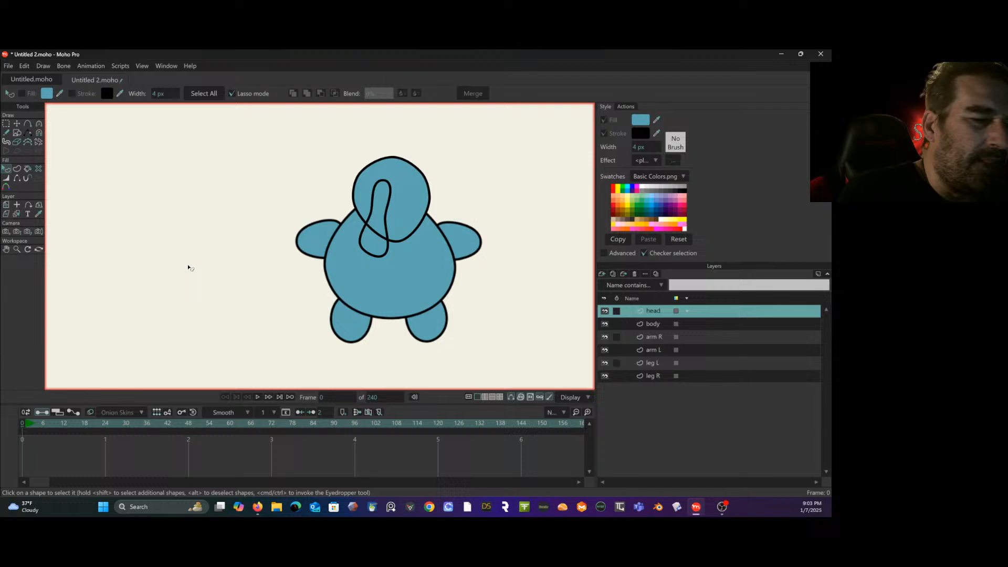
{"action": "left_click", "coordinate": [387, 228]}
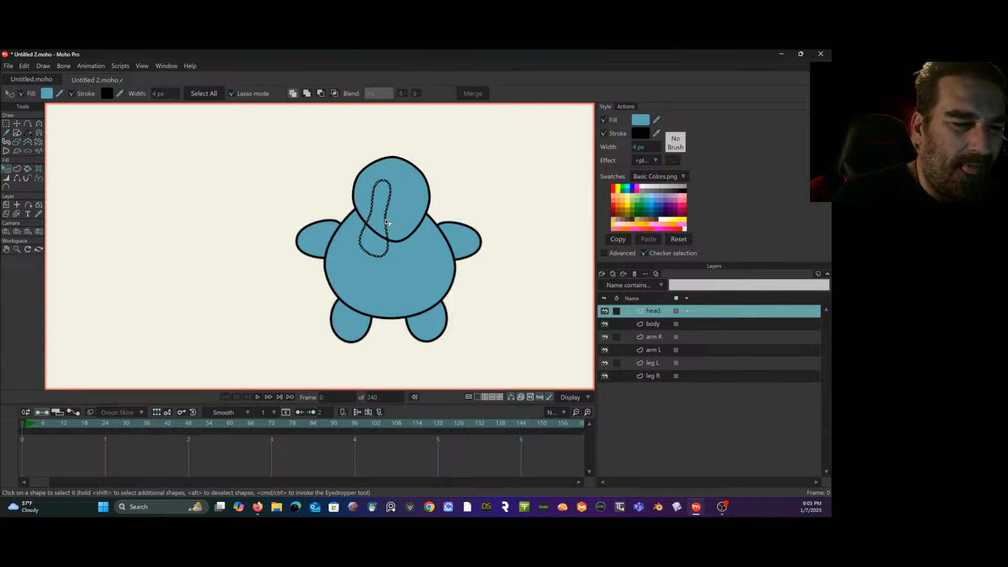
{"action": "left_click", "coordinate": [21, 93]}
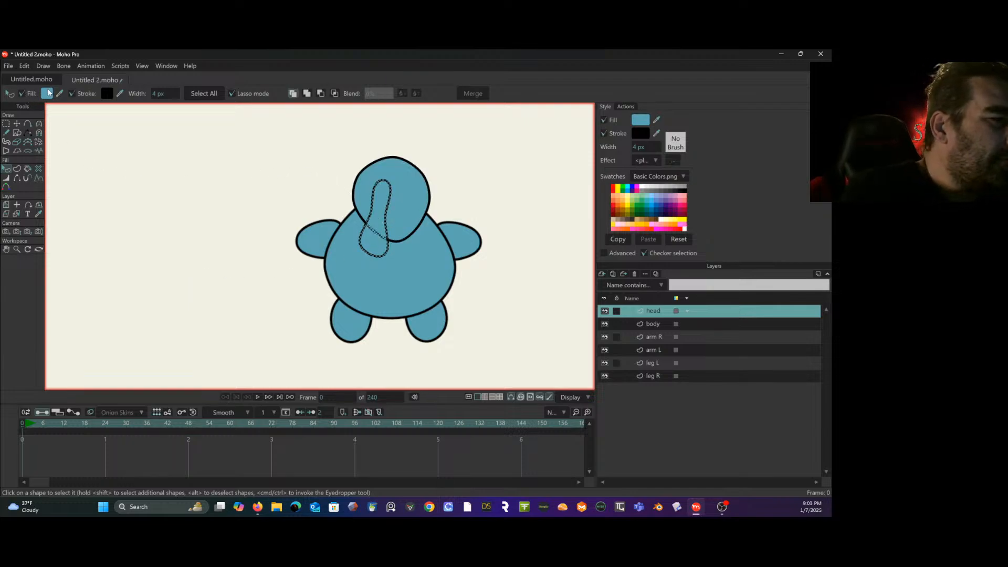
{"action": "left_click", "coordinate": [17, 124]}
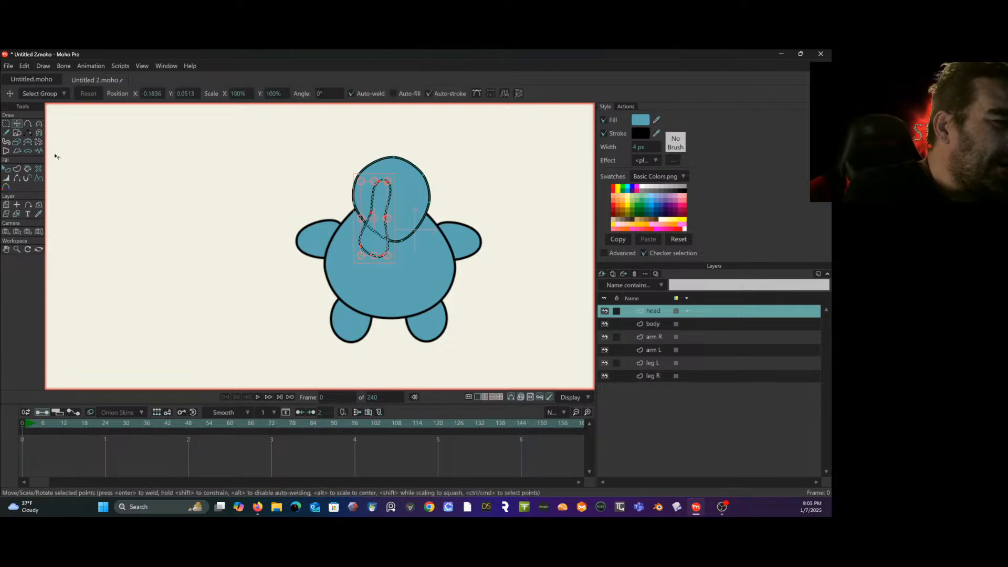
{"action": "left_click_drag", "start_coordinate": [376, 242], "coordinate": [214, 224]}
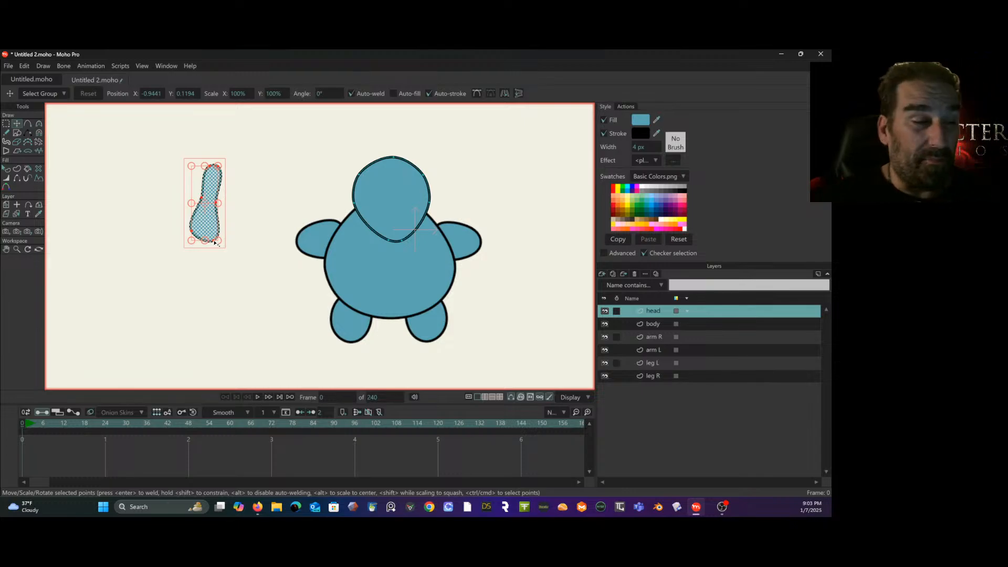
- Draw a smaller closed outline inside the elongated shape, following its contour, and turn on the inner outline's fill
{"action": "left_click", "coordinate": [28, 123]}
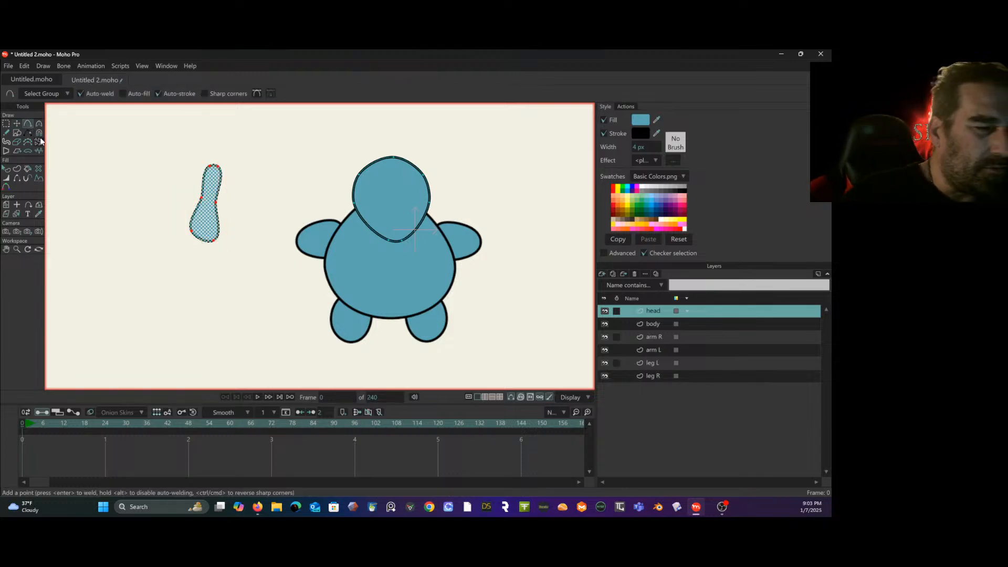
{"action": "scroll", "coordinate": [187, 185], "scroll_direction": "up", "scroll_amount": 2}
{"action": "scroll", "coordinate": [187, 184], "scroll_direction": "up", "scroll_amount": 1}
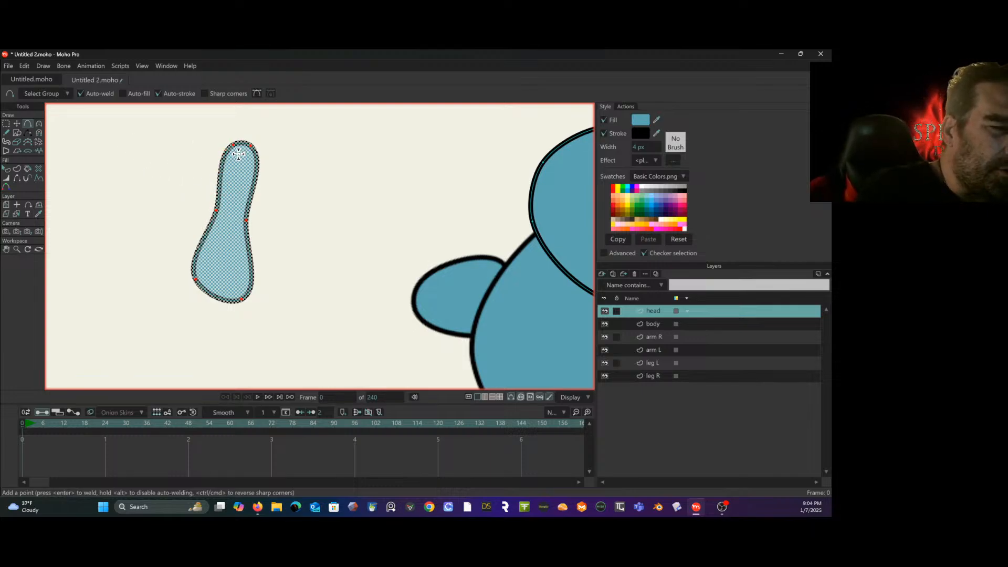
{"action": "left_click_drag", "start_coordinate": [238, 154], "coordinate": [227, 206]}
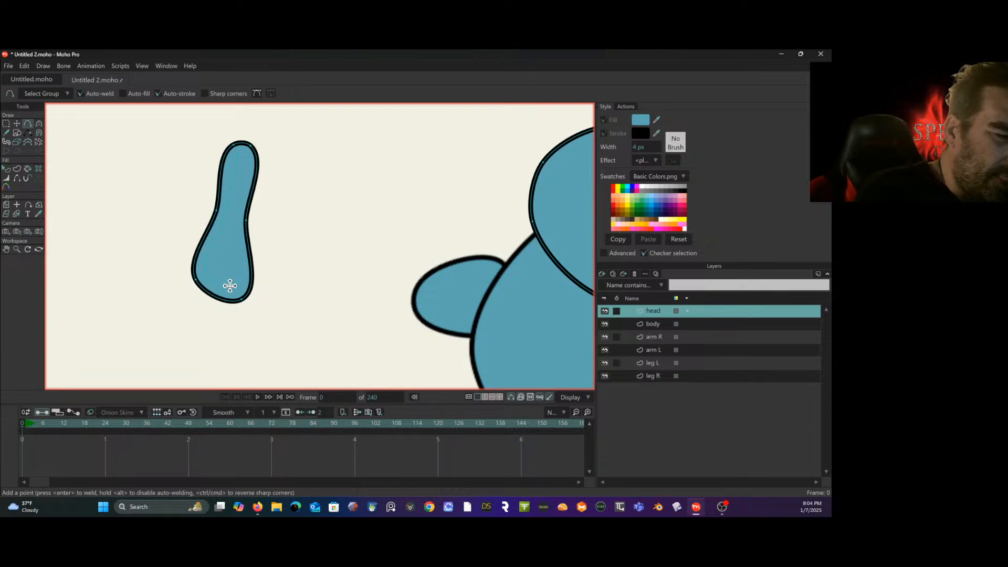
{"action": "mouse_move", "coordinate": [237, 217]}
{"action": "left_mouse_down"}
{"action": "mouse_move", "coordinate": [249, 162]}
{"action": "mouse_move", "coordinate": [235, 154]}
{"action": "left_mouse_up"}
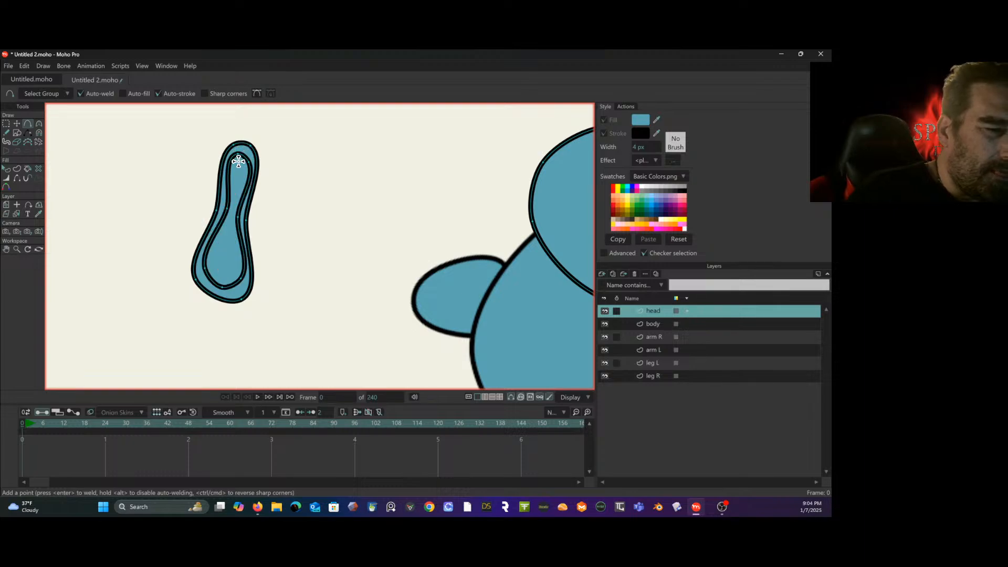
{"action": "left_click", "coordinate": [6, 169]}
{"action": "left_click", "coordinate": [234, 185]}
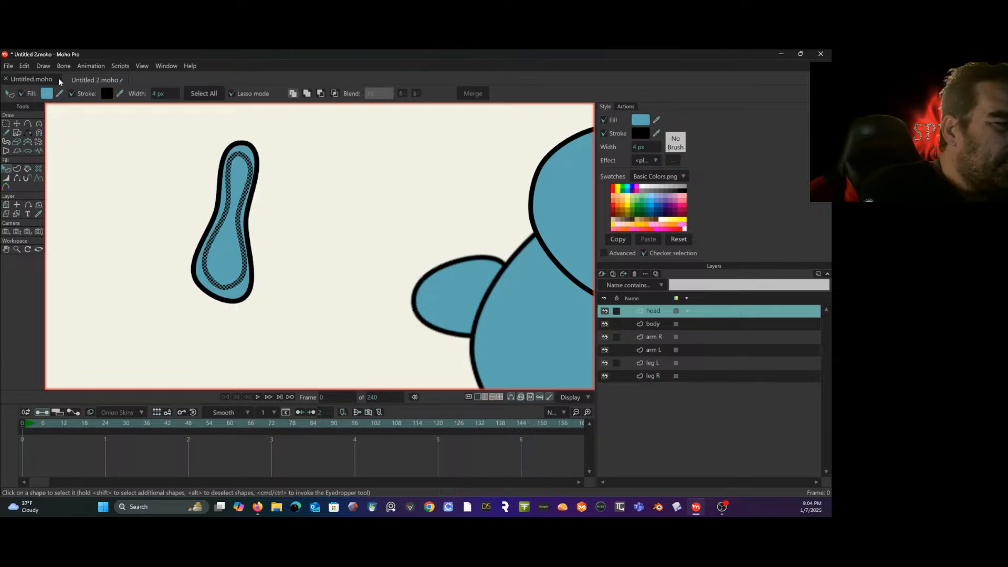
- Set the fill of the inner outline in the elongated shape to light pink (about #FF96E5) and deselect it
{"action": "left_click", "coordinate": [46, 93]}
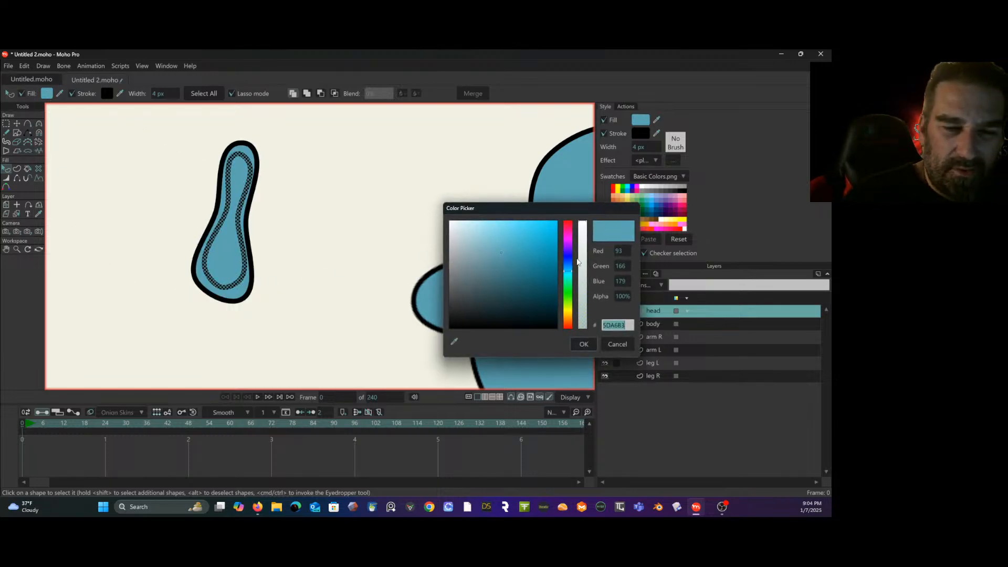
{"action": "left_click", "coordinate": [567, 238]}
{"action": "left_click_drag", "start_coordinate": [525, 256], "coordinate": [502, 227]}
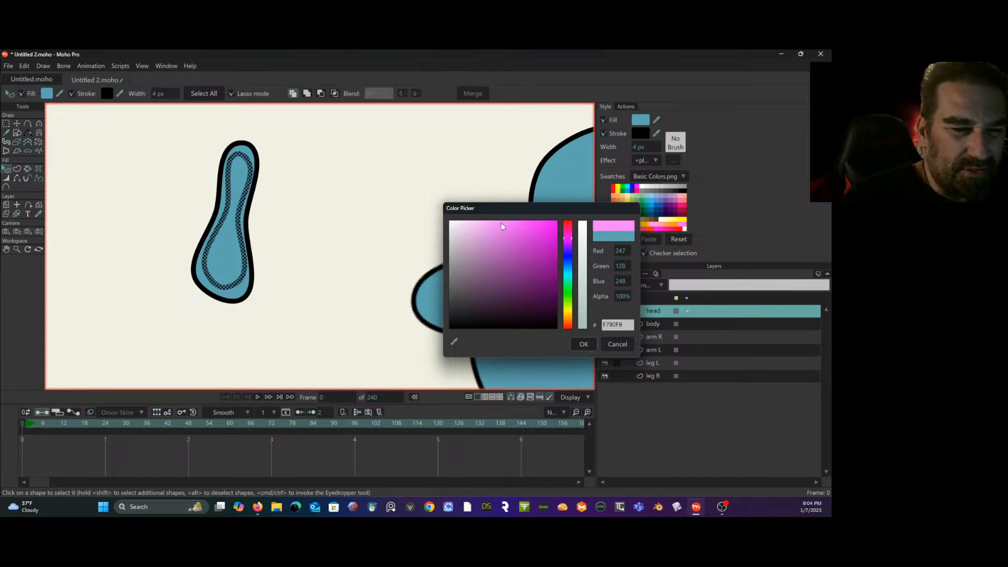
{"action": "left_click", "coordinate": [584, 344]}
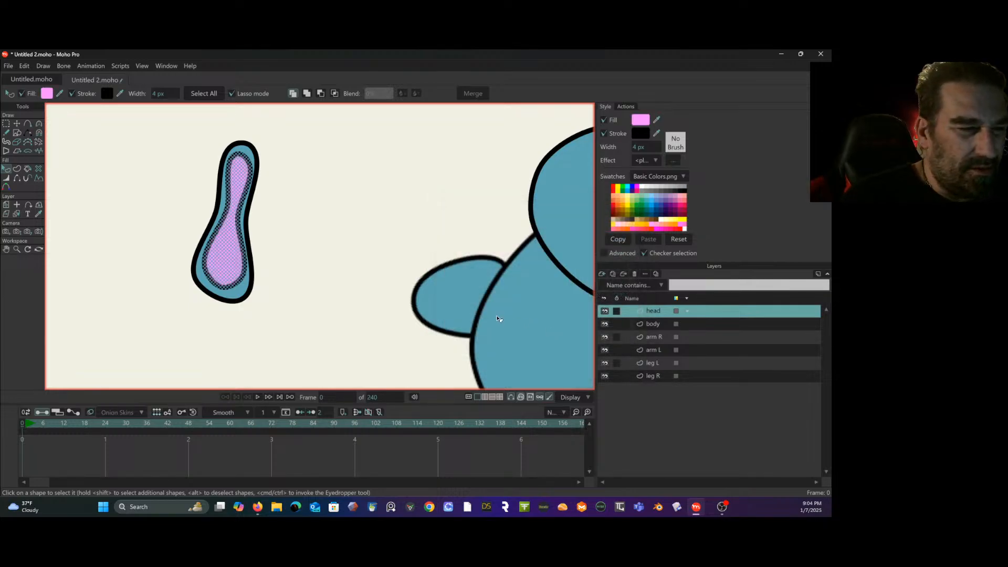
{"action": "left_click", "coordinate": [47, 93]}
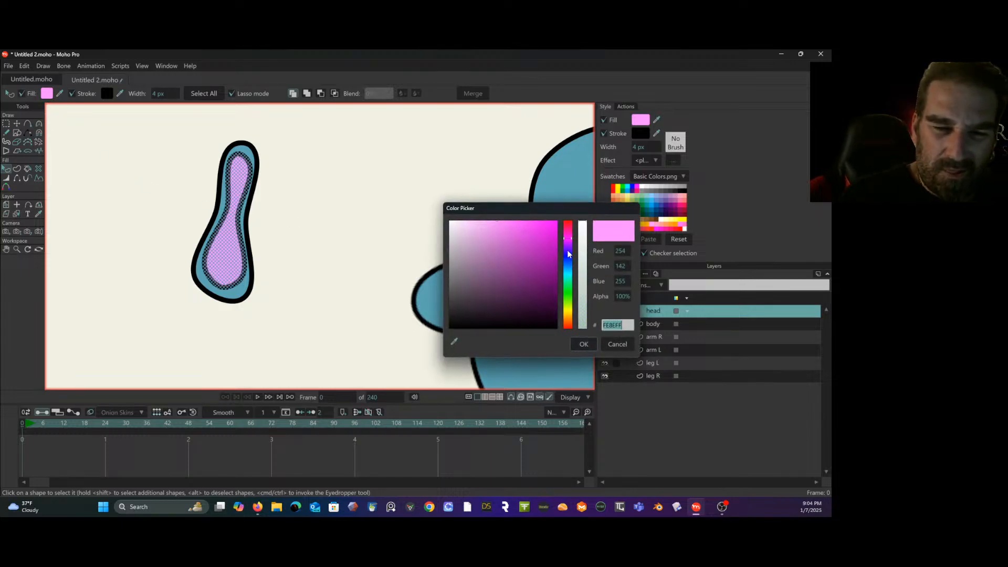
{"action": "left_click_drag", "start_coordinate": [568, 317], "coordinate": [569, 321]}
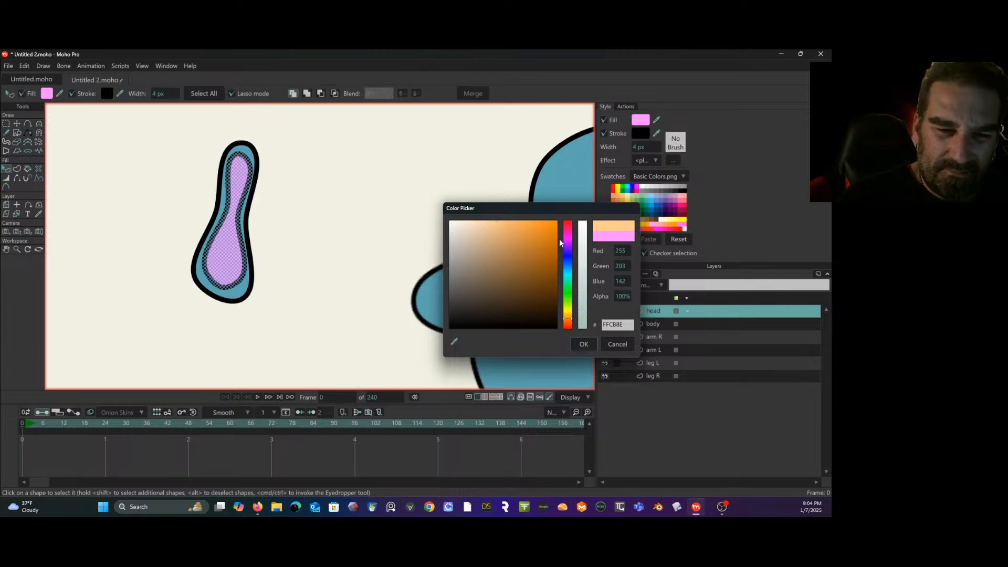
{"action": "left_click_drag", "start_coordinate": [571, 307], "coordinate": [571, 236]}
{"action": "mouse_move", "coordinate": [499, 226]}
{"action": "left_mouse_down"}
{"action": "mouse_move", "coordinate": [494, 203]}
{"action": "mouse_move", "coordinate": [495, 214]}
{"action": "left_mouse_up"}
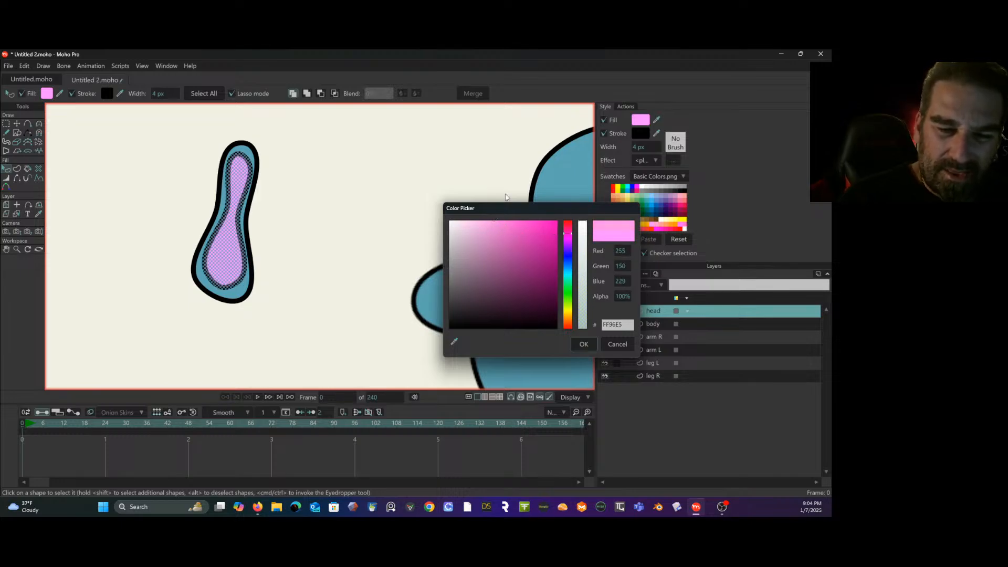
{"action": "left_click", "coordinate": [583, 343]}
{"action": "left_click", "coordinate": [332, 280]}
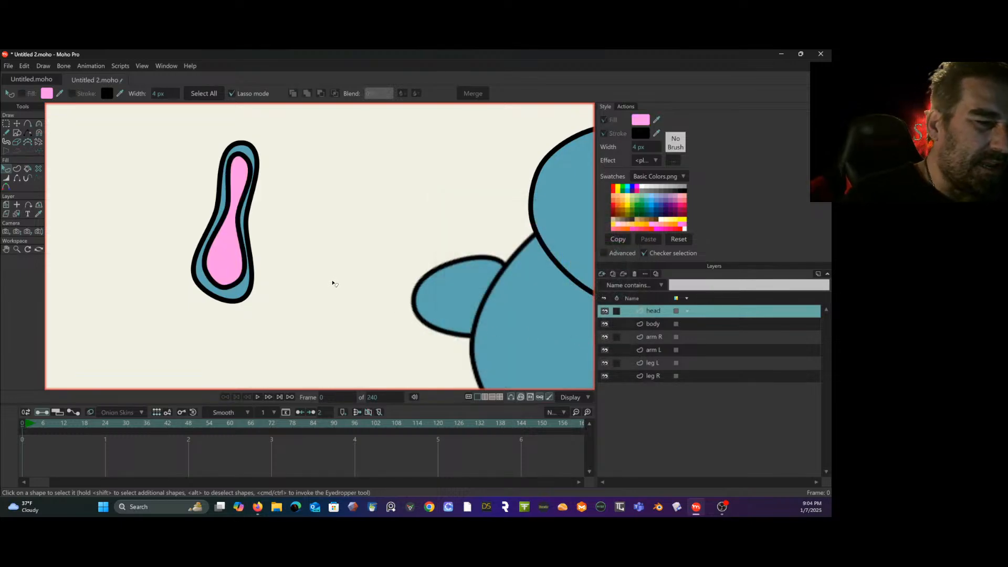
- Set the stroke width of the pink inner shape to 3 px
{"action": "scroll", "coordinate": [380, 268], "scroll_direction": "down", "scroll_amount": 2}
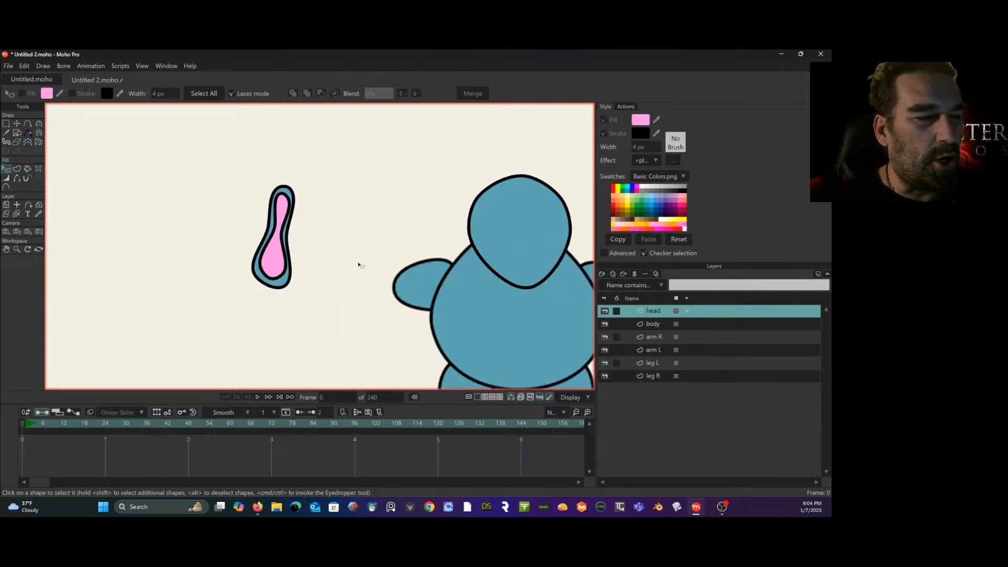
{"action": "left_click_drag", "start_coordinate": [358, 263], "coordinate": [252, 203]}
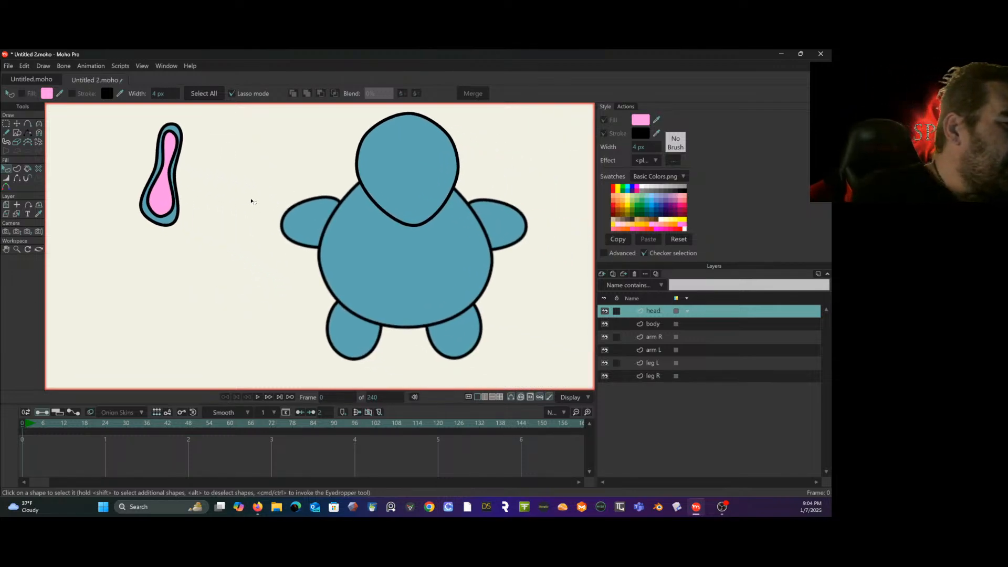
{"action": "left_click", "coordinate": [169, 171]}
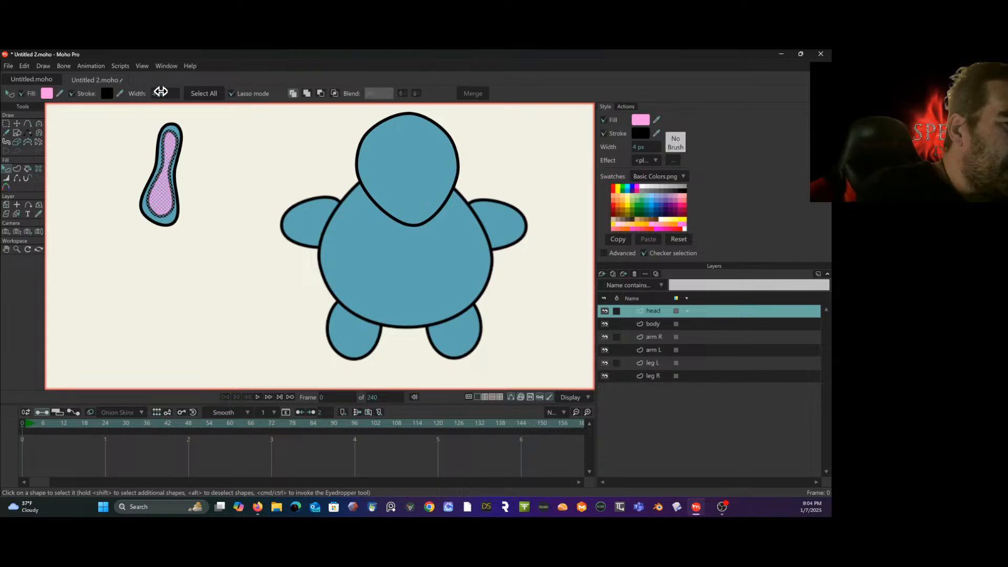
{"action": "mouse_move", "coordinate": [160, 93]}
{"action": "left_mouse_down"}
{"action": "mouse_move", "coordinate": [145, 99]}
{"action": "mouse_move", "coordinate": [157, 100]}
{"action": "left_mouse_up"}
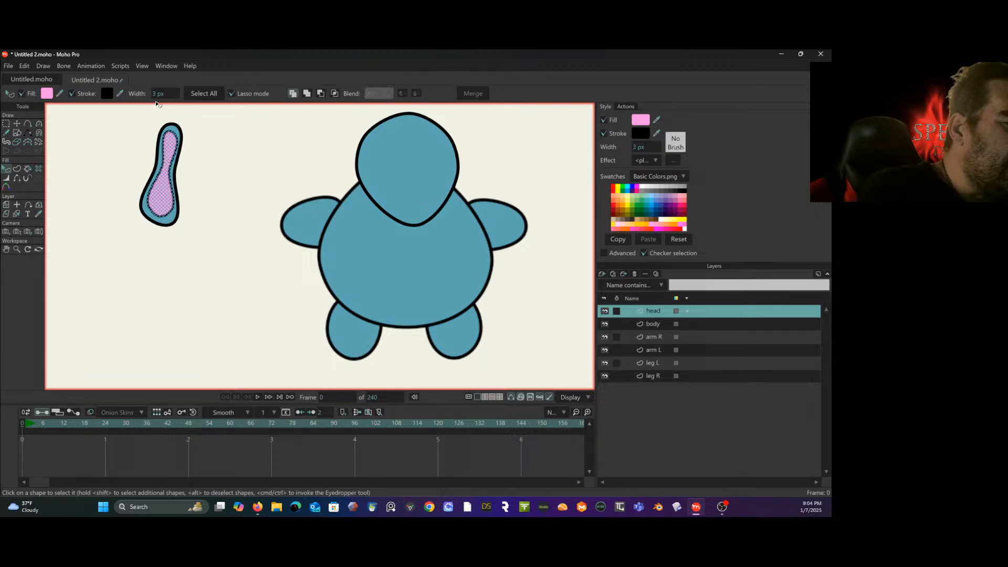
- Set the head layer's origin at the upper end of the elongated shape
{"action": "left_click", "coordinate": [7, 125]}
{"action": "mouse_move", "coordinate": [107, 220]}
{"action": "left_mouse_down"}
{"action": "mouse_move", "coordinate": [123, 324]}
{"action": "mouse_move", "coordinate": [142, 351]}
{"action": "left_mouse_up"}
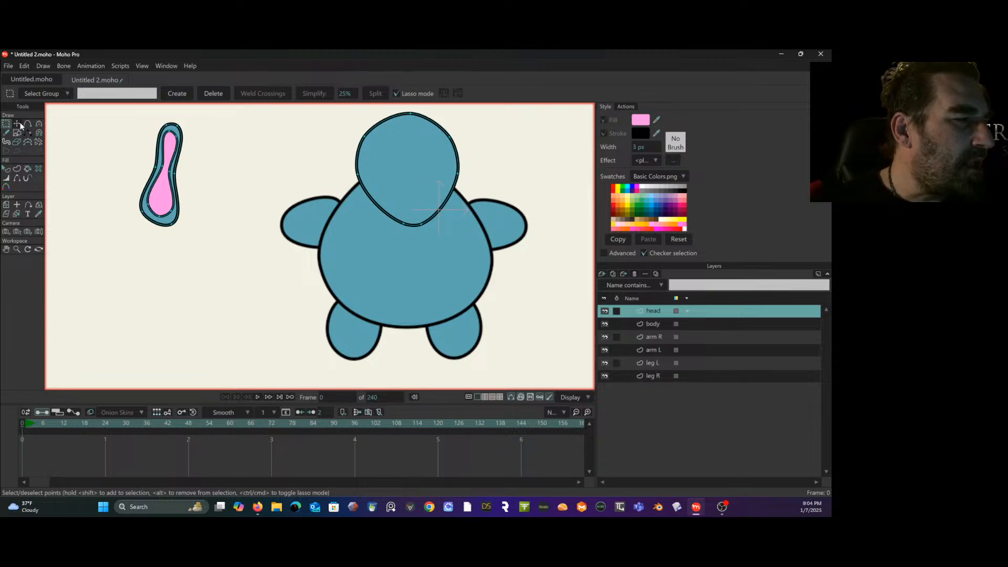
{"action": "left_click", "coordinate": [19, 124]}
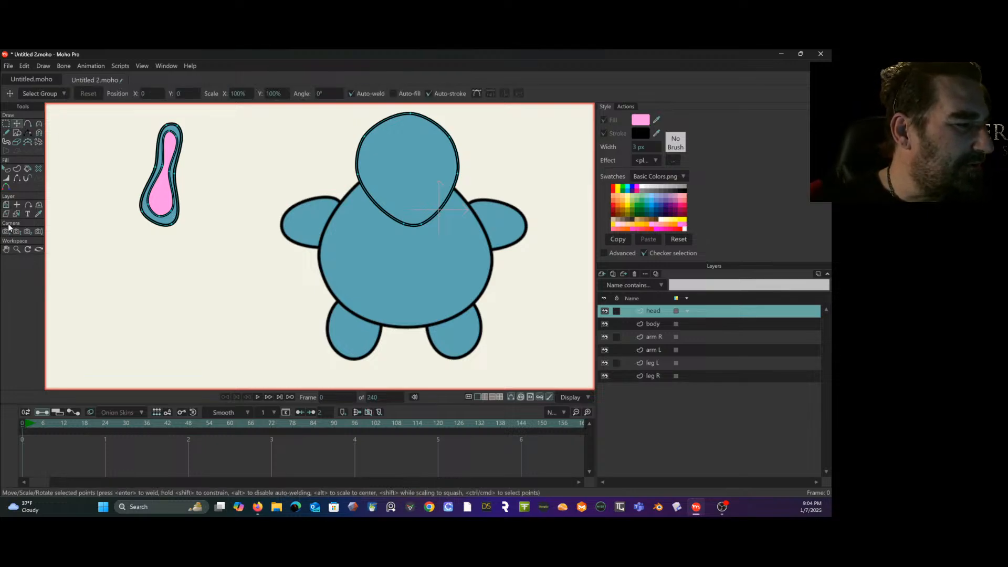
{"action": "left_click", "coordinate": [8, 206]}
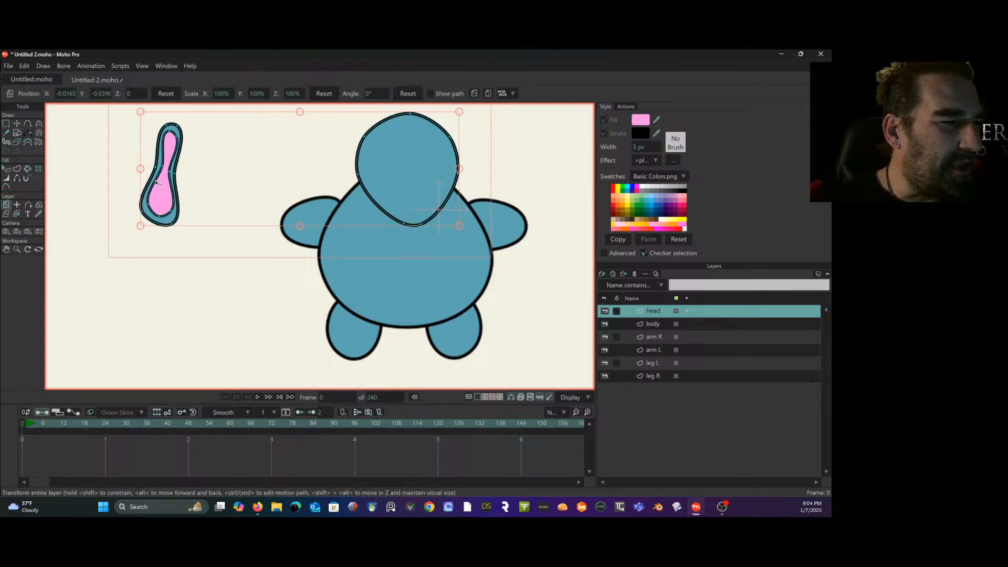
{"action": "left_click", "coordinate": [17, 204]}
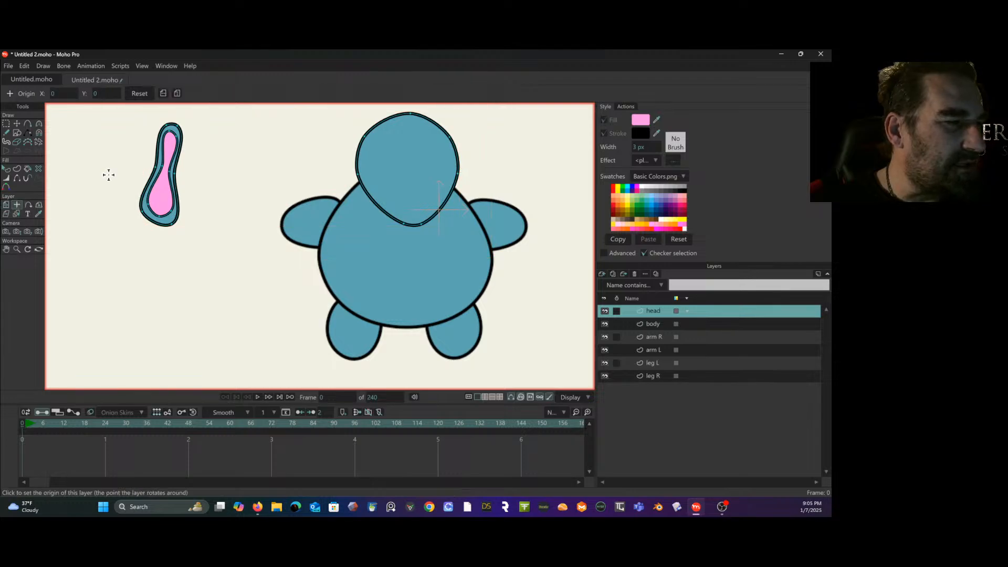
{"action": "left_click", "coordinate": [171, 131]}
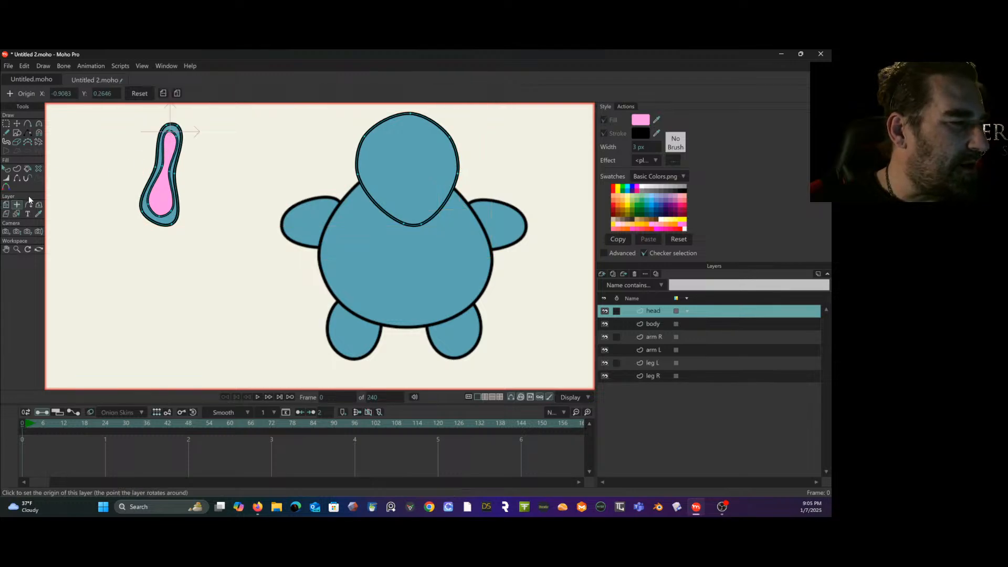
- Try to move the elongated shape with the layer transform on the head layer, and undo the move
{"action": "left_click", "coordinate": [8, 206]}
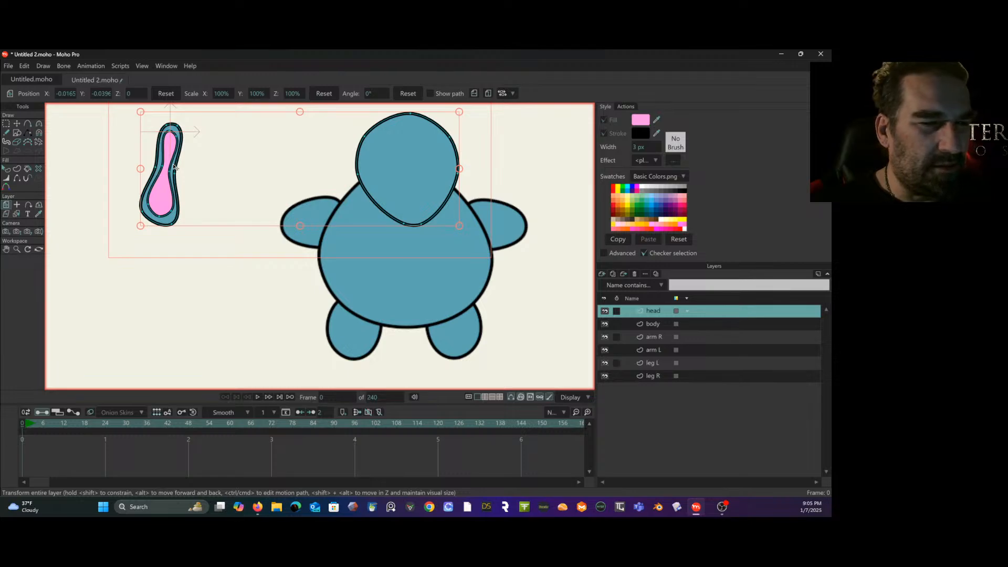
{"action": "mouse_move", "coordinate": [210, 176]}
{"action": "left_mouse_down"}
{"action": "mouse_move", "coordinate": [204, 187]}
{"action": "mouse_move", "coordinate": [214, 184]}
{"action": "left_mouse_up"}
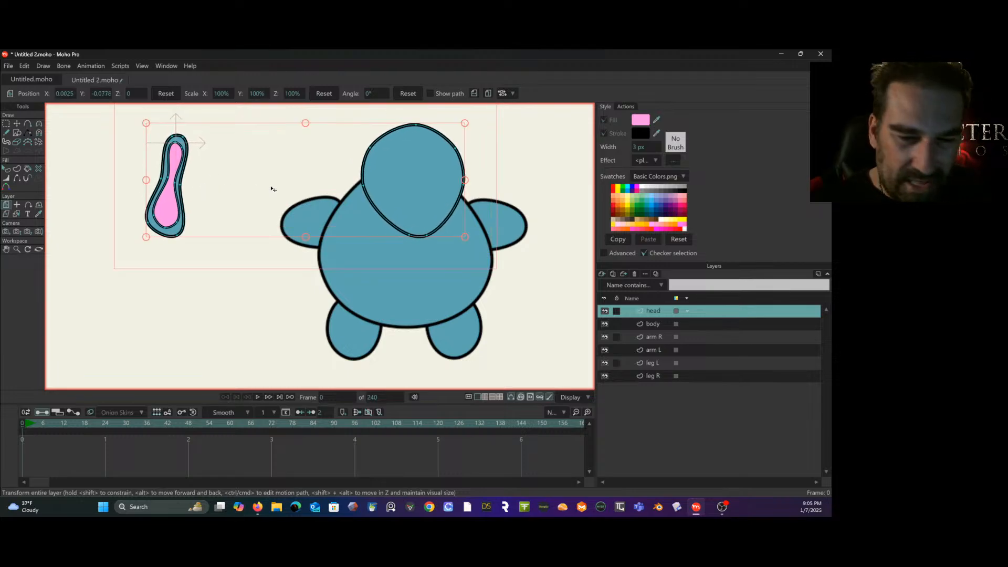
{"action": "key", "text": "ctrl+z"}
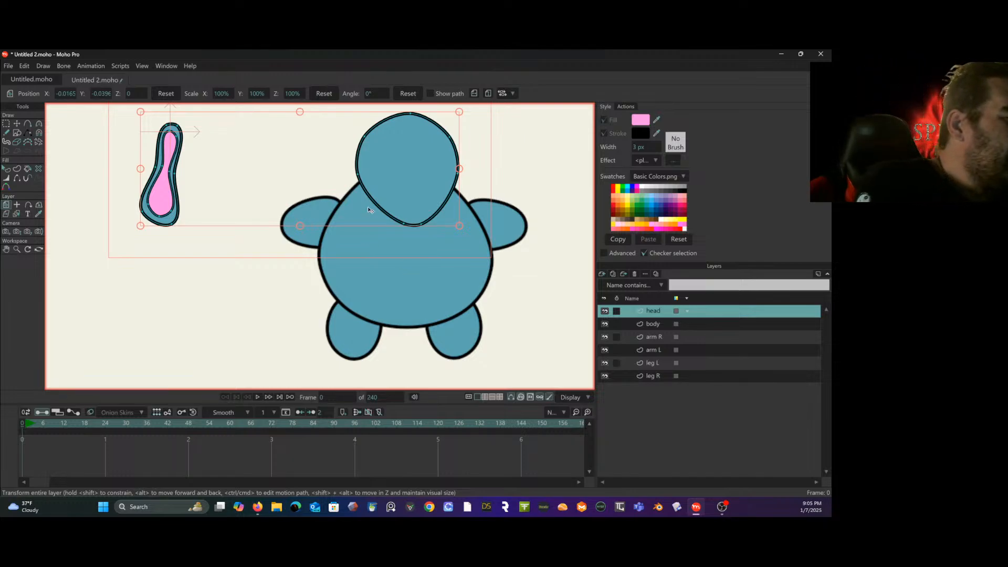
- Select all points of the elongated shape and its pink inner part, and cut them from the head layer
{"action": "key", "text": "g"}
{"action": "mouse_move", "coordinate": [205, 139]}
{"action": "left_mouse_down"}
{"action": "mouse_move", "coordinate": [189, 115]}
{"action": "mouse_move", "coordinate": [115, 156]}
{"action": "mouse_move", "coordinate": [169, 250]}
{"action": "mouse_move", "coordinate": [208, 146]}
{"action": "left_mouse_up"}
{"action": "left_click", "coordinate": [23, 66]}
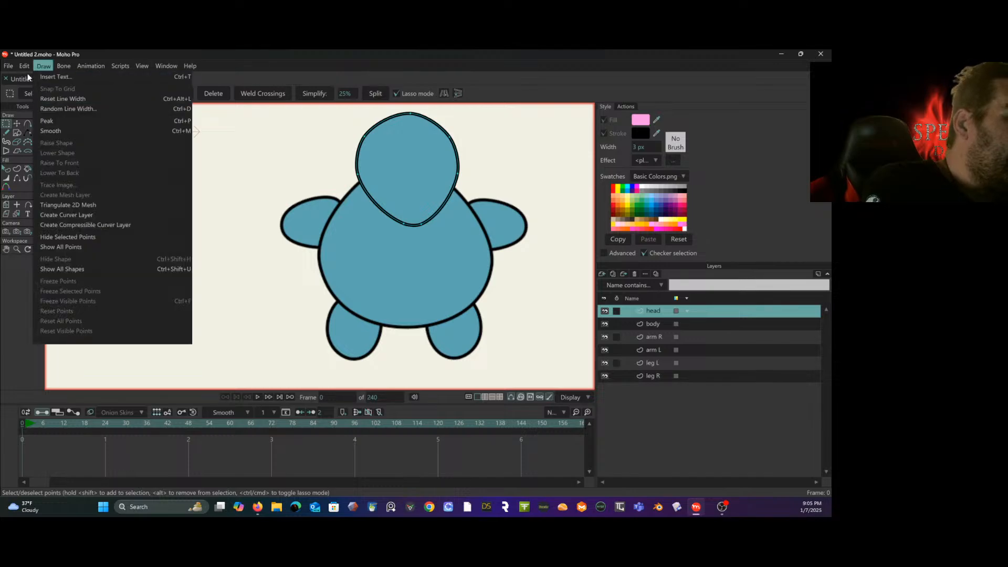
{"action": "left_click", "coordinate": [55, 144]}
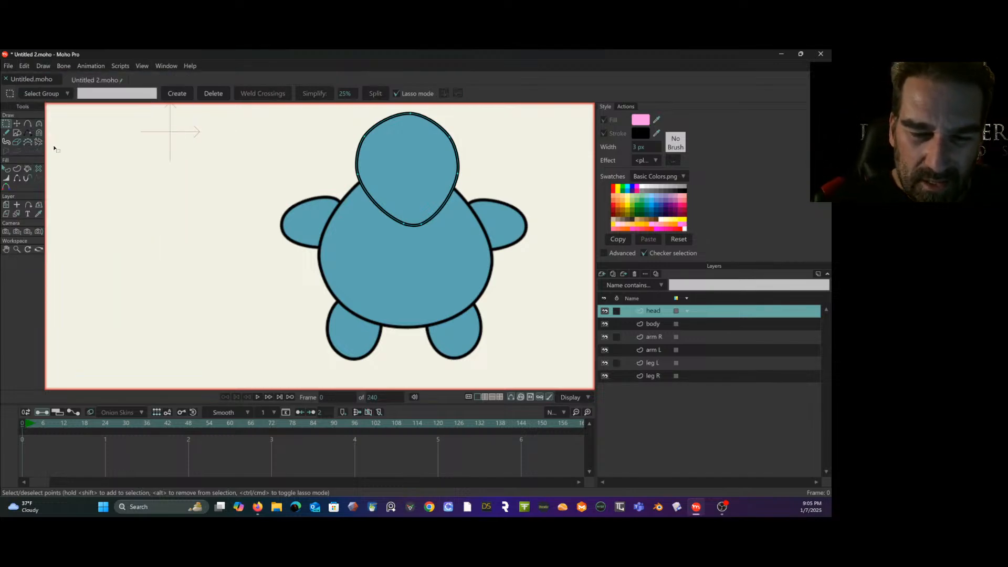
- Create a vector layer named ear R above the head layer and paste the cut shape into it, placed over the left side of the head
{"action": "left_click", "coordinate": [602, 274]}
{"action": "left_click", "coordinate": [625, 284]}
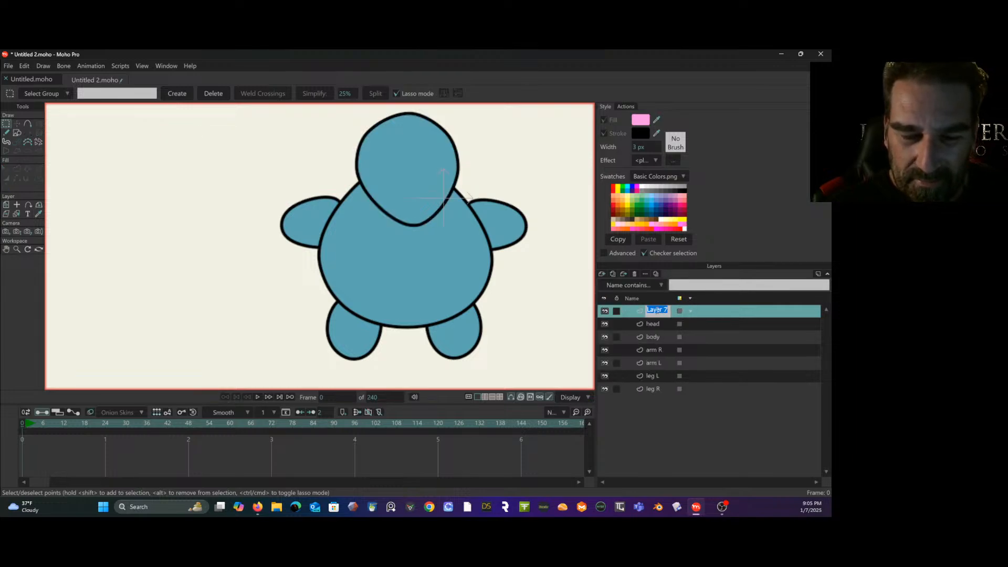
{"action": "type", "text": "ear"}
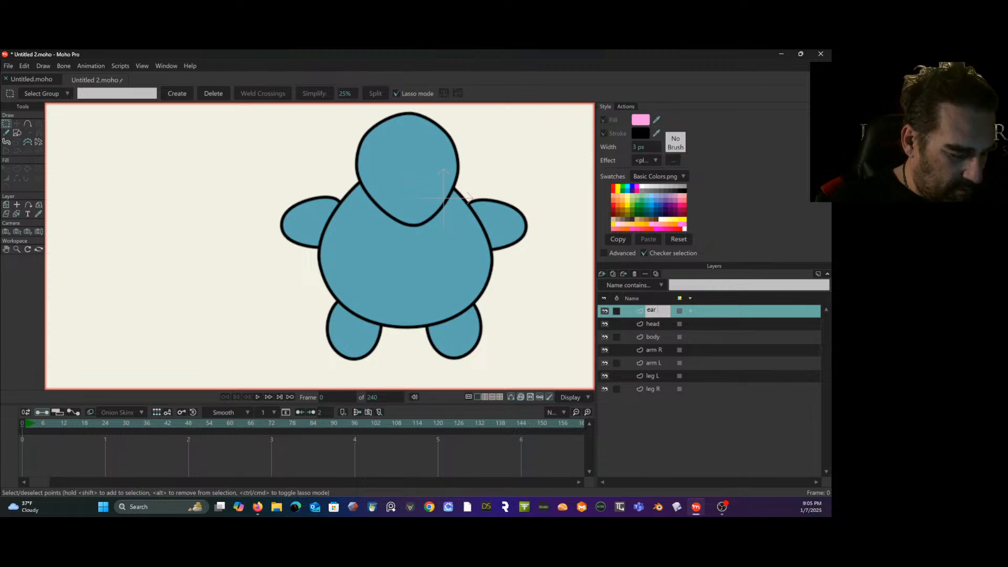
{"action": "type", "text": " R"}
{"action": "key", "text": "Return"}
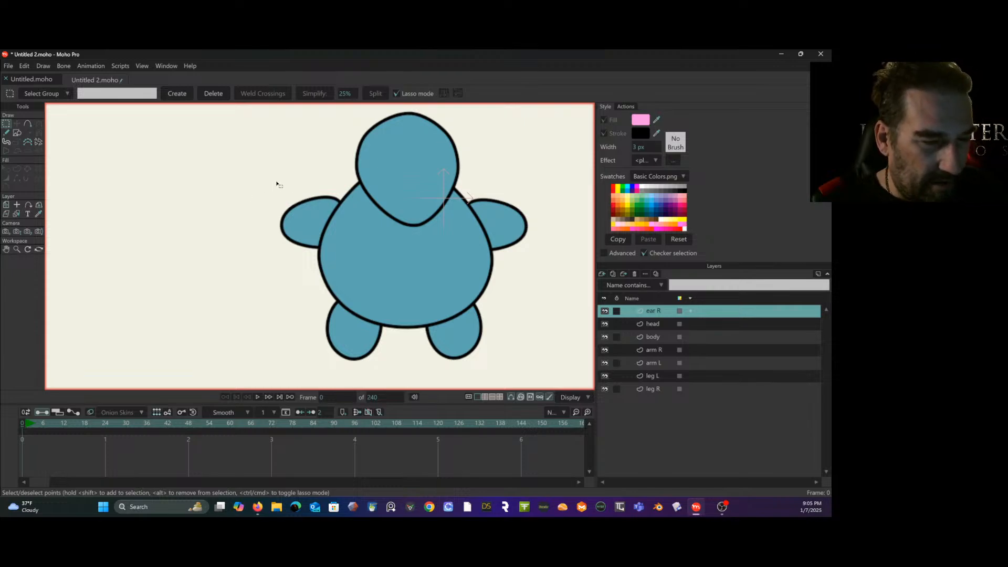
{"action": "key", "text": "ctrl+v"}
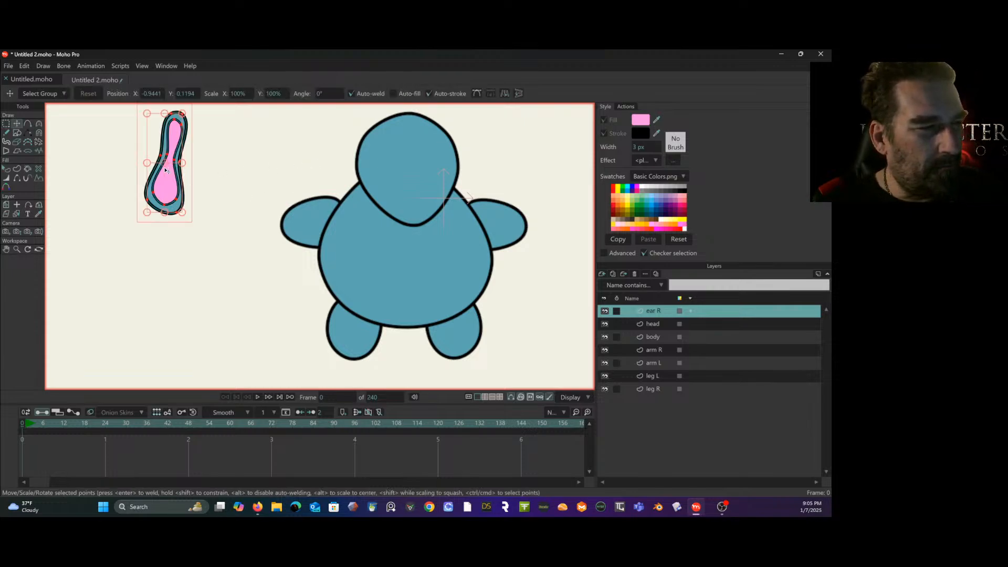
{"action": "left_click_drag", "start_coordinate": [165, 169], "coordinate": [371, 198]}
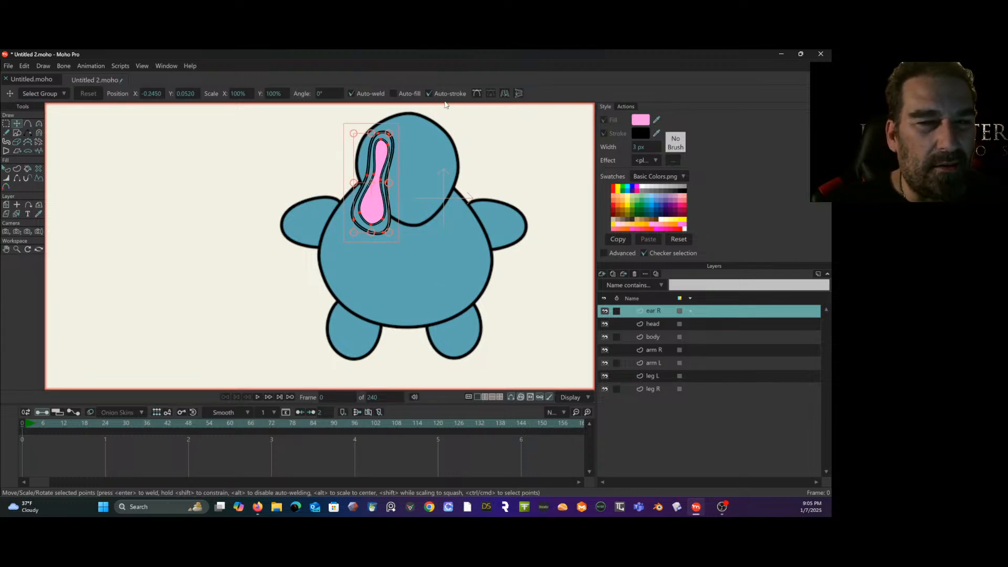
- Duplicate the ear R layer as ear L and mirror its shape horizontally onto the opposite side of the head
{"action": "right_click", "coordinate": [663, 311]}
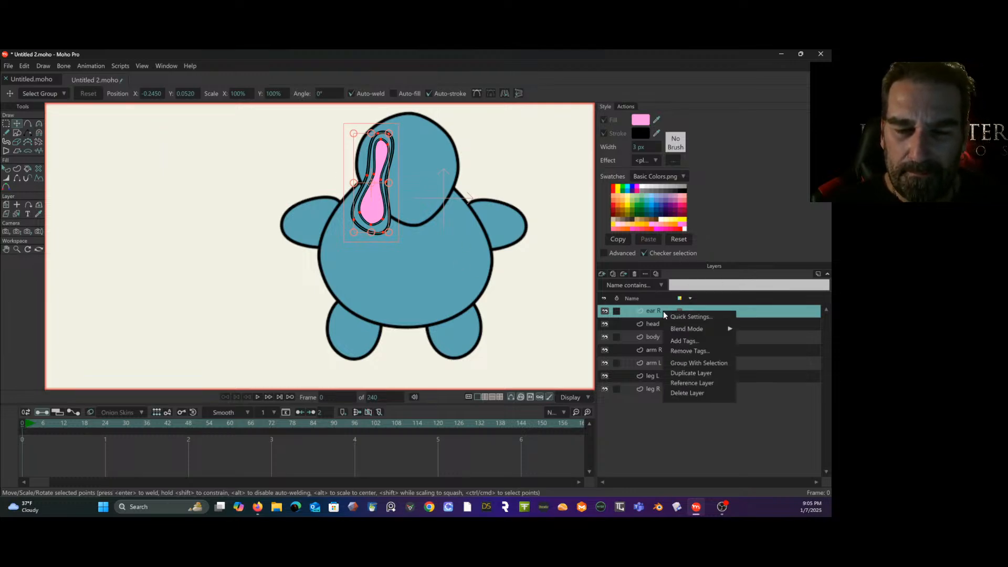
{"action": "left_click", "coordinate": [690, 373]}
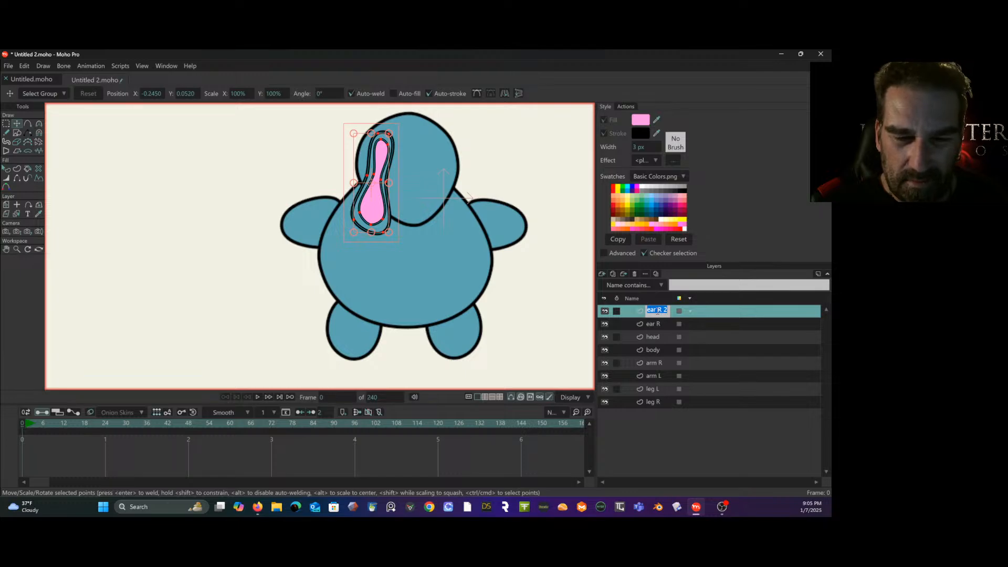
{"action": "left_click_drag", "start_coordinate": [657, 310], "coordinate": [669, 312]}
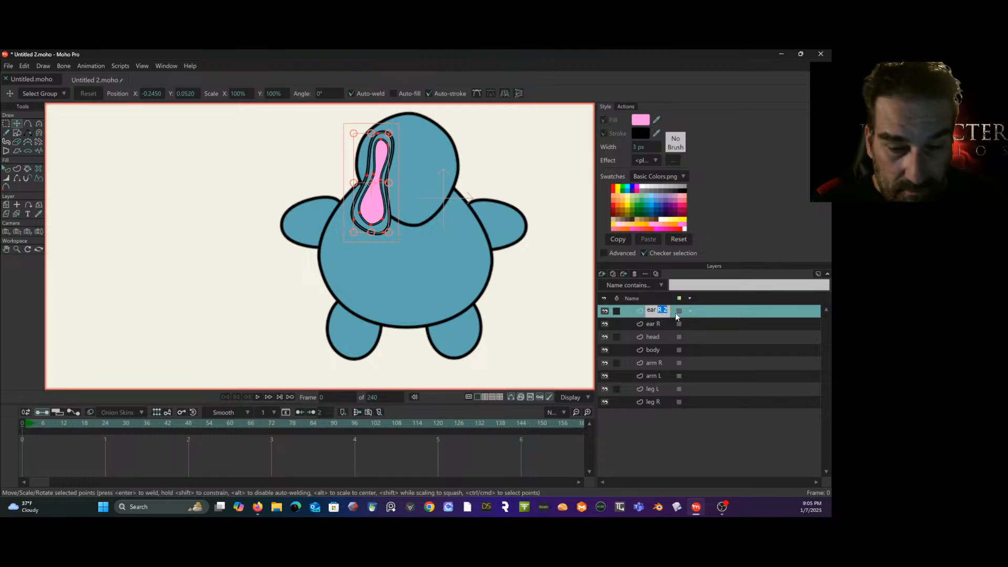
{"action": "left_click", "coordinate": [714, 316]}
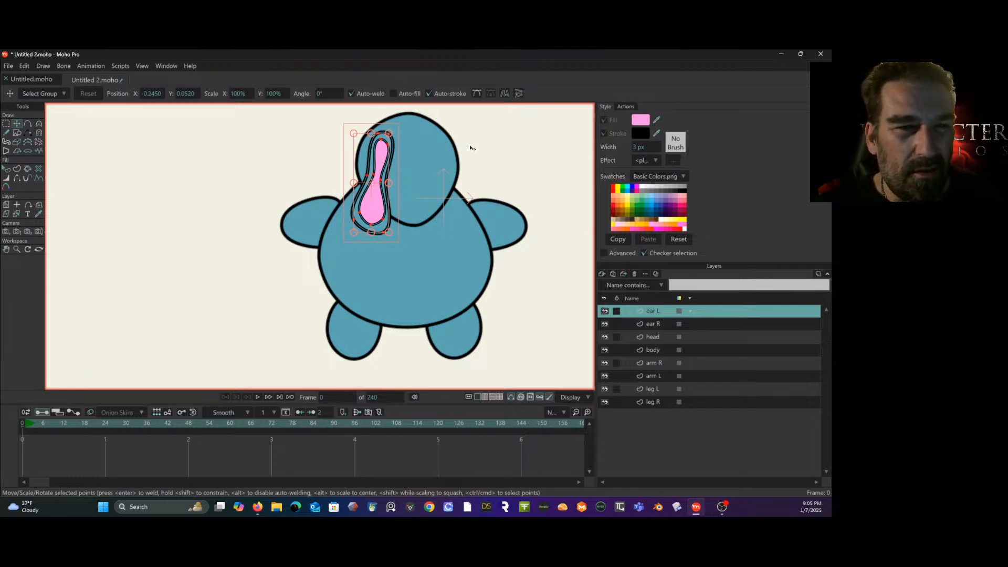
{"action": "left_click", "coordinate": [505, 95]}
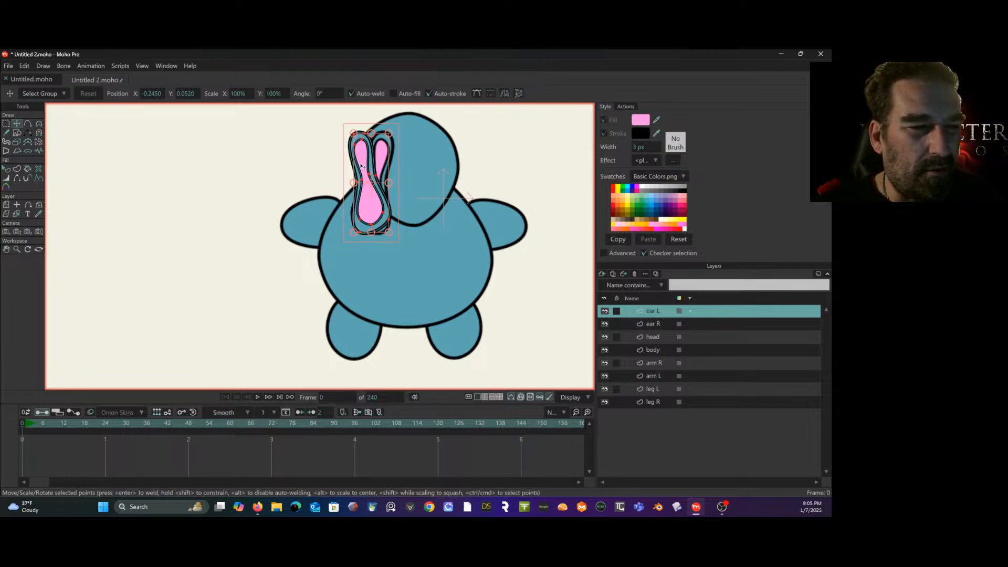
{"action": "left_click_drag", "start_coordinate": [362, 166], "coordinate": [433, 162]}
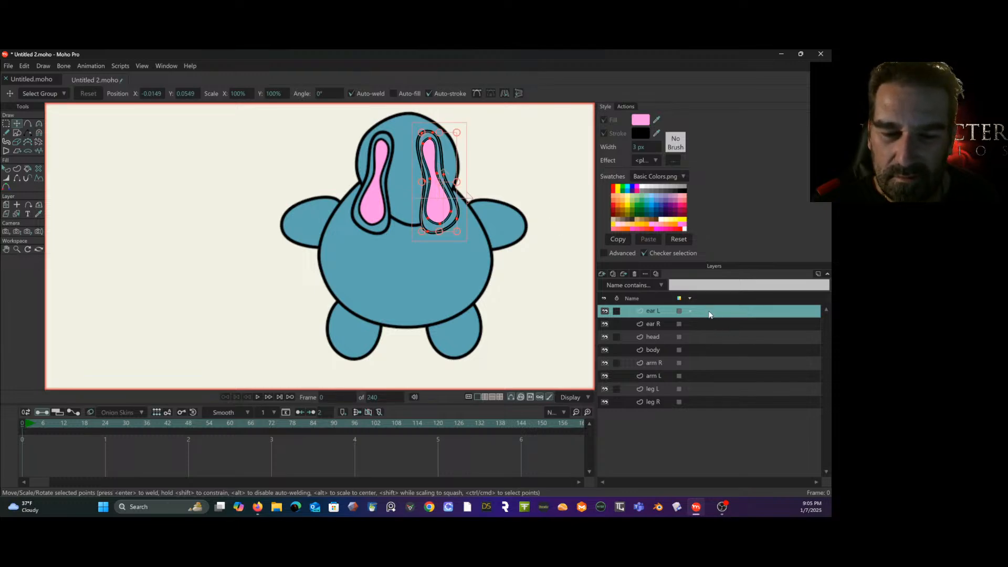
- Move the ear L and ear R layers together down the layer order, between arm L and leg L
{"action": "left_click", "coordinate": [669, 323], "text": "ctrl"}
{"action": "left_click_drag", "start_coordinate": [668, 322], "coordinate": [667, 346]}
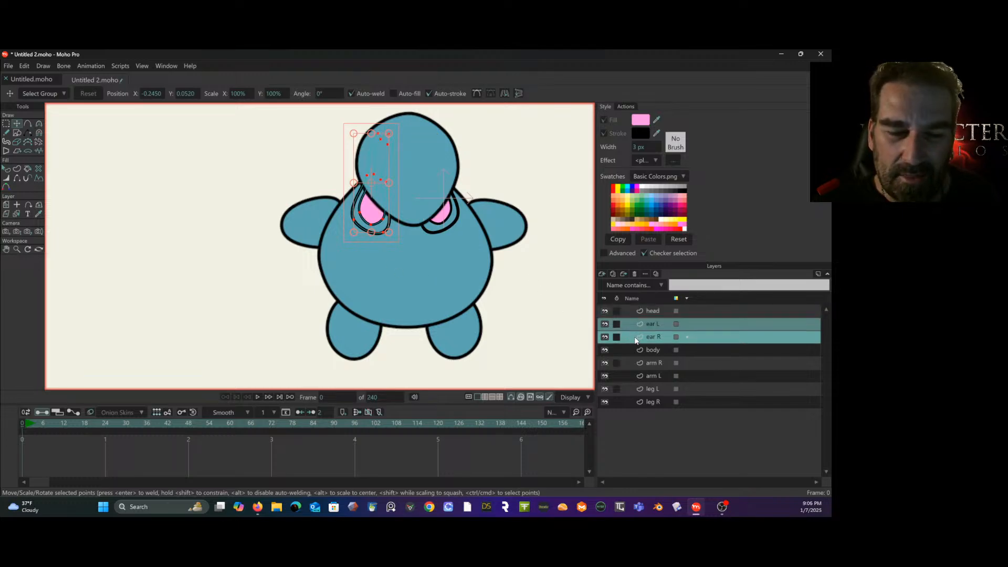
{"action": "left_click_drag", "start_coordinate": [666, 338], "coordinate": [663, 384]}
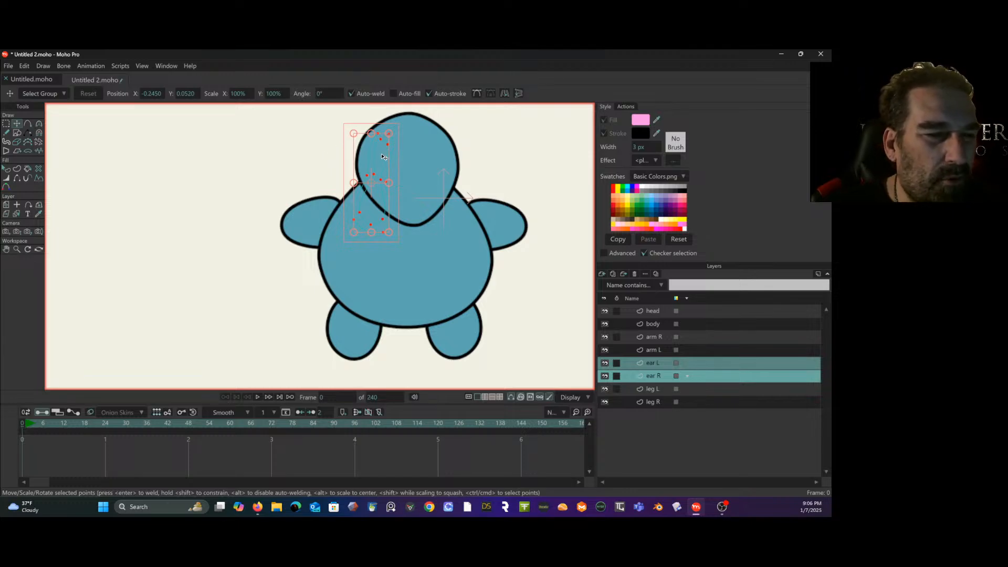
{"action": "left_click", "coordinate": [319, 144]}
{"action": "left_click", "coordinate": [381, 165]}
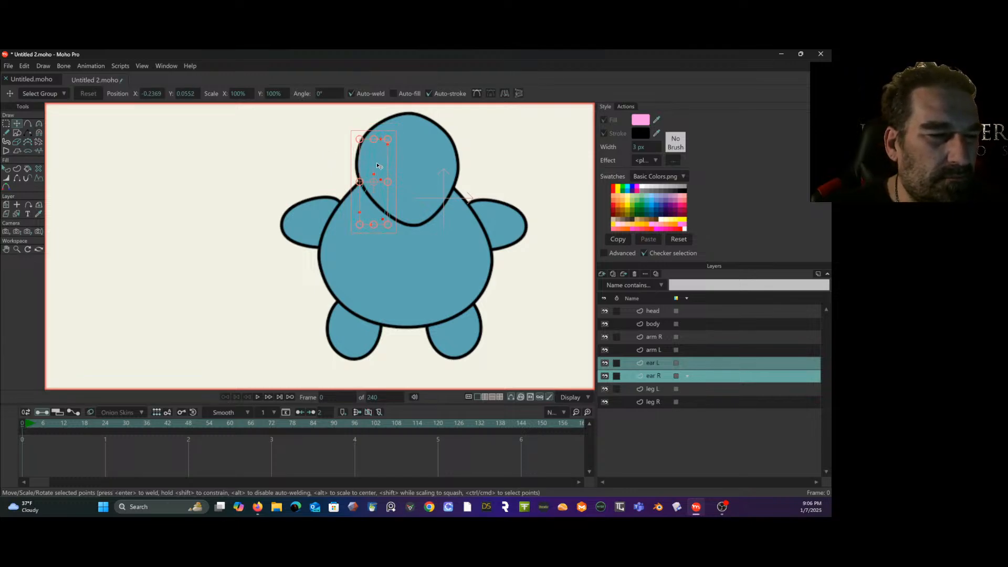
{"action": "left_click_drag", "start_coordinate": [378, 167], "coordinate": [352, 167]}
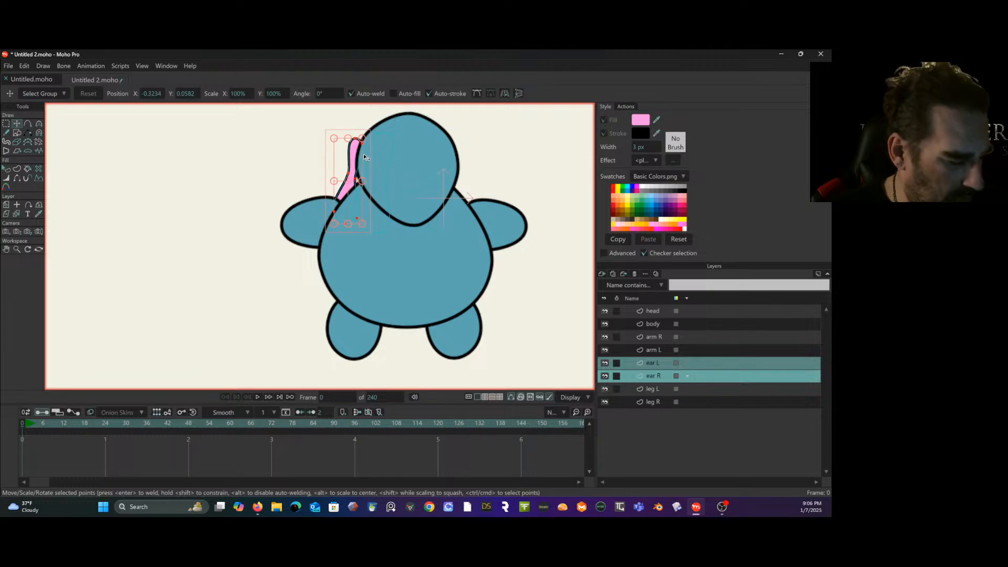
{"action": "key", "text": "ctrl+z"}
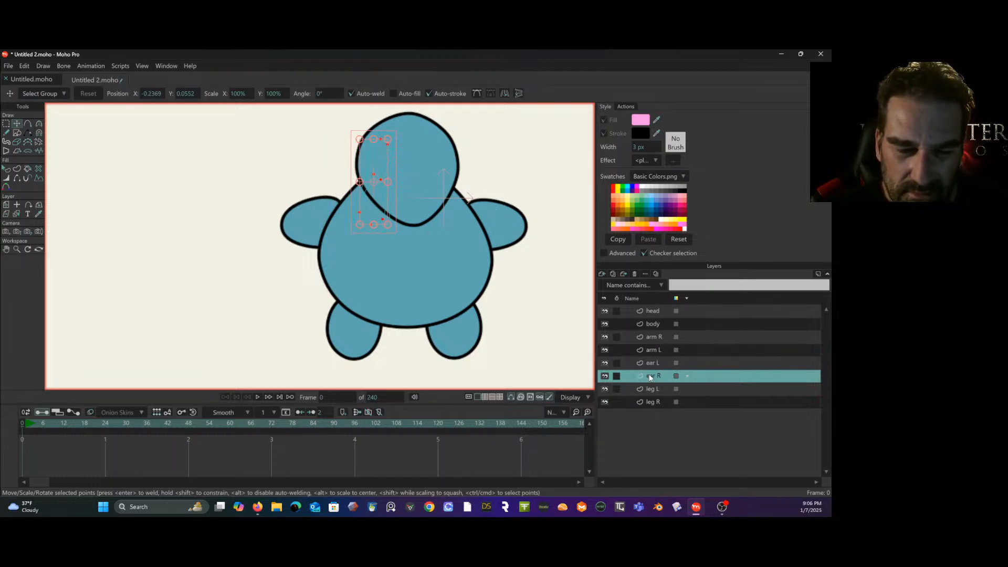
- Hide the head layer and select both the outer blue and inner pink shapes on the ear R layer
{"action": "left_click", "coordinate": [6, 168]}
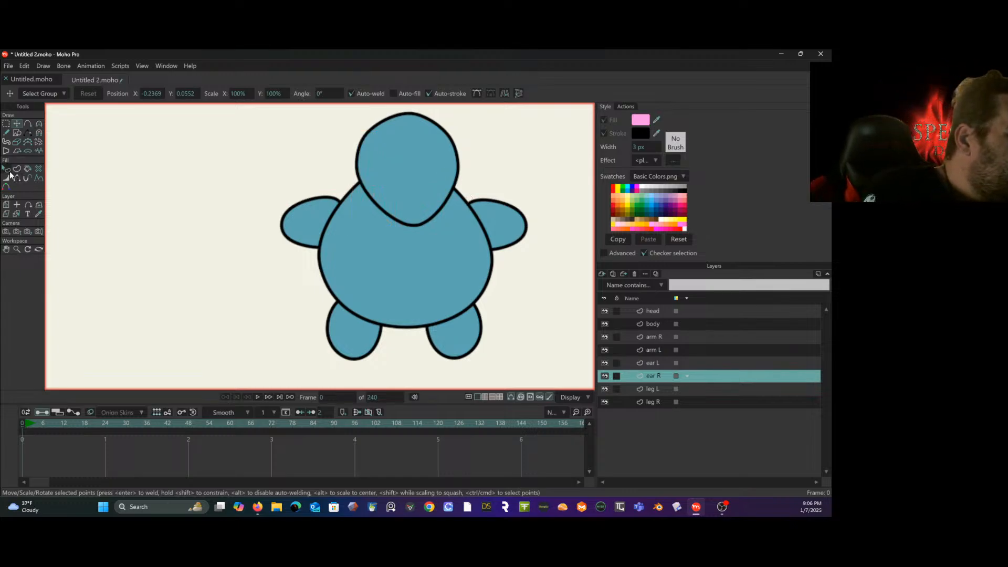
{"action": "left_click", "coordinate": [17, 168]}
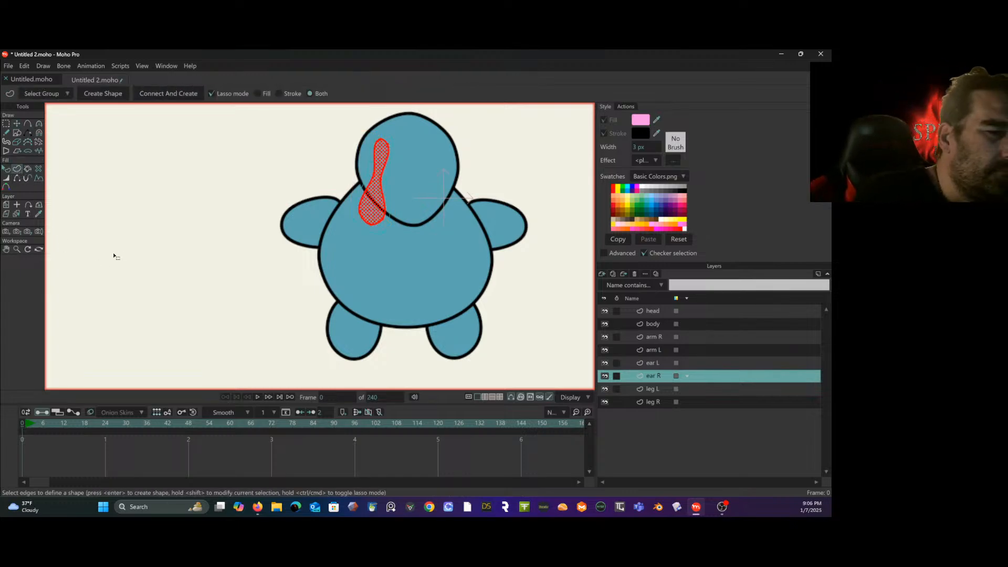
{"action": "left_click", "coordinate": [11, 169]}
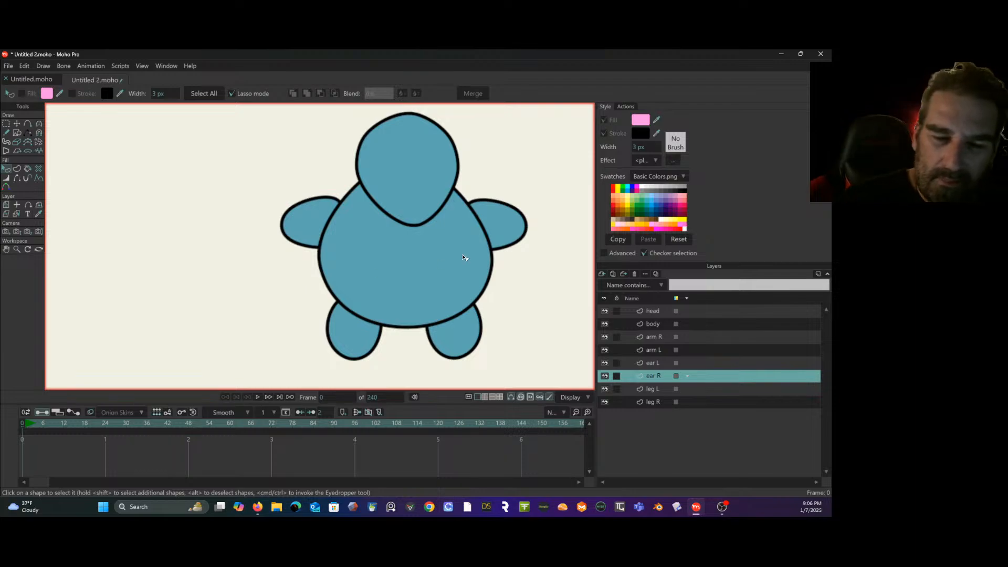
{"action": "left_click", "coordinate": [604, 311]}
{"action": "left_click", "coordinate": [604, 311]}
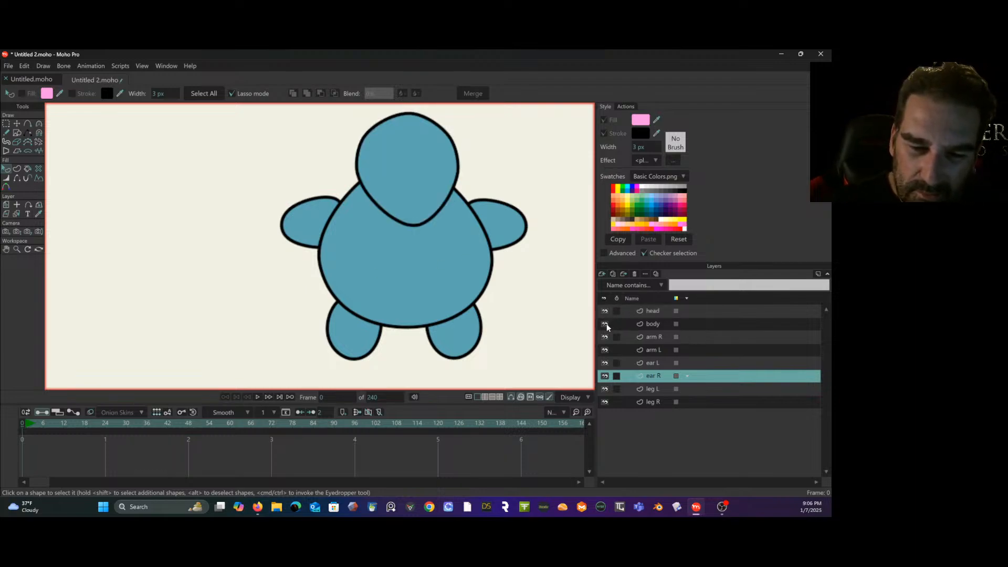
{"action": "left_click", "coordinate": [604, 310]}
{"action": "left_click", "coordinate": [387, 136]}
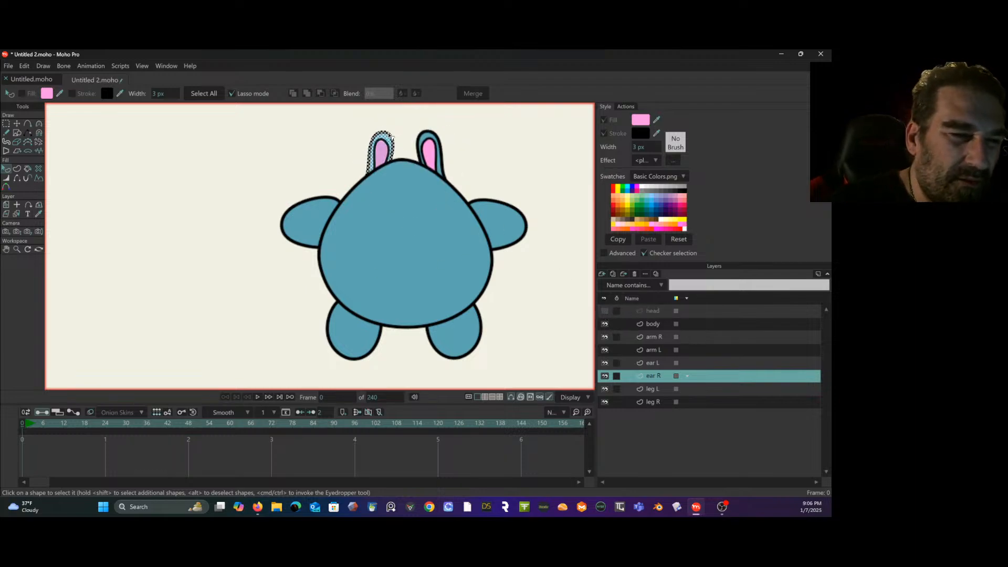
{"action": "left_click", "coordinate": [384, 147], "text": "shift"}
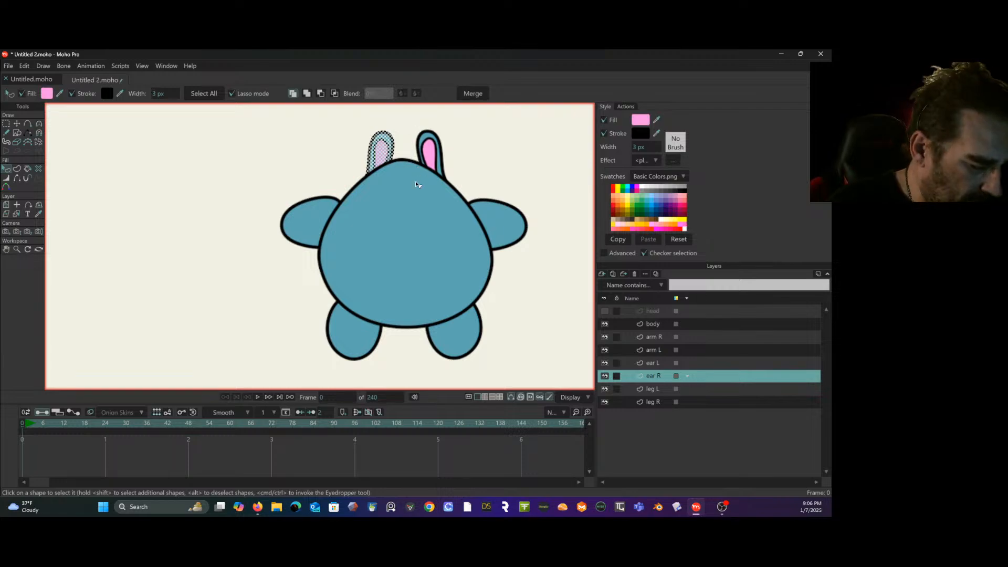
- Transform the ear R layer outward to about X -0.0645, Y -0.0147, rotated to about -7.1°
{"action": "left_click", "coordinate": [17, 123]}
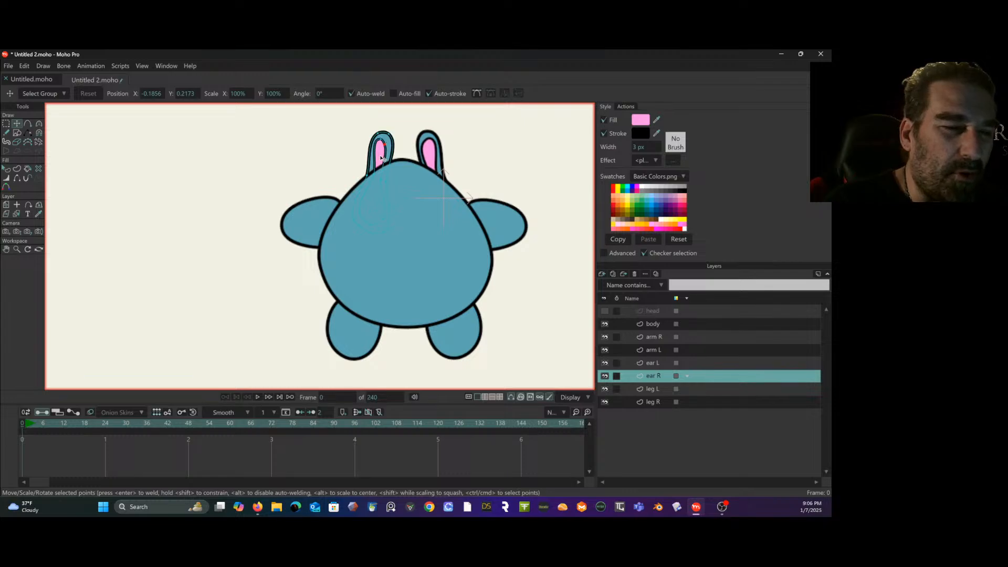
{"action": "left_click", "coordinate": [6, 205]}
{"action": "left_click_drag", "start_coordinate": [409, 153], "coordinate": [389, 150]}
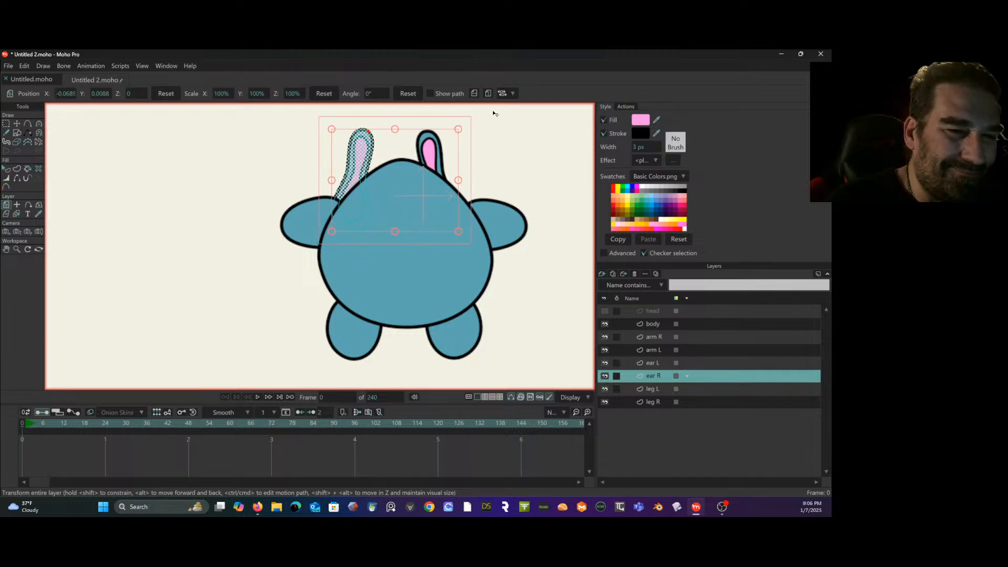
{"action": "left_click_drag", "start_coordinate": [468, 136], "coordinate": [470, 149]}
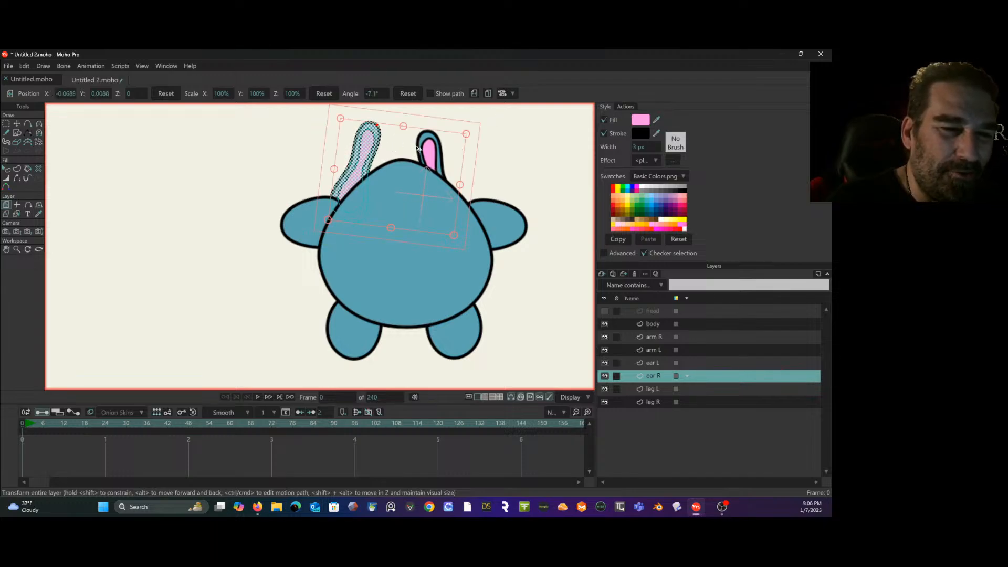
{"action": "left_click_drag", "start_coordinate": [398, 151], "coordinate": [414, 145]}
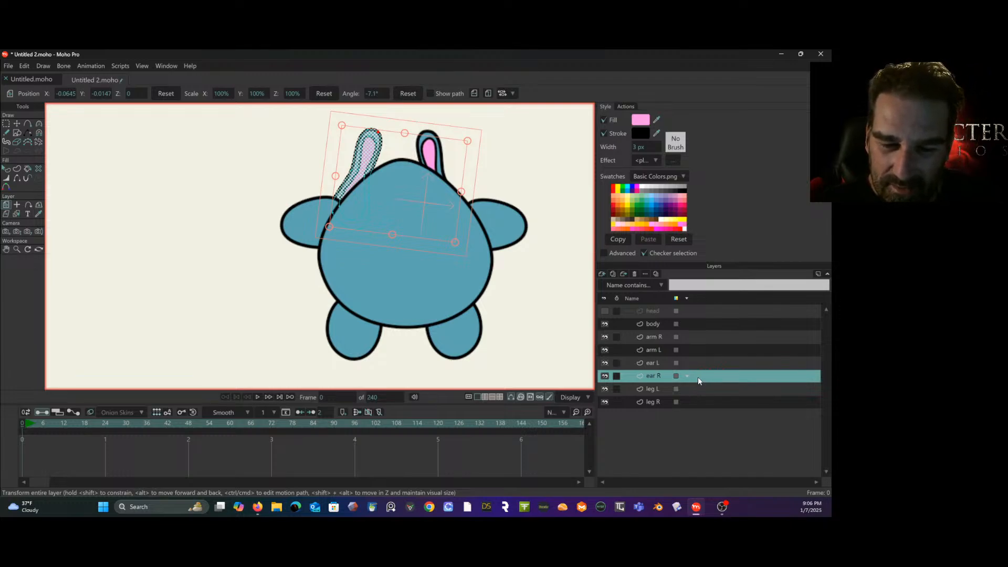
- Move the ear L layer outward to about X 0.0528, Y 0.0264, rotate it to about 4°, and show the head layer again
{"action": "left_click", "coordinate": [702, 364]}
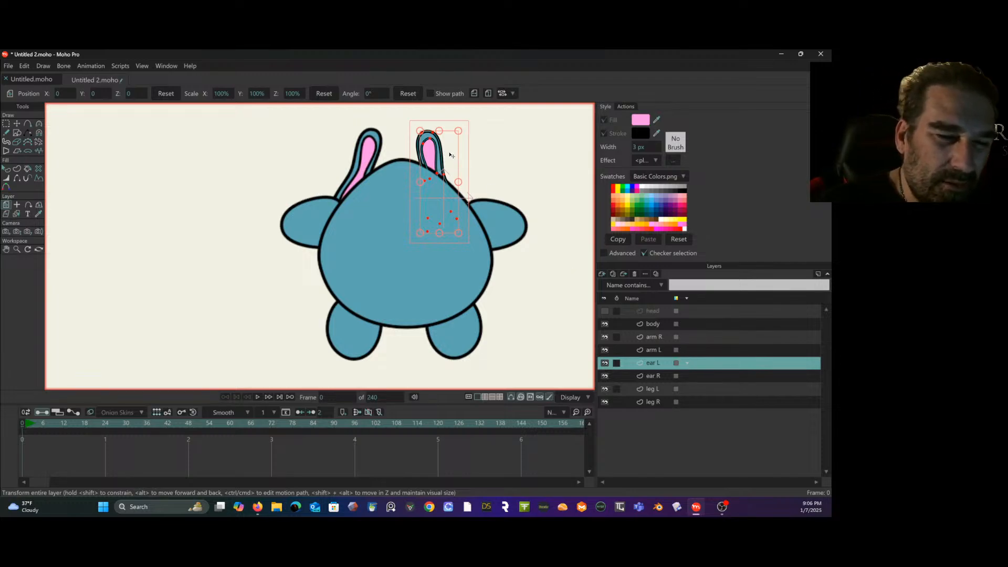
{"action": "mouse_move", "coordinate": [462, 165]}
{"action": "left_mouse_down"}
{"action": "mouse_move", "coordinate": [448, 164]}
{"action": "mouse_move", "coordinate": [471, 152]}
{"action": "left_mouse_up"}
{"action": "left_click", "coordinate": [605, 311]}
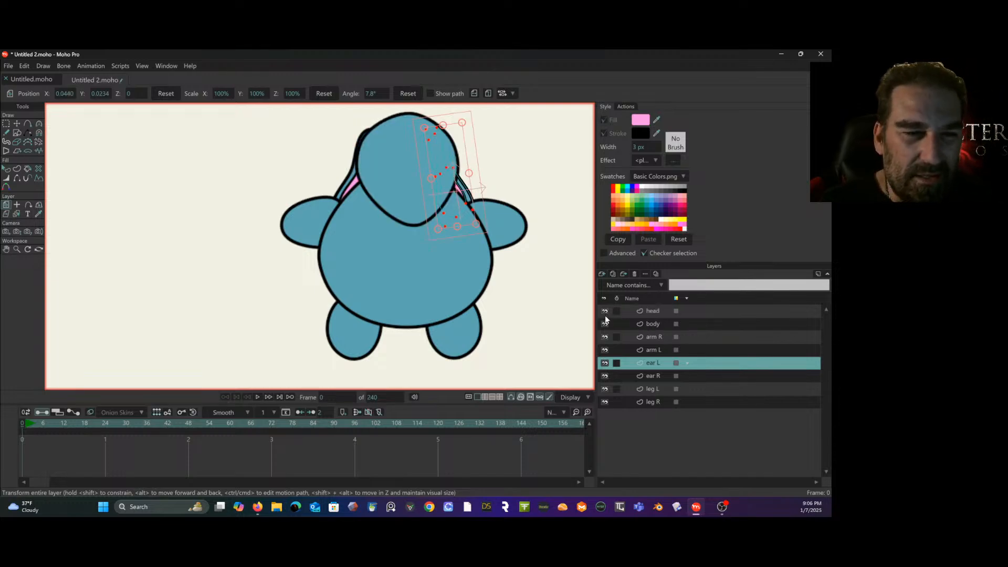
{"action": "left_click_drag", "start_coordinate": [471, 152], "coordinate": [466, 156]}
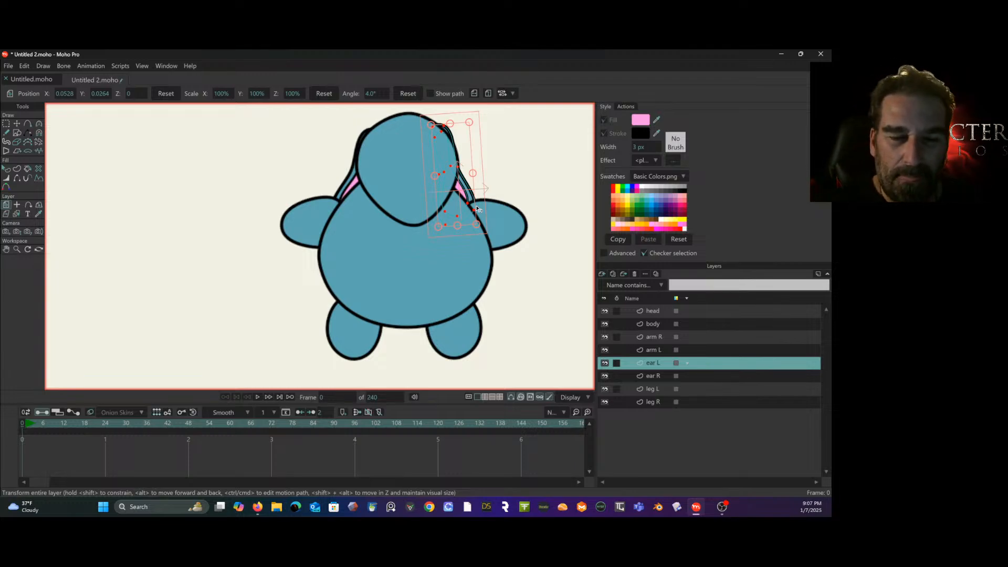
- Set the head layer's origin slightly below the head's centre and the body layer's origin in the lower middle of the body
{"action": "left_click", "coordinate": [701, 312]}
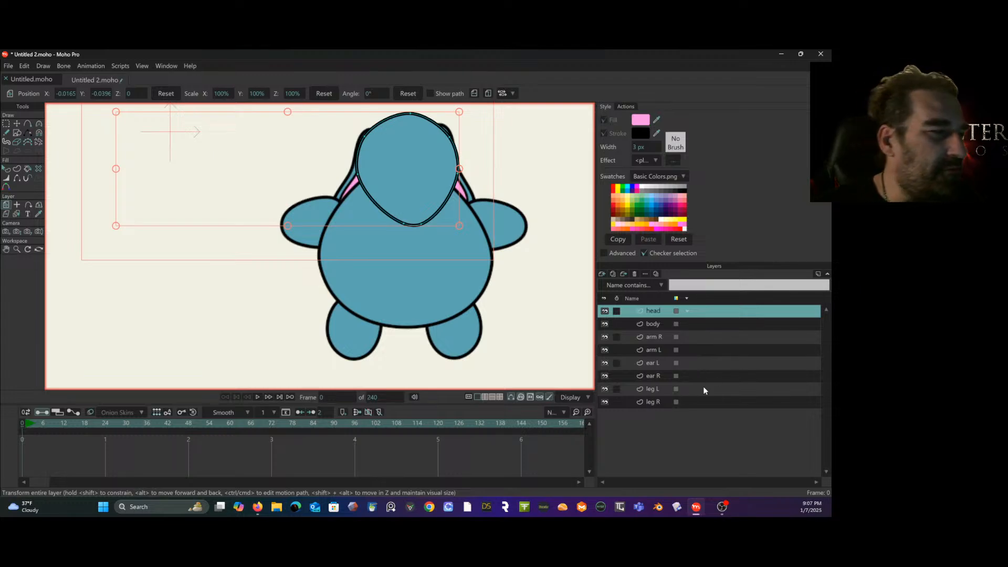
{"action": "left_click", "coordinate": [19, 206]}
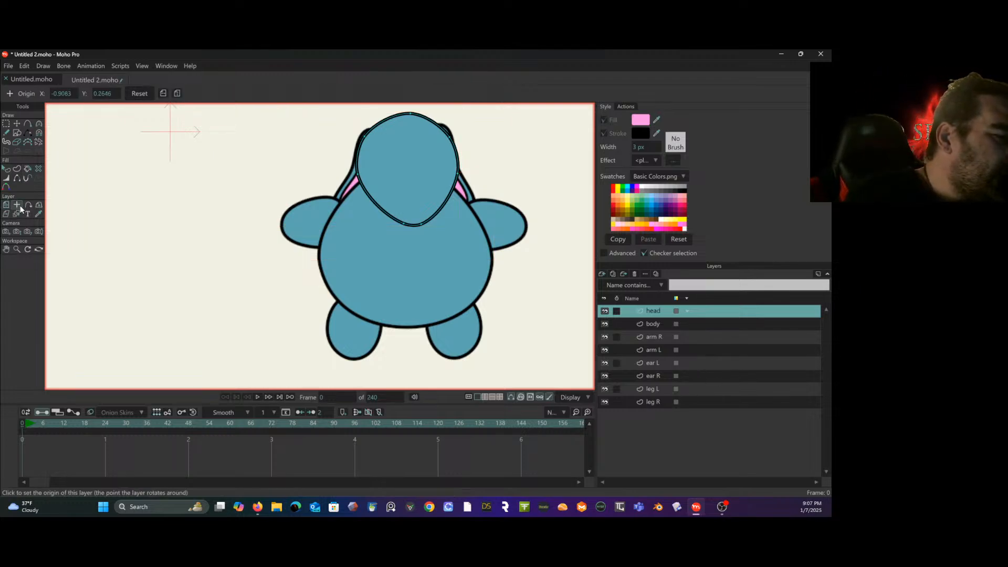
{"action": "left_click", "coordinate": [406, 181]}
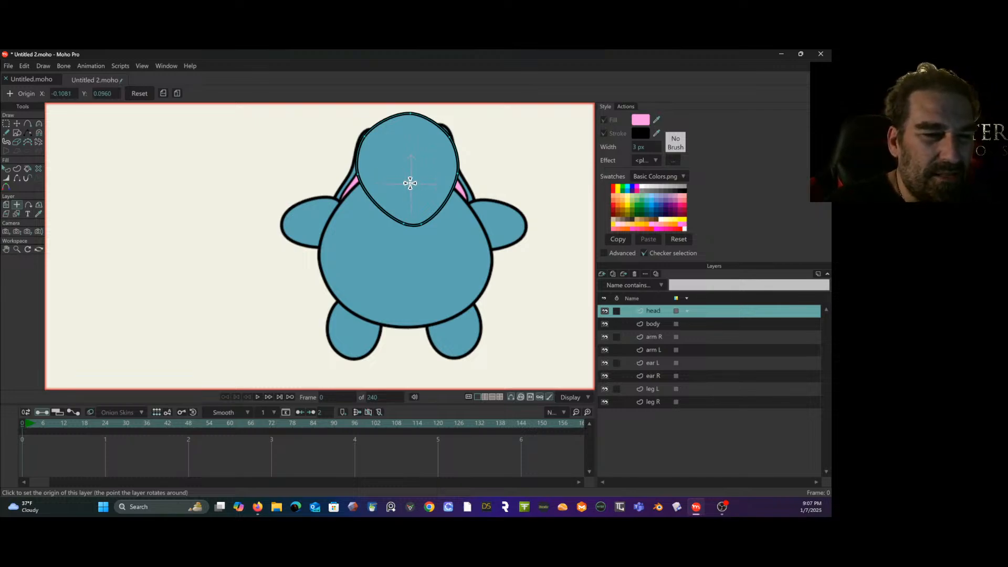
{"action": "left_click_drag", "start_coordinate": [410, 183], "coordinate": [419, 190]}
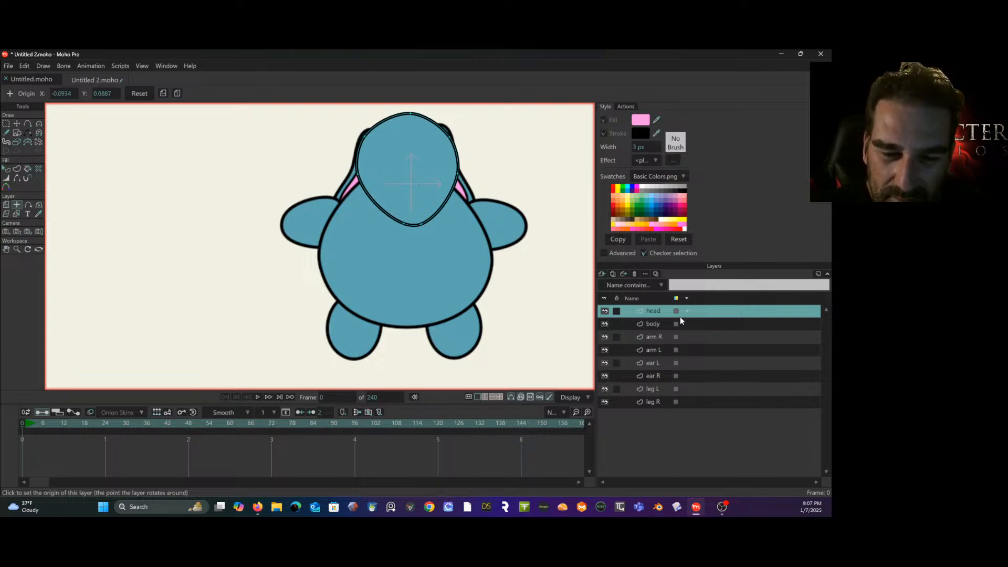
{"action": "left_click", "coordinate": [664, 324]}
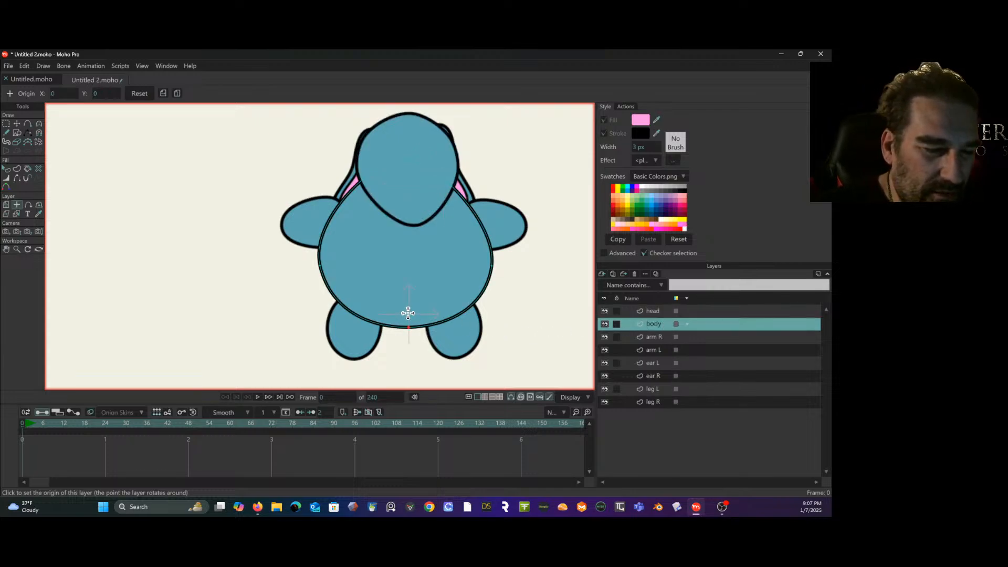
{"action": "left_click", "coordinate": [406, 313]}
{"action": "left_click", "coordinate": [409, 300]}
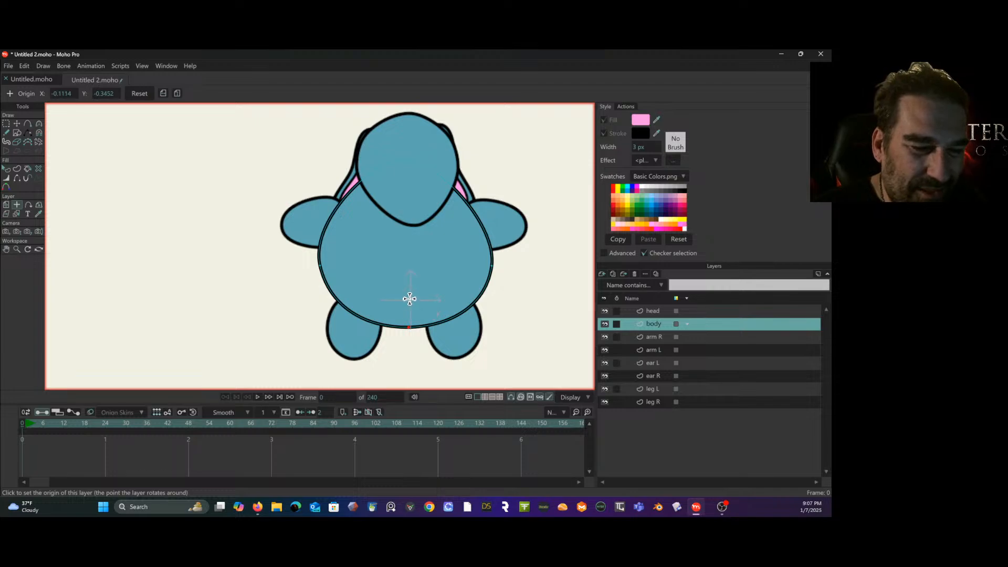
{"action": "left_click", "coordinate": [702, 311]}
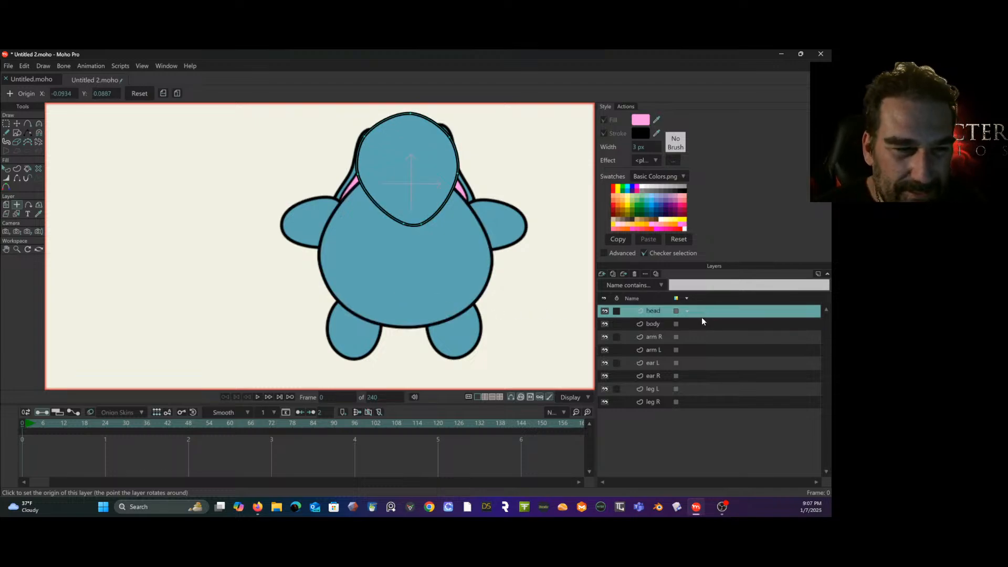
{"action": "left_click", "coordinate": [409, 178]}
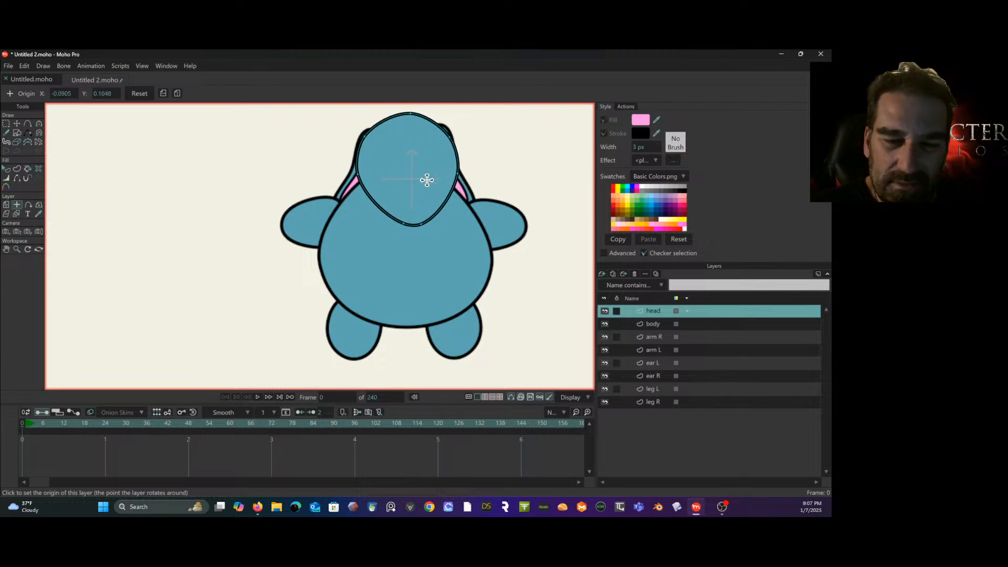
- Set the origins of the ear L and ear R layers near the upper end of each ear, and review the arm and leg origins
{"action": "left_click", "coordinate": [663, 339]}
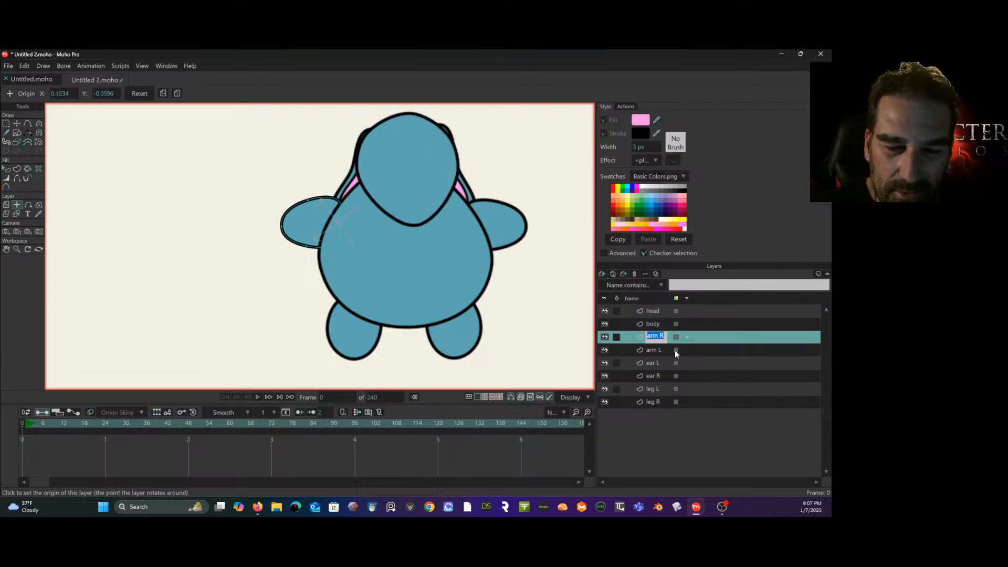
{"action": "left_click", "coordinate": [667, 349]}
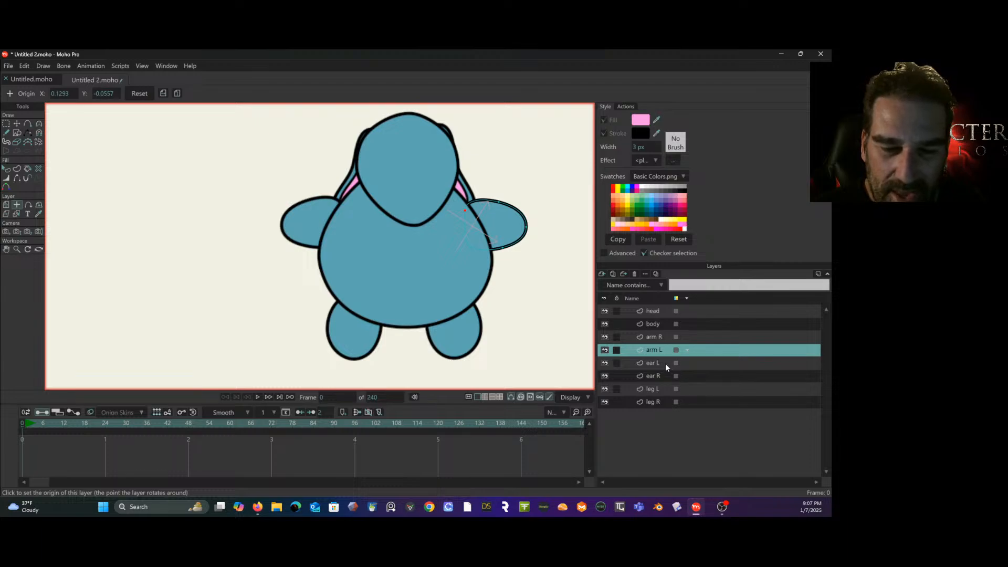
{"action": "left_click", "coordinate": [666, 365]}
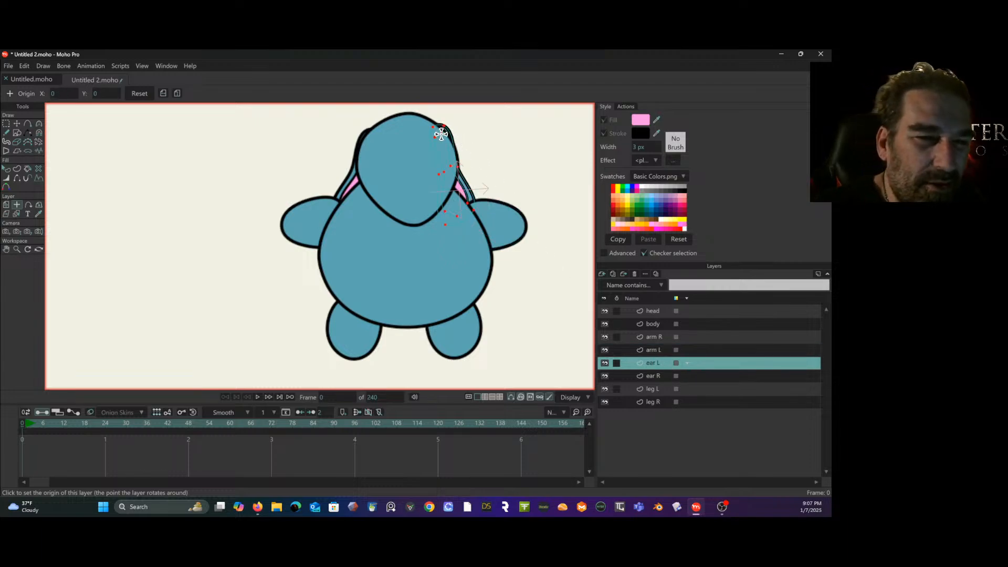
{"action": "left_click", "coordinate": [441, 135]}
{"action": "left_click", "coordinate": [659, 375]}
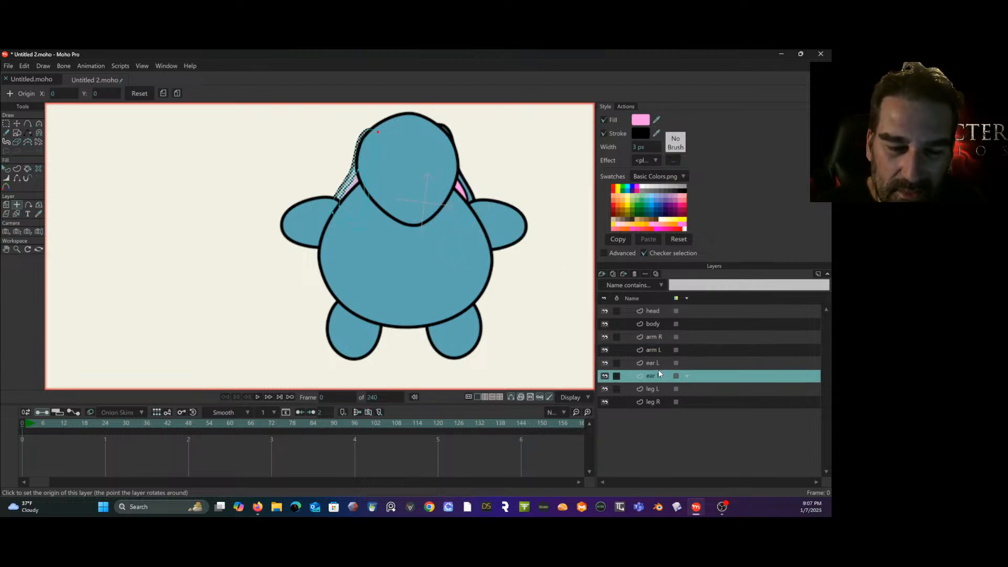
{"action": "left_click", "coordinate": [371, 136]}
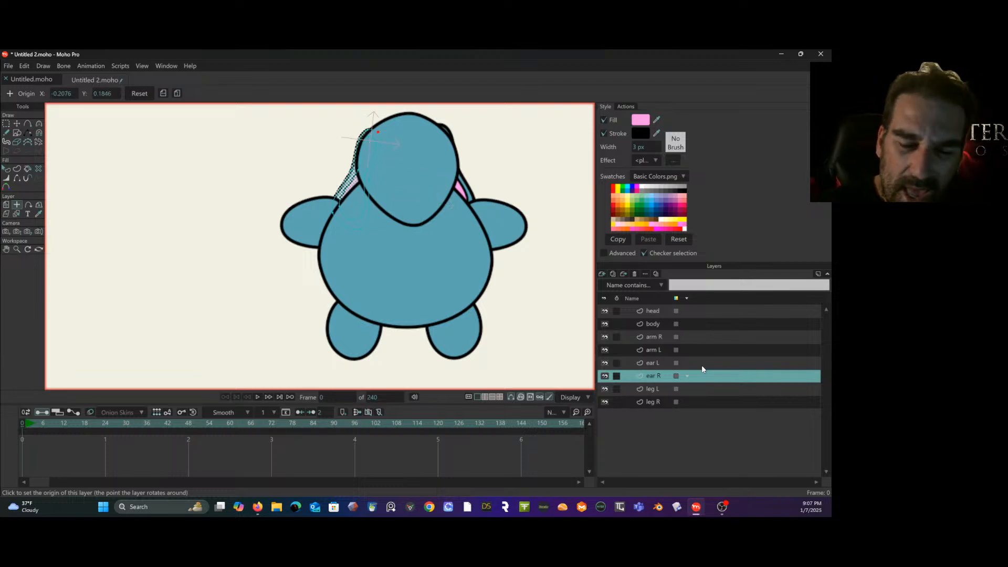
{"action": "left_click", "coordinate": [660, 388]}
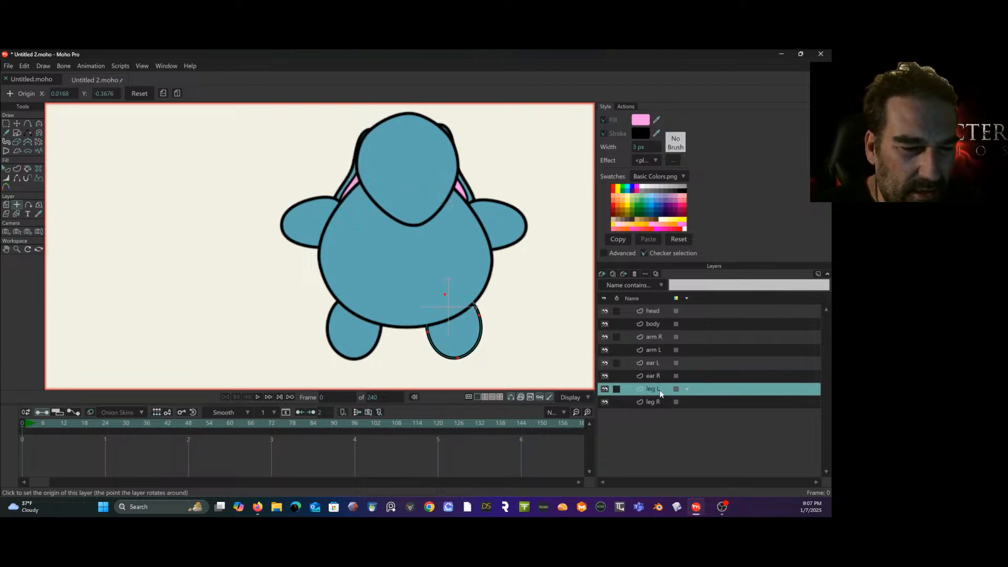
{"action": "left_click", "coordinate": [663, 402]}
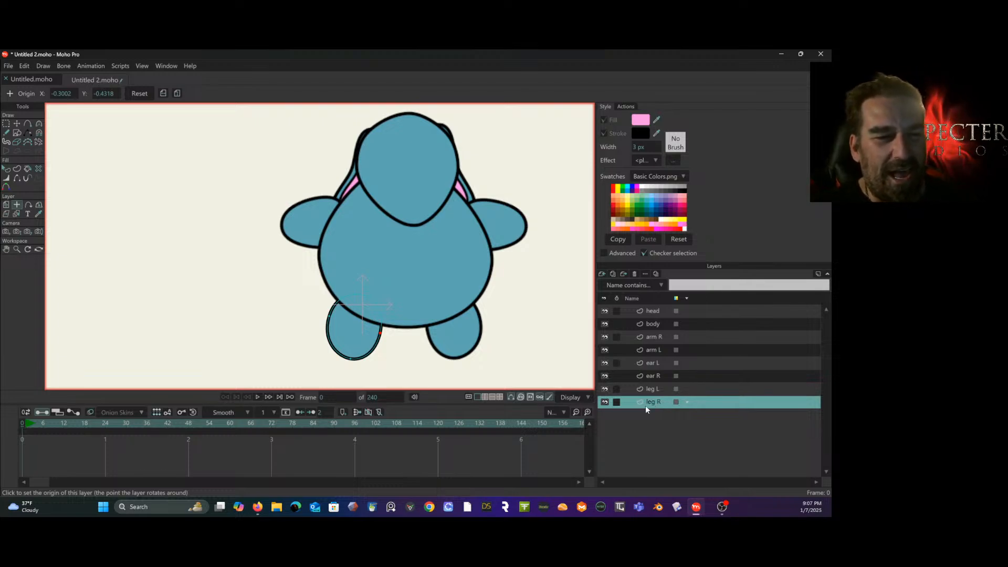
- Add a new vector layer above the head layer and name it eye L
{"action": "left_click", "coordinate": [665, 311]}
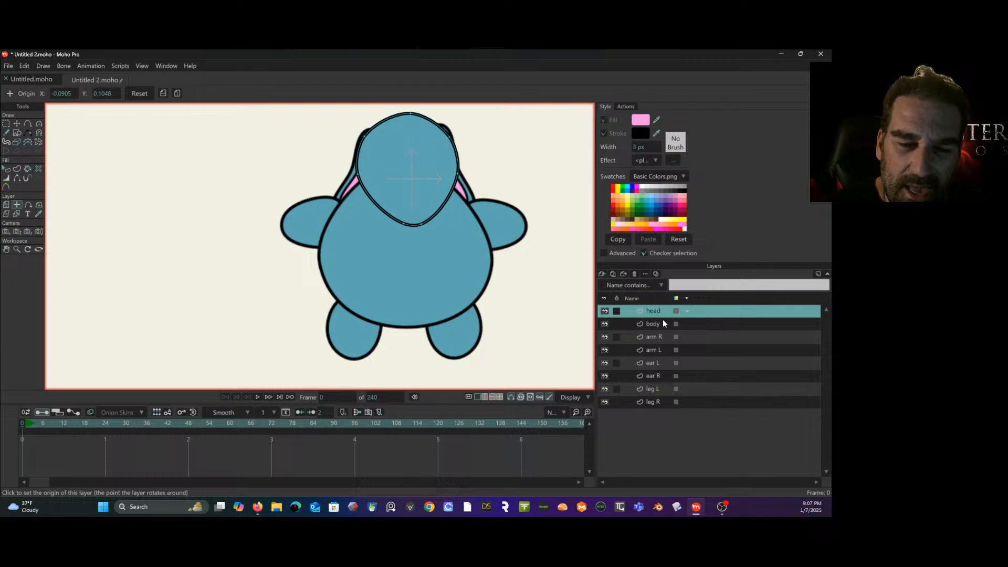
{"action": "left_click", "coordinate": [601, 274]}
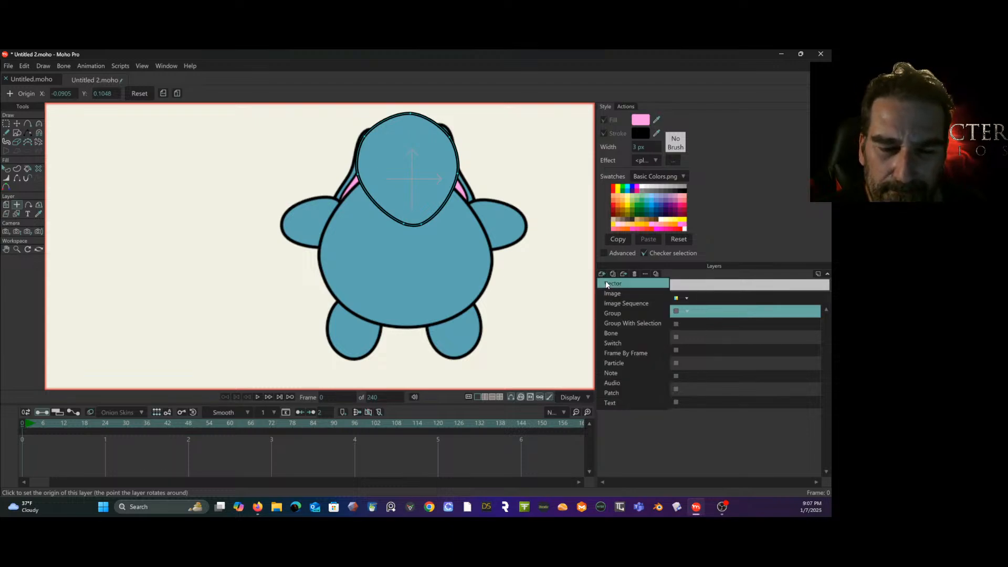
{"action": "left_click", "coordinate": [607, 283]}
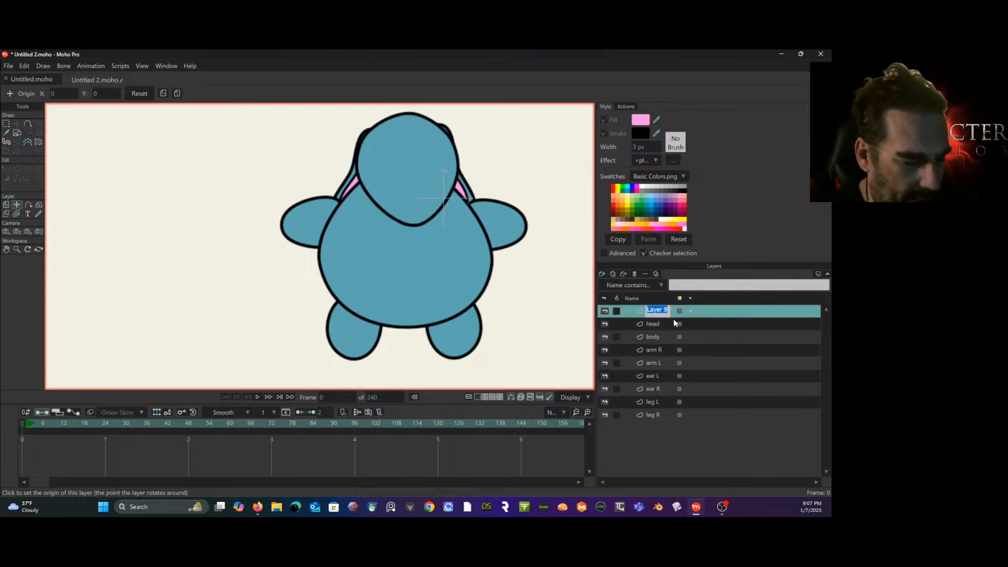
{"action": "type", "text": "eye L"}
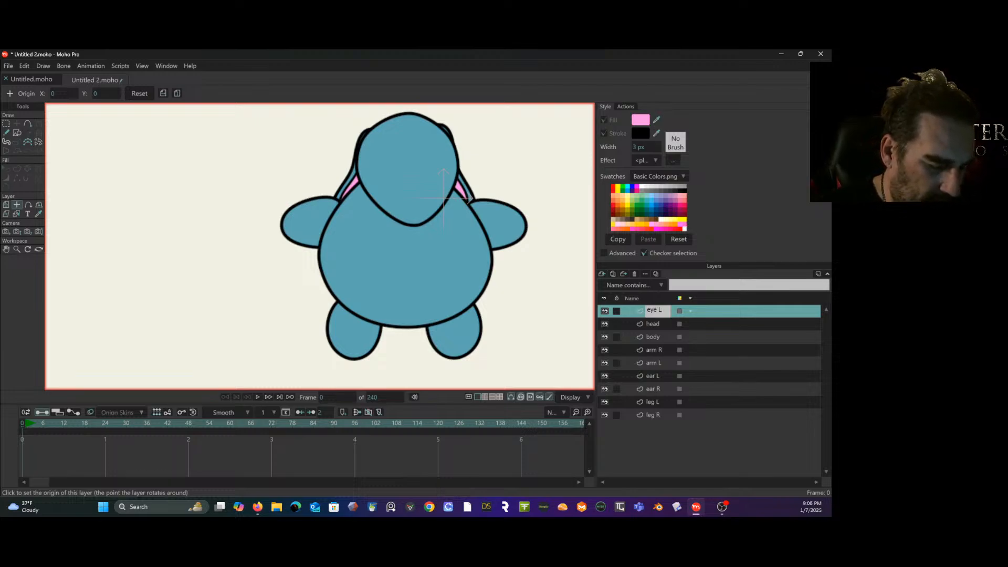
{"action": "key", "text": "Return"}
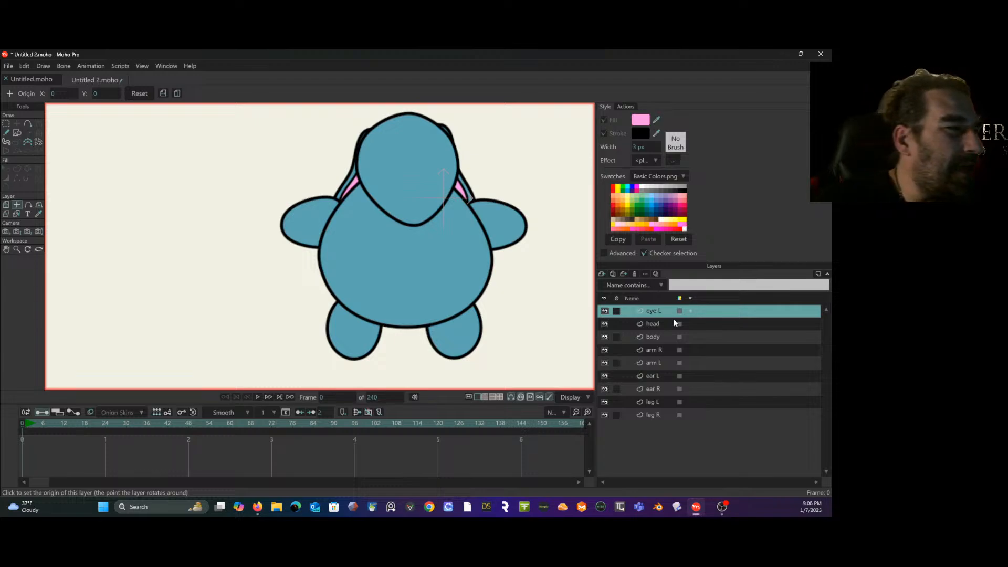
- Draw a small filled circle for the eye on the eye L layer, just right of the head's centre
{"action": "left_click", "coordinate": [17, 133]}
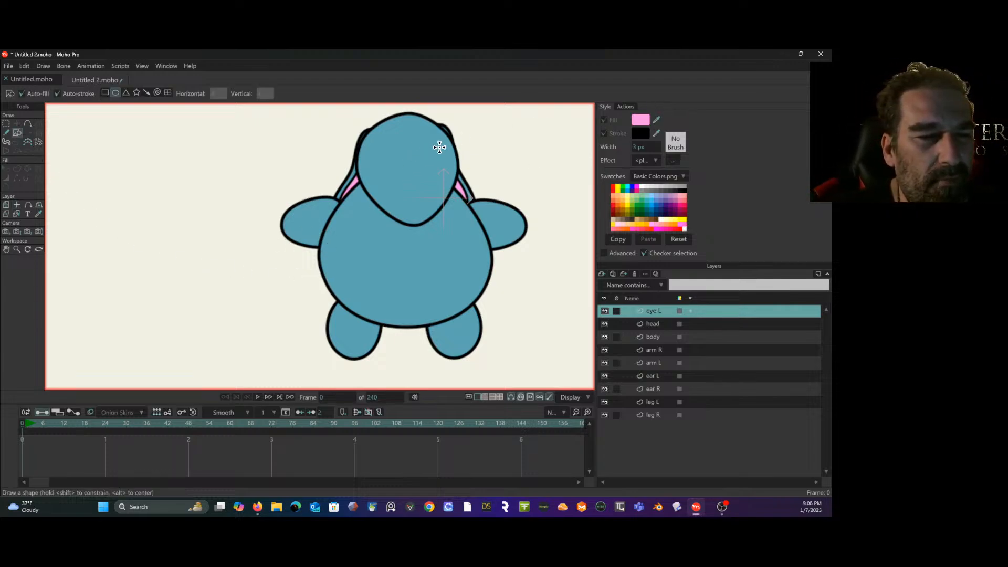
{"action": "scroll", "coordinate": [447, 142], "scroll_direction": "up", "scroll_amount": 4}
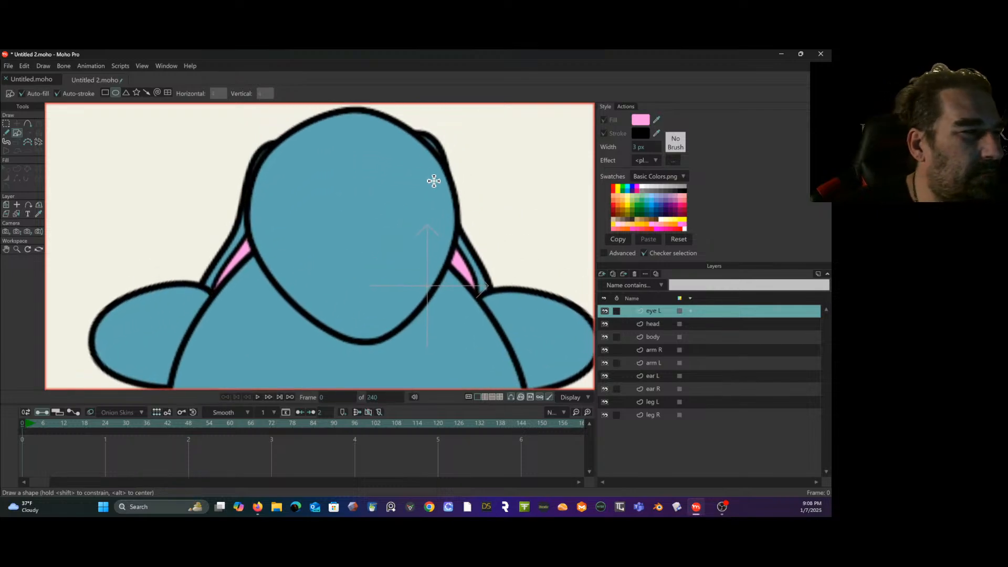
{"action": "left_click_drag", "start_coordinate": [389, 206], "coordinate": [414, 219]}
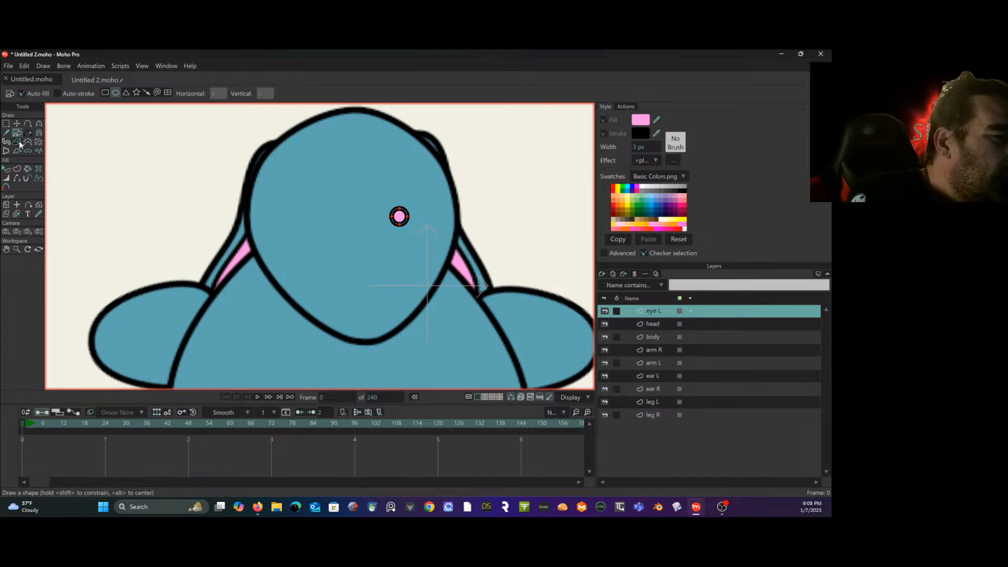
- Turn off the eye circle's stroke and set its fill colour to black
{"action": "left_click", "coordinate": [6, 168]}
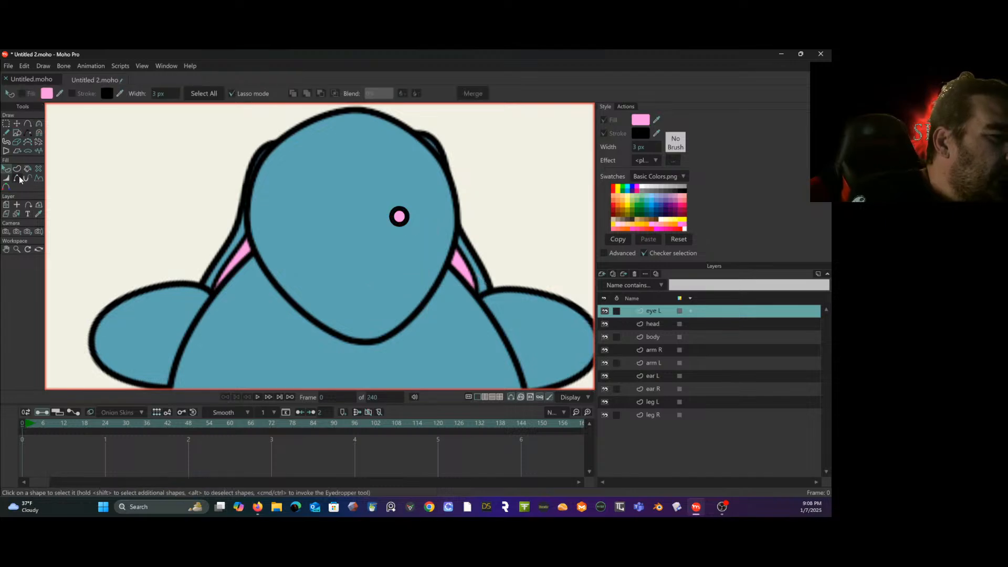
{"action": "left_click", "coordinate": [400, 215]}
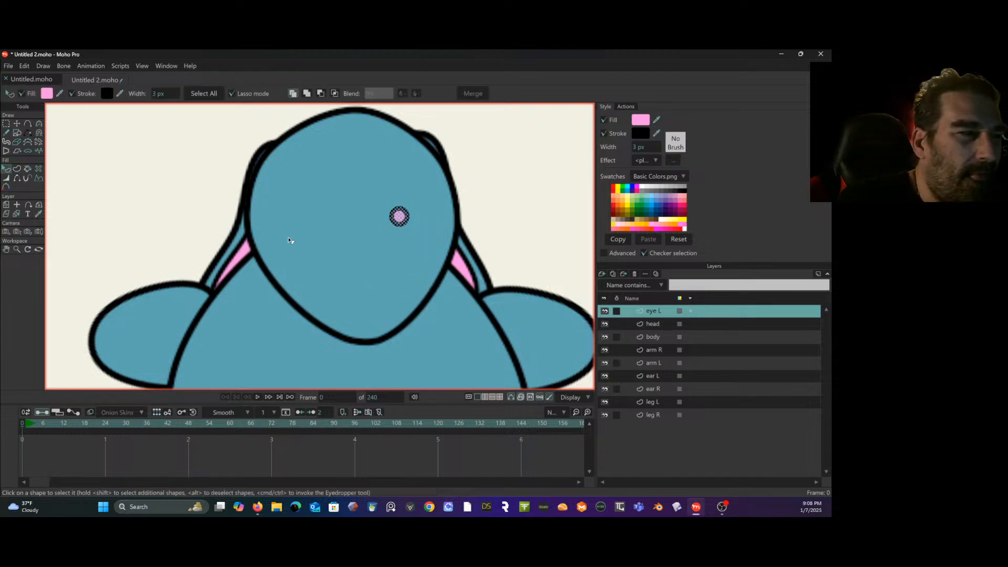
{"action": "left_click", "coordinate": [72, 93]}
{"action": "left_click", "coordinate": [47, 94]}
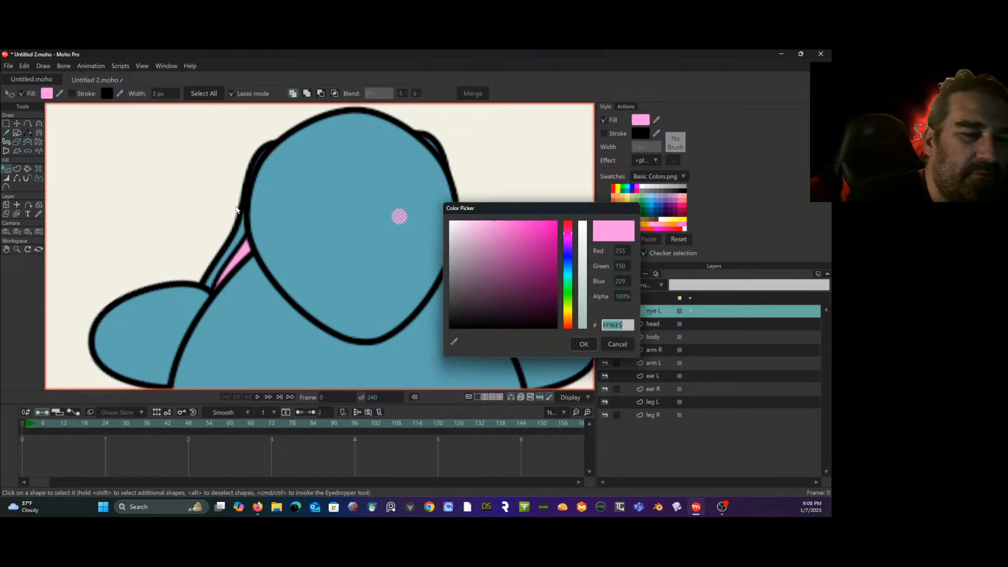
{"action": "left_click_drag", "start_coordinate": [473, 230], "coordinate": [430, 376]}
{"action": "left_click", "coordinate": [583, 344]}
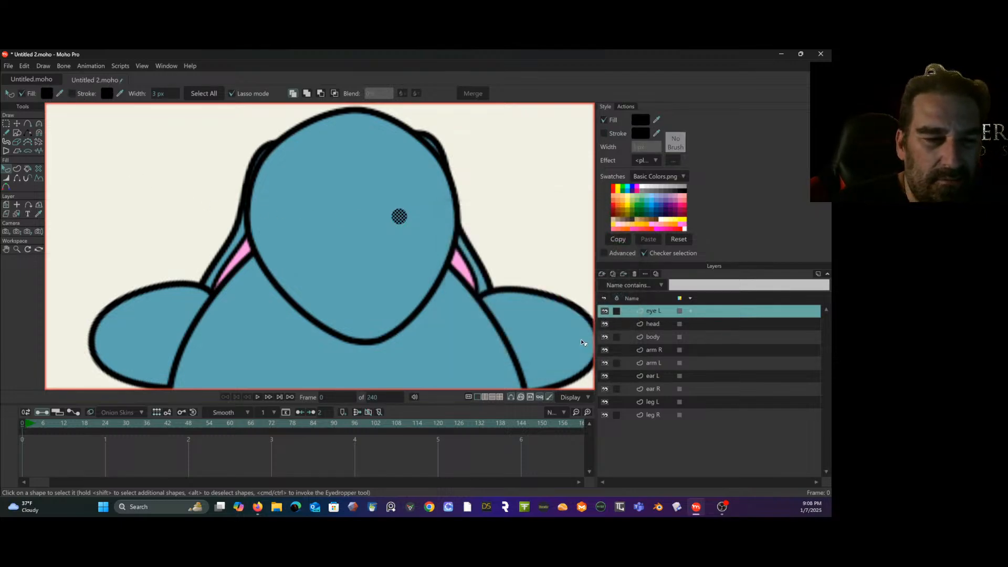
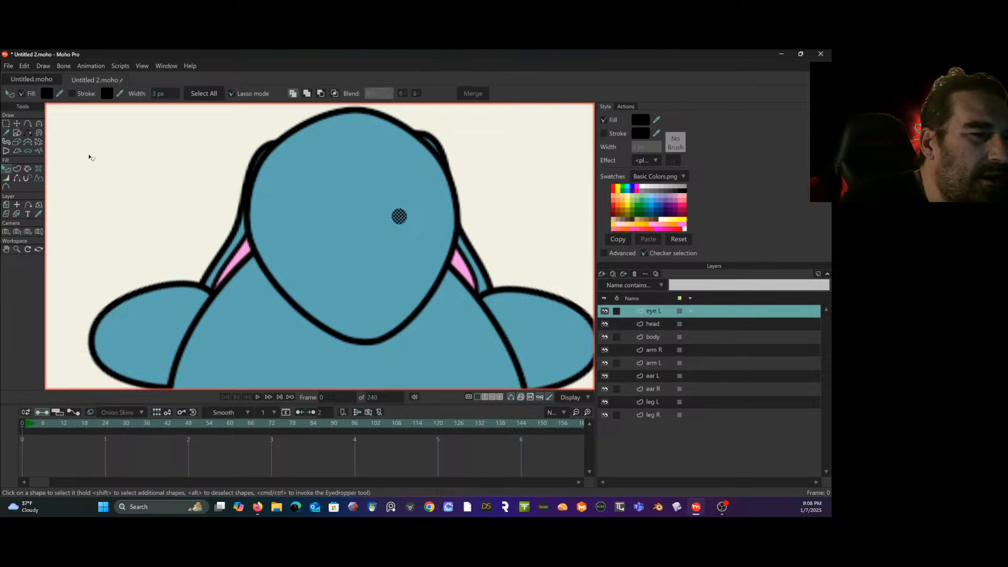
- Nudge the black eye circle towards the head's centre, place a copy level with it on the head's other side, and cut the copy
{"action": "left_click", "coordinate": [16, 123]}
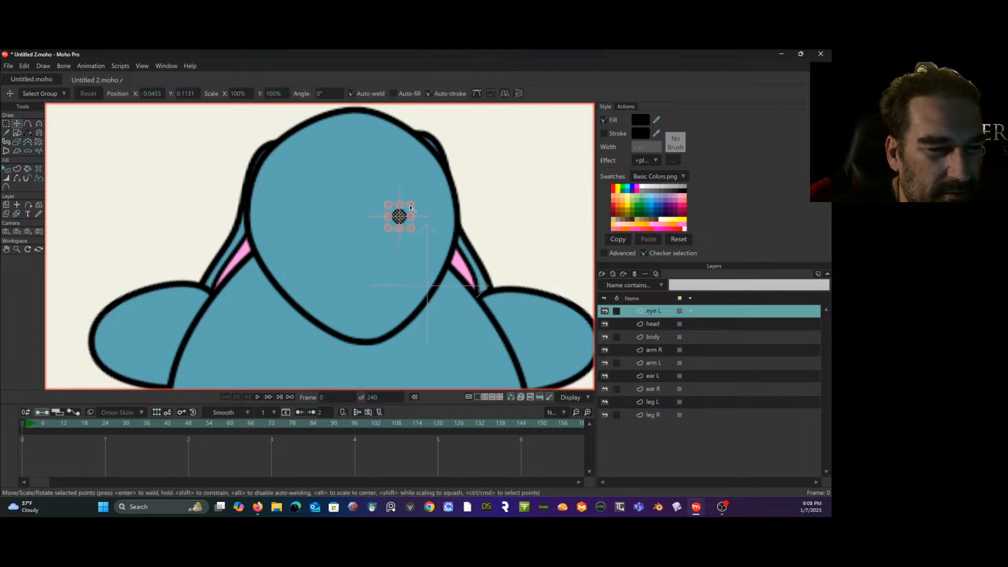
{"action": "mouse_move", "coordinate": [412, 206]}
{"action": "left_mouse_down"}
{"action": "mouse_move", "coordinate": [423, 201]}
{"action": "mouse_move", "coordinate": [402, 211]}
{"action": "left_mouse_up"}
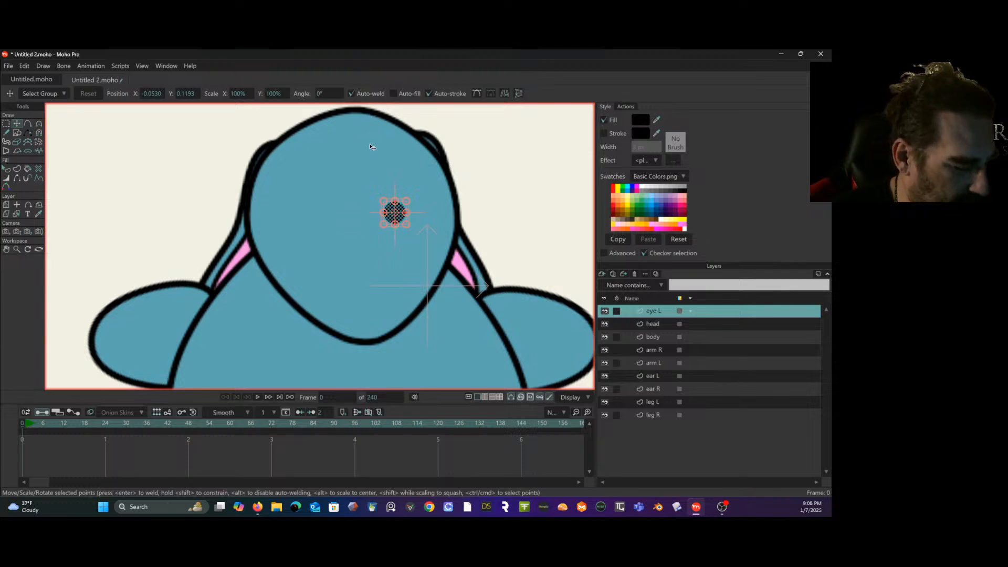
{"action": "left_click", "coordinate": [641, 312]}
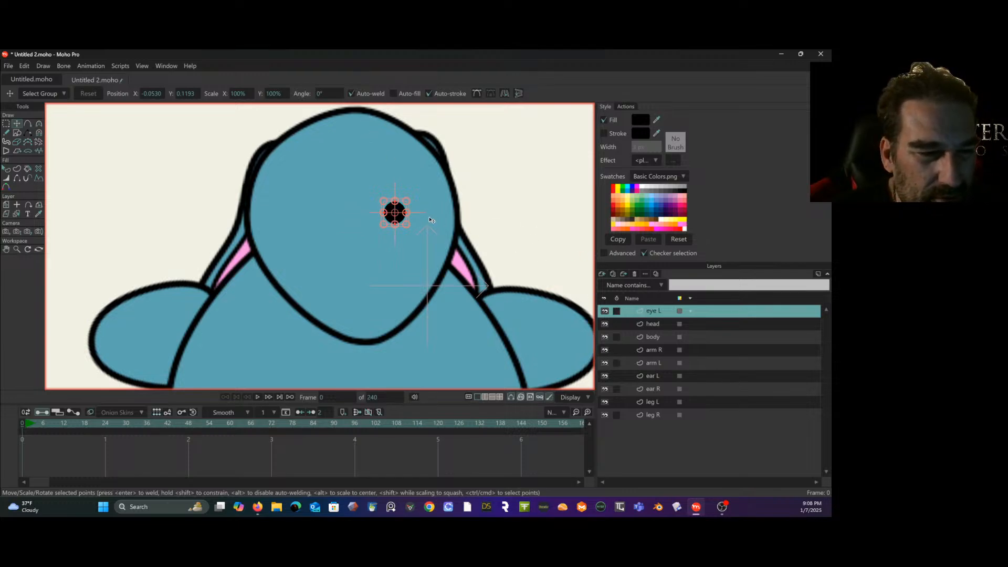
{"action": "left_click_drag", "start_coordinate": [399, 207], "coordinate": [334, 207]}
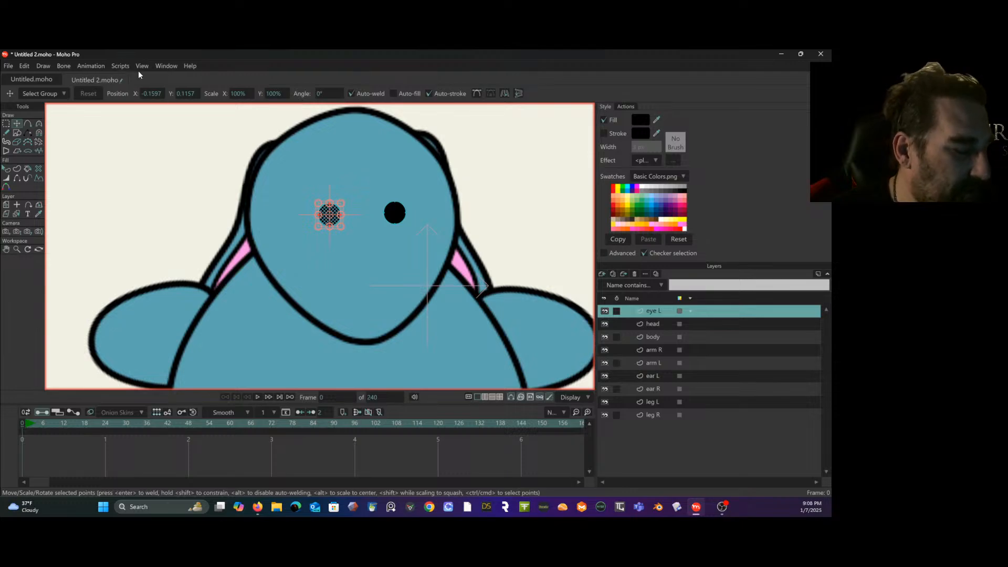
{"action": "key", "text": "ctrl+z"}
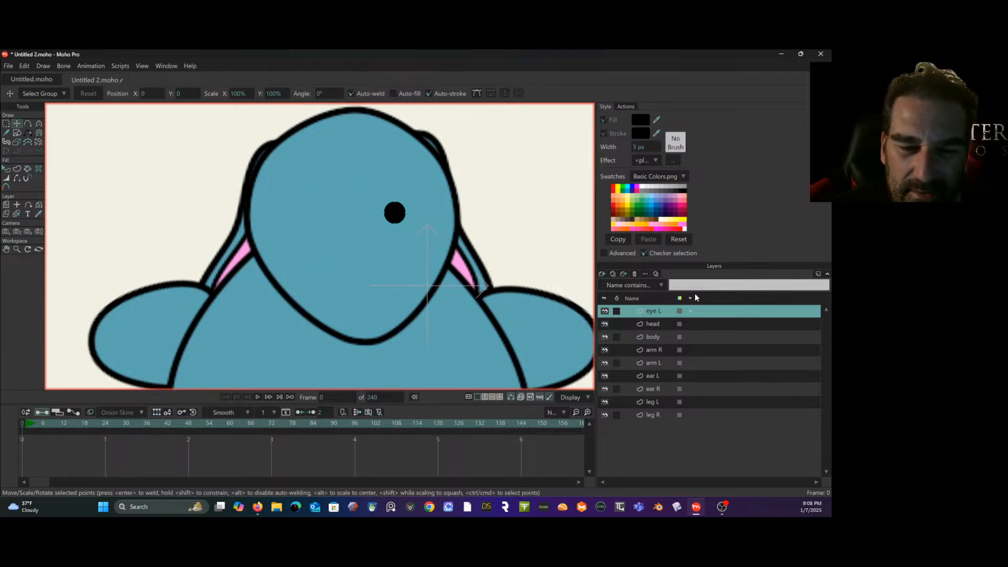
- Add a new vector layer above the eye L layer and name it eye R
{"action": "left_click", "coordinate": [601, 274]}
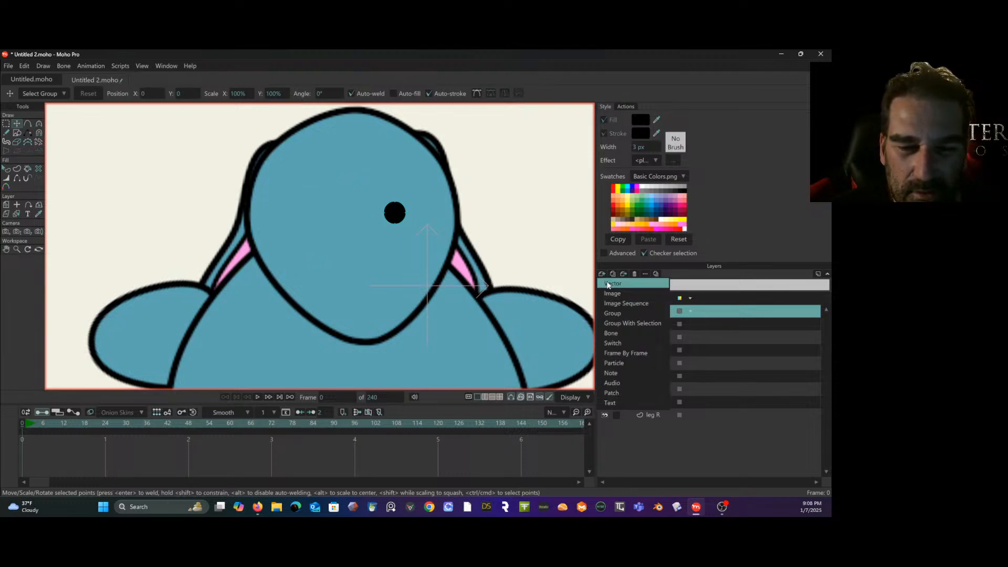
{"action": "left_click", "coordinate": [610, 286]}
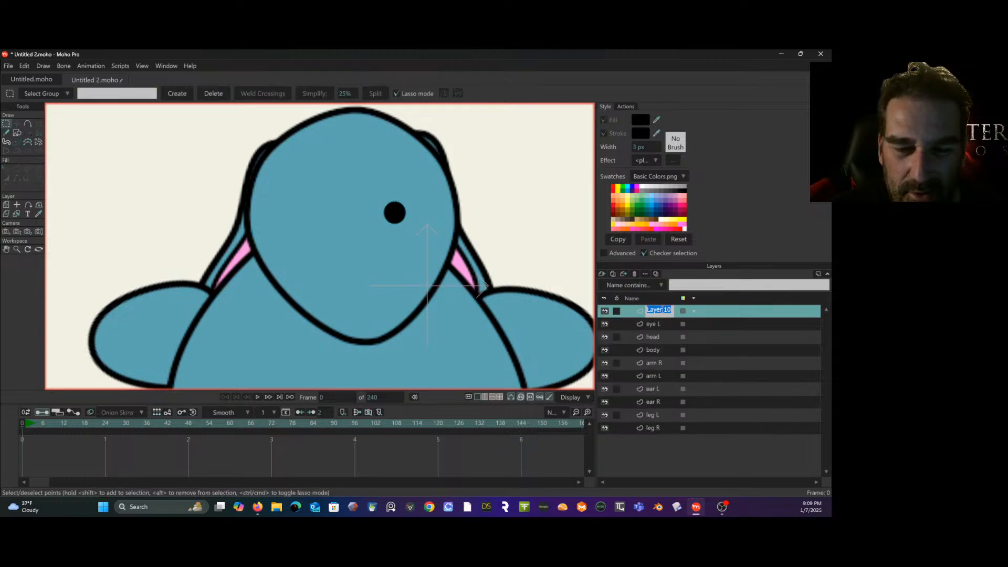
{"action": "type", "text": "eye"}
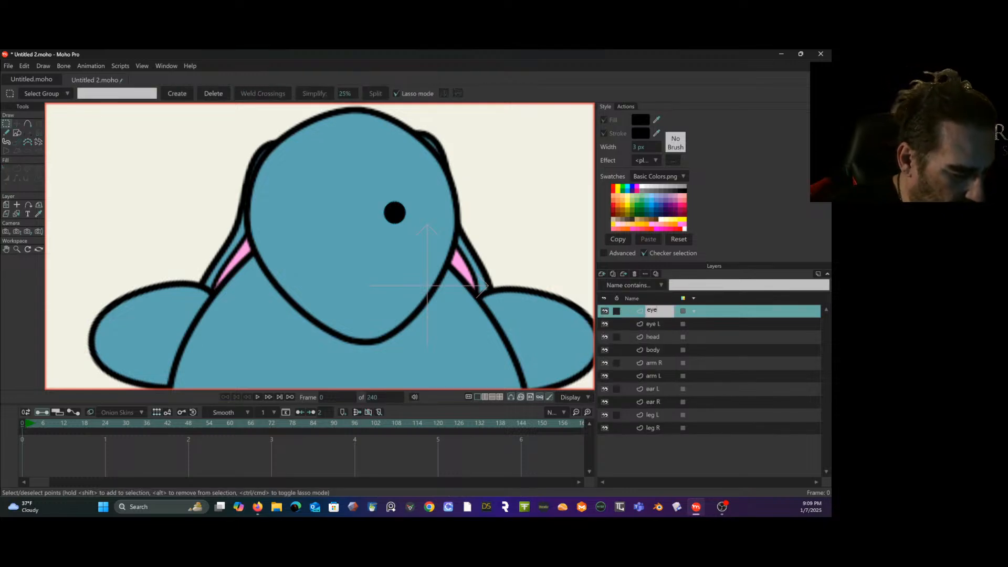
{"action": "type", "text": " R"}
{"action": "key", "text": "Return"}
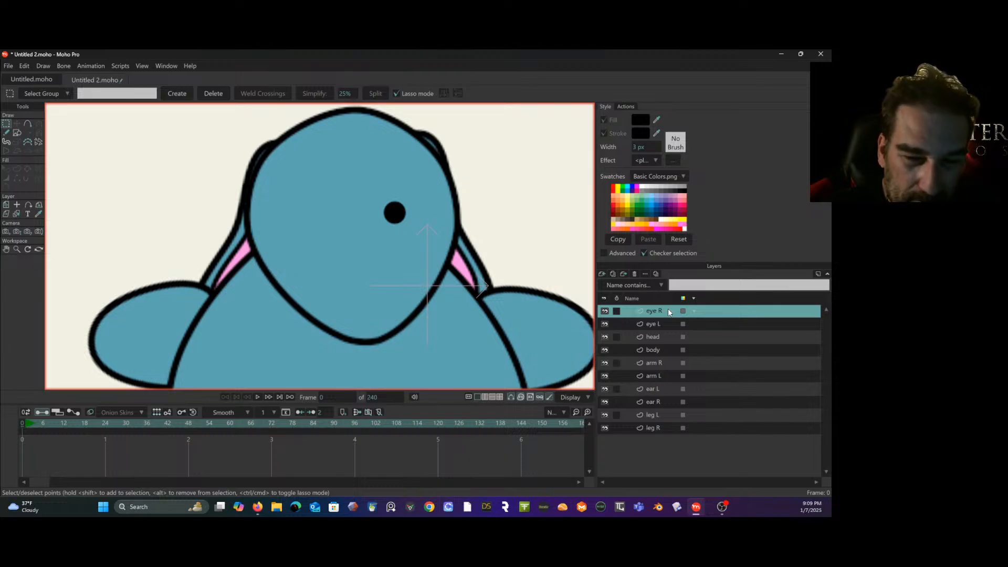
- Paste the cut eye circle into the eye R layer and deselect it
{"action": "key", "text": "ctrl+v"}
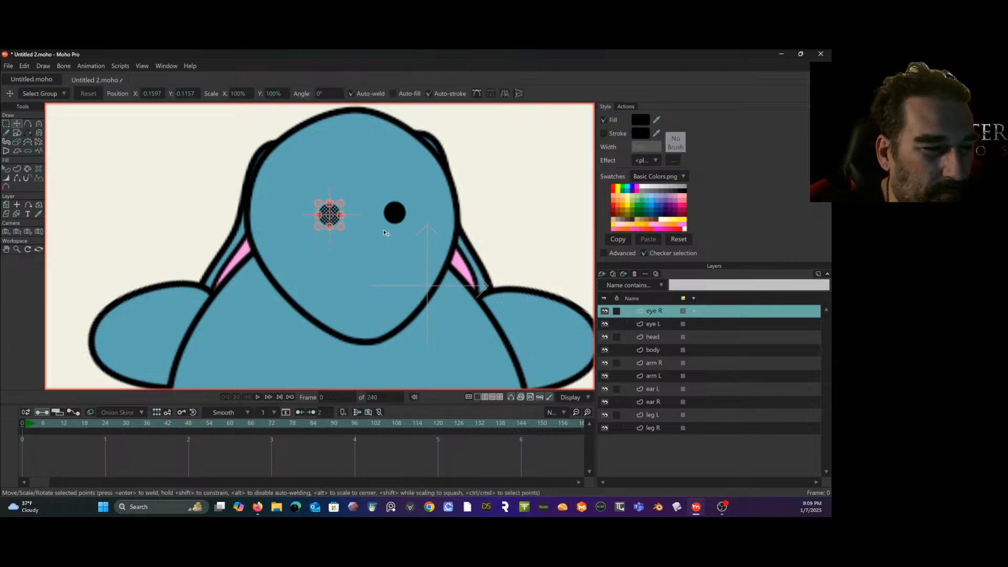
{"action": "left_click", "coordinate": [369, 188]}
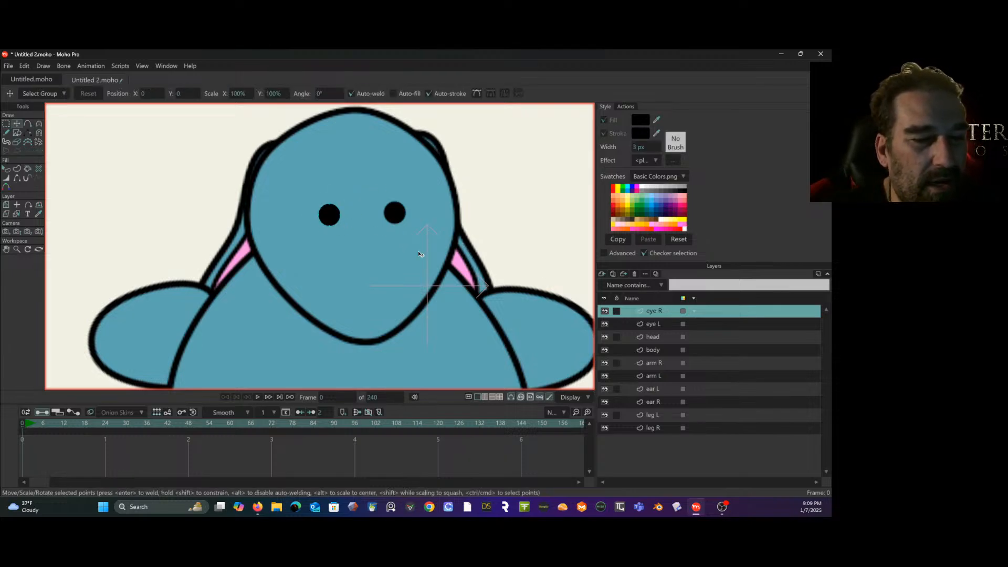
{"action": "scroll", "coordinate": [453, 231], "scroll_direction": "down", "scroll_amount": 5}
{"action": "scroll", "coordinate": [455, 228], "scroll_direction": "up", "scroll_amount": 4}
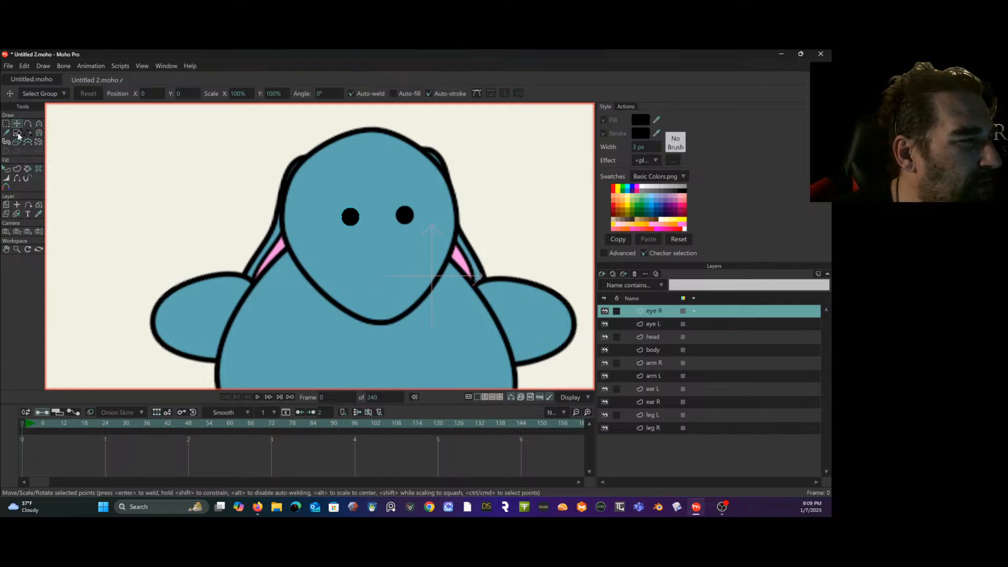
- Add a new vector layer above the eye R layer and name it nose
{"action": "left_click", "coordinate": [603, 277]}
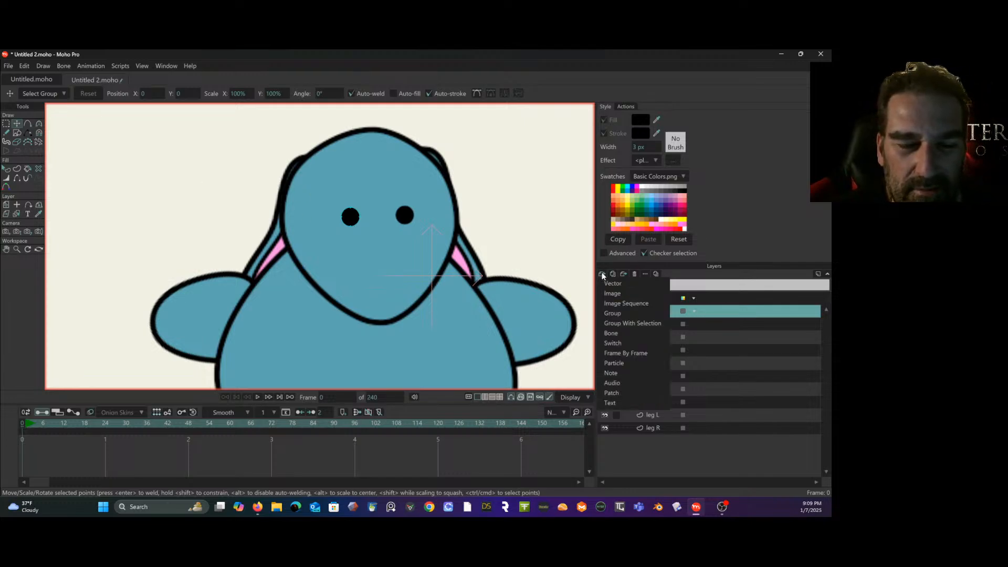
{"action": "left_click", "coordinate": [624, 283]}
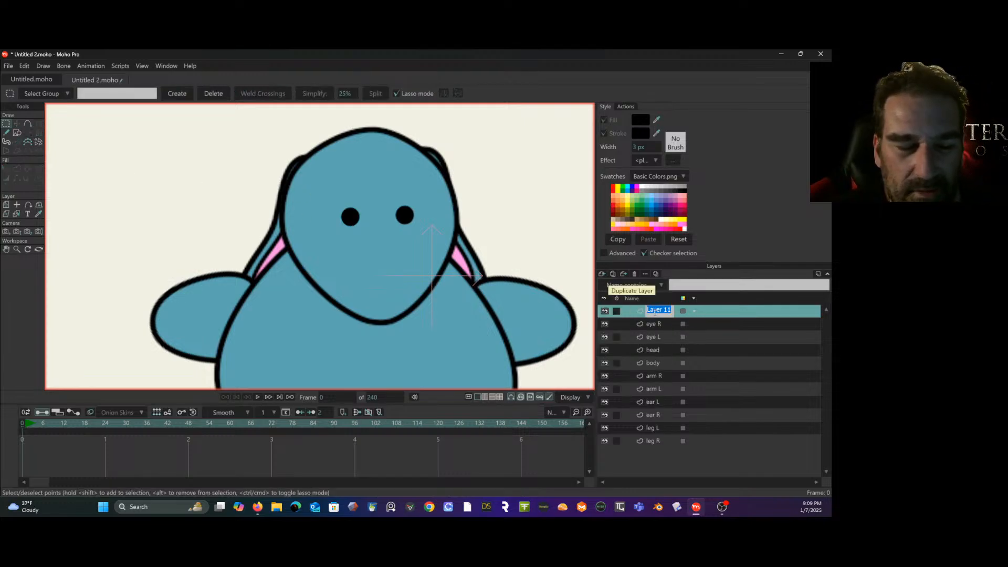
{"action": "type", "text": "nose"}
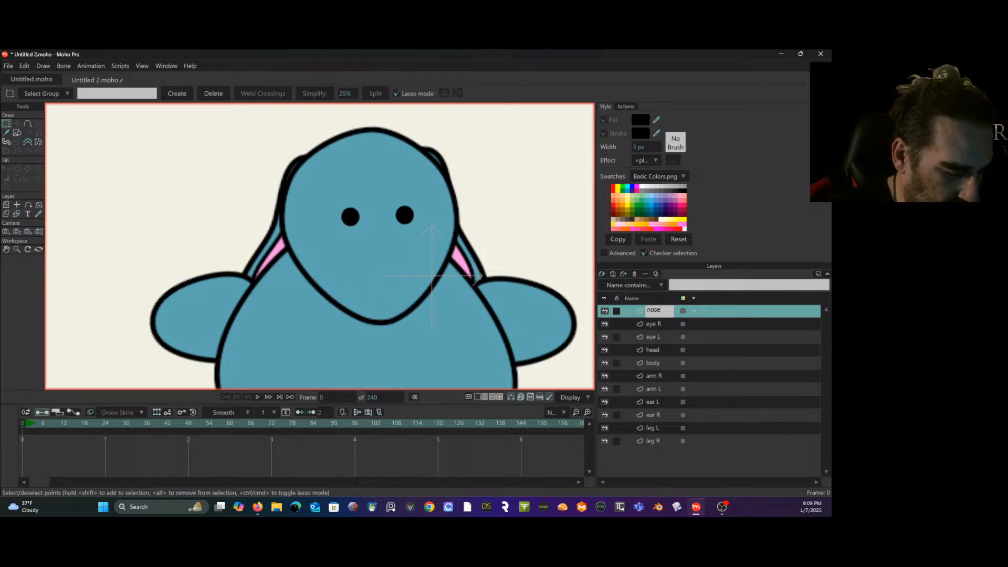
{"action": "key", "text": "Return"}
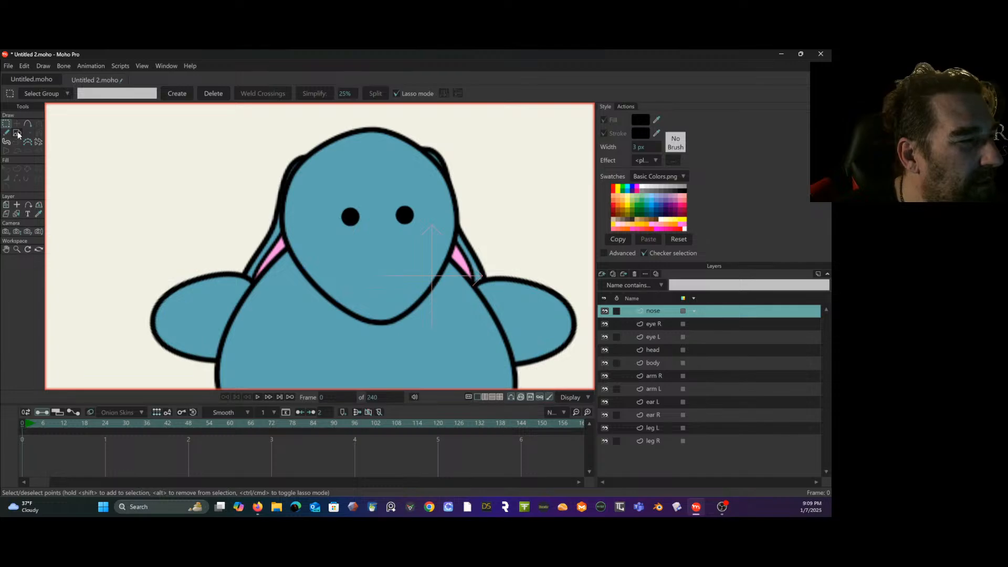
- Draw a small closed oval nose outline with the Add Point tool at the lower tip of the head
{"action": "left_click", "coordinate": [29, 124]}
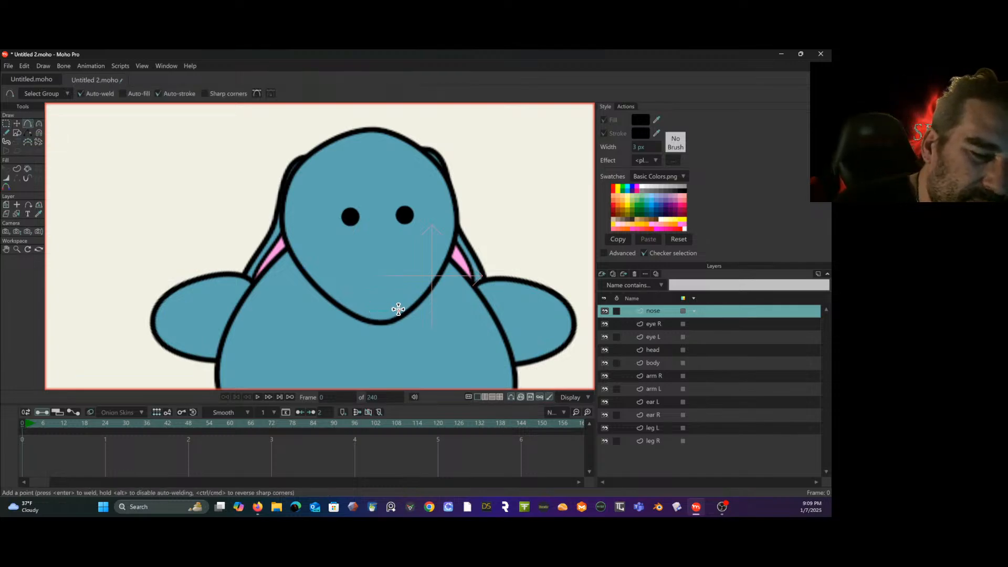
{"action": "left_click", "coordinate": [387, 322]}
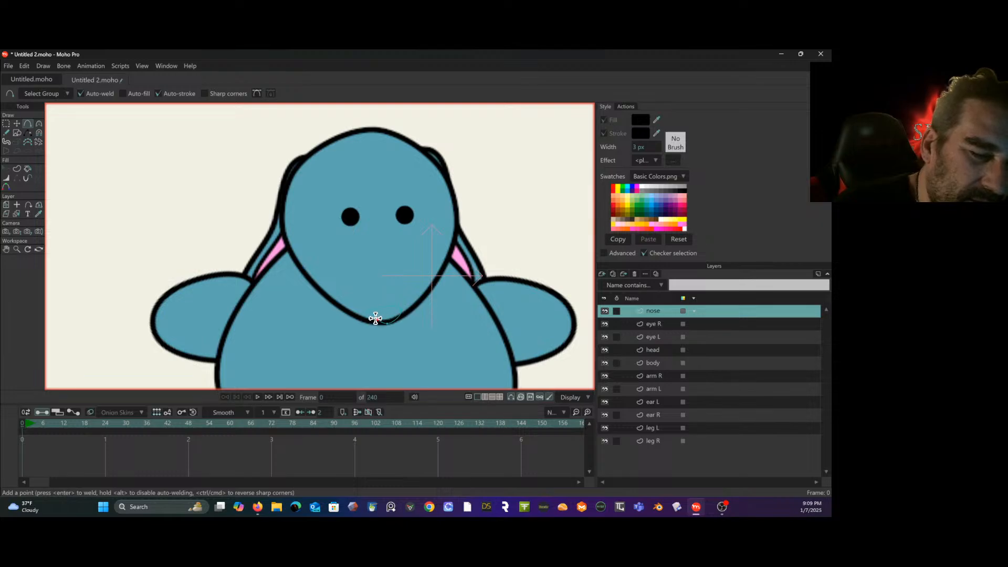
{"action": "left_click", "coordinate": [368, 310]}
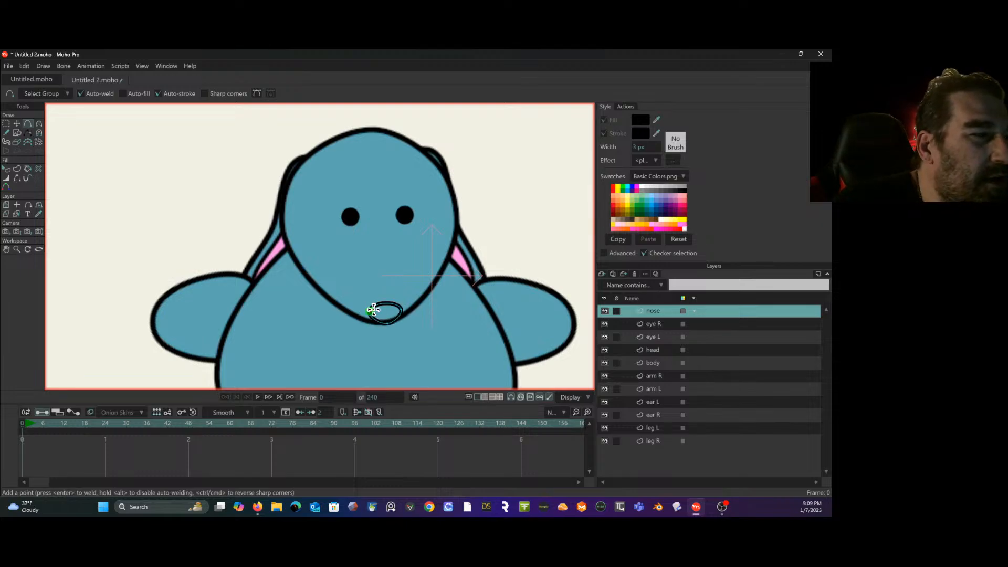
- Create a shape with both fill and stroke from the oval nose outline
{"action": "left_click", "coordinate": [7, 169]}
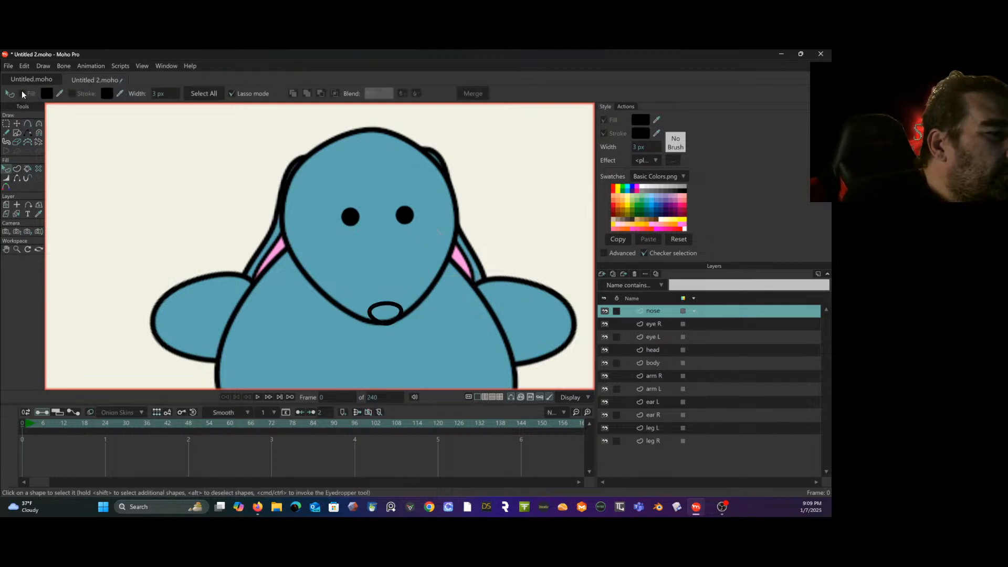
{"action": "left_click", "coordinate": [383, 305]}
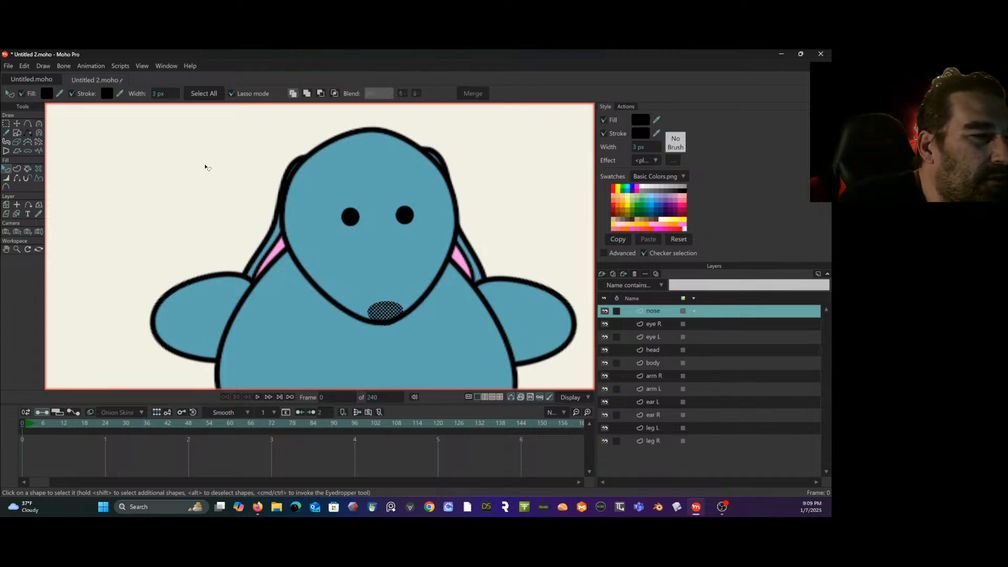
{"action": "left_click", "coordinate": [22, 167]}
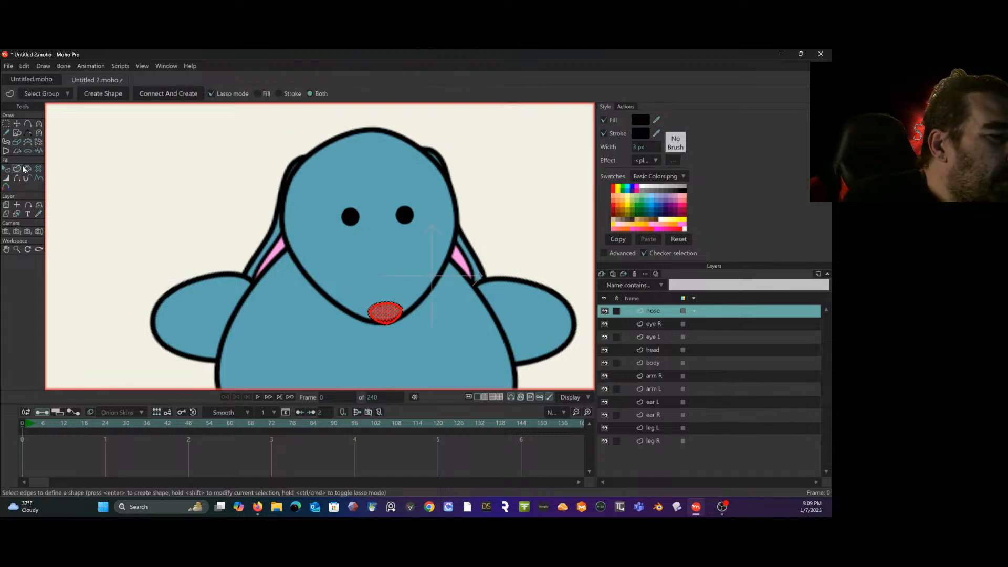
{"action": "left_click", "coordinate": [95, 93]}
- Set the nose shape's fill colour to a light salmon pink
{"action": "left_click", "coordinate": [7, 169]}
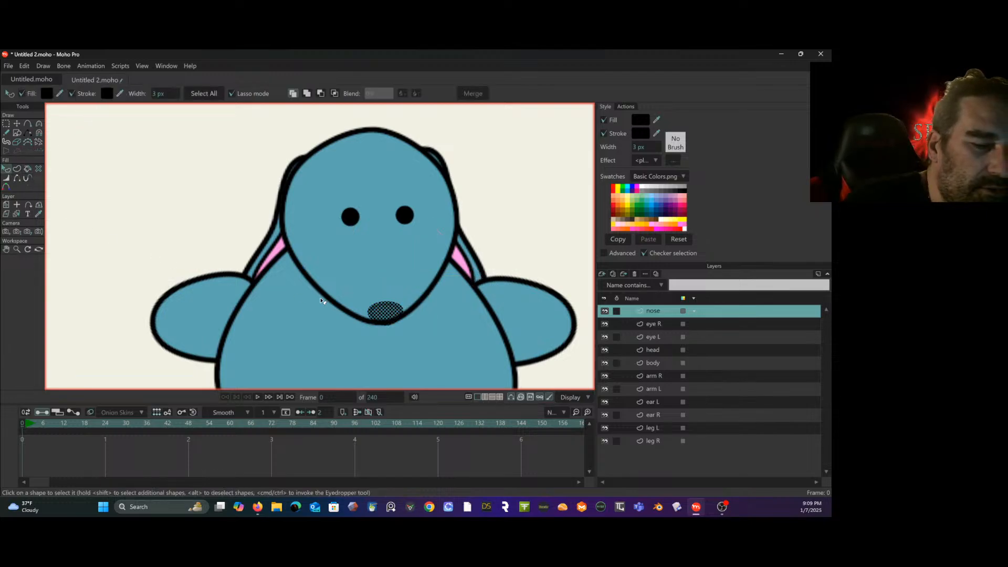
{"action": "left_click", "coordinate": [47, 93]}
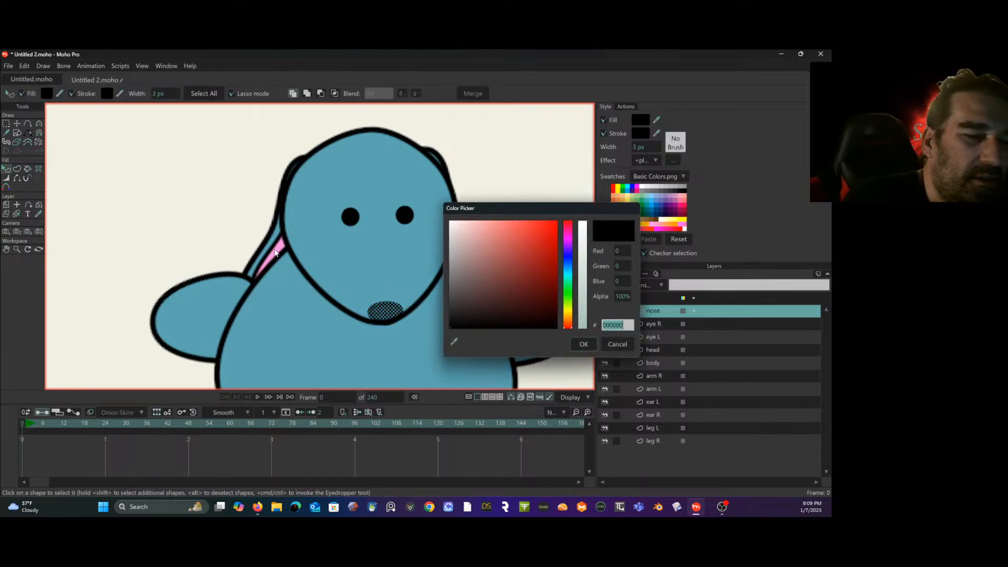
{"action": "left_click_drag", "start_coordinate": [525, 252], "coordinate": [491, 212]}
{"action": "left_click", "coordinate": [573, 344]}
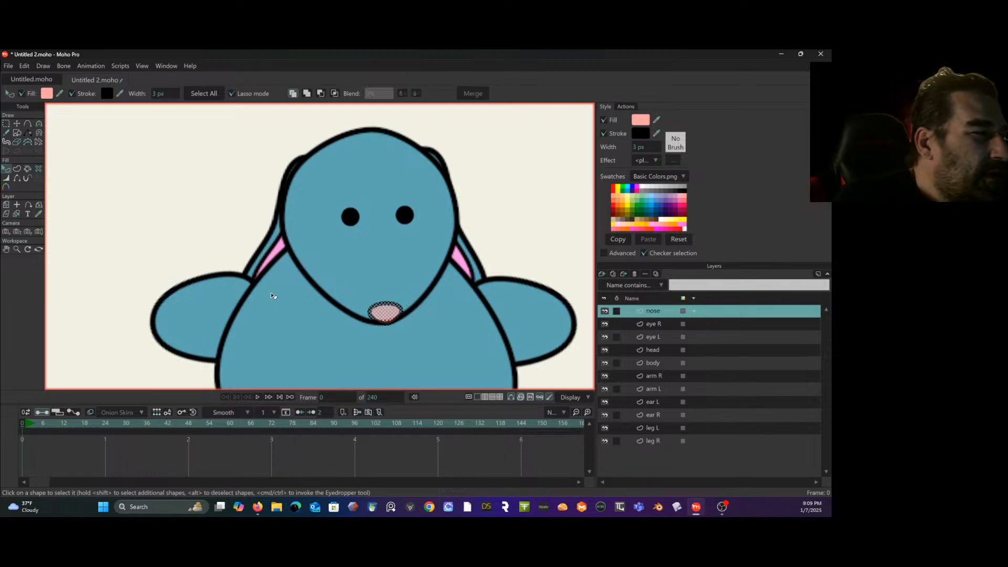
- Draw a short vertical freehand line up the middle of the nose on the nose layer
{"action": "left_click", "coordinate": [7, 124]}
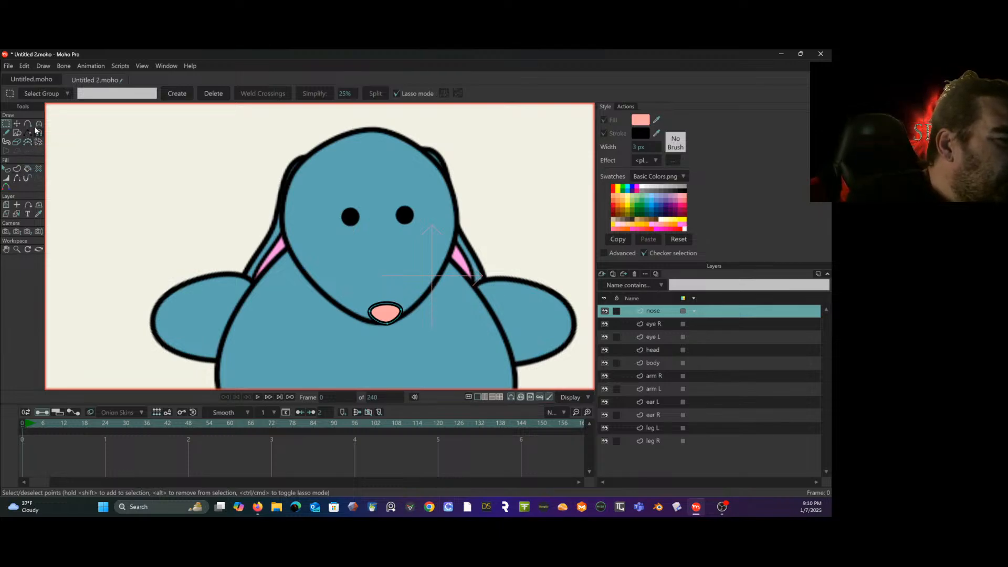
{"action": "left_click", "coordinate": [6, 132]}
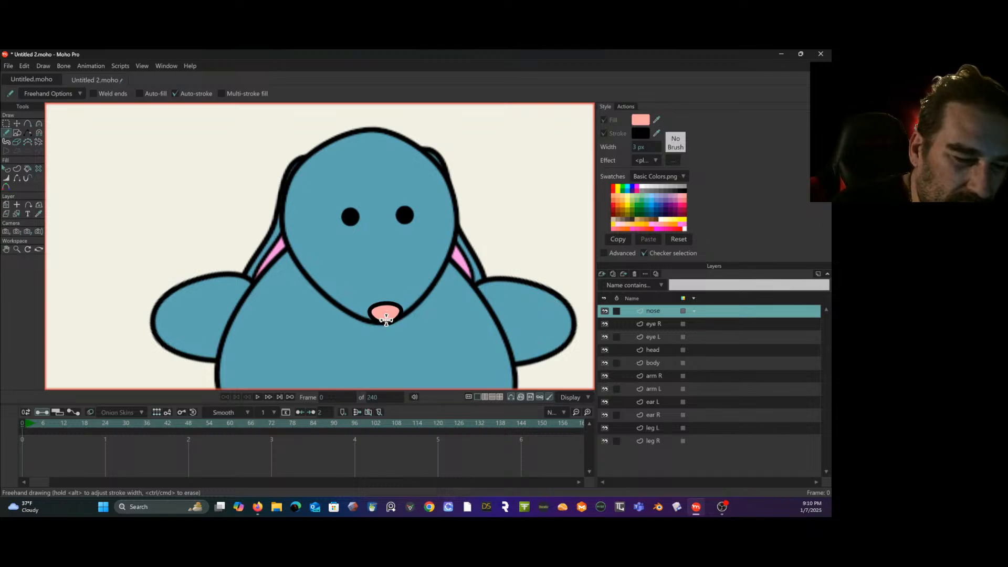
{"action": "left_click_drag", "start_coordinate": [386, 321], "coordinate": [387, 308]}
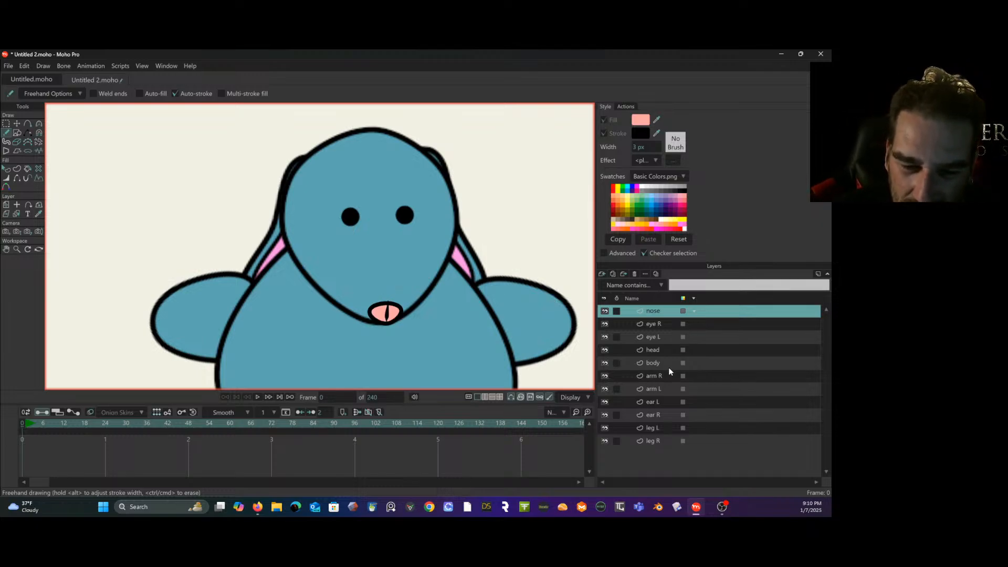
- Check the ear R layer's colour, return to the nose layer, and set the current fill colour to light peach FFCBB6
{"action": "left_click", "coordinate": [666, 414]}
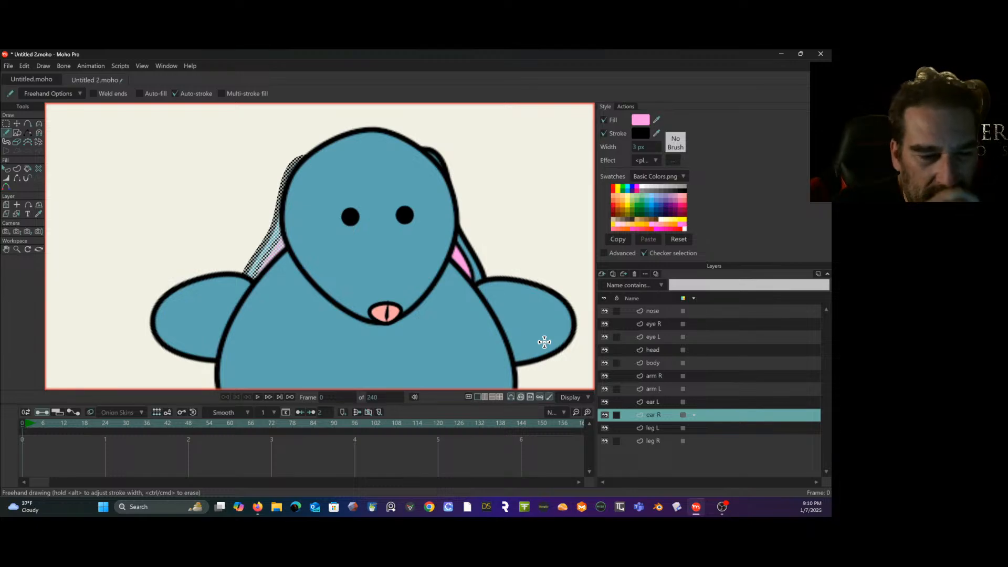
{"action": "left_click", "coordinate": [665, 314]}
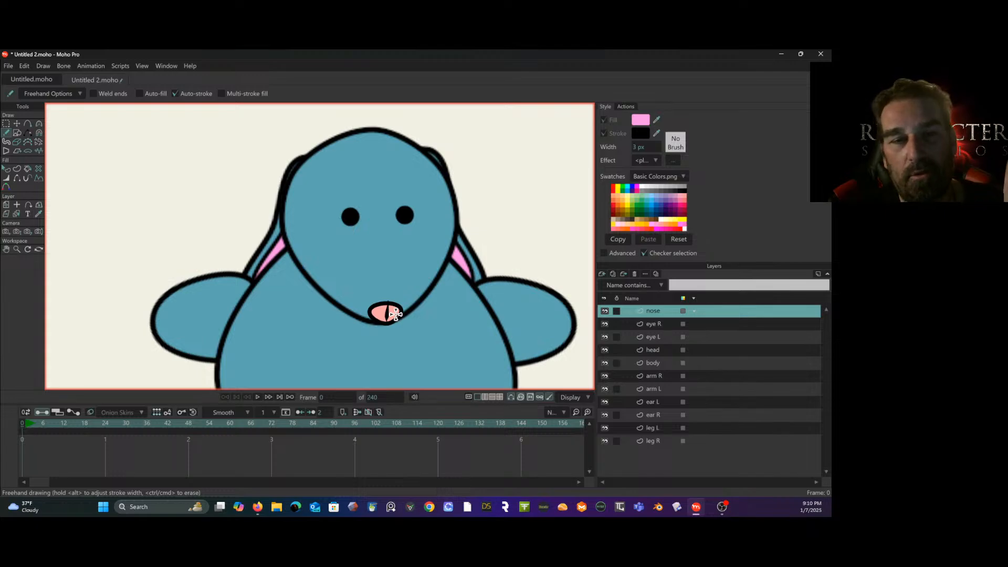
{"action": "left_click", "coordinate": [645, 120]}
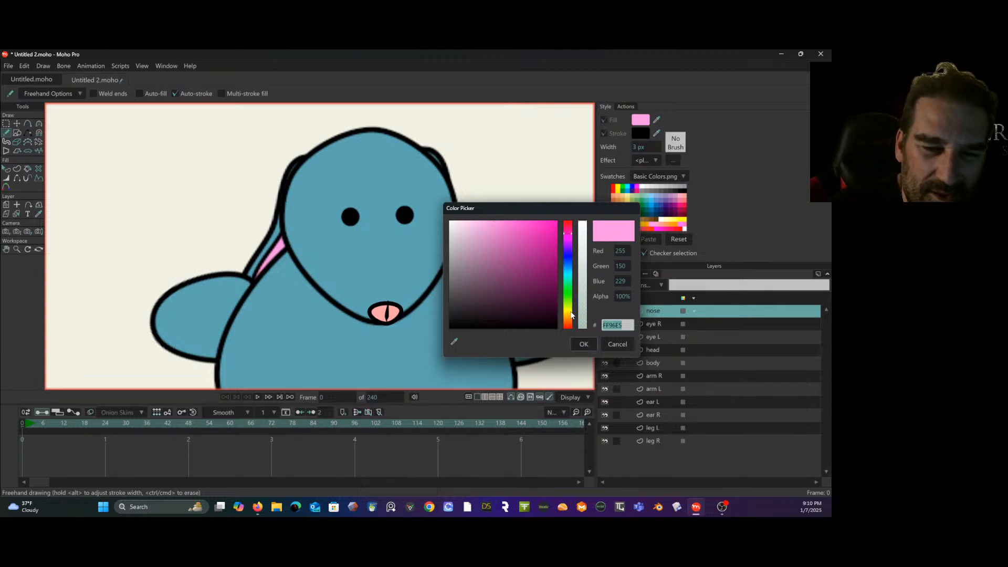
{"action": "type", "text": "FFB6ED"}
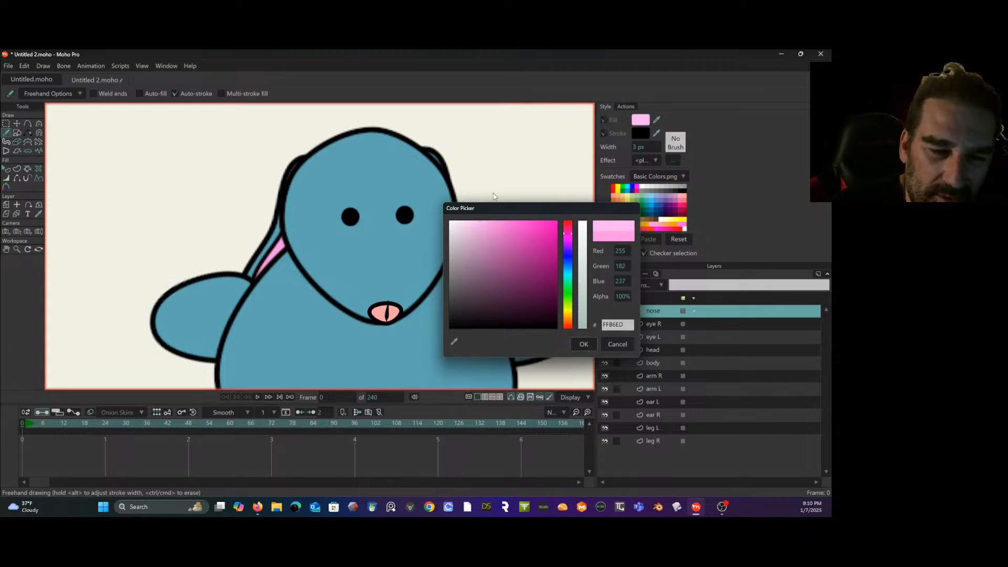
{"action": "left_click_drag", "start_coordinate": [568, 318], "coordinate": [570, 326]}
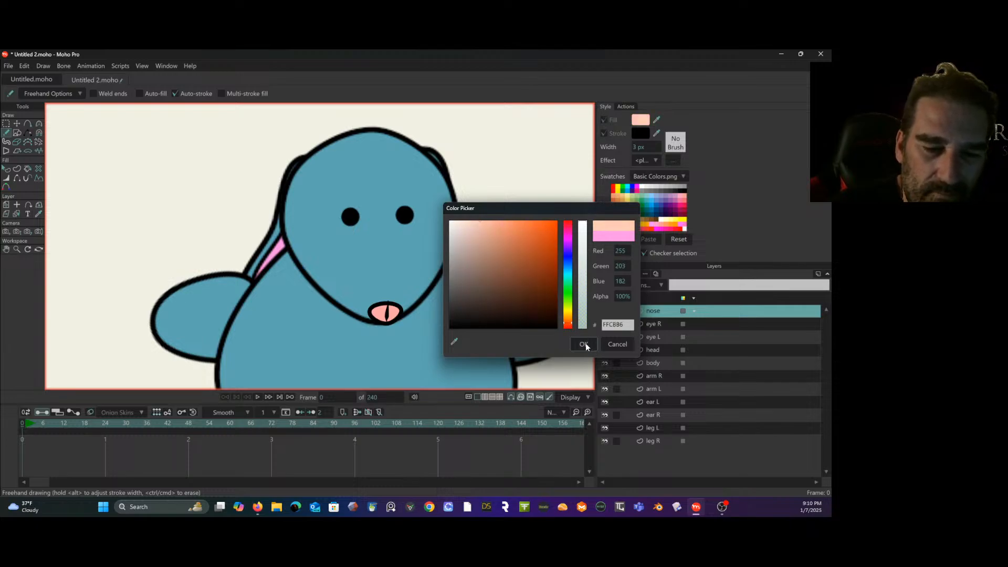
{"action": "left_click", "coordinate": [583, 343]}
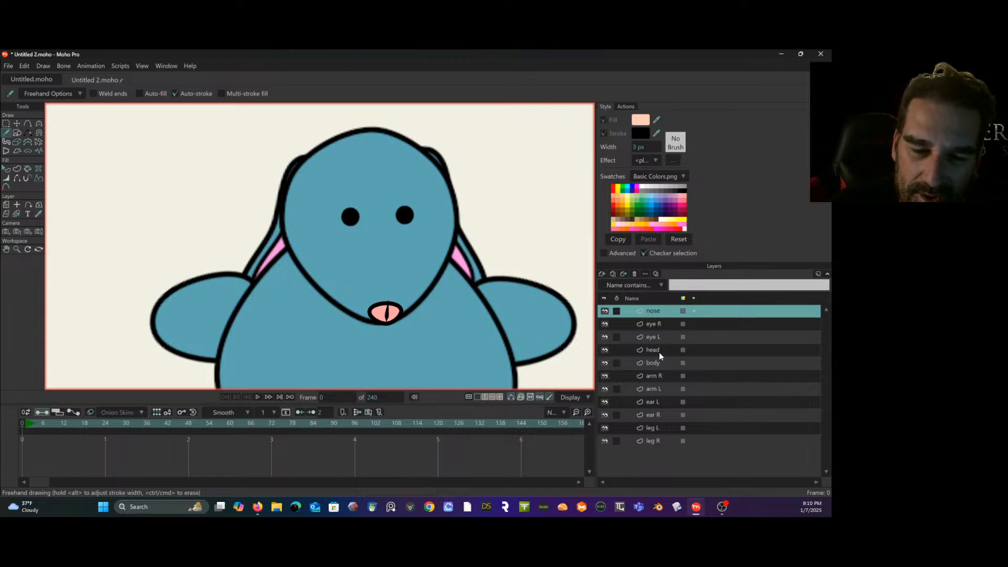
- Select the pink inner-ear shape on the ear L layer, undoing the stray freehand mark
{"action": "left_click", "coordinate": [659, 401]}
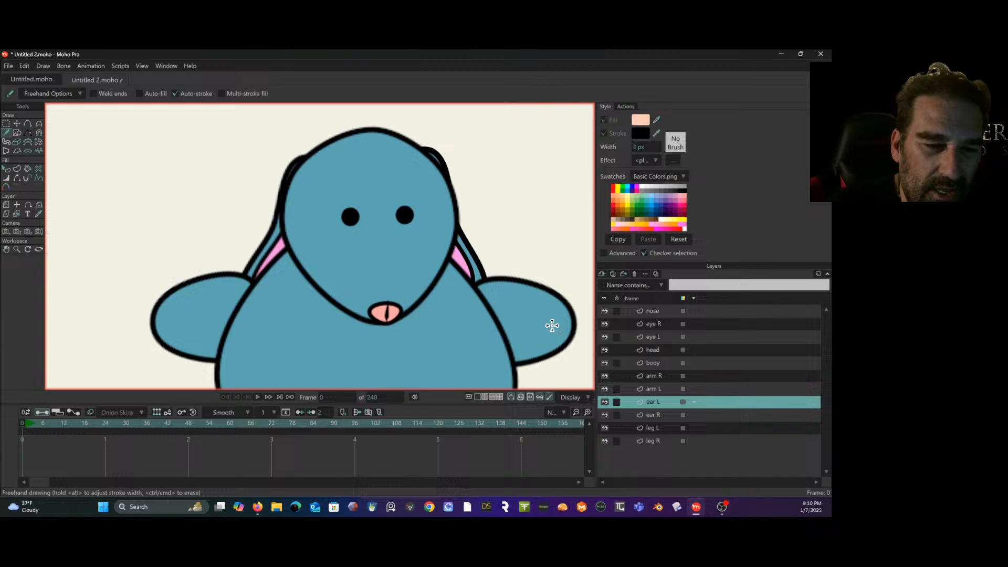
{"action": "left_click", "coordinate": [461, 258]}
{"action": "key", "text": "ctrl+z"}
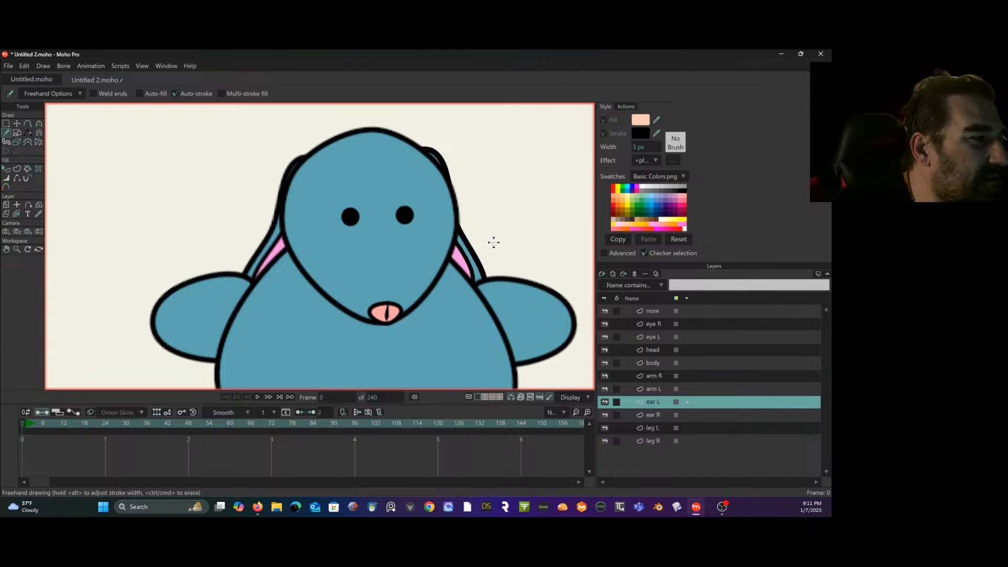
{"action": "left_click", "coordinate": [7, 168]}
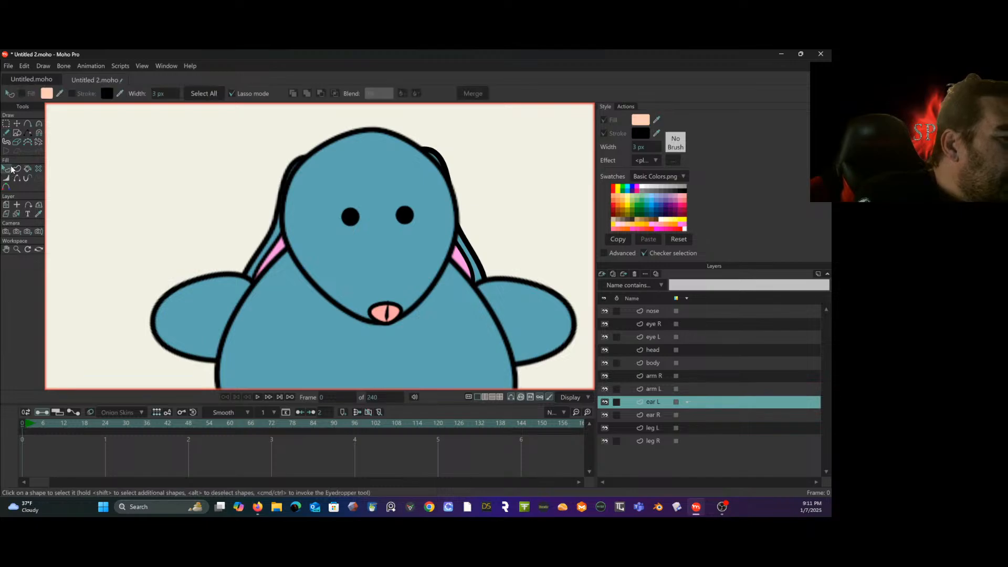
{"action": "left_click", "coordinate": [458, 258]}
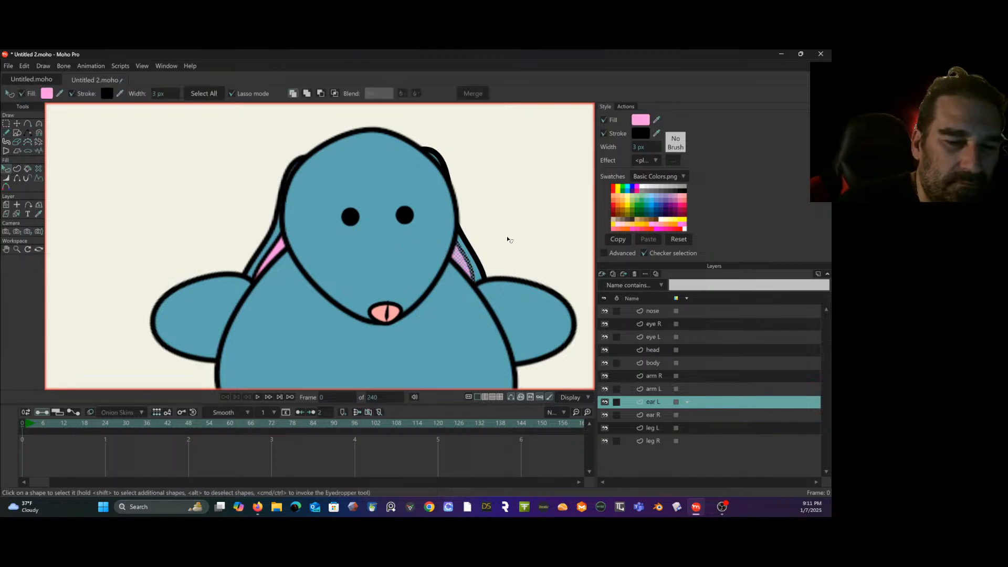
{"action": "left_click", "coordinate": [47, 93]}
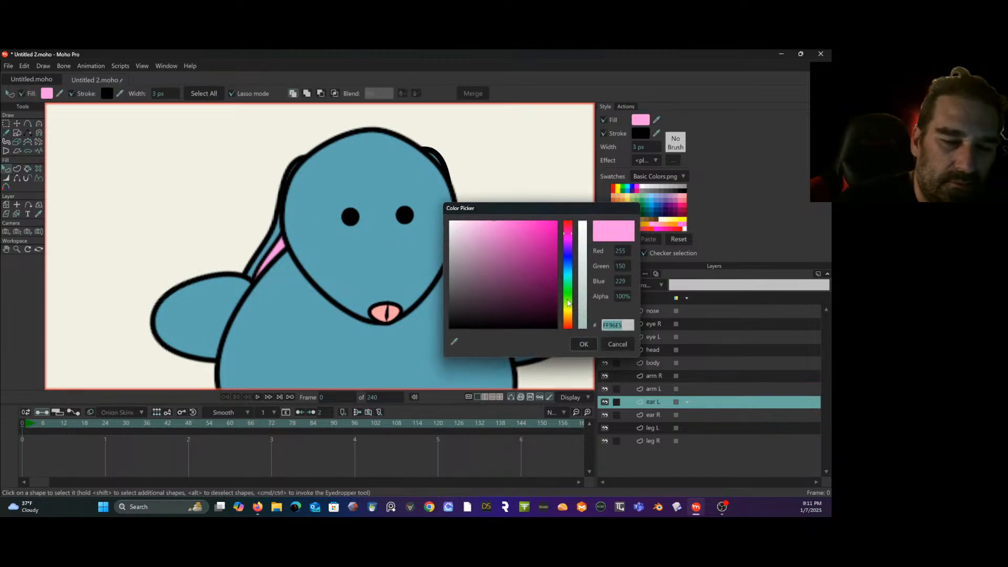
{"action": "key", "text": "BackSpace"}
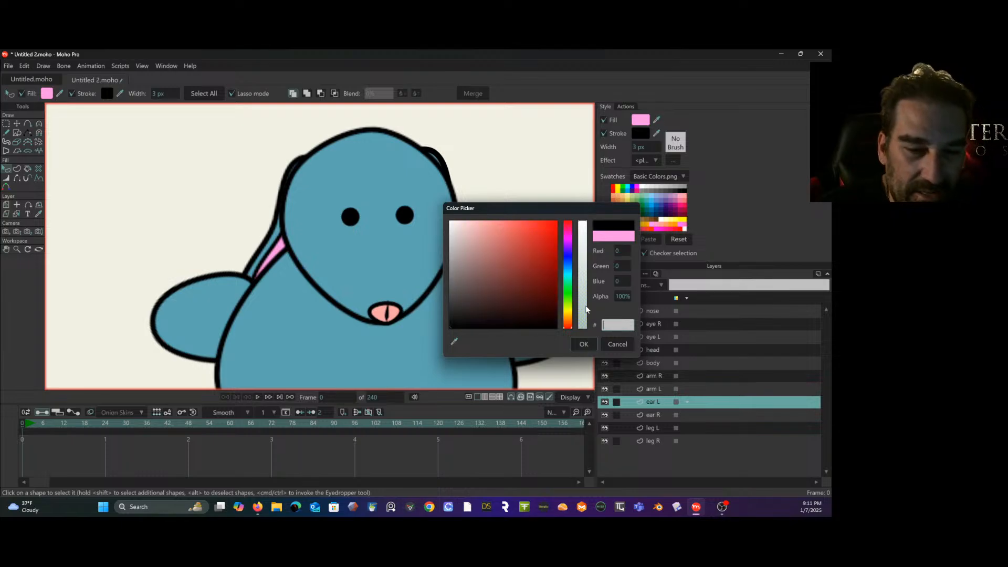
{"action": "left_click", "coordinate": [620, 342]}
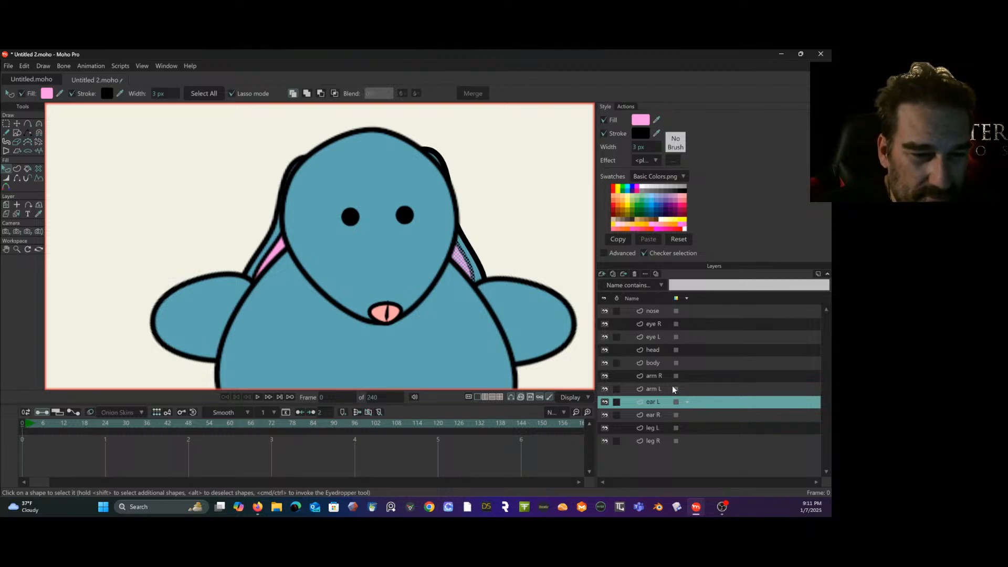
- Set the selected inner-ear shape's fill on the ear L layer to light peach FFD0BD and copy its hex code
{"action": "left_click", "coordinate": [48, 94]}
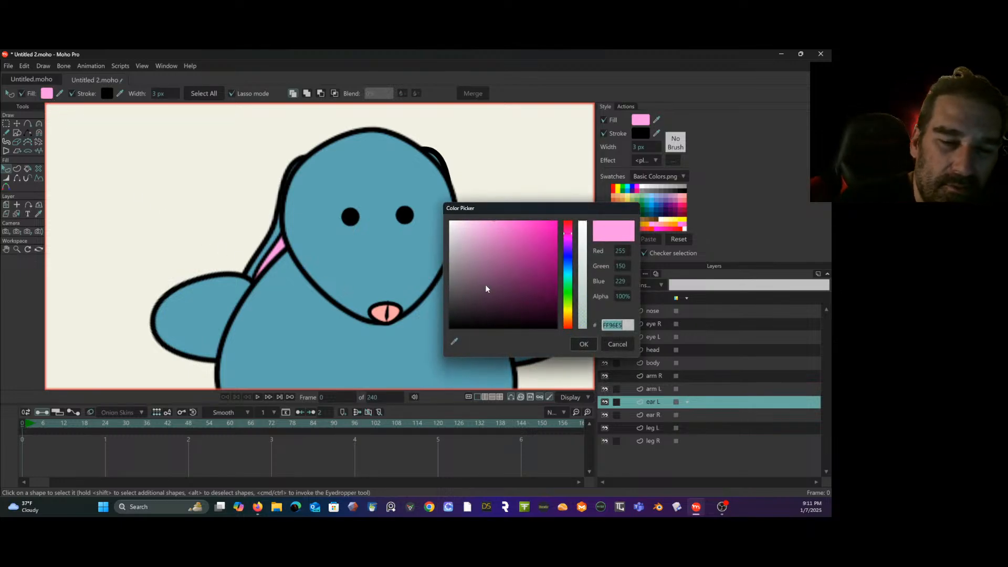
{"action": "left_click", "coordinate": [565, 318]}
{"action": "left_click_drag", "start_coordinate": [570, 319], "coordinate": [567, 316]}
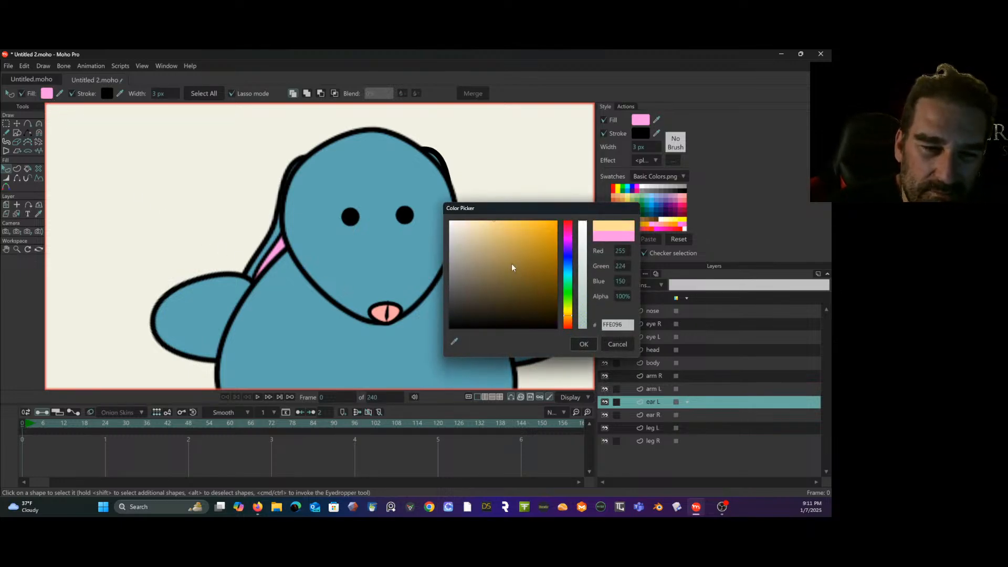
{"action": "left_click_drag", "start_coordinate": [493, 225], "coordinate": [477, 219]}
{"action": "left_click_drag", "start_coordinate": [571, 319], "coordinate": [572, 329]}
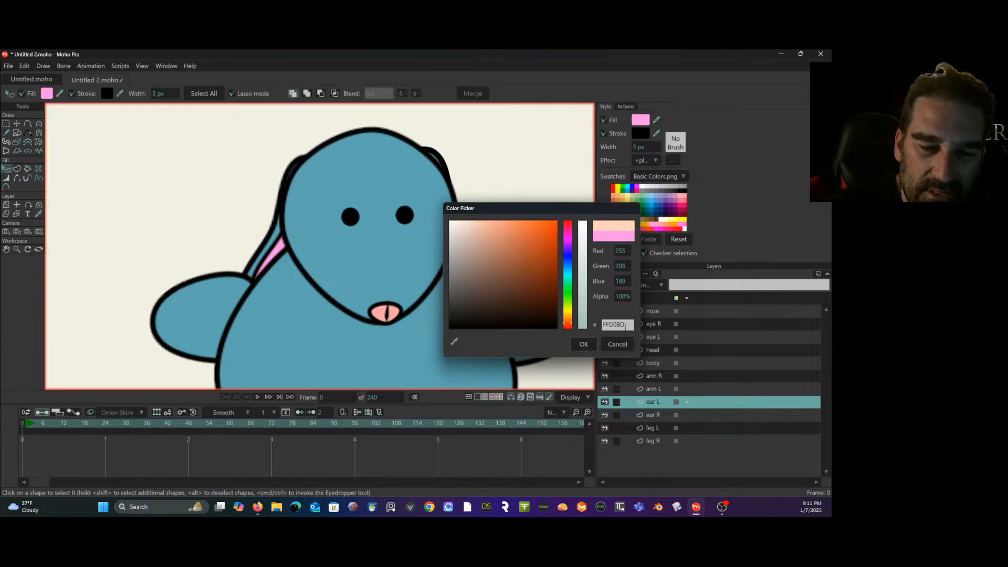
{"action": "double_click", "coordinate": [625, 325]}
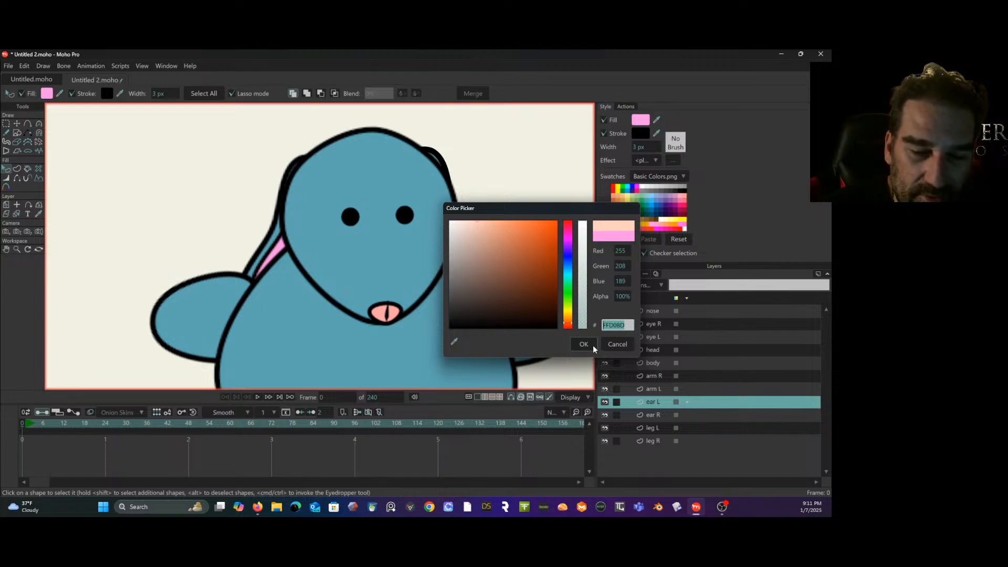
{"action": "left_click", "coordinate": [583, 345]}
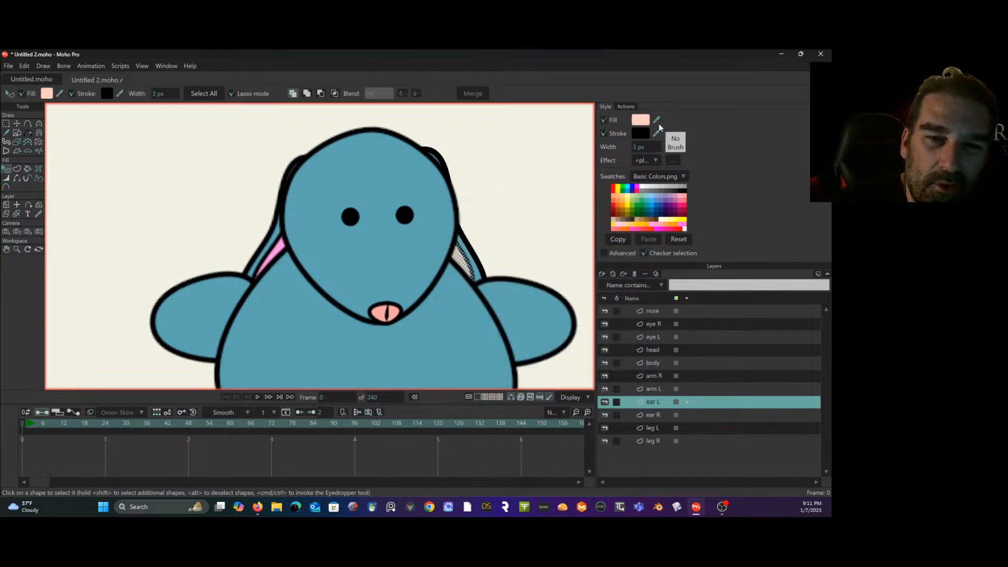
- Try applying the copied FFD0BD fill to all selected shapes on the ear R layer, and undo it
{"action": "left_click", "coordinate": [665, 414]}
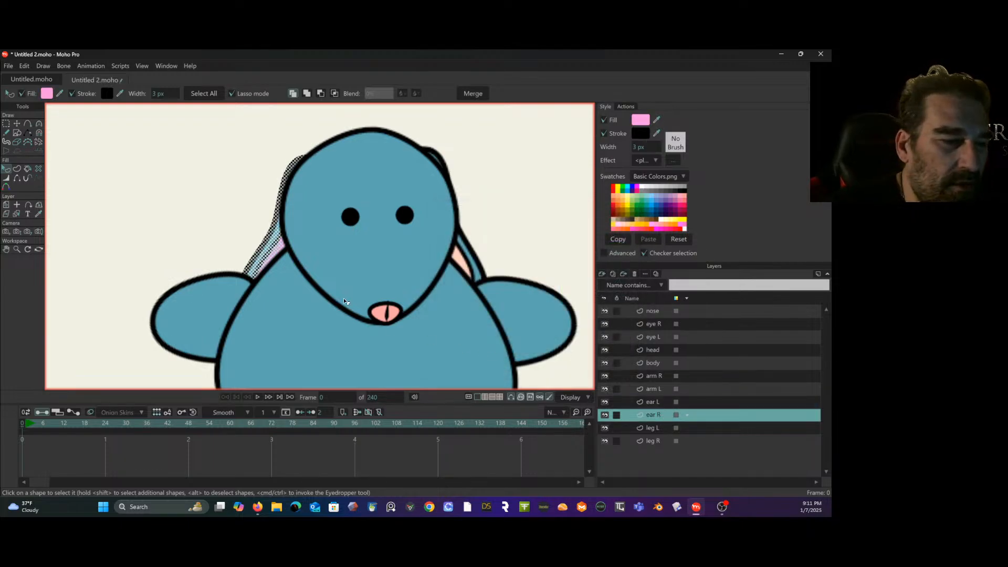
{"action": "left_click", "coordinate": [50, 95]}
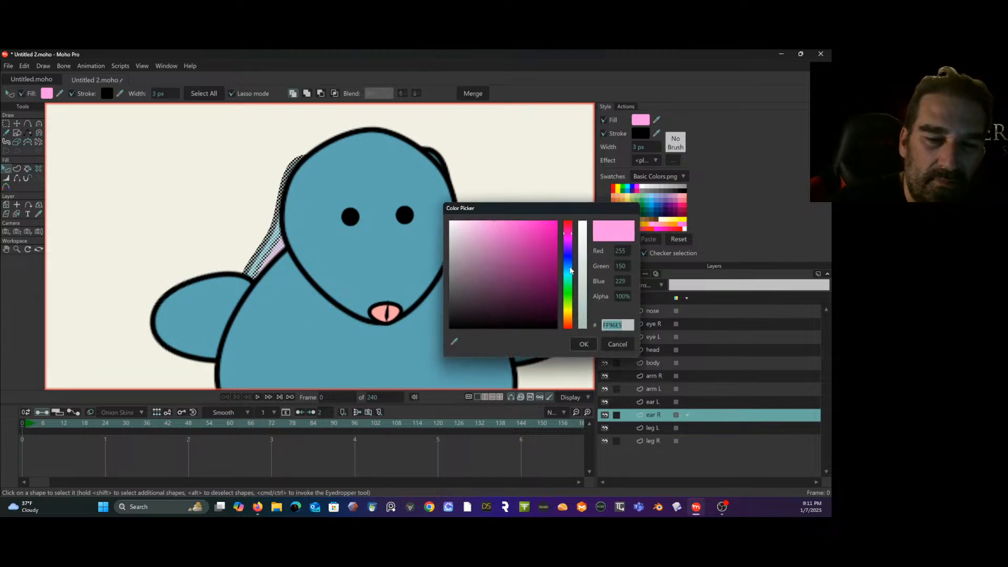
{"action": "key", "text": "ctrl+v"}
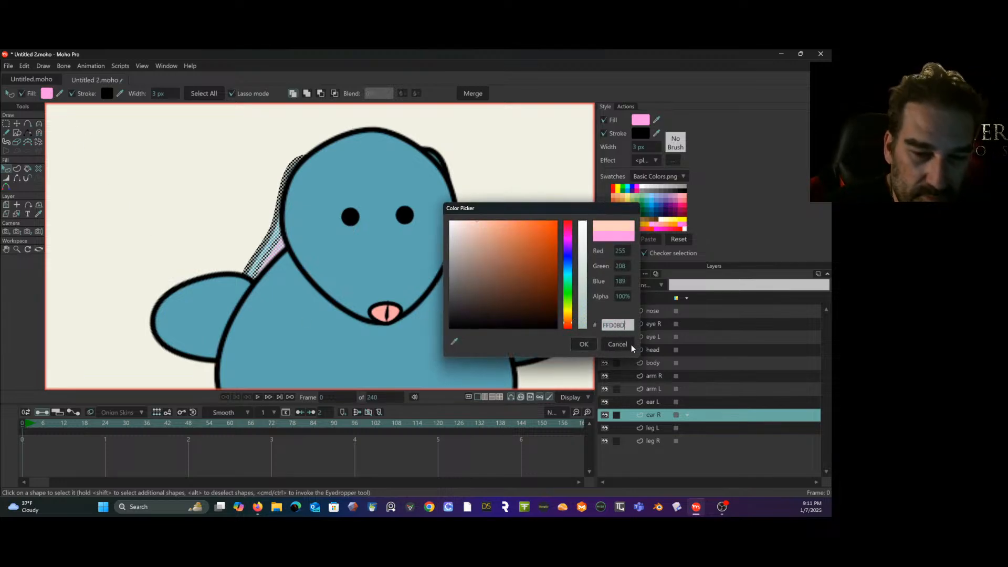
{"action": "left_click", "coordinate": [585, 345]}
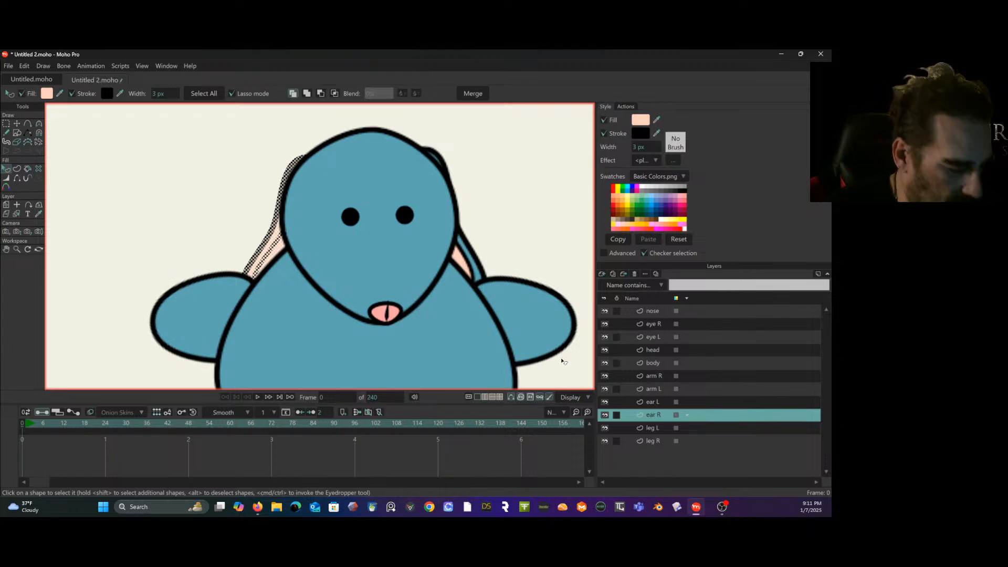
{"action": "key", "text": "ctrl+z"}
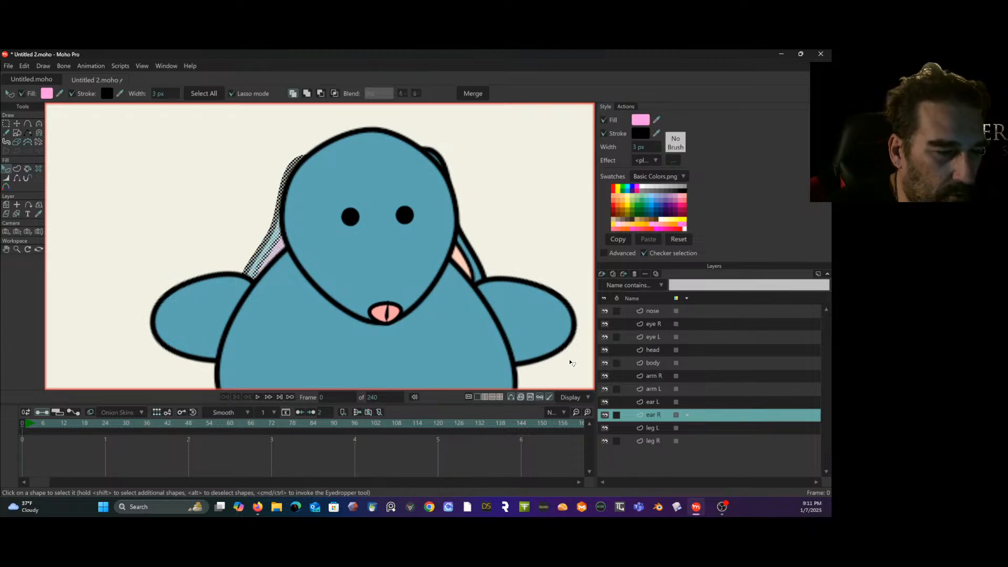
- Select only the pink inner-ear shape on the ear R layer and set its fill to FFD0BD
{"action": "left_click", "coordinate": [279, 249]}
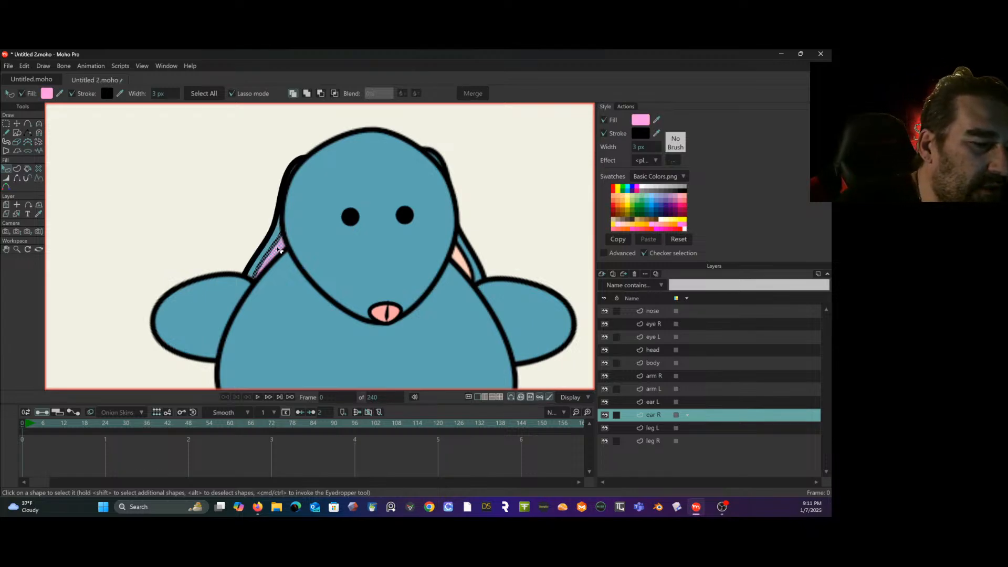
{"action": "left_click", "coordinate": [47, 94]}
{"action": "key", "text": "ctrl+v"}
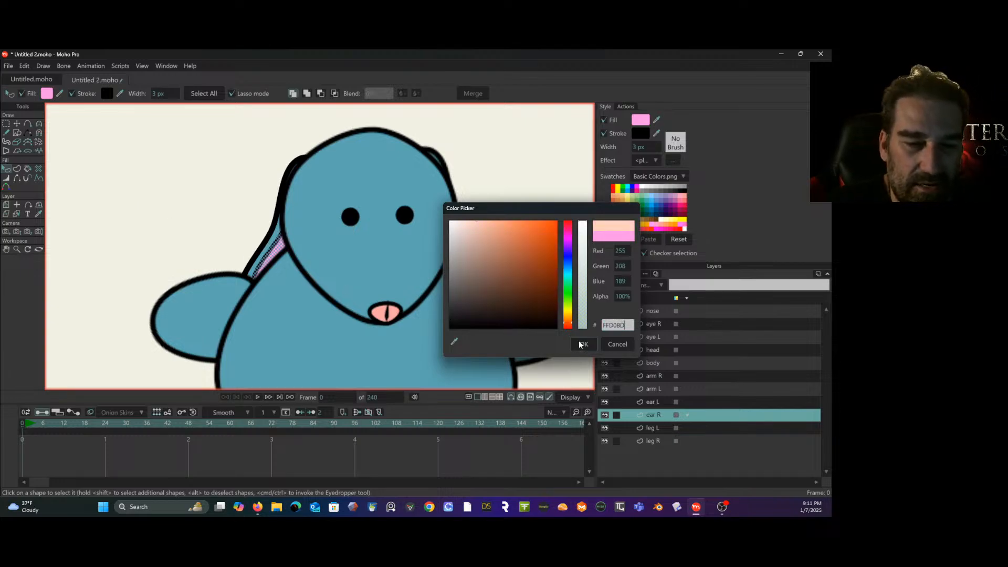
{"action": "left_click", "coordinate": [583, 345]}
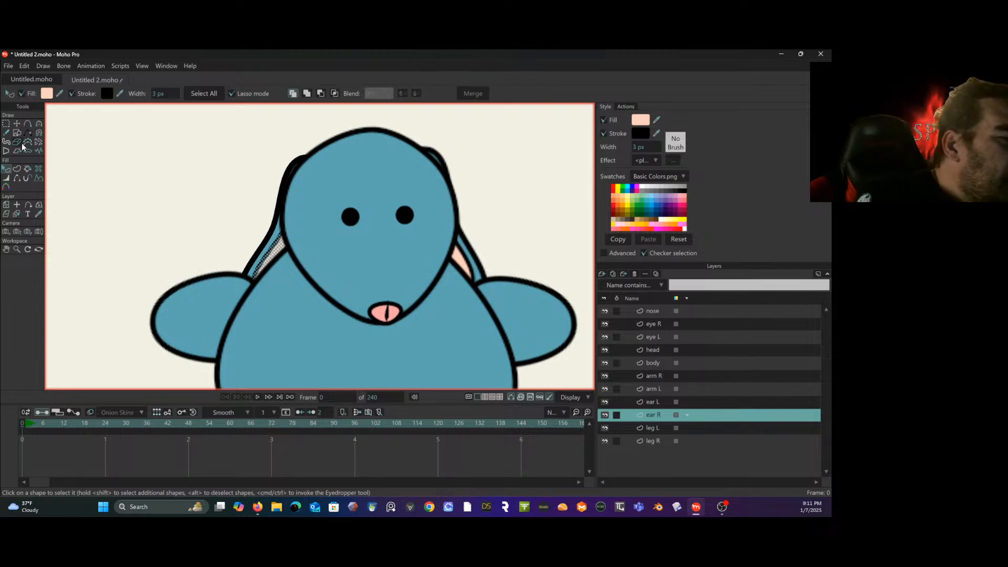
- Set the current fill to black 000000 and draw a freehand line down the head layer from its top to just above the nose
{"action": "key", "text": "f"}
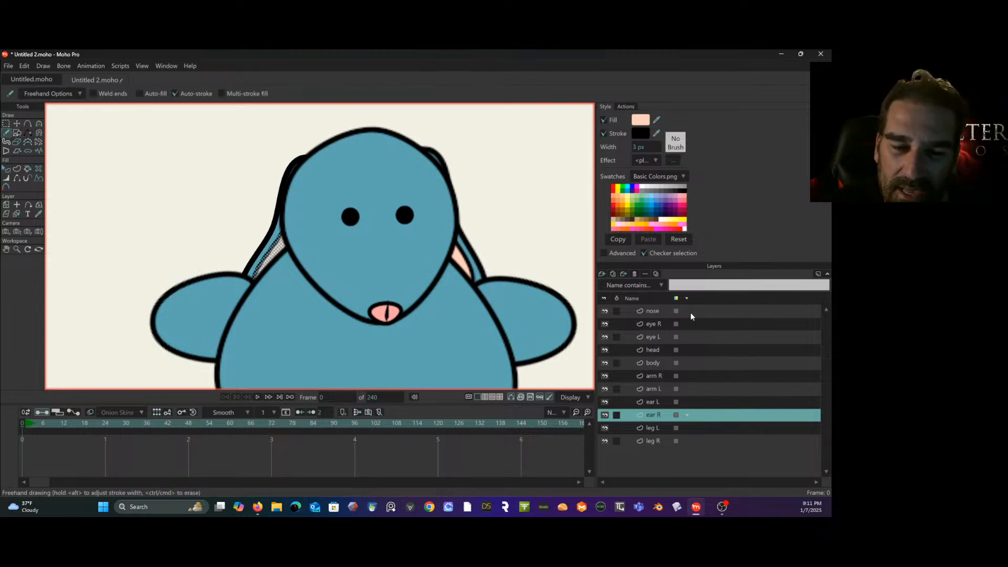
{"action": "left_click", "coordinate": [690, 351]}
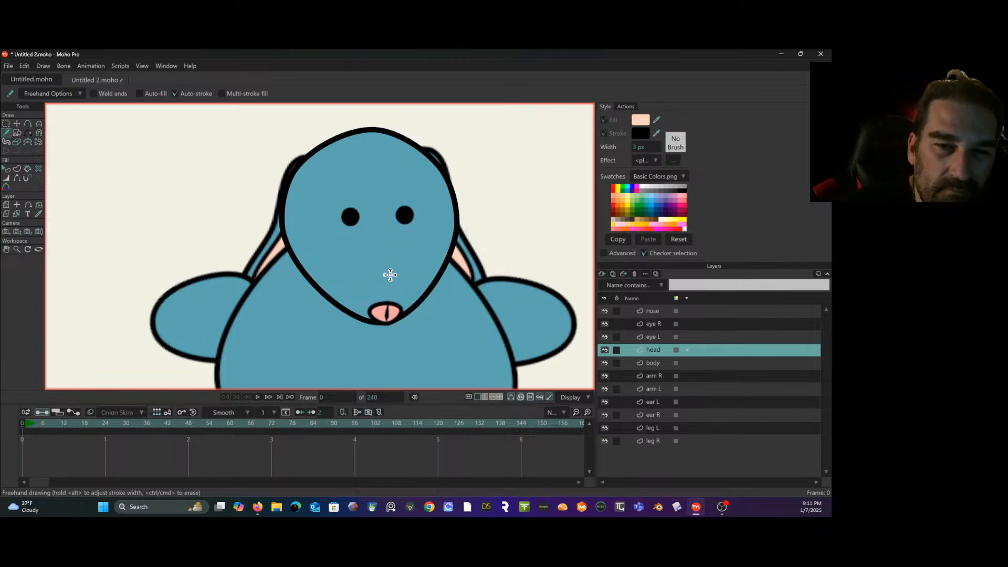
{"action": "left_click", "coordinate": [638, 122]}
{"action": "left_click_drag", "start_coordinate": [472, 257], "coordinate": [410, 371]}
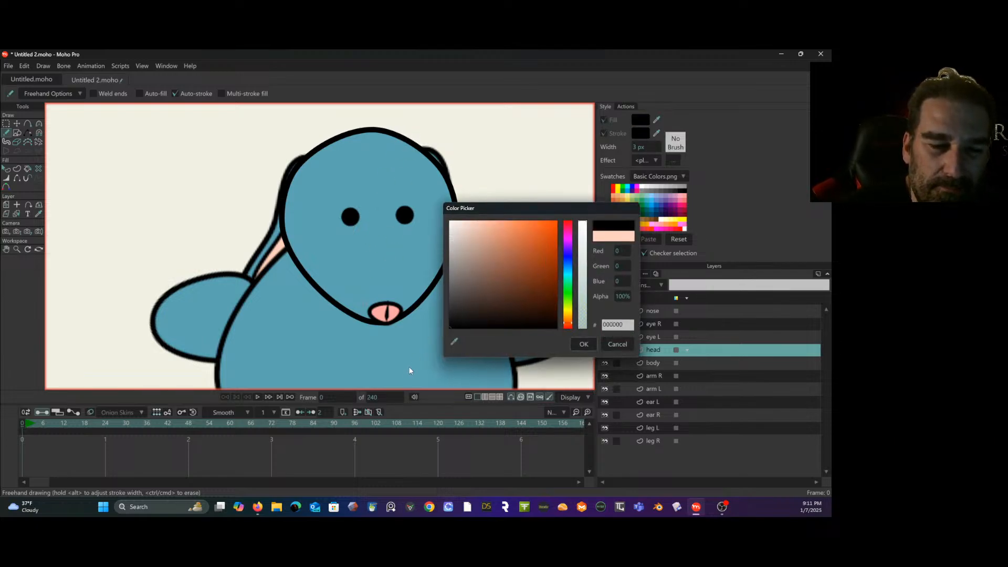
{"action": "left_click", "coordinate": [585, 343]}
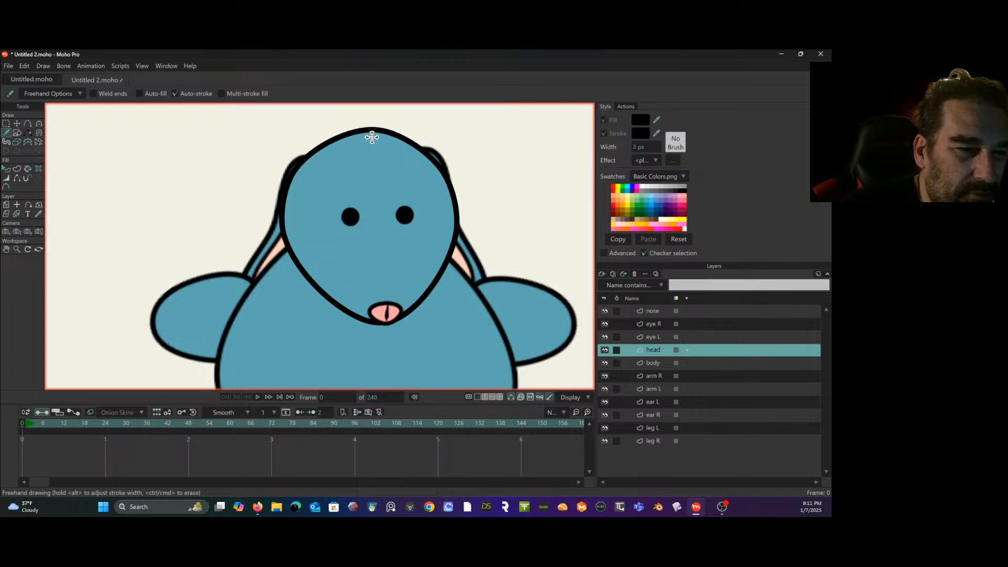
{"action": "left_click_drag", "start_coordinate": [374, 140], "coordinate": [389, 293]}
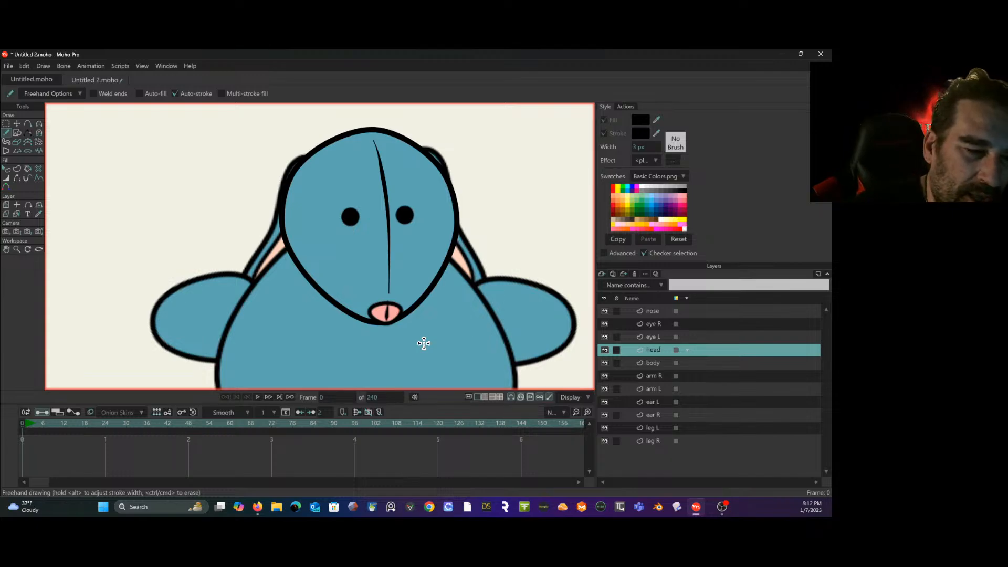
- Draw a slightly curved freehand centre line on the body layer from its bottom edge to just below the nose, undoing the unsatisfactory strokes
{"action": "scroll", "coordinate": [423, 281], "scroll_direction": "down", "scroll_amount": 5}
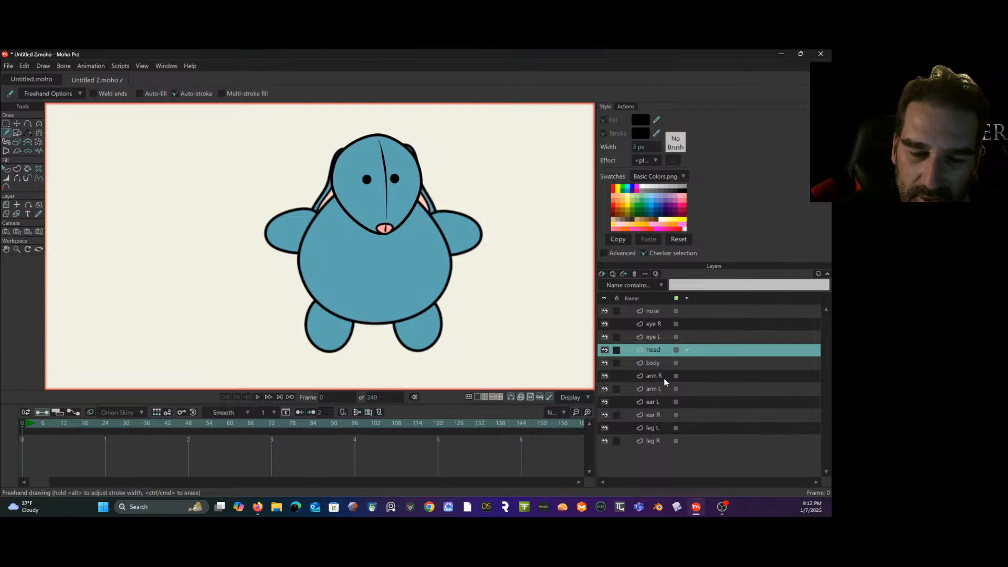
{"action": "left_click", "coordinate": [663, 362]}
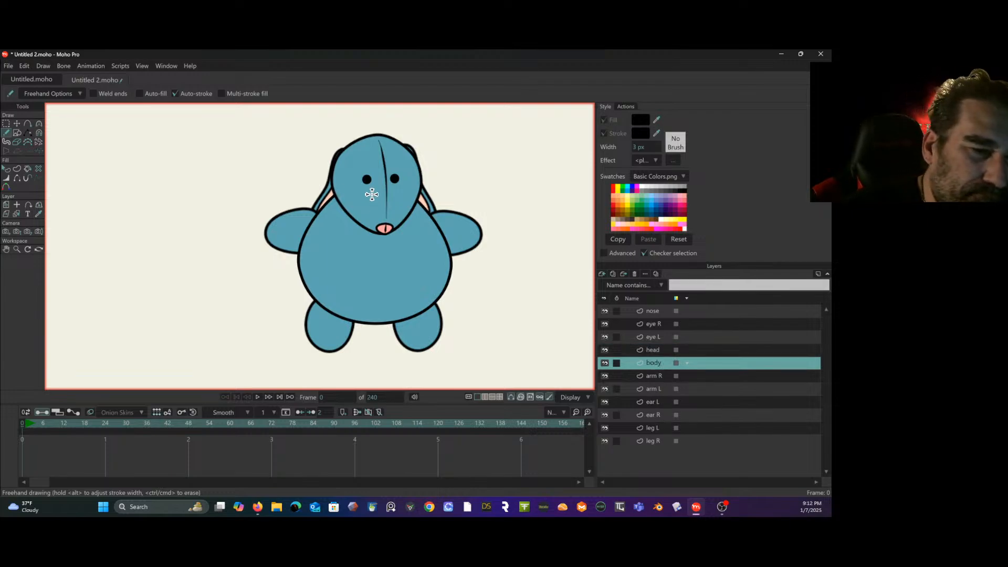
{"action": "left_click_drag", "start_coordinate": [386, 234], "coordinate": [375, 321]}
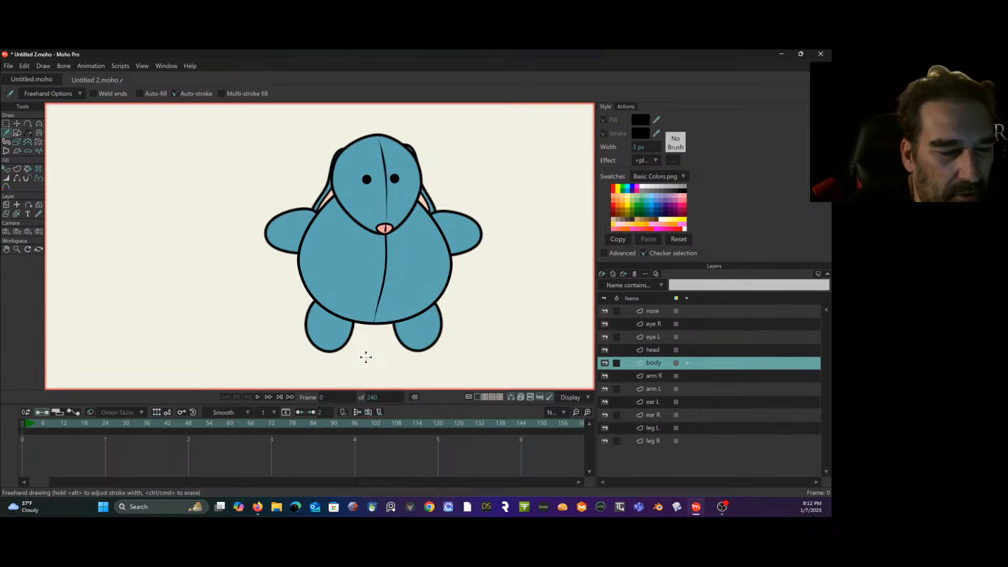
{"action": "key", "text": "ctrl+z"}
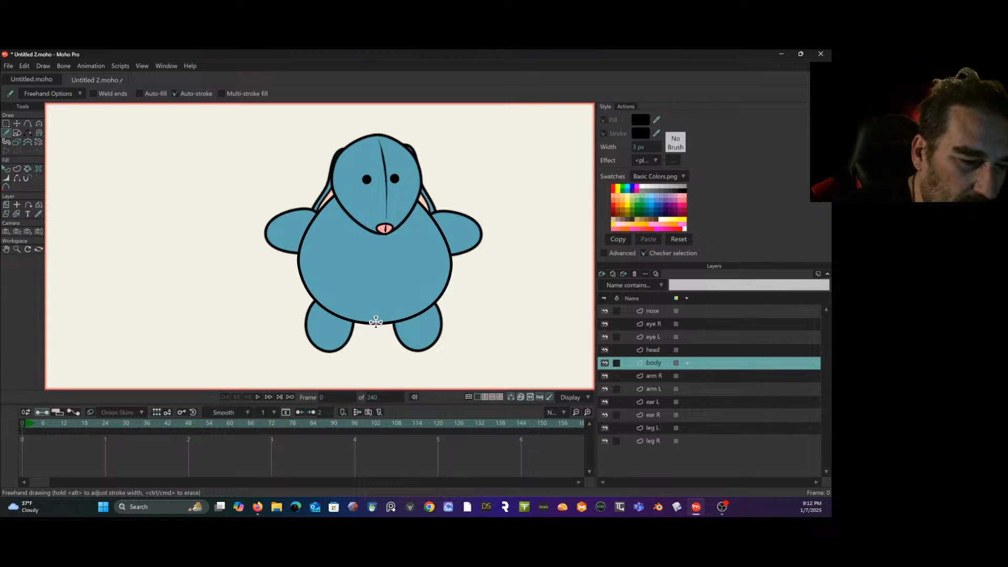
{"action": "left_click_drag", "start_coordinate": [376, 325], "coordinate": [376, 225]}
{"action": "key", "text": "ctrl+z"}
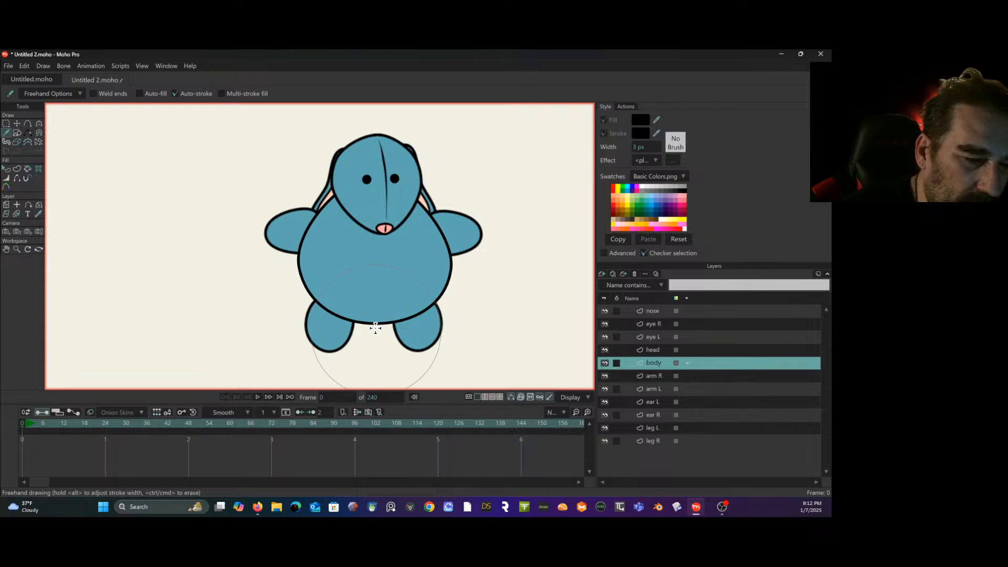
{"action": "left_click_drag", "start_coordinate": [378, 321], "coordinate": [387, 250]}
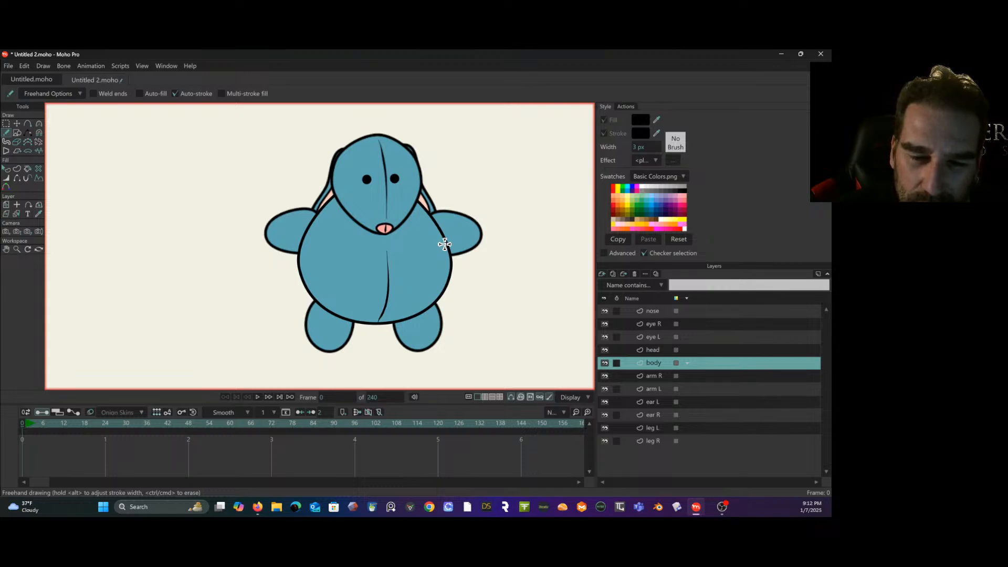
- Reshape the leg R outline by moving its bottom and side points inward, making the leg slightly shorter and narrower
{"action": "left_click", "coordinate": [660, 440]}
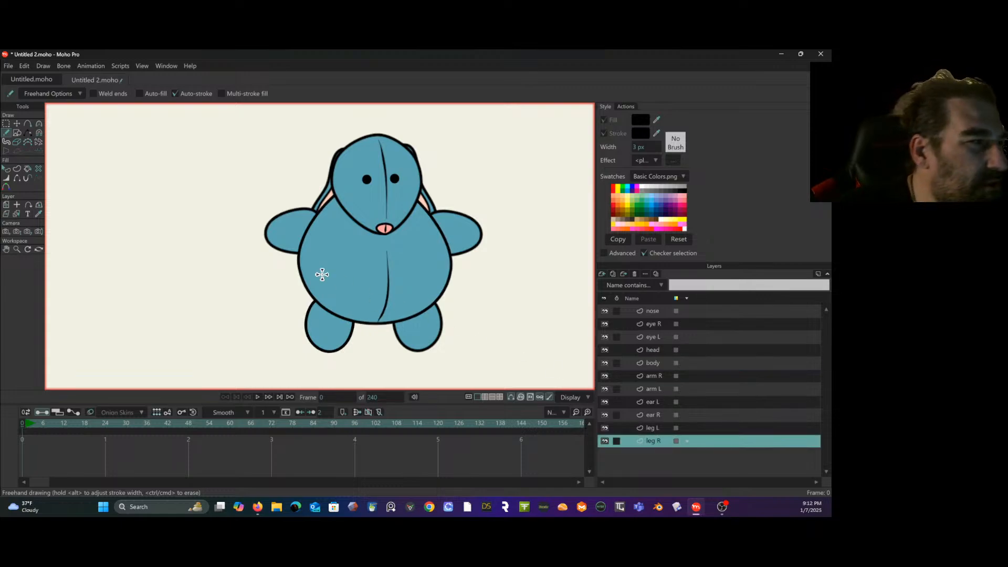
{"action": "left_click", "coordinate": [8, 124]}
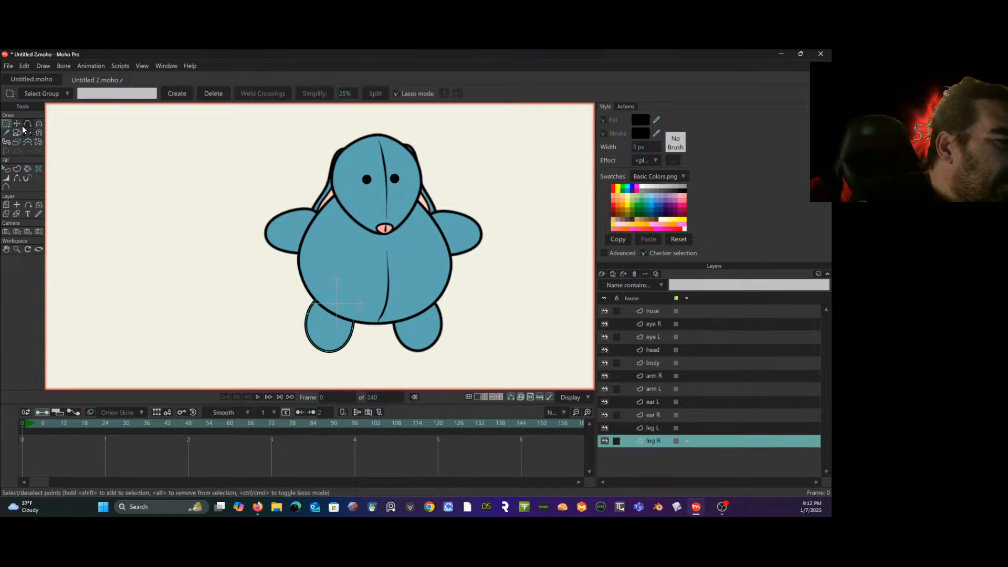
{"action": "left_click", "coordinate": [17, 124]}
{"action": "left_click_drag", "start_coordinate": [329, 352], "coordinate": [348, 339]}
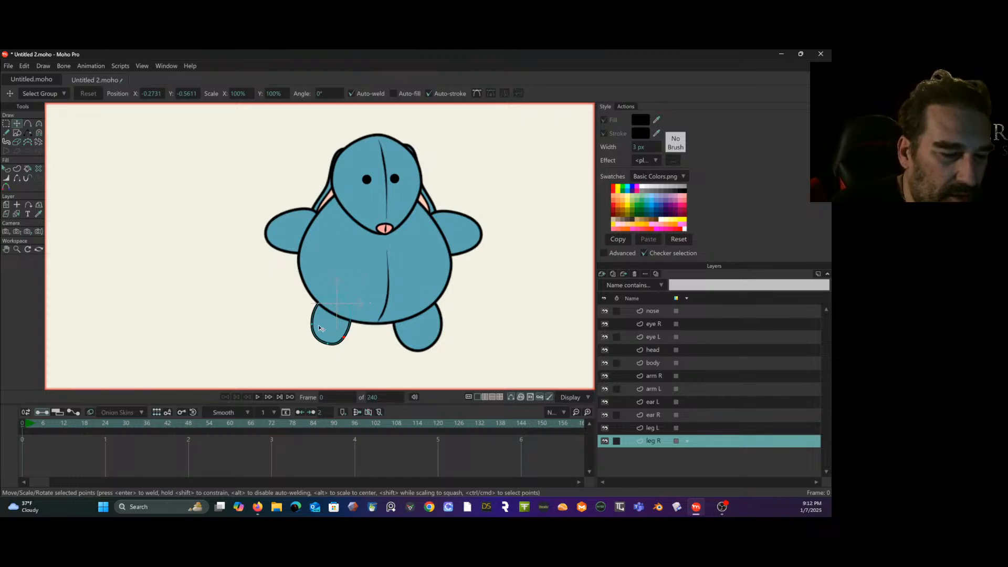
{"action": "left_click_drag", "start_coordinate": [314, 324], "coordinate": [312, 327]}
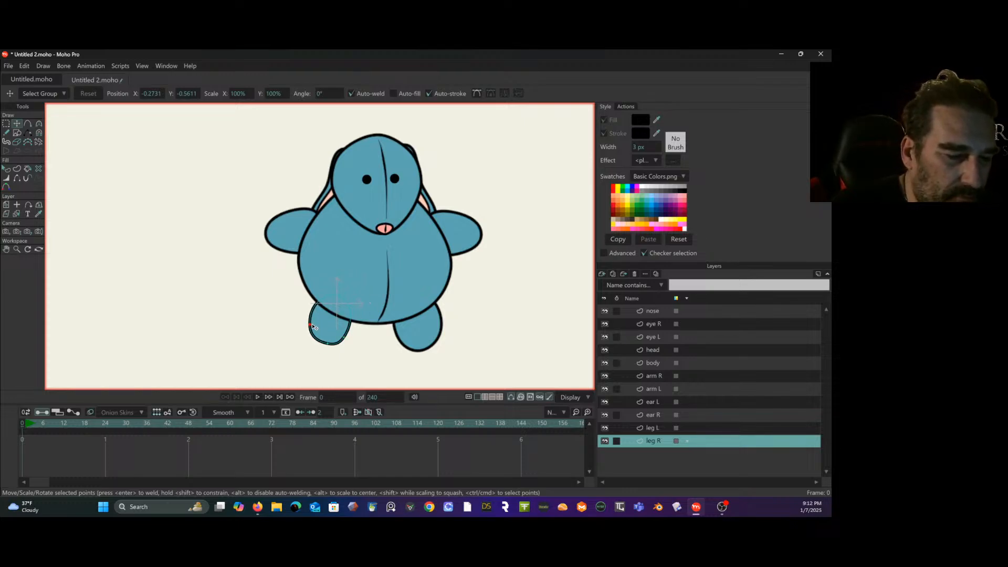
{"action": "left_click", "coordinate": [346, 336]}
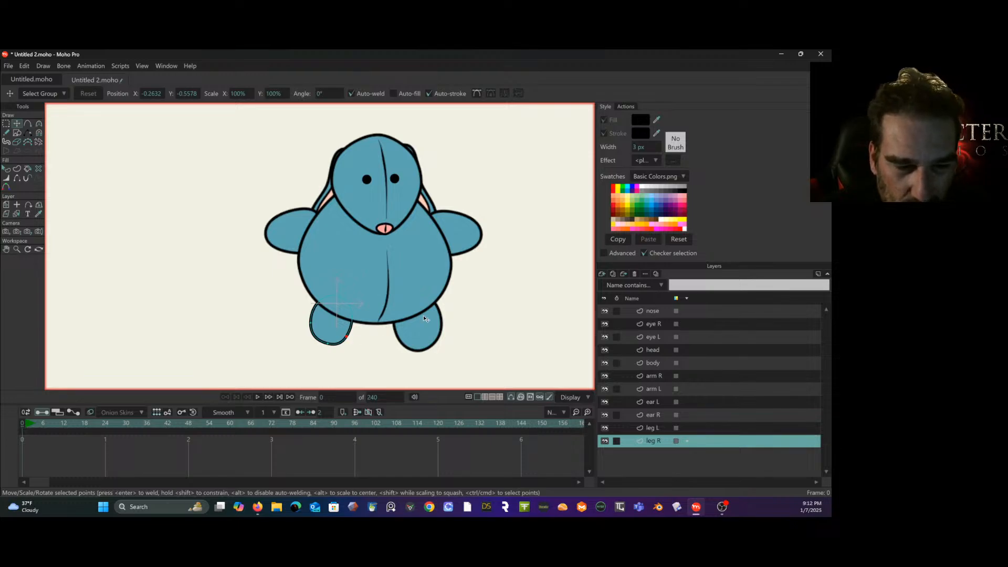
- Reshape the leg L outline by moving its bottom and side points inward to make the foot smaller
{"action": "left_click", "coordinate": [663, 429]}
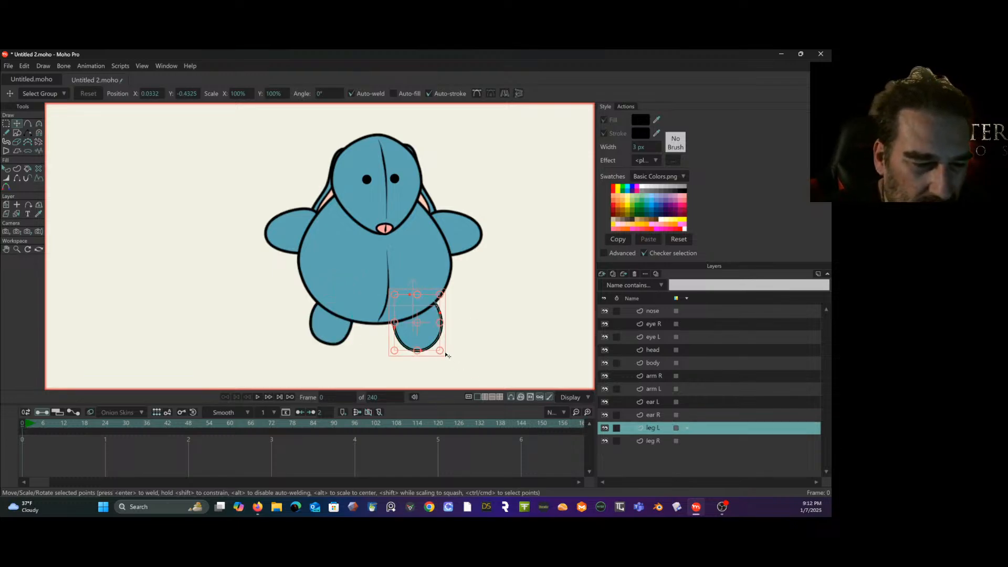
{"action": "left_click", "coordinate": [7, 124]}
{"action": "left_click", "coordinate": [48, 150]}
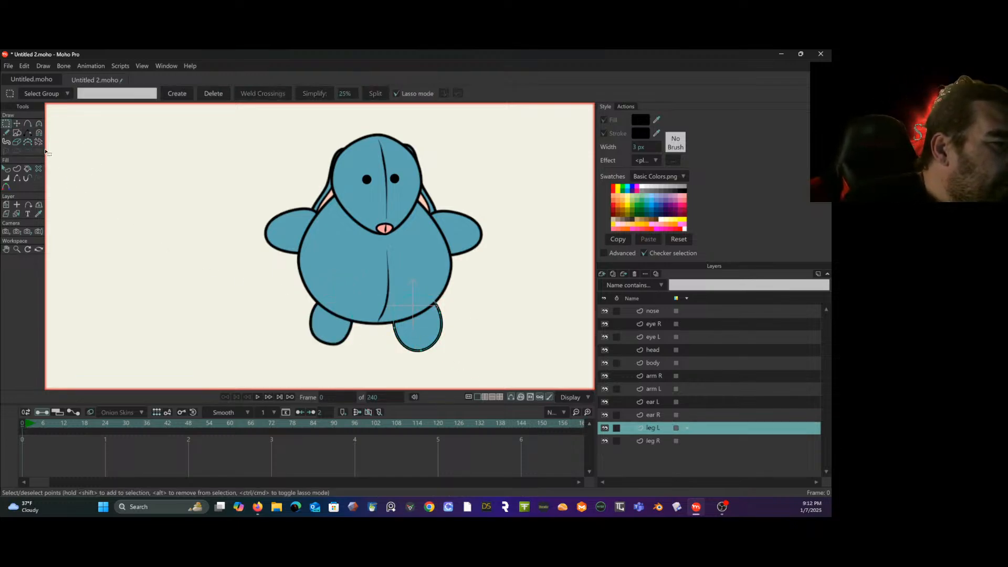
{"action": "left_click", "coordinate": [16, 123]}
{"action": "left_click_drag", "start_coordinate": [426, 349], "coordinate": [435, 323]}
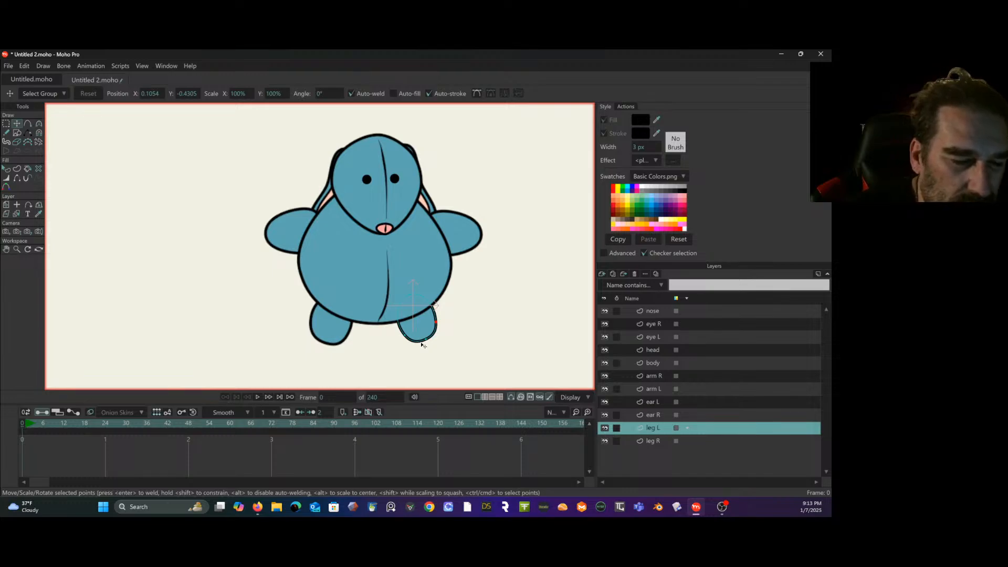
- Select the lower points of leg L together and move them down and slightly outward to lengthen the leg
{"action": "left_click", "coordinate": [6, 123]}
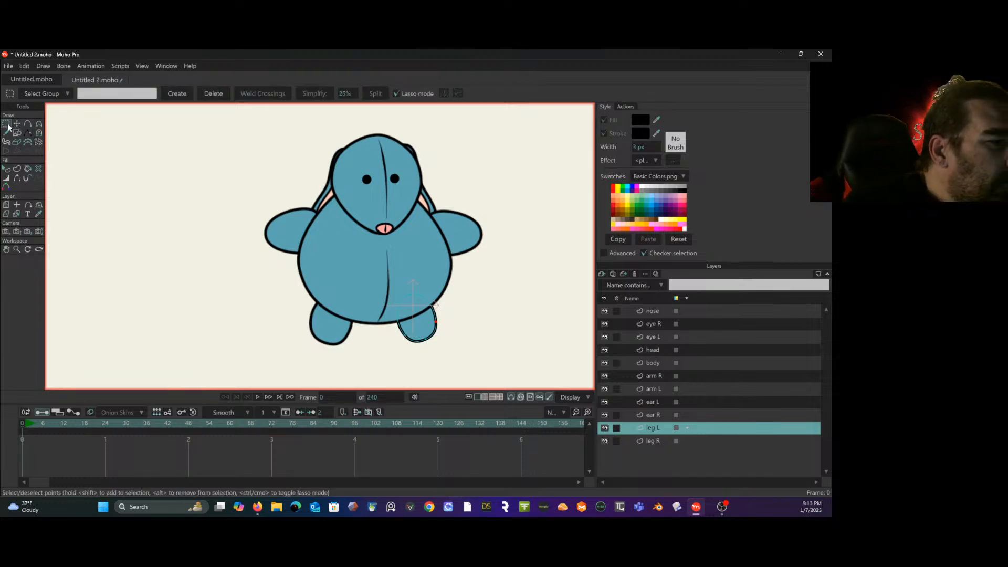
{"action": "mouse_move", "coordinate": [474, 331]}
{"action": "left_mouse_down"}
{"action": "mouse_move", "coordinate": [436, 315]}
{"action": "mouse_move", "coordinate": [427, 376]}
{"action": "mouse_move", "coordinate": [464, 311]}
{"action": "left_mouse_up"}
{"action": "left_click", "coordinate": [17, 123]}
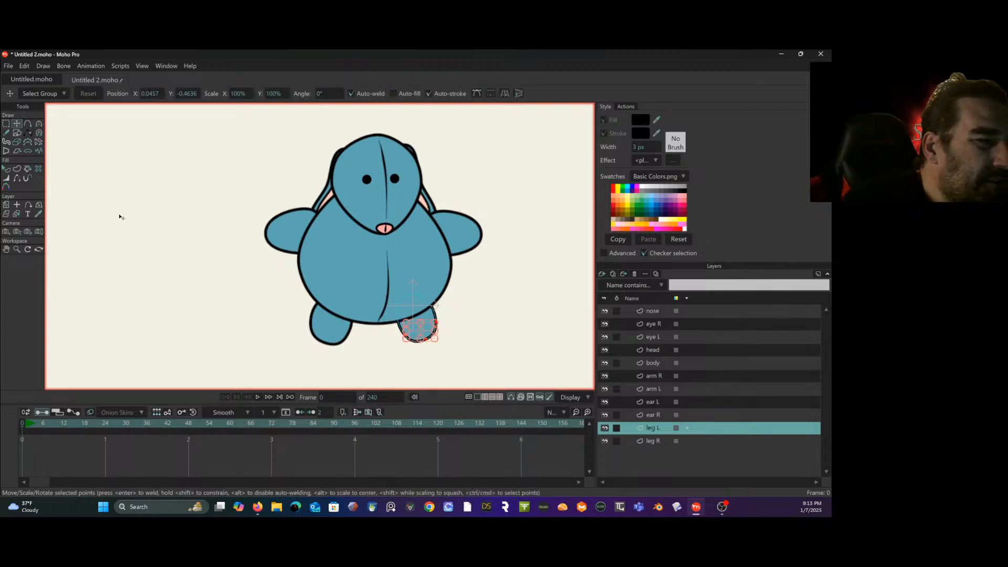
{"action": "left_click_drag", "start_coordinate": [422, 340], "coordinate": [435, 351]}
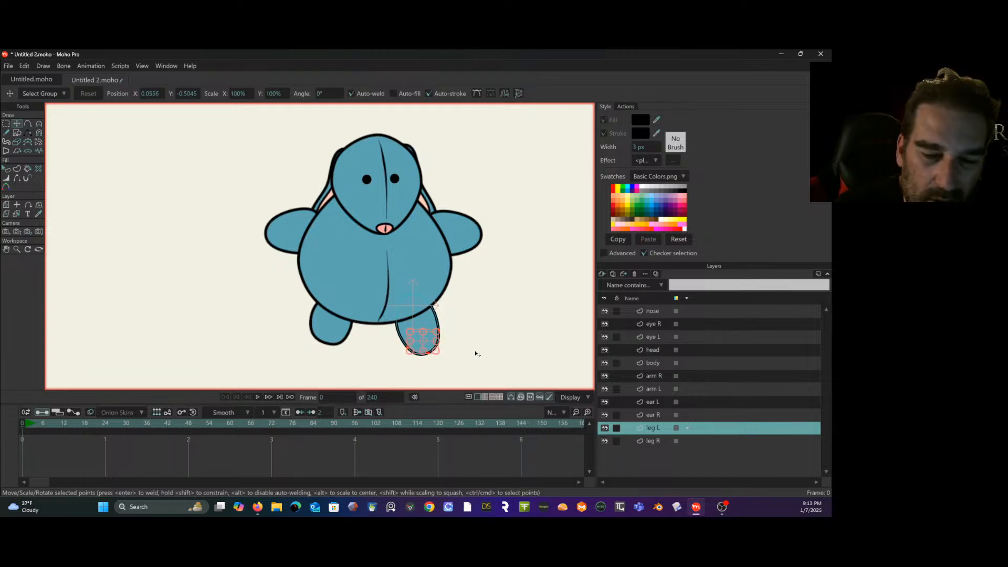
- Select the lower points of leg R together, move them down and slightly outward to lengthen the leg, and deselect them
{"action": "left_click", "coordinate": [662, 441]}
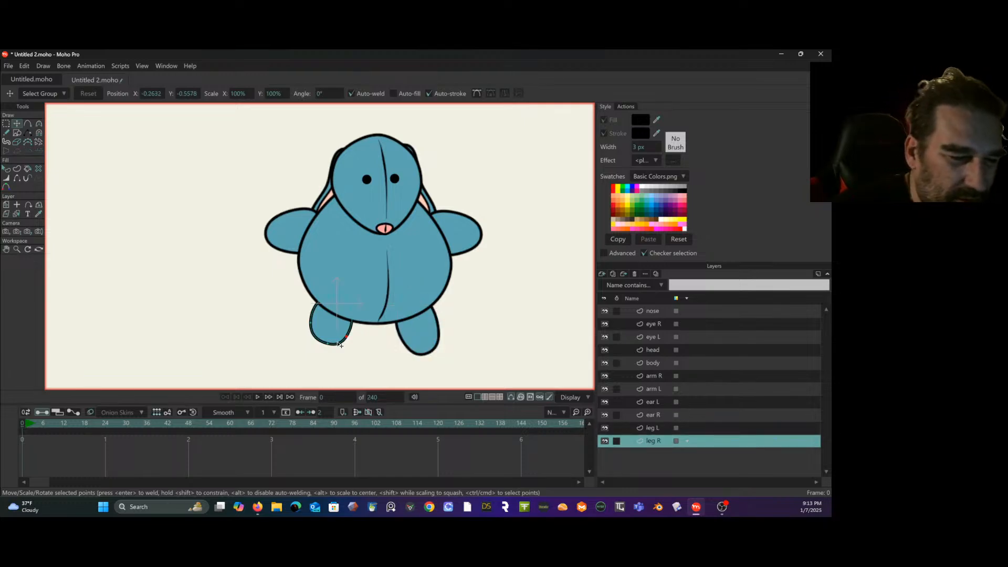
{"action": "left_click", "coordinate": [6, 124]}
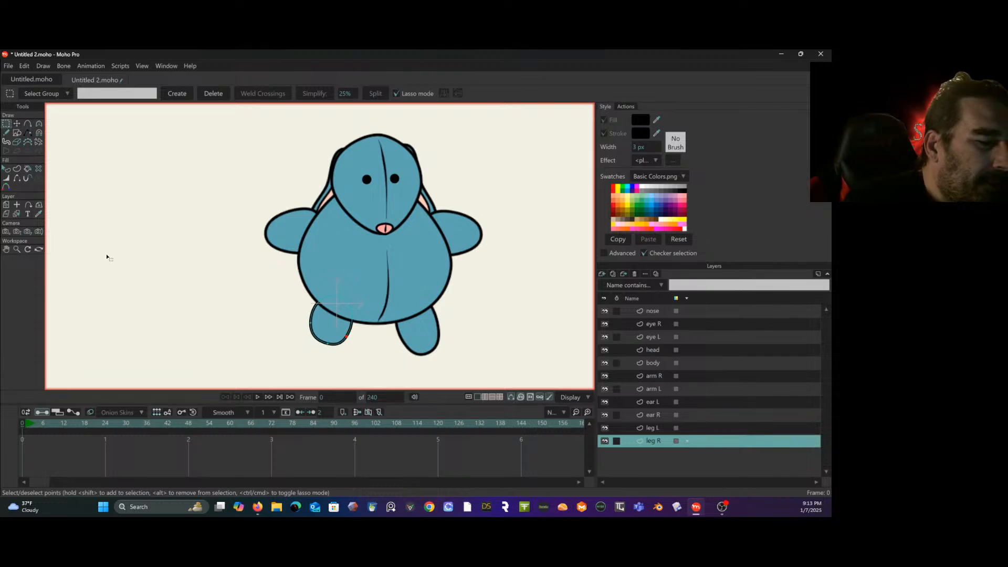
{"action": "mouse_move", "coordinate": [304, 317]}
{"action": "left_mouse_down"}
{"action": "mouse_move", "coordinate": [386, 335]}
{"action": "mouse_move", "coordinate": [307, 317]}
{"action": "left_mouse_up"}
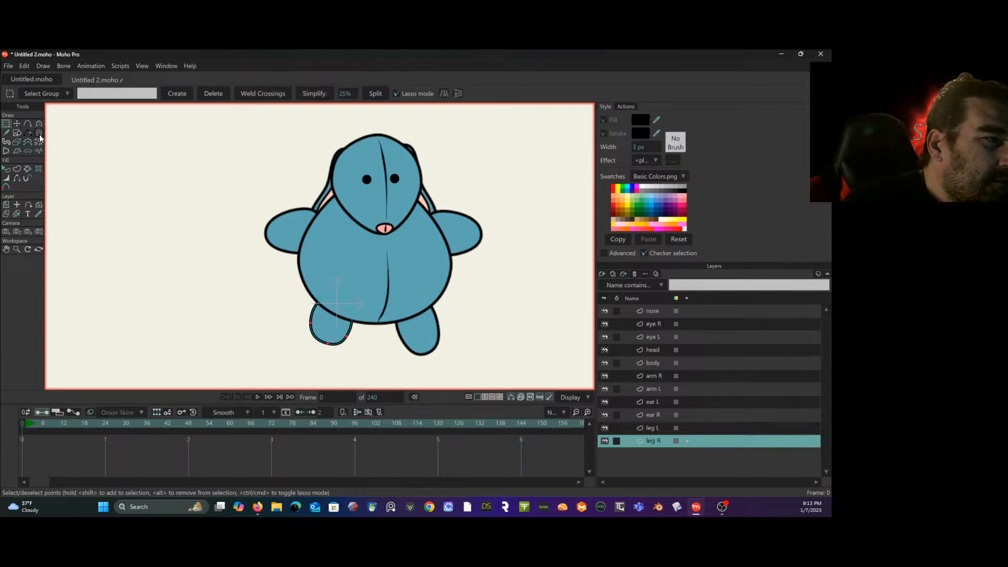
{"action": "left_click", "coordinate": [17, 124]}
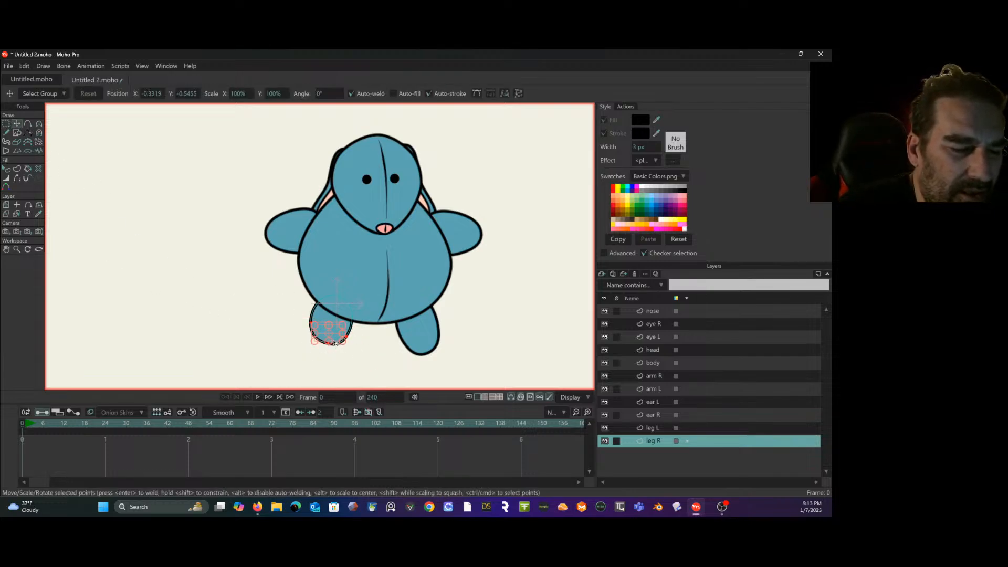
{"action": "left_click_drag", "start_coordinate": [338, 339], "coordinate": [333, 350]}
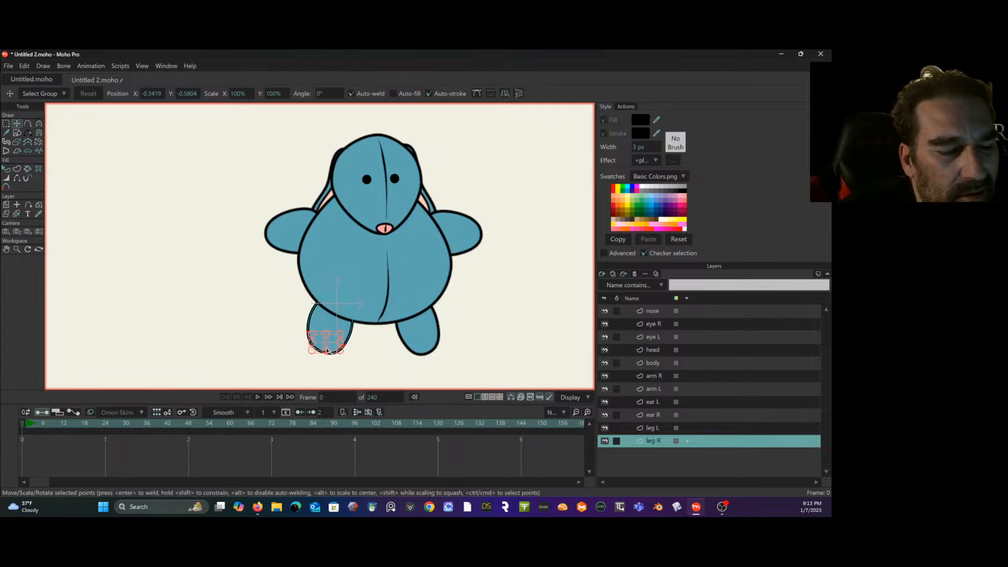
{"action": "left_click", "coordinate": [7, 124]}
{"action": "left_click_drag", "start_coordinate": [131, 210], "coordinate": [155, 297]}
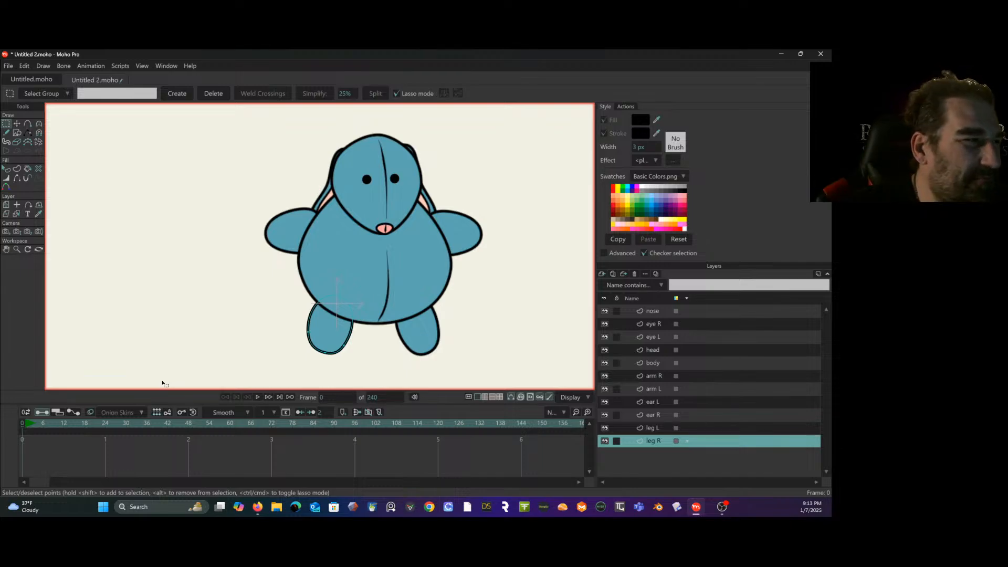
{"action": "left_click", "coordinate": [17, 123]}
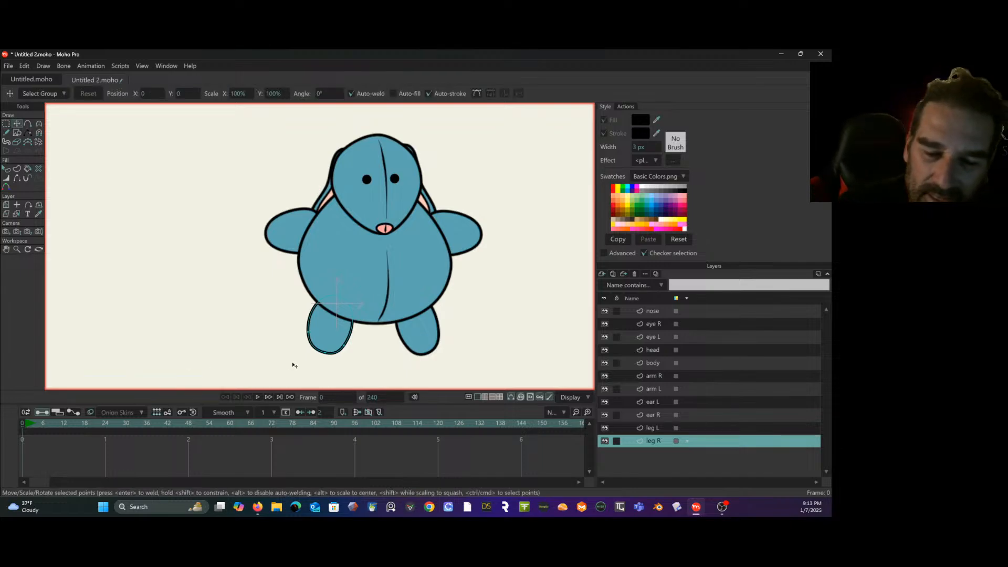
- Lower the upper edge points on the arm R and arm L layers to slim both arms
{"action": "left_click", "coordinate": [662, 415]}
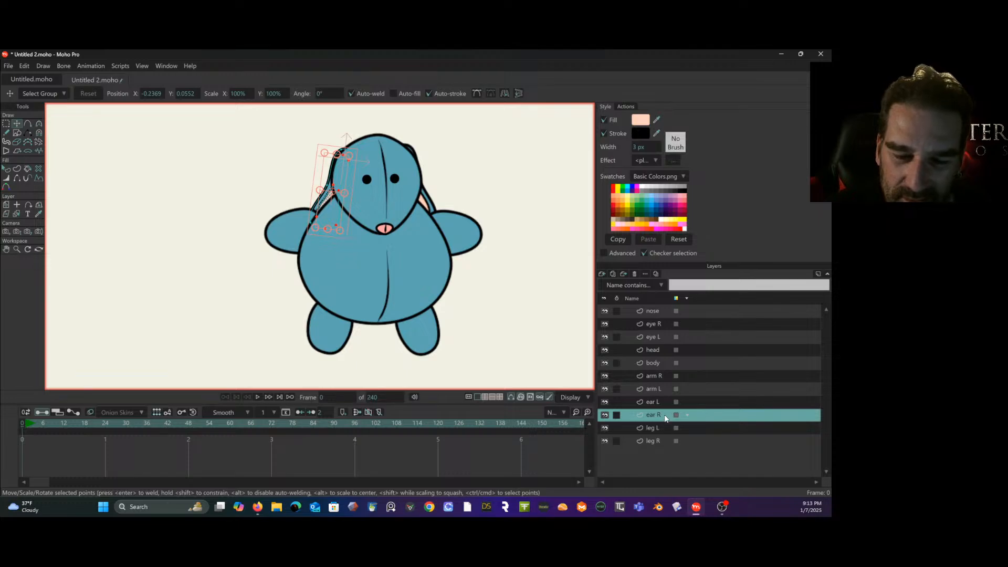
{"action": "left_click", "coordinate": [650, 376]}
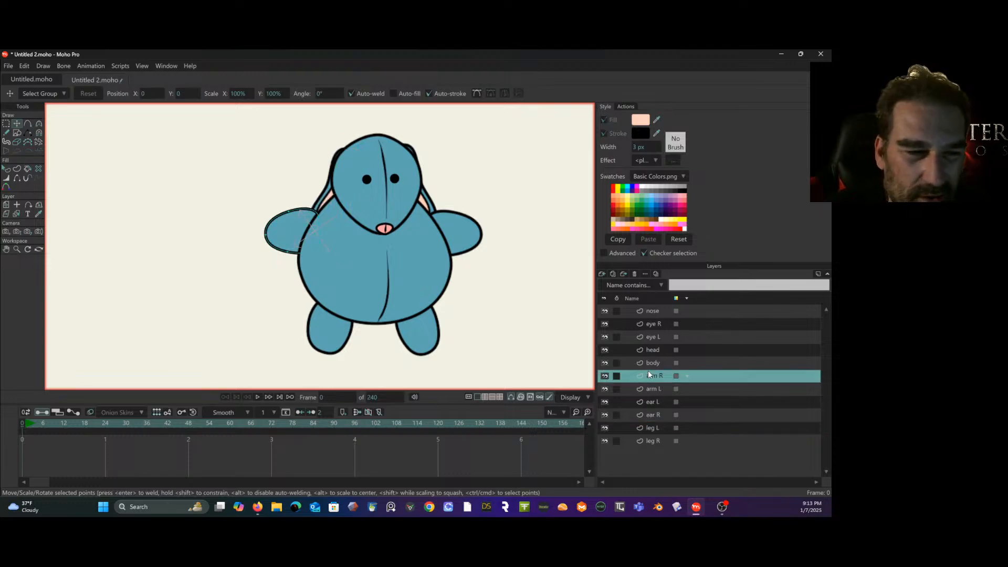
{"action": "left_click", "coordinate": [321, 223]}
{"action": "left_click_drag", "start_coordinate": [291, 210], "coordinate": [316, 224]}
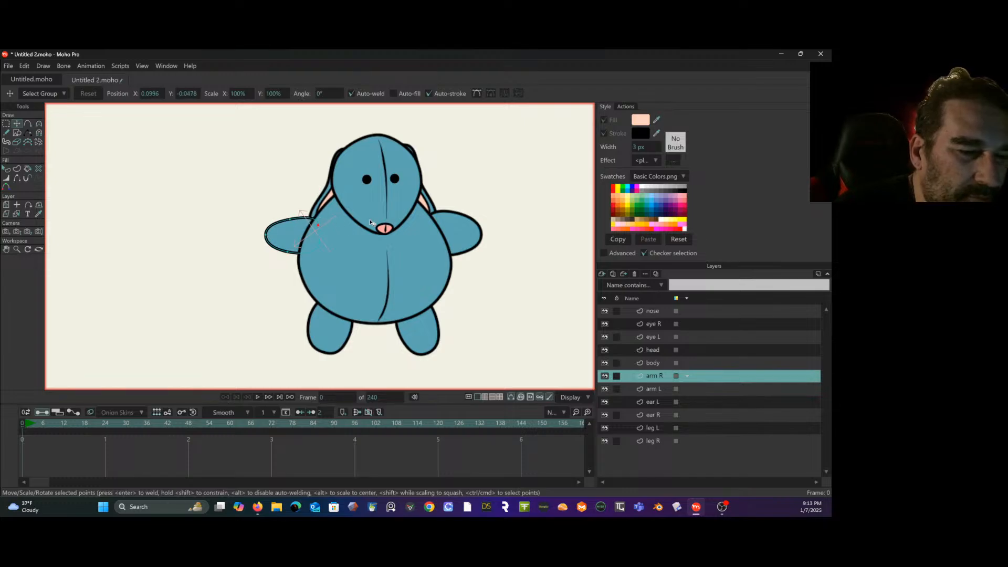
{"action": "left_click", "coordinate": [663, 389]}
{"action": "mouse_move", "coordinate": [457, 214]}
{"action": "left_mouse_down"}
{"action": "mouse_move", "coordinate": [427, 228]}
{"action": "mouse_move", "coordinate": [456, 217]}
{"action": "left_mouse_up"}
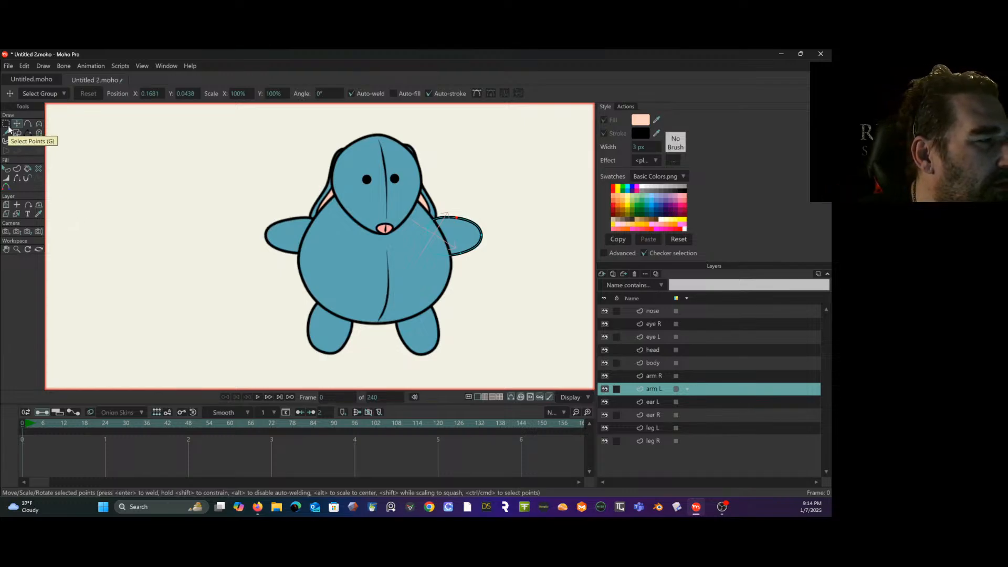
- Try applying the Water Edge long brush and a 4 px stroke width to the arm L outline through its selected points
{"action": "left_click", "coordinate": [6, 123]}
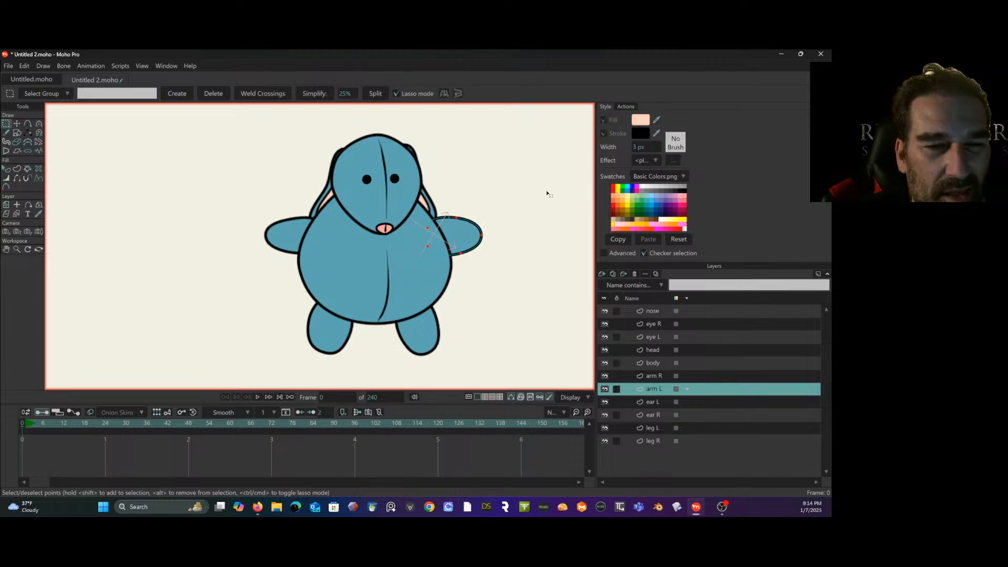
{"action": "left_click", "coordinate": [676, 144]}
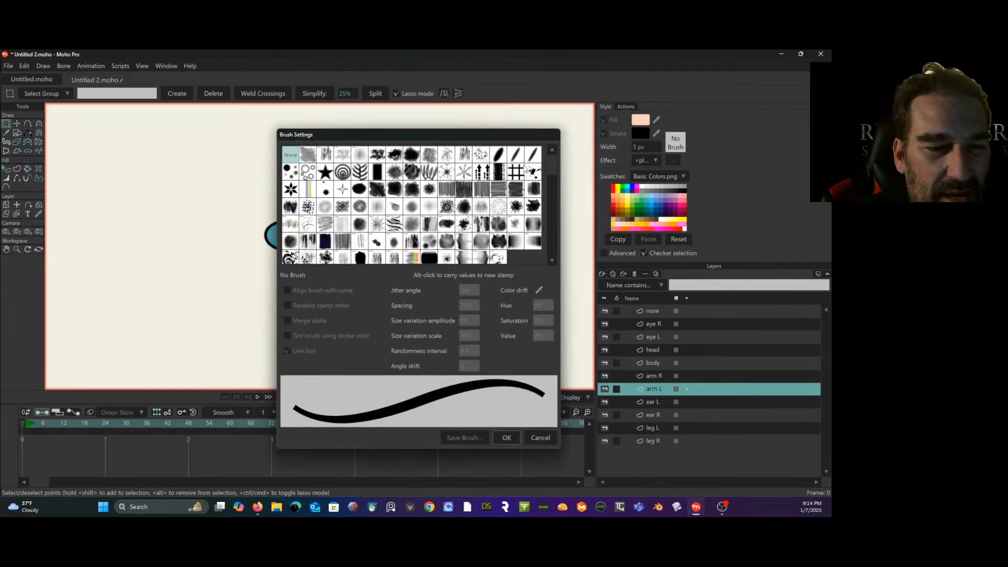
{"action": "left_click", "coordinate": [481, 255]}
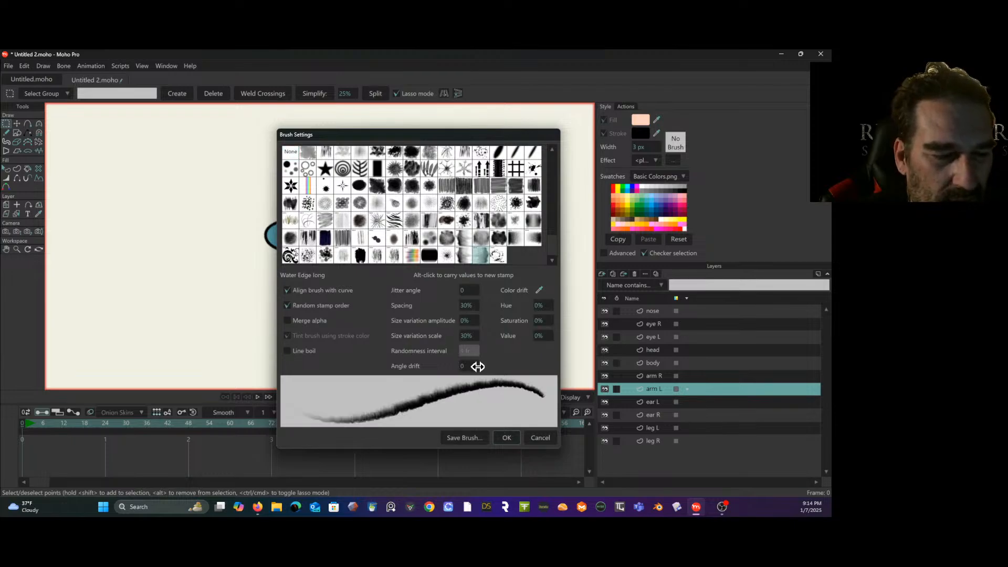
{"action": "left_click", "coordinate": [506, 437]}
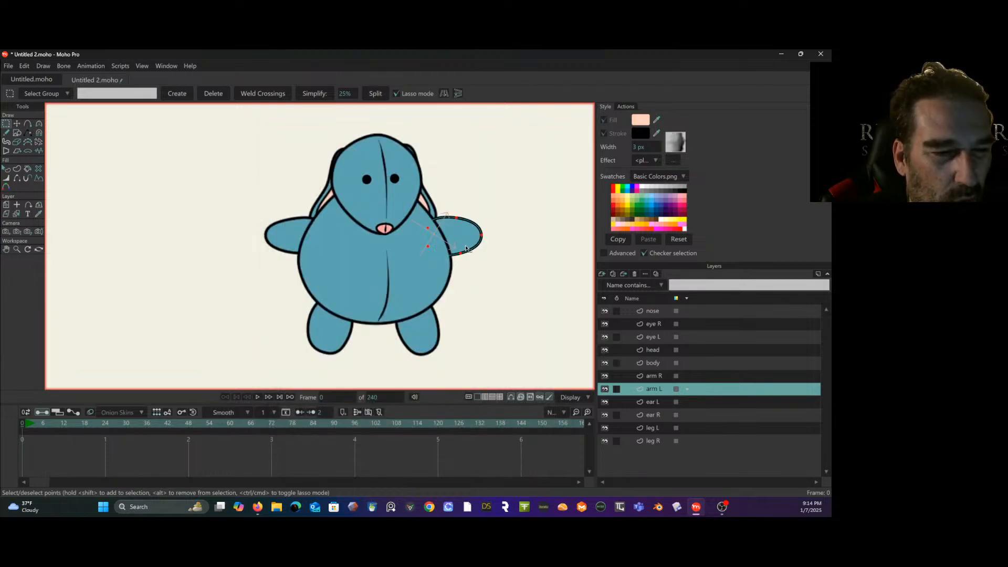
{"action": "scroll", "coordinate": [466, 248], "scroll_direction": "up", "scroll_amount": 5}
{"action": "left_click_drag", "start_coordinate": [464, 250], "coordinate": [447, 312]}
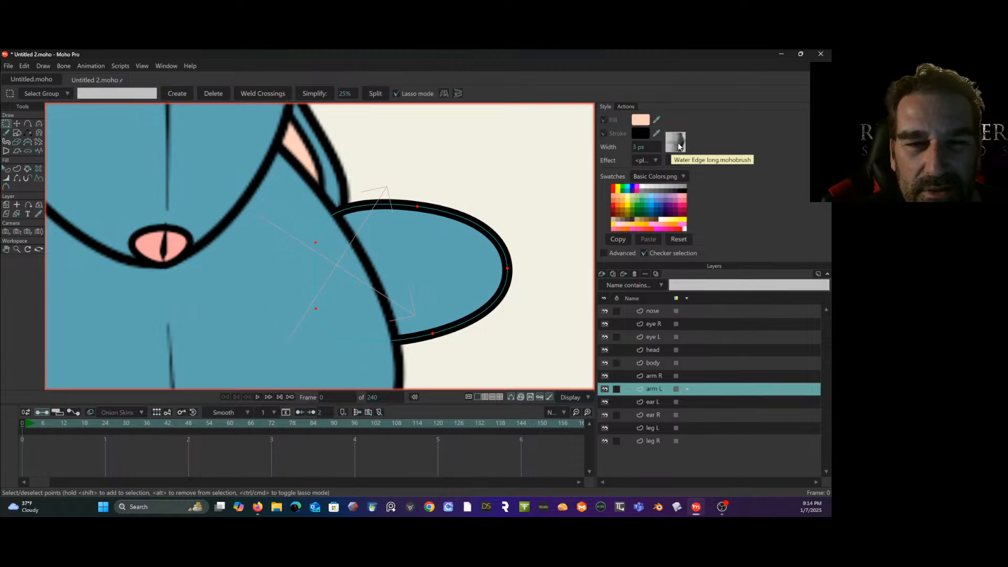
{"action": "left_click_drag", "start_coordinate": [649, 148], "coordinate": [644, 148]}
{"action": "scroll", "coordinate": [541, 169], "scroll_direction": "down", "scroll_amount": 5}
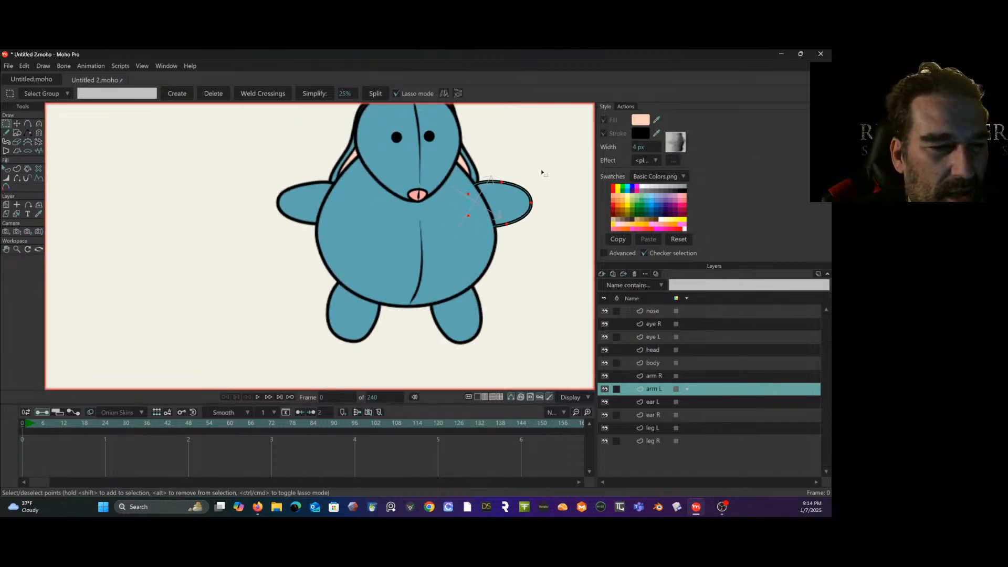
- Select the arm L shape and apply the MC-HairyInk brush to its stroke with 67% size variation amplitude and 46% size variation scale
{"action": "left_click", "coordinate": [6, 169]}
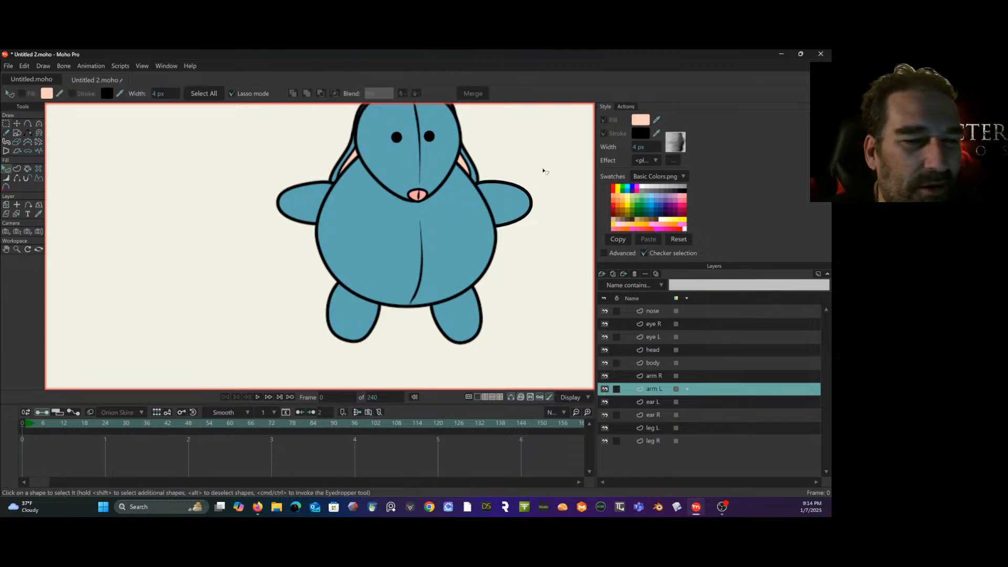
{"action": "left_click", "coordinate": [508, 205]}
{"action": "scroll", "coordinate": [551, 163], "scroll_direction": "up", "scroll_amount": 5}
{"action": "left_click", "coordinate": [677, 144]}
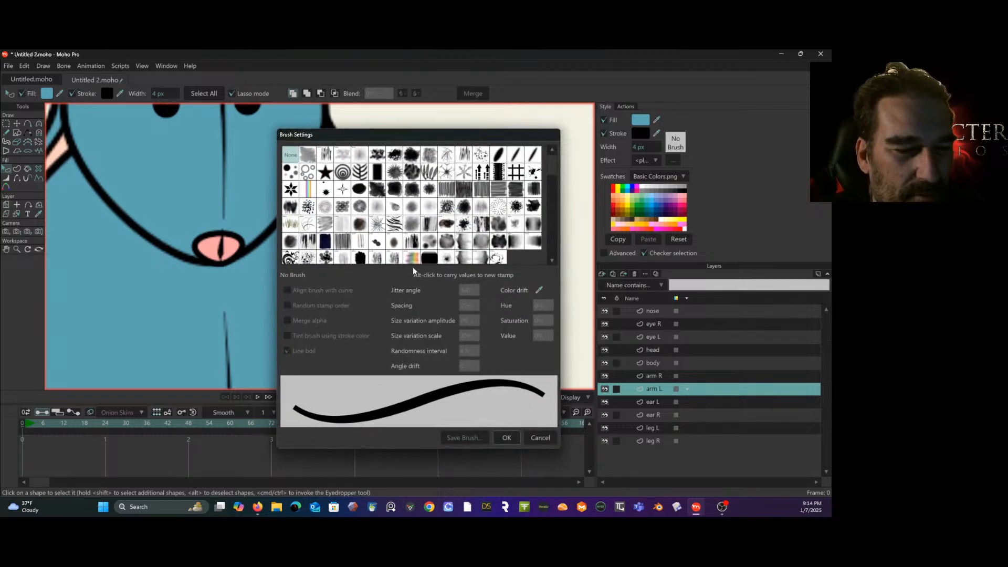
{"action": "left_click", "coordinate": [376, 258]}
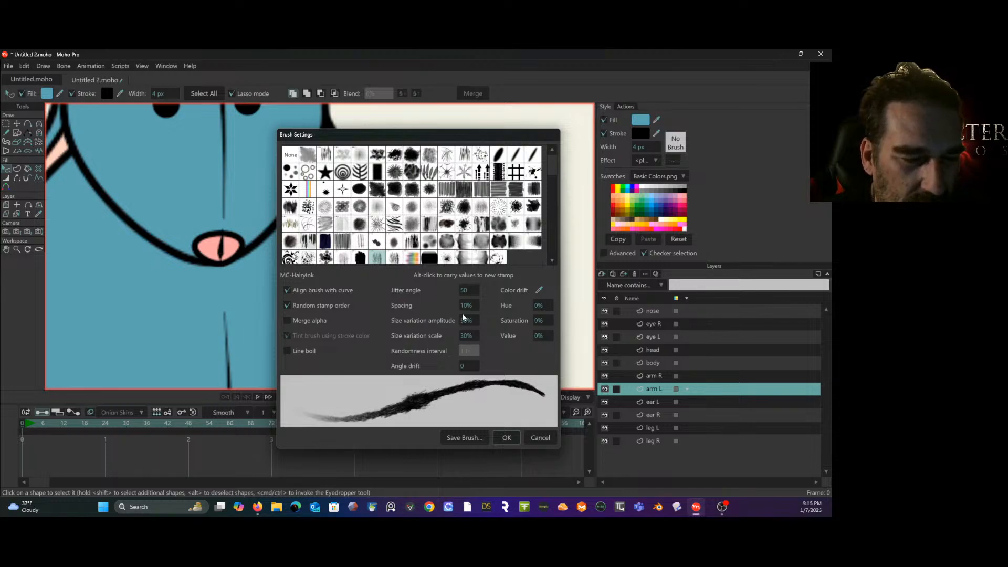
{"action": "mouse_move", "coordinate": [465, 323]}
{"action": "left_mouse_down"}
{"action": "mouse_move", "coordinate": [540, 319]}
{"action": "mouse_move", "coordinate": [527, 329]}
{"action": "left_mouse_up"}
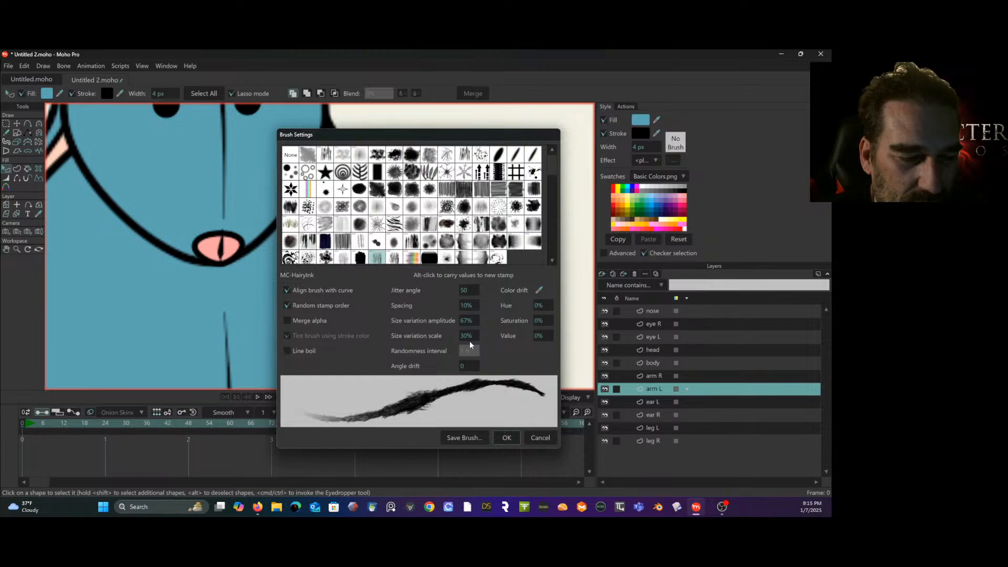
{"action": "left_click_drag", "start_coordinate": [467, 336], "coordinate": [533, 334]}
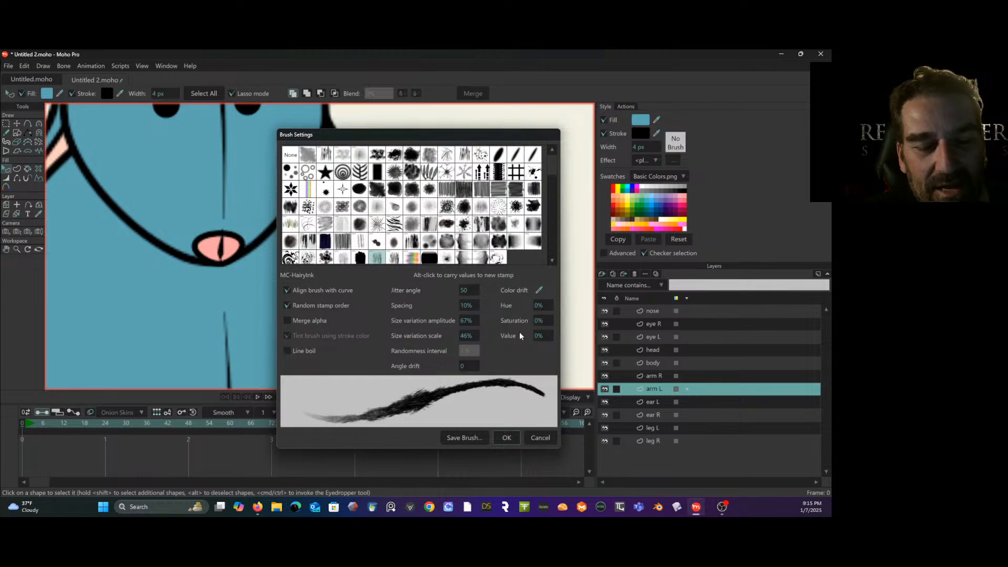
{"action": "left_click", "coordinate": [505, 438]}
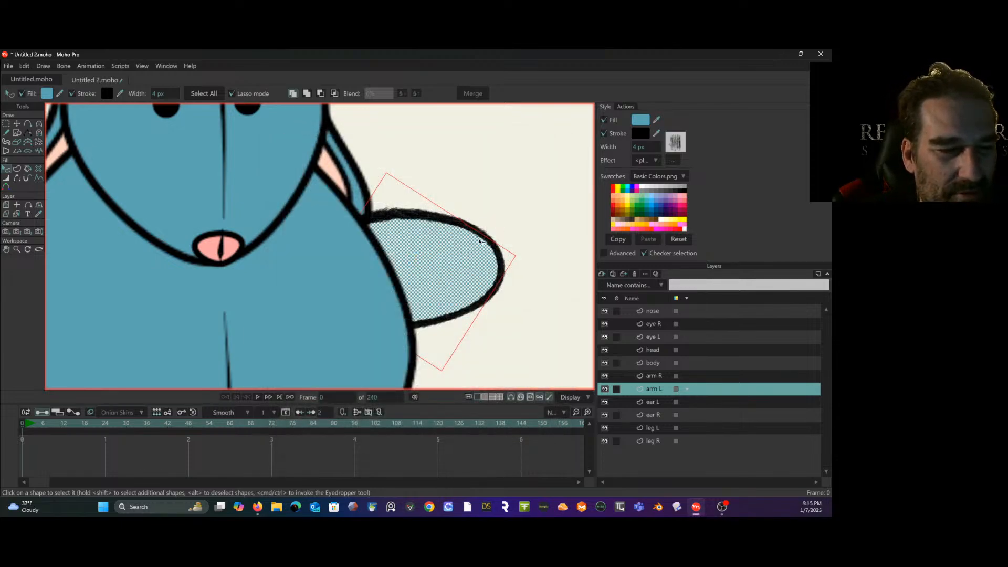
- Raise the arm L stroke brush's size variation amplitude to 101% and its size variation scale to 77%
{"action": "left_click", "coordinate": [675, 148]}
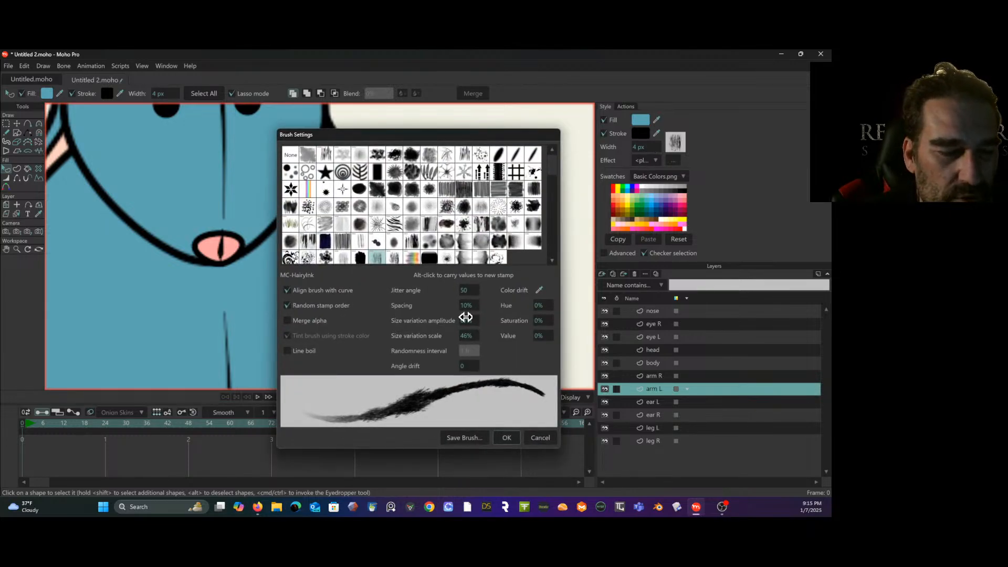
{"action": "mouse_move", "coordinate": [465, 317]}
{"action": "left_mouse_down"}
{"action": "mouse_move", "coordinate": [603, 308]}
{"action": "mouse_move", "coordinate": [588, 314]}
{"action": "left_mouse_up"}
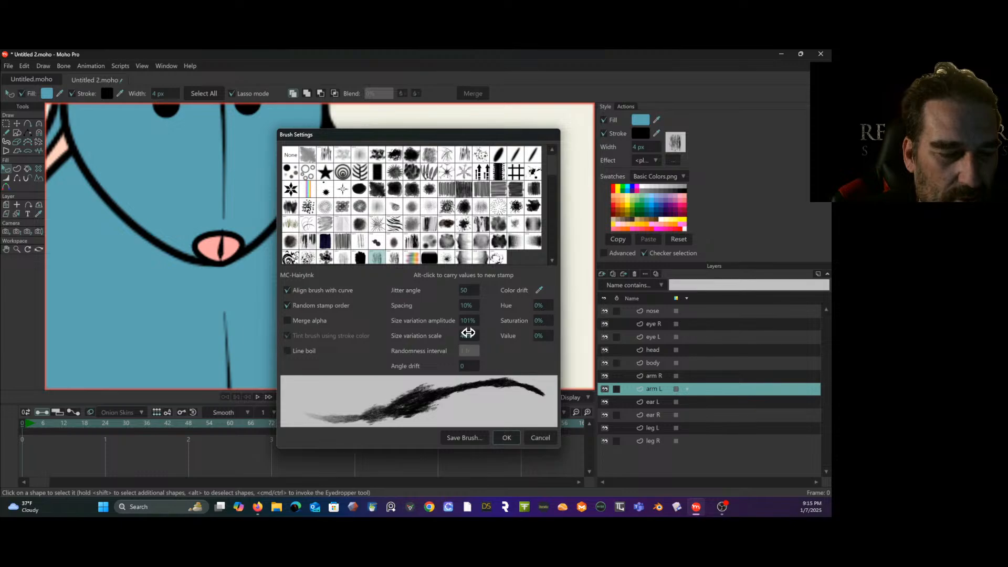
{"action": "left_click_drag", "start_coordinate": [470, 330], "coordinate": [586, 320]}
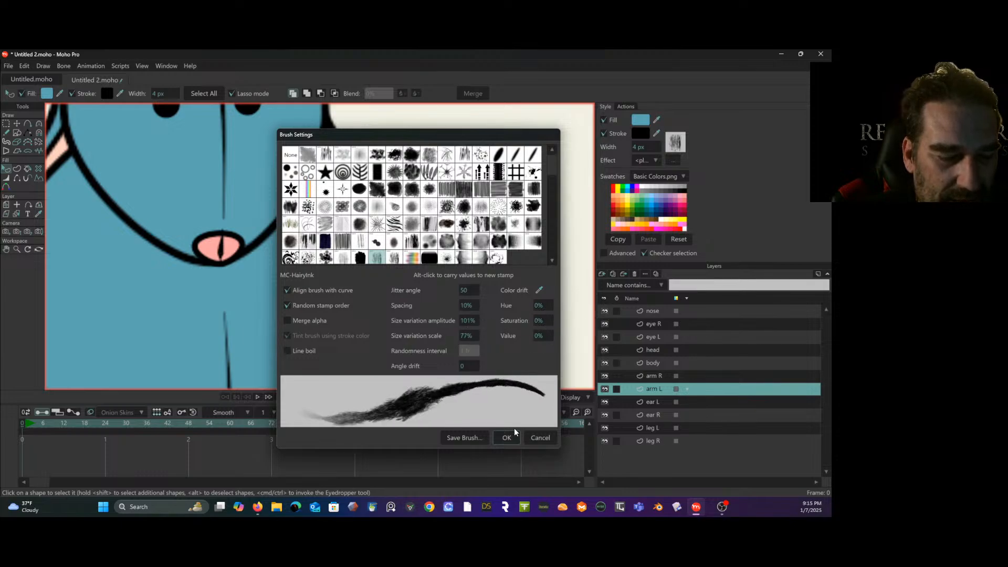
- Save the adjusted brush as "my scratchy brush" in the custom content folder, reload the brushes and accept the brush settings
{"action": "left_click", "coordinate": [479, 438]}
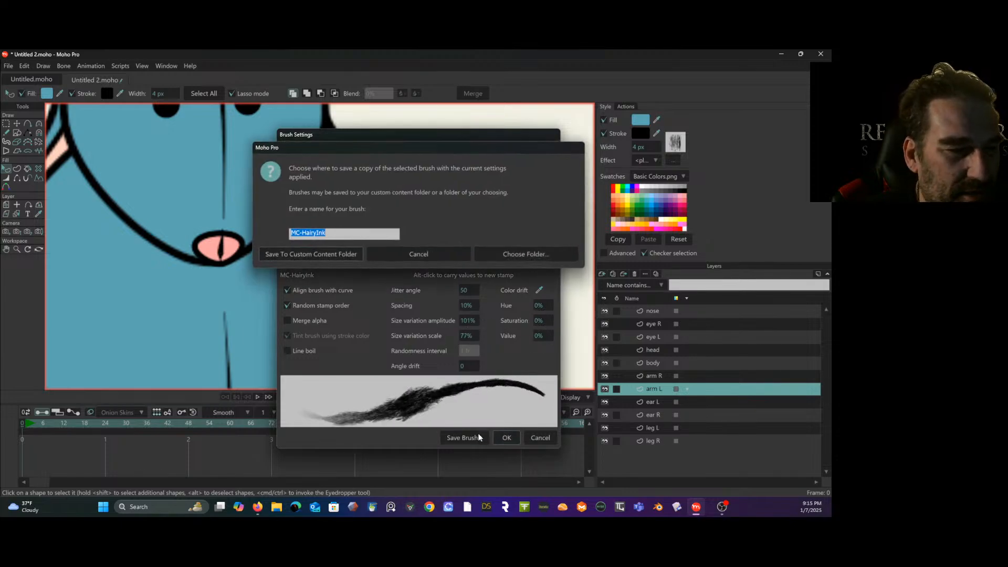
{"action": "type", "text": "my scratchy brush"}
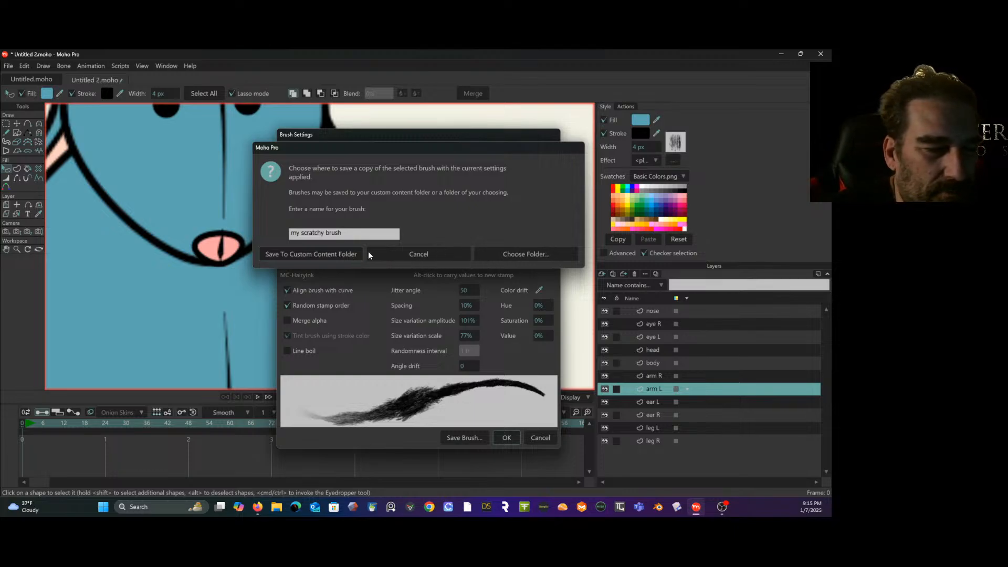
{"action": "left_click", "coordinate": [338, 253]}
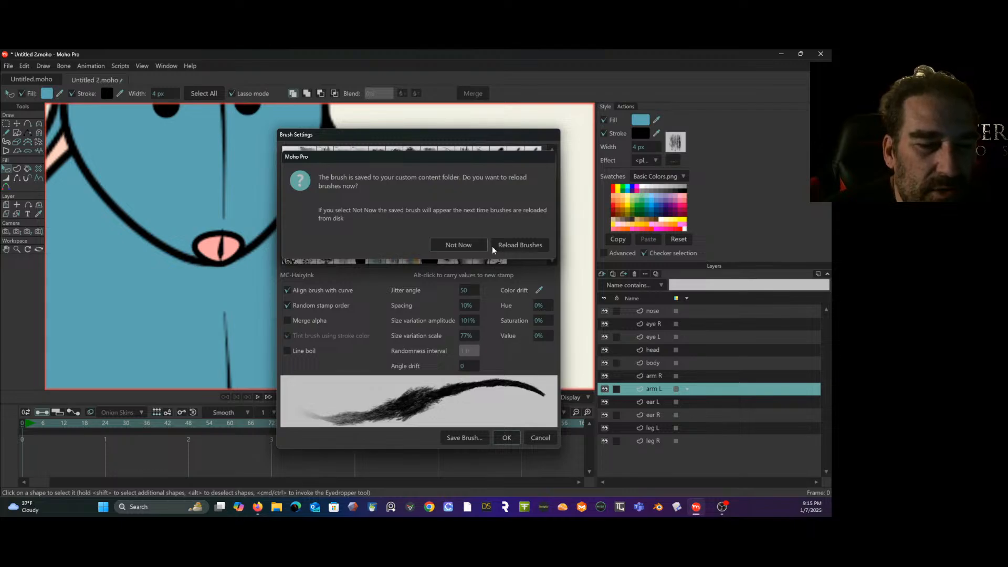
{"action": "left_click", "coordinate": [510, 244]}
{"action": "key", "text": "Return"}
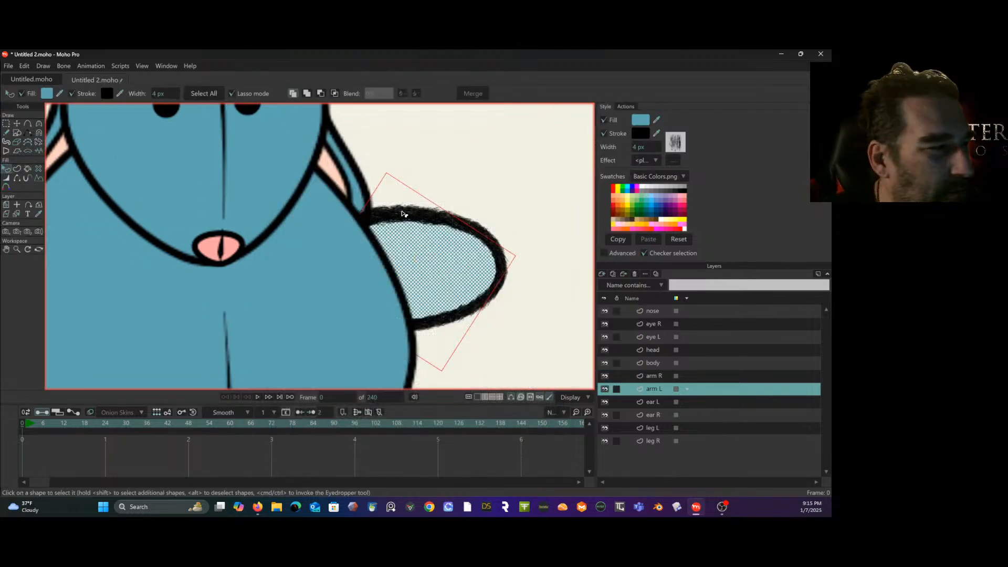
- Thin the arm L outline by setting the line width to 64% at its upper point and 78% at its lower point
{"action": "left_click", "coordinate": [6, 179]}
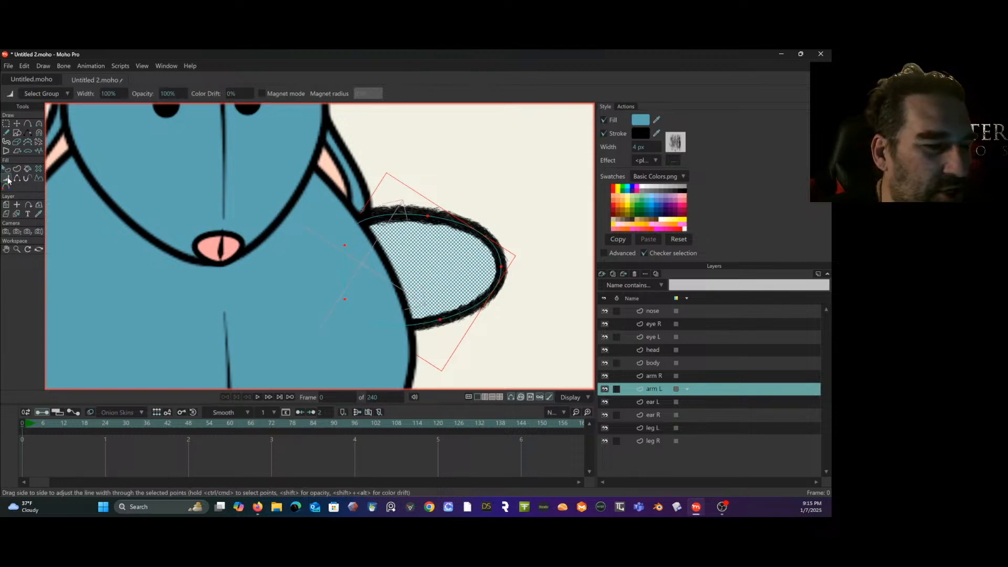
{"action": "left_click_drag", "start_coordinate": [430, 219], "coordinate": [473, 195]}
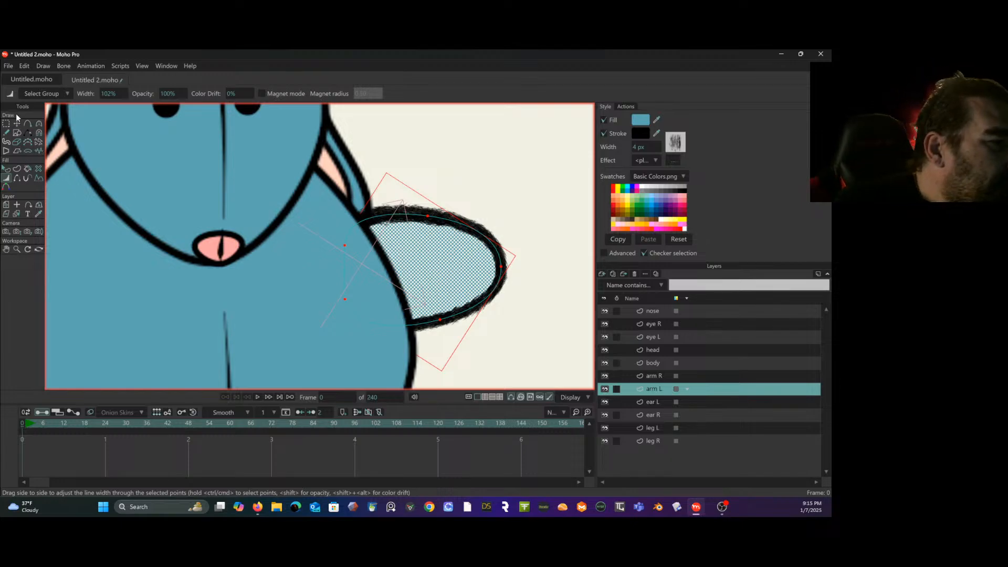
{"action": "key", "text": "g"}
{"action": "left_click_drag", "start_coordinate": [528, 203], "coordinate": [519, 217]}
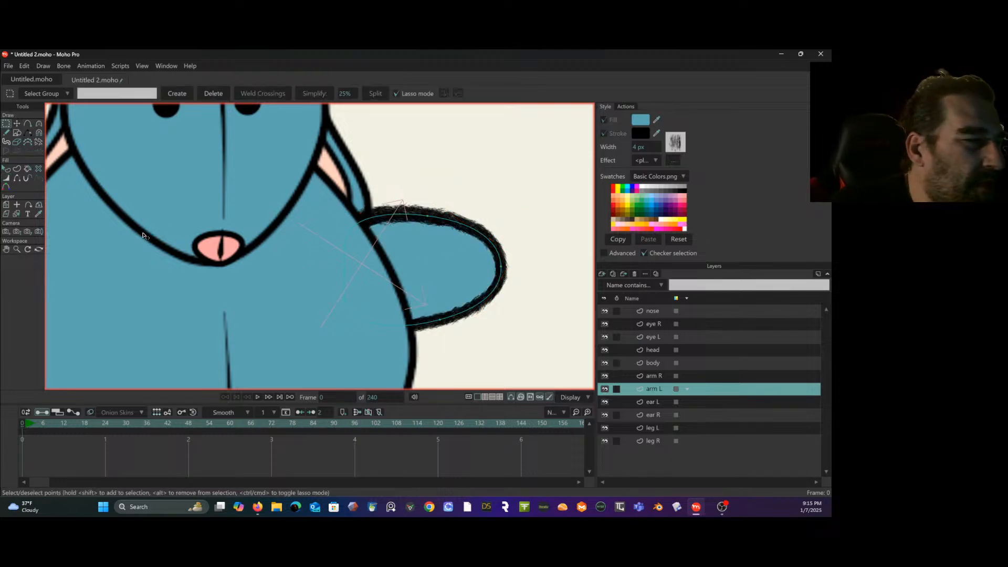
{"action": "left_click", "coordinate": [12, 178]}
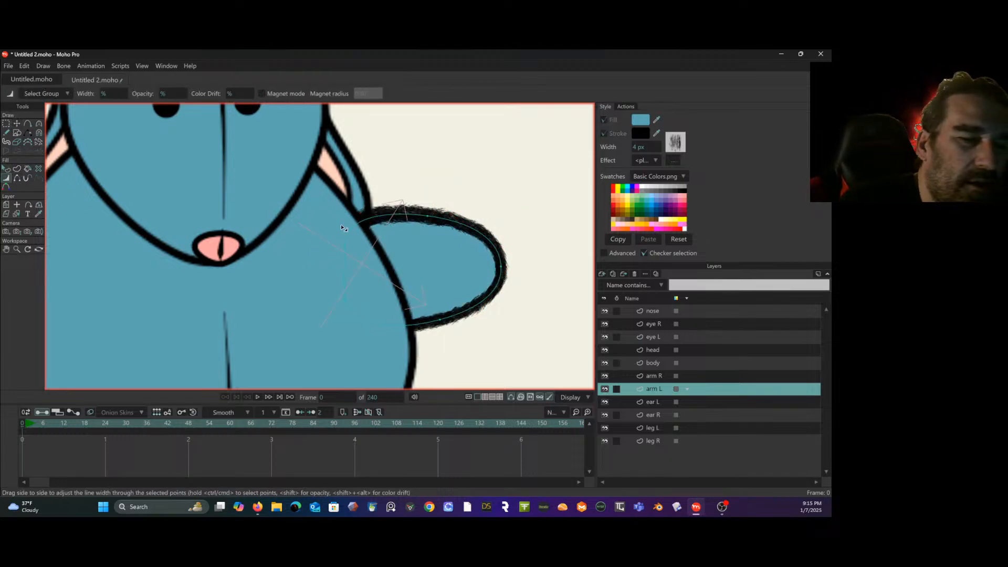
{"action": "left_click_drag", "start_coordinate": [427, 215], "coordinate": [423, 226]}
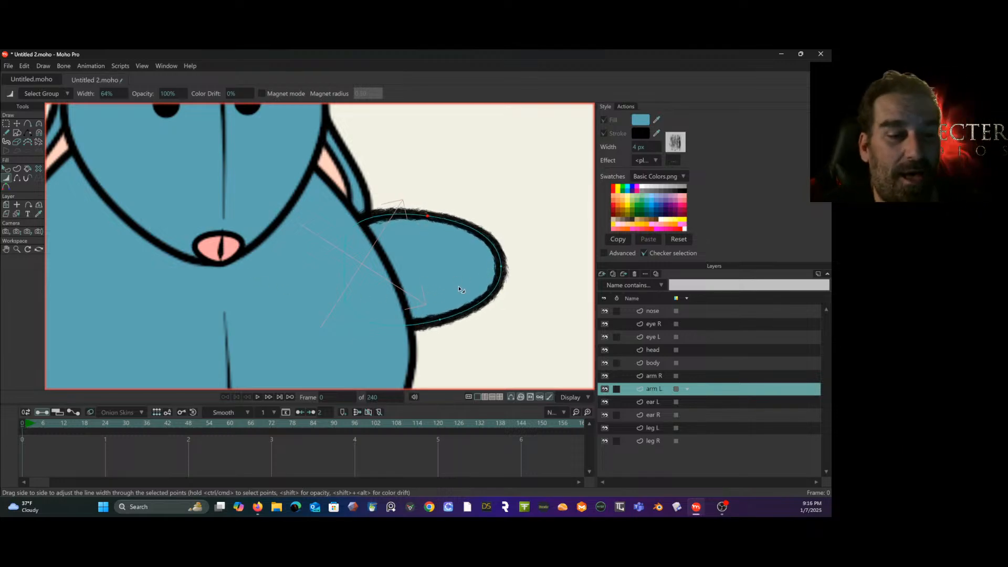
{"action": "left_click_drag", "start_coordinate": [440, 321], "coordinate": [438, 320]}
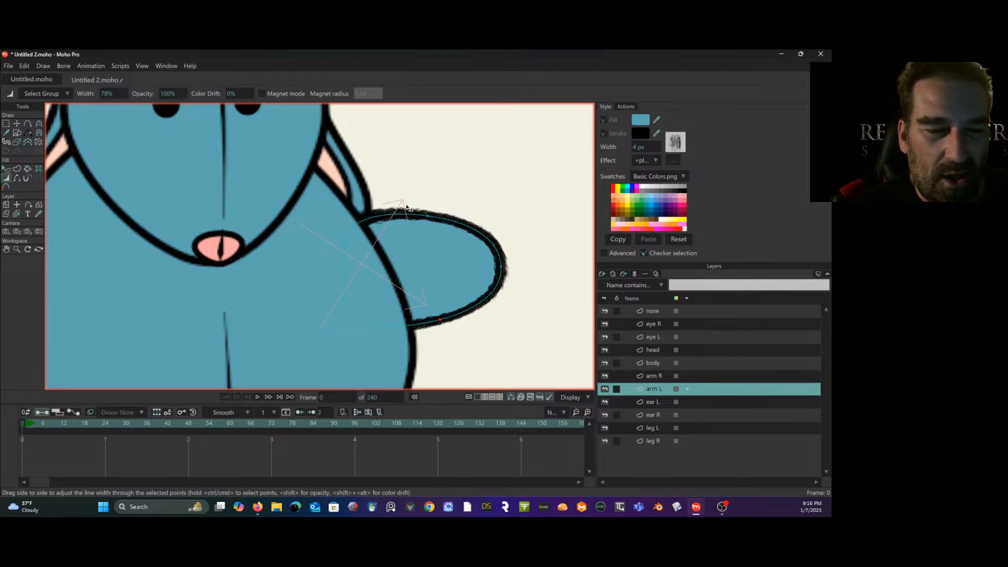
{"action": "scroll", "coordinate": [408, 207], "scroll_direction": "down", "scroll_amount": 4}
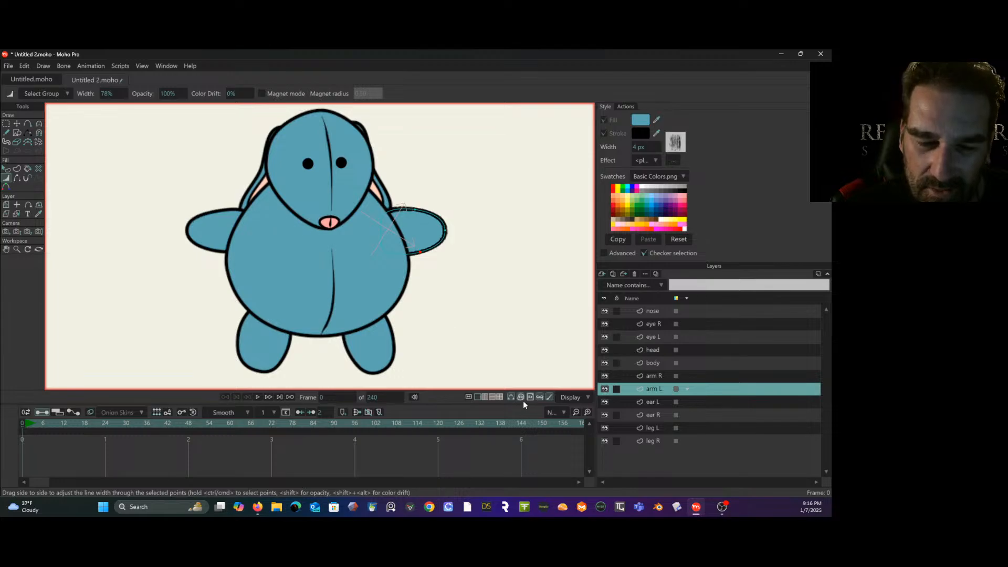
- Select the leg R shape and apply my scratchy brush to its stroke
{"action": "left_click", "coordinate": [658, 440]}
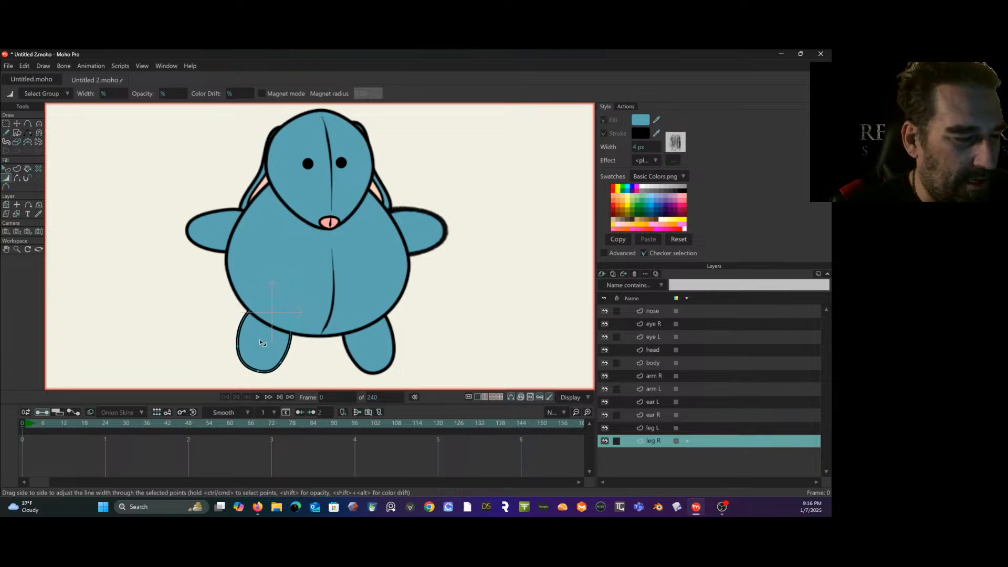
{"action": "left_click", "coordinate": [7, 124]}
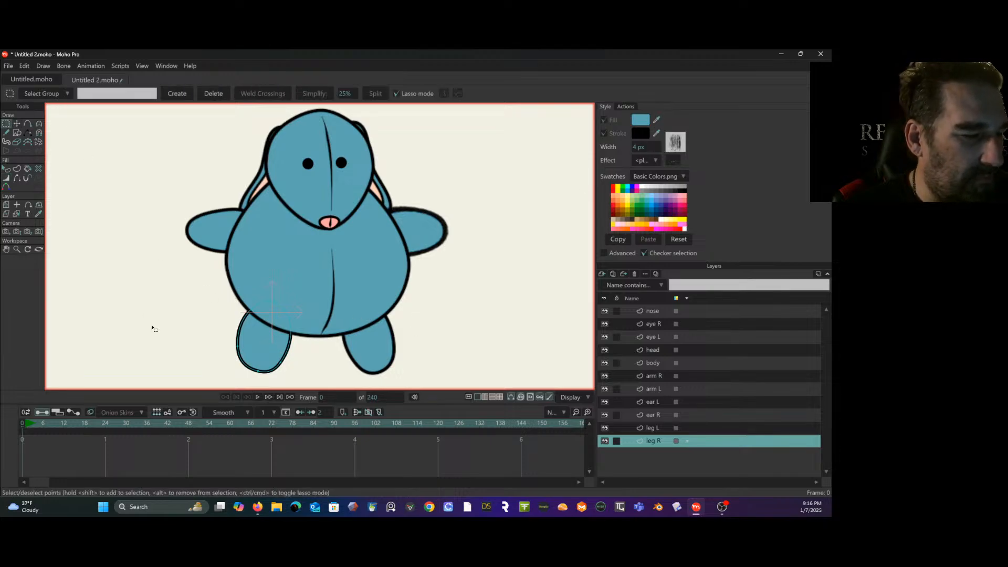
{"action": "double_click", "coordinate": [290, 348]}
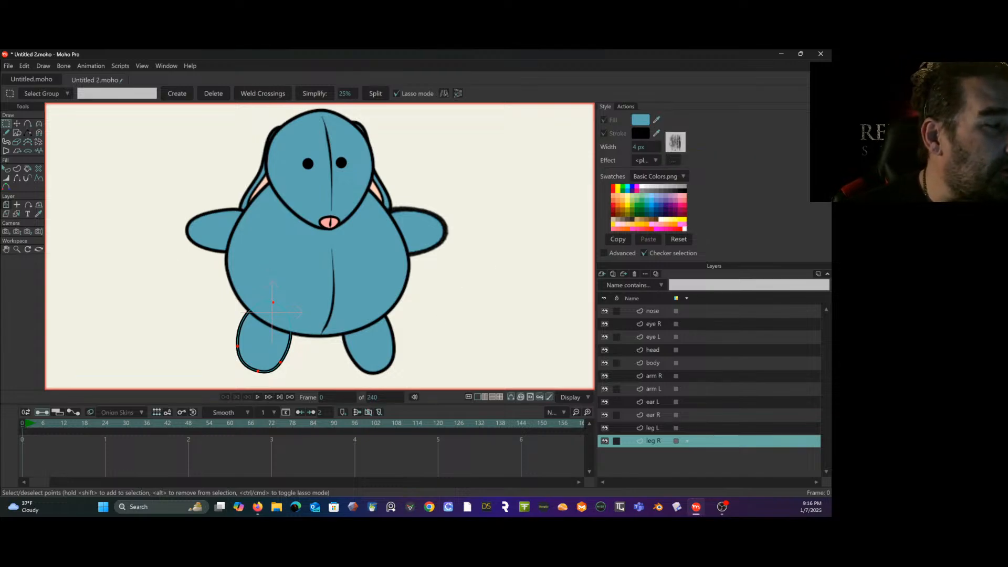
{"action": "left_click", "coordinate": [8, 170]}
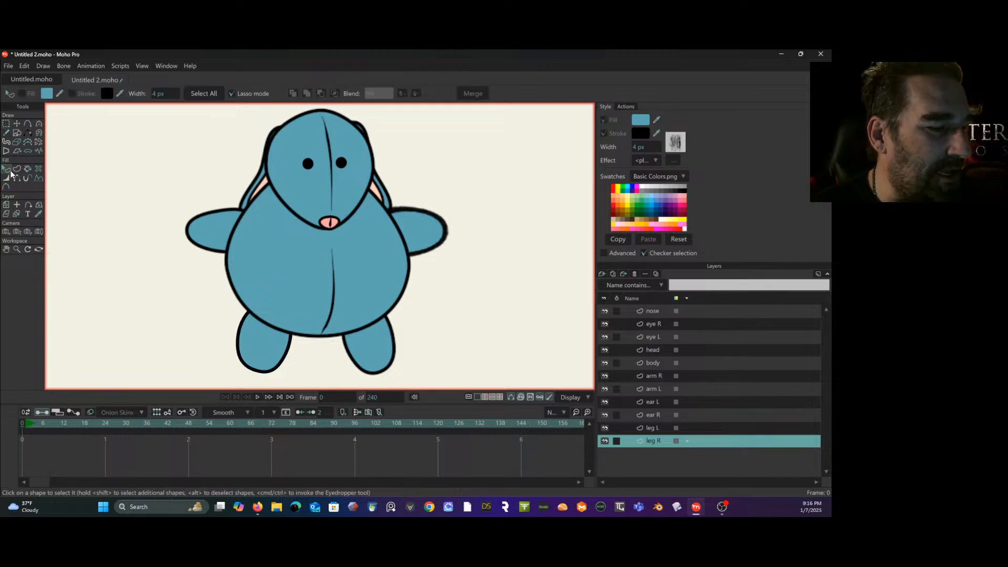
{"action": "left_click", "coordinate": [266, 355]}
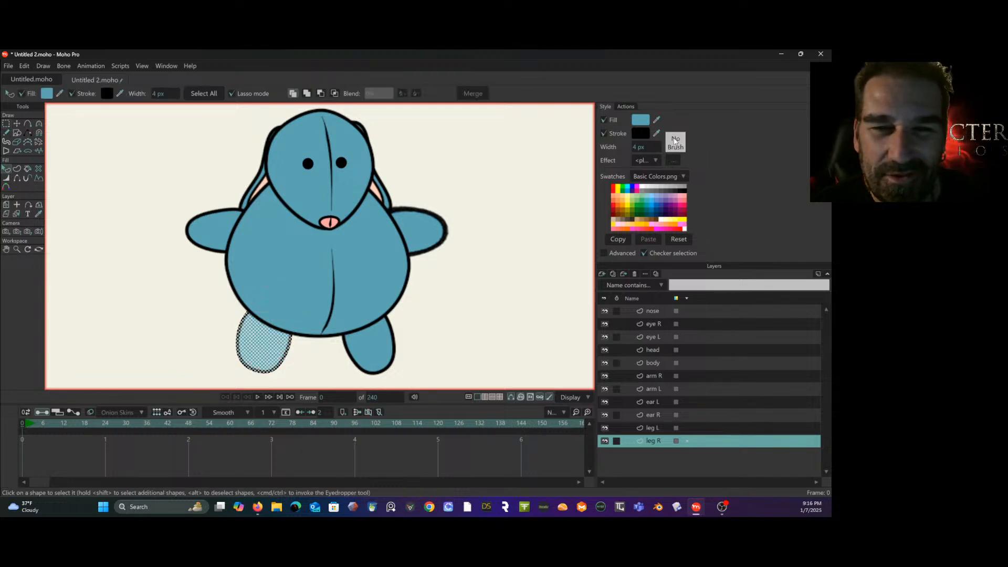
{"action": "left_click", "coordinate": [678, 159]}
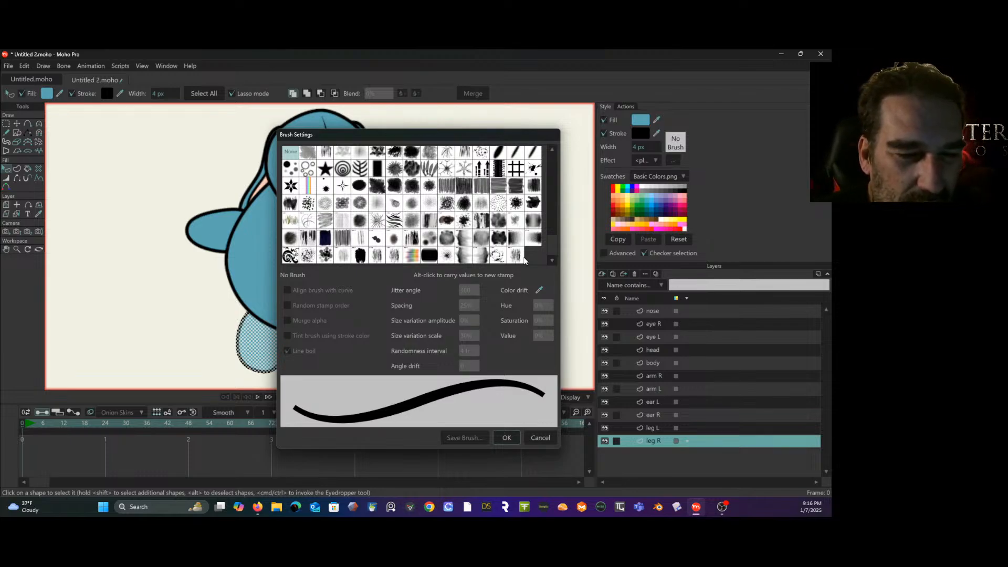
{"action": "left_click", "coordinate": [516, 256]}
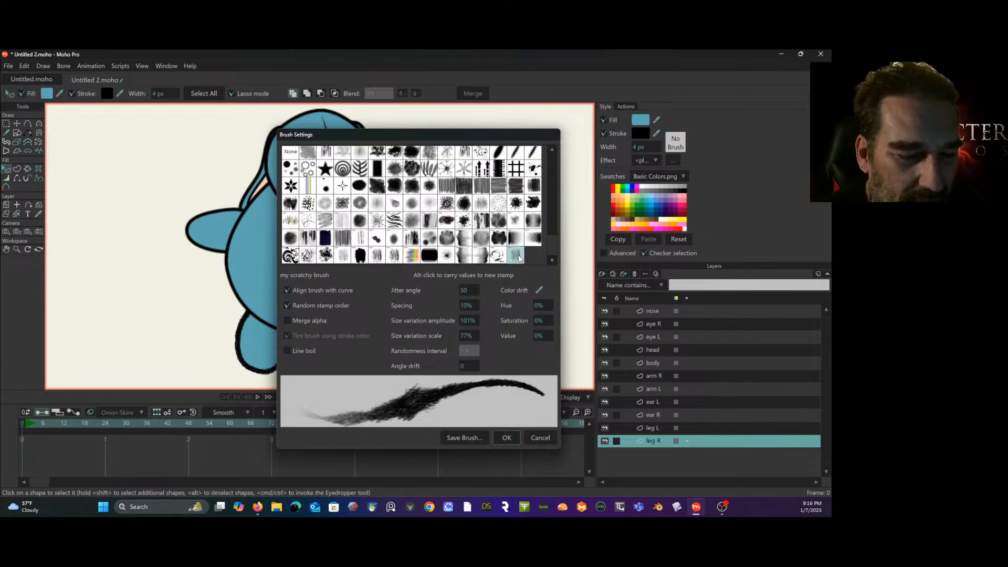
{"action": "left_click", "coordinate": [507, 438]}
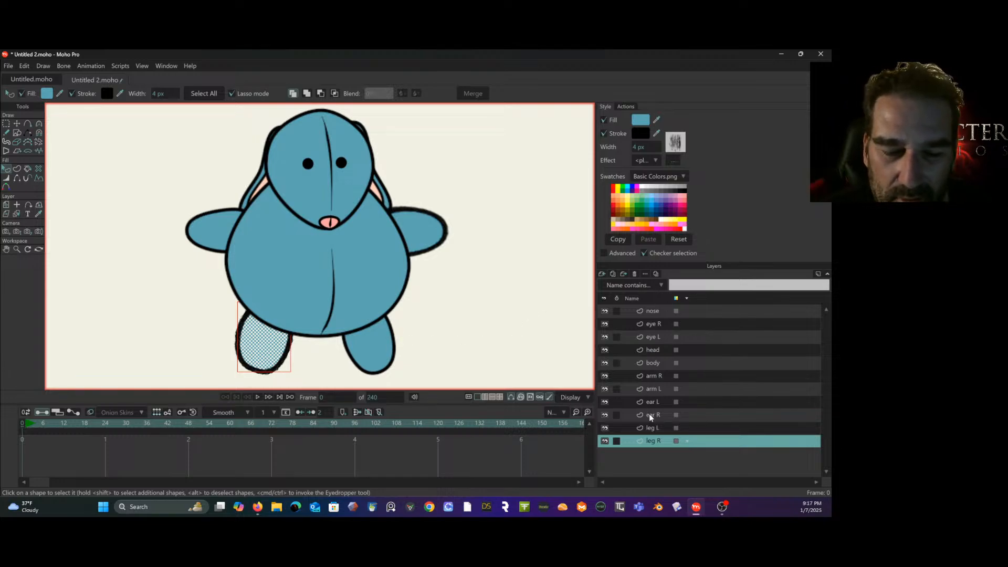
- Select the leg L shape and apply my scratchy brush to its stroke
{"action": "left_click", "coordinate": [657, 427]}
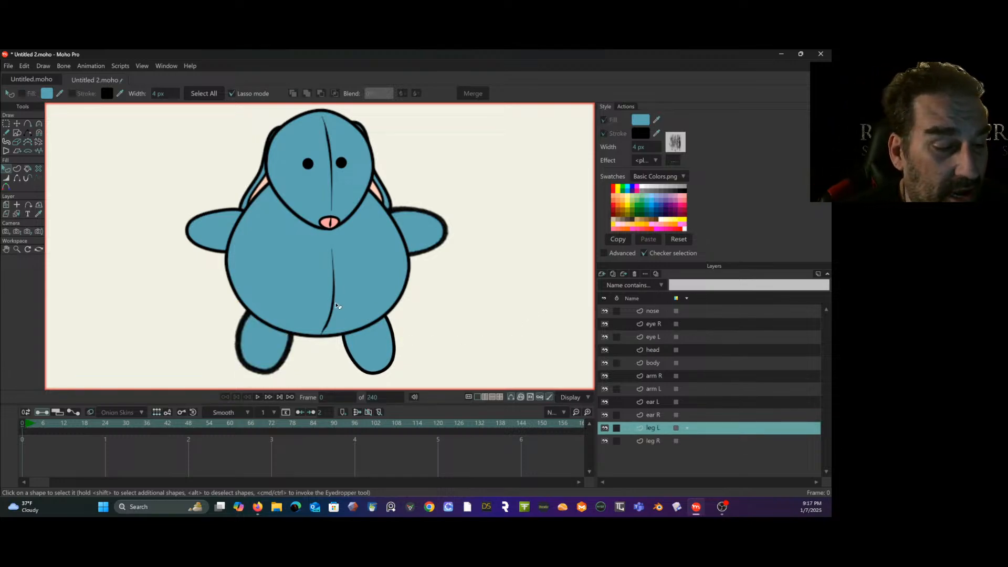
{"action": "left_click", "coordinate": [394, 348]}
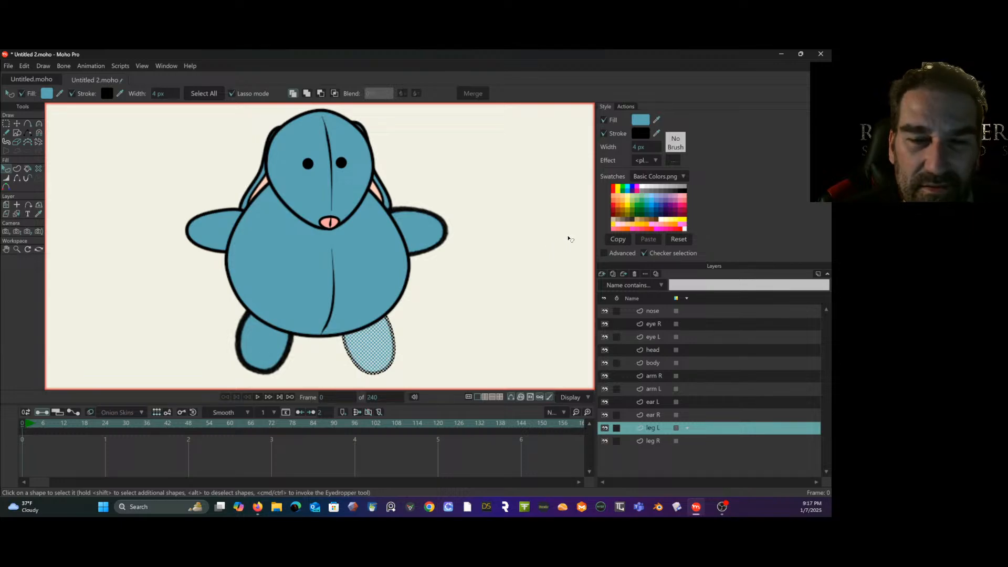
{"action": "left_click", "coordinate": [679, 147]}
{"action": "left_click", "coordinate": [518, 259]}
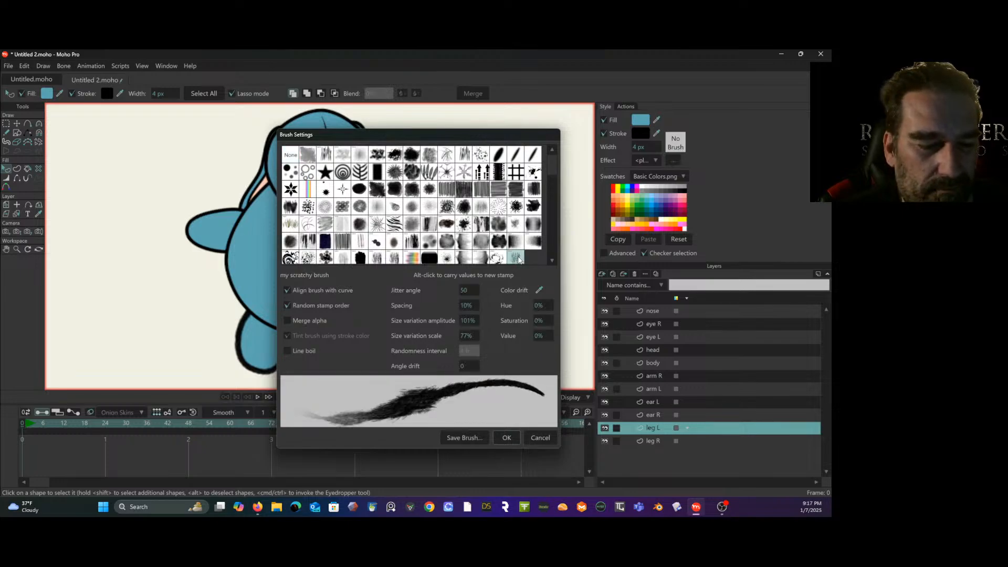
{"action": "left_click", "coordinate": [504, 437]}
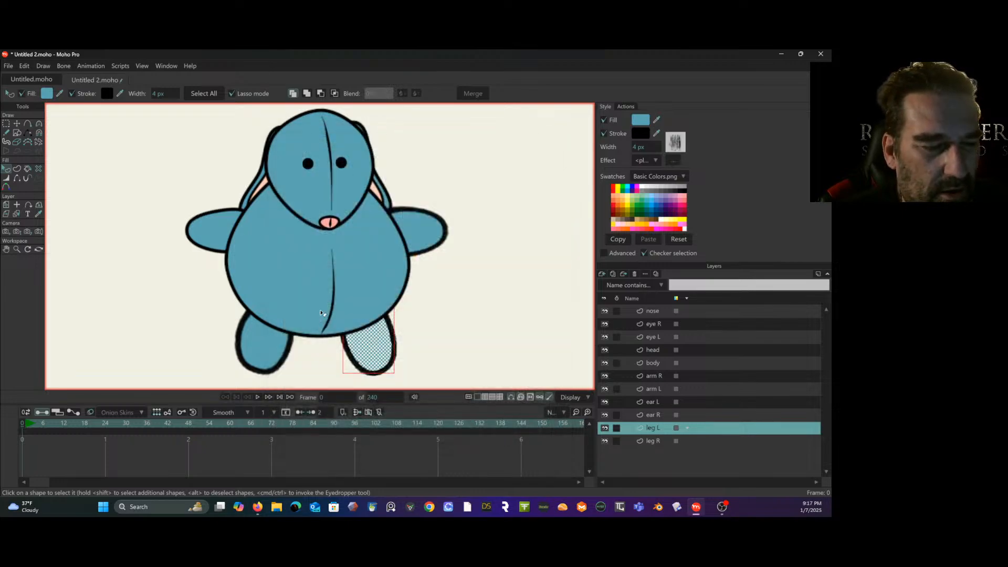
- Apply my scratchy brush to the 3 px stroke of the pink inner shape on the ear R layer and inspect it
{"action": "left_click", "coordinate": [653, 415]}
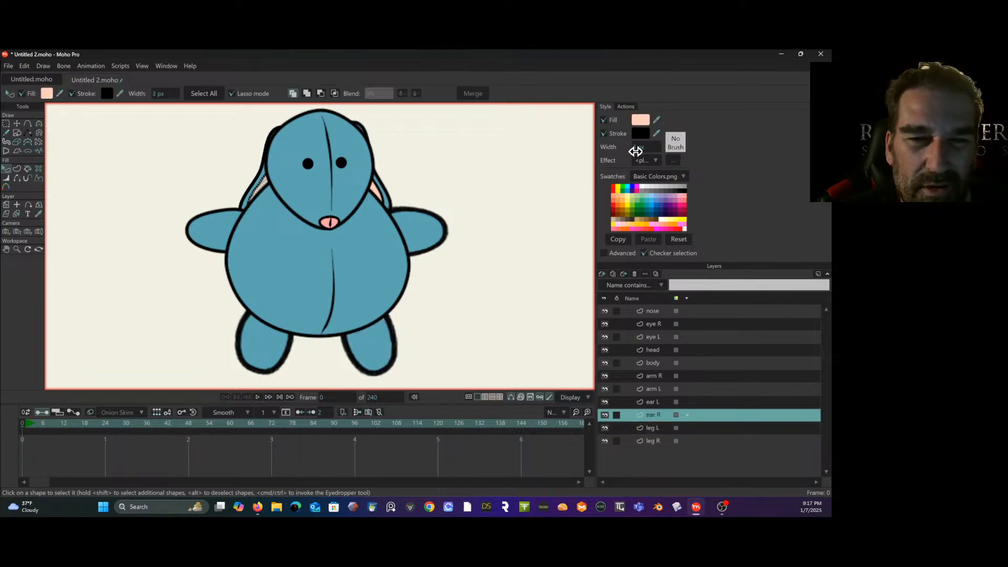
{"action": "left_click", "coordinate": [674, 144]}
{"action": "left_click", "coordinate": [518, 258]}
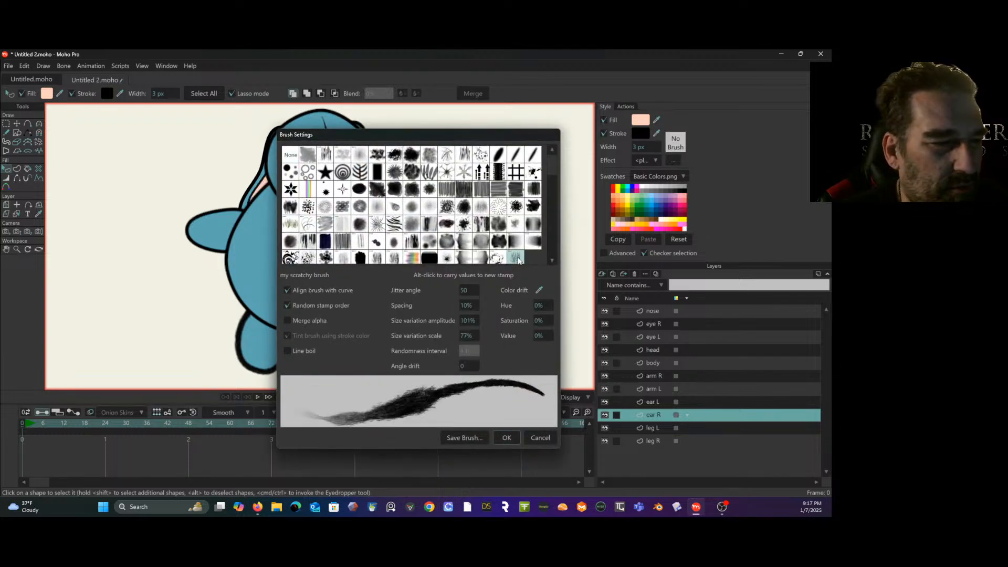
{"action": "left_click", "coordinate": [506, 438]}
{"action": "scroll", "coordinate": [221, 164], "scroll_direction": "up", "scroll_amount": 3}
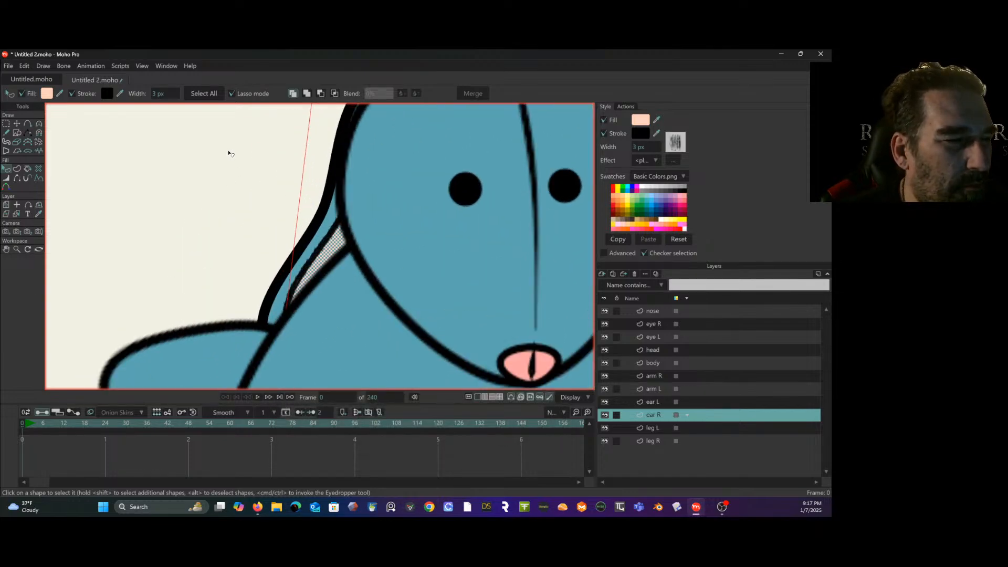
{"action": "scroll", "coordinate": [300, 225], "scroll_direction": "up", "scroll_amount": 4}
{"action": "scroll", "coordinate": [298, 222], "scroll_direction": "down", "scroll_amount": 8}
{"action": "scroll", "coordinate": [299, 222], "scroll_direction": "up", "scroll_amount": 4}
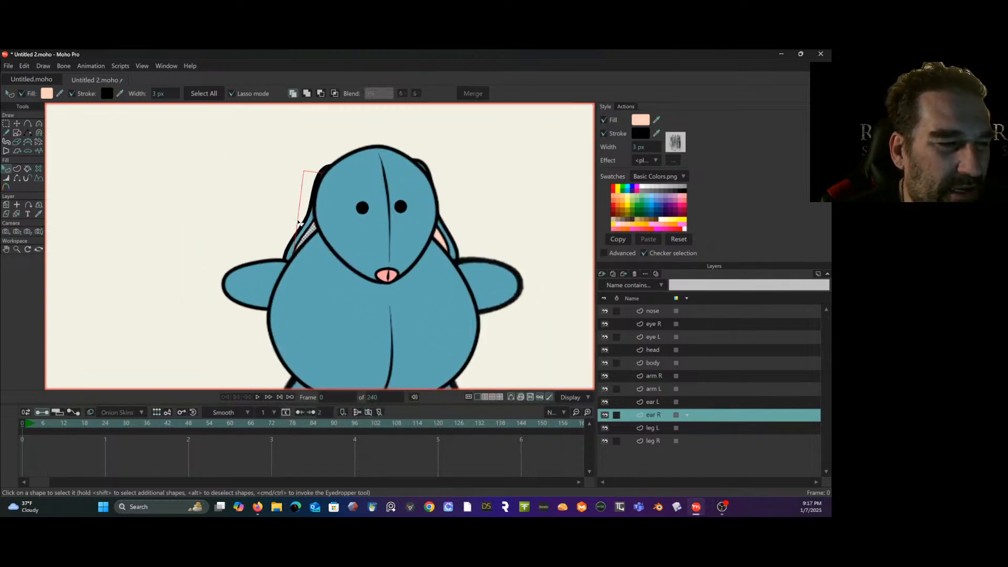
- Select the blue outer shape on the ear R layer and apply my scratchy brush to its stroke
{"action": "left_click", "coordinate": [658, 402]}
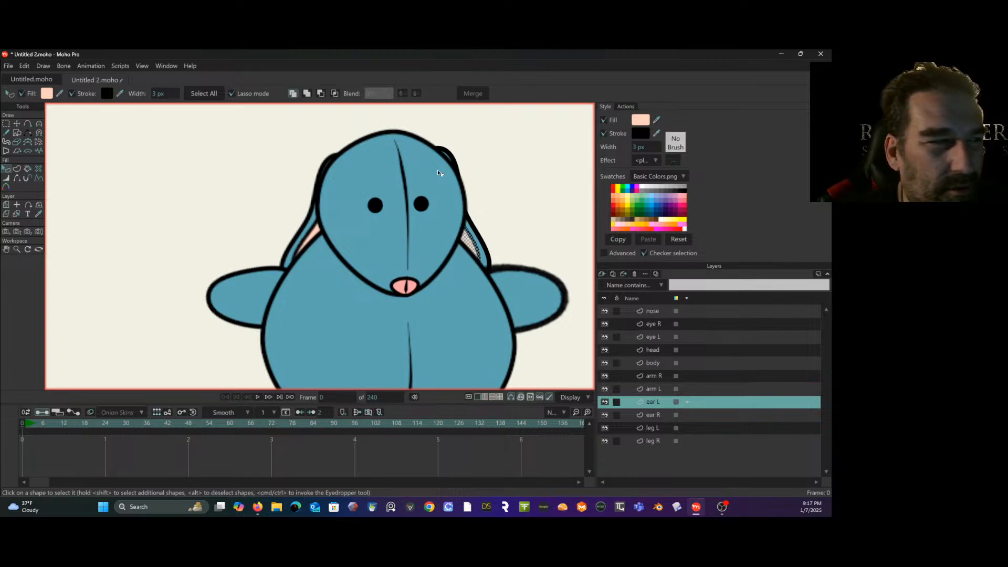
{"action": "left_click", "coordinate": [309, 227]}
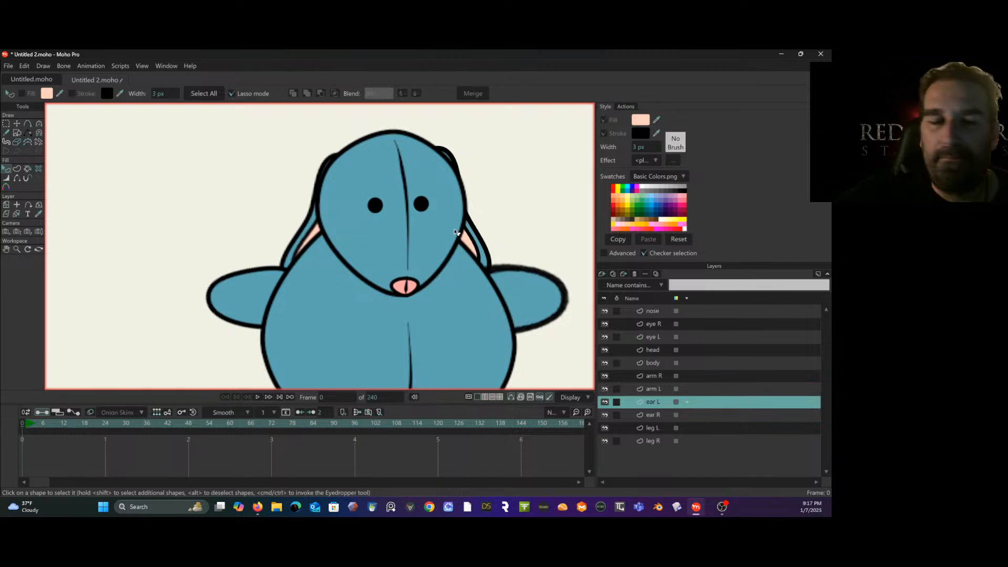
{"action": "left_click", "coordinate": [666, 415]}
{"action": "left_click", "coordinate": [310, 220]}
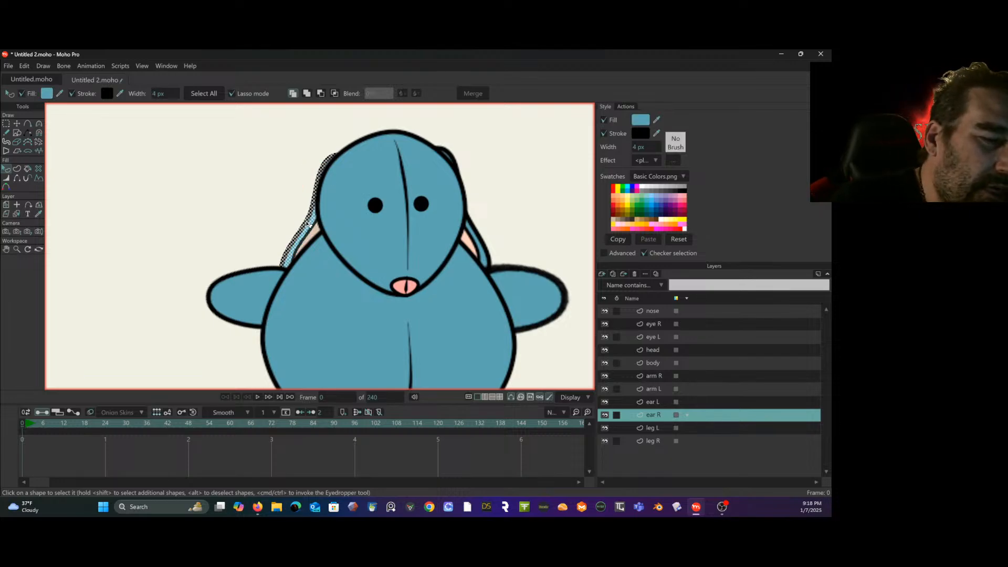
{"action": "left_click", "coordinate": [677, 146]}
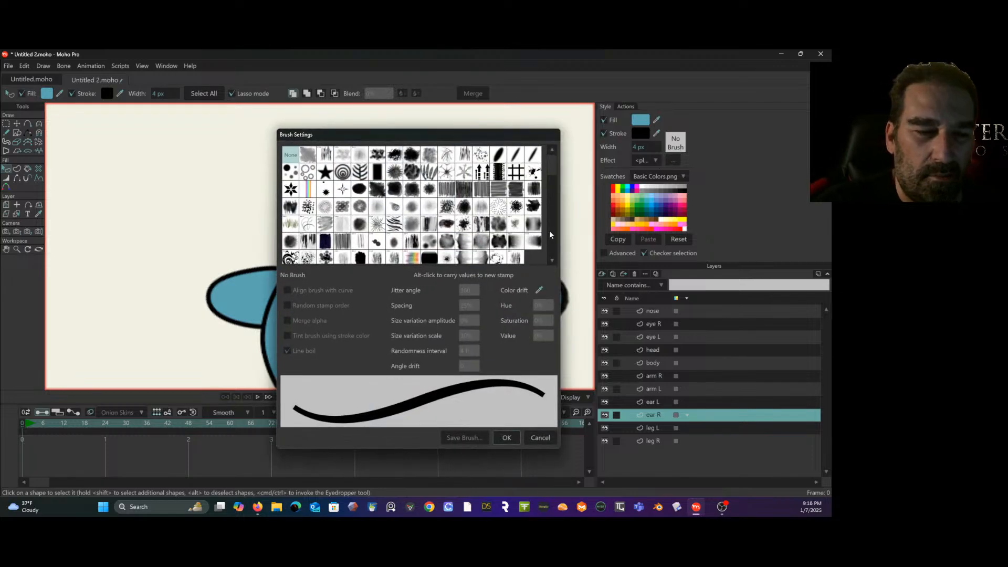
{"action": "left_click", "coordinate": [515, 256]}
{"action": "left_click", "coordinate": [482, 443]}
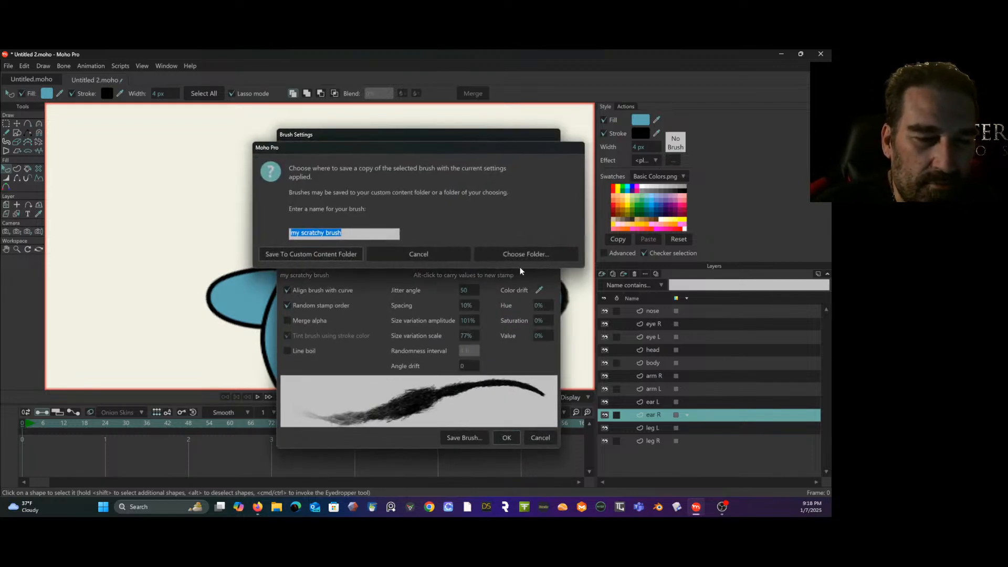
{"action": "left_click", "coordinate": [445, 254]}
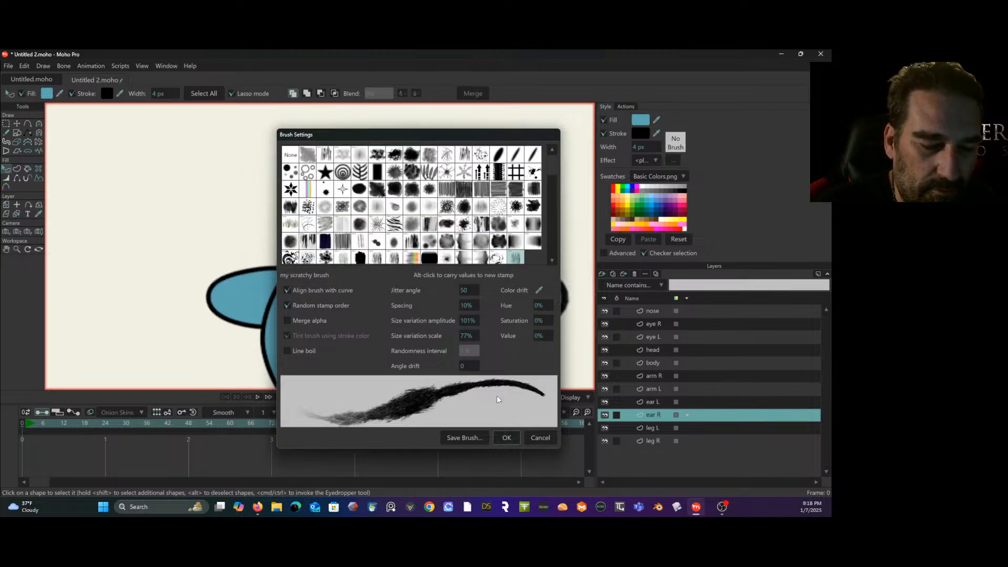
{"action": "left_click", "coordinate": [507, 438]}
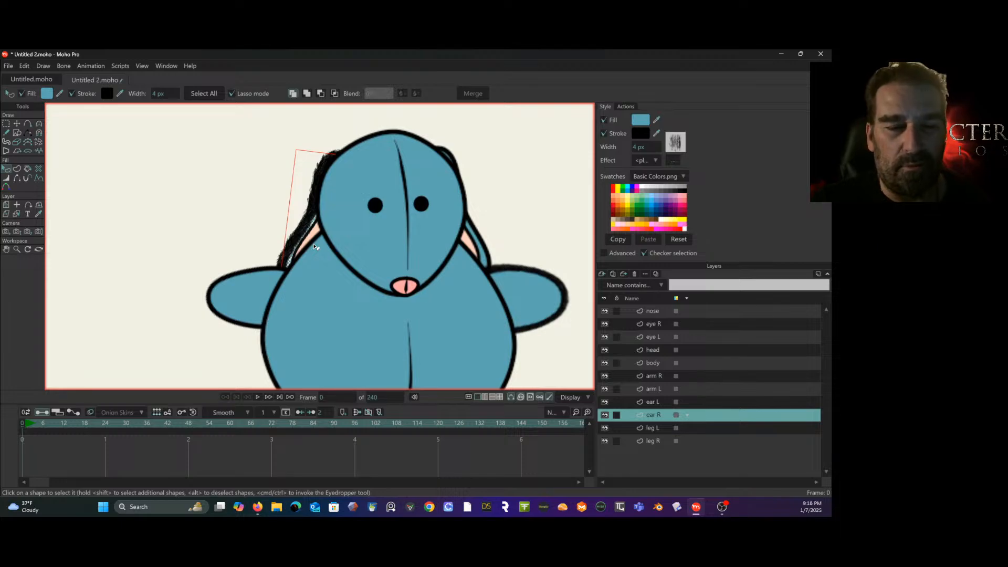
- Select the blue outer shape on the ear L layer and apply my scratchy brush to its stroke
{"action": "left_click", "coordinate": [666, 402]}
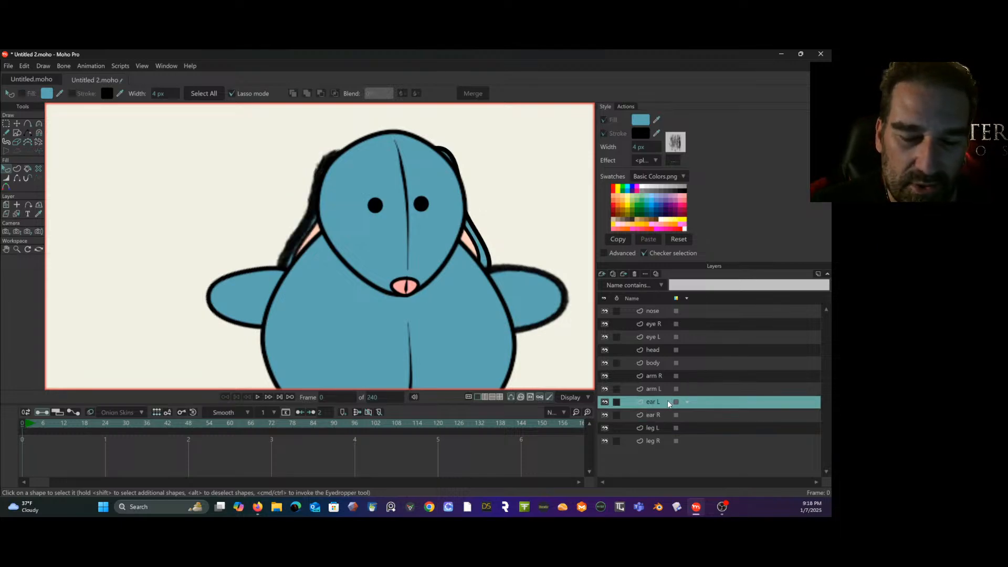
{"action": "left_click", "coordinate": [476, 251]}
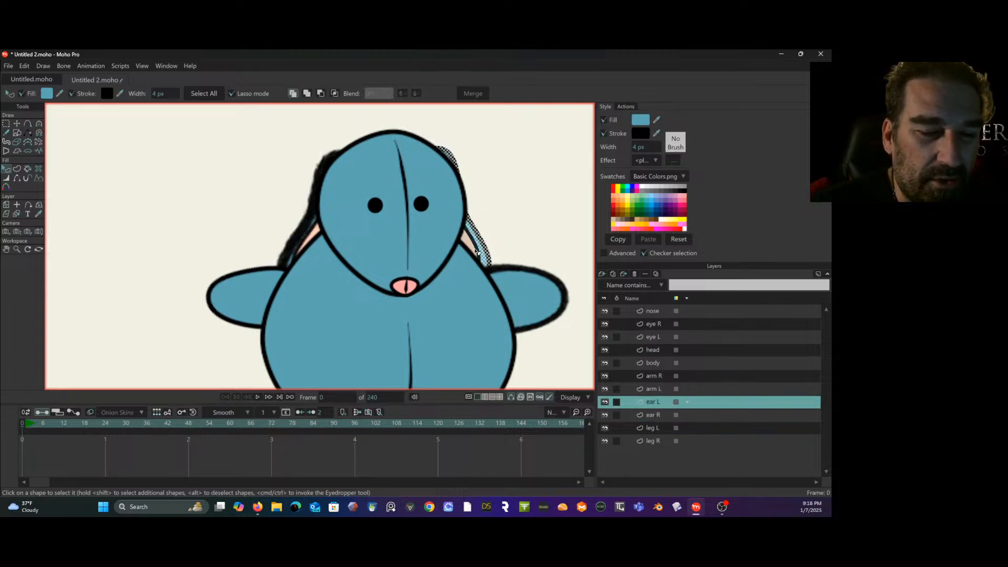
{"action": "left_click", "coordinate": [675, 142]}
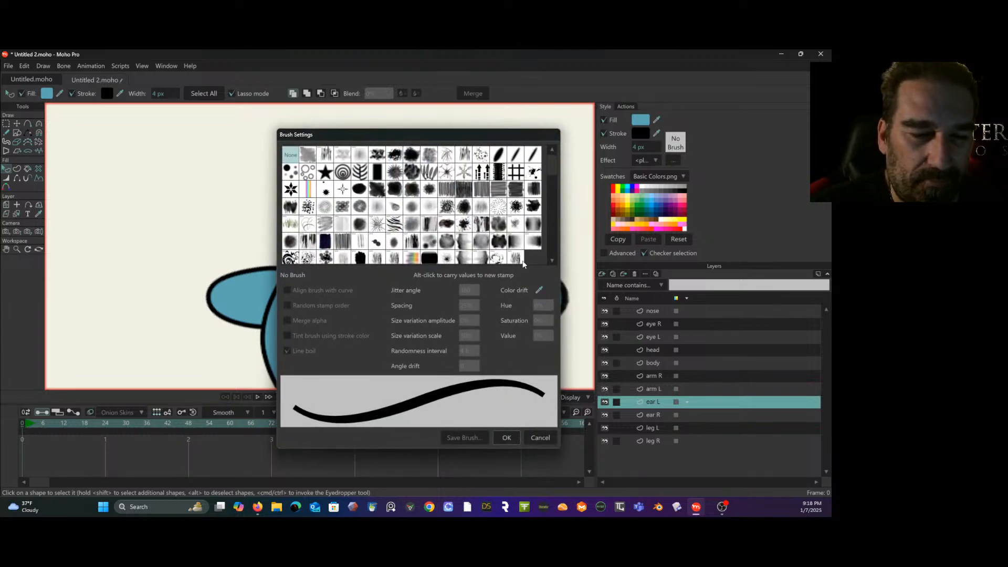
{"action": "left_click", "coordinate": [517, 257]}
{"action": "left_click", "coordinate": [508, 437]}
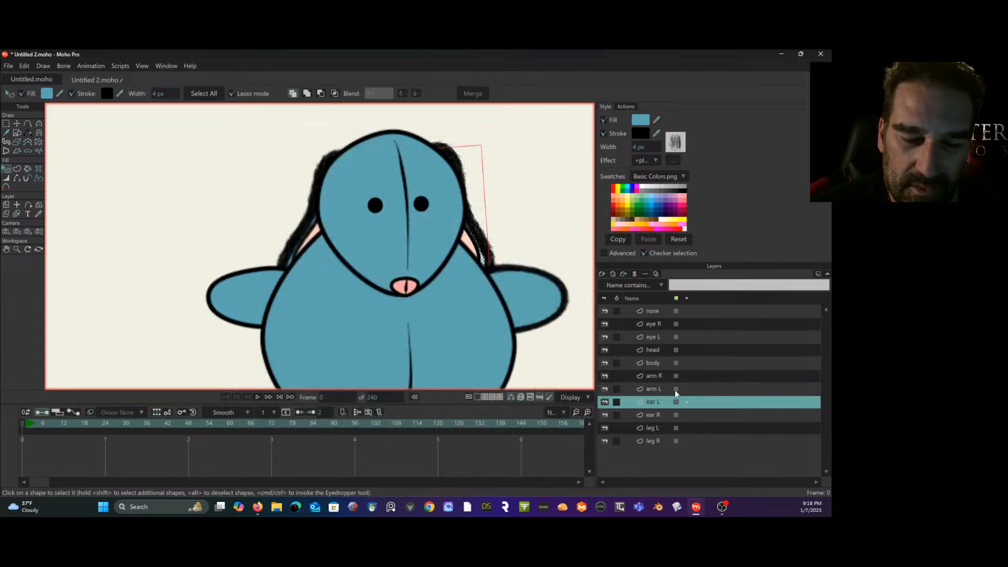
- Select the pink inner shape of ear L and apply my scratchy brush to its stroke
{"action": "left_click", "coordinate": [476, 250]}
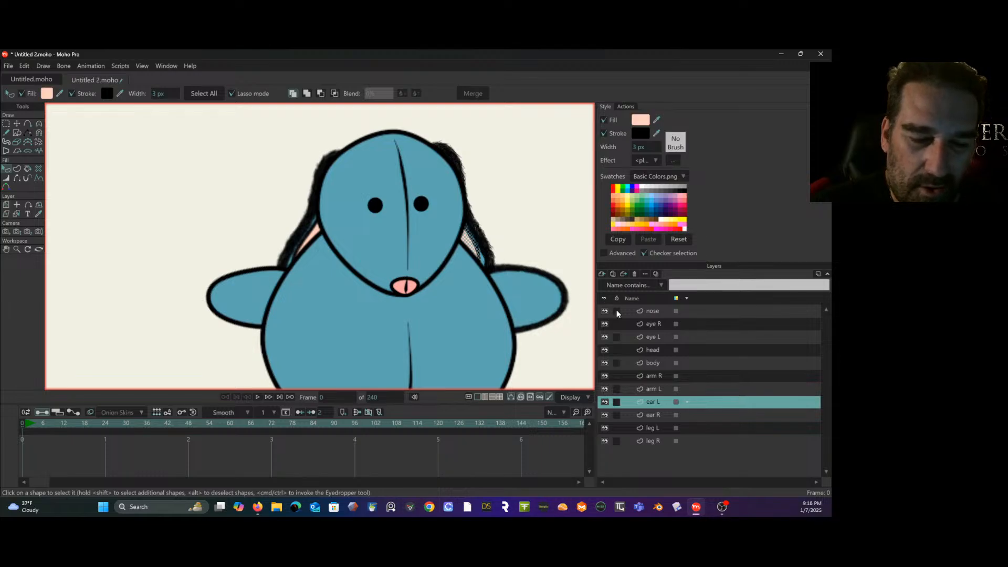
{"action": "left_click", "coordinate": [678, 145]}
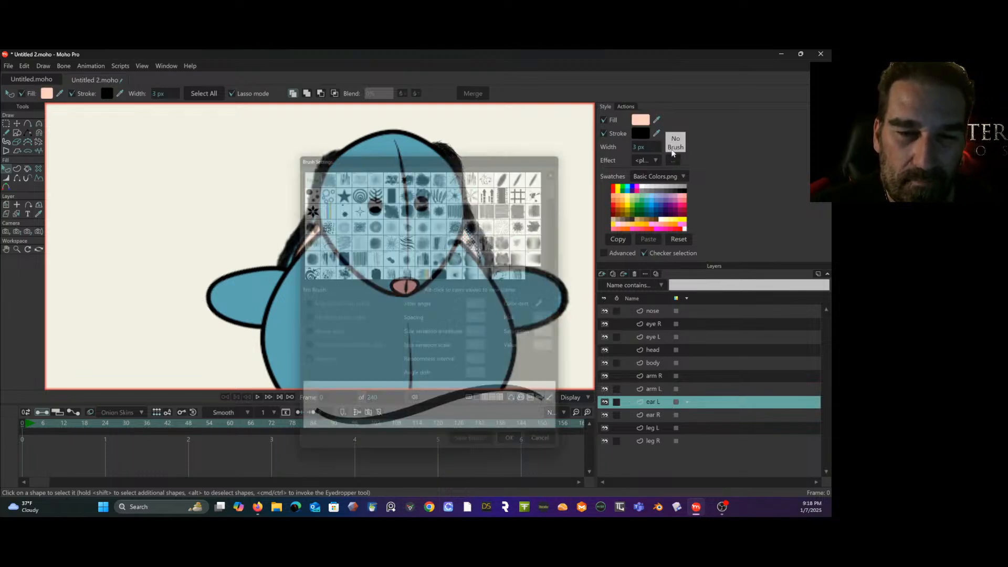
{"action": "left_click", "coordinate": [516, 257]}
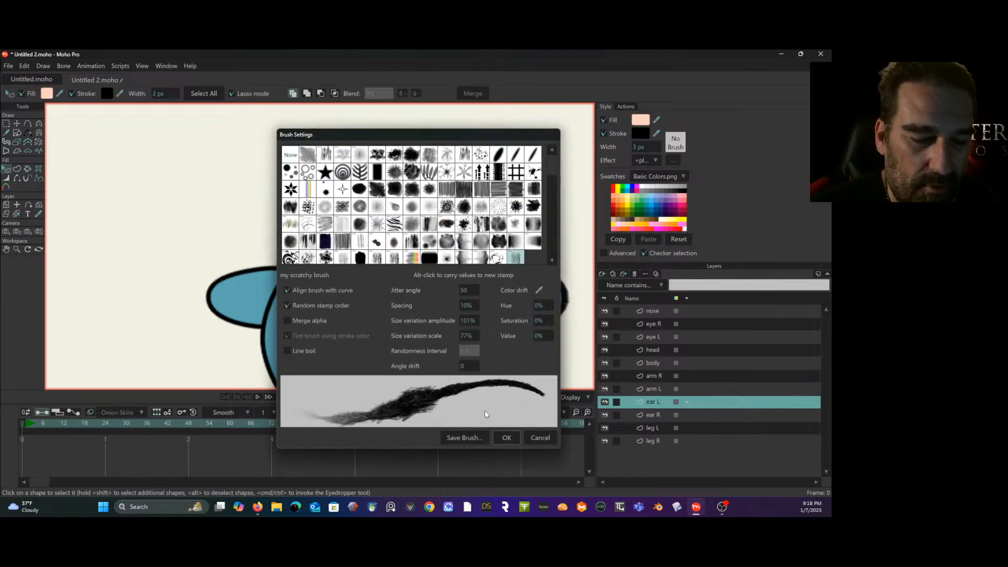
{"action": "left_click", "coordinate": [505, 438]}
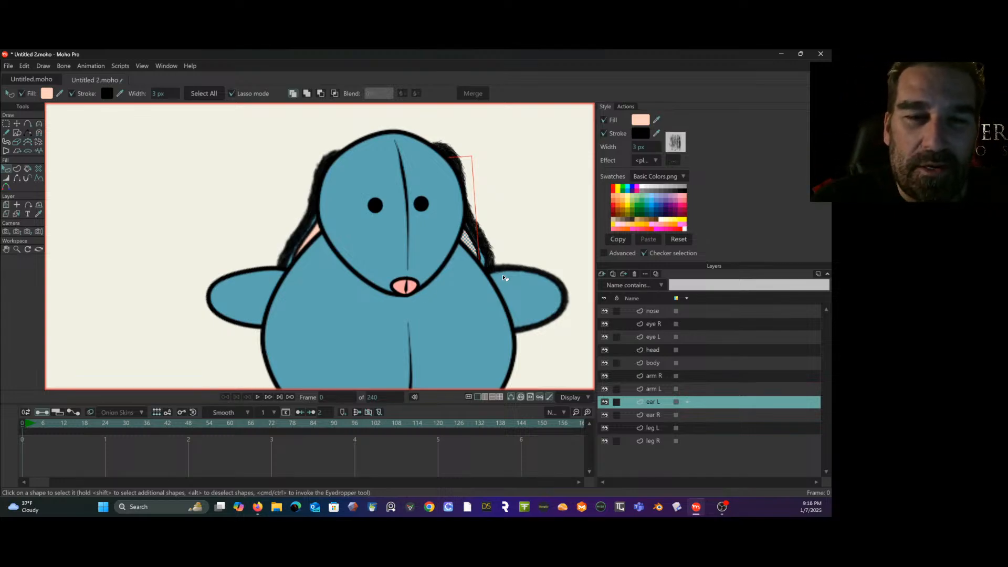
- Change the stroke color of ear L's pink inner shape to a muted dark blue
{"action": "left_click", "coordinate": [641, 131]}
{"action": "left_click", "coordinate": [568, 266]}
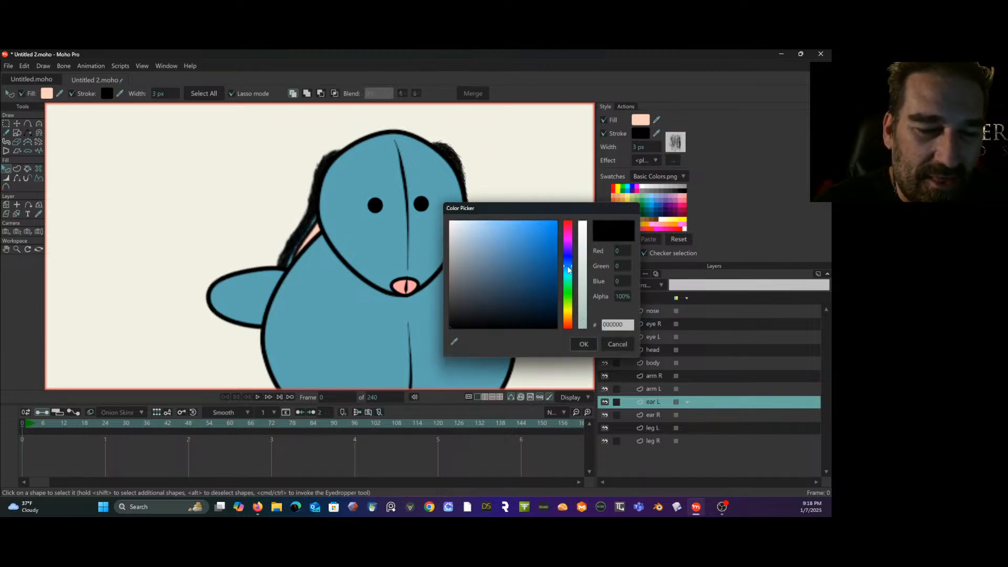
{"action": "mouse_move", "coordinate": [546, 258]}
{"action": "left_mouse_down"}
{"action": "mouse_move", "coordinate": [509, 264]}
{"action": "mouse_move", "coordinate": [505, 280]}
{"action": "left_mouse_up"}
{"action": "left_click", "coordinate": [586, 348]}
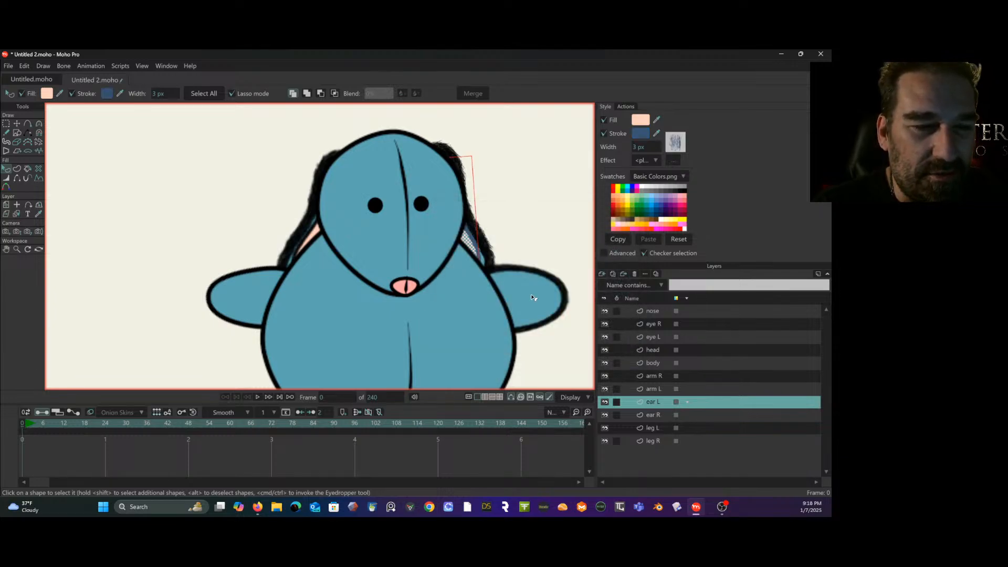
- Set the stroke color of ear L's blue outer shape to dark blue 2E4F6B and deselect the shape
{"action": "left_click", "coordinate": [482, 236]}
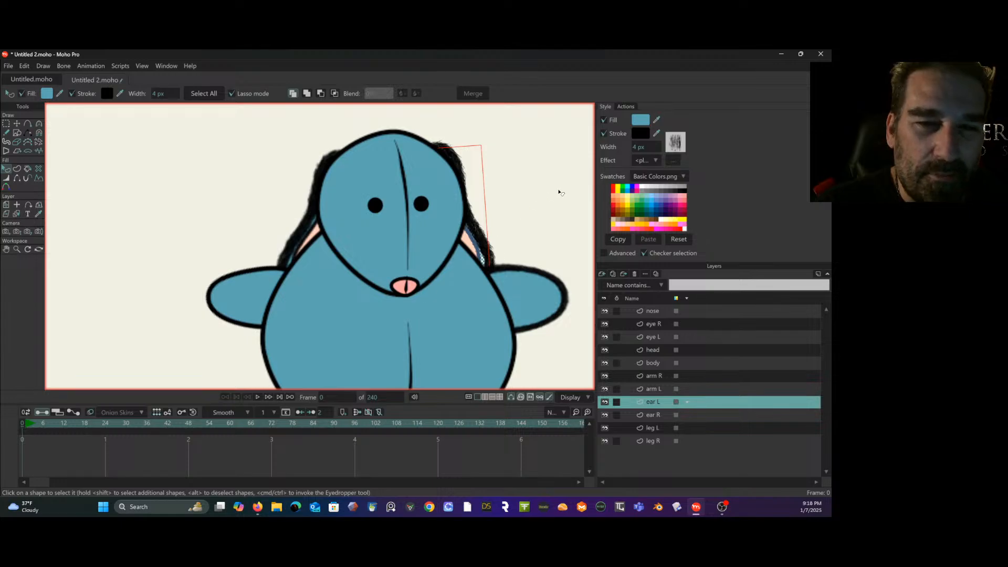
{"action": "left_click", "coordinate": [638, 131]}
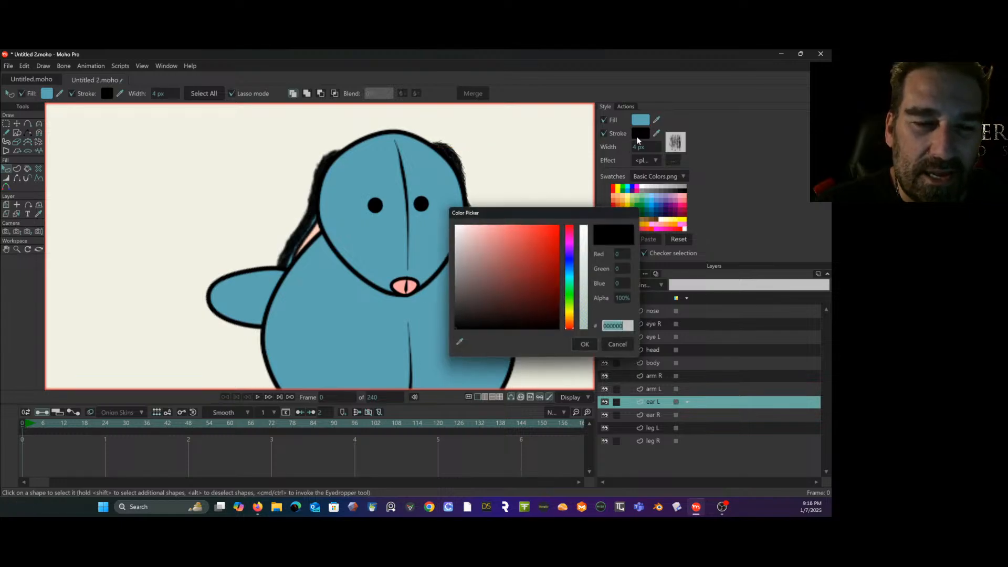
{"action": "left_click", "coordinate": [567, 265]}
{"action": "left_click", "coordinate": [509, 283]}
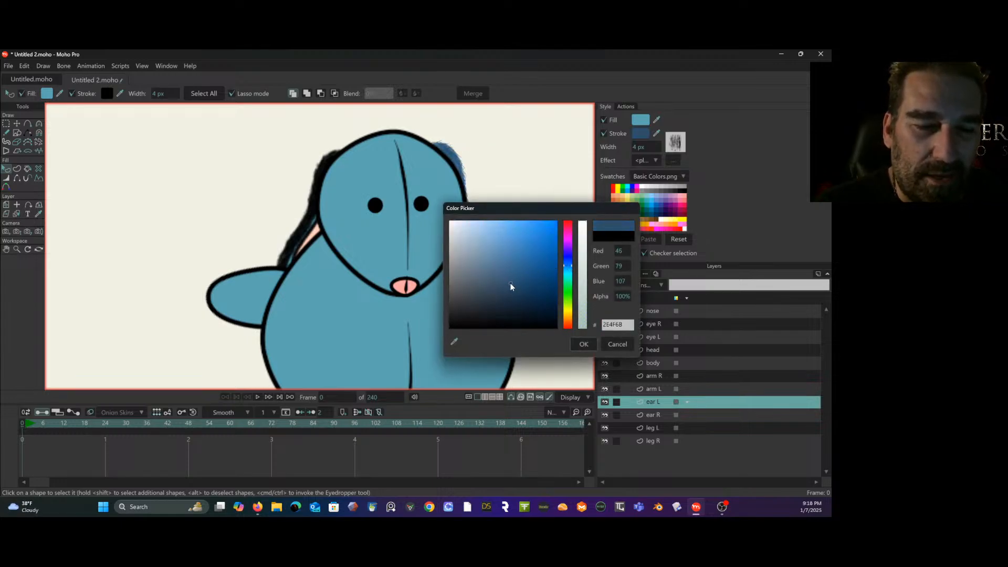
{"action": "left_click", "coordinate": [583, 344]}
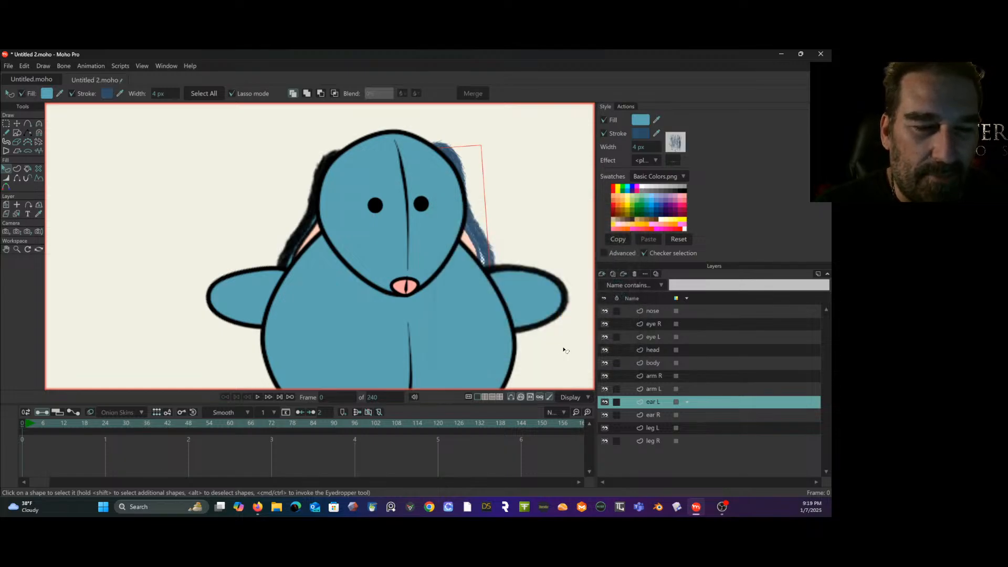
{"action": "left_click", "coordinate": [521, 299]}
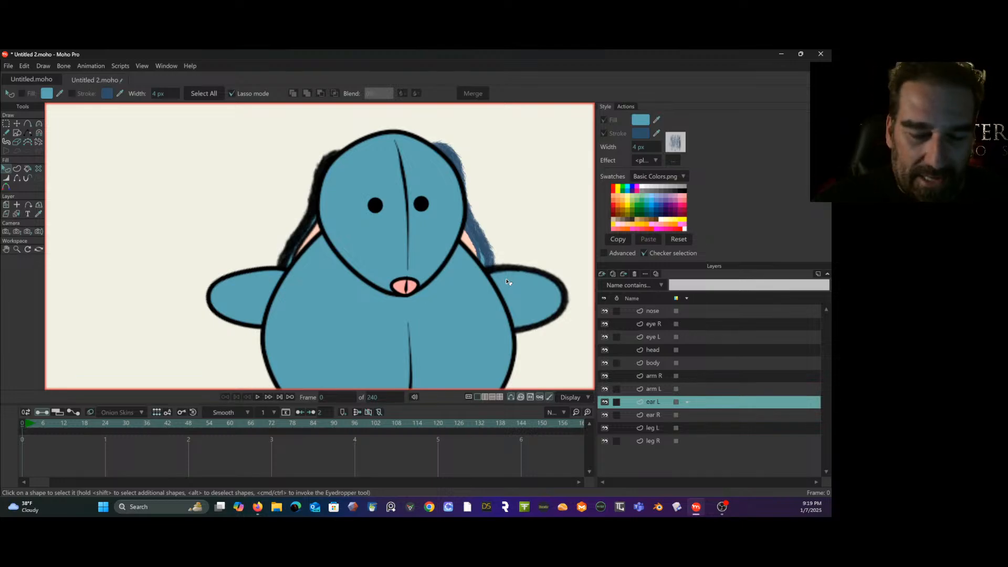
- Set the leg R shape's stroke color to muted dark blue 3D5370 and copy its hex code
{"action": "left_click", "coordinate": [658, 441]}
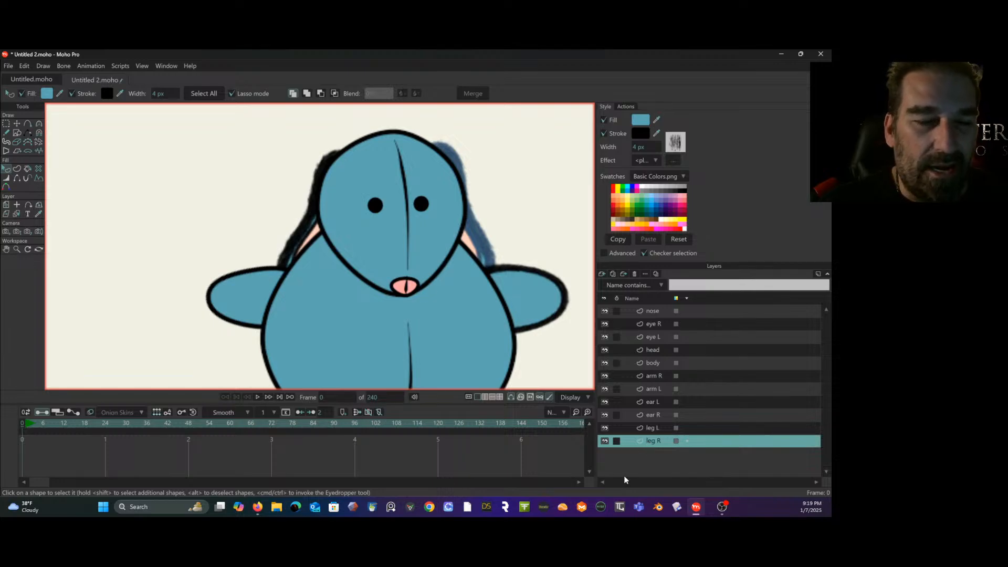
{"action": "left_click_drag", "start_coordinate": [520, 297], "coordinate": [510, 177]}
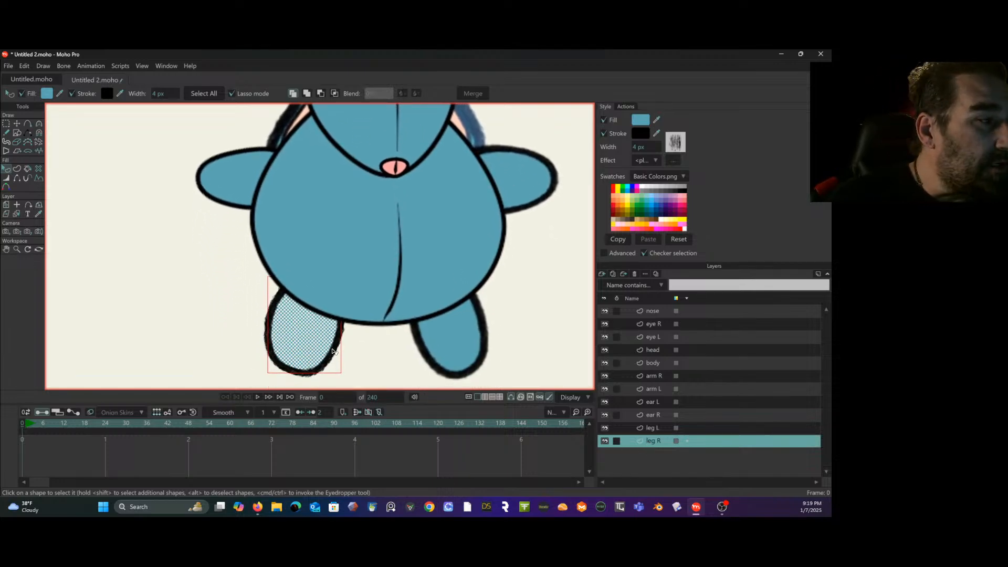
{"action": "left_click", "coordinate": [640, 133]}
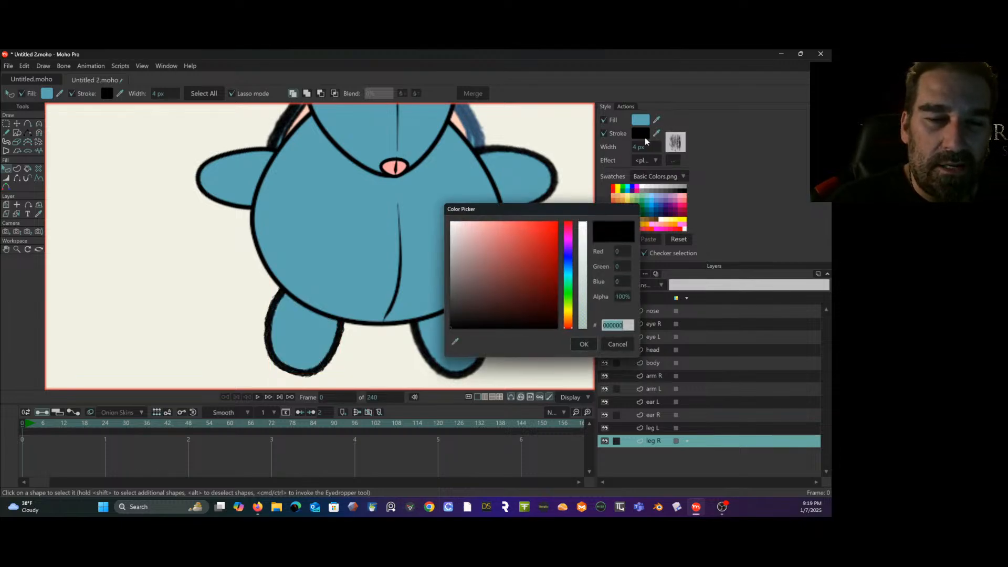
{"action": "left_click", "coordinate": [566, 264]}
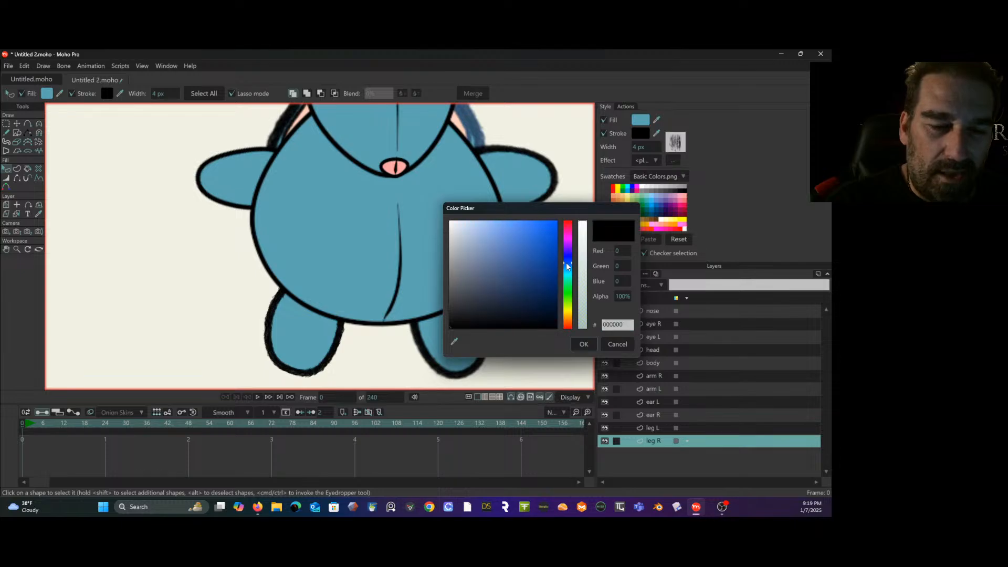
{"action": "mouse_move", "coordinate": [512, 273]}
{"action": "left_mouse_down"}
{"action": "mouse_move", "coordinate": [496, 291]}
{"action": "mouse_move", "coordinate": [514, 272]}
{"action": "mouse_move", "coordinate": [502, 266]}
{"action": "mouse_move", "coordinate": [497, 281]}
{"action": "left_mouse_up"}
{"action": "left_click", "coordinate": [623, 325]}
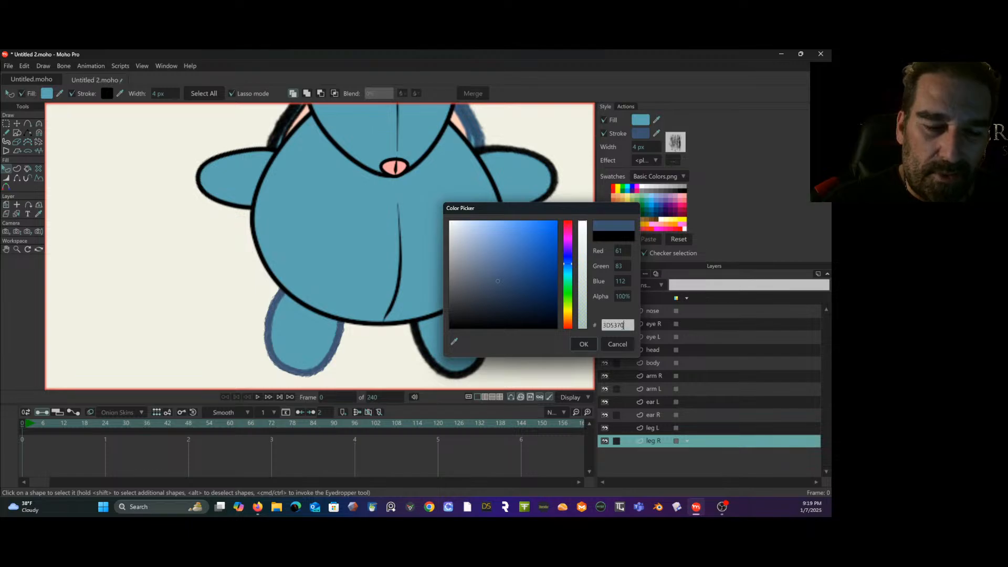
{"action": "left_click_drag", "start_coordinate": [624, 326], "coordinate": [599, 327]}
{"action": "key", "text": "ctrl+c"}
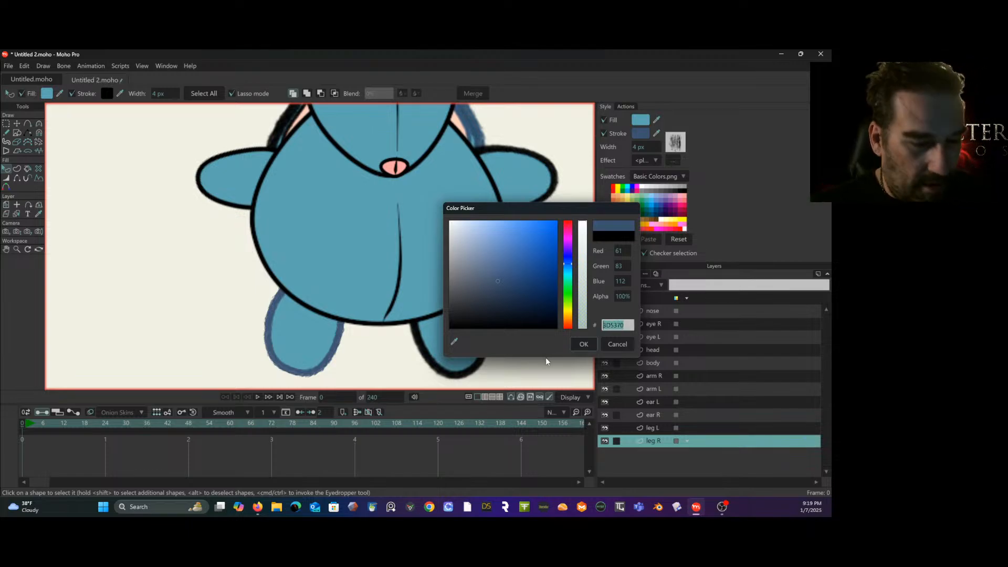
{"action": "left_click", "coordinate": [587, 348]}
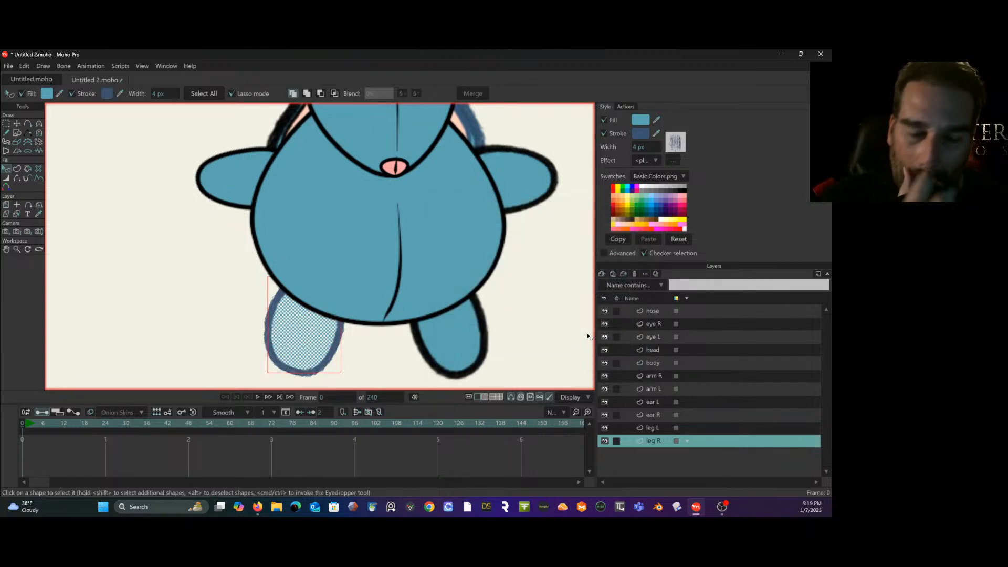
- Set the leg L shape's stroke to the copied hex color 3D5370
{"action": "left_click", "coordinate": [654, 428]}
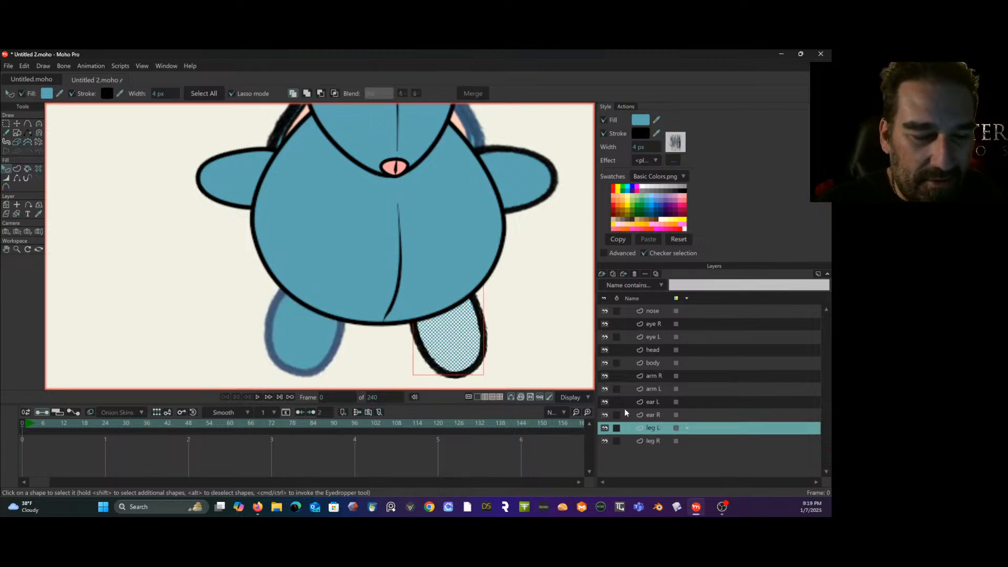
{"action": "left_click", "coordinate": [641, 134]}
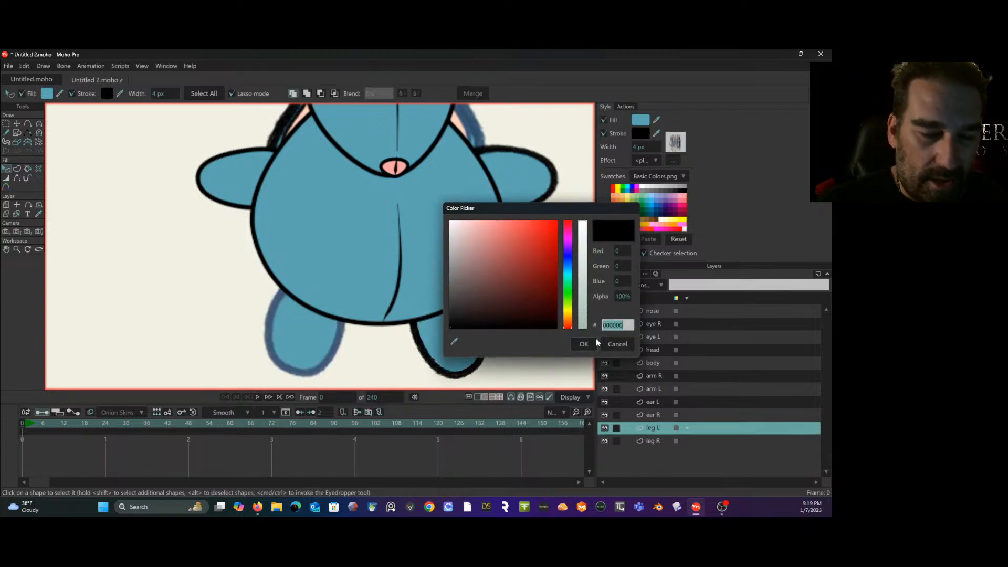
{"action": "key", "text": "ctrl+v"}
{"action": "left_click", "coordinate": [583, 344]}
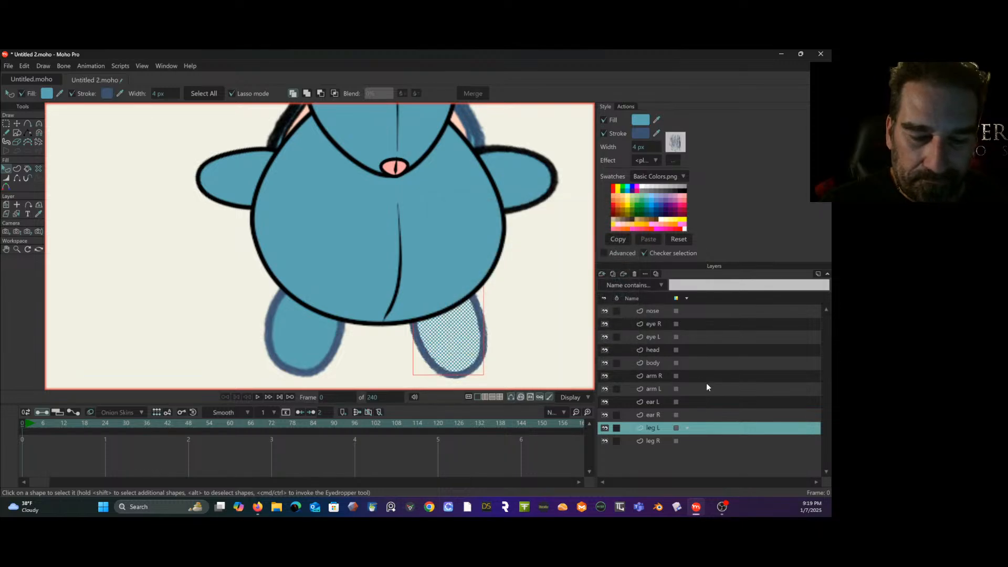
- Set the stroke of ear R's blue outer shape to the copied hex color 3D5370
{"action": "left_click", "coordinate": [664, 415]}
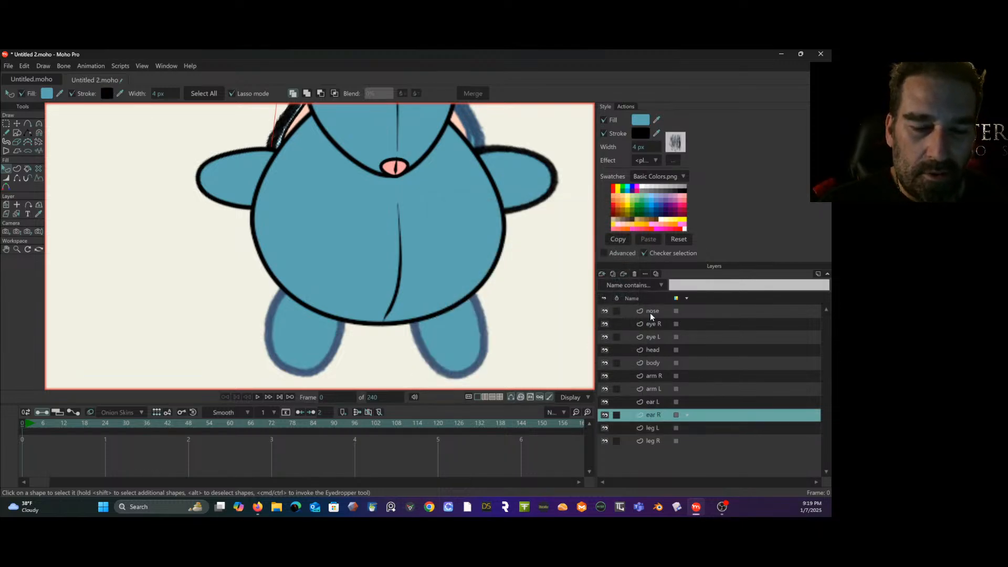
{"action": "left_click", "coordinate": [641, 133]}
{"action": "key", "text": "ctrl+v"}
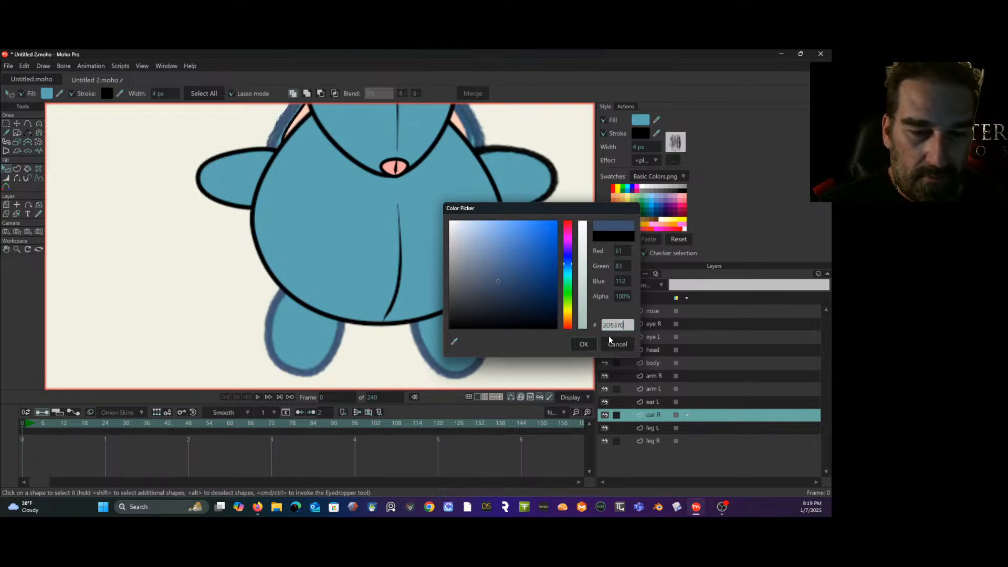
{"action": "left_click", "coordinate": [584, 344]}
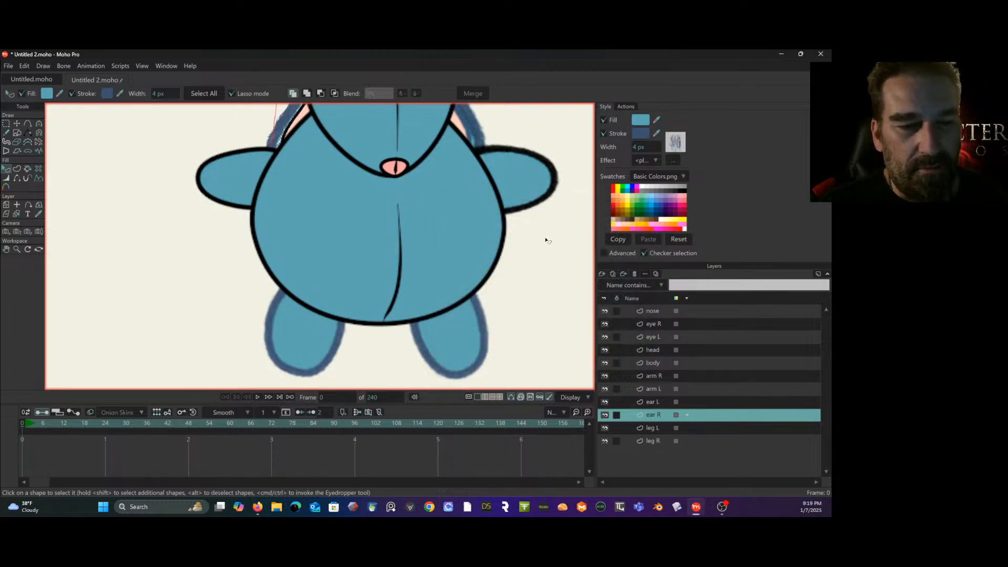
- Set the arm L shape's stroke to the copied hex color 3D5370
{"action": "left_click_drag", "start_coordinate": [546, 240], "coordinate": [529, 326]}
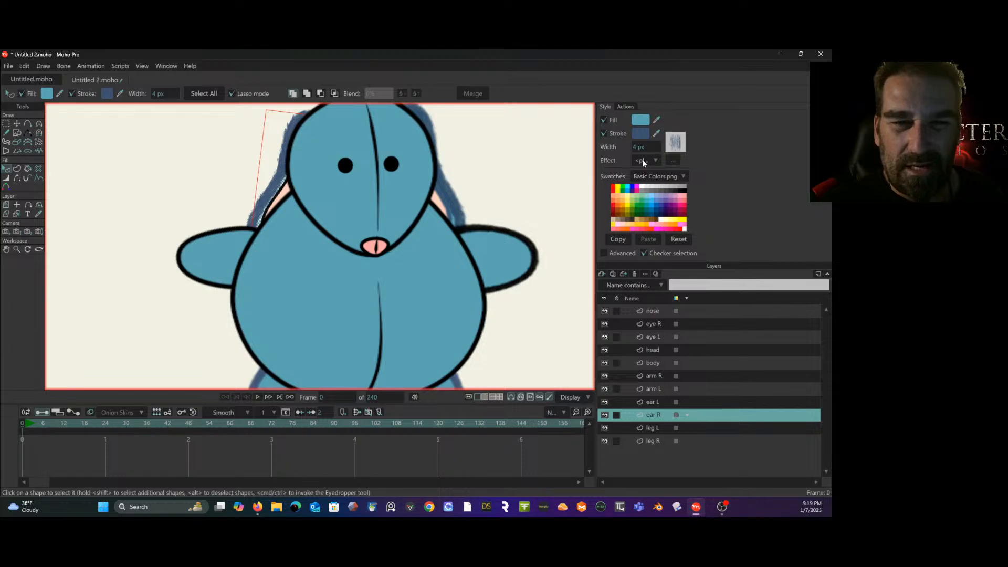
{"action": "left_click", "coordinate": [657, 401]}
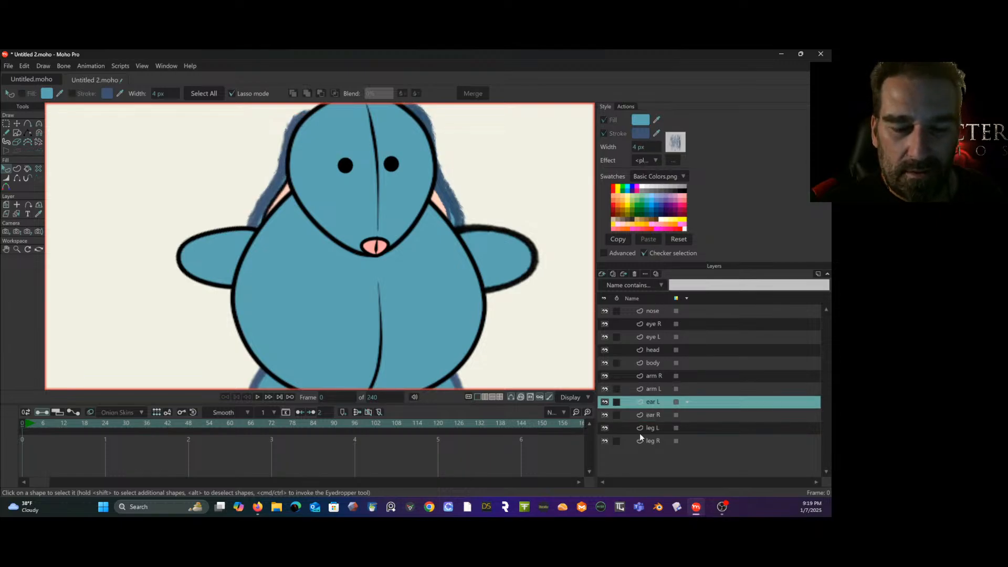
{"action": "left_click", "coordinate": [659, 388]}
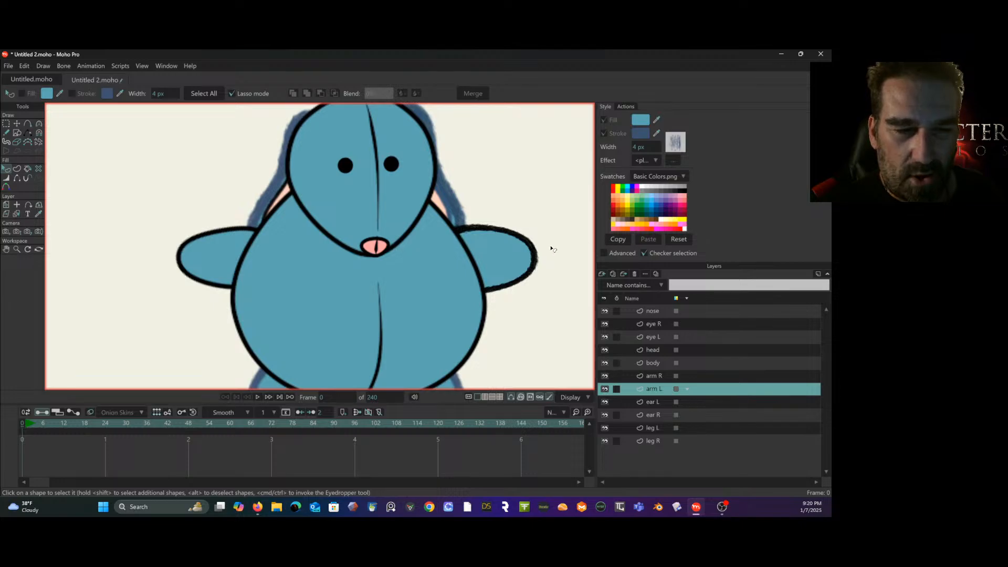
{"action": "left_click", "coordinate": [529, 244]}
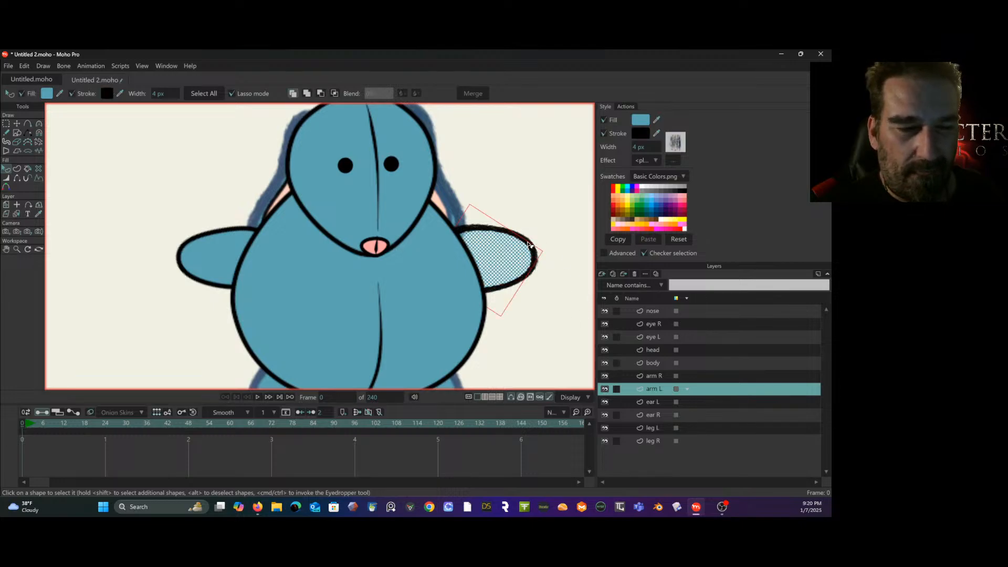
{"action": "left_click", "coordinate": [639, 134]}
{"action": "type", "text": "3D5370"}
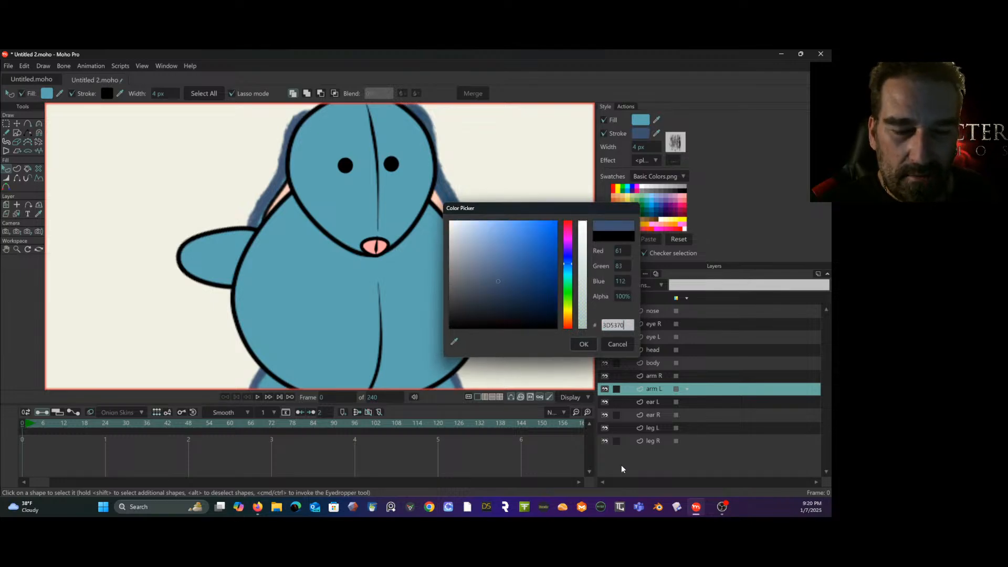
{"action": "left_click", "coordinate": [586, 341]}
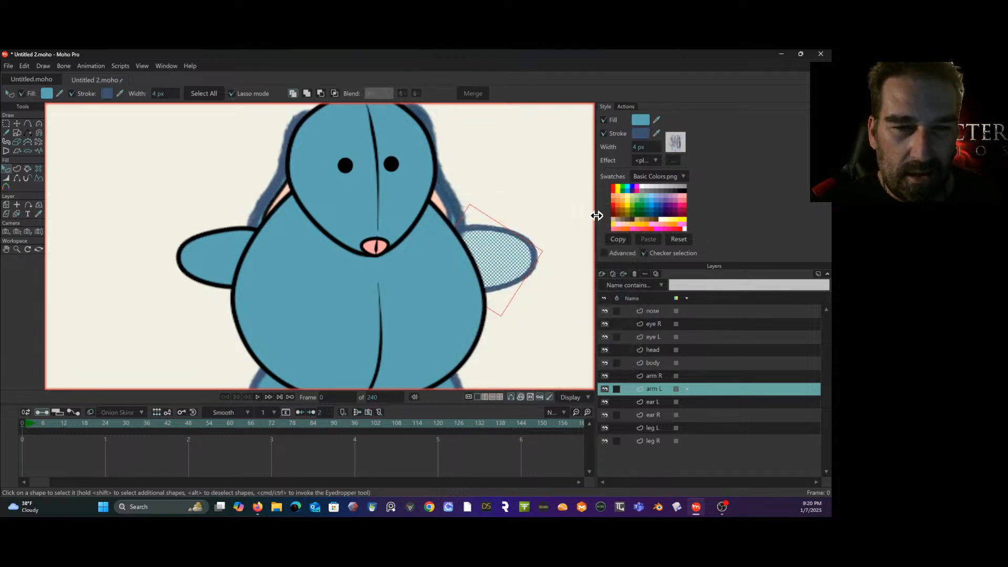
- Set the stroke of ear R's pink inner shape to the copied hex color 3D5370
{"action": "left_click", "coordinate": [652, 414]}
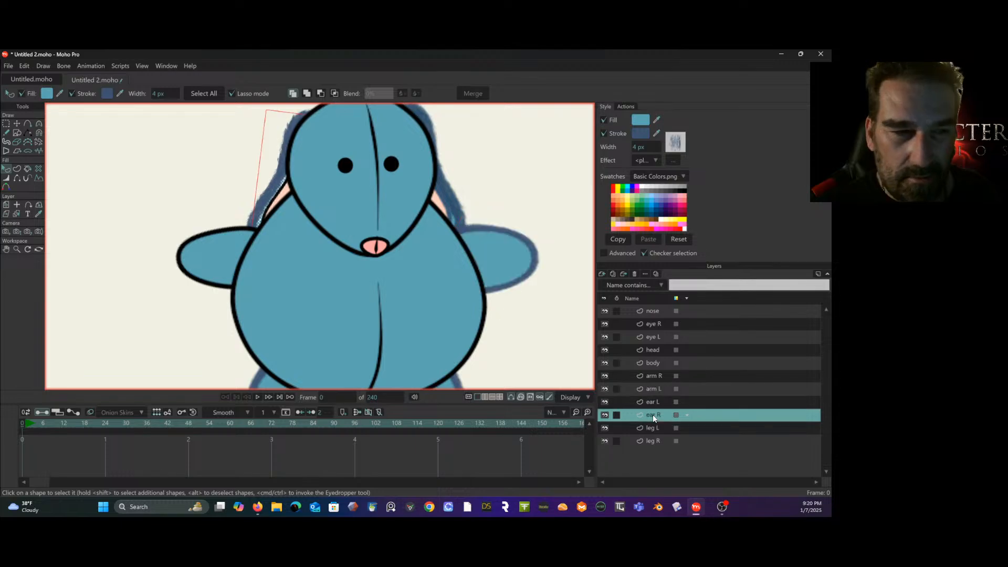
{"action": "left_click", "coordinate": [284, 187]}
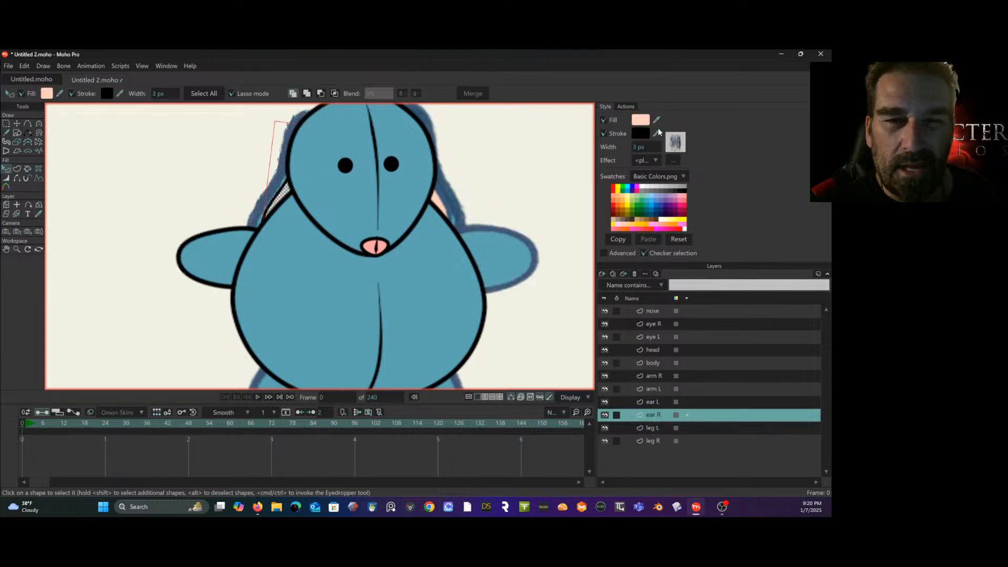
{"action": "left_click", "coordinate": [642, 135]}
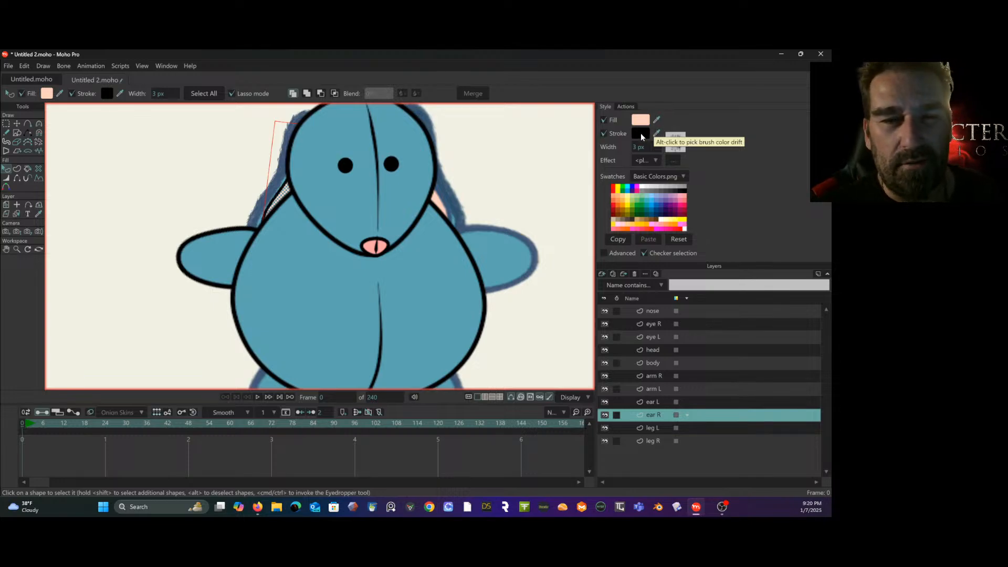
{"action": "type", "text": "3D5370"}
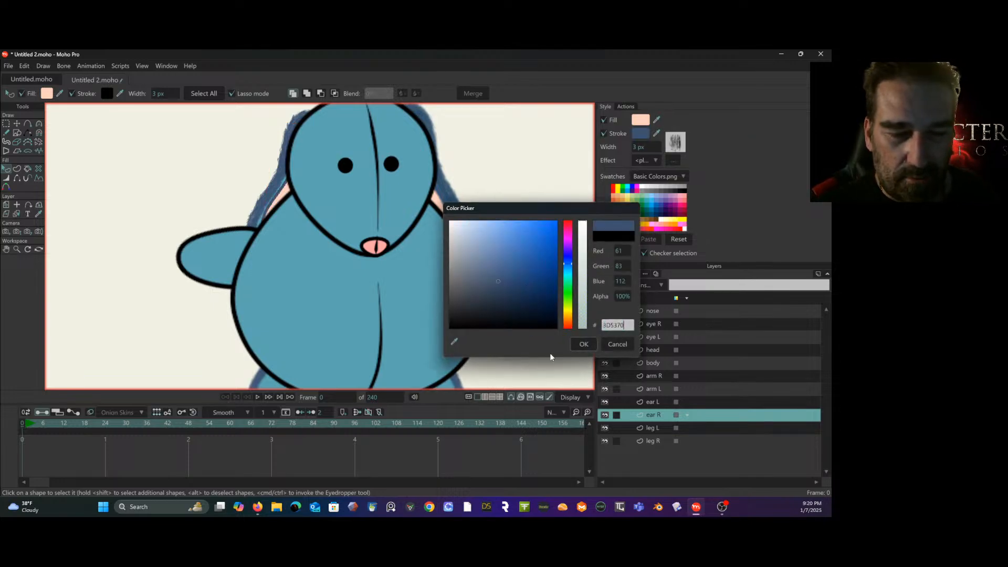
{"action": "left_click", "coordinate": [582, 344]}
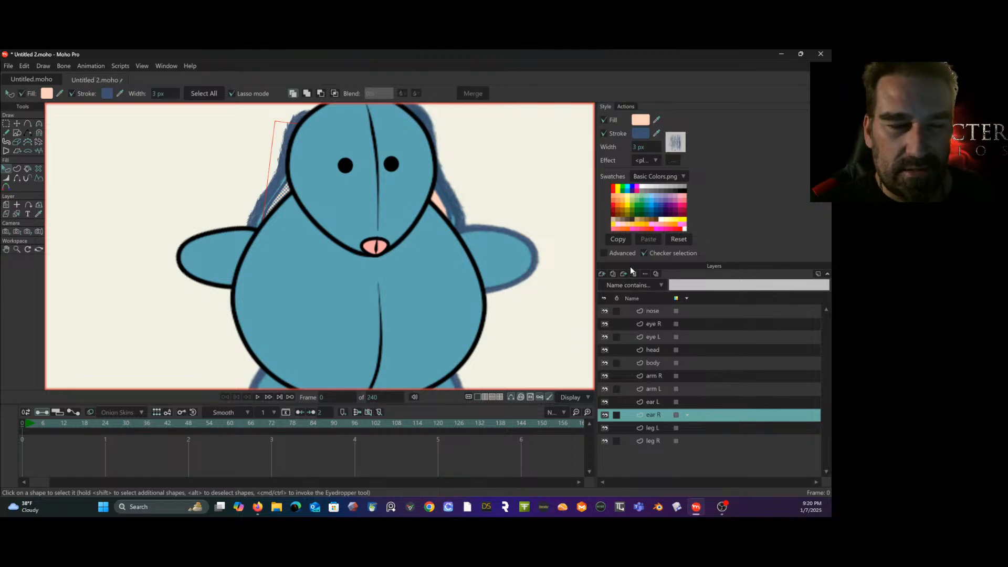
- Apply the "my scratchy brush" brush to the arm R shape's outline and set its stroke to the copied hex color 3D5370
{"action": "left_click", "coordinate": [661, 388]}
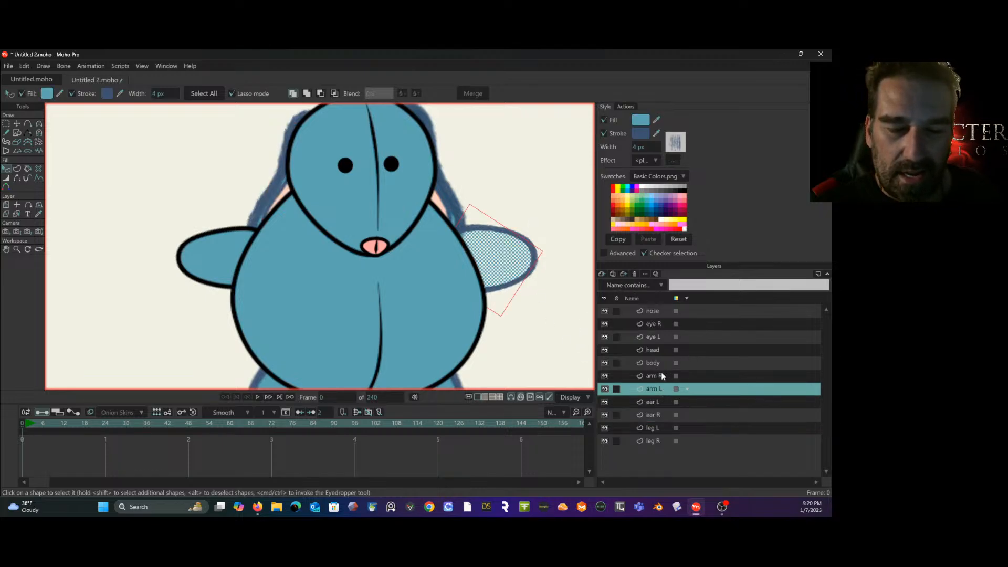
{"action": "left_click", "coordinate": [658, 374]}
{"action": "left_click", "coordinate": [233, 233]}
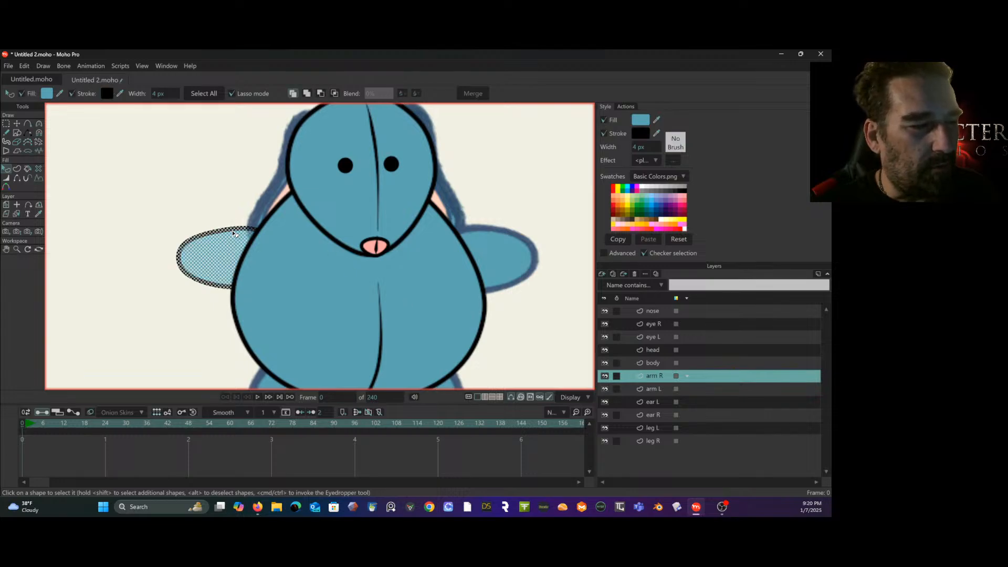
{"action": "left_click", "coordinate": [677, 144]}
{"action": "left_click", "coordinate": [515, 258]}
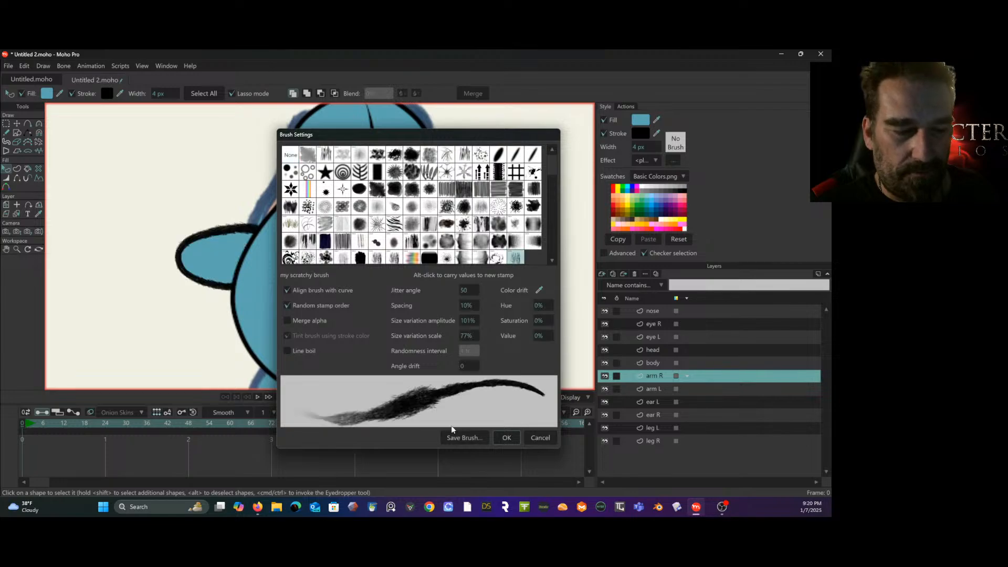
{"action": "left_click", "coordinate": [505, 438]}
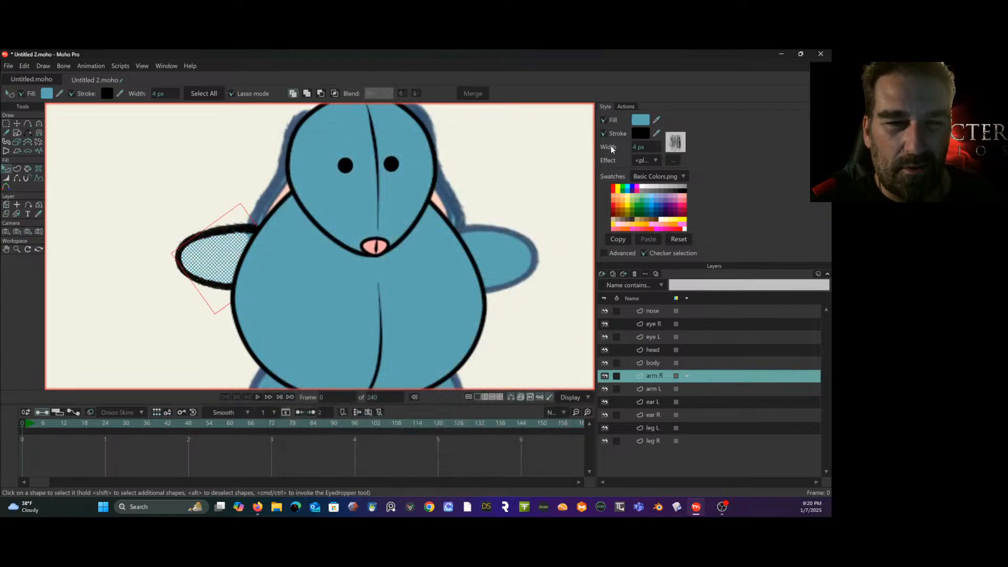
{"action": "left_click", "coordinate": [640, 135]}
{"action": "type", "text": "3D5370"}
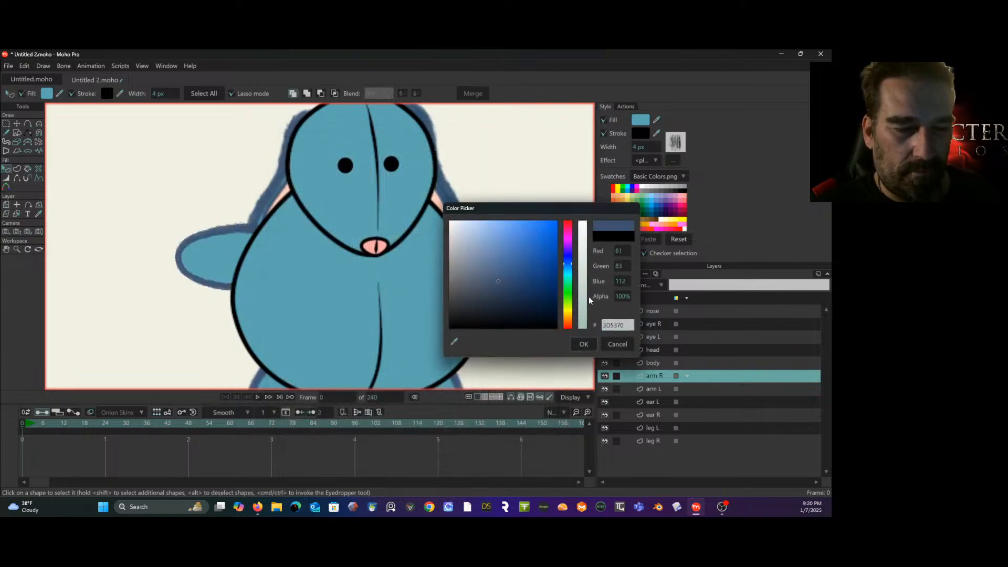
{"action": "left_click", "coordinate": [588, 344]}
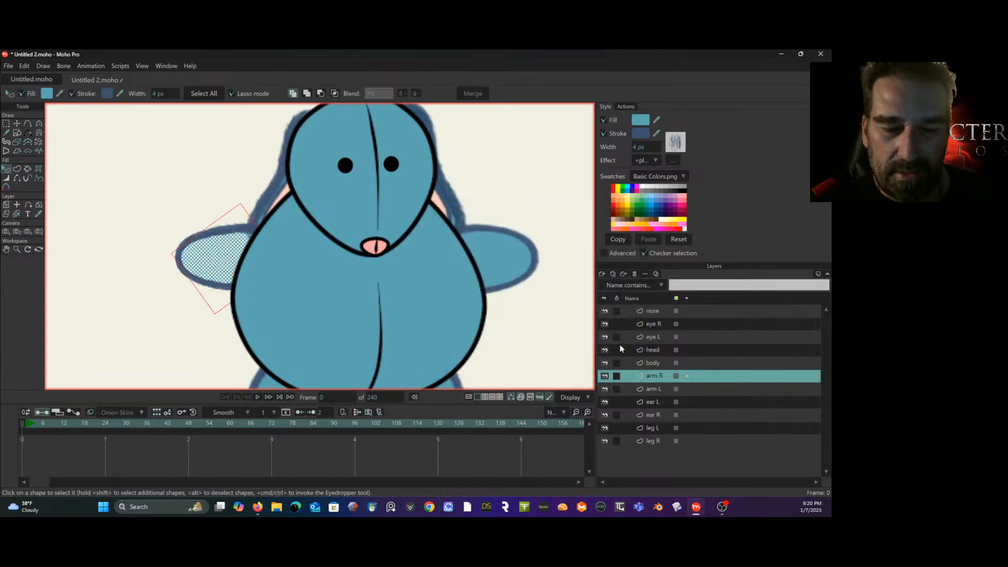
- Apply the "my scratchy brush" brush to the body shape's outline and set its stroke to the copied hex color 3D5370
{"action": "left_click", "coordinate": [656, 363]}
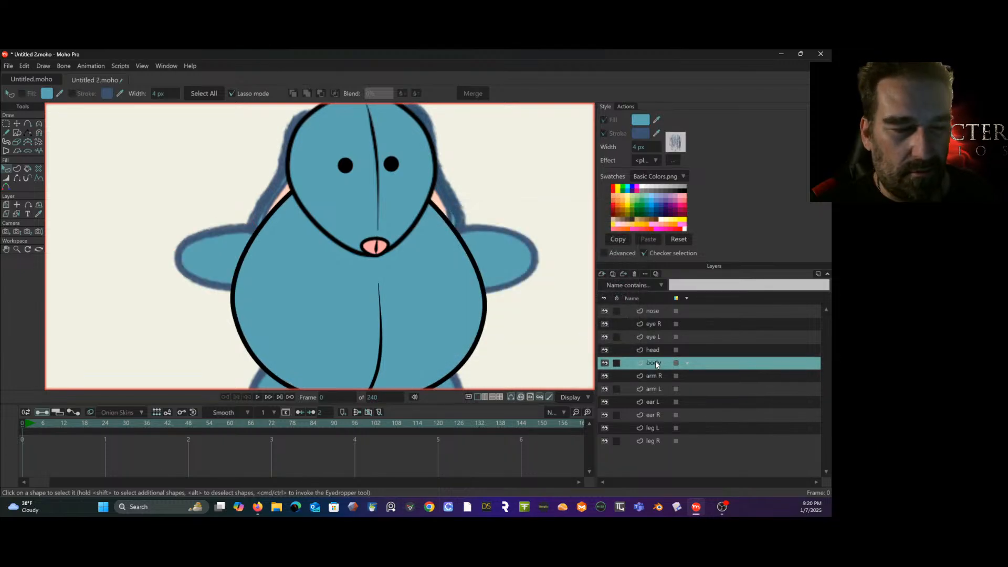
{"action": "left_click", "coordinate": [484, 297]}
{"action": "left_click", "coordinate": [675, 146]}
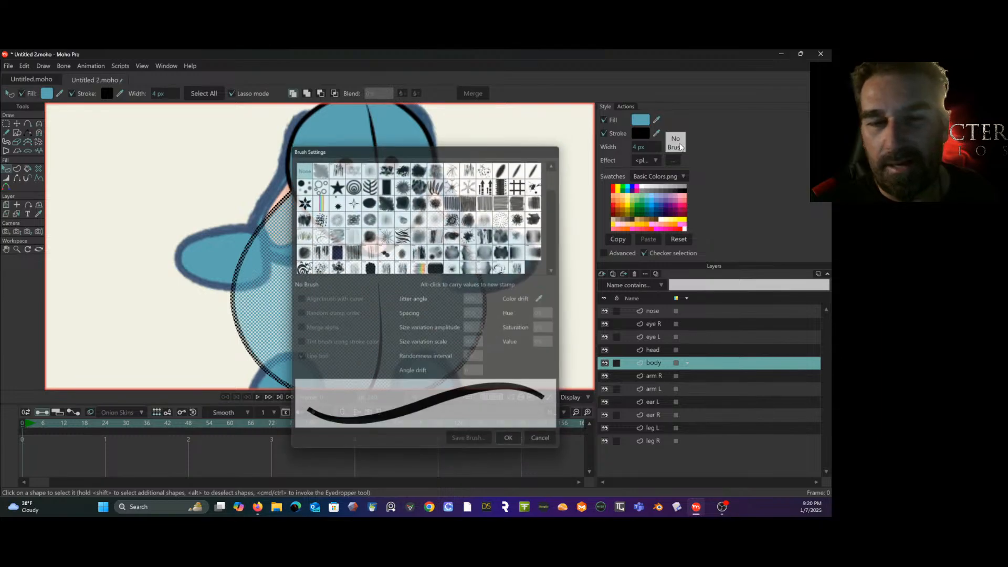
{"action": "left_click", "coordinate": [515, 257]}
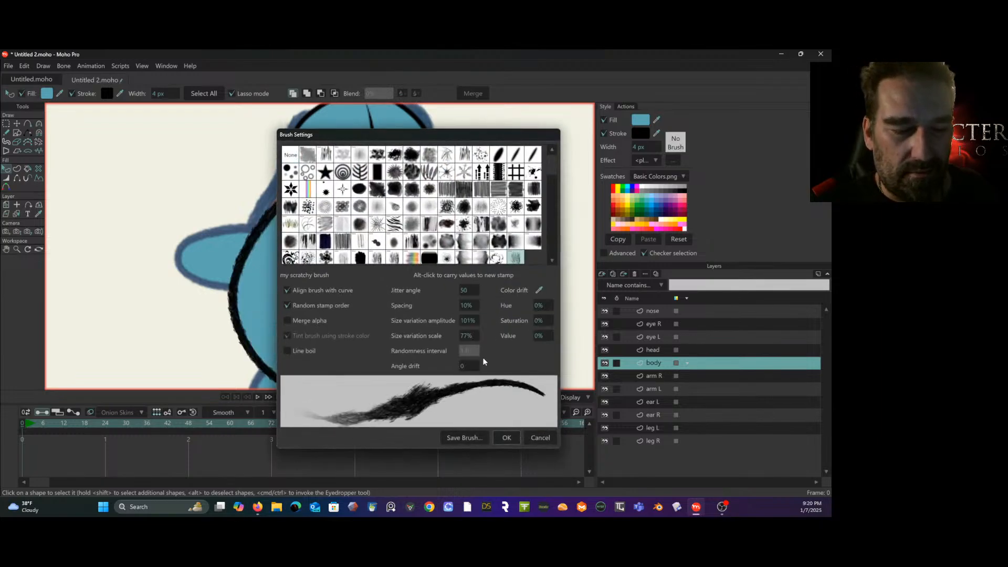
{"action": "left_click", "coordinate": [505, 437]}
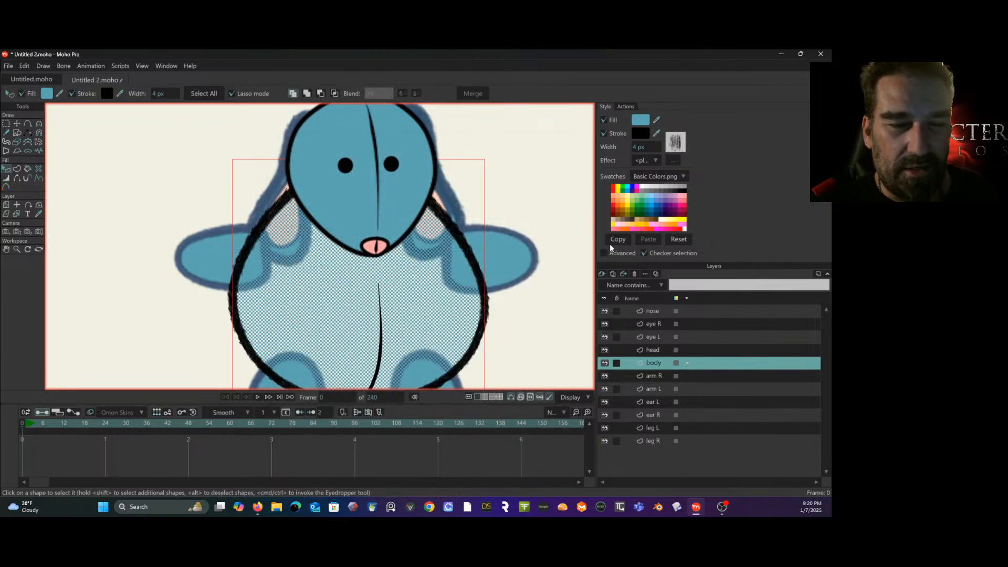
{"action": "left_click", "coordinate": [645, 136]}
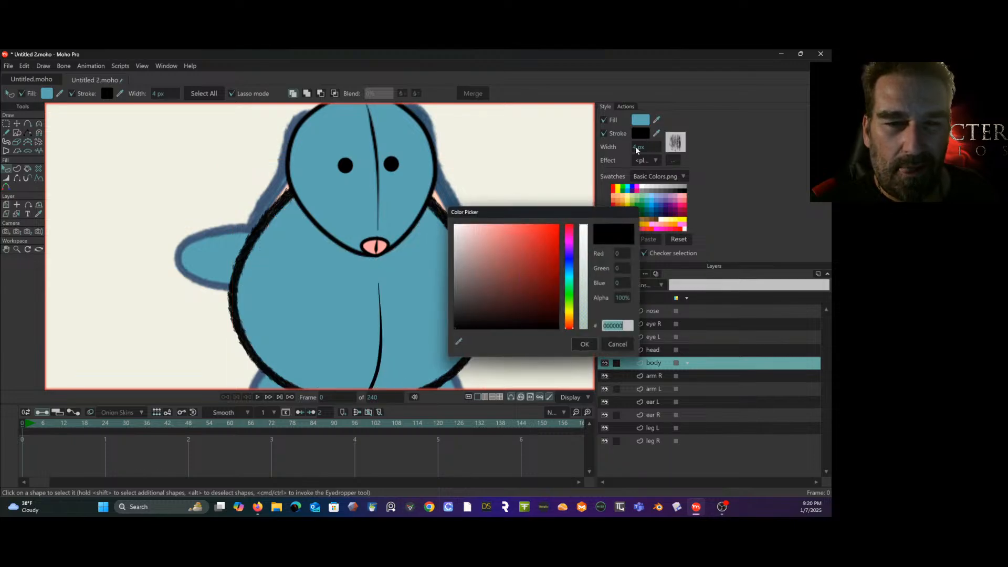
{"action": "type", "text": "3D5370"}
{"action": "left_click", "coordinate": [582, 345]}
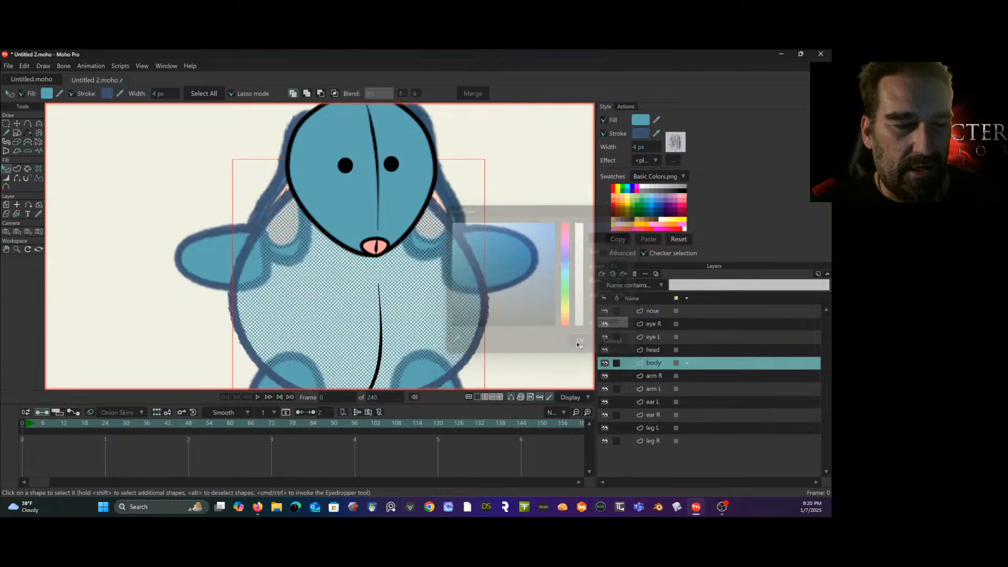
- Set the stroke of the belly's vertical seam line on the body layer to the copied hex color 3D5370
{"action": "left_click_drag", "start_coordinate": [546, 326], "coordinate": [566, 275]}
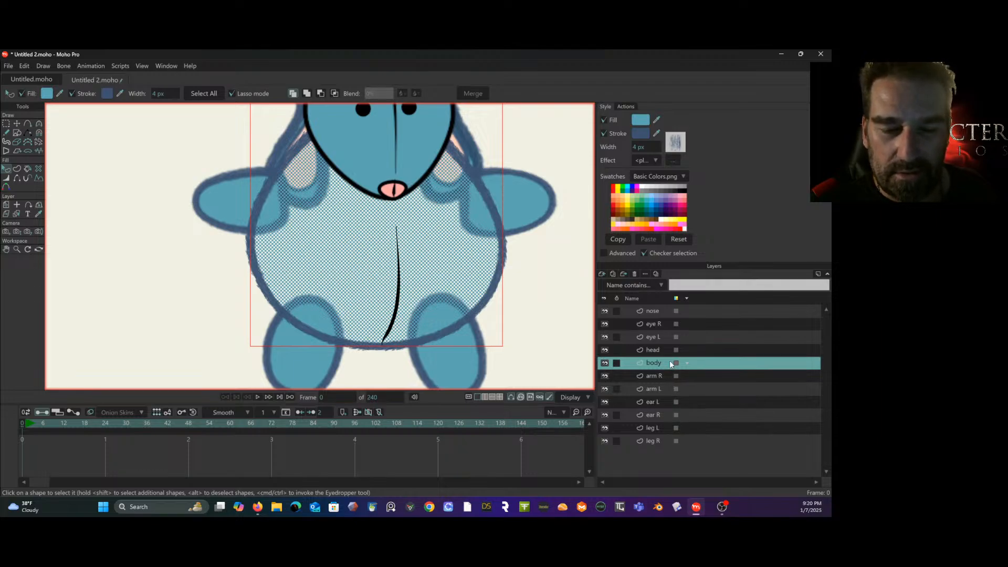
{"action": "left_click", "coordinate": [398, 301]}
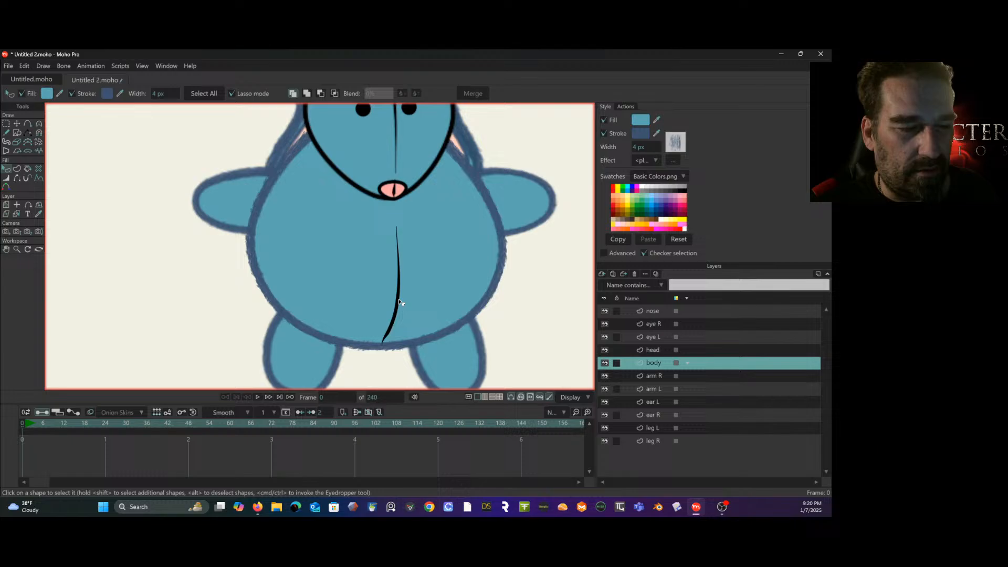
{"action": "left_click", "coordinate": [638, 134]}
{"action": "type", "text": "3D5370"}
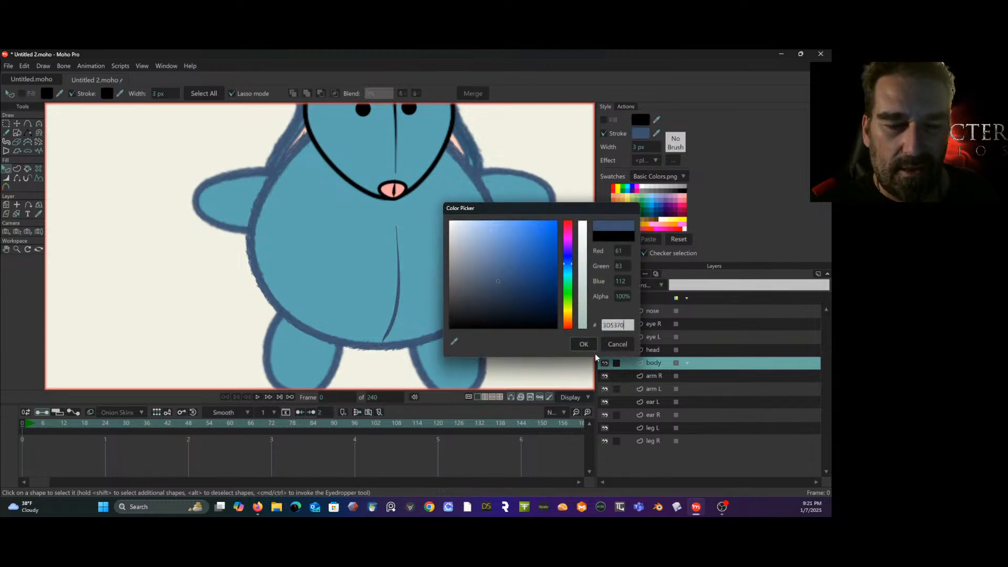
{"action": "left_click", "coordinate": [584, 344]}
- Apply the "my scratchy brush" brush to the head shape's outline and set its stroke to the copied hex color 3D5370
{"action": "left_click_drag", "start_coordinate": [540, 229], "coordinate": [548, 360]}
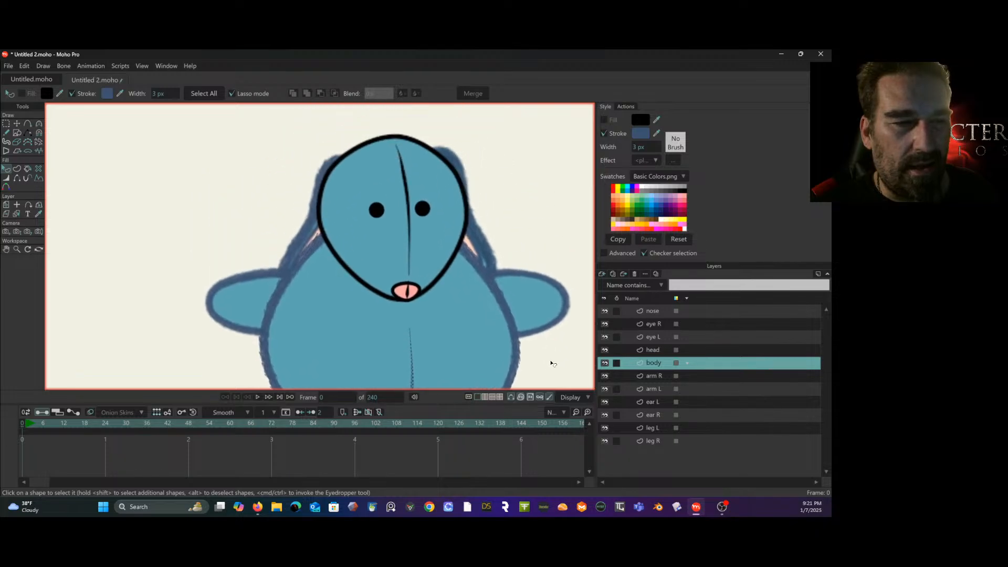
{"action": "left_click", "coordinate": [663, 349]}
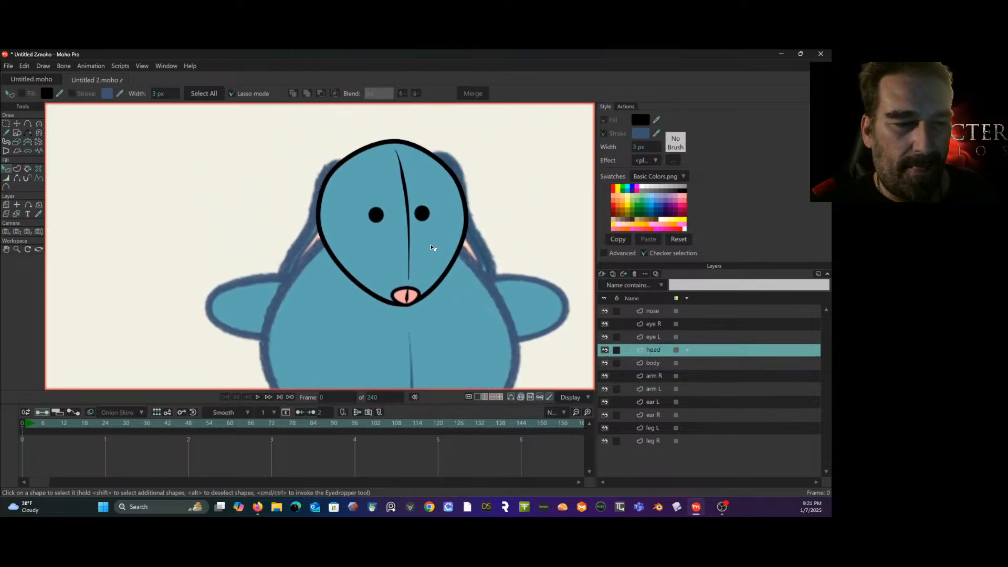
{"action": "left_click", "coordinate": [459, 252]}
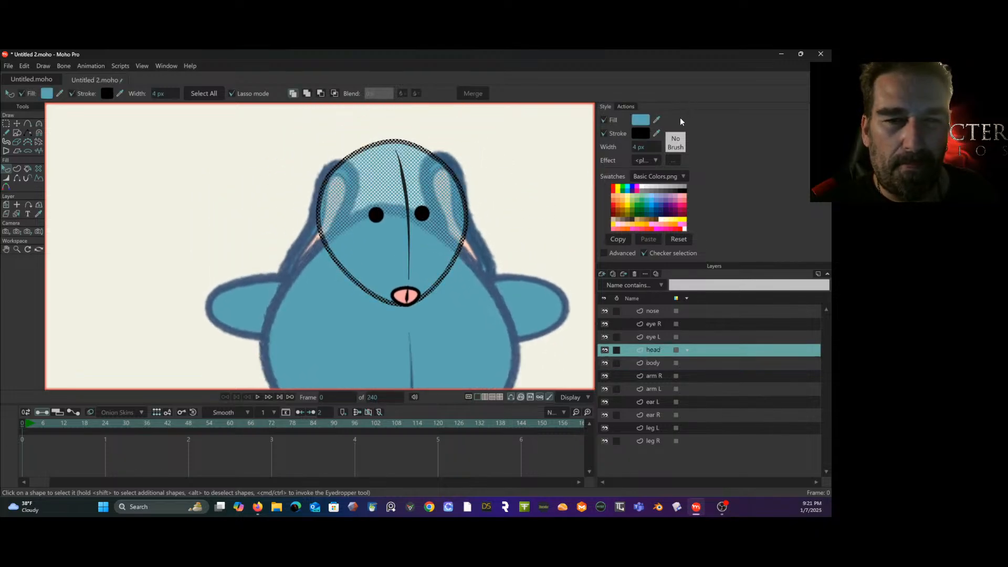
{"action": "left_click", "coordinate": [677, 142]}
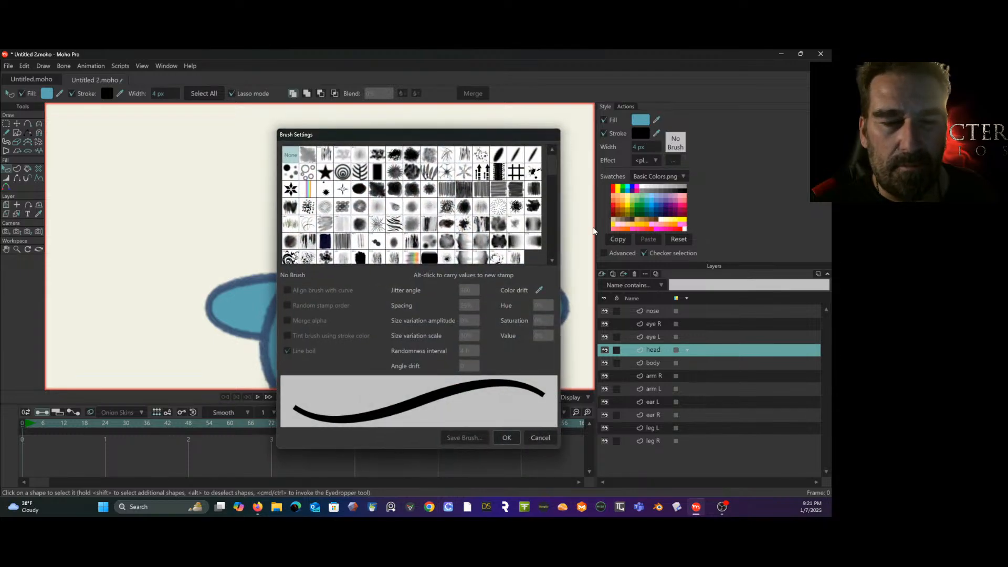
{"action": "left_click", "coordinate": [516, 257]}
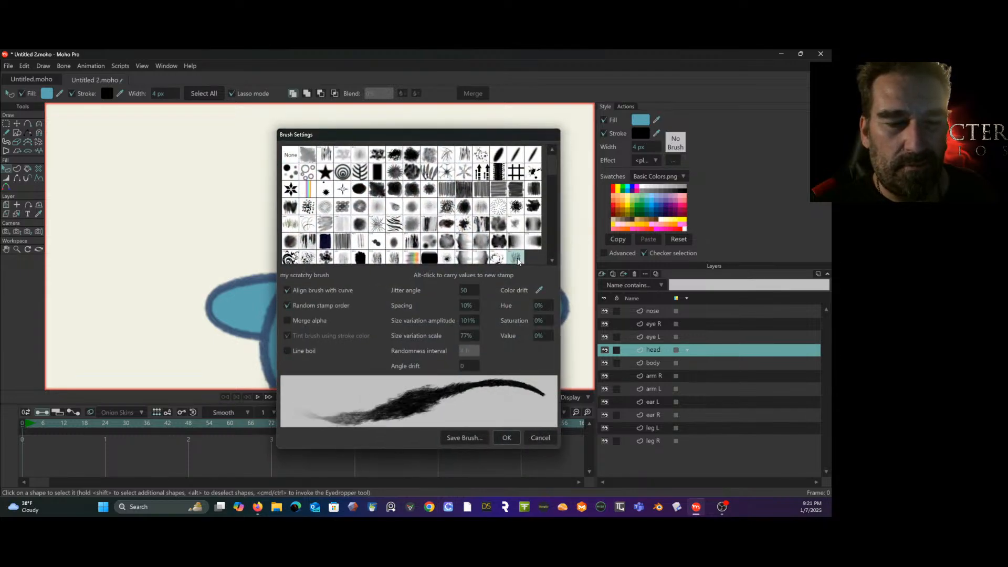
{"action": "left_click", "coordinate": [505, 438]}
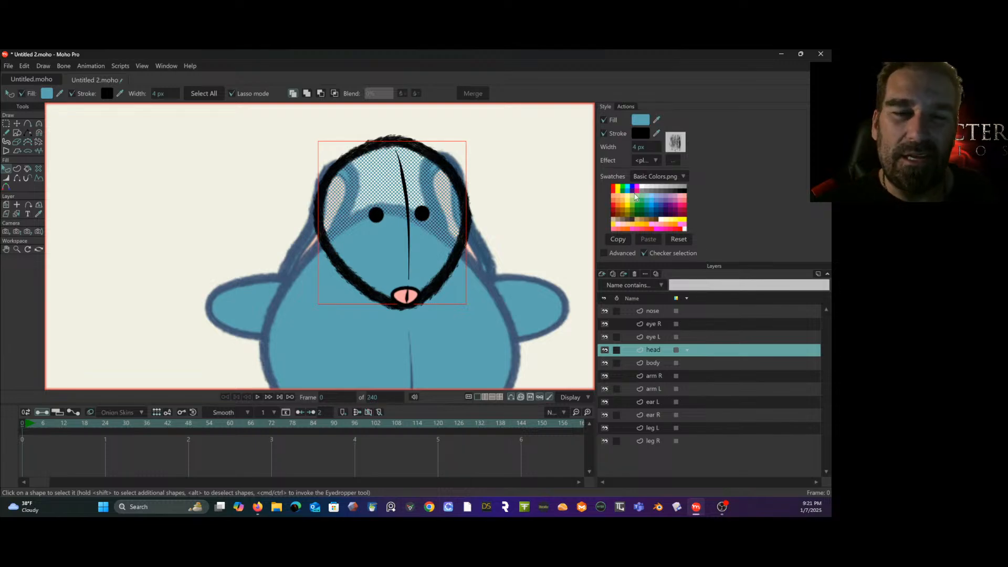
{"action": "left_click", "coordinate": [640, 133]}
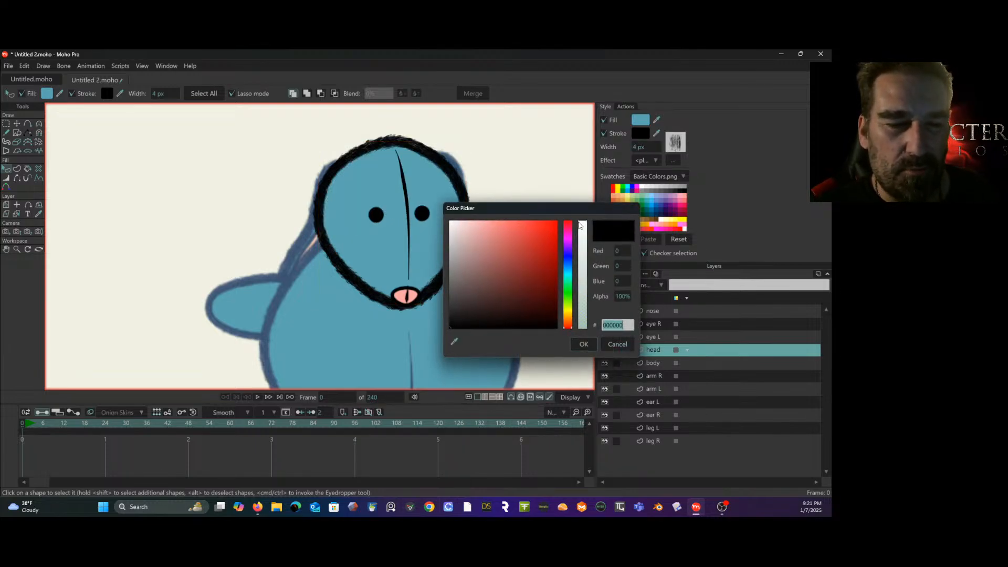
{"action": "key", "text": "ctrl+v"}
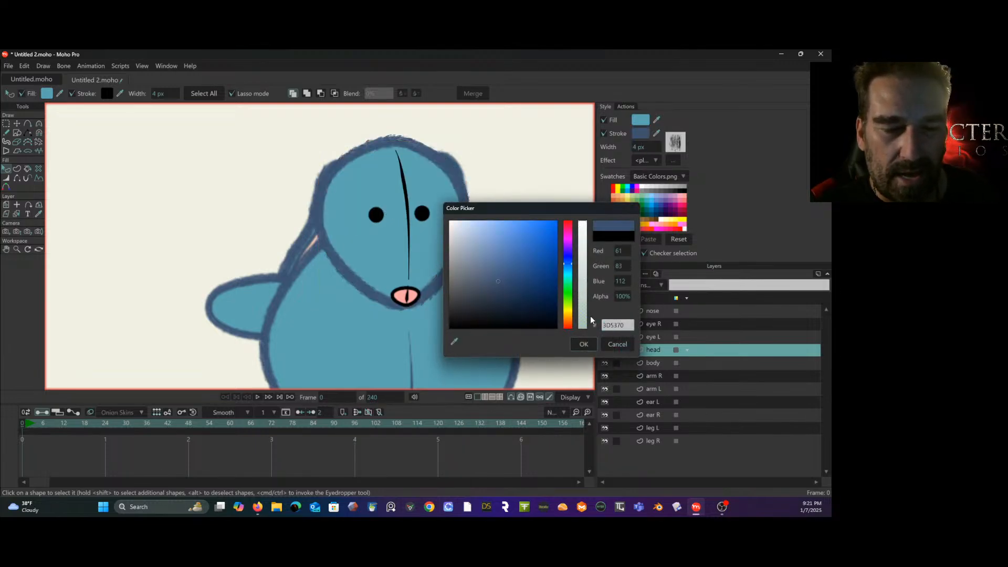
{"action": "left_click", "coordinate": [581, 346]}
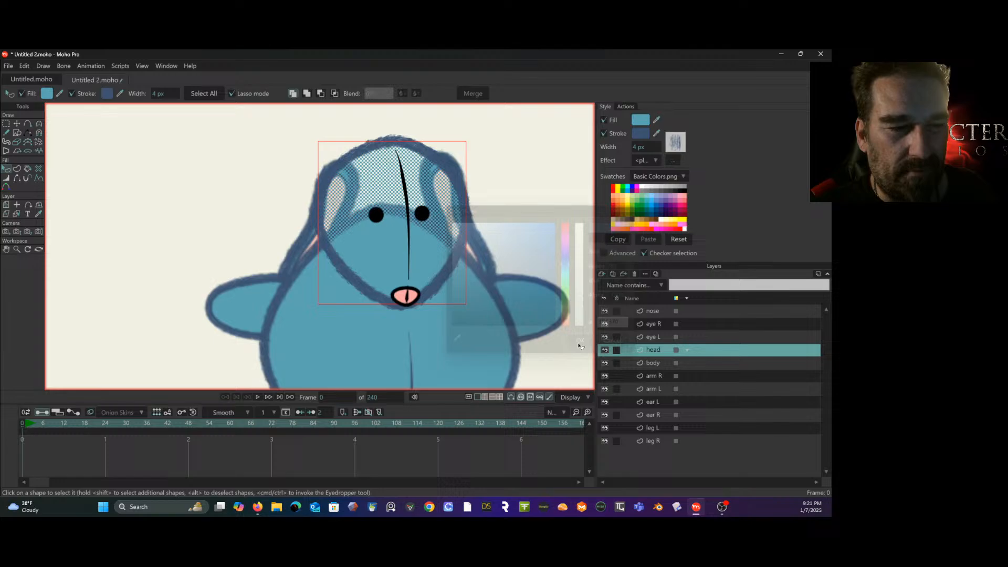
- Set the stroke of the head's vertical seam line to the copied hex color 3D5370 and apply the "my scratchy brush" brush
{"action": "left_click", "coordinate": [409, 206]}
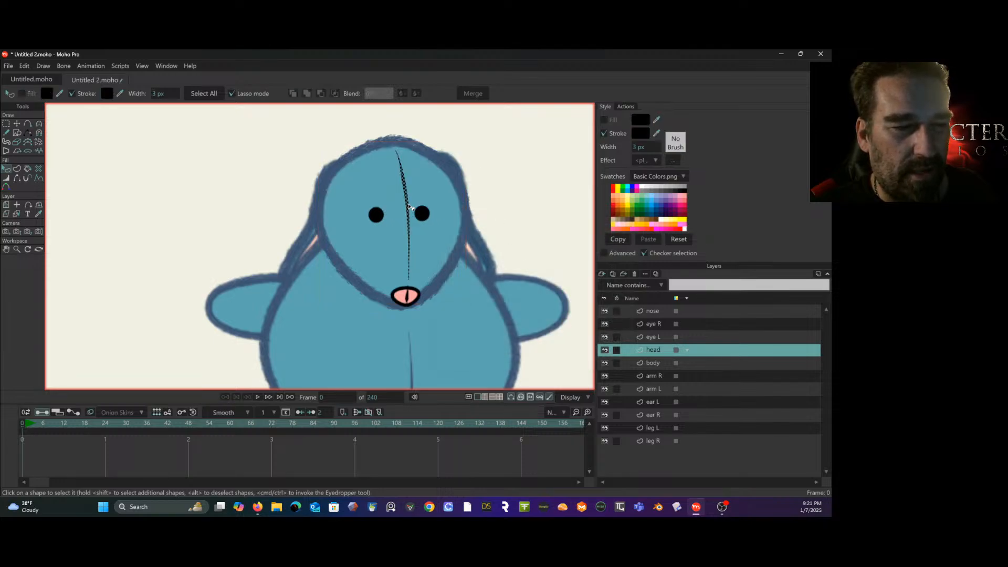
{"action": "left_click", "coordinate": [640, 134]}
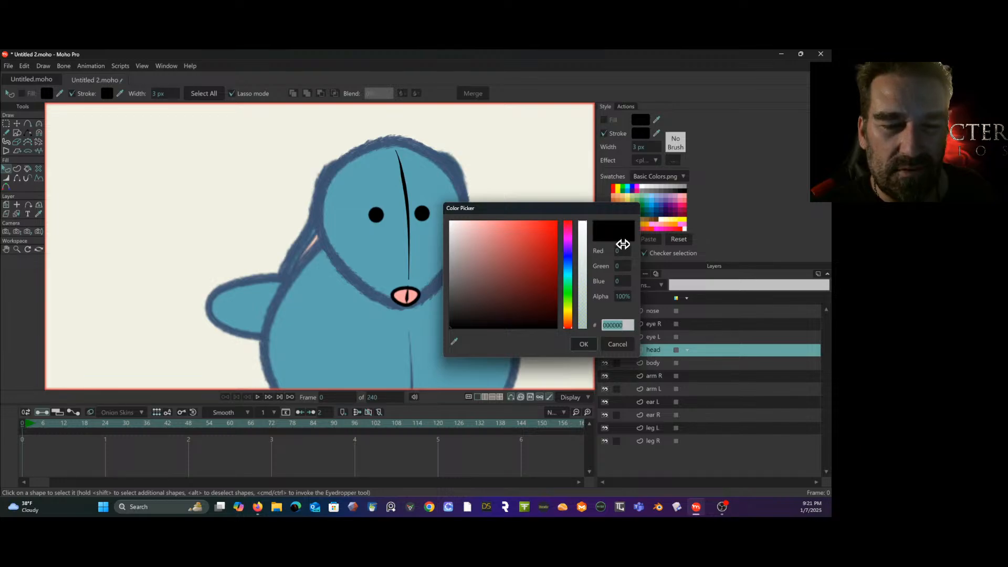
{"action": "key", "text": "ctrl+v"}
{"action": "left_click", "coordinate": [583, 344]}
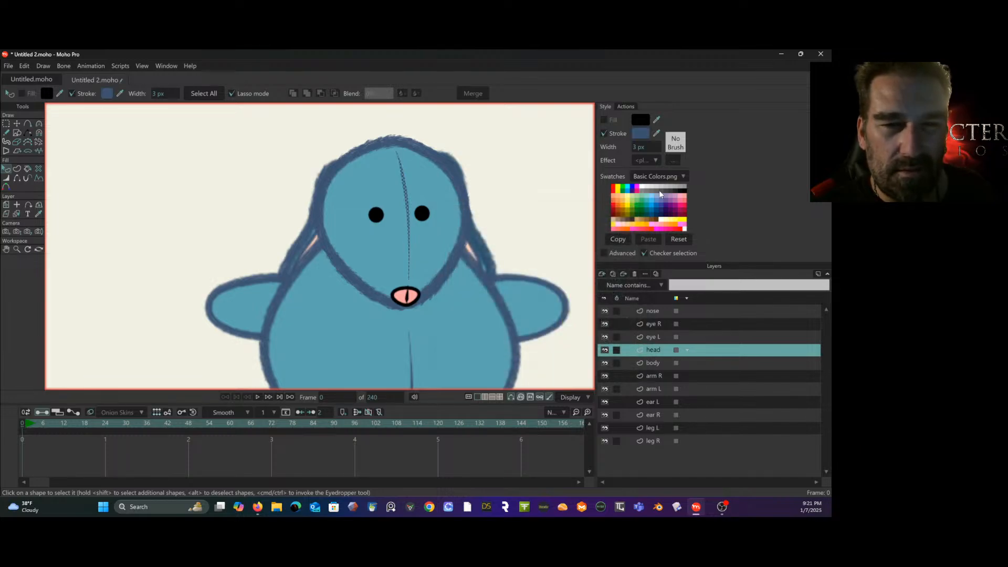
{"action": "left_click", "coordinate": [680, 150]}
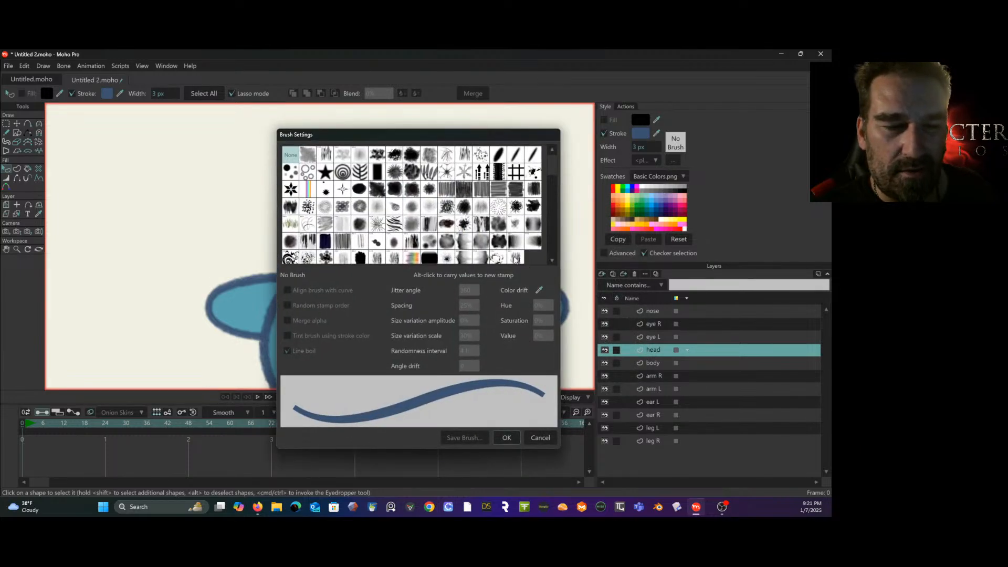
{"action": "left_click", "coordinate": [516, 258]}
{"action": "left_click", "coordinate": [506, 437]}
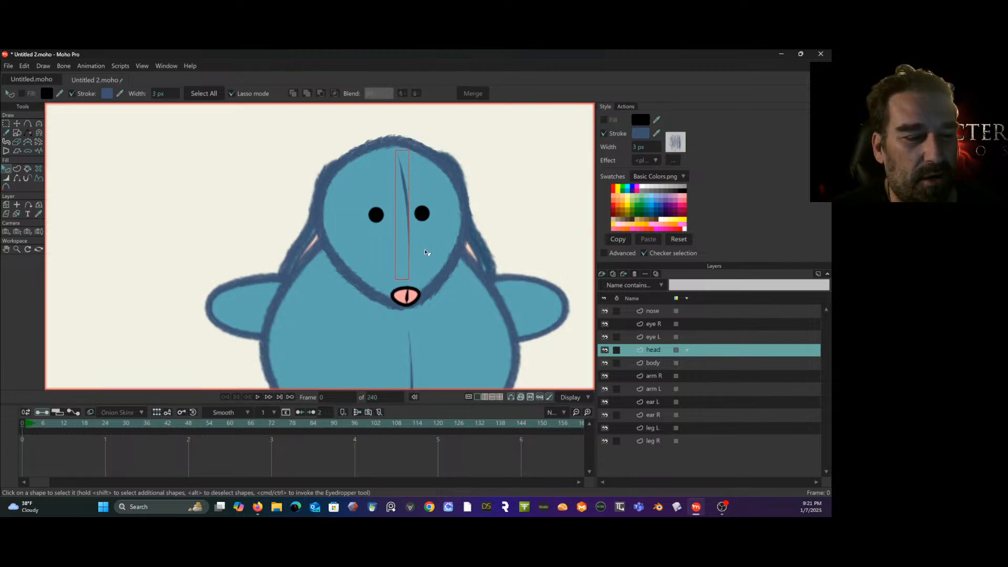
- Give the eye L shape an outline stroke in the copied hex color 3D5370 with the "my scratchy brush" brush
{"action": "left_click", "coordinate": [661, 337]}
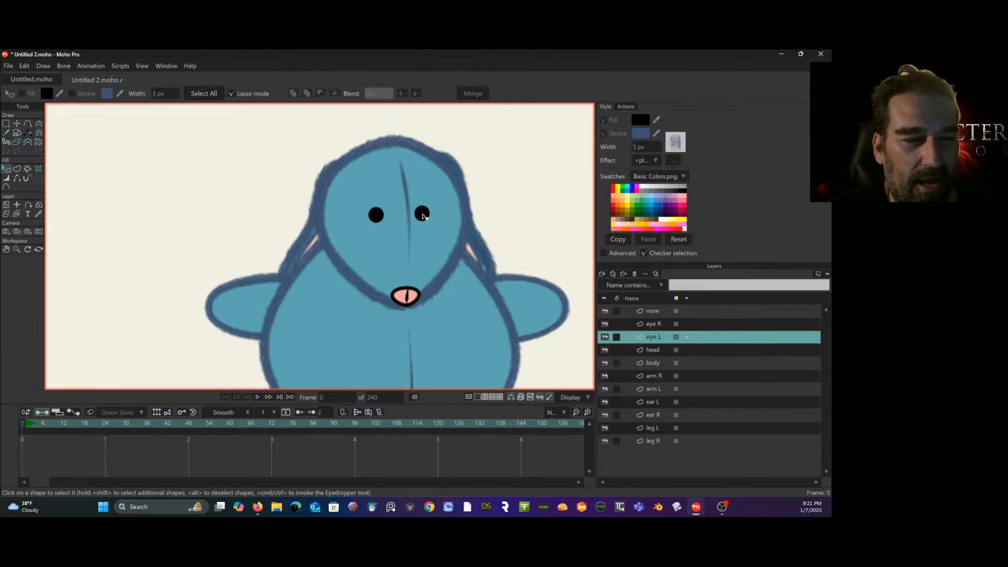
{"action": "left_click", "coordinate": [423, 215]}
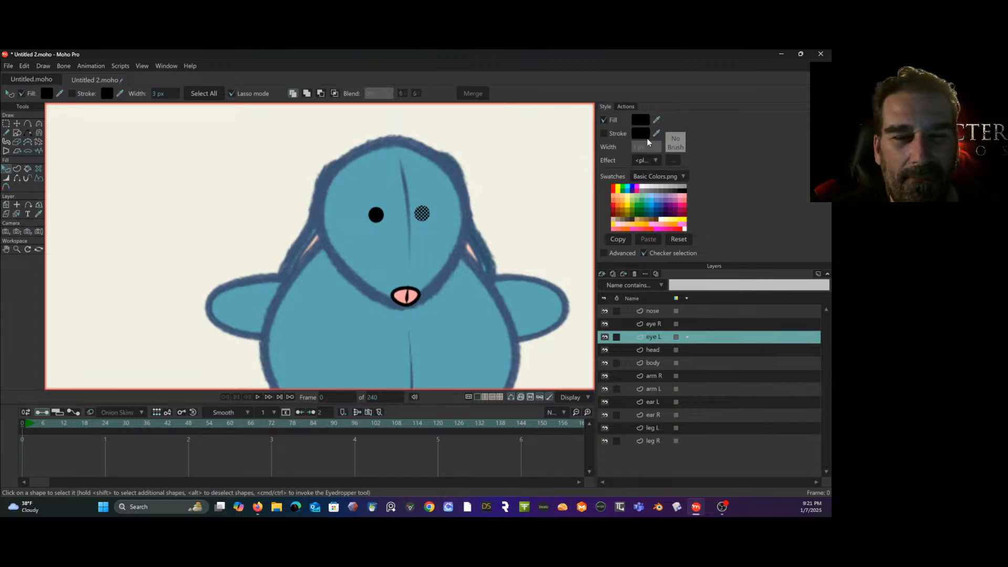
{"action": "left_click", "coordinate": [641, 119]}
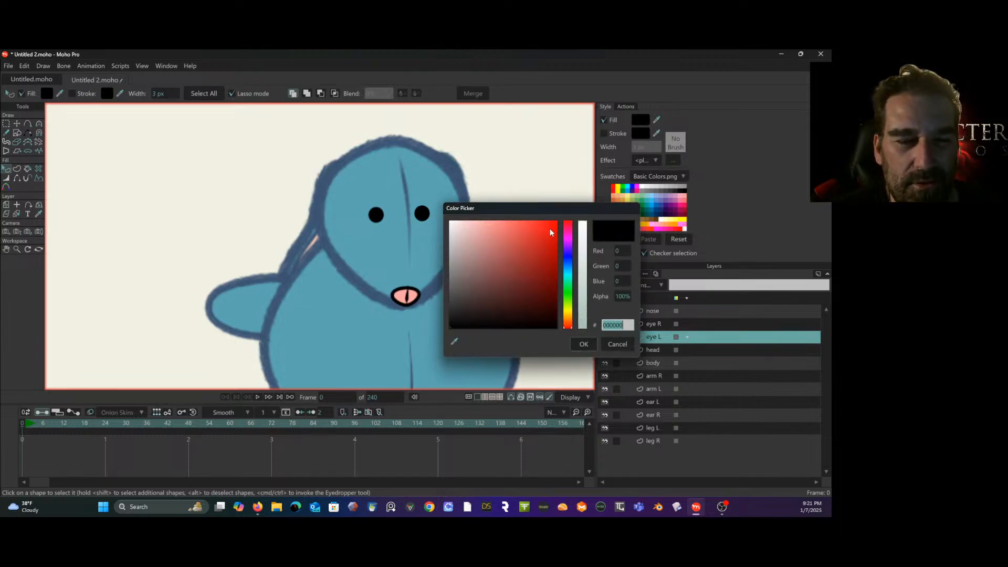
{"action": "left_click", "coordinate": [612, 345]}
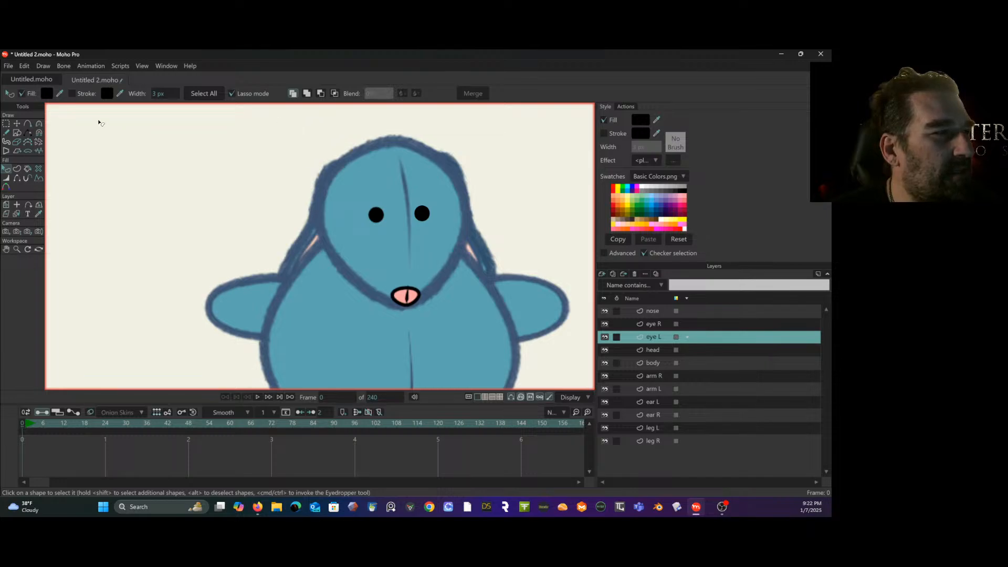
{"action": "left_click", "coordinate": [75, 95]}
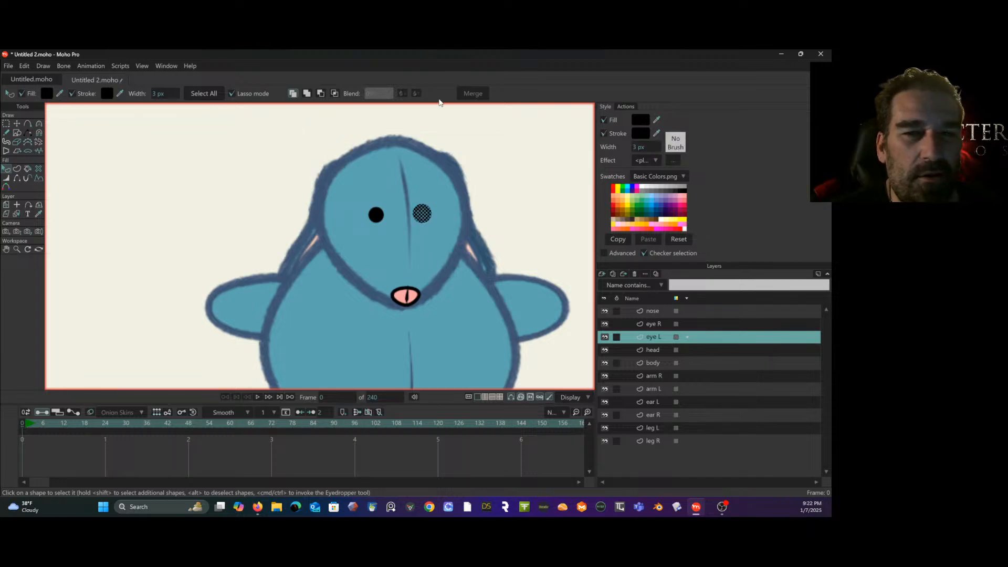
{"action": "left_click", "coordinate": [641, 133]}
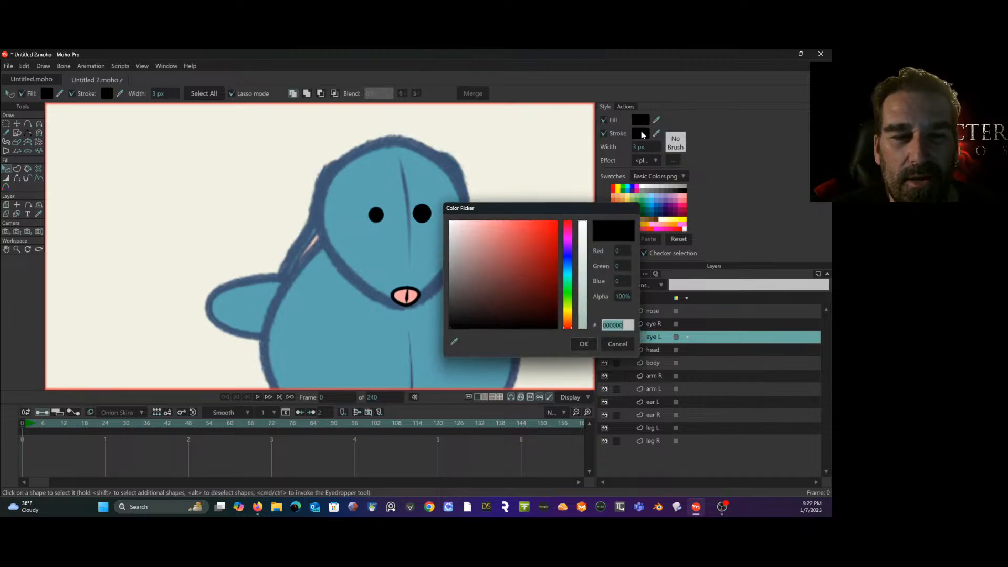
{"action": "type", "text": "3D5370"}
{"action": "left_click", "coordinate": [583, 345]}
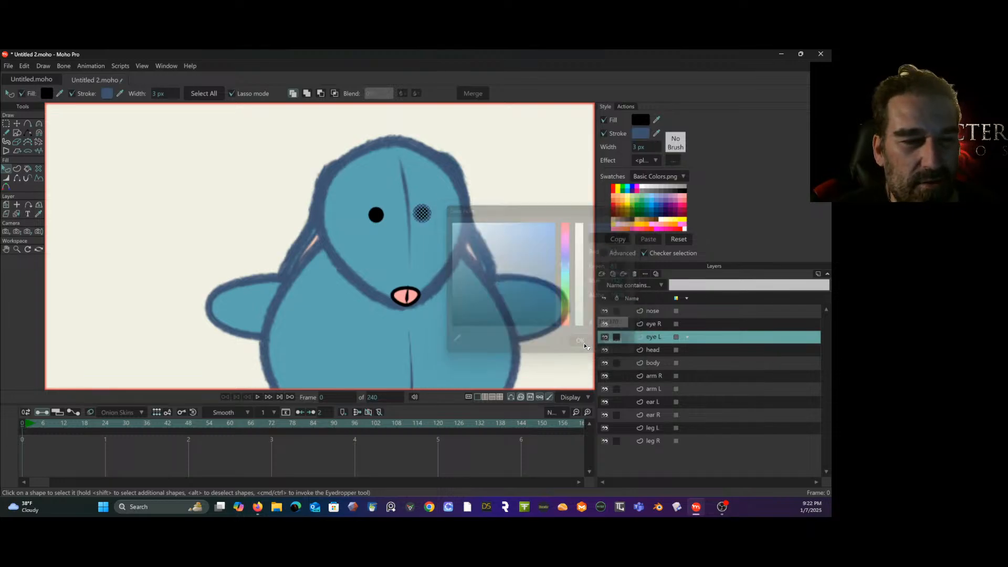
{"action": "left_click", "coordinate": [677, 145]}
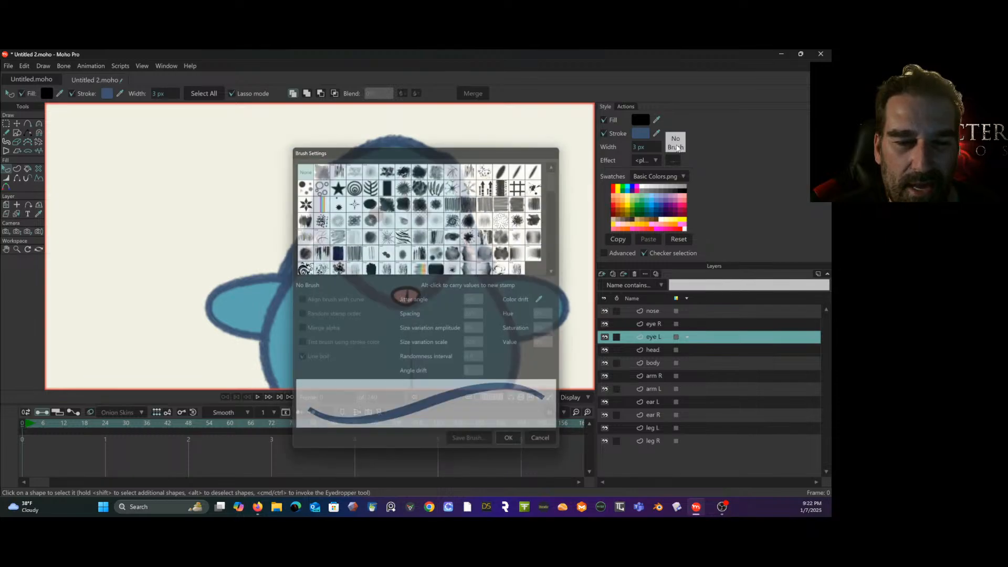
{"action": "left_click", "coordinate": [516, 259]}
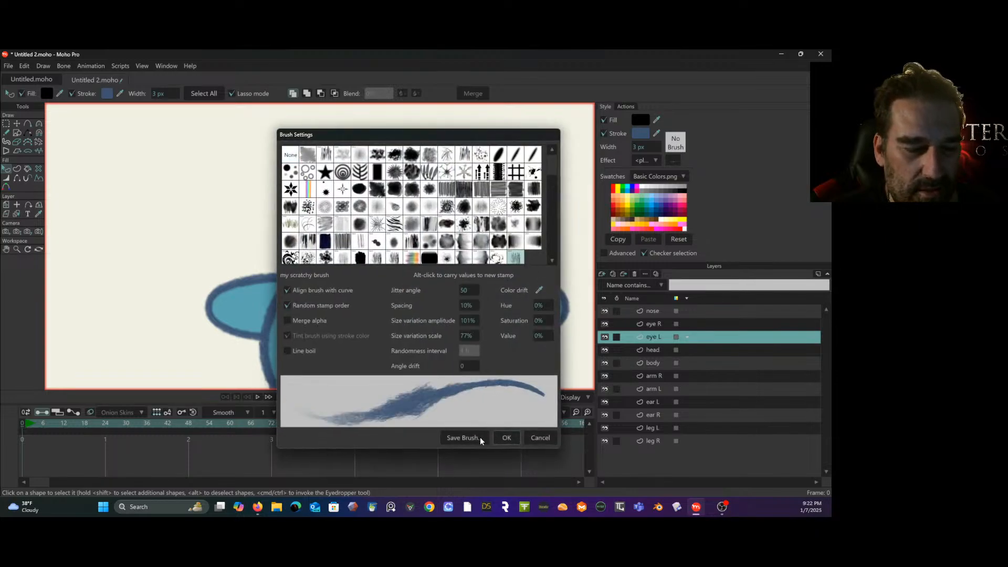
{"action": "left_click", "coordinate": [507, 437]}
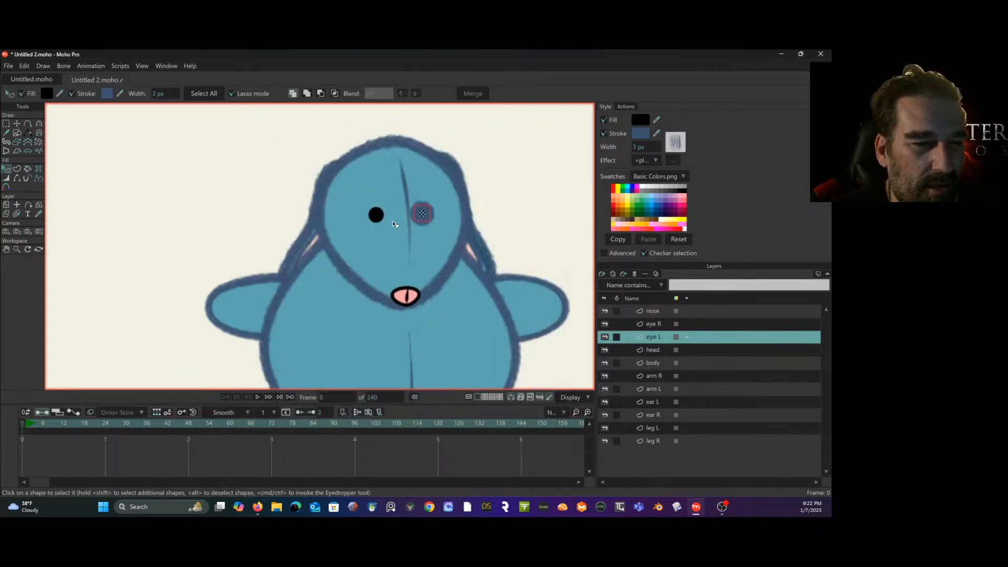
{"action": "left_click", "coordinate": [391, 220]}
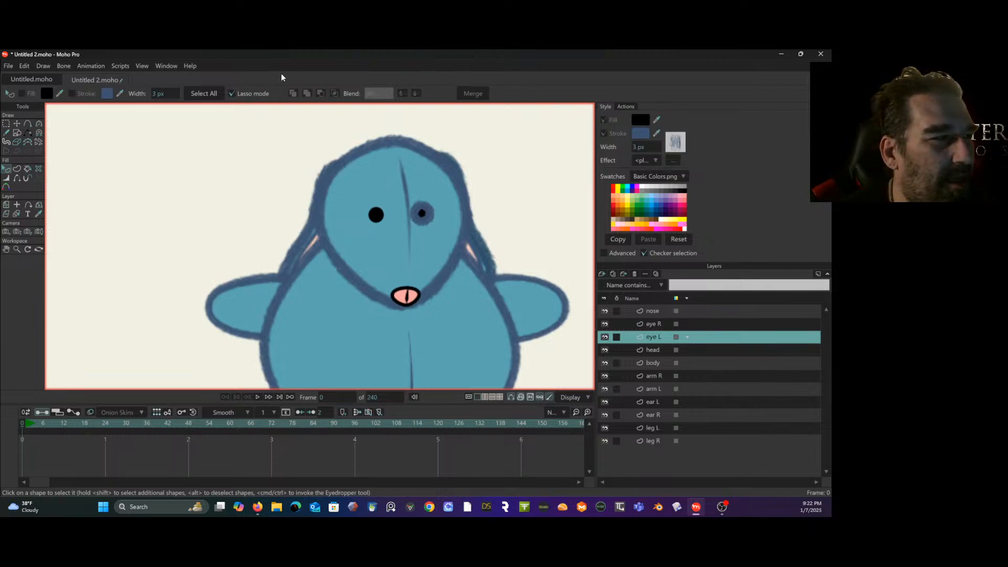
- Give the eye R shape an outline stroke in the copied hex color 3D5370 with the "my scratchy brush" brush
{"action": "left_click", "coordinate": [655, 326]}
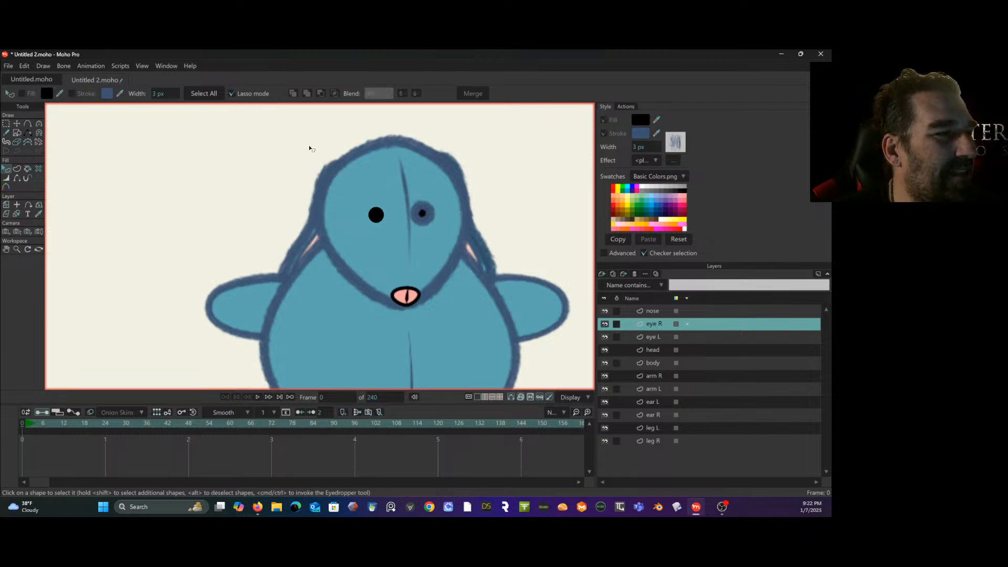
{"action": "left_click", "coordinate": [376, 216]}
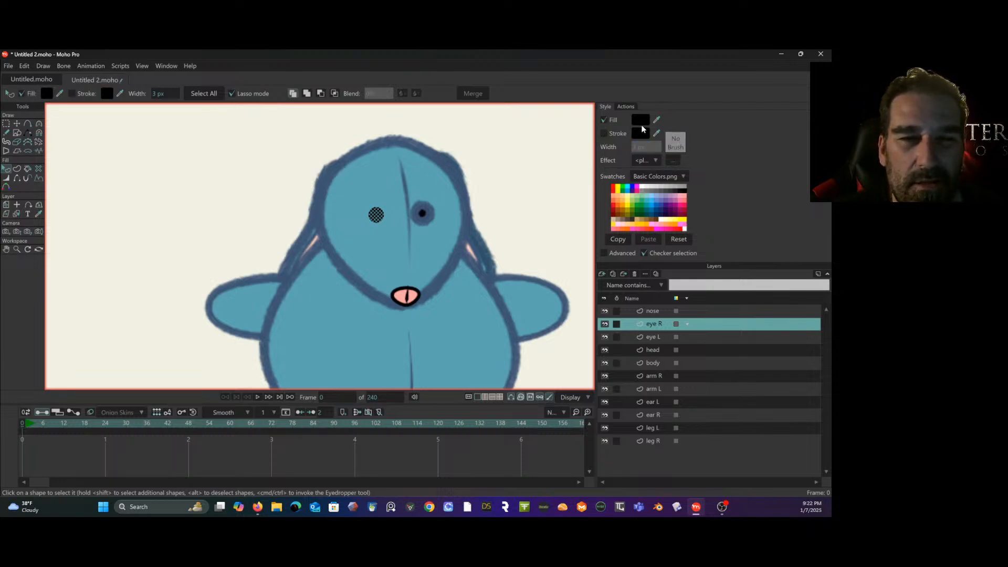
{"action": "left_click", "coordinate": [603, 135]}
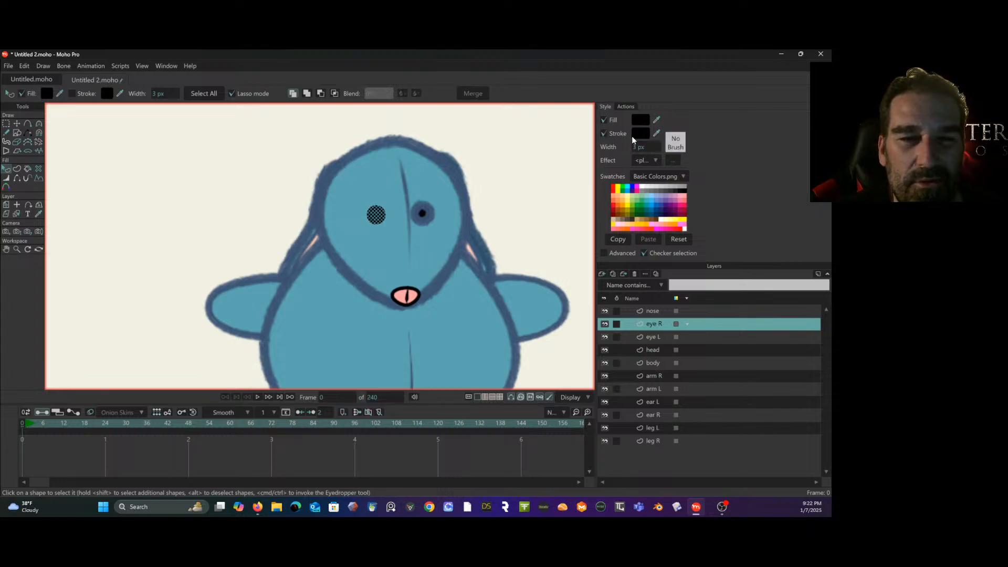
{"action": "left_click", "coordinate": [640, 134]}
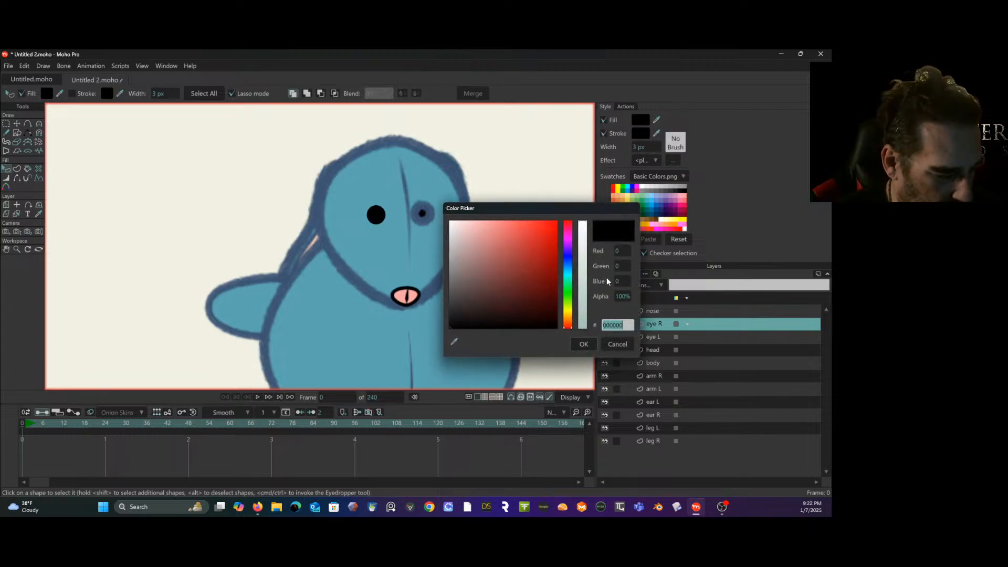
{"action": "type", "text": "3D5370"}
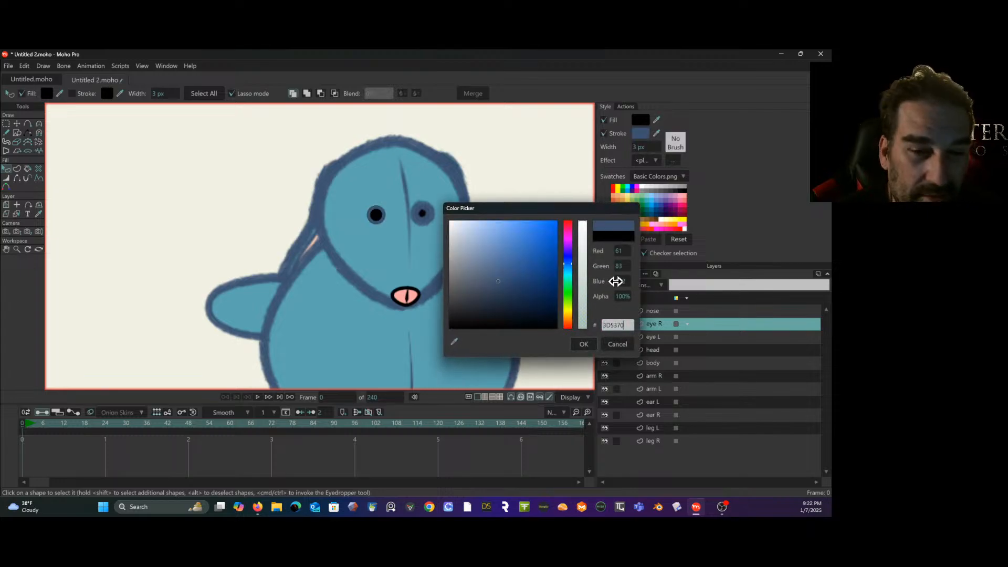
{"action": "left_click", "coordinate": [584, 346]}
{"action": "left_click", "coordinate": [671, 146]}
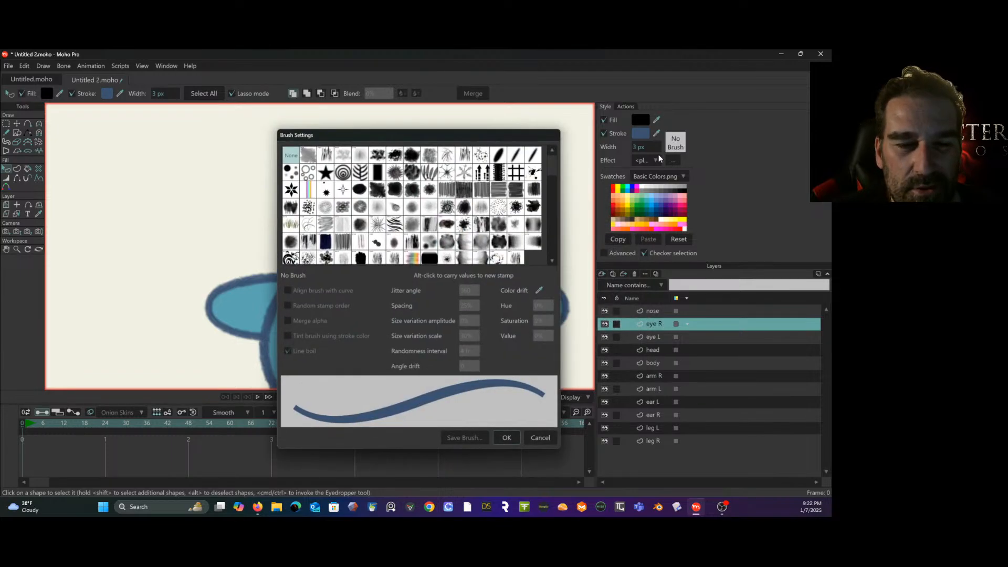
{"action": "left_click", "coordinate": [515, 257]}
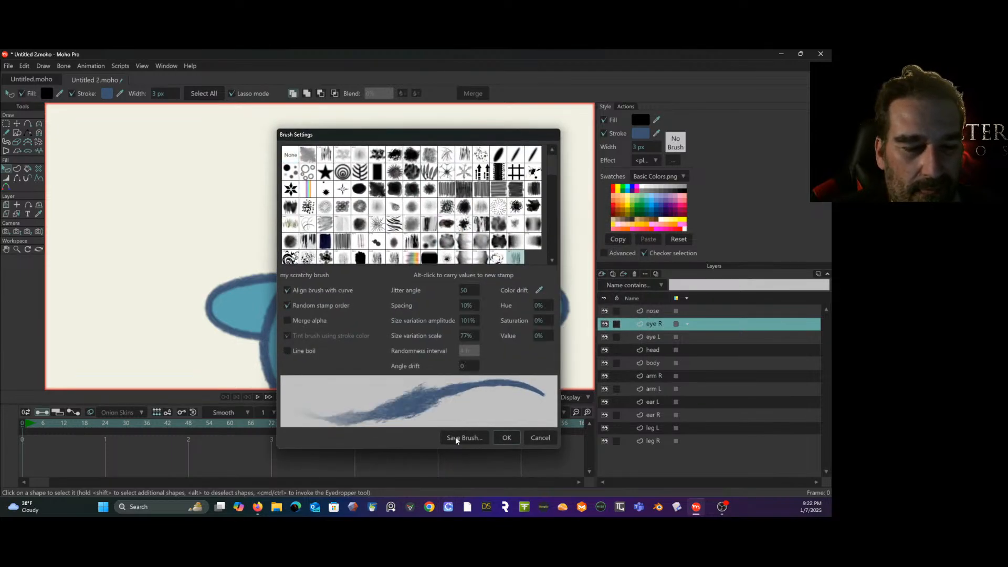
{"action": "left_click", "coordinate": [506, 437]}
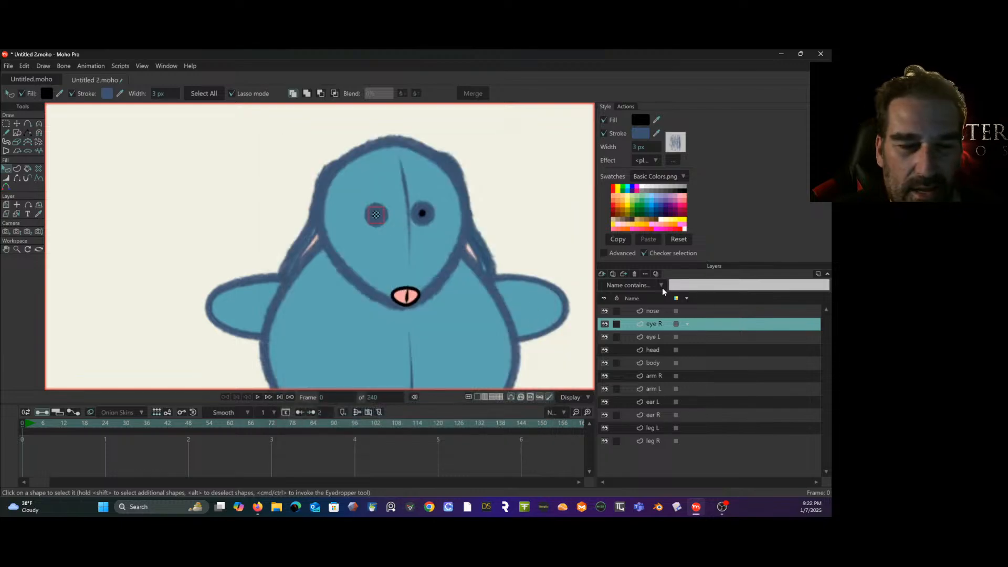
- Set the stroke of the pink nose shape on the nose layer to the copied hex color 3D5370
{"action": "left_click", "coordinate": [659, 312]}
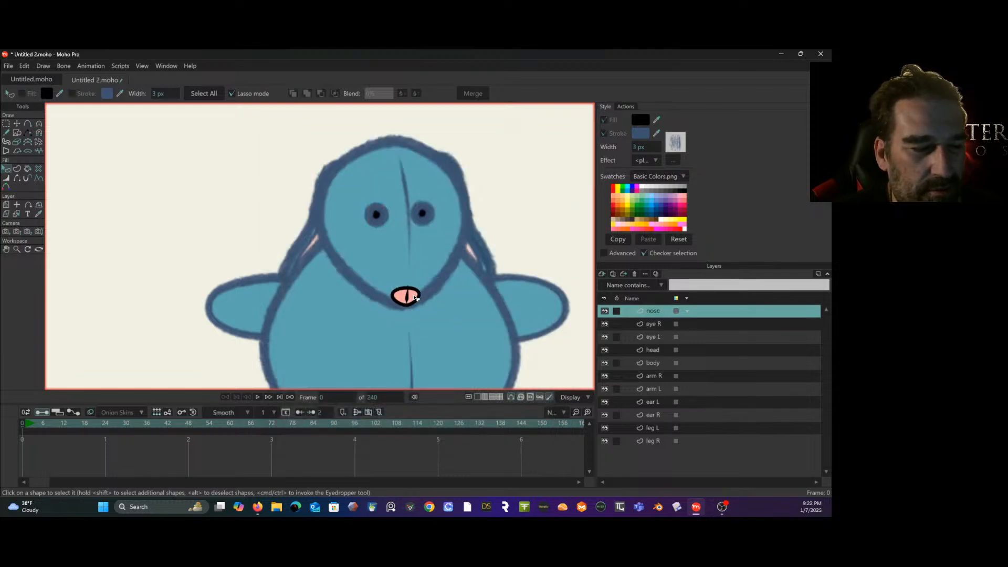
{"action": "left_click", "coordinate": [414, 296]}
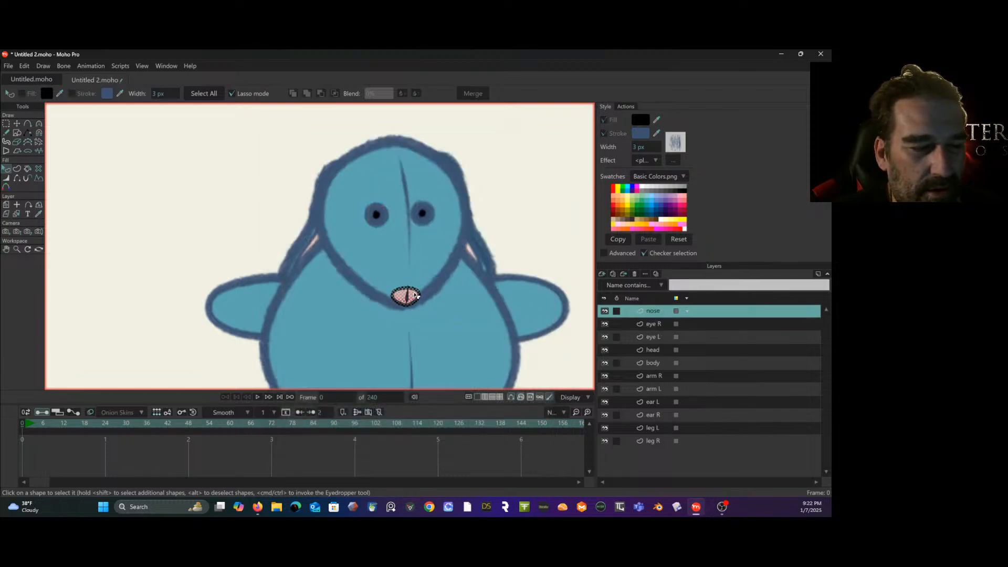
{"action": "left_click", "coordinate": [640, 136]}
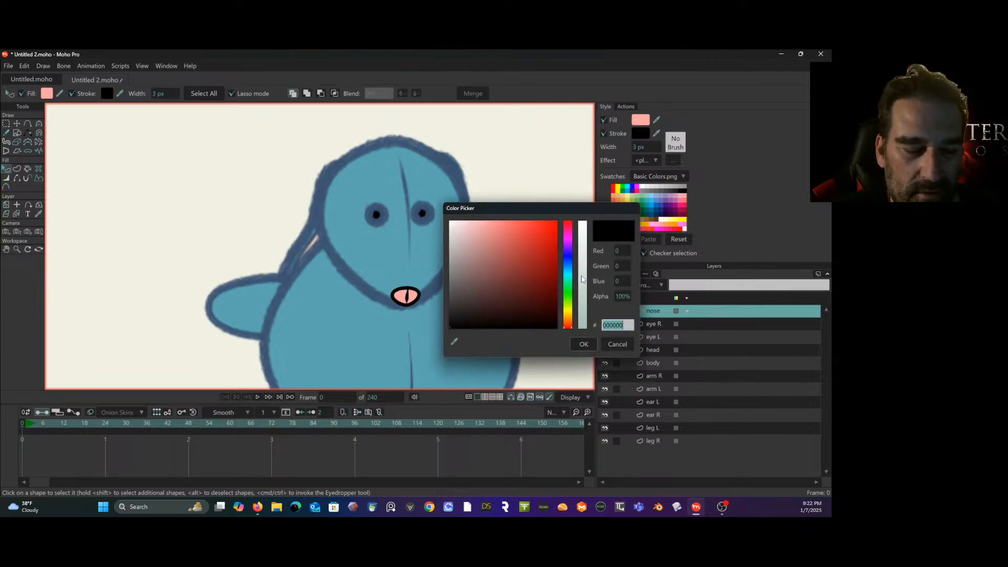
{"action": "type", "text": "3D5370"}
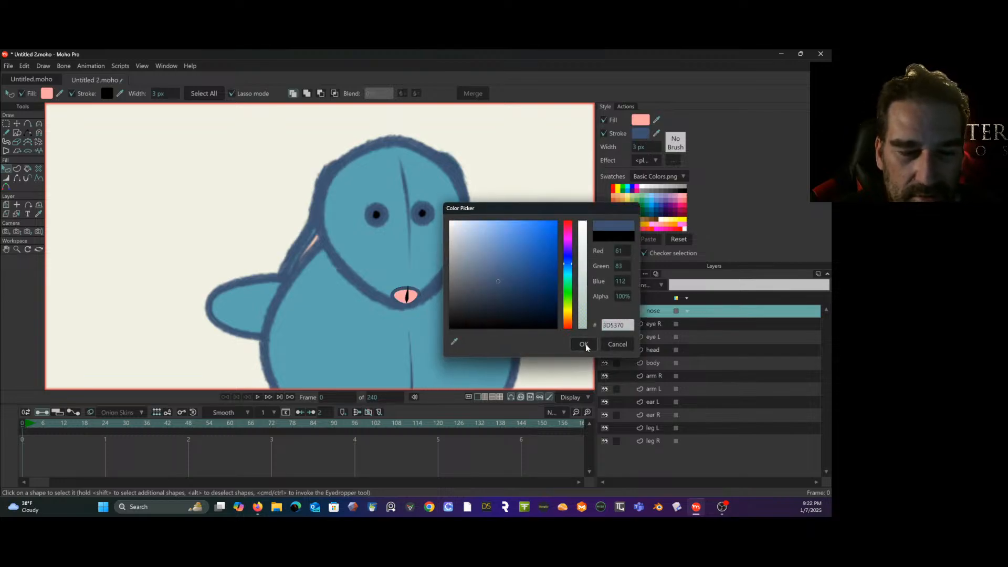
{"action": "left_click", "coordinate": [583, 345]}
- Set the stroke of the nose's short vertical line to the copied hex color 3D5370 and apply the "my scratchy brush" brush
{"action": "left_click", "coordinate": [407, 297]}
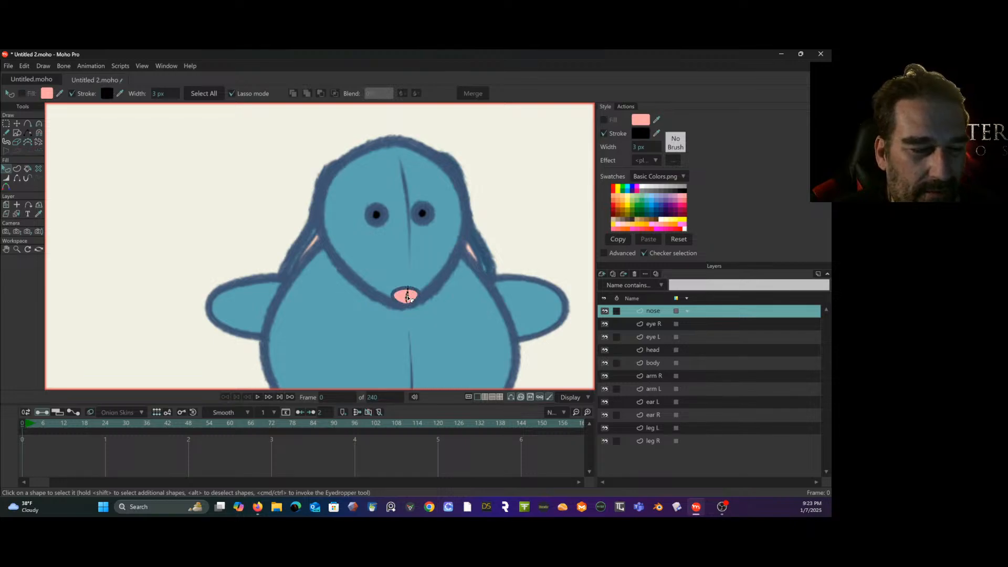
{"action": "left_click", "coordinate": [640, 134]}
{"action": "type", "text": "3D5370"}
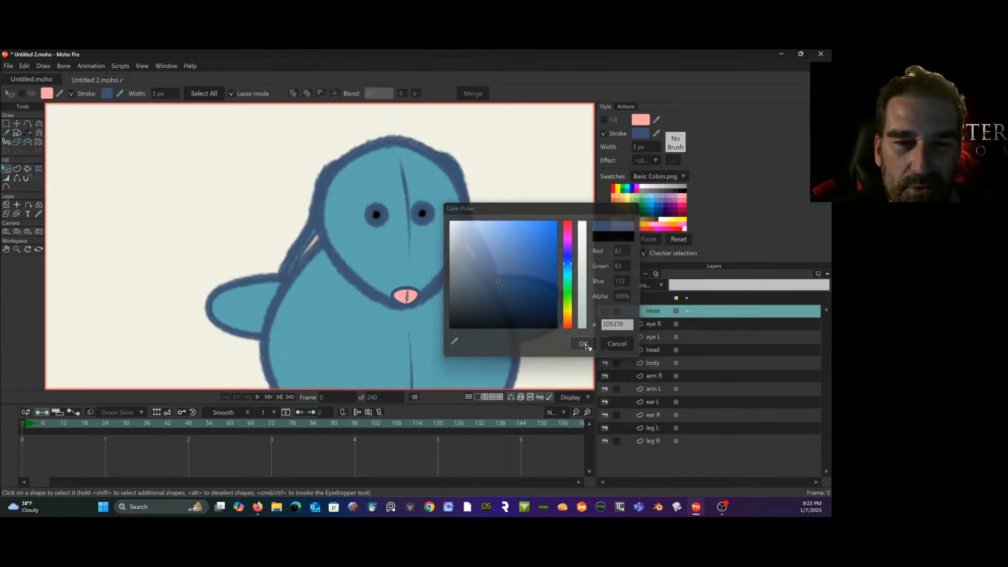
{"action": "left_click", "coordinate": [583, 344]}
{"action": "left_click", "coordinate": [674, 148]}
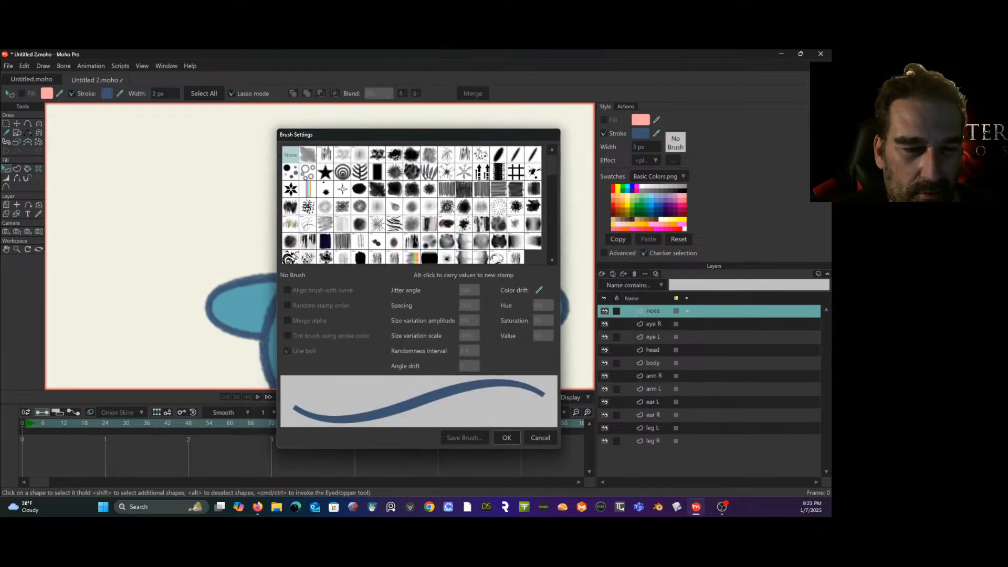
{"action": "left_click", "coordinate": [516, 257]}
{"action": "left_click", "coordinate": [503, 437]}
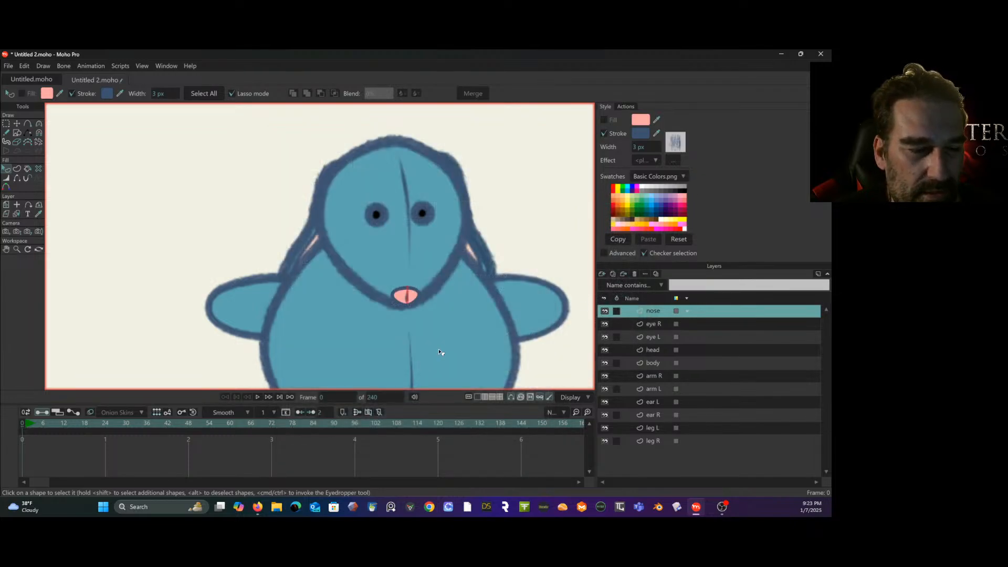
- Apply the "my scratchy brush" brush to the pink nose shape's outline and deselect the shape
{"action": "left_click", "coordinate": [411, 290]}
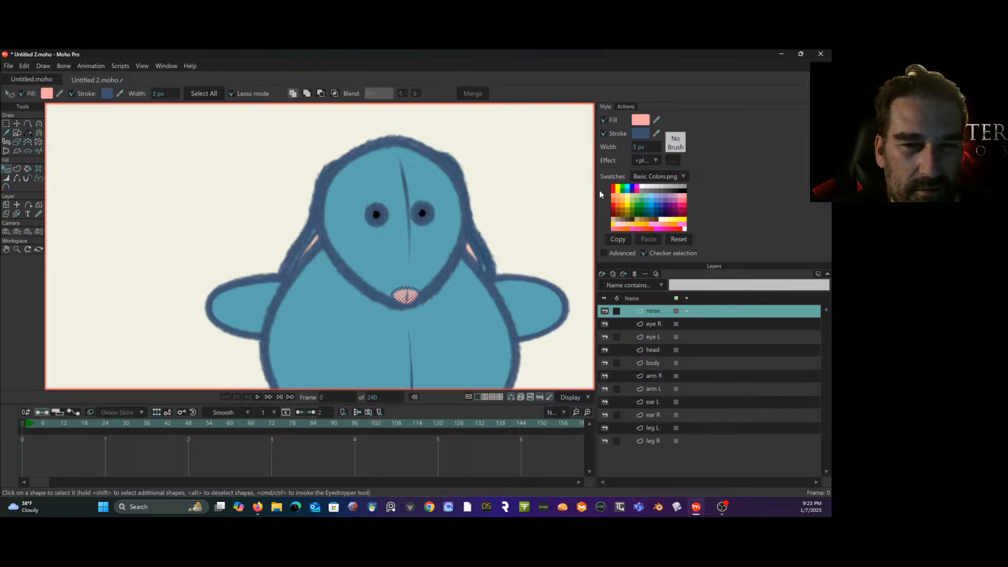
{"action": "left_click", "coordinate": [676, 143]}
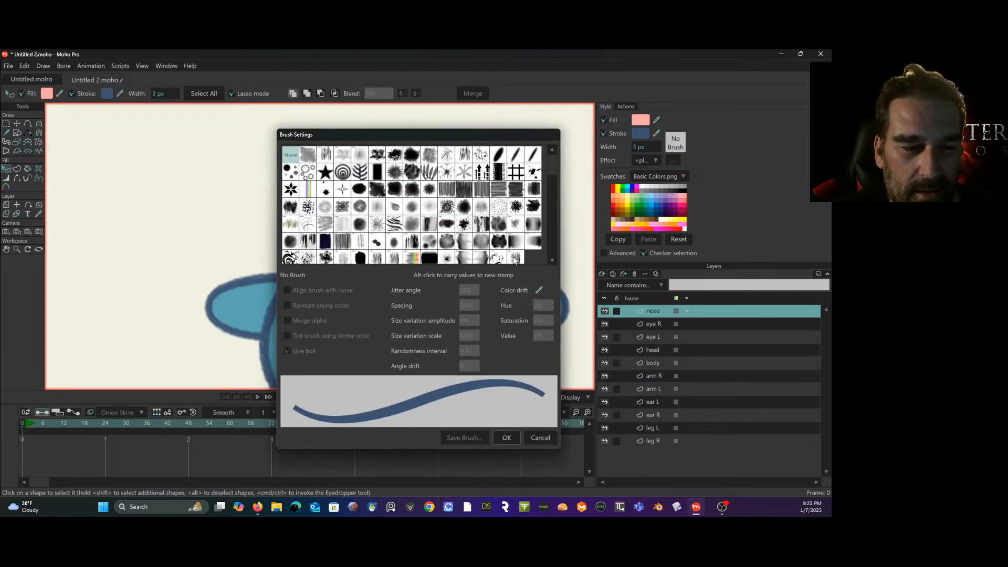
{"action": "left_click", "coordinate": [514, 258]}
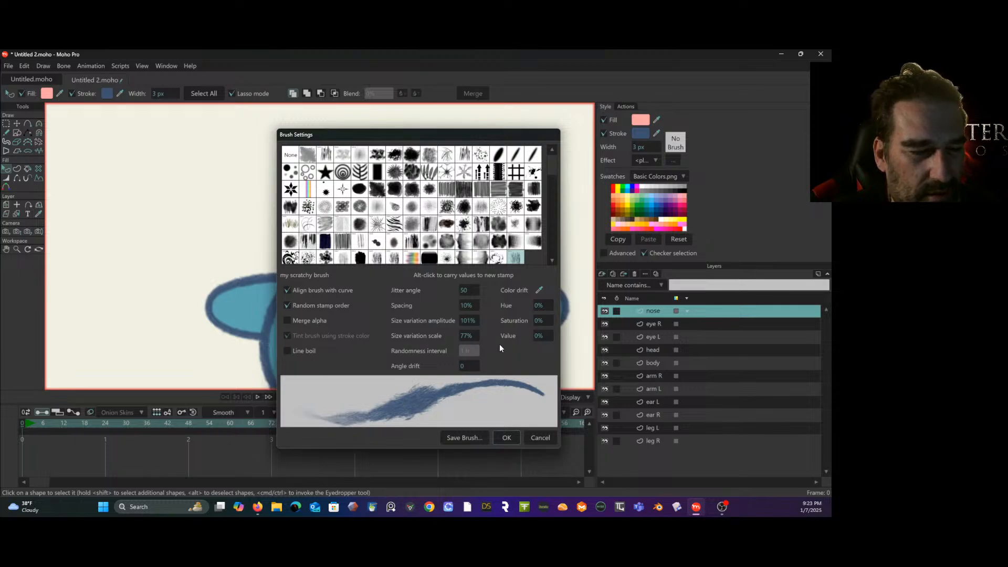
{"action": "left_click", "coordinate": [507, 437]}
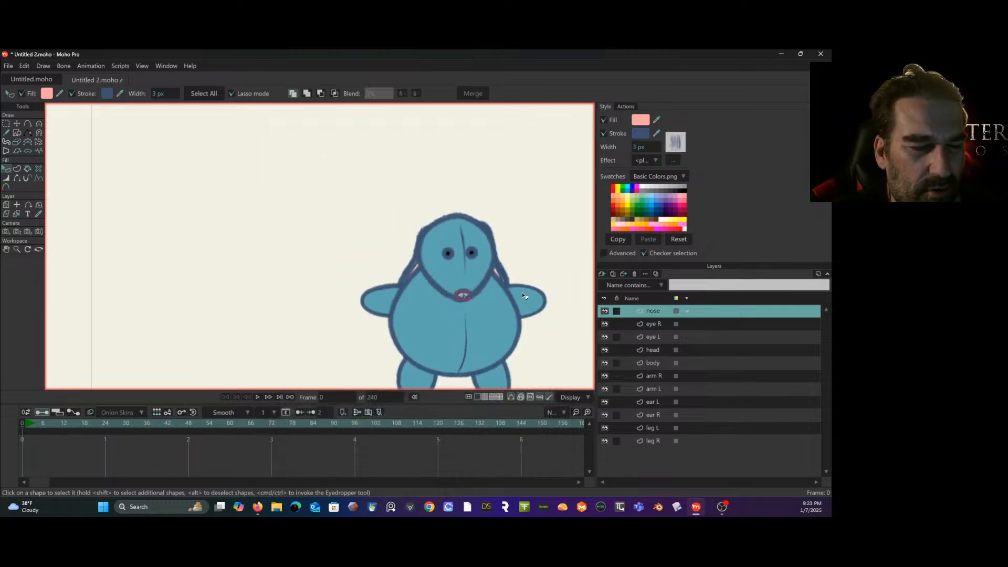
{"action": "left_click_drag", "start_coordinate": [523, 295], "coordinate": [449, 231]}
{"action": "scroll", "coordinate": [461, 224], "scroll_direction": "up", "scroll_amount": 3}
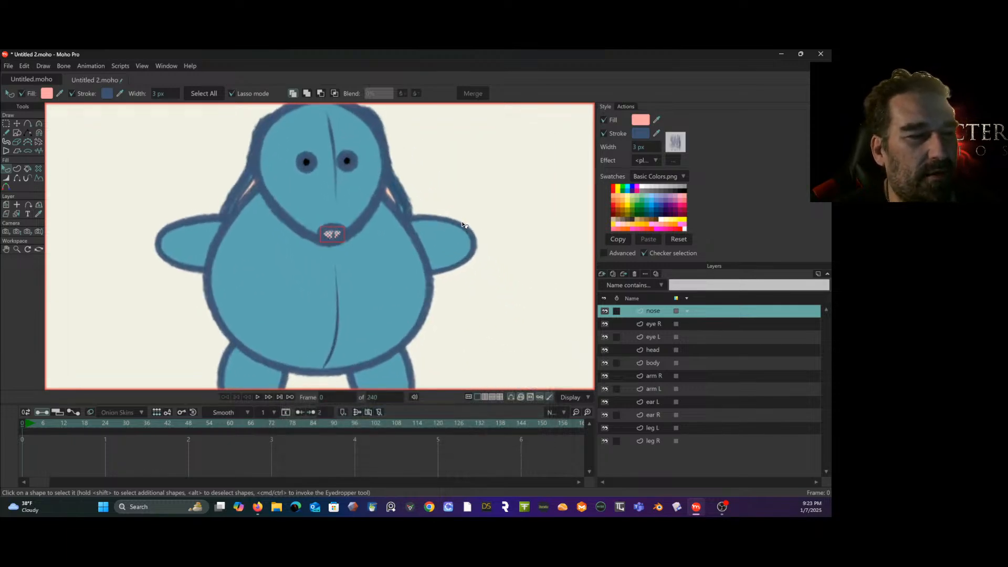
{"action": "scroll", "coordinate": [461, 224], "scroll_direction": "down", "scroll_amount": 1}
{"action": "left_click", "coordinate": [490, 235]}
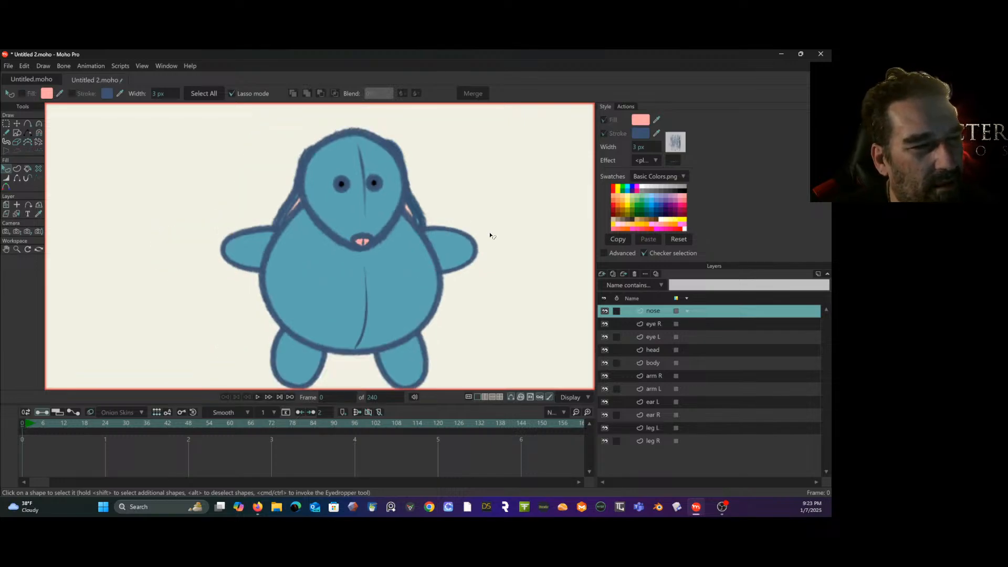
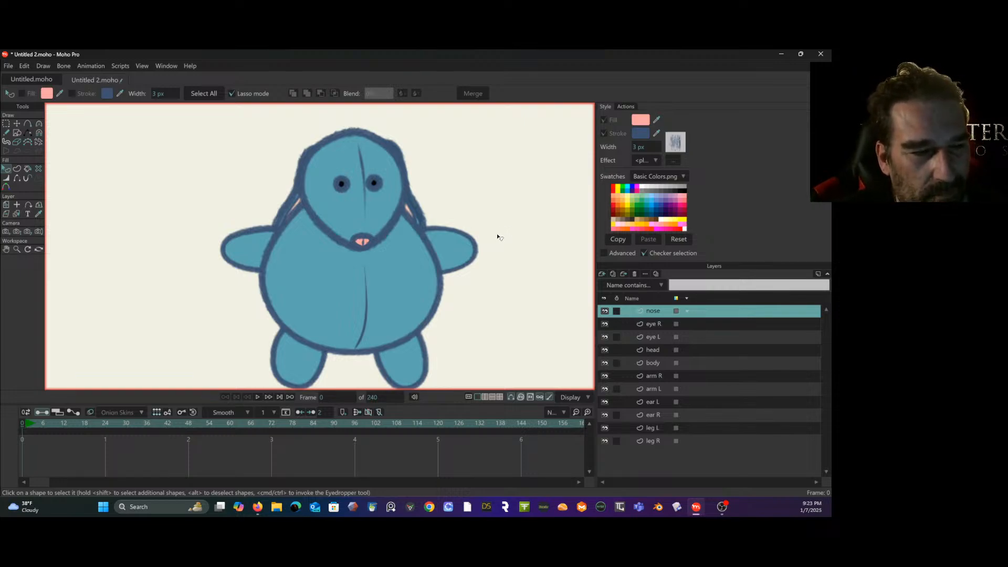
- Select all points of the vertical belly line on the body layer
{"action": "left_click_drag", "start_coordinate": [481, 229], "coordinate": [454, 225]}
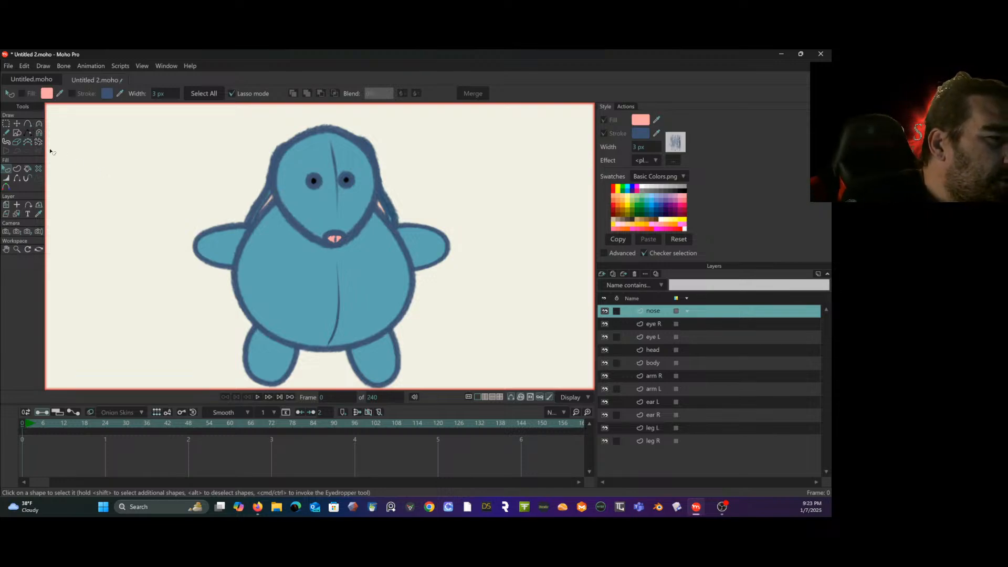
{"action": "left_click", "coordinate": [6, 124]}
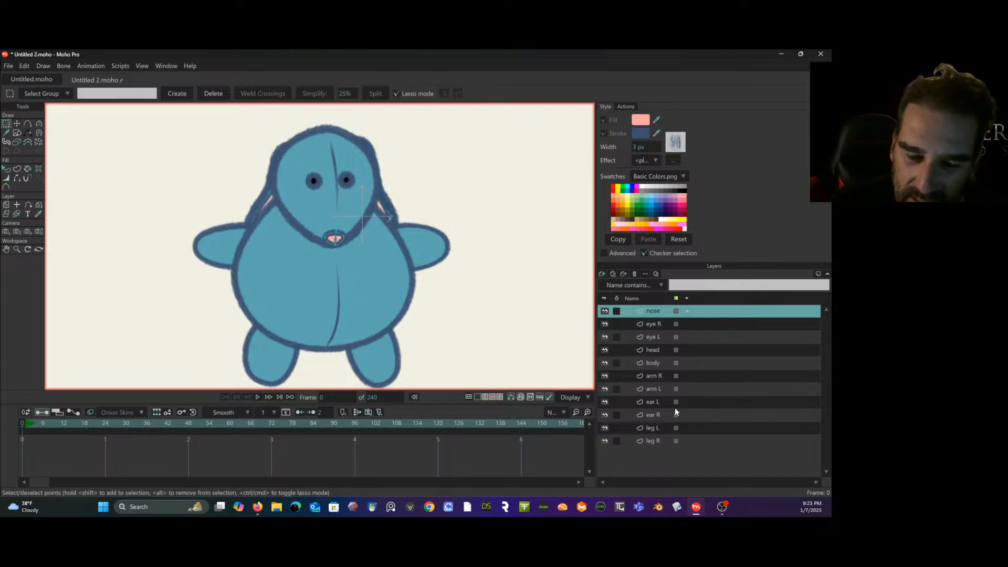
{"action": "left_click", "coordinate": [657, 361]}
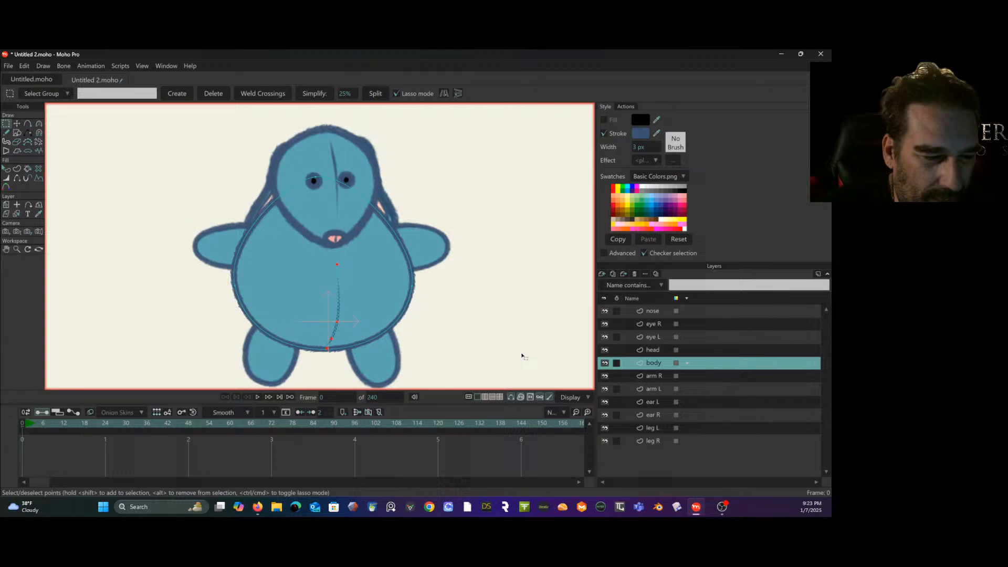
{"action": "left_click", "coordinate": [328, 348]}
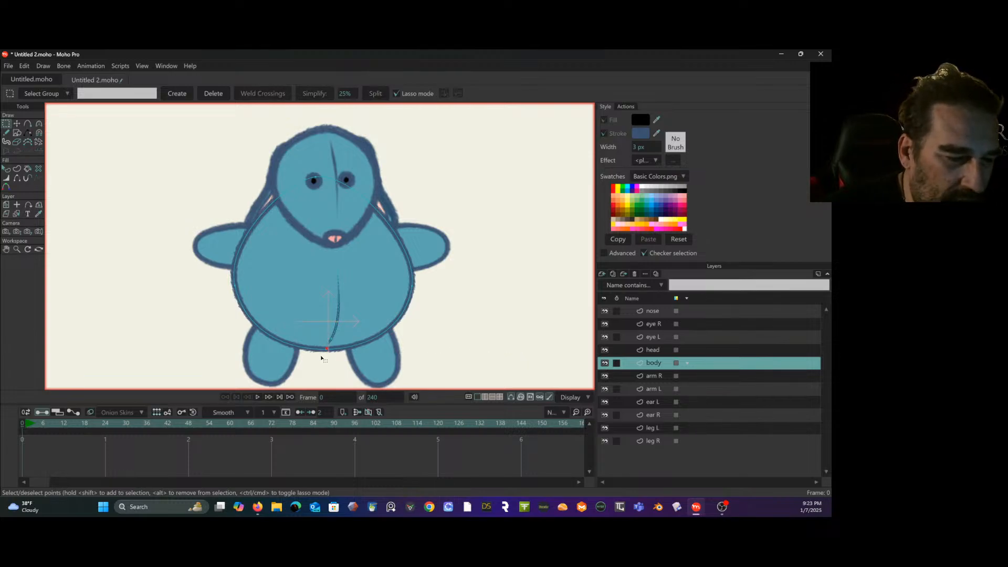
{"action": "left_click", "coordinate": [338, 326]}
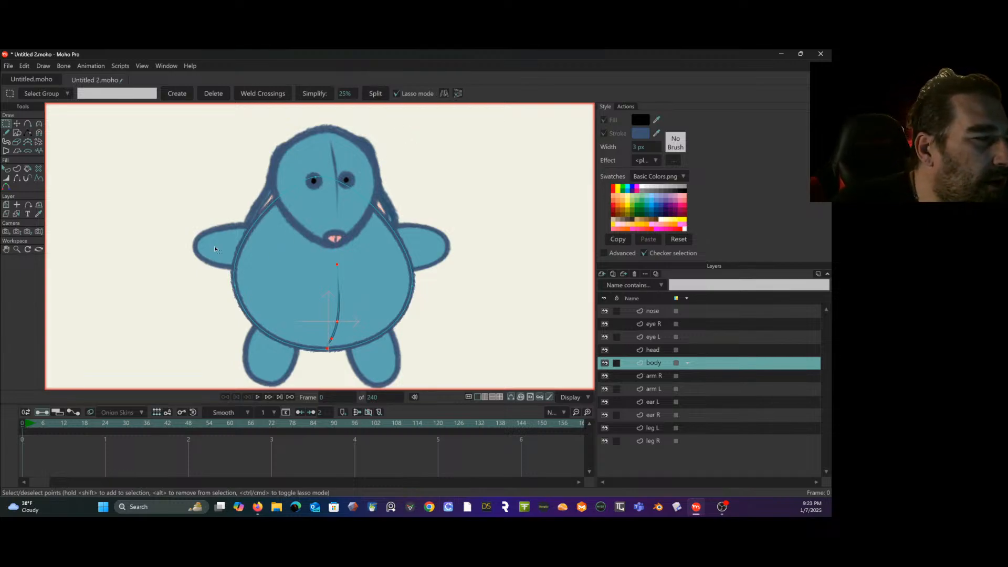
{"action": "left_click", "coordinate": [6, 132]}
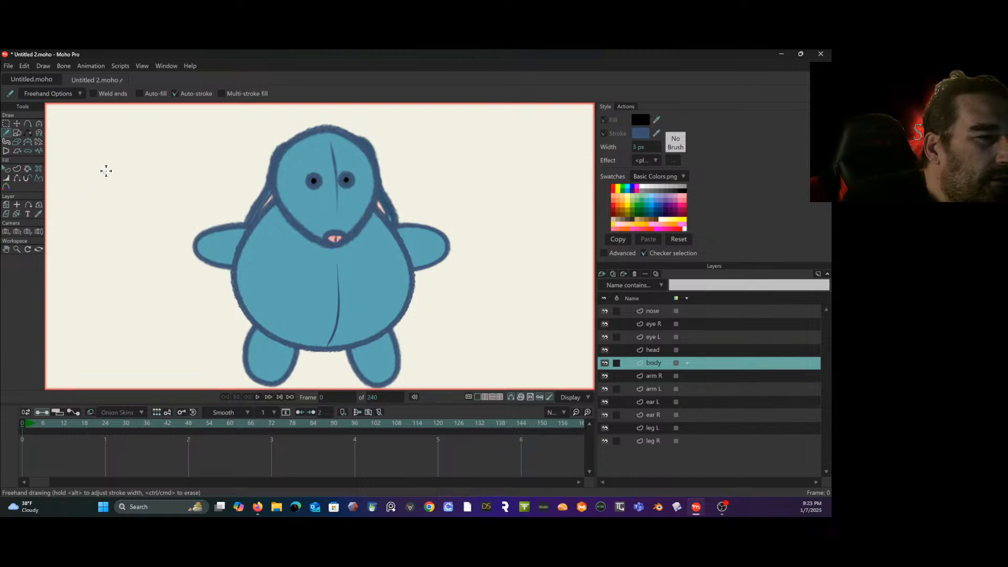
{"action": "left_click", "coordinate": [28, 124]}
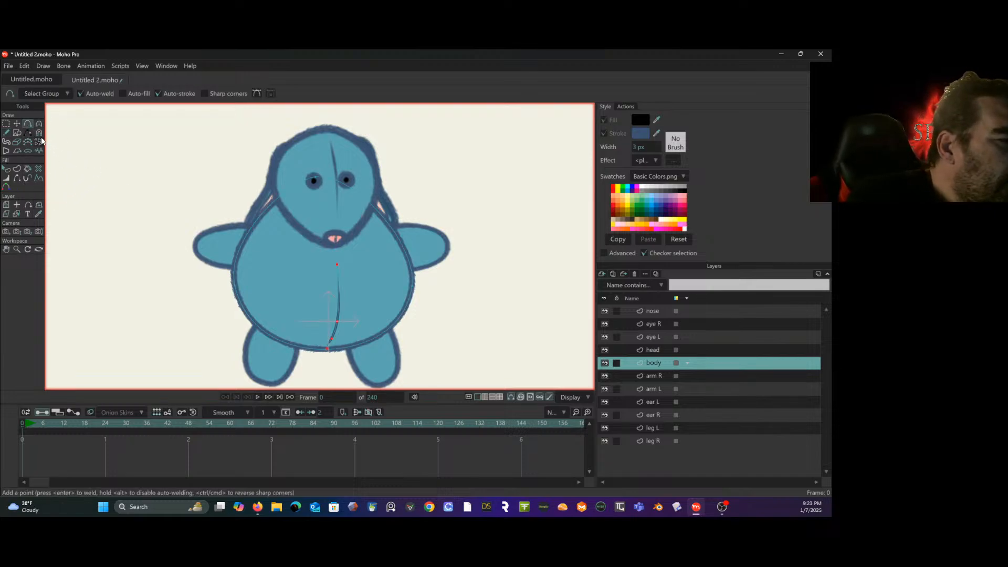
{"action": "left_click", "coordinate": [7, 169]}
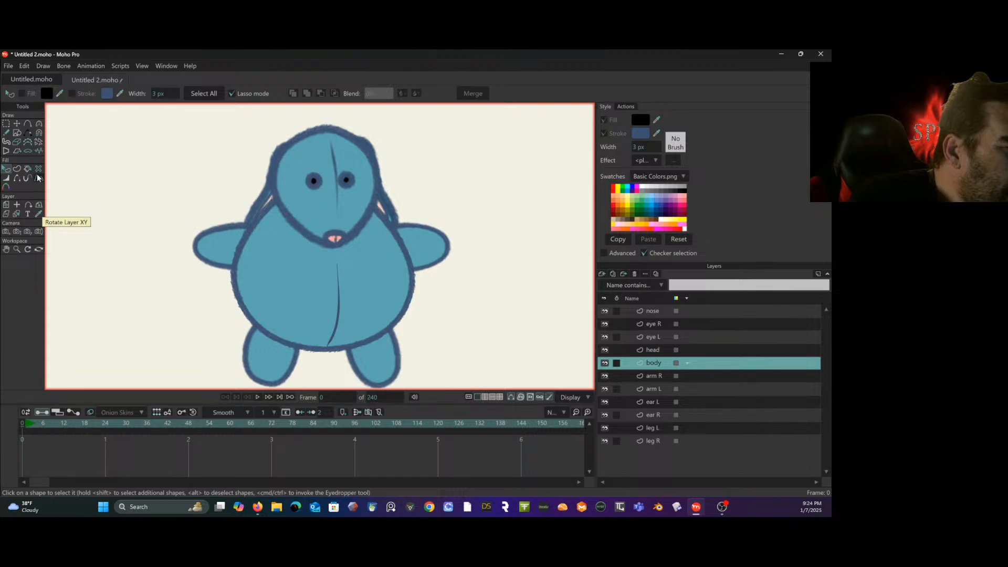
{"action": "left_click", "coordinate": [8, 179]}
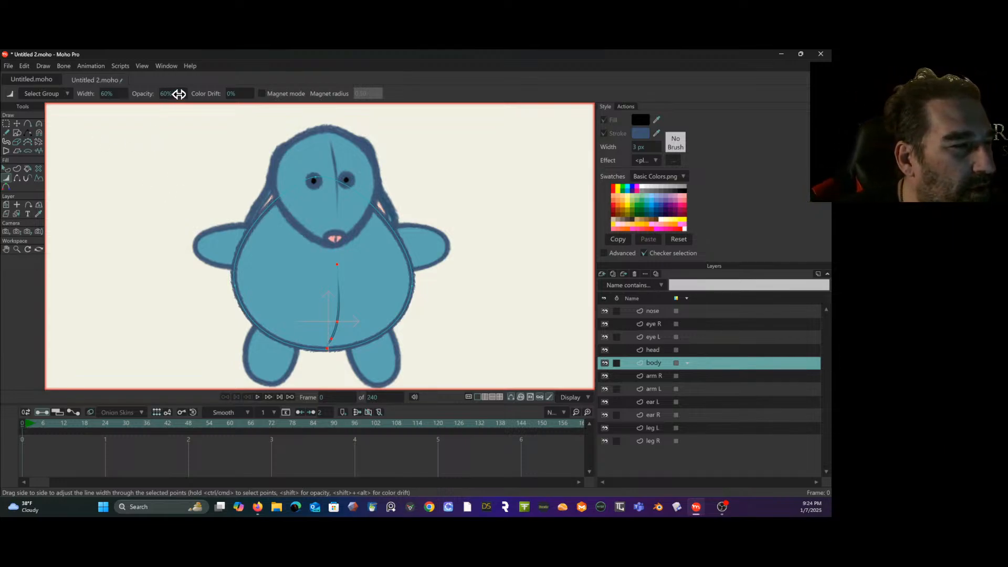
- Try to apply the "my scratchy brush" brush with only the belly line's middle point selected
{"action": "left_click", "coordinate": [7, 124]}
{"action": "left_click", "coordinate": [74, 223]}
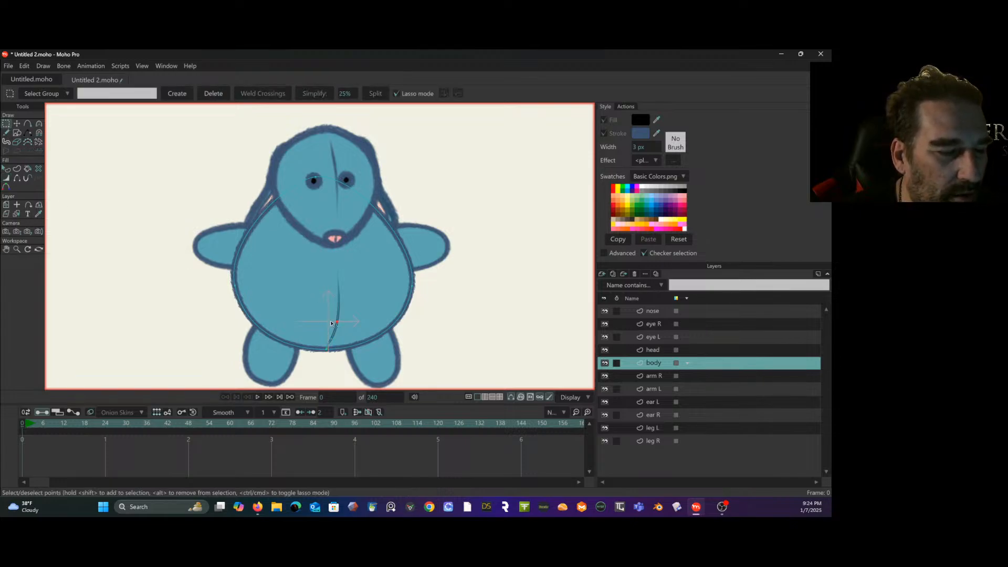
{"action": "scroll", "coordinate": [336, 252], "scroll_direction": "up", "scroll_amount": 5}
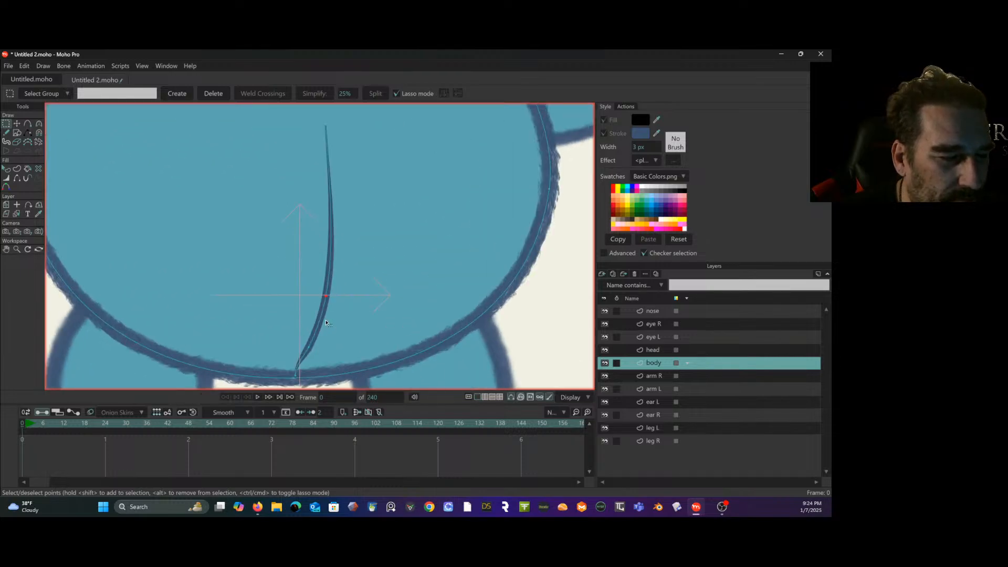
{"action": "left_click", "coordinate": [679, 146]}
{"action": "left_click", "coordinate": [517, 257]}
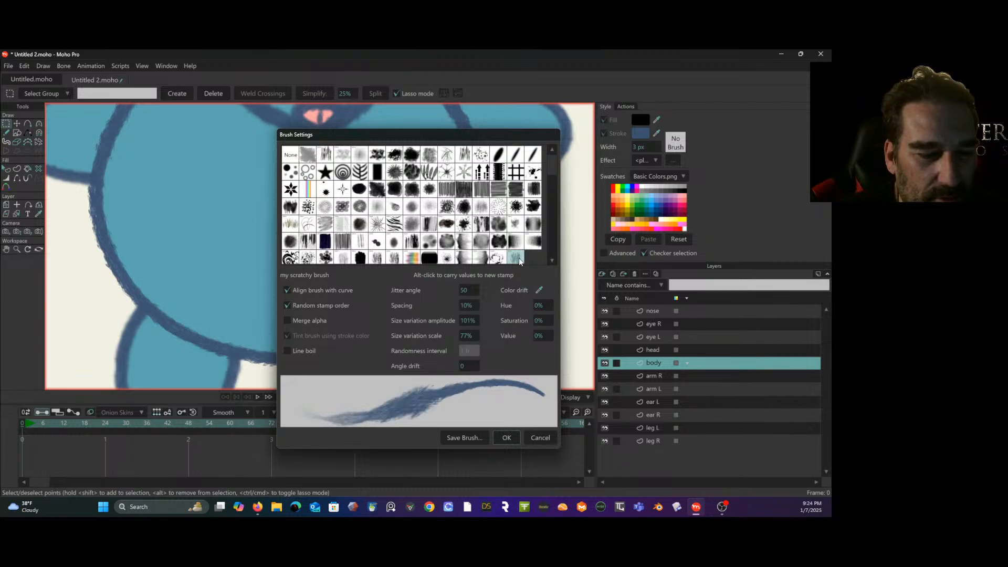
{"action": "left_click", "coordinate": [499, 437]}
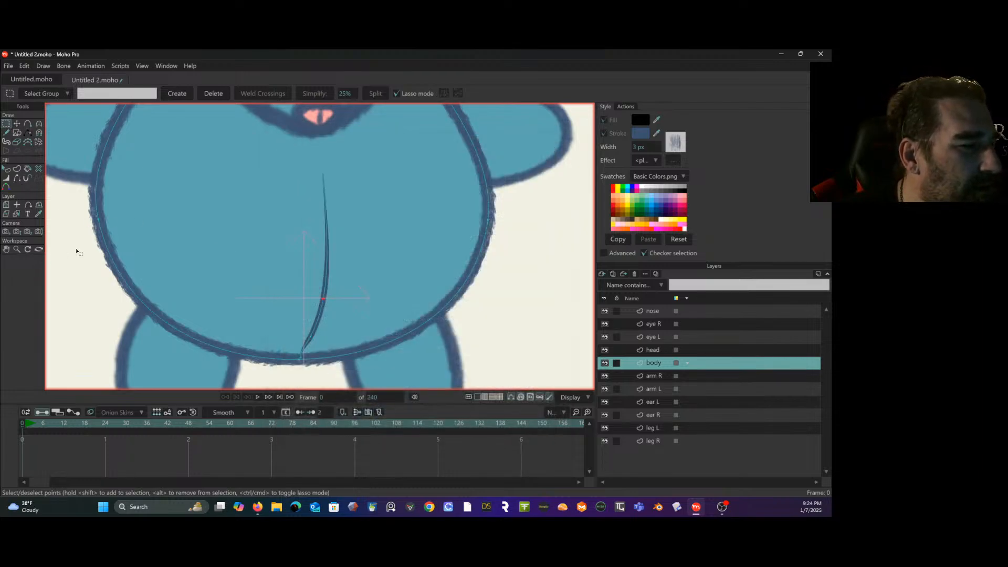
- Try to apply the "my scratchy brush" brush with all points of the belly line selected
{"action": "double_click", "coordinate": [328, 285]}
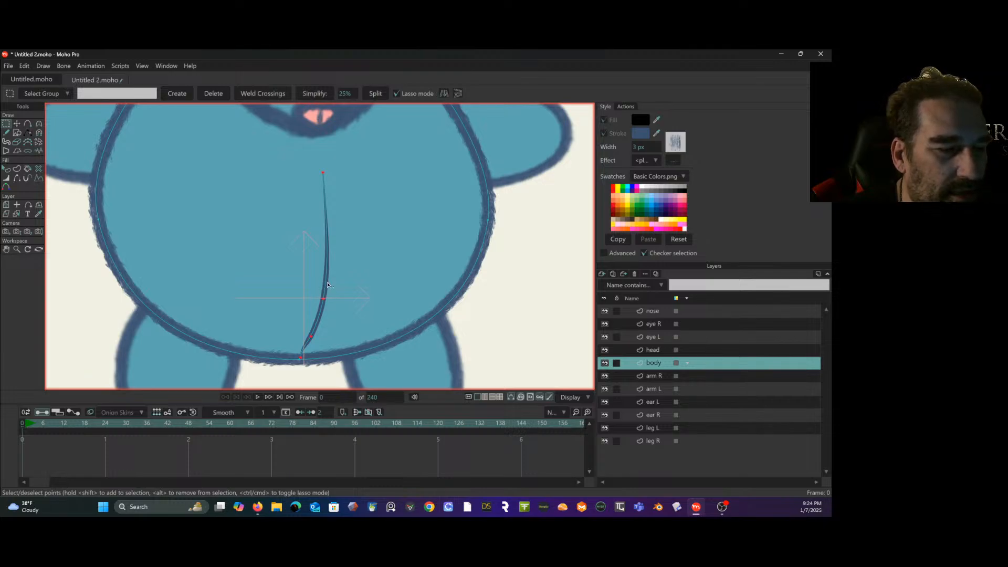
{"action": "left_click", "coordinate": [674, 141]}
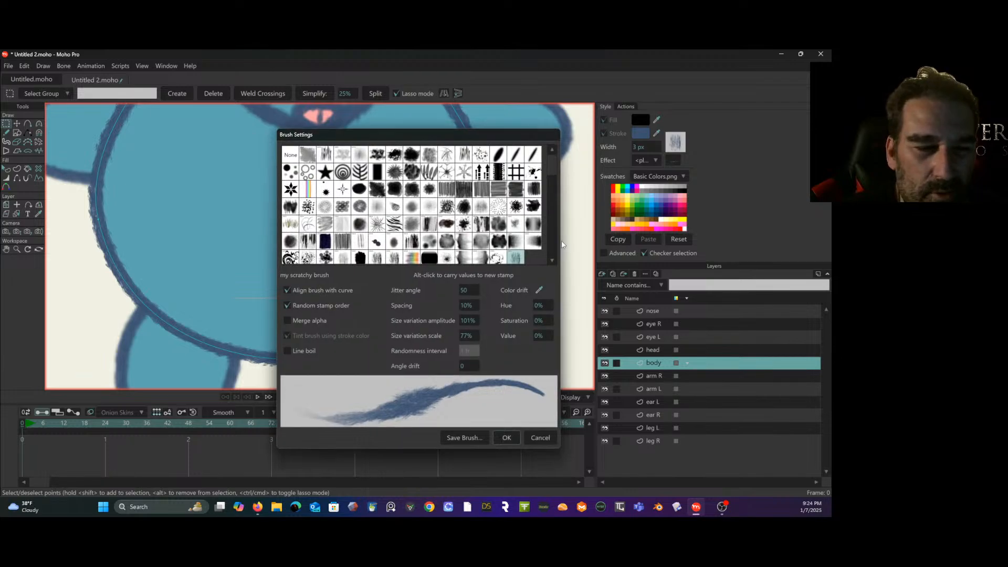
{"action": "left_click", "coordinate": [512, 258]}
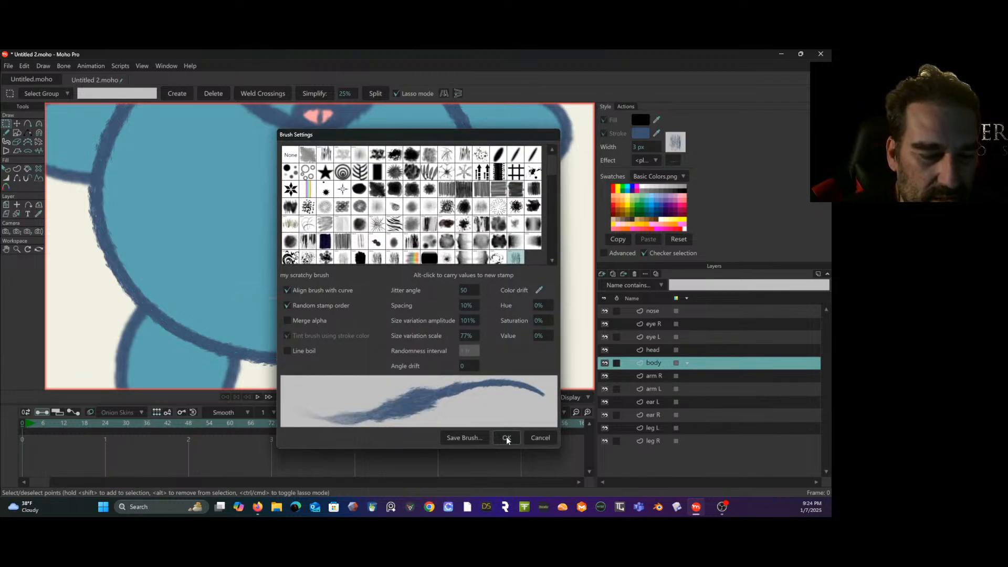
{"action": "left_click", "coordinate": [506, 438]}
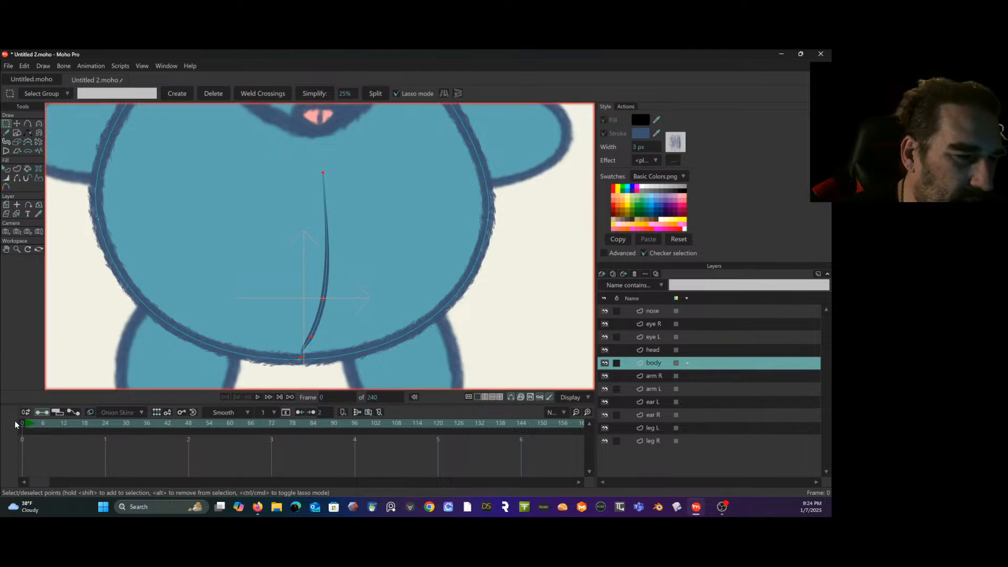
{"action": "scroll", "coordinate": [220, 342], "scroll_direction": "down", "scroll_amount": 2}
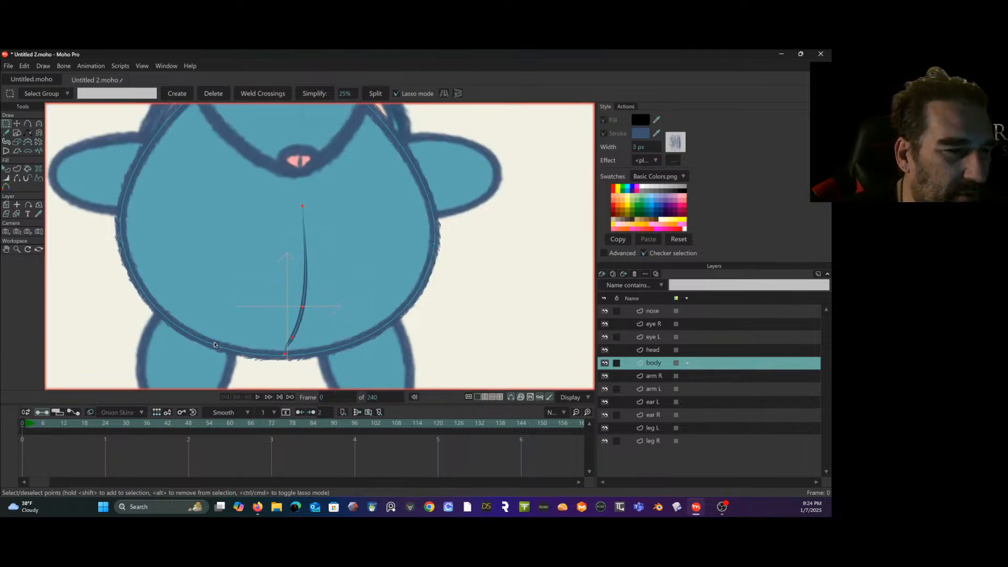
{"action": "scroll", "coordinate": [241, 340], "scroll_direction": "up", "scroll_amount": 1}
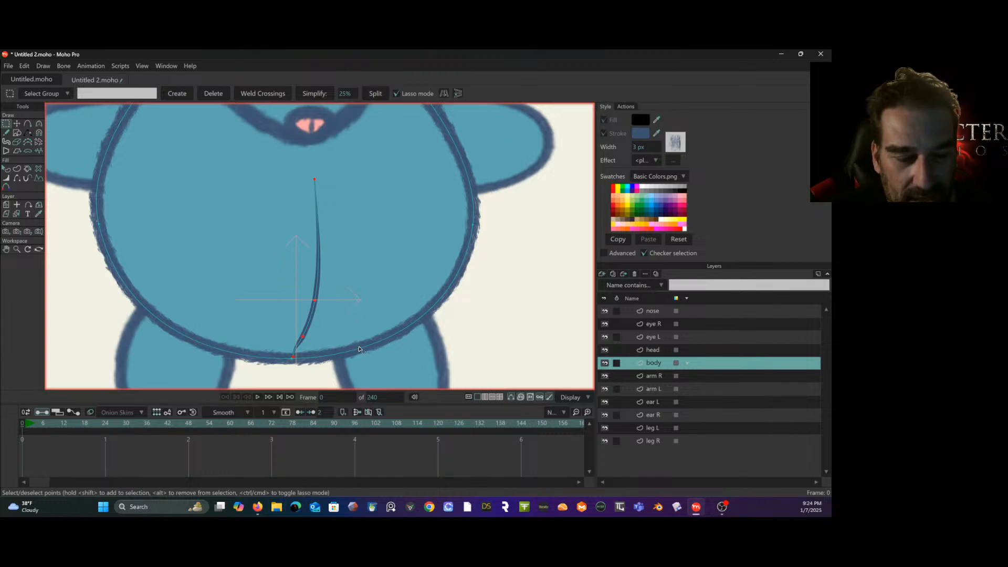
- Clear the point selection on the body layer and select the belly line as a shape
{"action": "left_click", "coordinate": [653, 350]}
{"action": "left_click", "coordinate": [661, 363]}
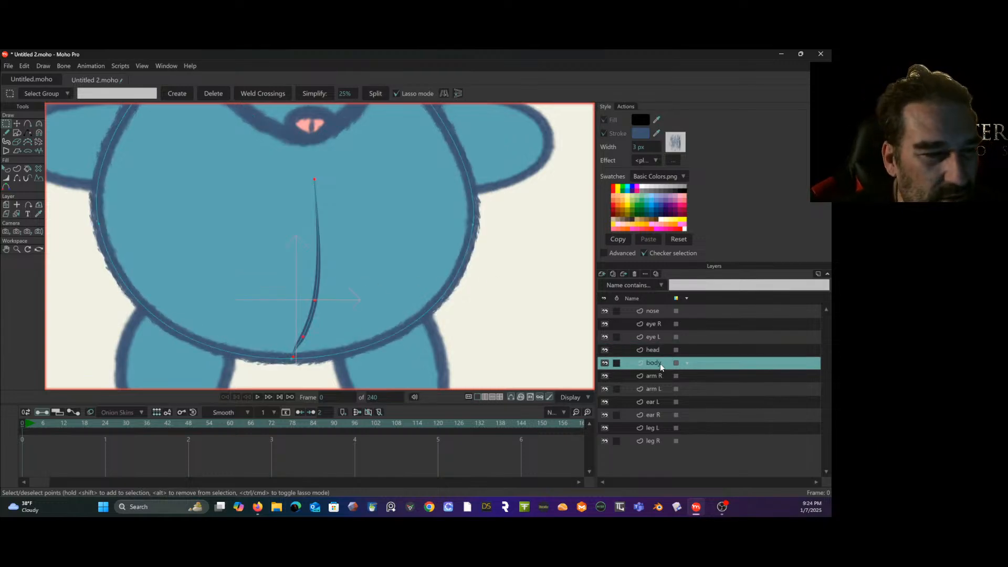
{"action": "left_click_drag", "start_coordinate": [330, 269], "coordinate": [400, 271]}
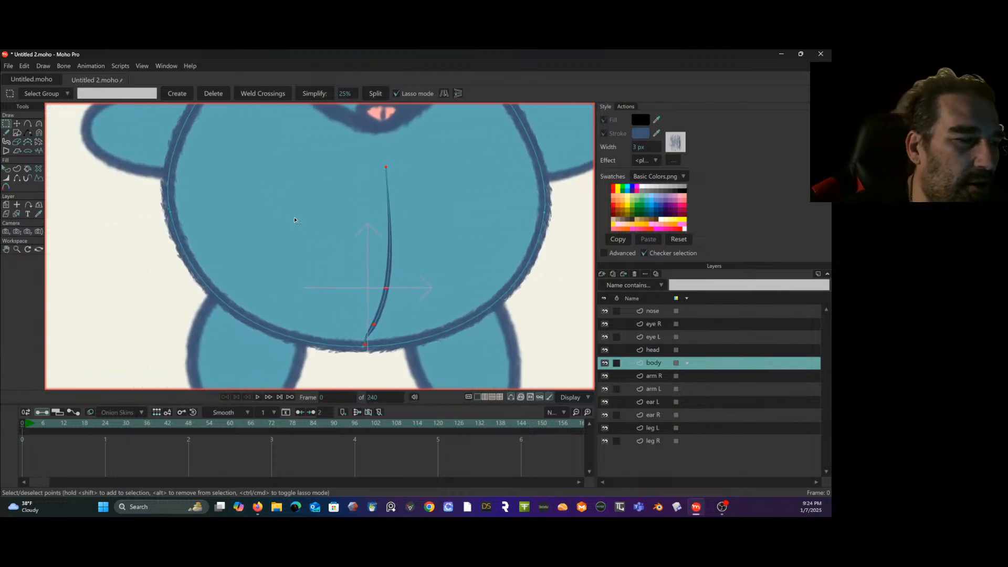
{"action": "left_click", "coordinate": [87, 223]}
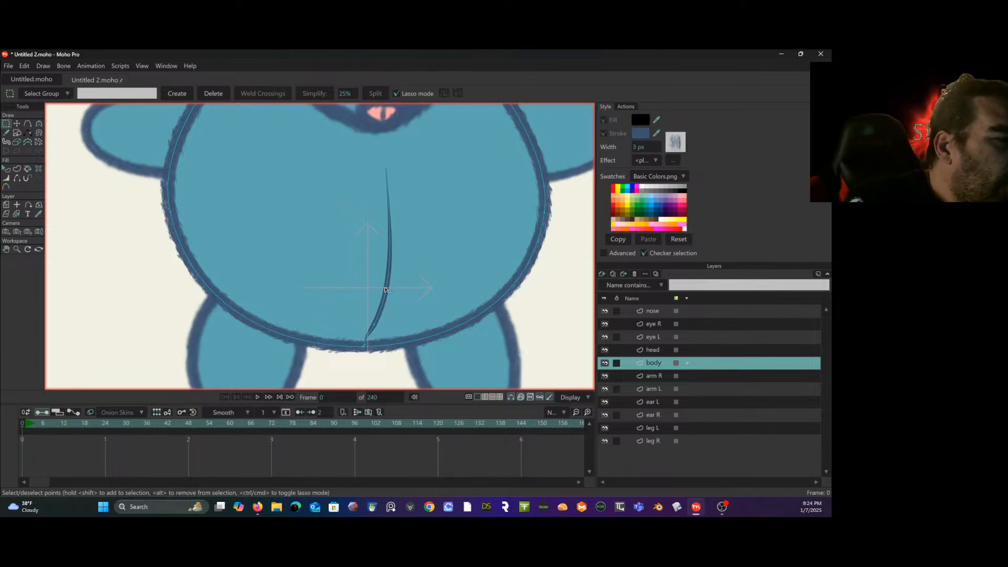
{"action": "left_click", "coordinate": [12, 170]}
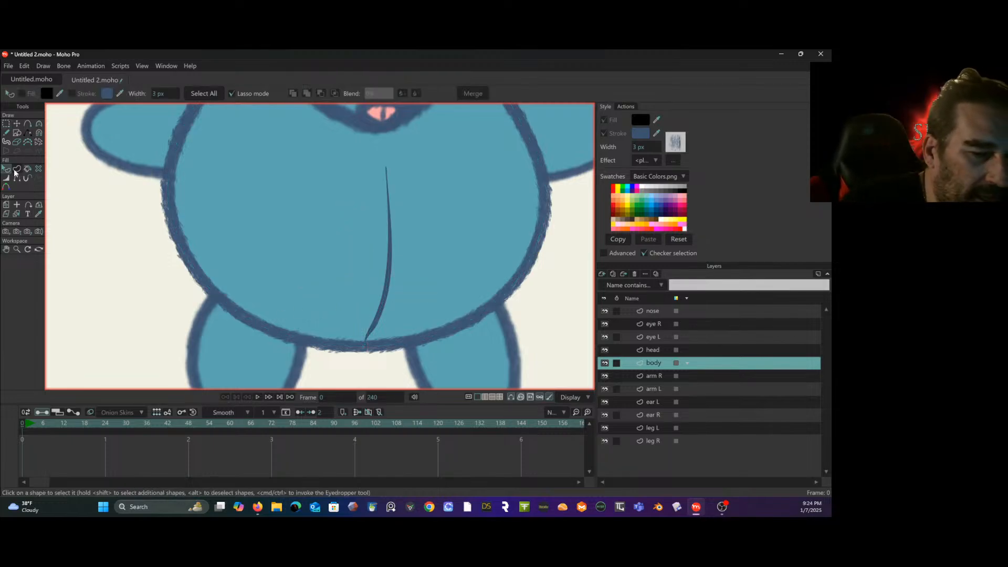
{"action": "left_click", "coordinate": [389, 287]}
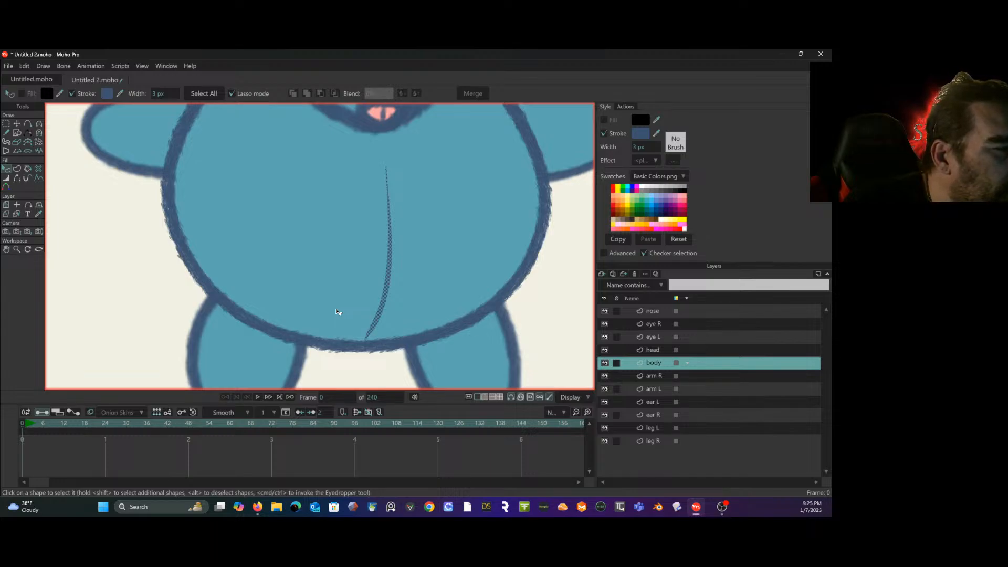
- Set the belly line's middle point to a line width of 102%, a color drift of 135% and an opacity of 34%
{"action": "left_click", "coordinate": [7, 178]}
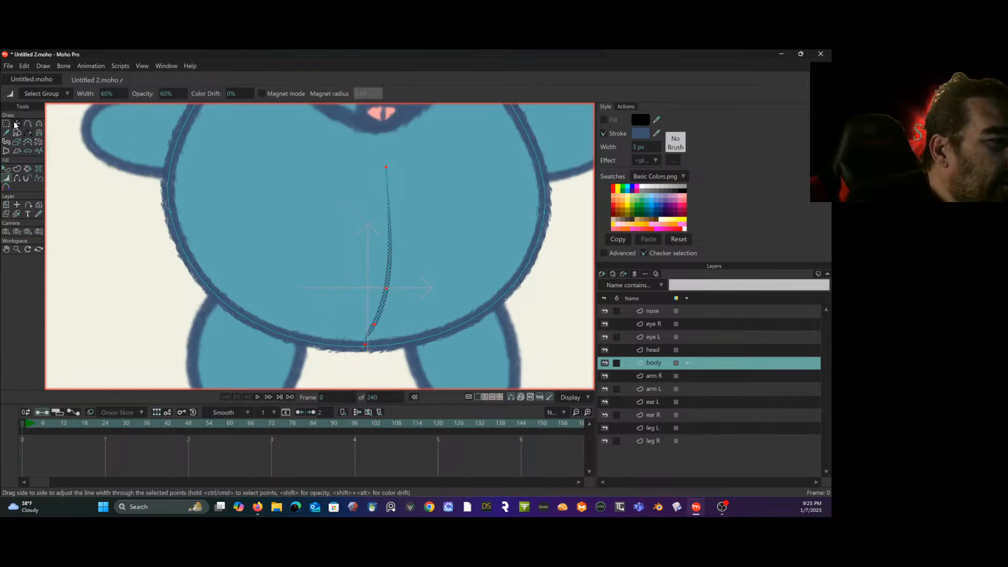
{"action": "left_click", "coordinate": [7, 124]}
{"action": "left_click", "coordinate": [6, 178]}
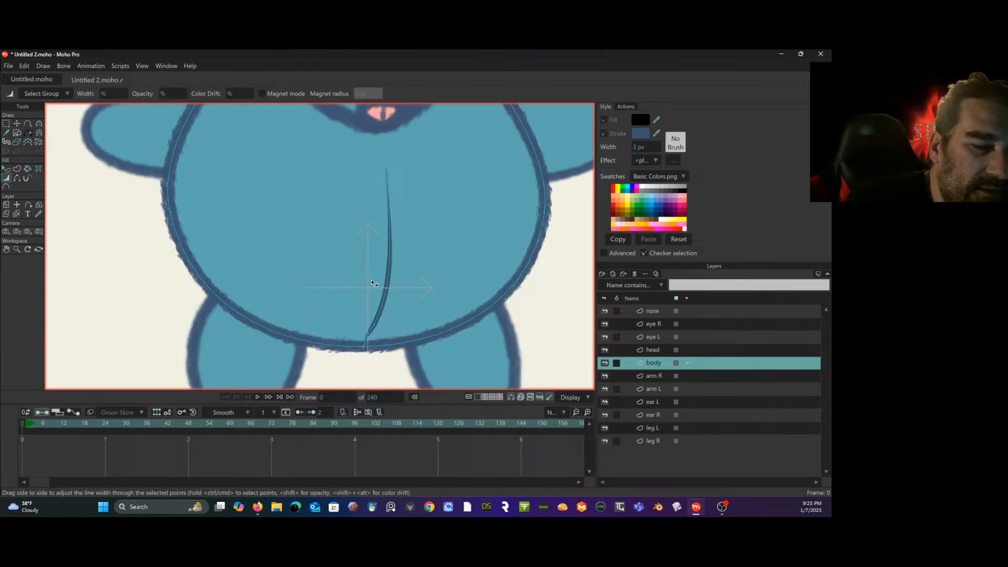
{"action": "left_click_drag", "start_coordinate": [387, 289], "coordinate": [400, 281]}
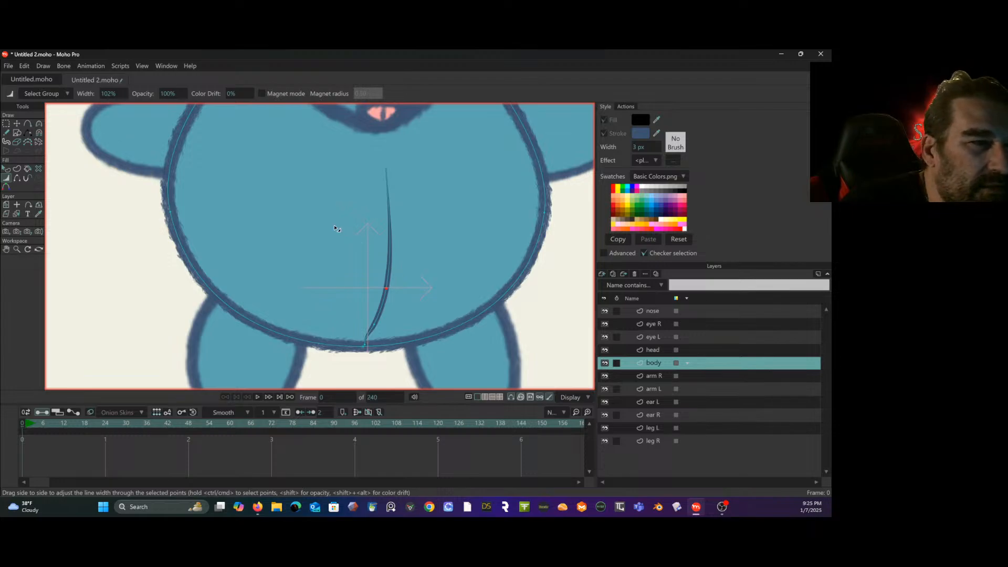
{"action": "left_click_drag", "start_coordinate": [241, 93], "coordinate": [756, 123]}
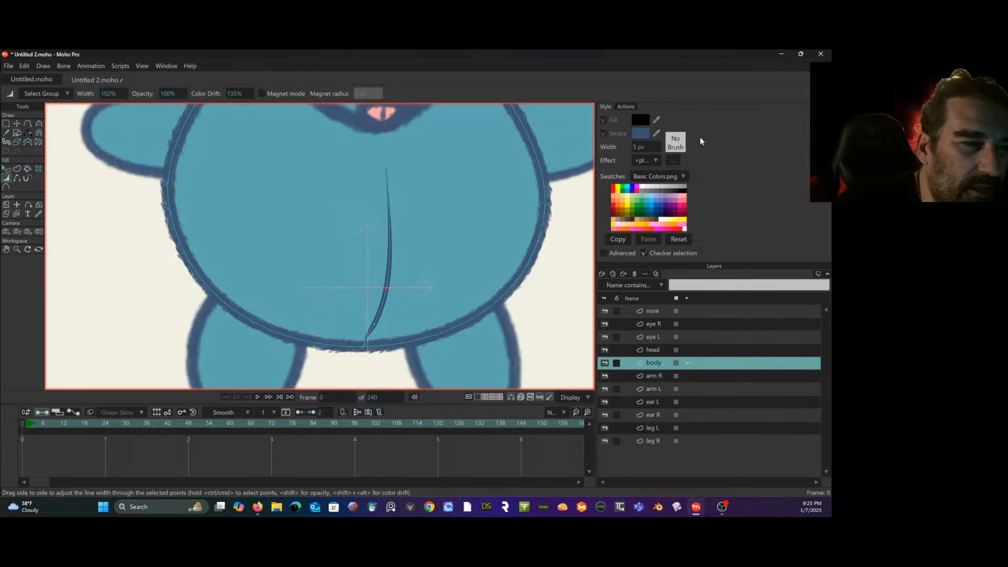
{"action": "left_click_drag", "start_coordinate": [167, 93], "coordinate": [100, 125]}
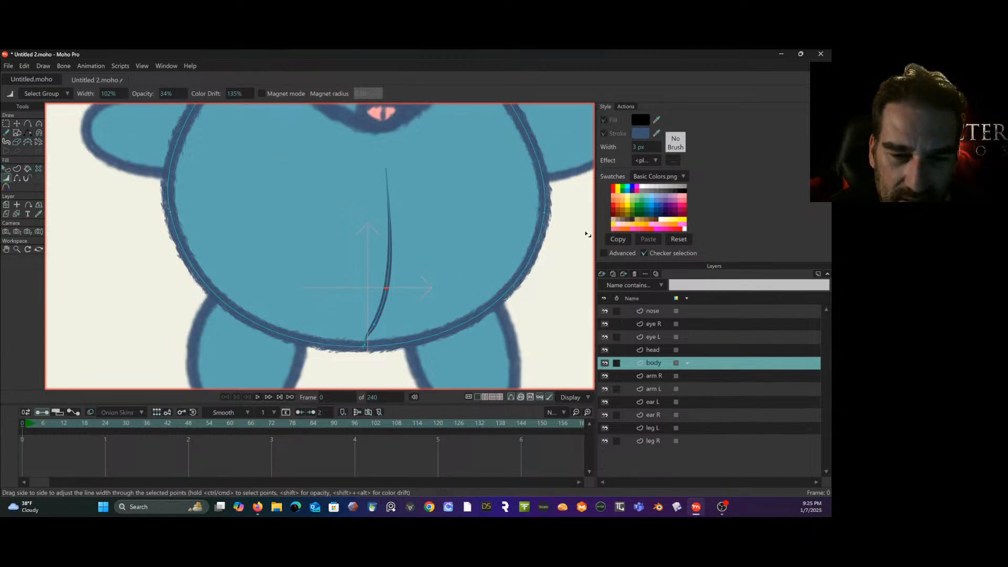
- Set the scratchy brush's color drift to 17% hue, 23% saturation and 11% value, and the belly line's middle point to 51% opacity
{"action": "left_click", "coordinate": [657, 348]}
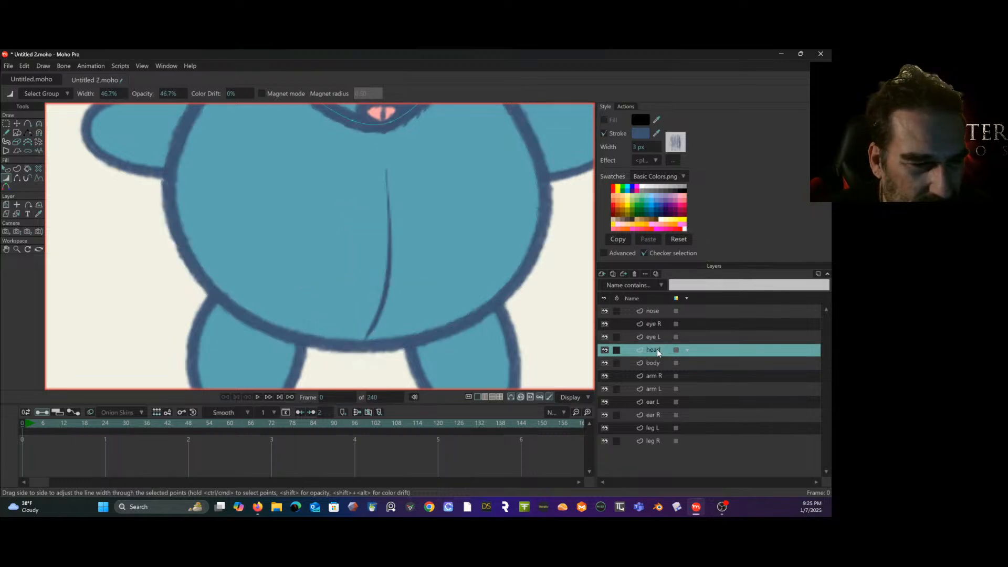
{"action": "left_click", "coordinate": [659, 361]}
{"action": "scroll", "coordinate": [530, 281], "scroll_direction": "down", "scroll_amount": 2}
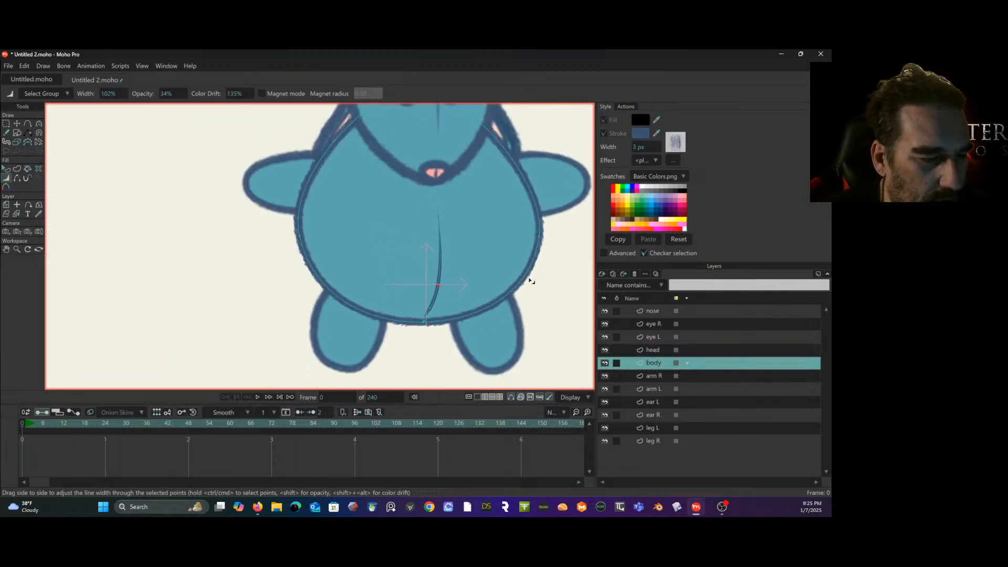
{"action": "mouse_move", "coordinate": [531, 282]}
{"action": "left_mouse_down"}
{"action": "mouse_move", "coordinate": [410, 304]}
{"action": "mouse_move", "coordinate": [416, 279]}
{"action": "mouse_move", "coordinate": [404, 271]}
{"action": "left_mouse_up"}
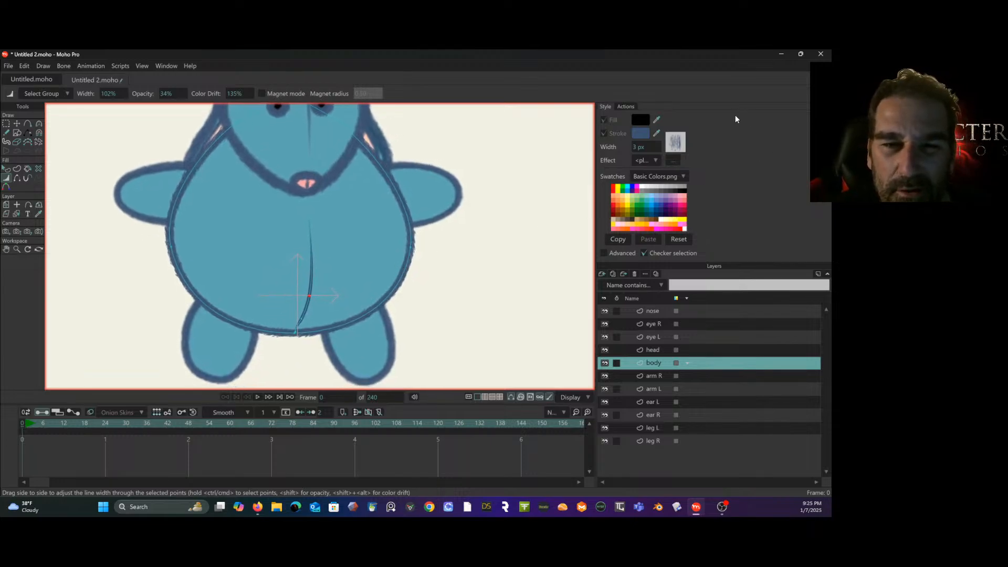
{"action": "left_click", "coordinate": [674, 142]}
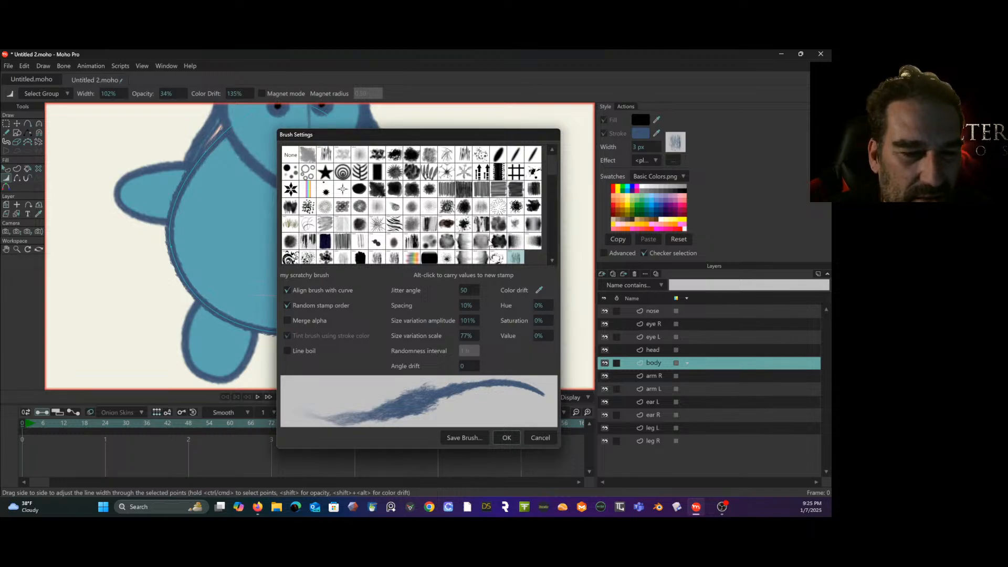
{"action": "mouse_move", "coordinate": [541, 305]}
{"action": "left_mouse_down"}
{"action": "mouse_move", "coordinate": [589, 295]}
{"action": "mouse_move", "coordinate": [710, 297]}
{"action": "left_mouse_up"}
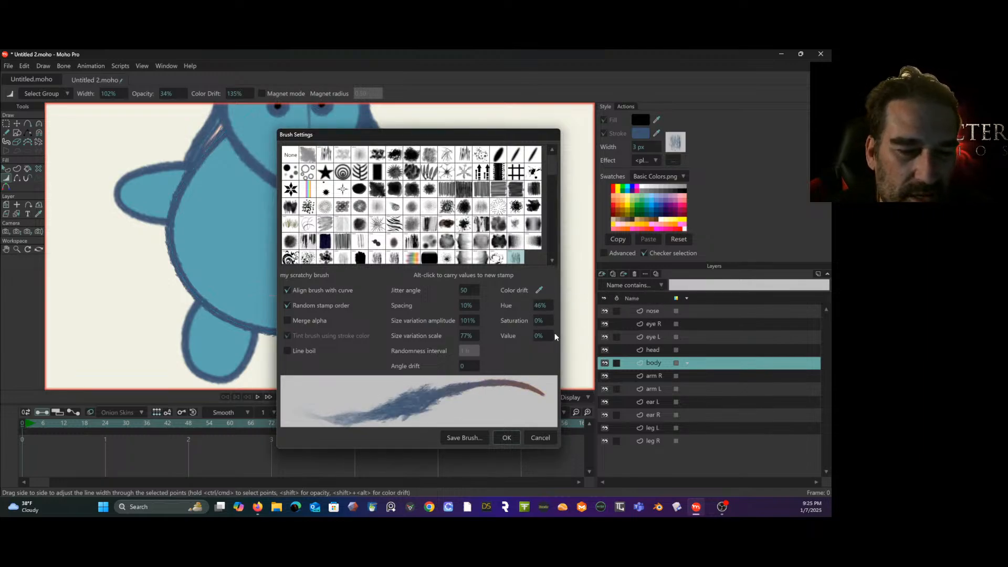
{"action": "left_click_drag", "start_coordinate": [542, 321], "coordinate": [637, 315]}
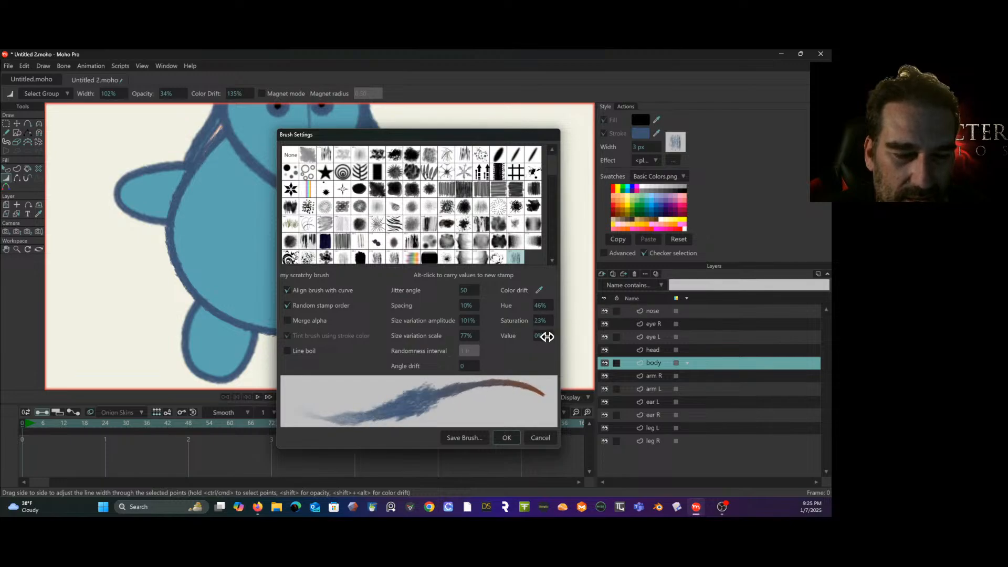
{"action": "mouse_move", "coordinate": [547, 336]}
{"action": "left_mouse_down"}
{"action": "mouse_move", "coordinate": [637, 322]}
{"action": "mouse_move", "coordinate": [580, 326]}
{"action": "left_mouse_up"}
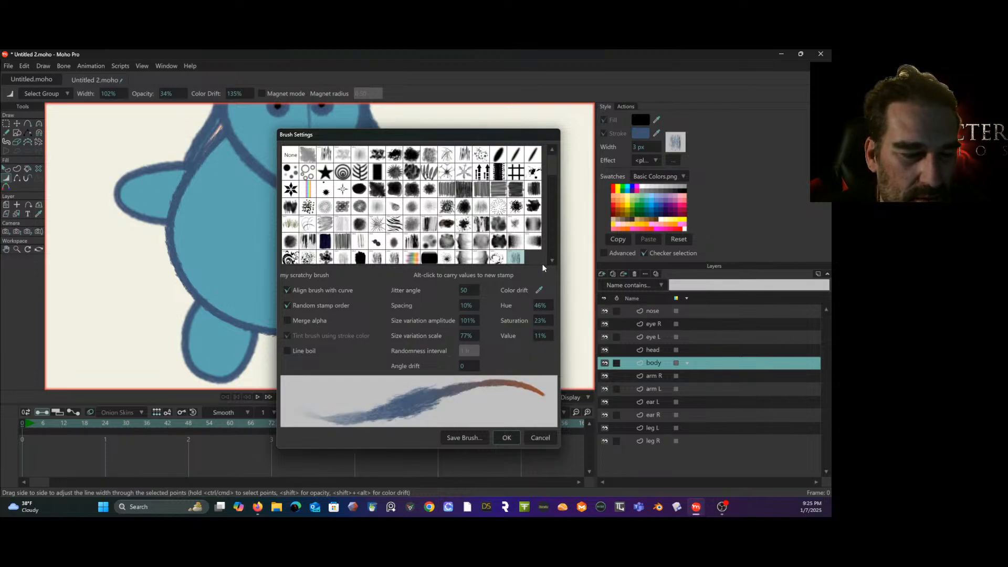
{"action": "mouse_move", "coordinate": [461, 131]}
{"action": "left_mouse_down"}
{"action": "mouse_move", "coordinate": [625, 130]}
{"action": "mouse_move", "coordinate": [517, 131]}
{"action": "left_mouse_up"}
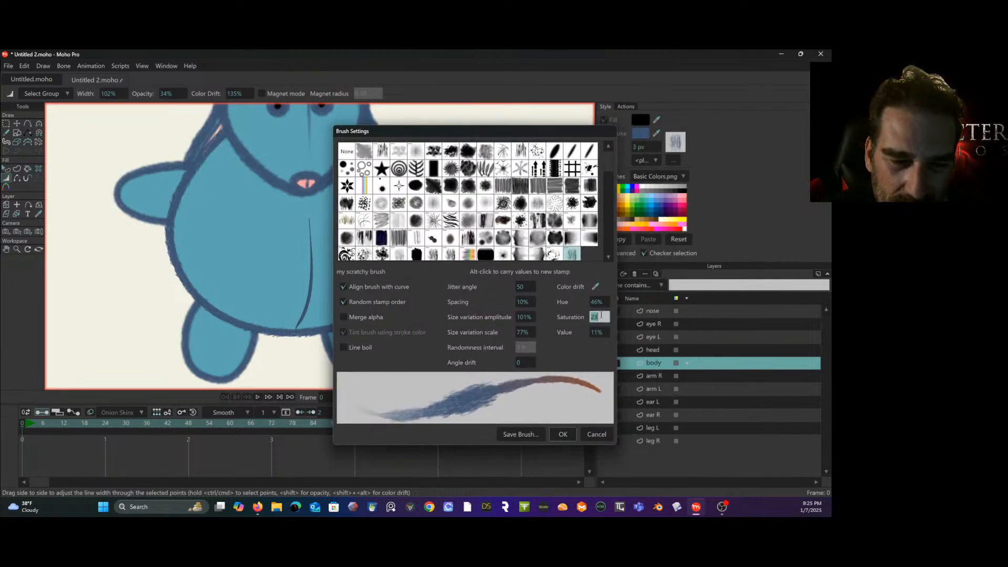
{"action": "mouse_move", "coordinate": [593, 302]}
{"action": "left_mouse_down"}
{"action": "mouse_move", "coordinate": [656, 294]}
{"action": "mouse_move", "coordinate": [455, 319]}
{"action": "mouse_move", "coordinate": [483, 316]}
{"action": "left_mouse_up"}
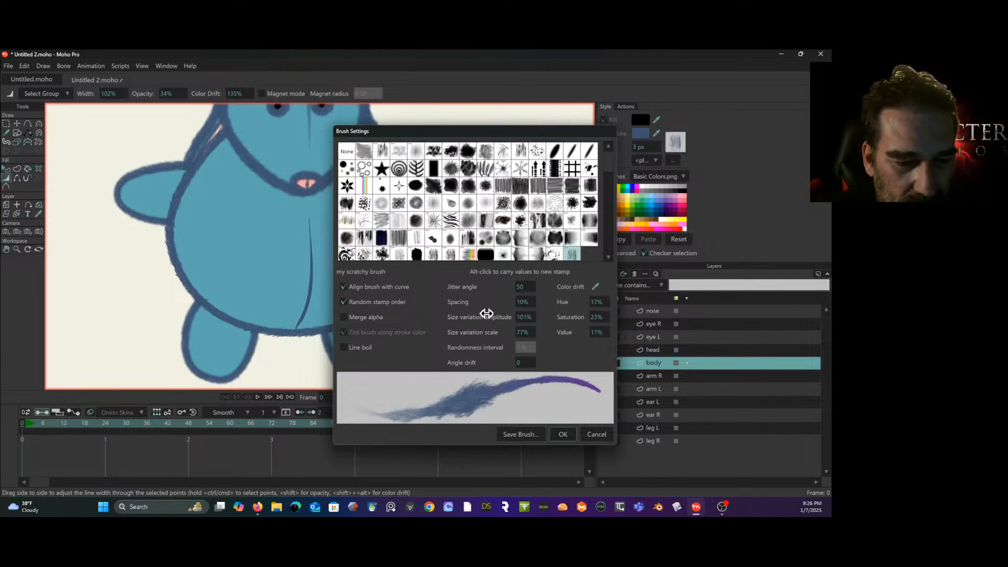
{"action": "left_click", "coordinate": [562, 434]}
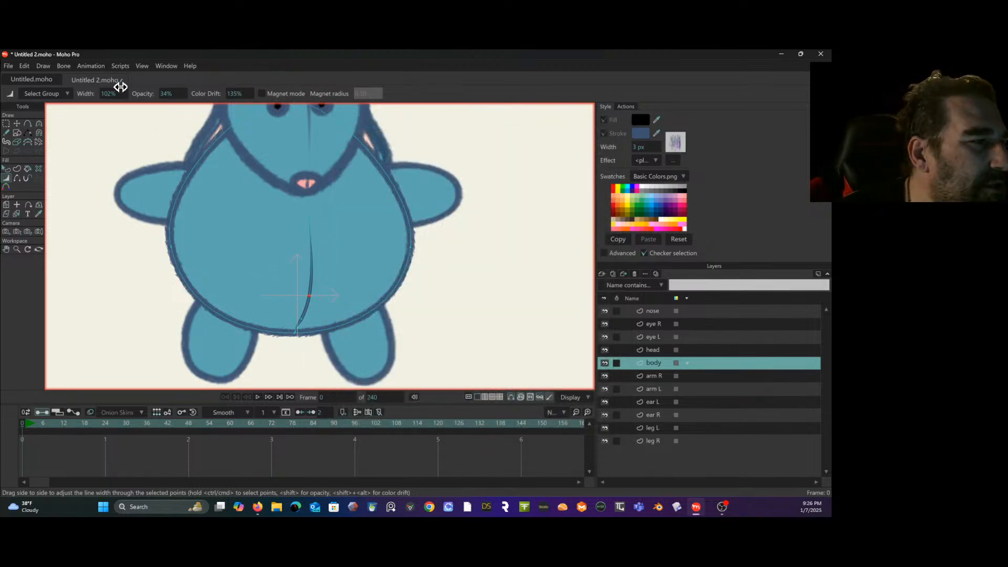
{"action": "left_click_drag", "start_coordinate": [173, 90], "coordinate": [241, 105]}
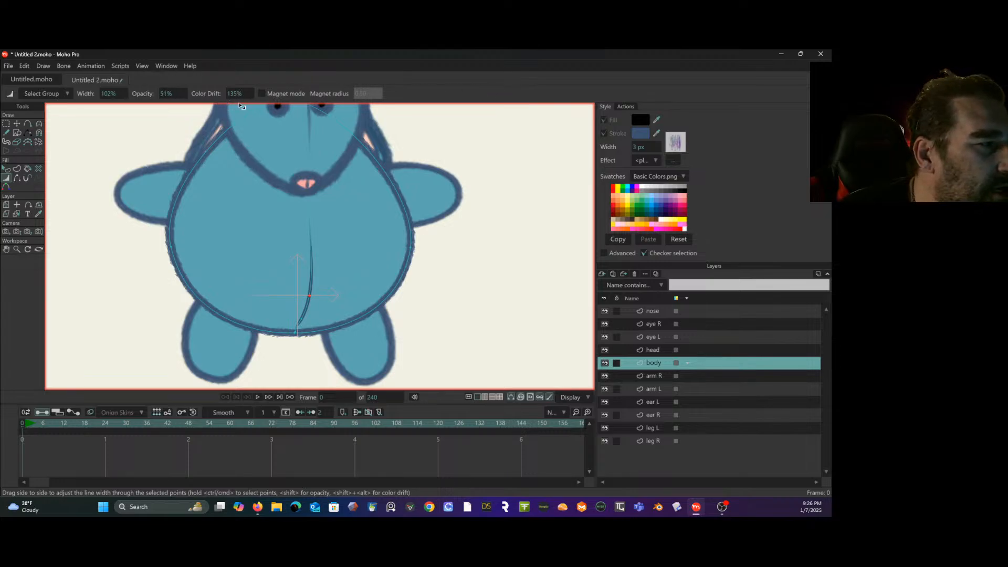
- Test the brush with freehand strokes beside the body at 3 px and 15 px stroke width, undoing each stroke
{"action": "left_click", "coordinate": [7, 132]}
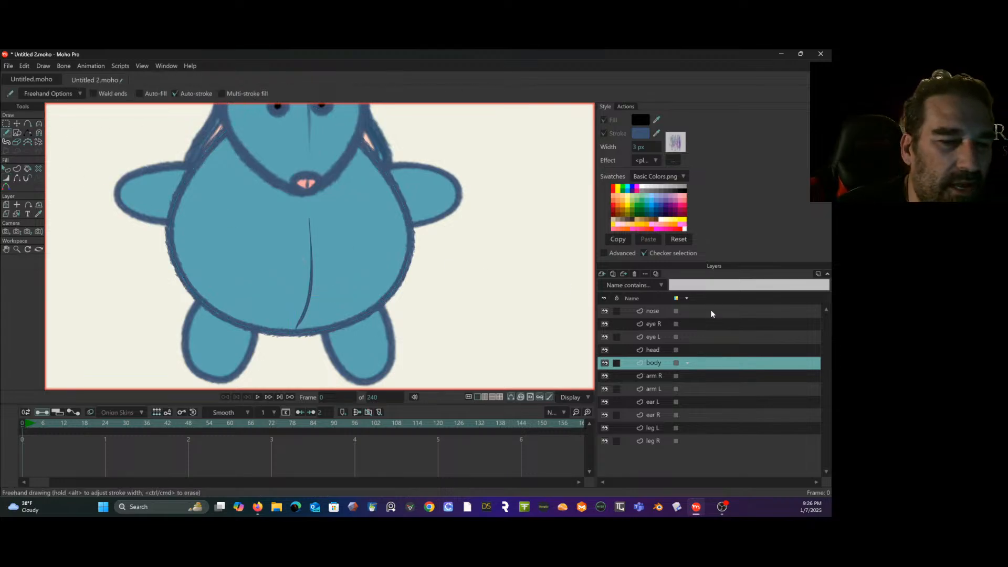
{"action": "mouse_move", "coordinate": [487, 251]}
{"action": "left_mouse_down"}
{"action": "mouse_move", "coordinate": [469, 269]}
{"action": "mouse_move", "coordinate": [477, 325]}
{"action": "mouse_move", "coordinate": [527, 276]}
{"action": "left_mouse_up"}
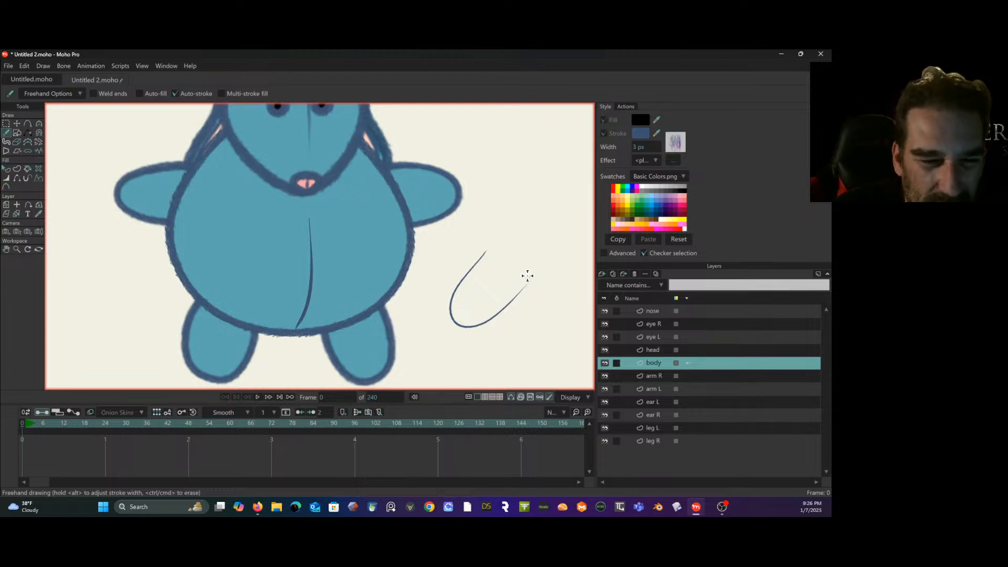
{"action": "key", "text": "ctrl+z"}
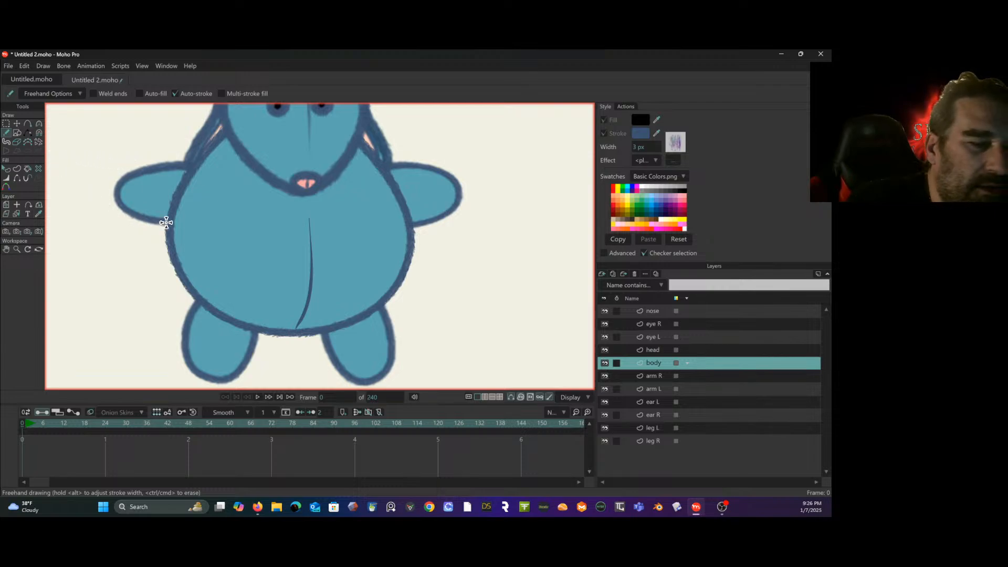
{"action": "mouse_move", "coordinate": [644, 144]}
{"action": "left_mouse_down"}
{"action": "mouse_move", "coordinate": [692, 142]}
{"action": "mouse_move", "coordinate": [678, 144]}
{"action": "left_mouse_up"}
{"action": "left_click_drag", "start_coordinate": [484, 254], "coordinate": [581, 275]}
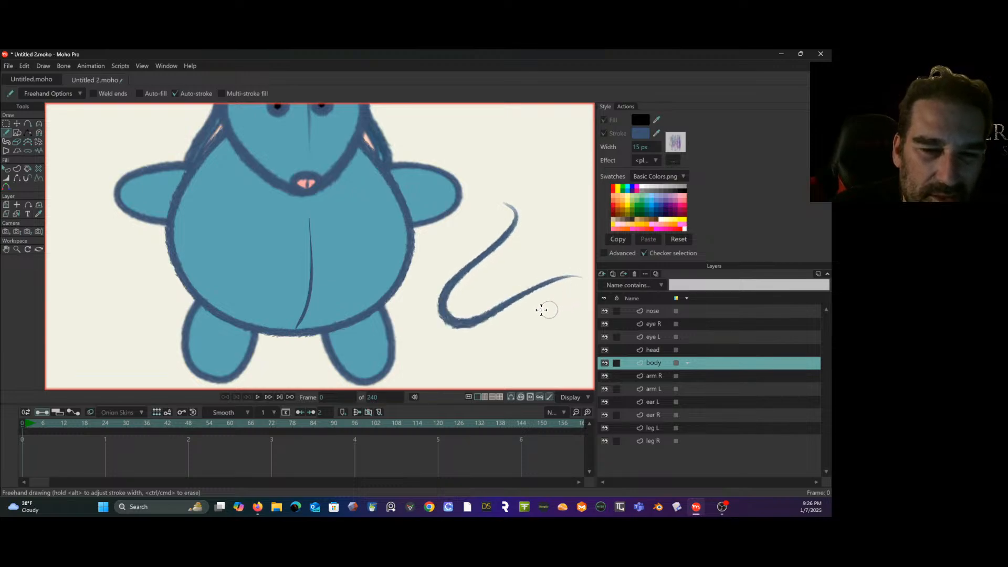
{"action": "key", "text": "ctrl+z"}
- Set the brush's color drift to 54% hue, 50% saturation and 38% value, then test it with a freehand stroke and undo the stroke
{"action": "left_click", "coordinate": [677, 141]}
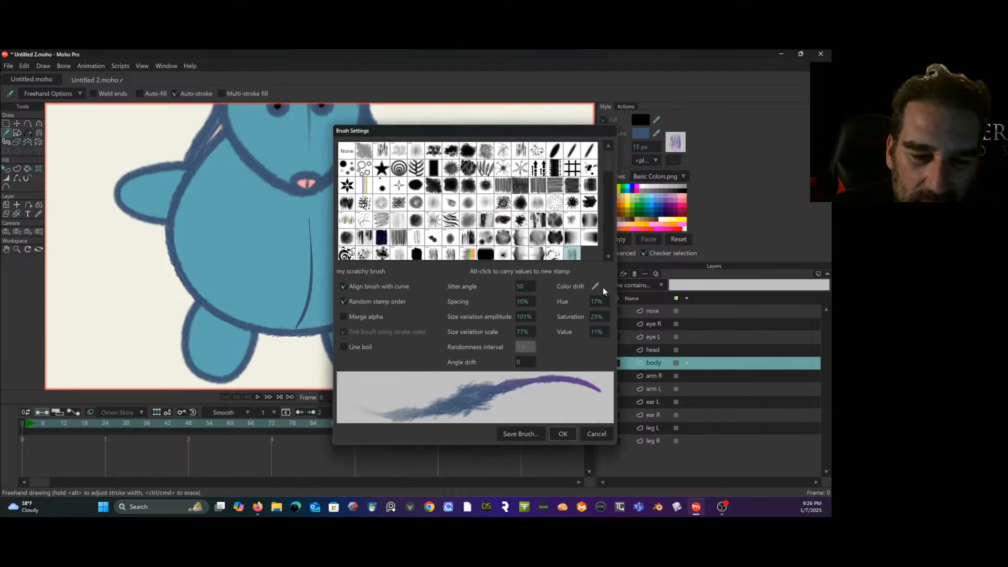
{"action": "mouse_move", "coordinate": [599, 300]}
{"action": "left_mouse_down"}
{"action": "mouse_move", "coordinate": [745, 286]}
{"action": "mouse_move", "coordinate": [610, 318]}
{"action": "mouse_move", "coordinate": [675, 306]}
{"action": "mouse_move", "coordinate": [685, 315]}
{"action": "left_mouse_up"}
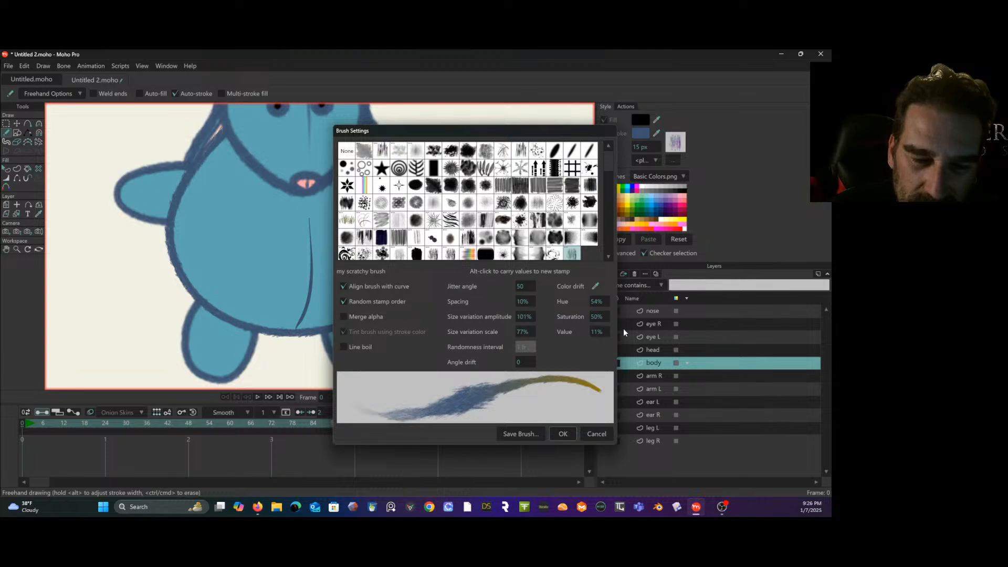
{"action": "mouse_move", "coordinate": [601, 331]}
{"action": "left_mouse_down"}
{"action": "mouse_move", "coordinate": [710, 319]}
{"action": "mouse_move", "coordinate": [668, 349]}
{"action": "left_mouse_up"}
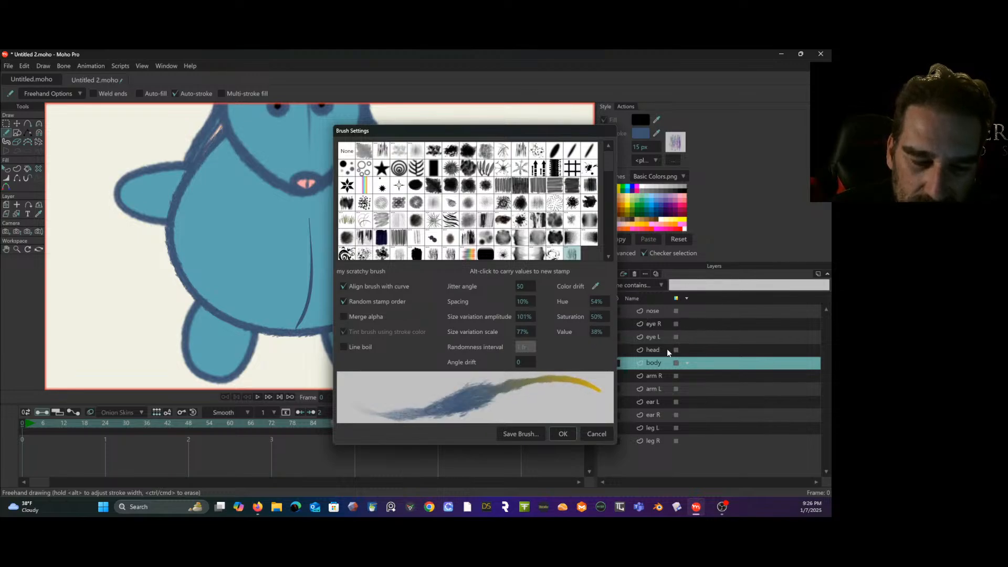
{"action": "left_click", "coordinate": [563, 434]}
{"action": "mouse_move", "coordinate": [485, 232]}
{"action": "left_mouse_down"}
{"action": "mouse_move", "coordinate": [504, 341]}
{"action": "mouse_move", "coordinate": [555, 284]}
{"action": "mouse_move", "coordinate": [539, 205]}
{"action": "mouse_move", "coordinate": [555, 189]}
{"action": "left_mouse_up"}
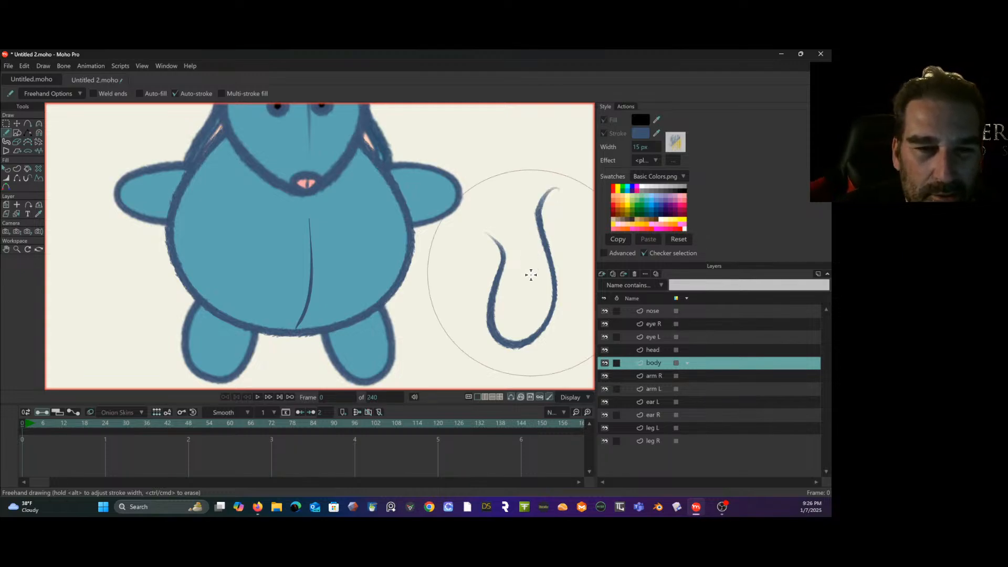
{"action": "key", "text": "ctrl+z"}
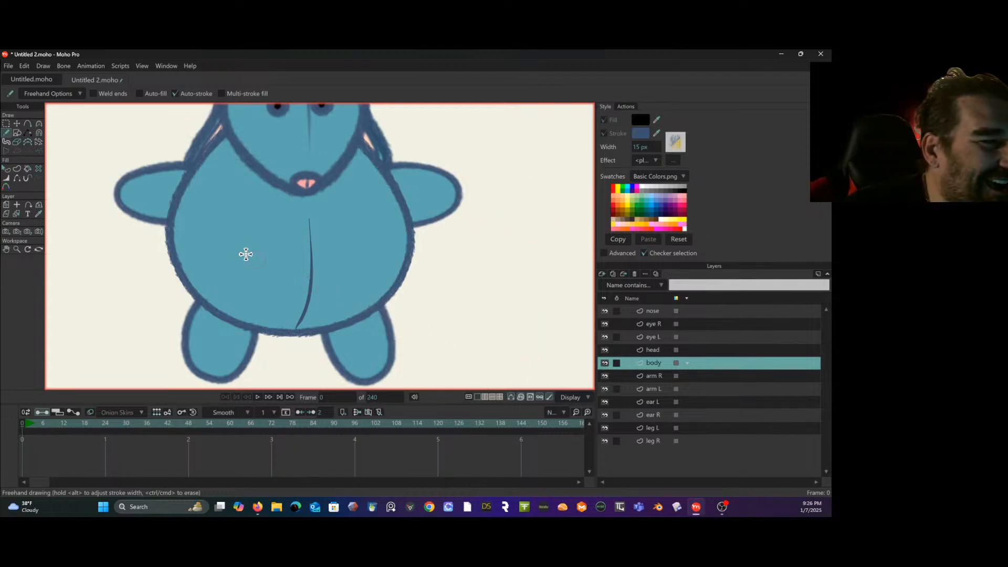
{"action": "left_click", "coordinate": [6, 178]}
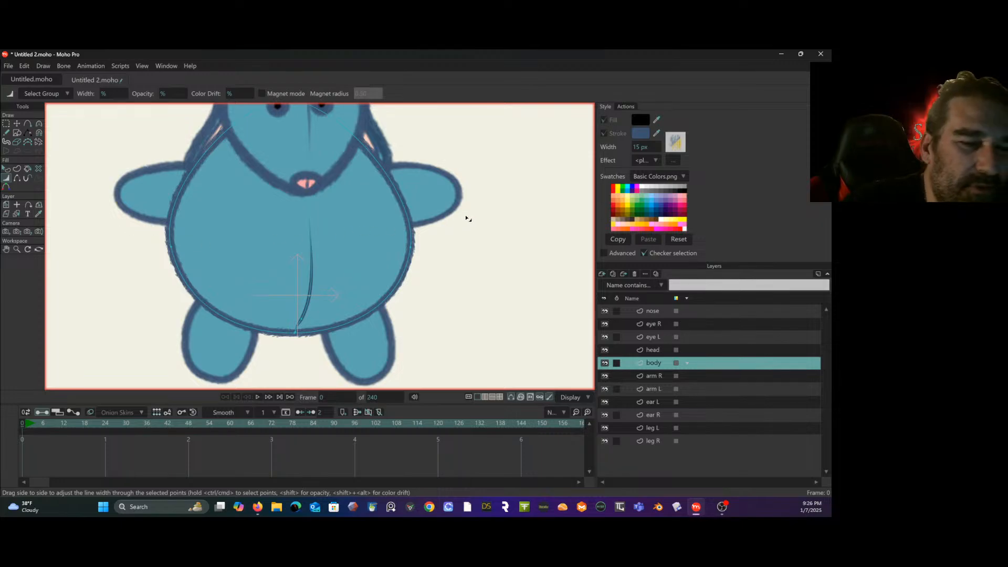
{"action": "mouse_move", "coordinate": [472, 250]}
{"action": "left_mouse_down"}
{"action": "mouse_move", "coordinate": [447, 252]}
{"action": "mouse_move", "coordinate": [457, 251]}
{"action": "left_mouse_up"}
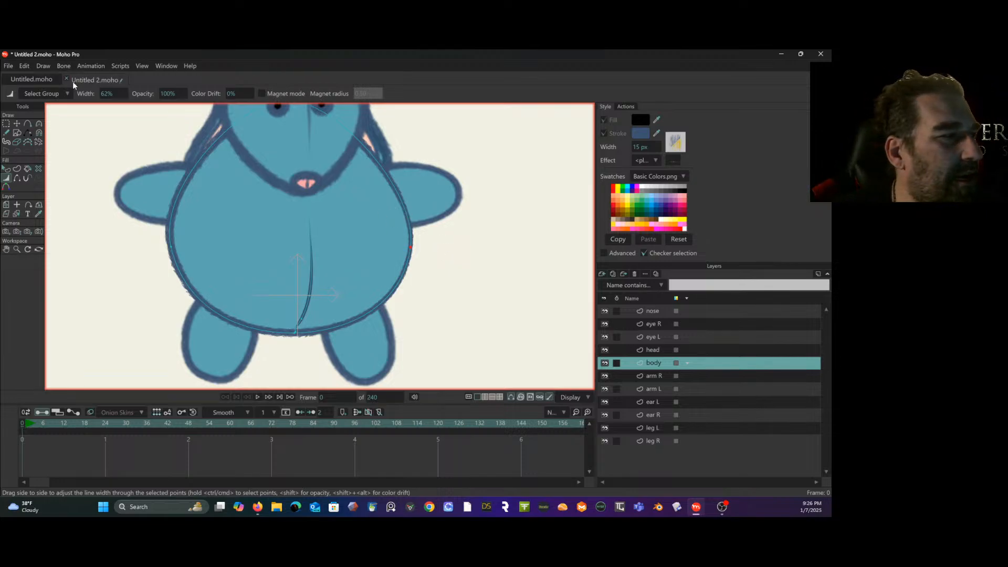
{"action": "left_click", "coordinate": [6, 122]}
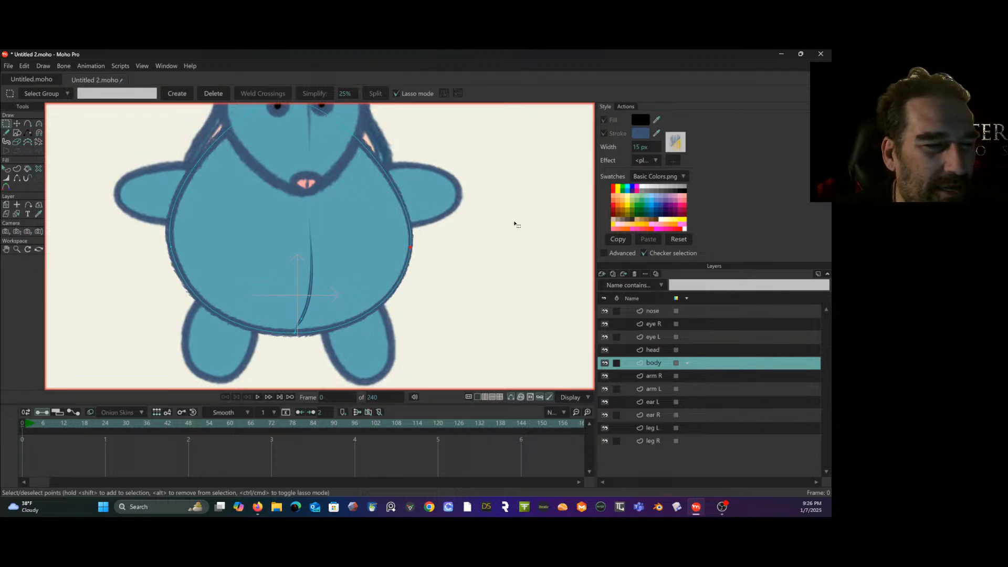
{"action": "scroll", "coordinate": [514, 224], "scroll_direction": "down", "scroll_amount": 3}
{"action": "left_click_drag", "start_coordinate": [514, 225], "coordinate": [444, 255]}
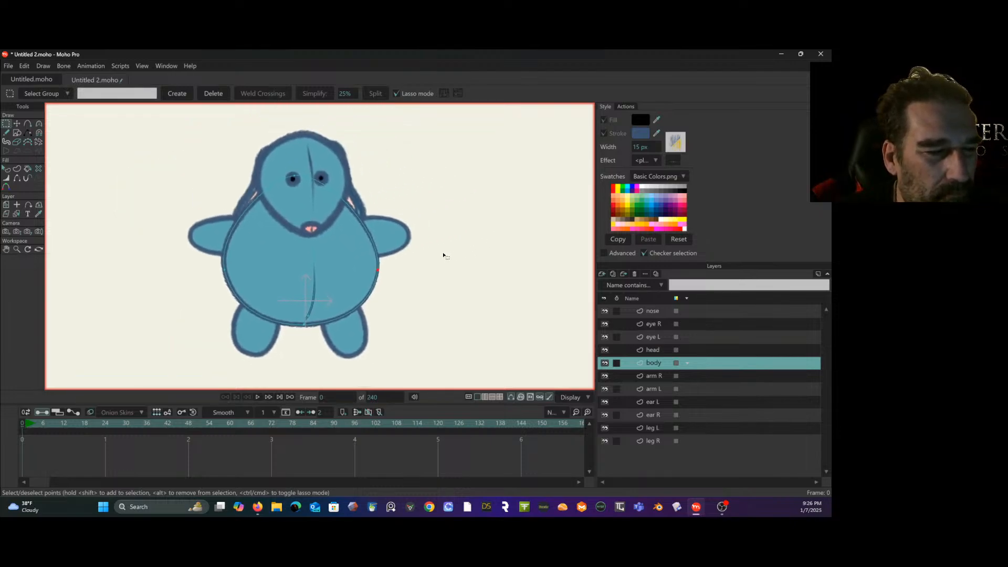
{"action": "scroll", "coordinate": [444, 255], "scroll_direction": "up", "scroll_amount": 2}
- Group all the character's layers from nose to leg R and name the group bunny
{"action": "left_click", "coordinate": [703, 312]}
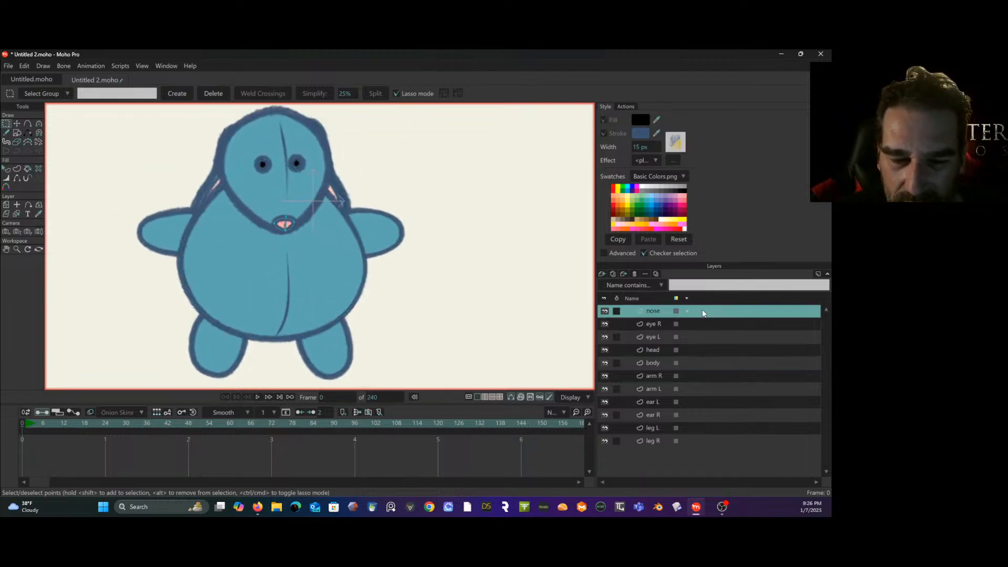
{"action": "left_click", "coordinate": [692, 437], "text": "shift"}
{"action": "left_click", "coordinate": [692, 438]}
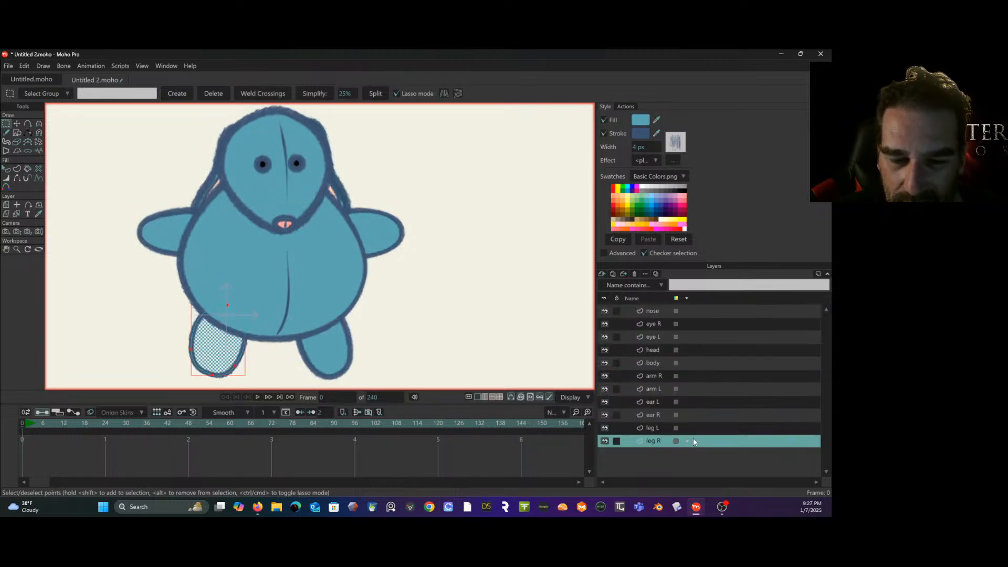
{"action": "double_click", "coordinate": [688, 311], "text": "shift"}
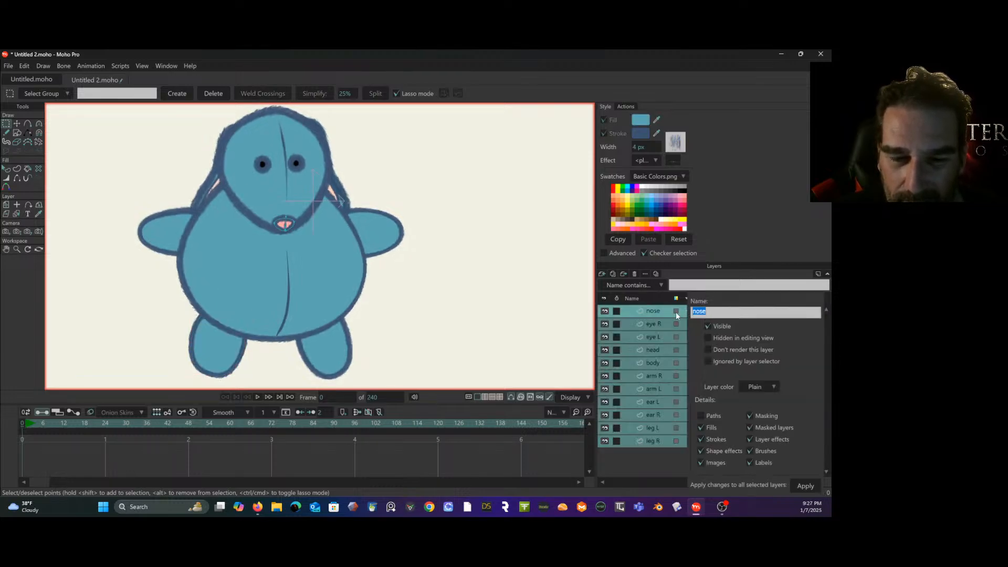
{"action": "right_click", "coordinate": [650, 316]}
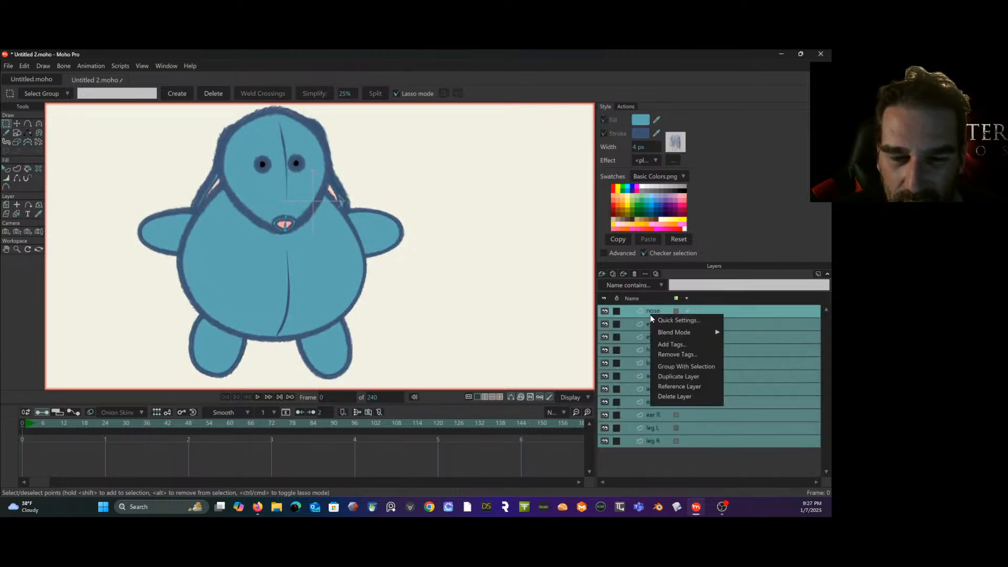
{"action": "left_click", "coordinate": [679, 366]}
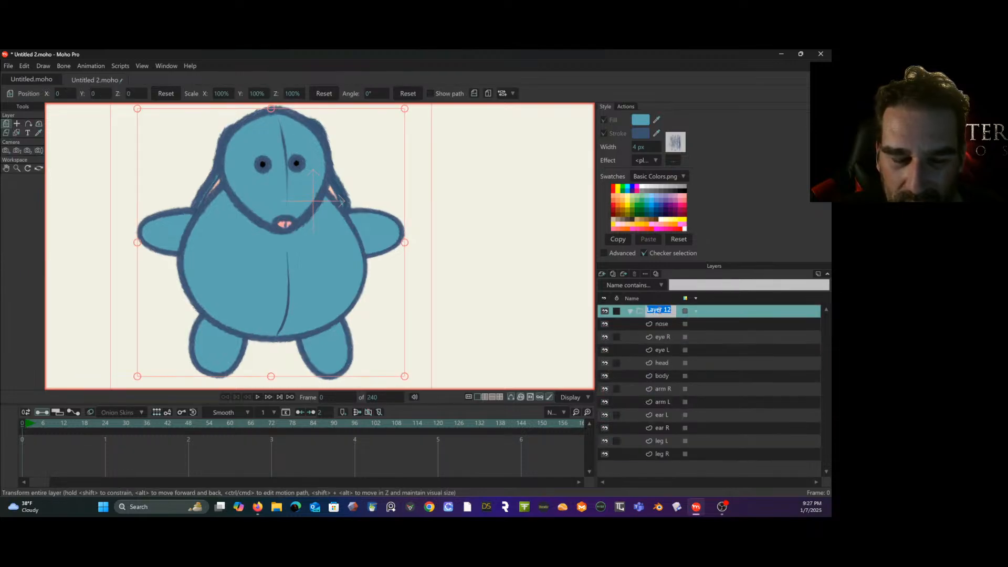
{"action": "type", "text": "bunn"}
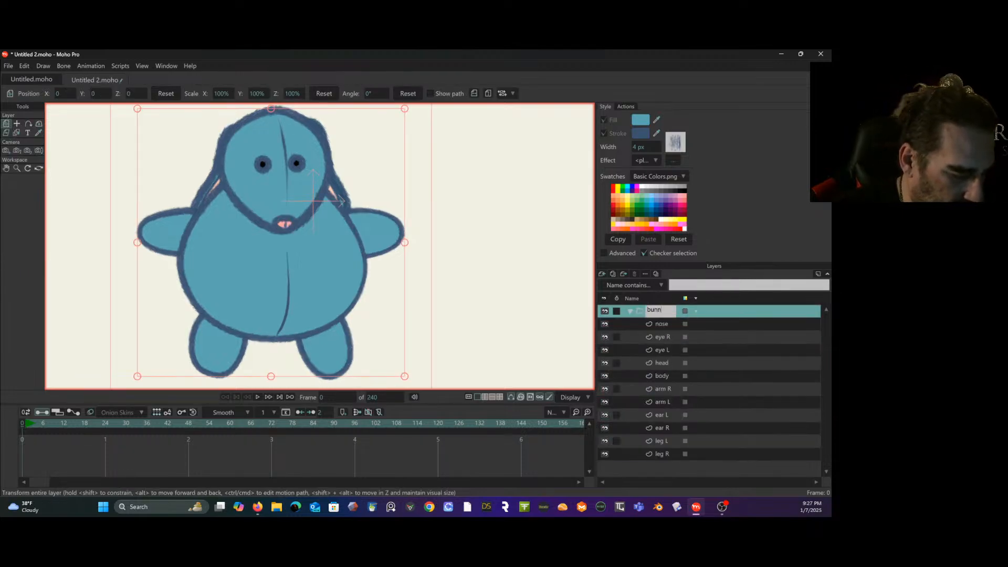
{"action": "type", "text": "y"}
{"action": "key", "text": "Return"}
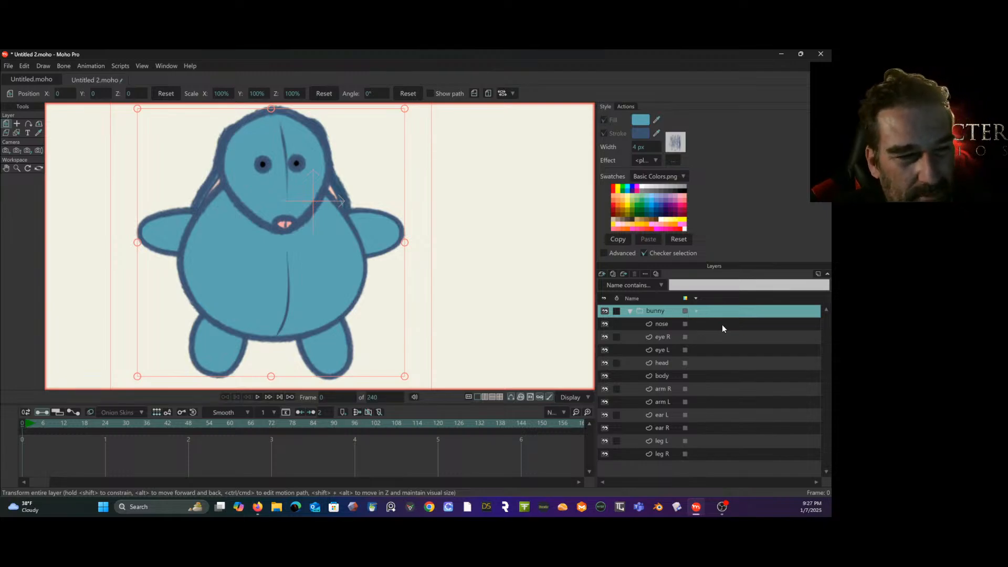
- Convert the bunny group layer to a bone layer
{"action": "right_click", "coordinate": [674, 315]}
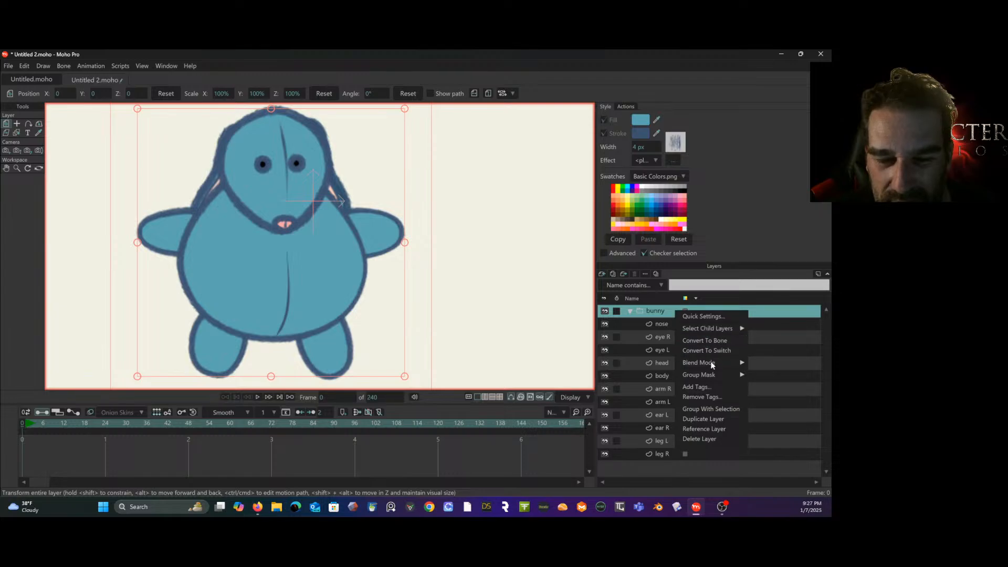
{"action": "mouse_move", "coordinate": [710, 372]}
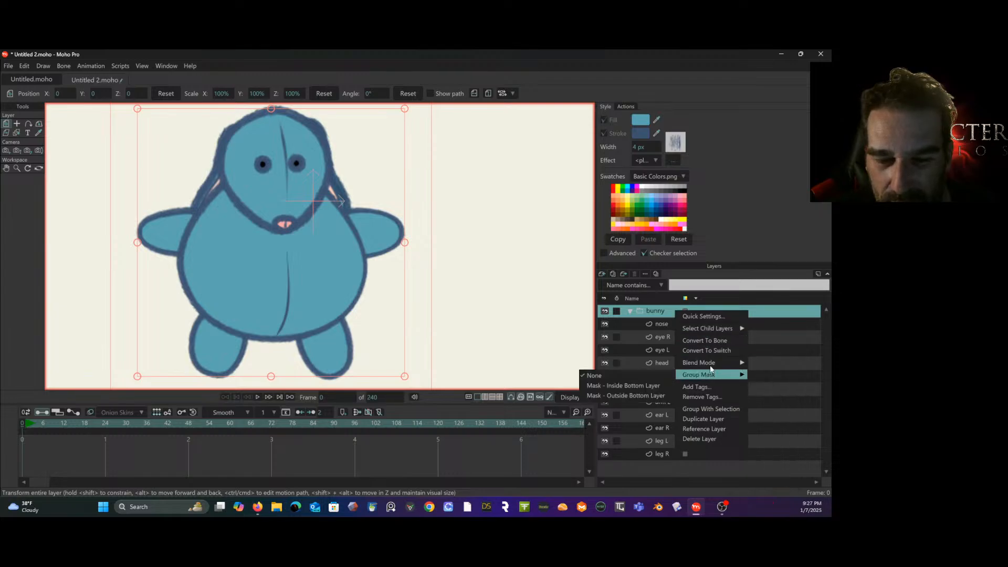
{"action": "left_click", "coordinate": [727, 340]}
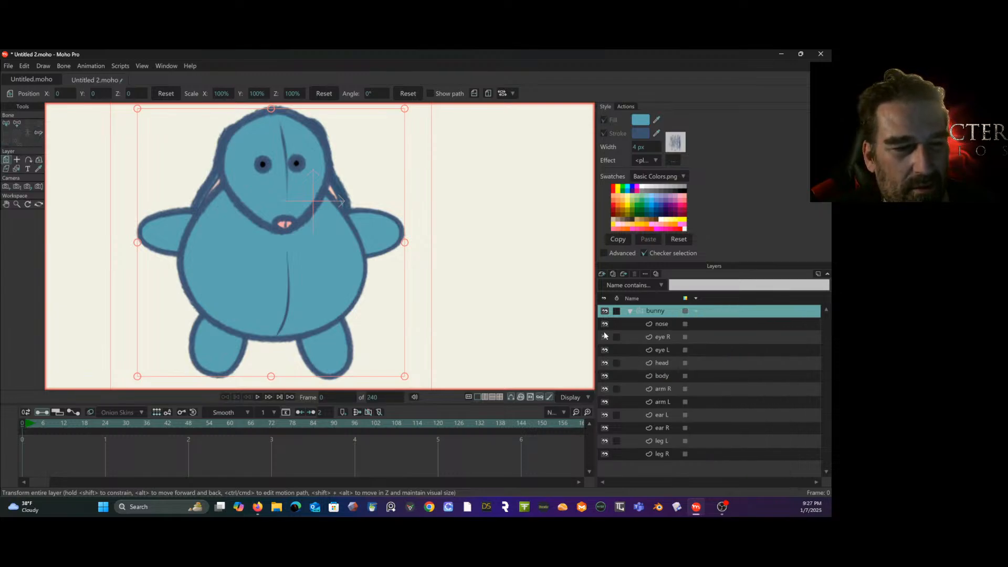
{"action": "scroll", "coordinate": [553, 309], "scroll_direction": "down", "scroll_amount": 1}
{"action": "left_click_drag", "start_coordinate": [554, 309], "coordinate": [502, 308]}
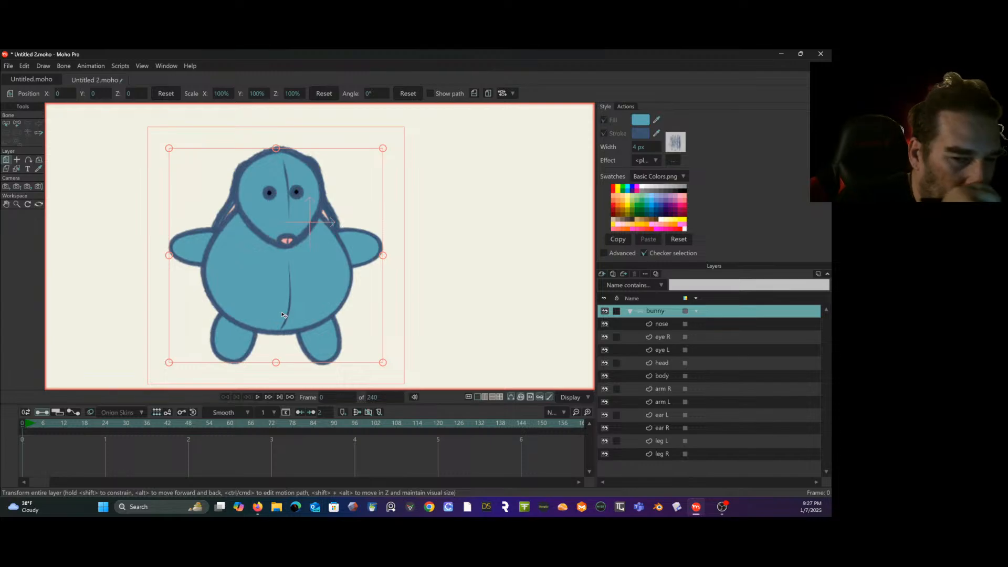
- Add a horizontal root bone at the body's base and a vertical chain of torso, neck and head bones up to the head's crown
{"action": "left_click", "coordinate": [16, 123]}
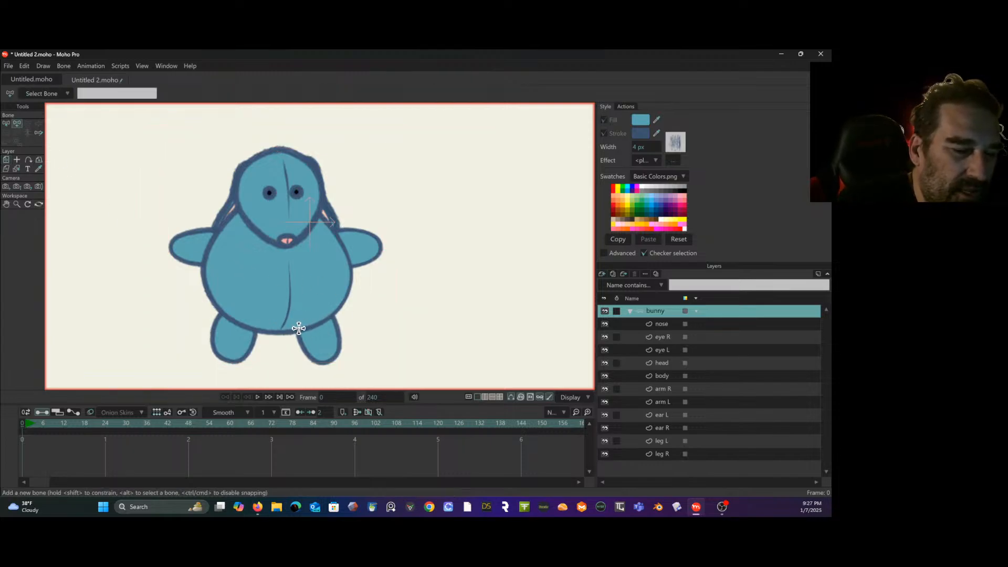
{"action": "left_click_drag", "start_coordinate": [288, 324], "coordinate": [342, 325]}
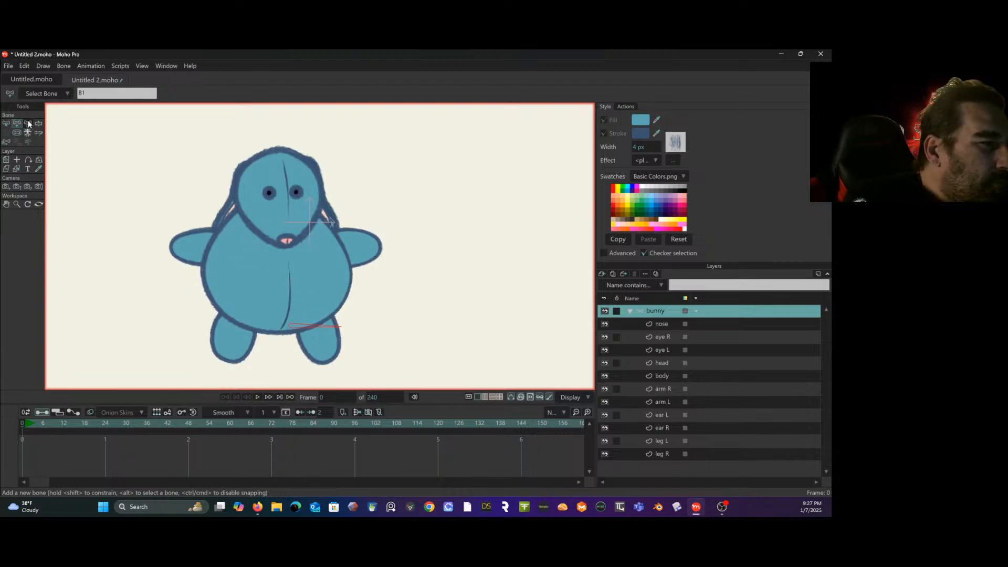
{"action": "left_click_drag", "start_coordinate": [287, 325], "coordinate": [285, 201]}
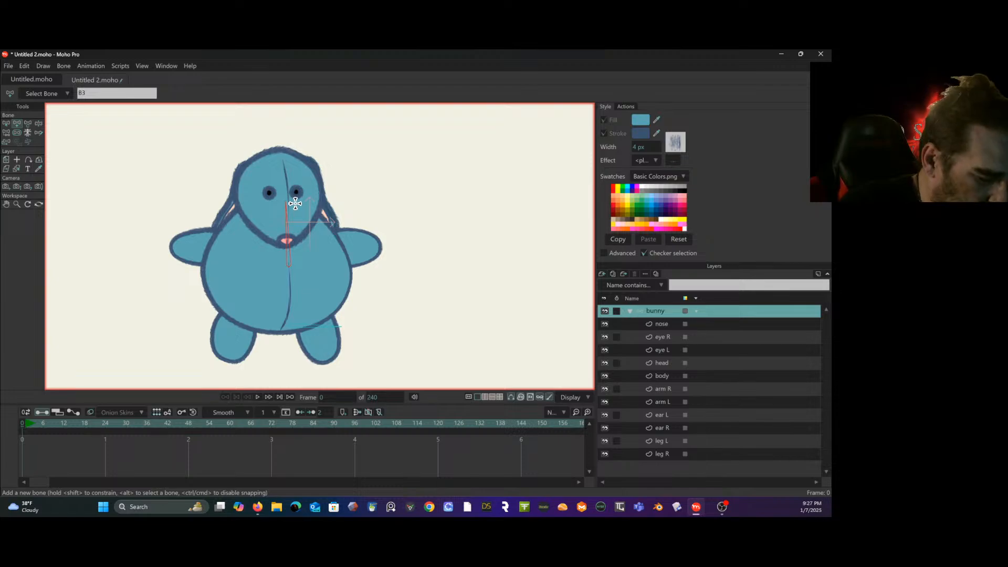
{"action": "key", "text": "ctrl+z"}
{"action": "left_click_drag", "start_coordinate": [288, 271], "coordinate": [282, 151]}
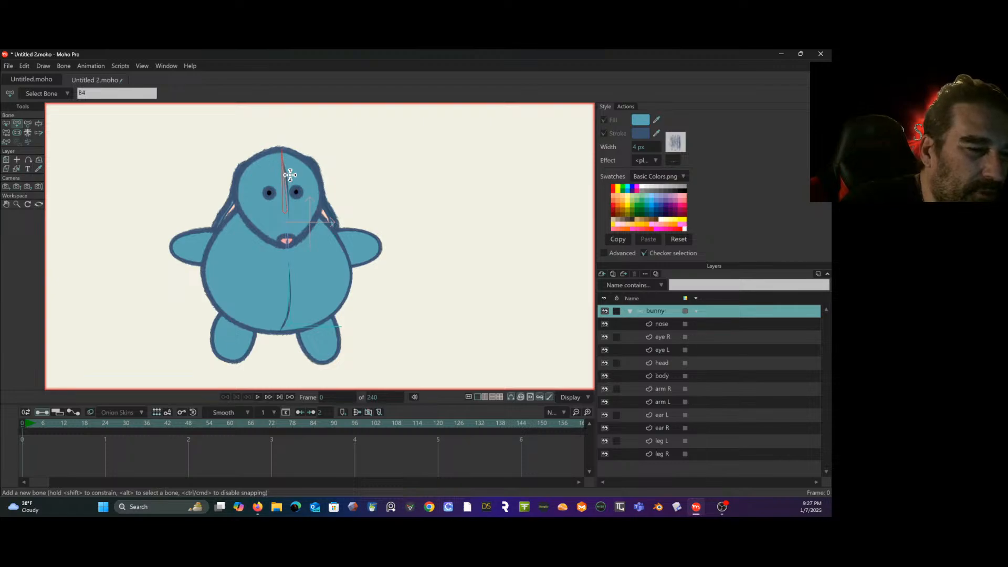
- Add a two-bone chain along each arm, both parented to the neck bone
{"action": "left_click", "coordinate": [322, 261], "text": "alt"}
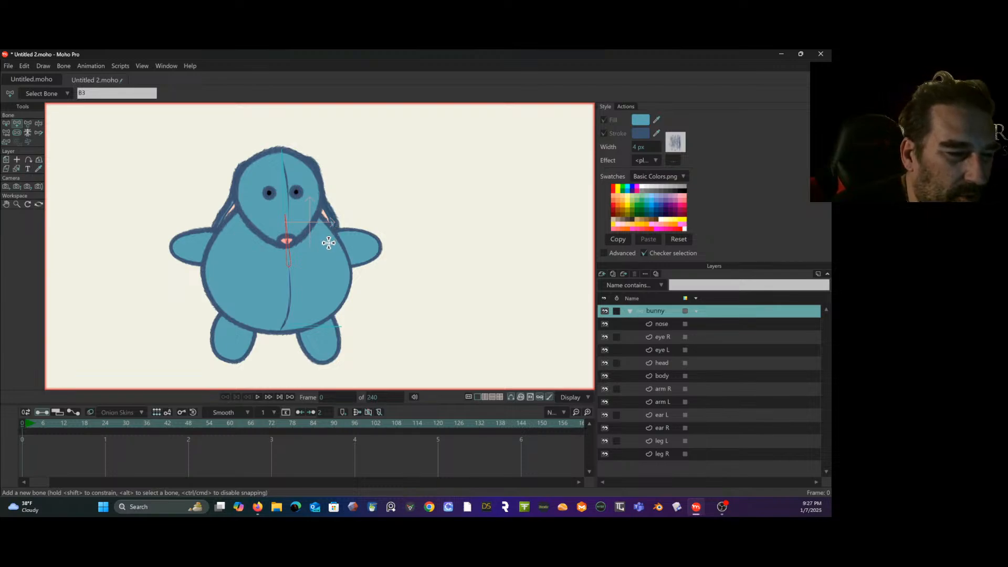
{"action": "mouse_move", "coordinate": [331, 245]}
{"action": "left_mouse_down"}
{"action": "mouse_move", "coordinate": [374, 246]}
{"action": "mouse_move", "coordinate": [367, 263]}
{"action": "left_mouse_up"}
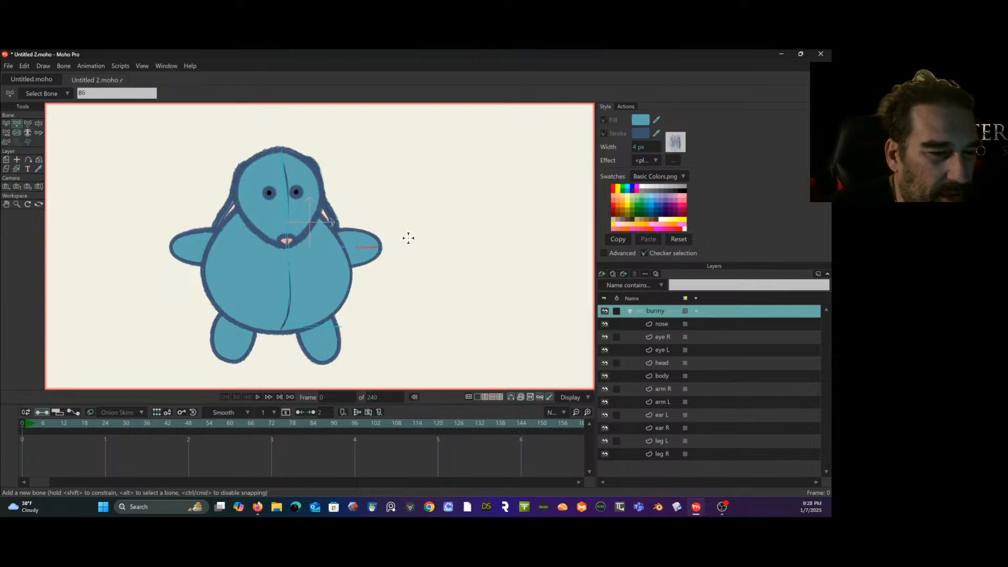
{"action": "key", "text": "Up"}
{"action": "key", "text": "Up"}
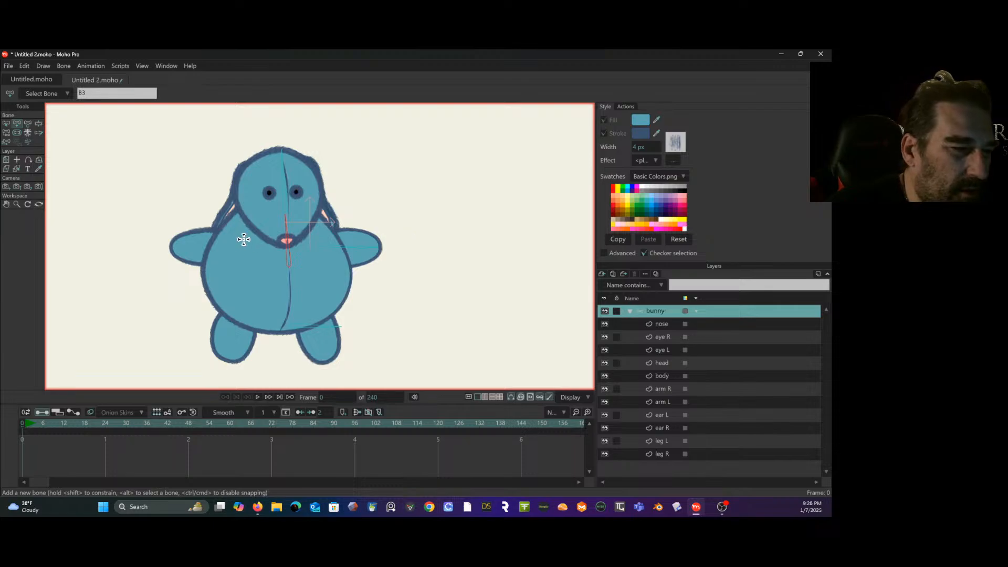
{"action": "left_click_drag", "start_coordinate": [229, 250], "coordinate": [172, 247]}
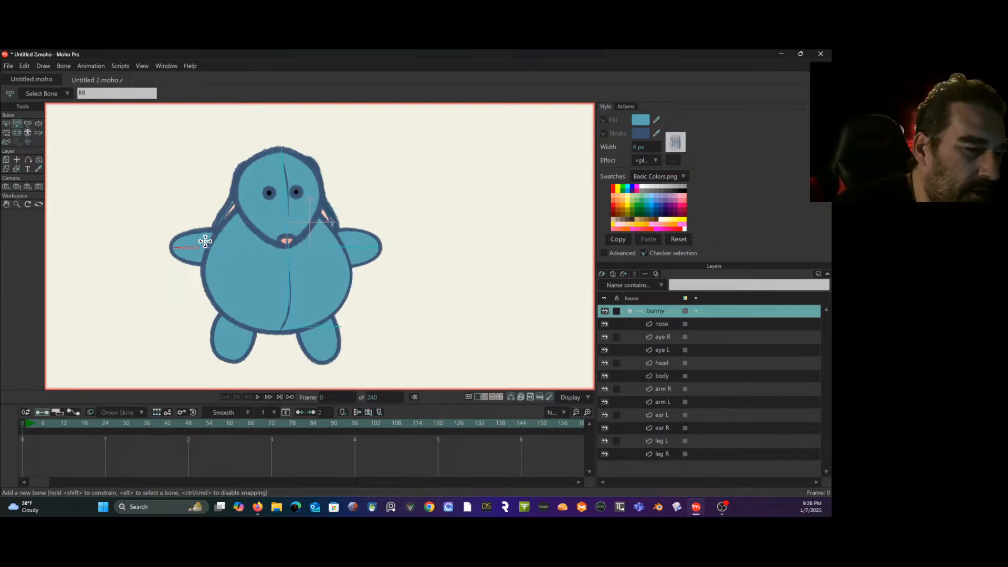
- Add a two-bone chain down each leg, both parented to the torso bone
{"action": "key", "text": "Up"}
{"action": "key", "text": "Up"}
{"action": "key", "text": "Up"}
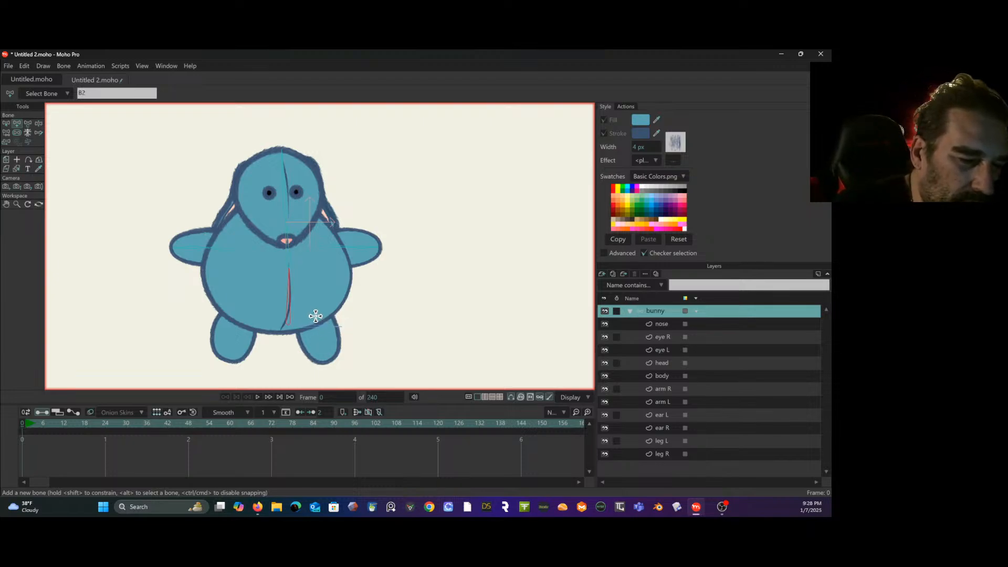
{"action": "left_click_drag", "start_coordinate": [316, 316], "coordinate": [324, 357]}
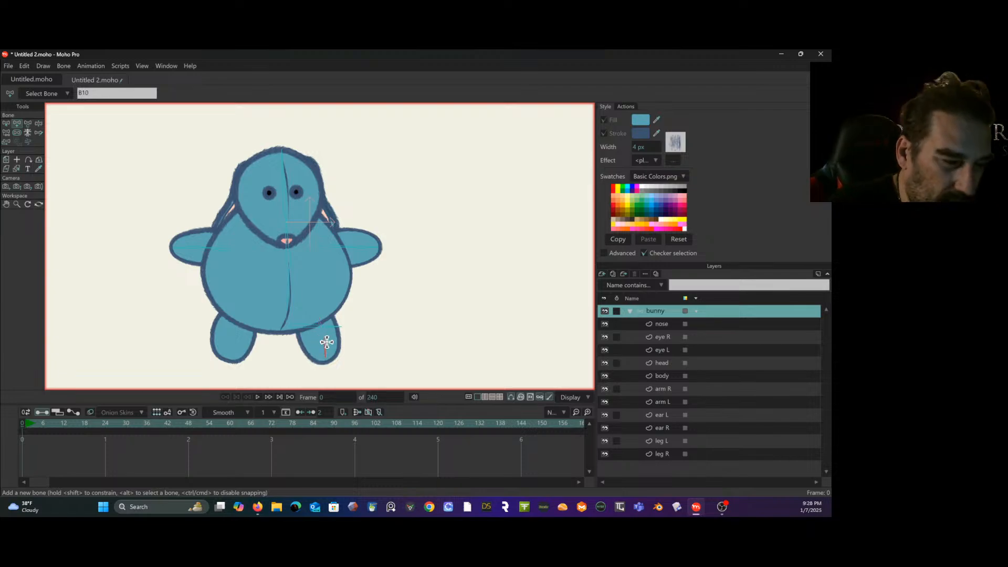
{"action": "key", "text": "Up"}
{"action": "key", "text": "Up"}
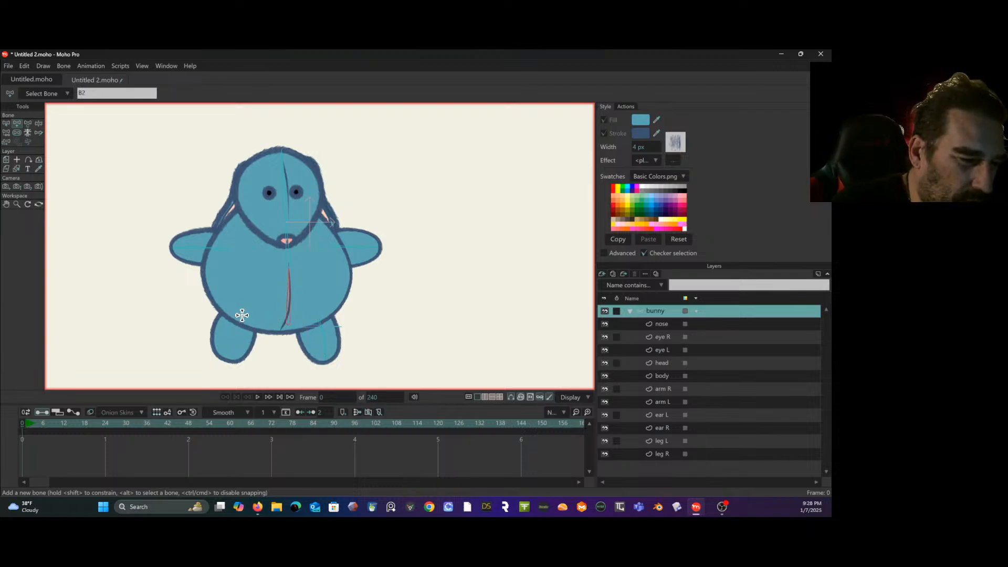
{"action": "left_click_drag", "start_coordinate": [235, 331], "coordinate": [229, 357]}
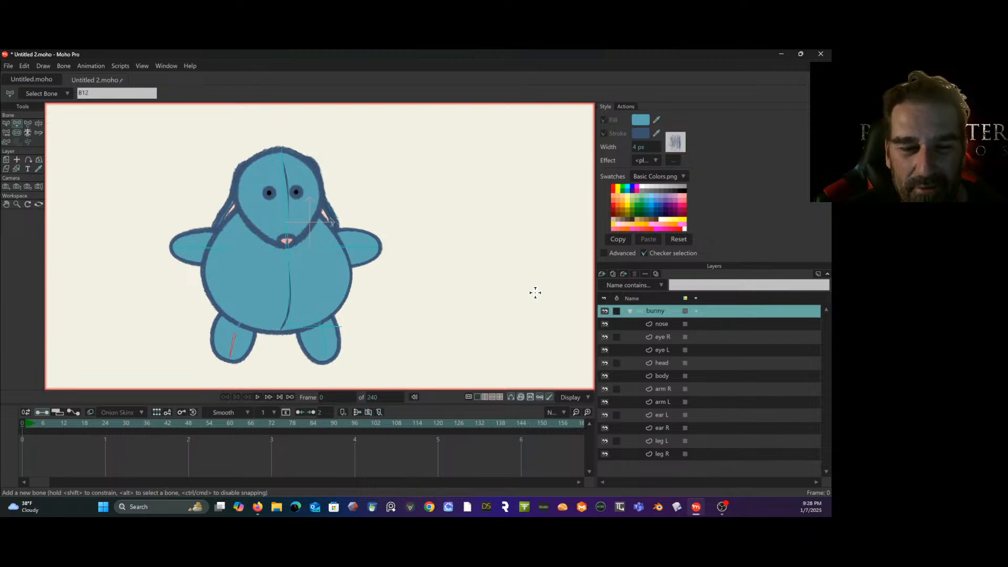
- Select all the bones of the skeleton and reduce their bone strength to 0
{"action": "left_click", "coordinate": [7, 125]}
{"action": "left_click_drag", "start_coordinate": [448, 238], "coordinate": [484, 238]}
{"action": "scroll", "coordinate": [482, 229], "scroll_direction": "up", "scroll_amount": 2}
{"action": "scroll", "coordinate": [482, 229], "scroll_direction": "down", "scroll_amount": 2}
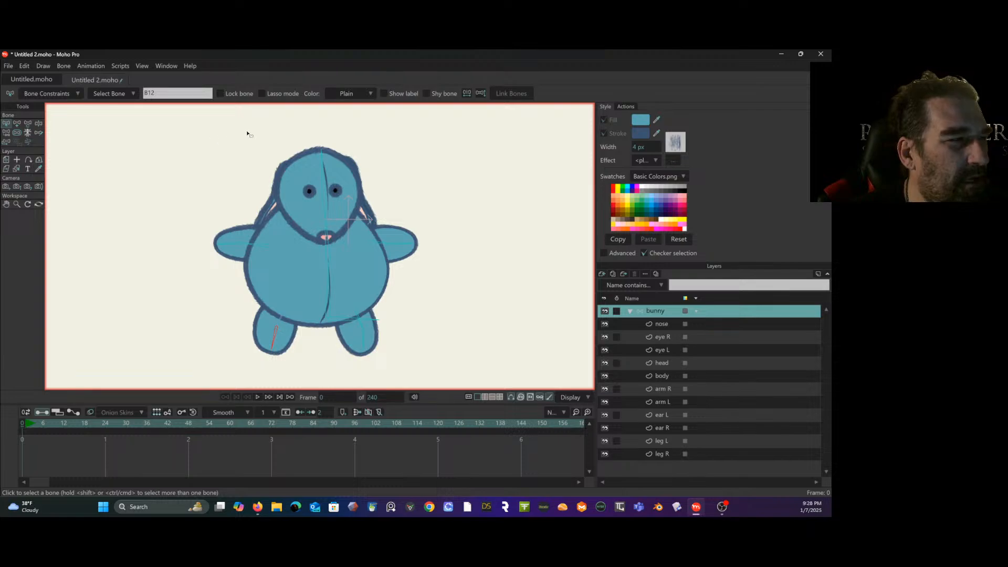
{"action": "left_click_drag", "start_coordinate": [266, 131], "coordinate": [181, 162]}
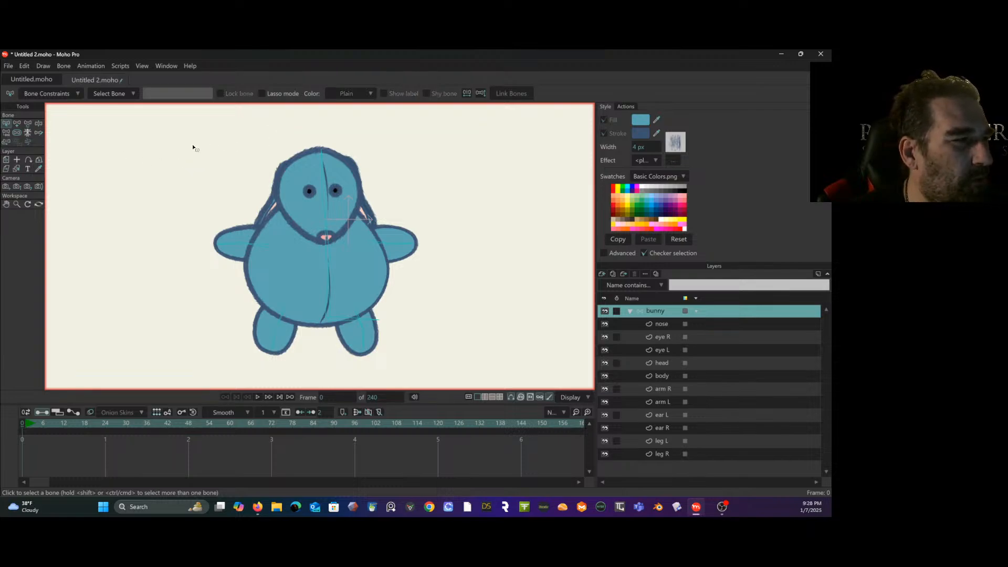
{"action": "left_click_drag", "start_coordinate": [178, 139], "coordinate": [483, 394]}
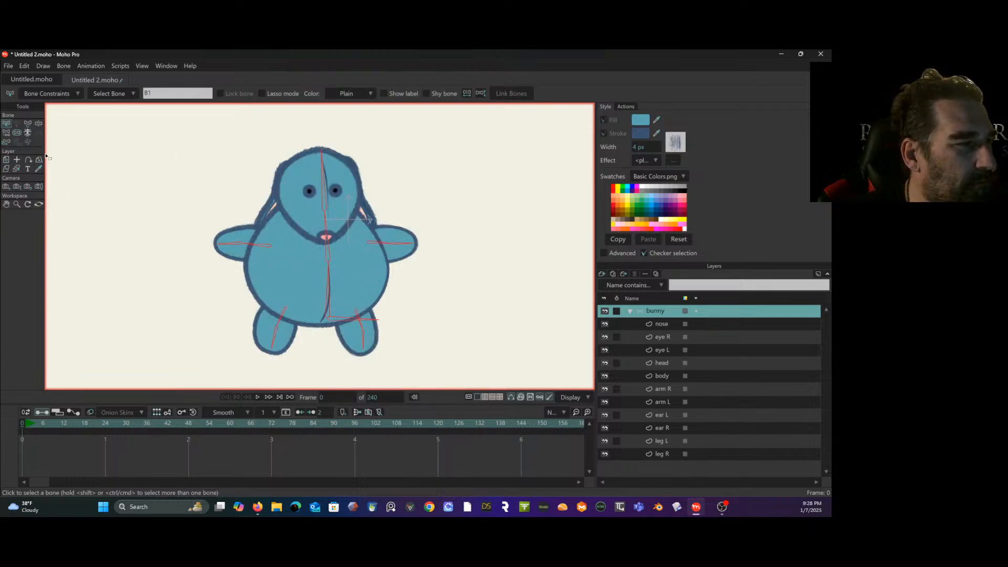
{"action": "left_click", "coordinate": [18, 135]}
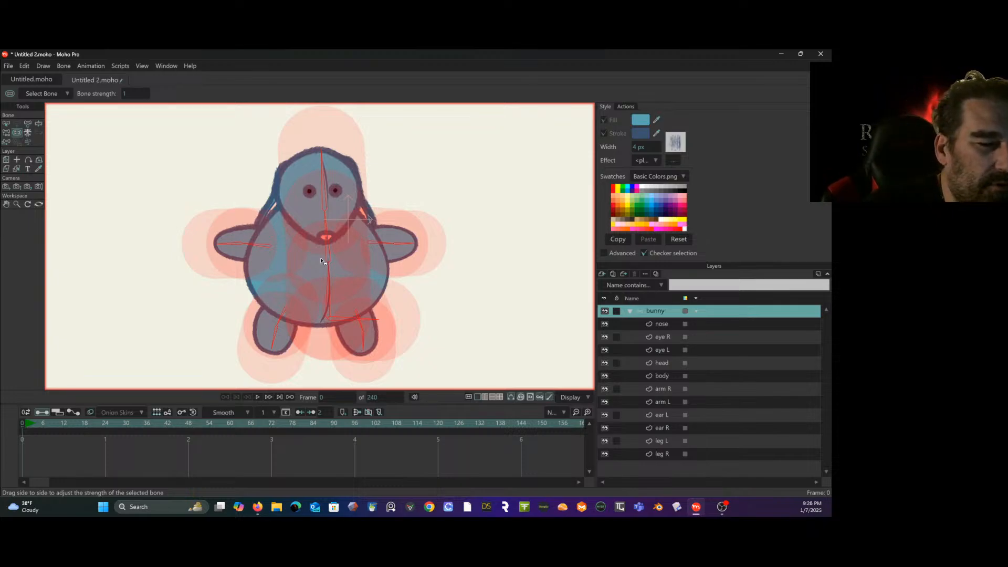
{"action": "left_click_drag", "start_coordinate": [322, 261], "coordinate": [183, 298]}
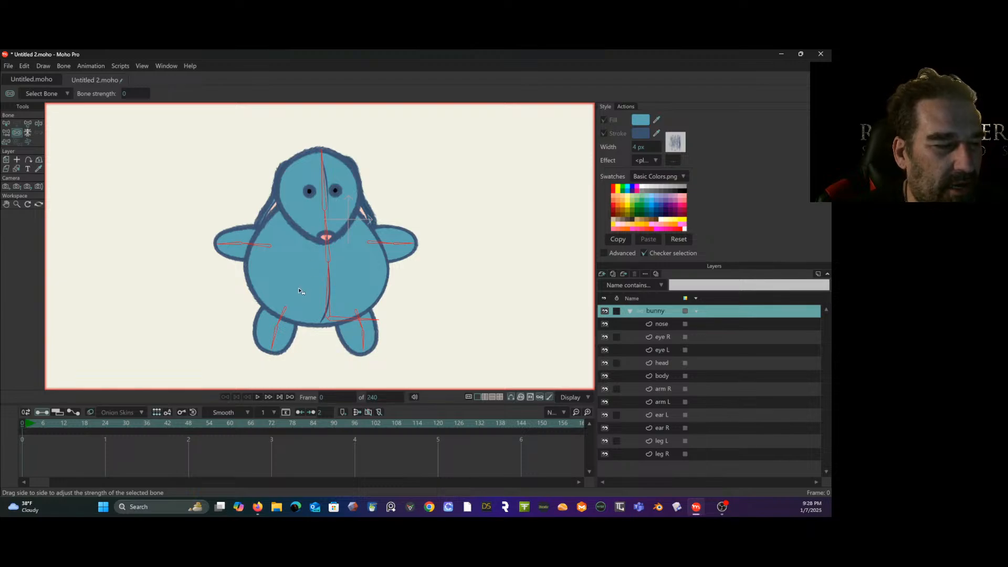
- Deselect the bones and bind the head layer to the head bone
{"action": "scroll", "coordinate": [322, 236], "scroll_direction": "up", "scroll_amount": 3}
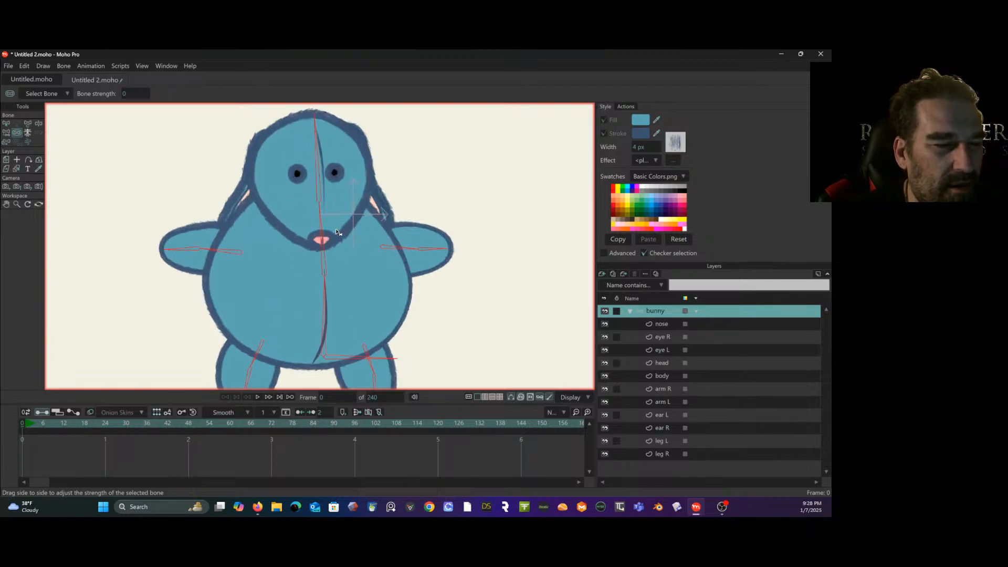
{"action": "scroll", "coordinate": [312, 179], "scroll_direction": "down", "scroll_amount": 1}
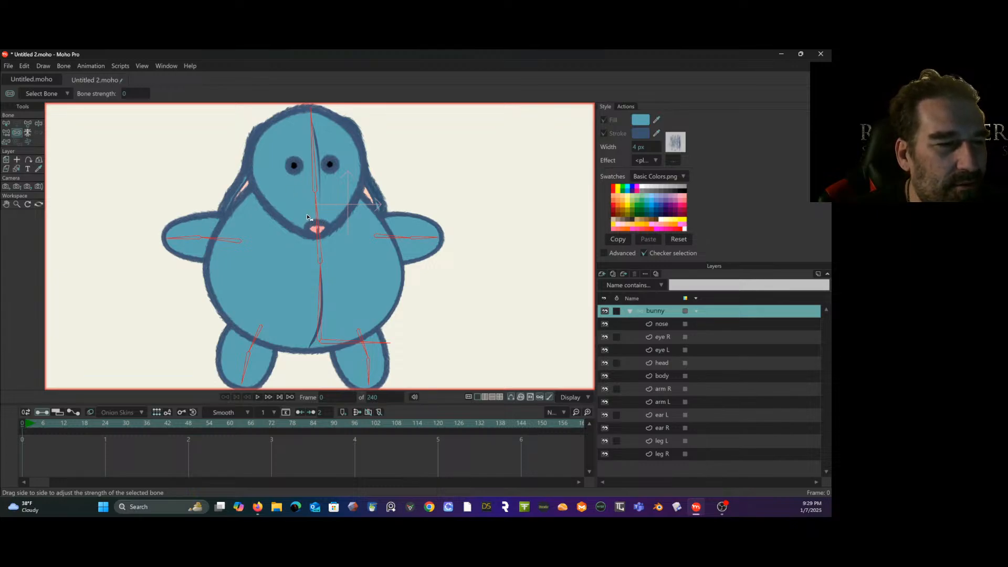
{"action": "left_click_drag", "start_coordinate": [308, 217], "coordinate": [305, 240]}
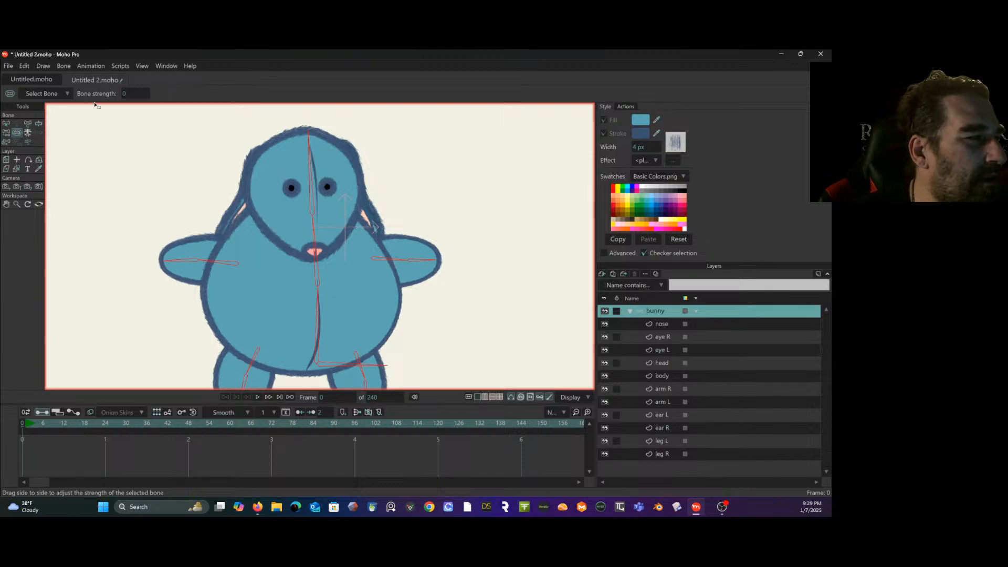
{"action": "left_click", "coordinate": [7, 125]}
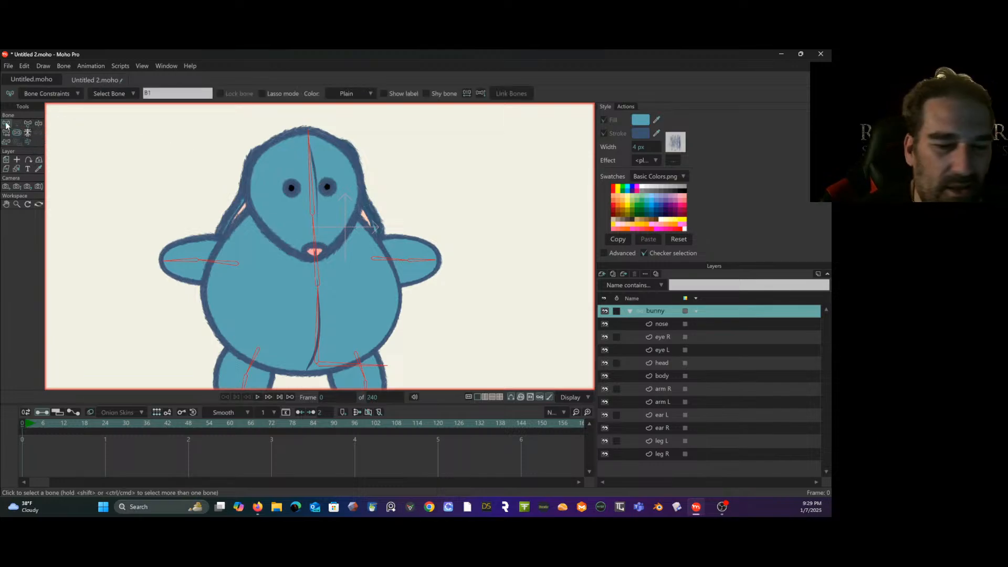
{"action": "left_click", "coordinate": [229, 140]}
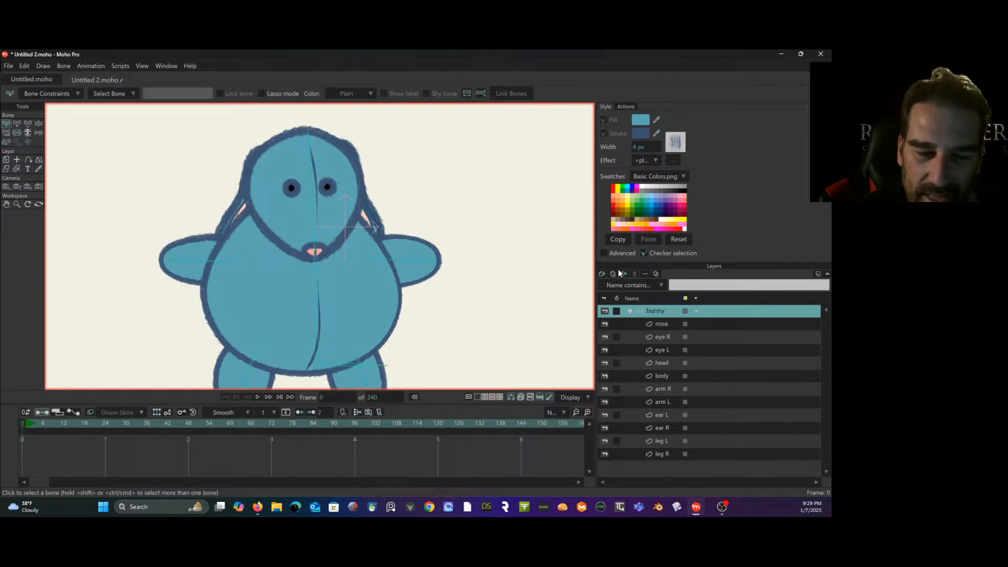
{"action": "left_click", "coordinate": [693, 363]}
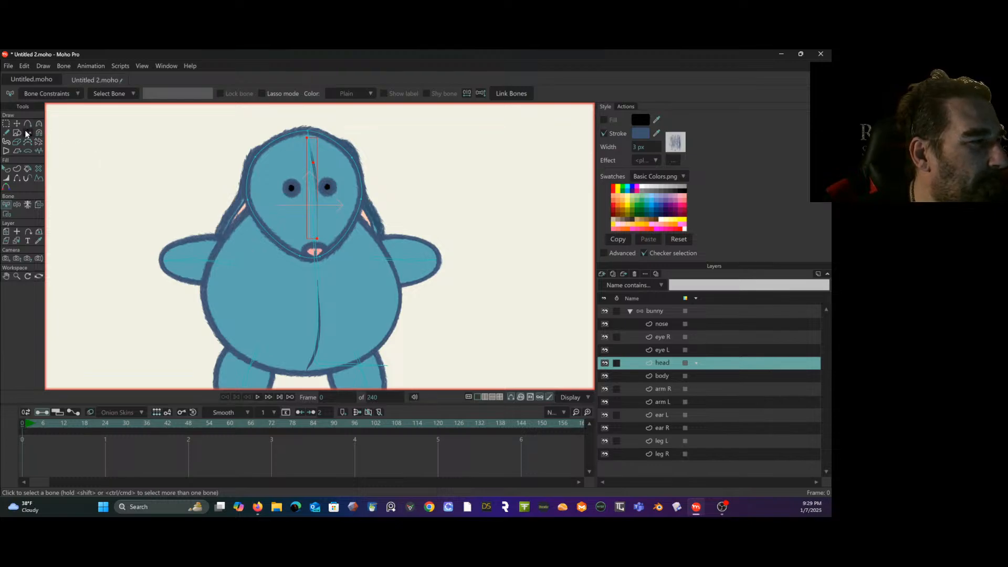
{"action": "left_click", "coordinate": [40, 205]}
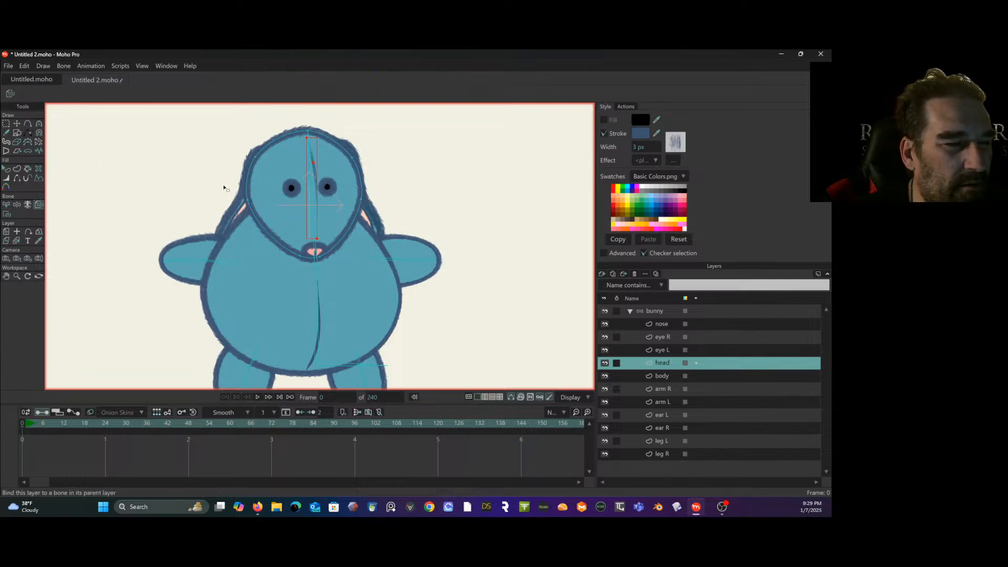
{"action": "left_click", "coordinate": [311, 199]}
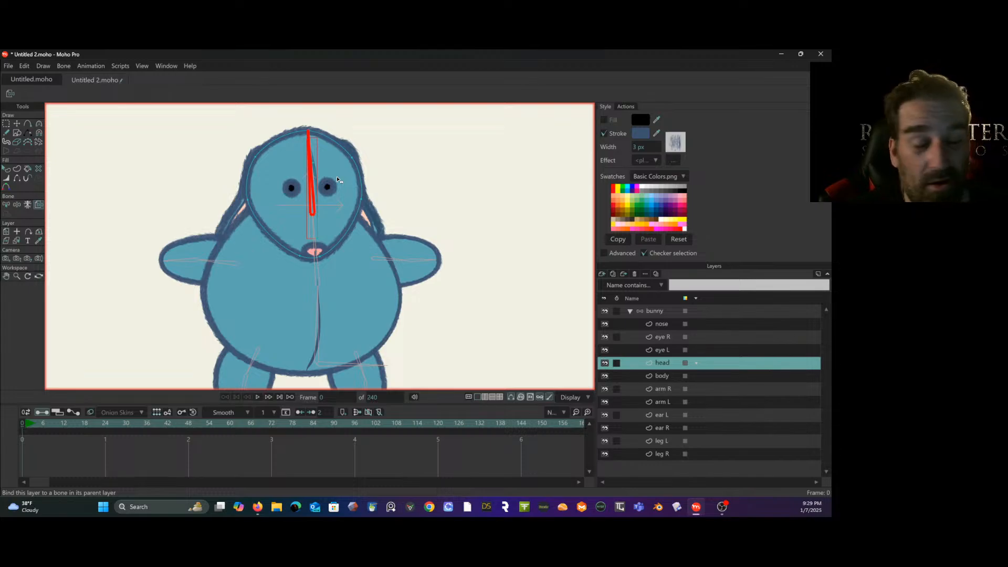
{"action": "left_click", "coordinate": [693, 325]}
{"action": "left_click", "coordinate": [702, 363], "text": "shift"}
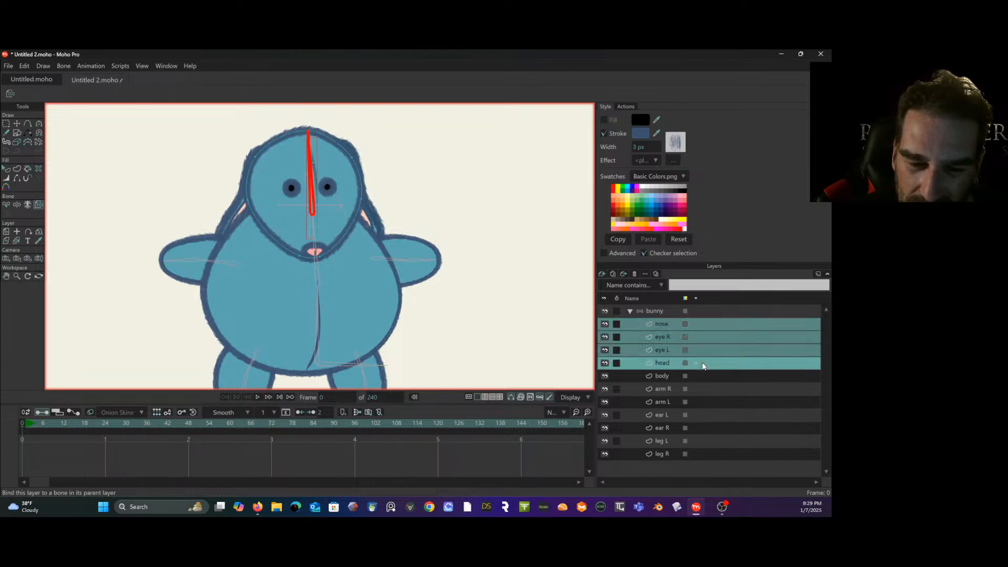
{"action": "left_click", "coordinate": [703, 364]}
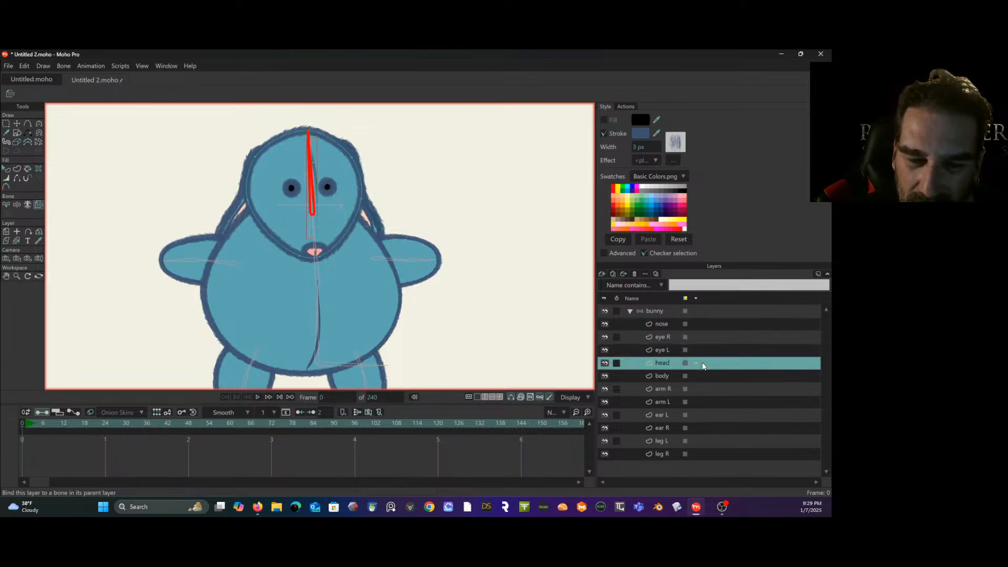
{"action": "left_click", "coordinate": [690, 326]}
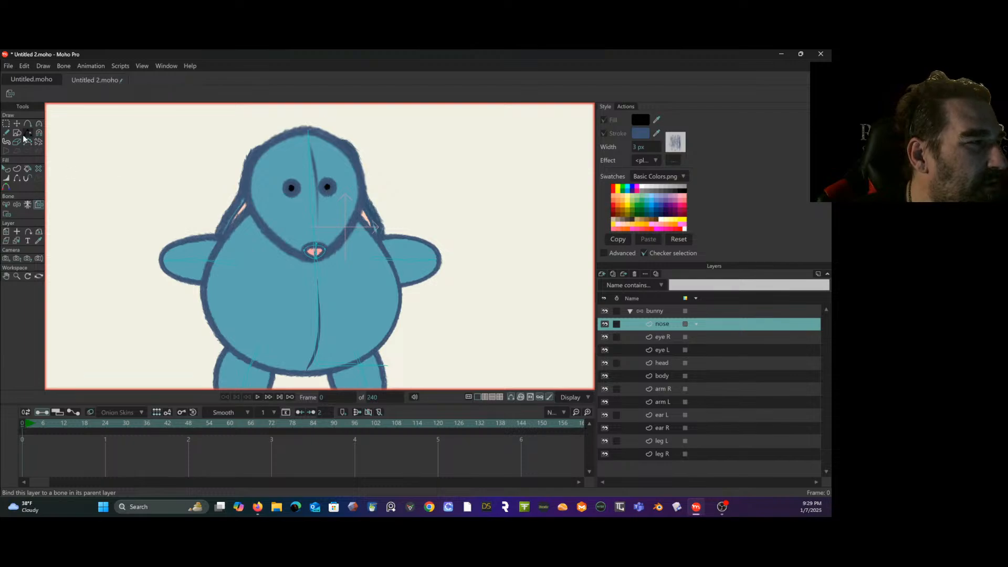
{"action": "left_click", "coordinate": [5, 124]}
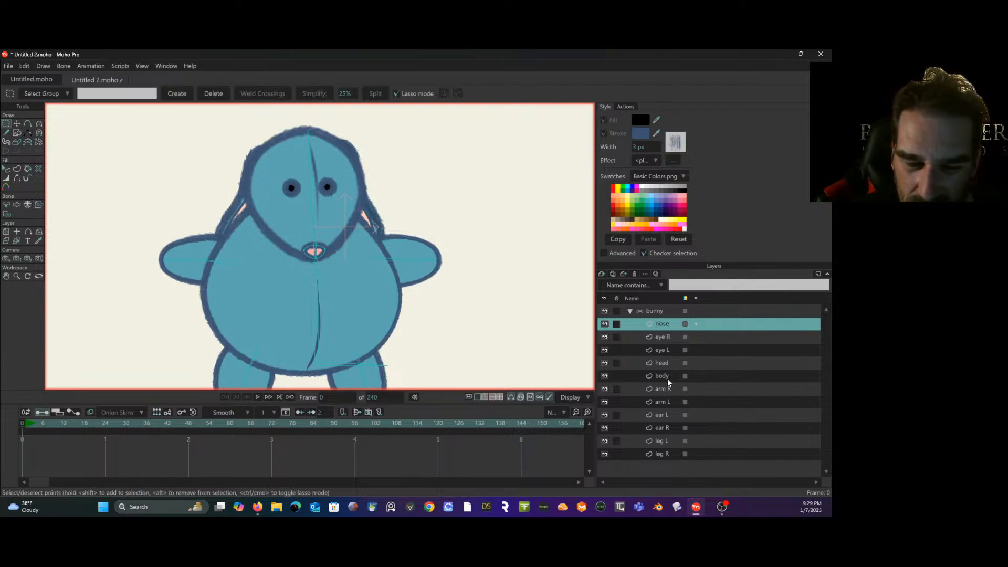
- Group the nose, eye R, eye L and head layers inside the bunny layer and name the group head
{"action": "left_click", "coordinate": [679, 364]}
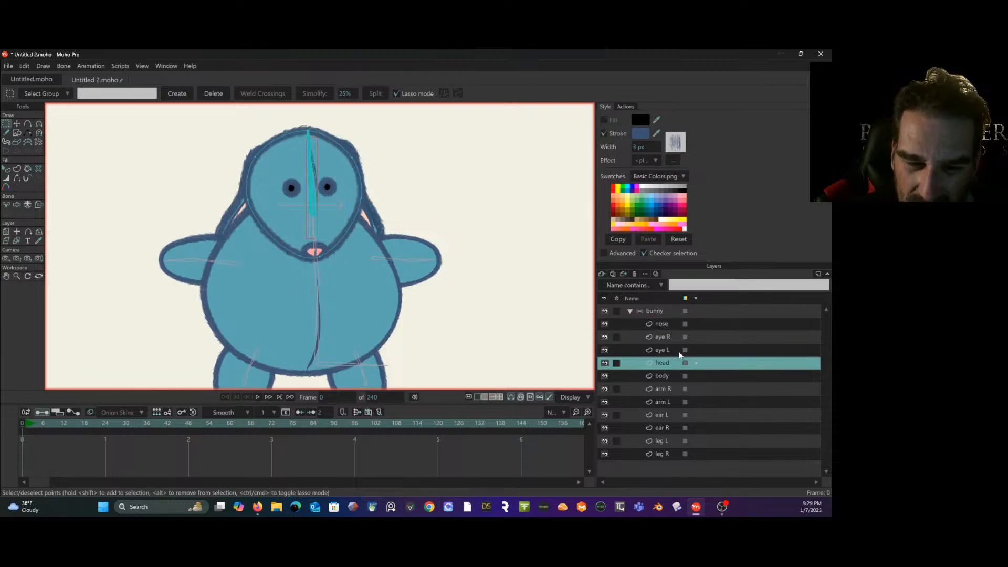
{"action": "left_click", "coordinate": [666, 321], "text": "shift"}
{"action": "right_click", "coordinate": [665, 320]}
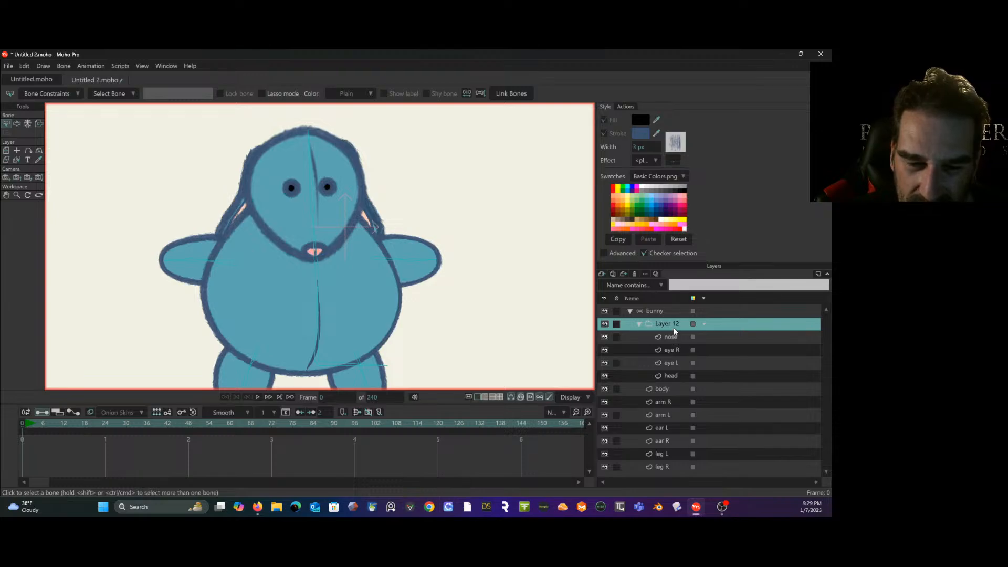
{"action": "double_click", "coordinate": [673, 329]}
{"action": "type", "text": "h"}
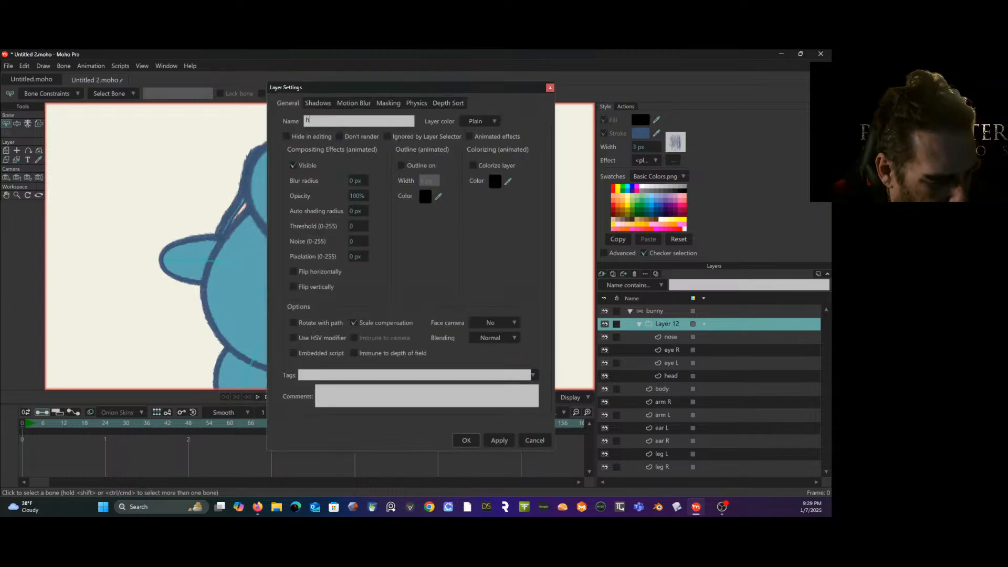
{"action": "type", "text": "ead"}
{"action": "left_click", "coordinate": [466, 440]}
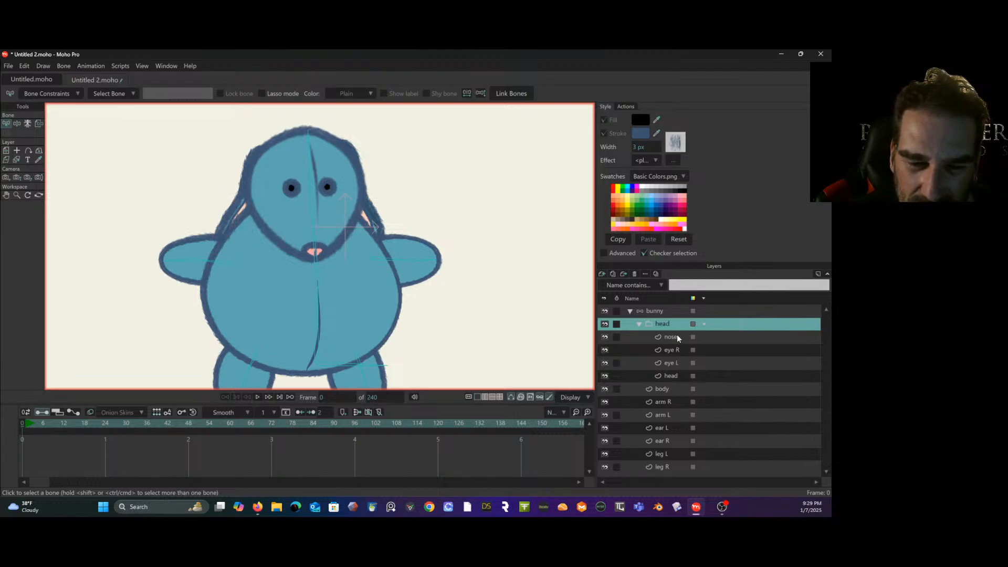
- Release the head vector layer inside the head group from its bone binding
{"action": "left_click", "coordinate": [672, 376]}
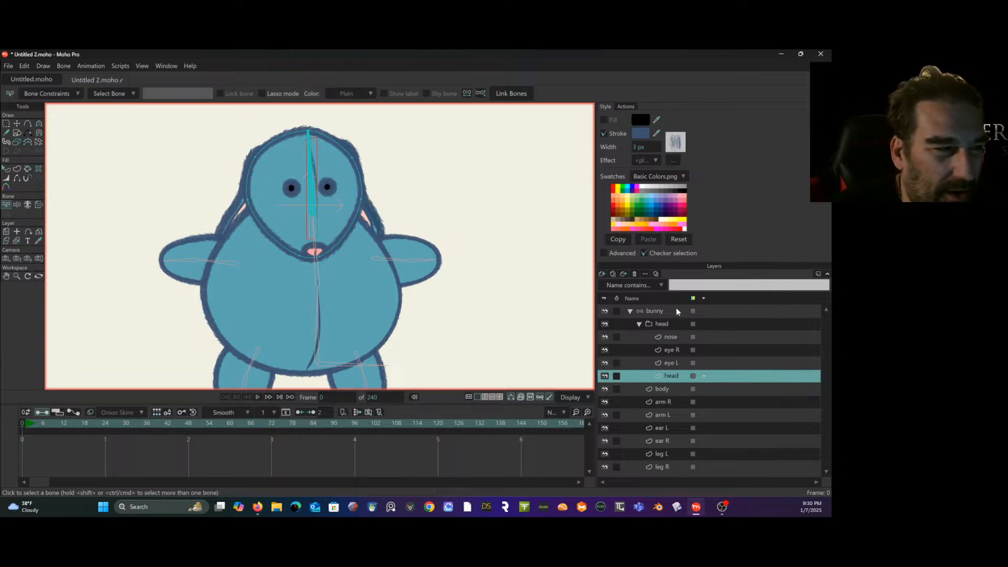
{"action": "left_click", "coordinate": [39, 205]}
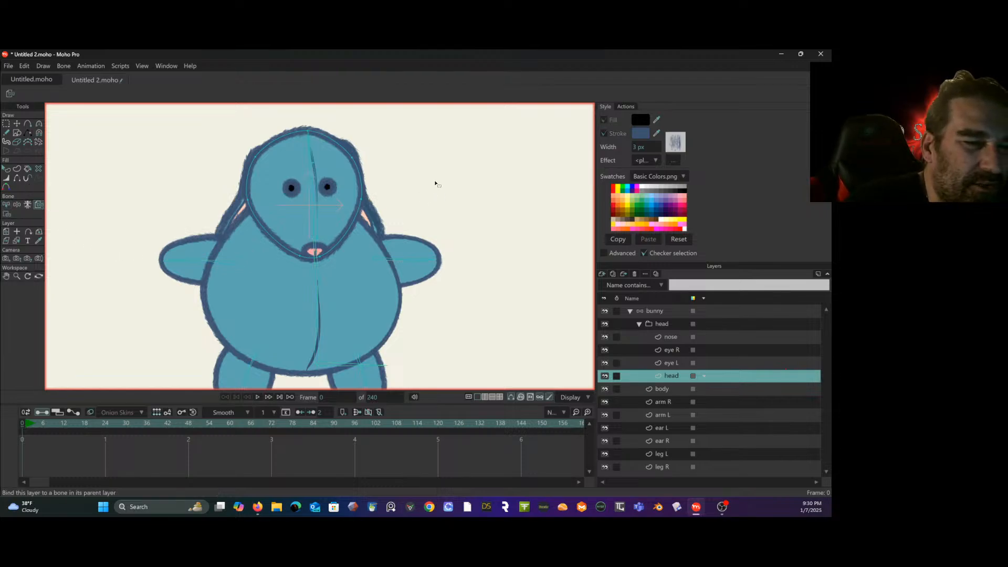
- Bind the head group to the head bone, collapse the group, and test the bone with Manipulate Bones
{"action": "left_click", "coordinate": [678, 325]}
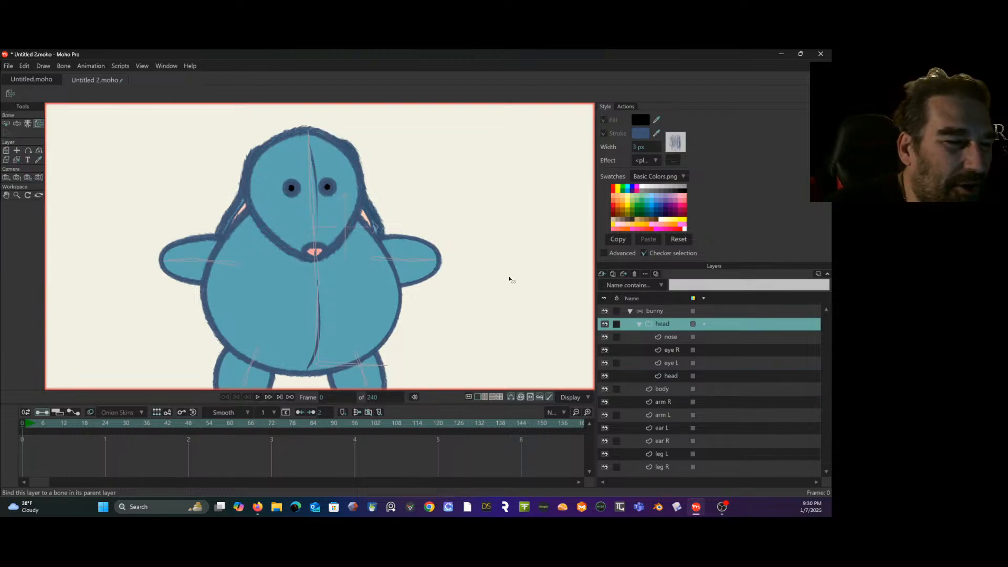
{"action": "left_click", "coordinate": [312, 197]}
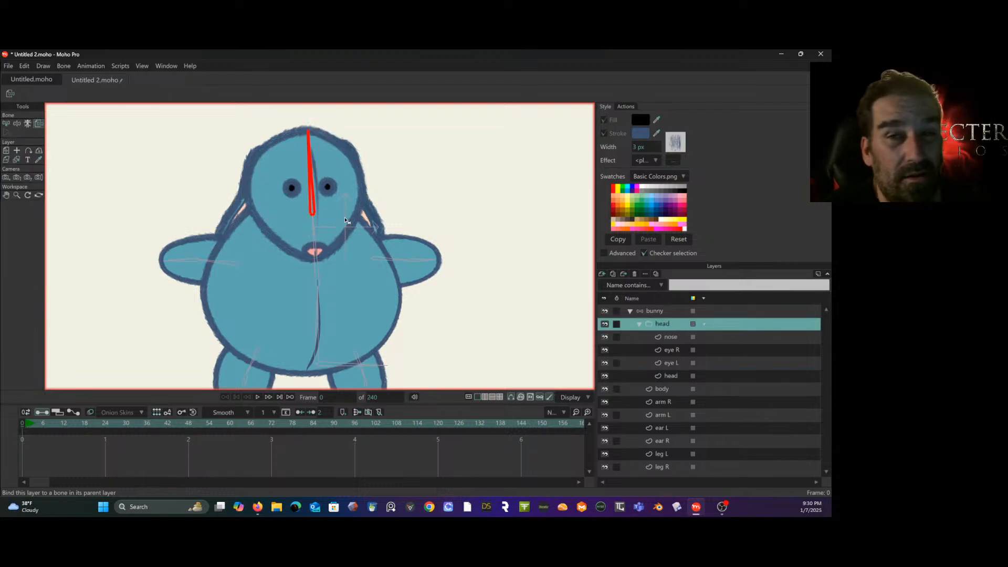
{"action": "left_click", "coordinate": [10, 126]}
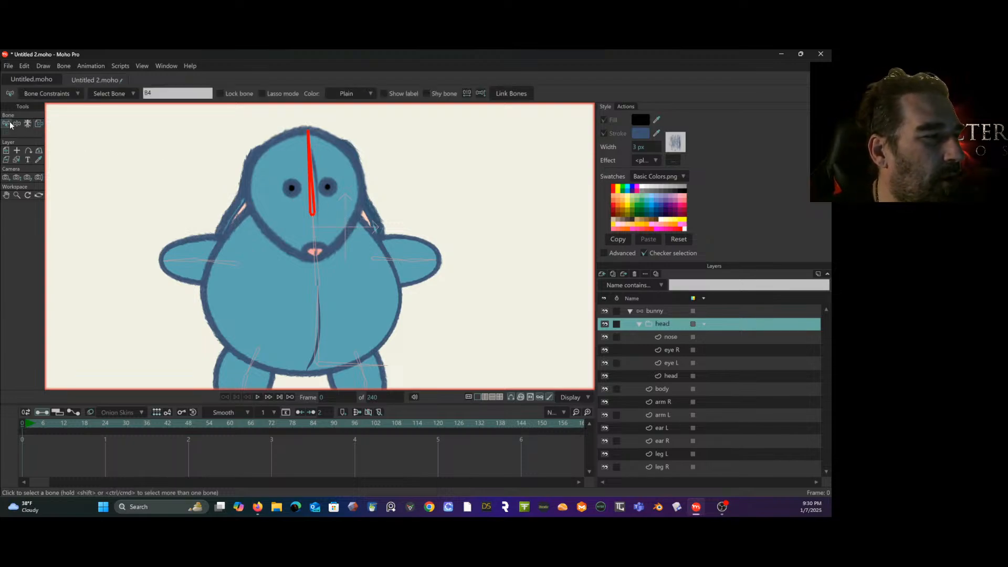
{"action": "left_click", "coordinate": [91, 168]}
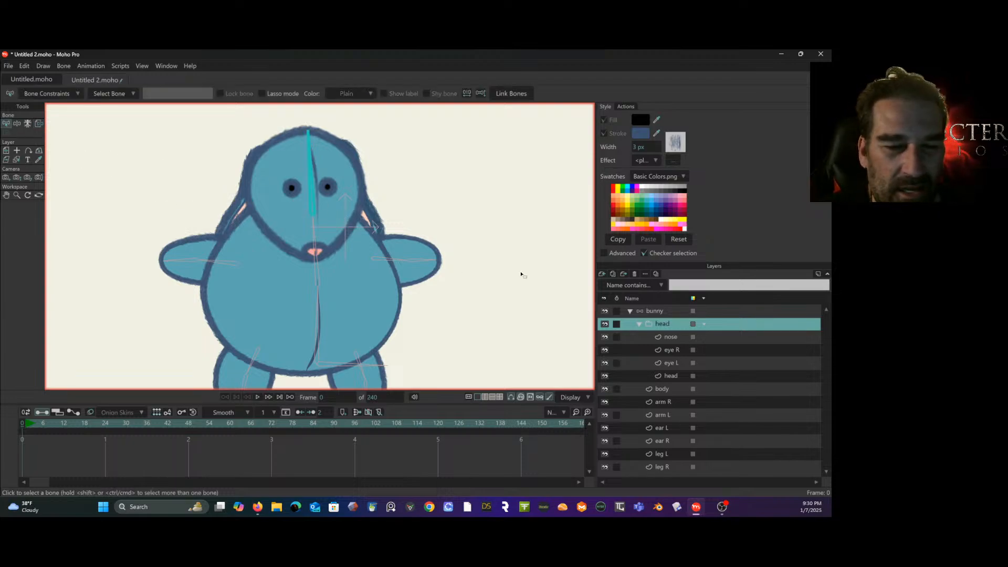
{"action": "left_click", "coordinate": [640, 325]}
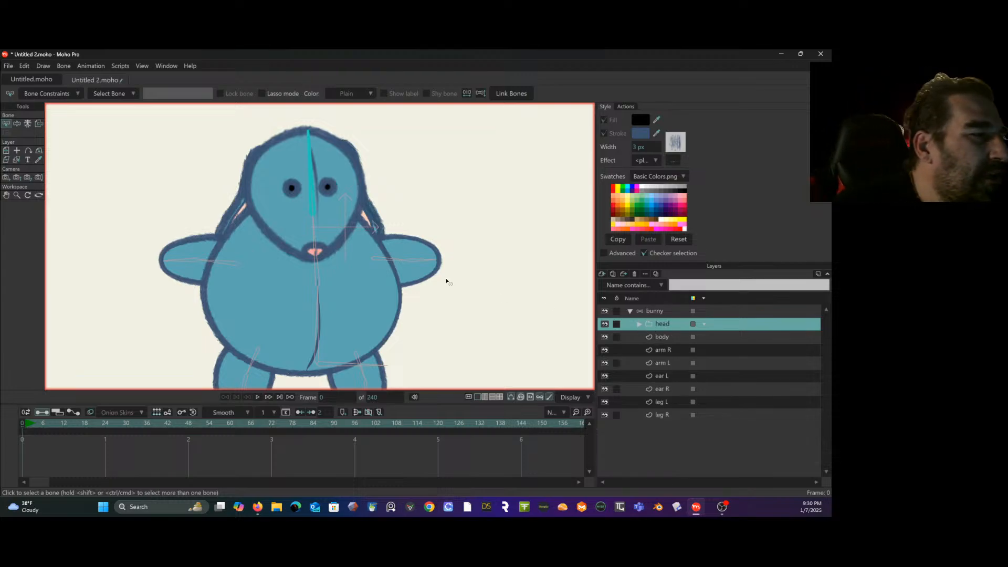
{"action": "key", "text": "z"}
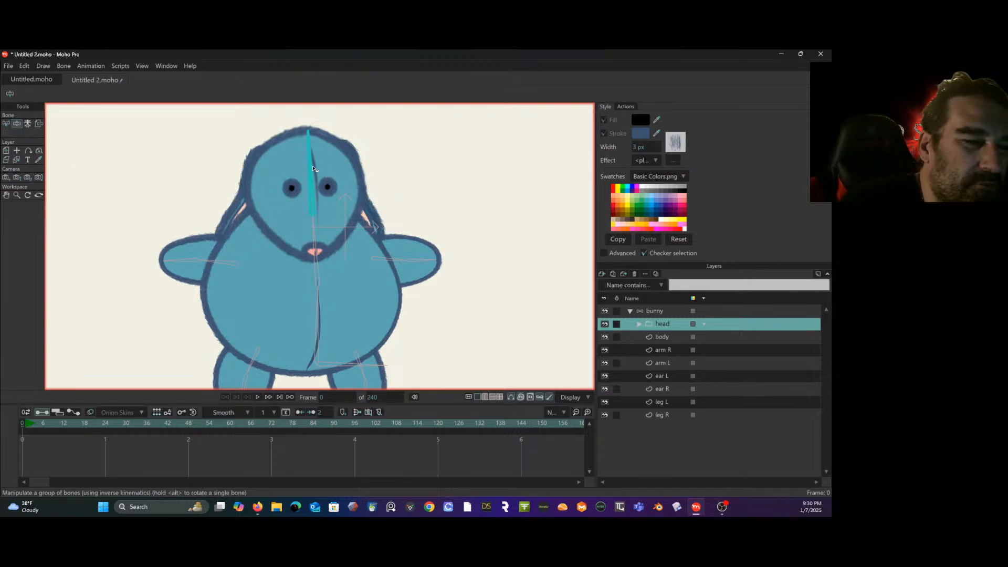
{"action": "mouse_move", "coordinate": [313, 169]}
{"action": "left_mouse_down"}
{"action": "mouse_move", "coordinate": [334, 175]}
{"action": "mouse_move", "coordinate": [300, 170]}
{"action": "mouse_move", "coordinate": [320, 170]}
{"action": "mouse_move", "coordinate": [311, 173]}
{"action": "left_mouse_up"}
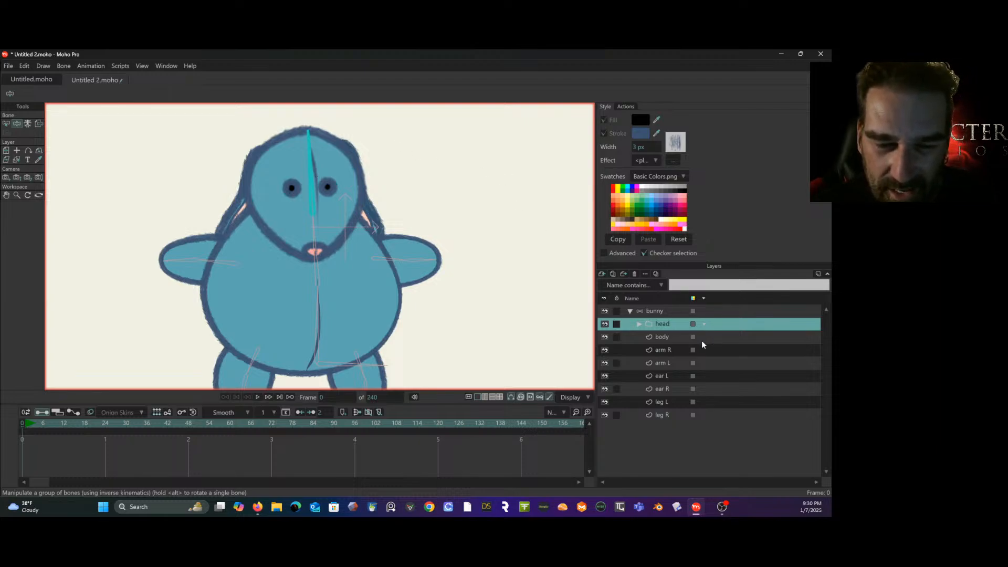
- Hide the head group and the body layer, and select the head bone in the bunny layer's skeleton
{"action": "left_click", "coordinate": [604, 323]}
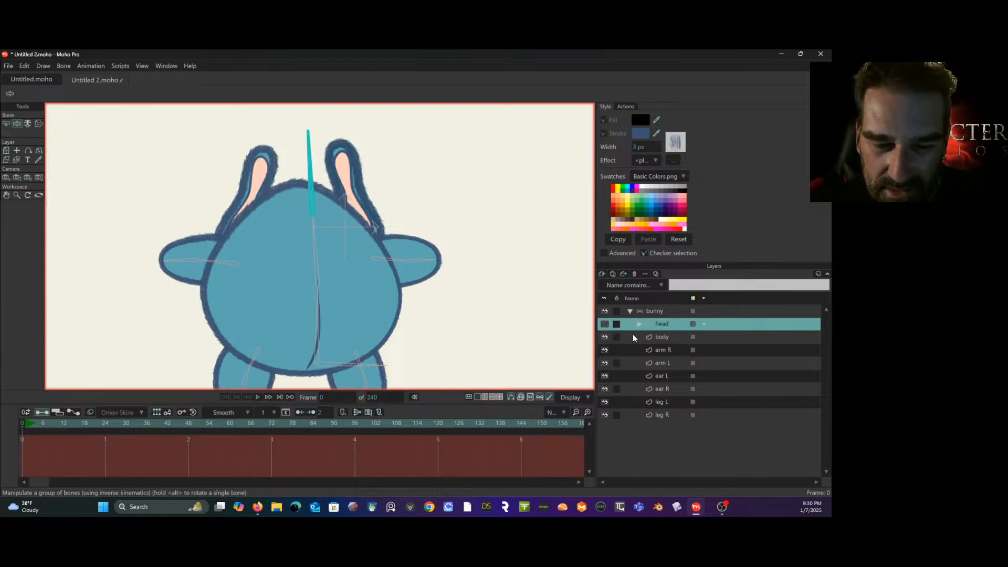
{"action": "left_click", "coordinate": [605, 337]}
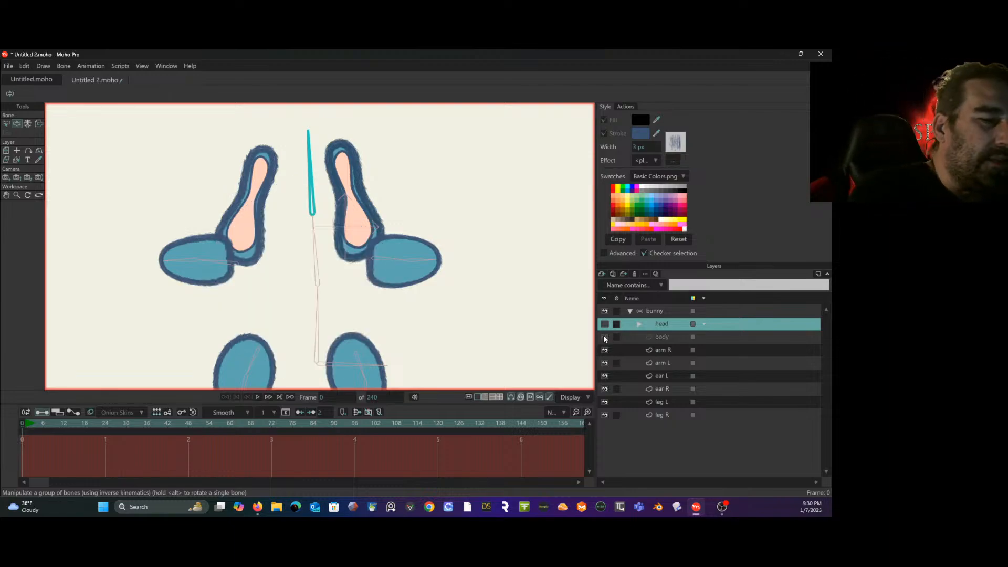
{"action": "left_click", "coordinate": [6, 123]}
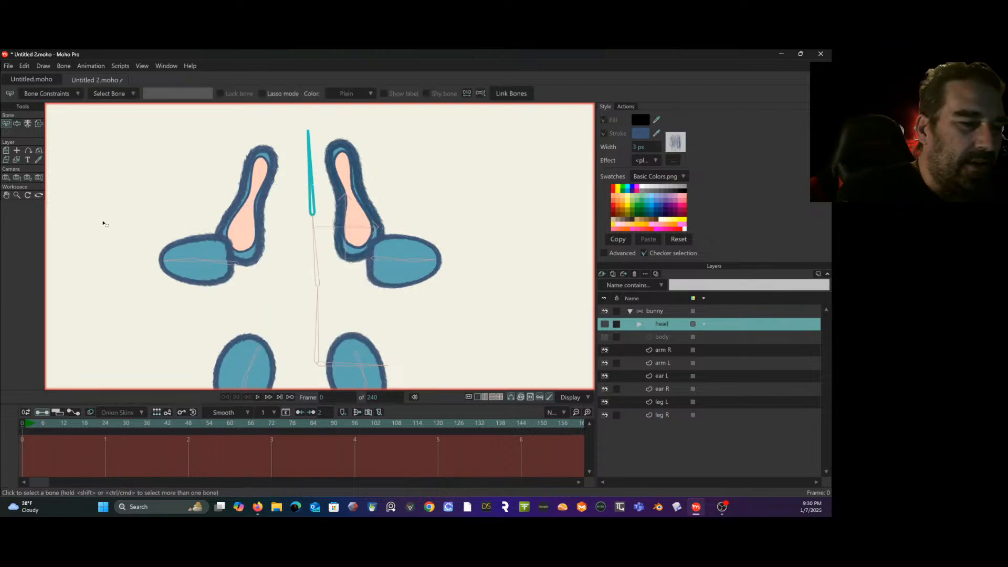
{"action": "left_click", "coordinate": [666, 312]}
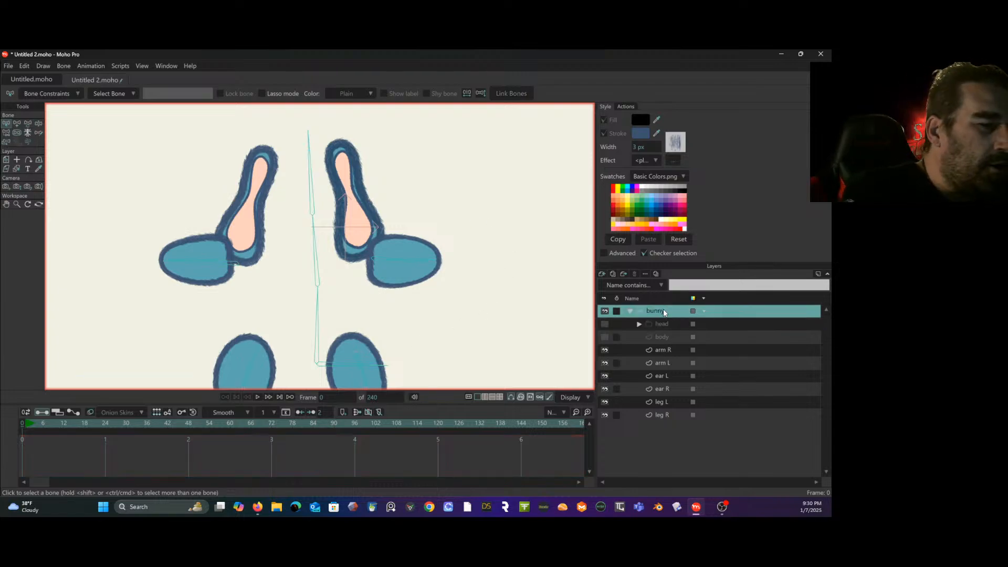
{"action": "left_click", "coordinate": [16, 124]}
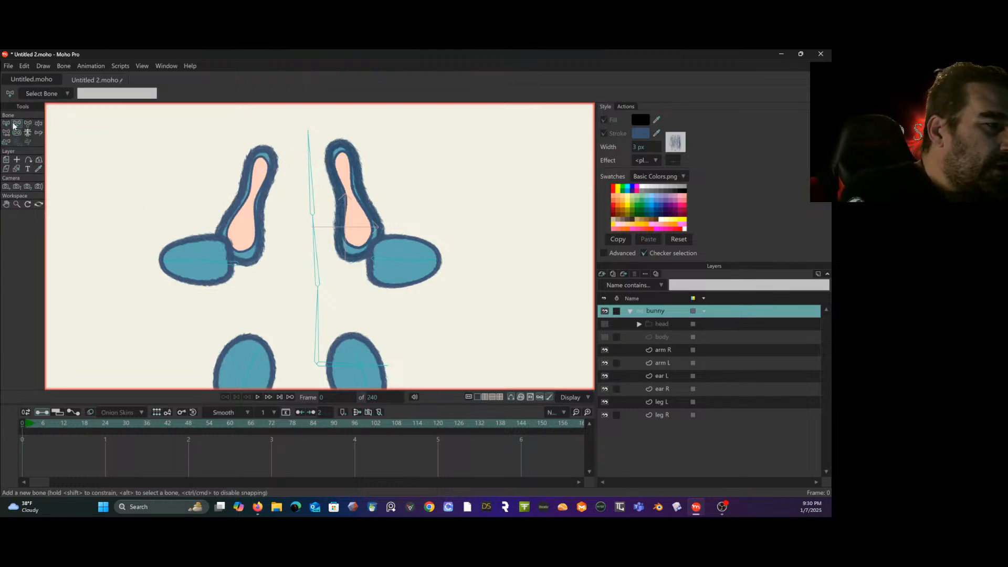
{"action": "key", "text": "b"}
{"action": "left_click", "coordinate": [310, 187]}
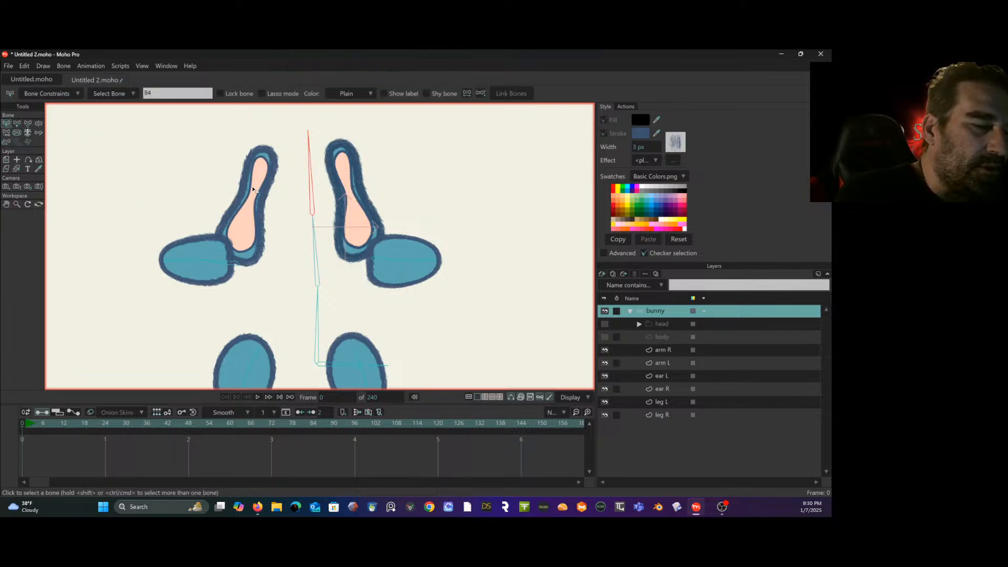
- Add a chain of four bones from the tip to the base of ear R under the head bone, and reselect the head bone
{"action": "left_click", "coordinate": [17, 123]}
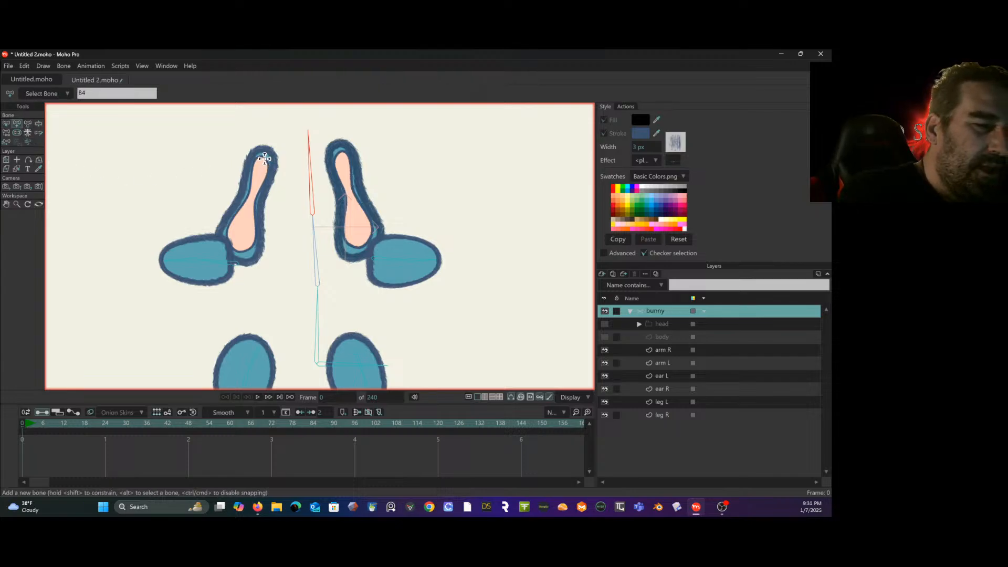
{"action": "left_click_drag", "start_coordinate": [266, 156], "coordinate": [232, 260]}
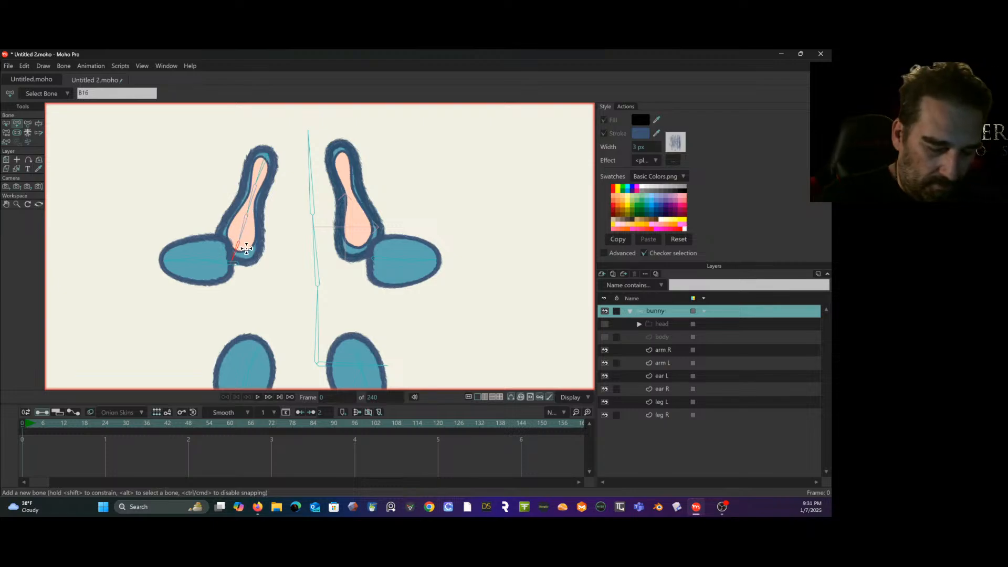
{"action": "key", "text": "Up"}
{"action": "key", "text": "Up"}
{"action": "key", "text": "Up"}
{"action": "key", "text": "Up"}
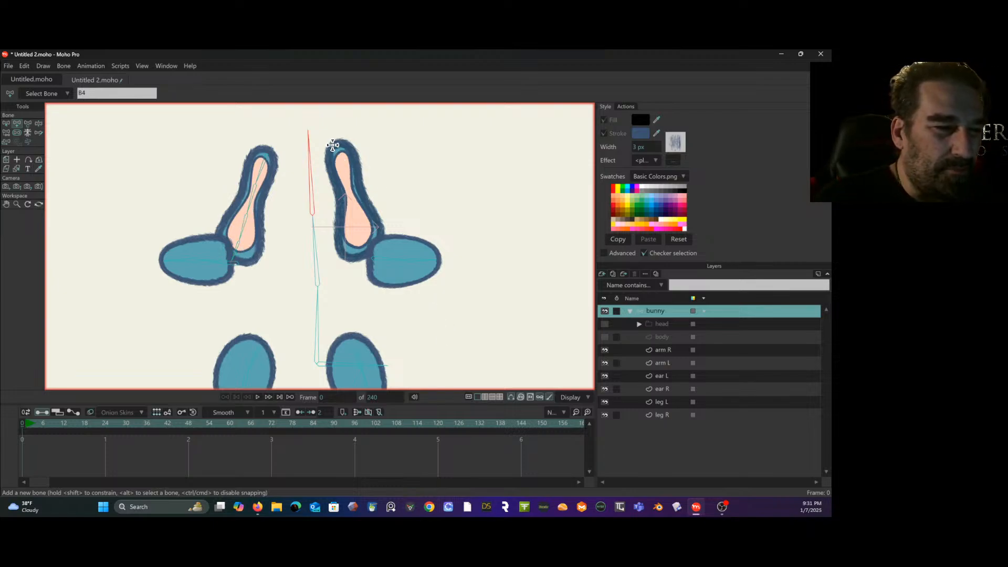
- Add a chain of four bones from the tip to the base of ear L under the head bone, and reselect the head bone
{"action": "left_click_drag", "start_coordinate": [336, 142], "coordinate": [364, 264]}
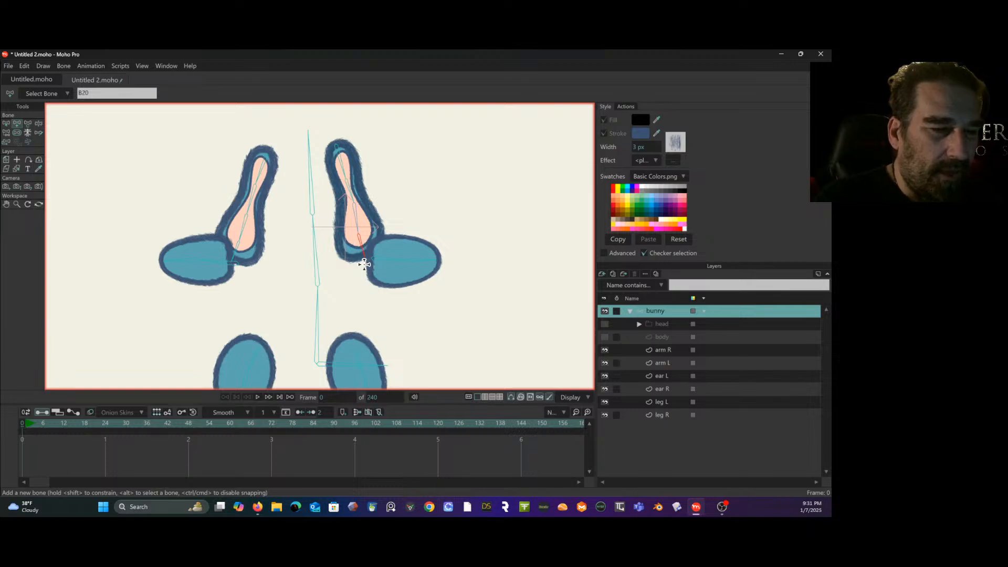
{"action": "key", "text": "Up"}
{"action": "key", "text": "Up"}
{"action": "key", "text": "Up"}
{"action": "key", "text": "Up"}
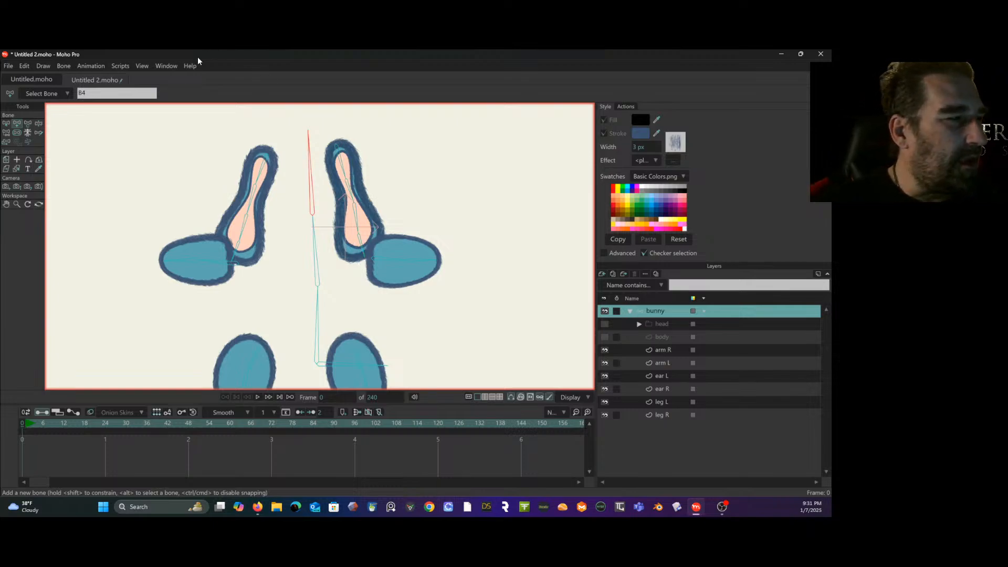
{"action": "left_click", "coordinate": [6, 125]}
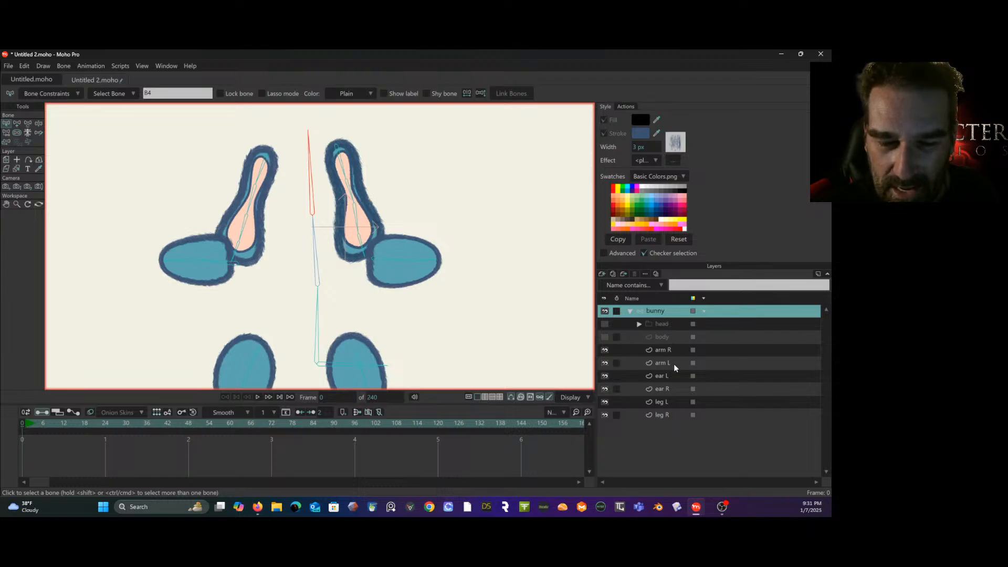
- Add extra points along both sides of the inner and outer outlines of the ear L layer near its bone joints
{"action": "left_click", "coordinate": [676, 377]}
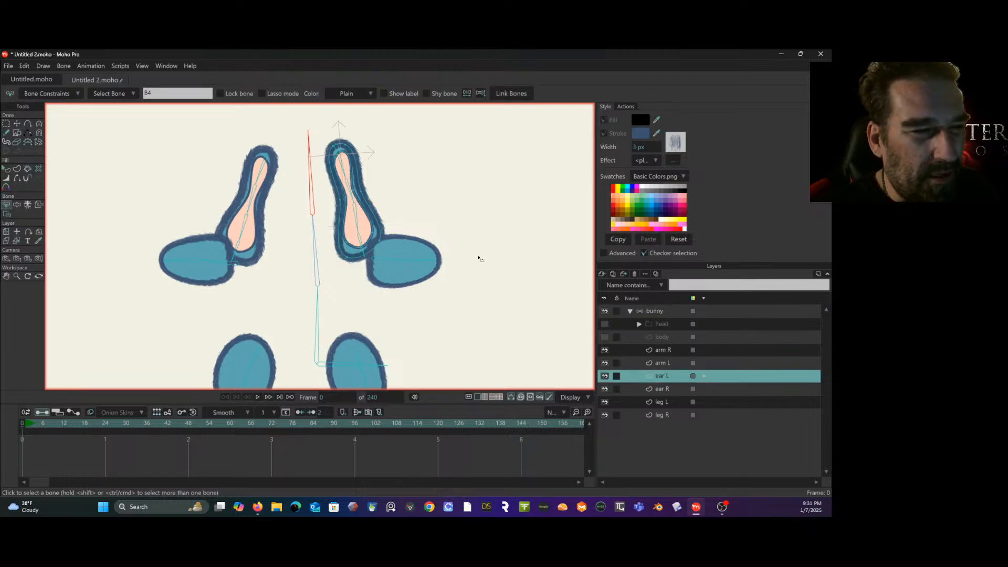
{"action": "scroll", "coordinate": [475, 255], "scroll_direction": "up", "scroll_amount": 2}
{"action": "scroll", "coordinate": [465, 254], "scroll_direction": "down", "scroll_amount": 2}
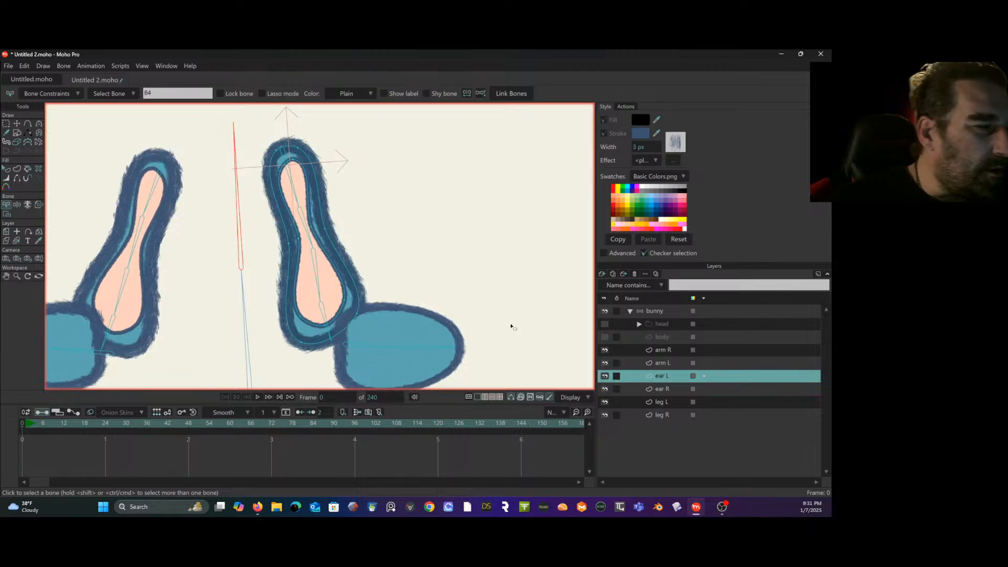
{"action": "left_click", "coordinate": [32, 124]}
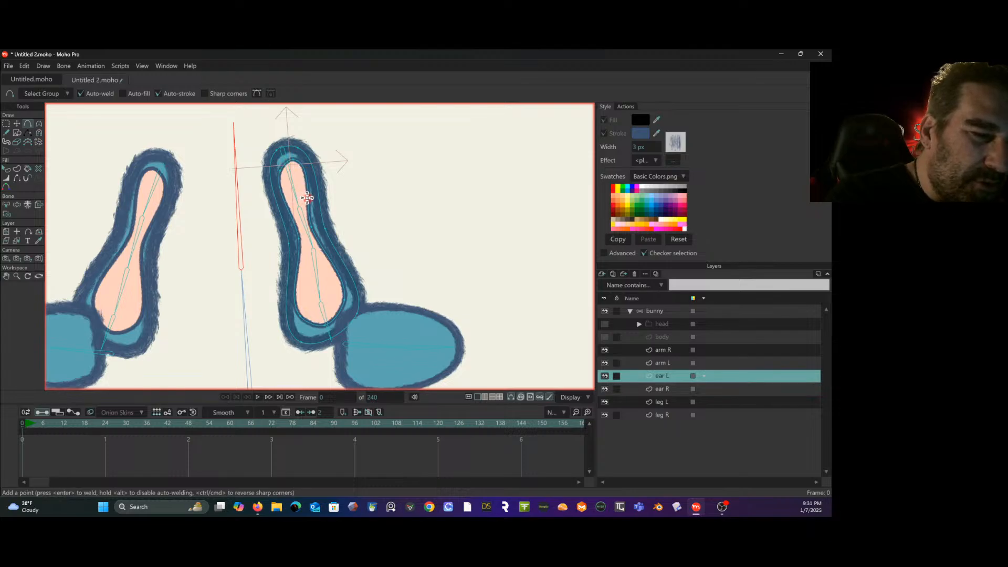
{"action": "left_click", "coordinate": [318, 200]}
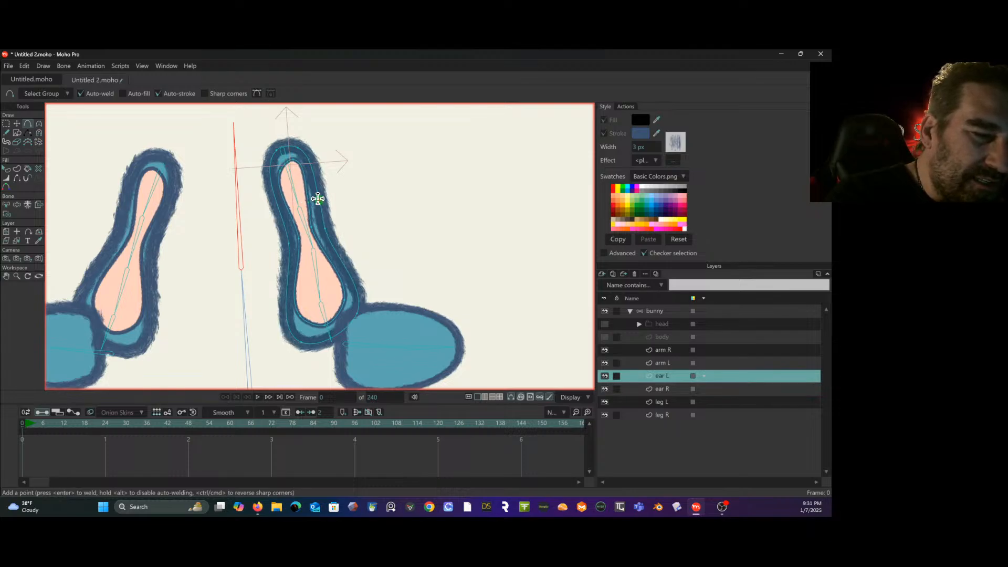
{"action": "left_click", "coordinate": [280, 214]}
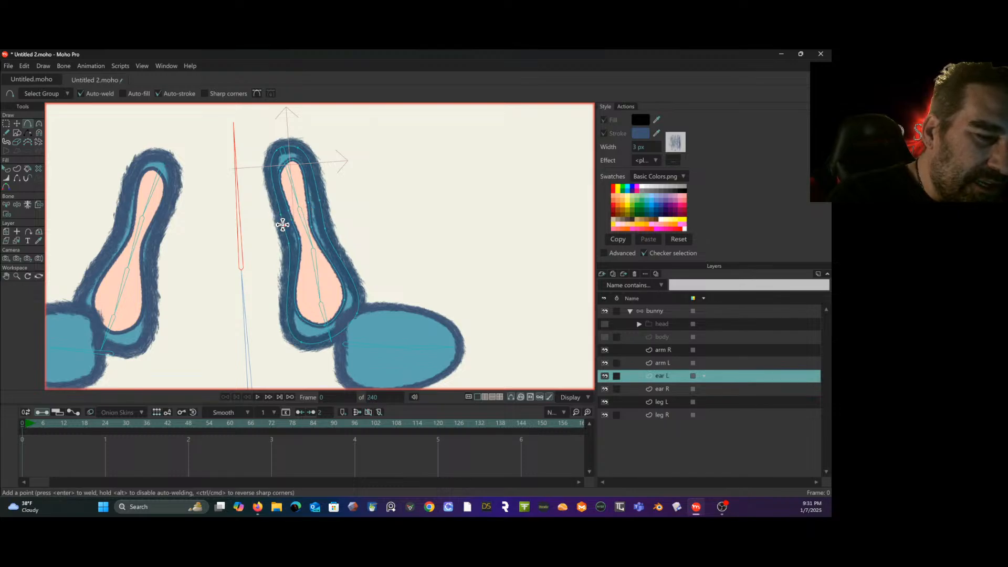
{"action": "left_click", "coordinate": [283, 226]}
{"action": "left_click", "coordinate": [320, 212]}
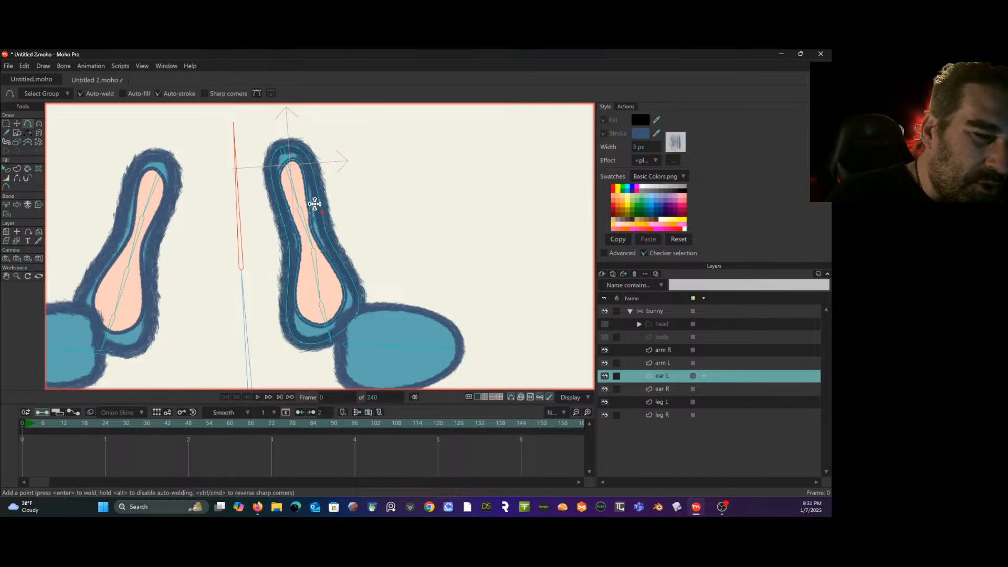
{"action": "left_click", "coordinate": [307, 213]}
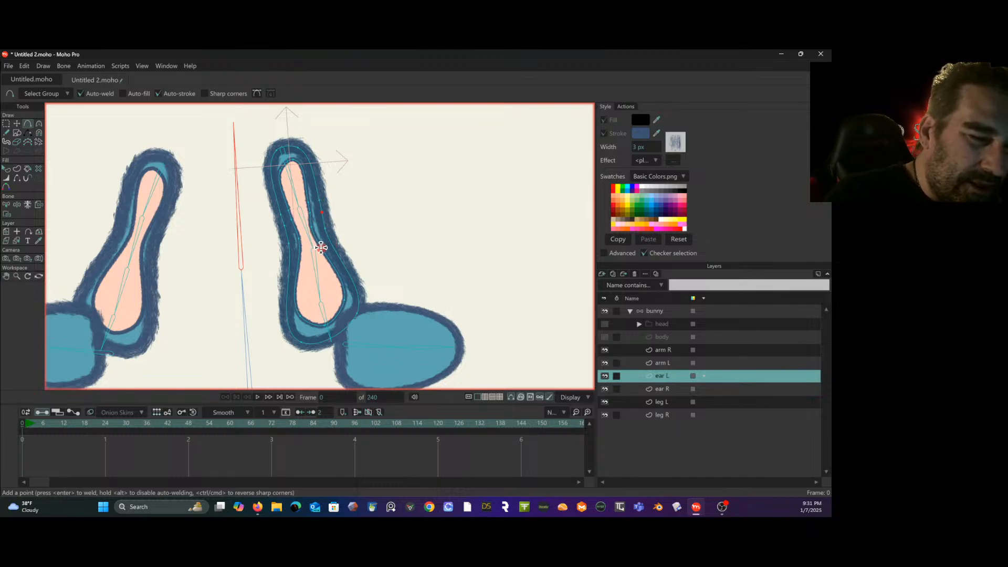
{"action": "left_click", "coordinate": [324, 250]}
{"action": "left_click", "coordinate": [334, 247]}
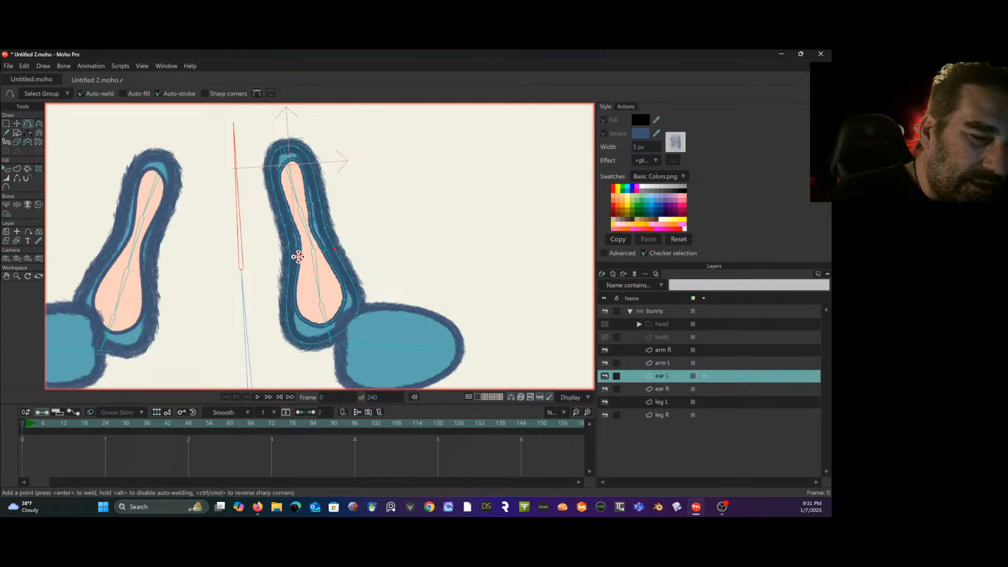
{"action": "left_click", "coordinate": [299, 259]}
{"action": "left_click", "coordinate": [290, 259]}
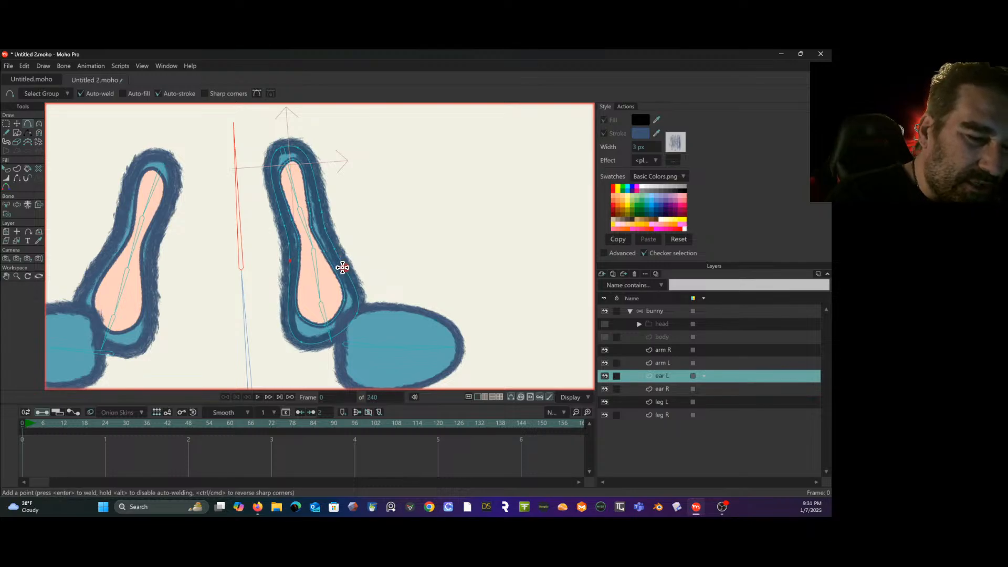
{"action": "left_click", "coordinate": [354, 287]}
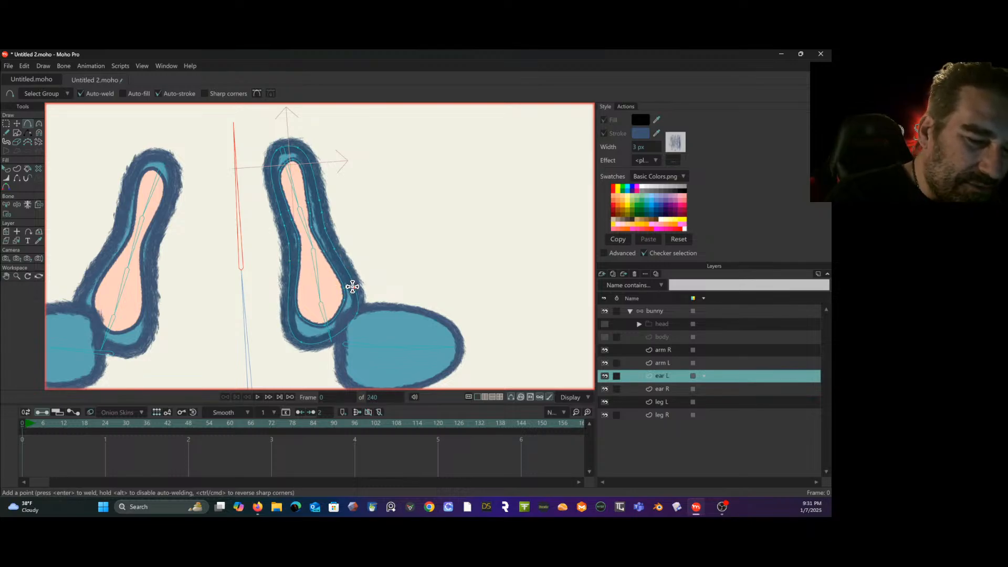
{"action": "left_click", "coordinate": [288, 310]}
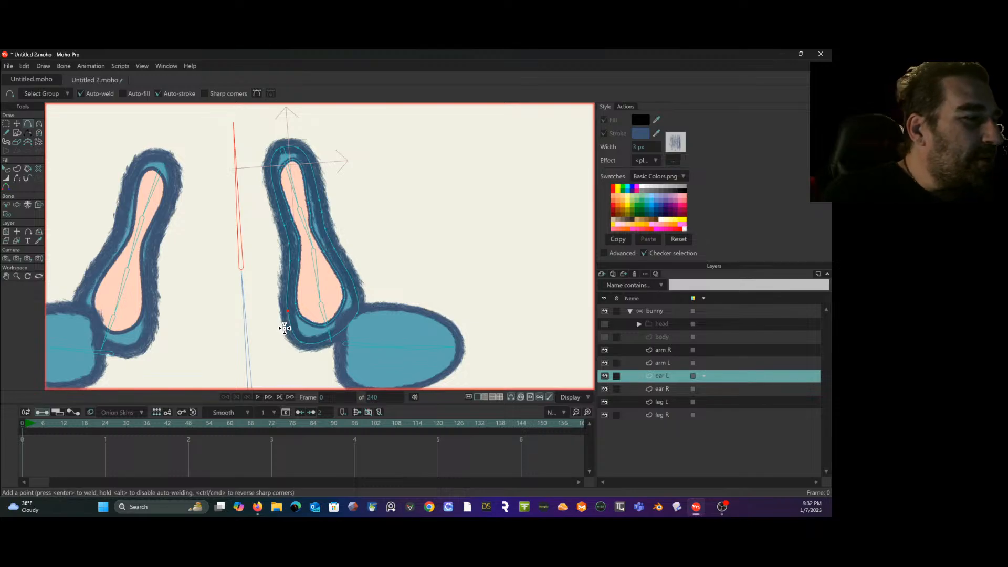
- Delete the ear R layer and select the ear L layer
{"action": "key", "text": "g"}
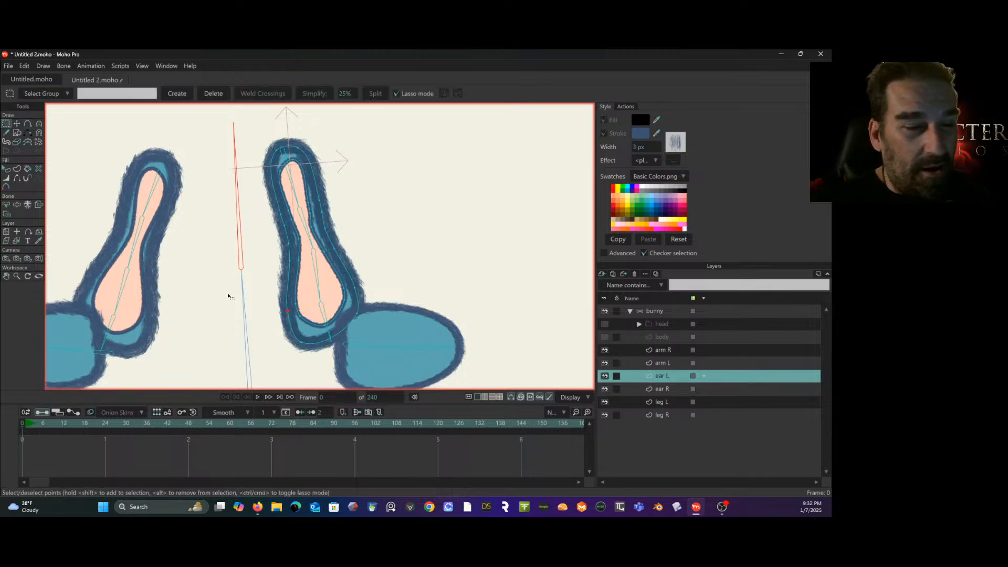
{"action": "left_click_drag", "start_coordinate": [227, 248], "coordinate": [307, 237]}
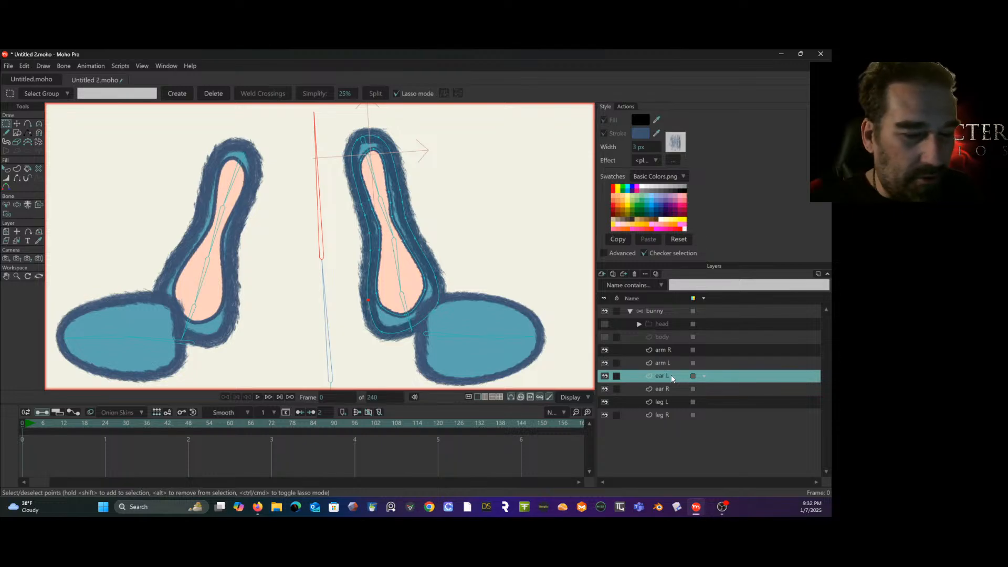
{"action": "left_click", "coordinate": [675, 389]}
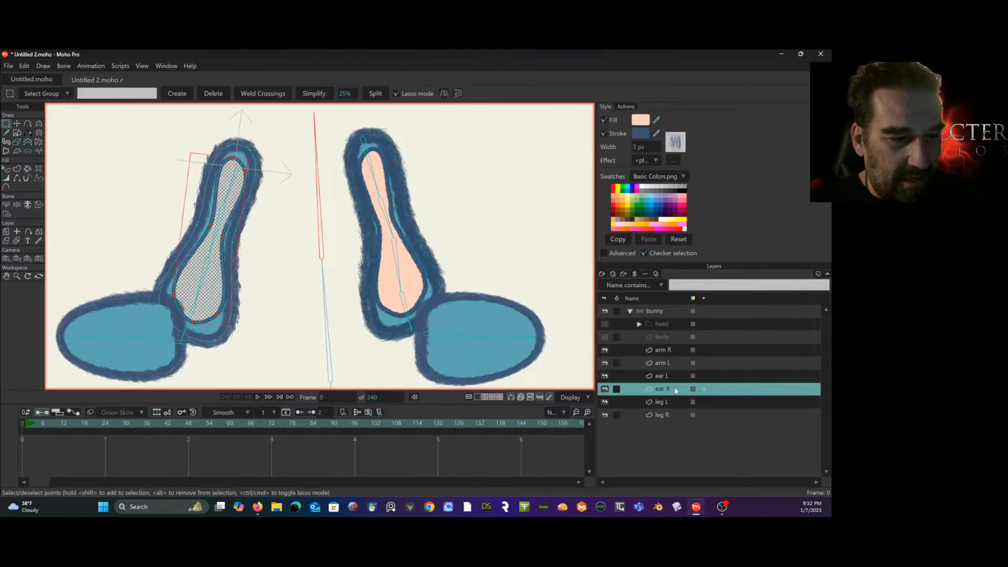
{"action": "right_click", "coordinate": [676, 389]}
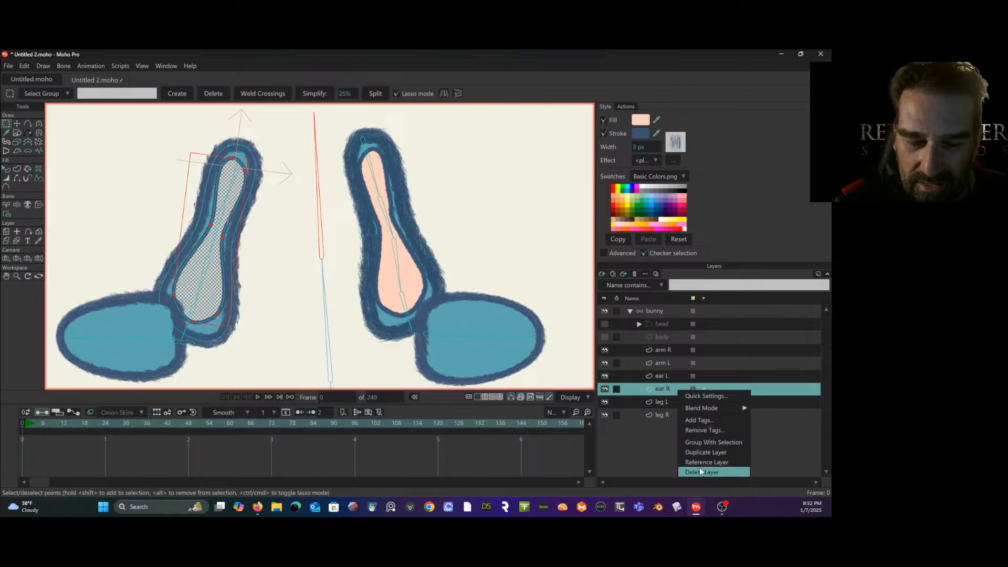
{"action": "left_click", "coordinate": [671, 437]}
{"action": "left_click", "coordinate": [678, 376]}
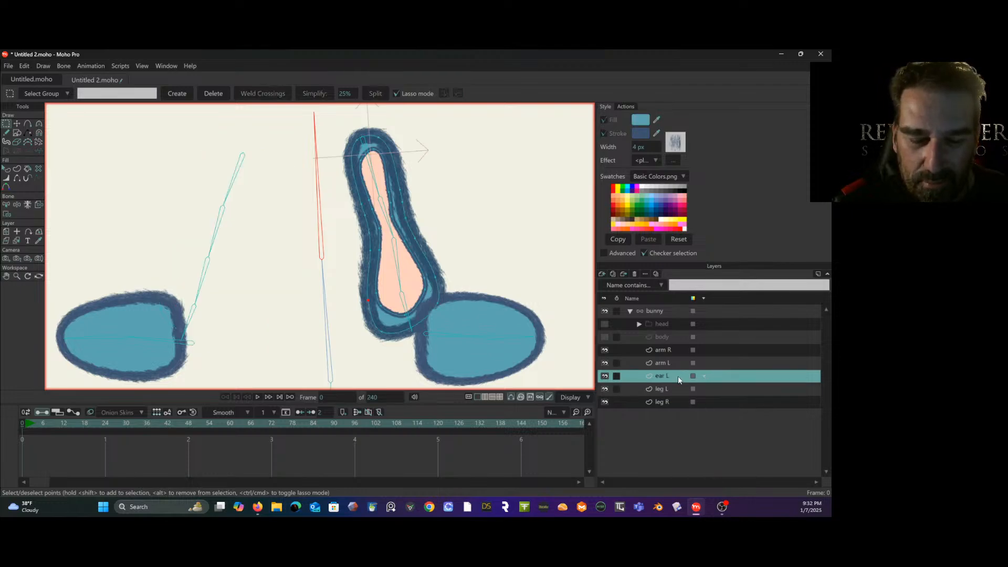
- Duplicate the ear L layer and rename the copy ear R
{"action": "right_click", "coordinate": [678, 375]}
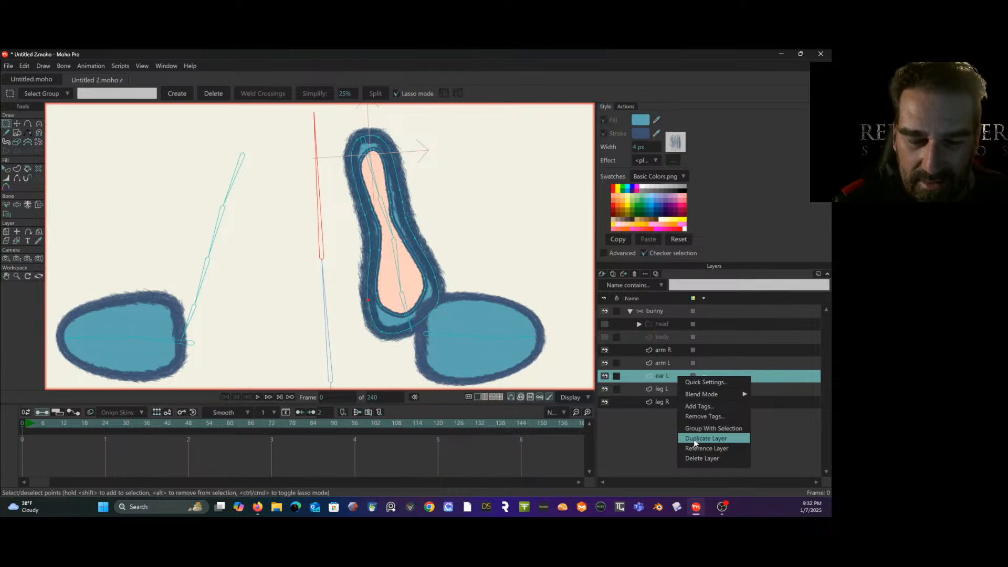
{"action": "left_click", "coordinate": [694, 438]}
{"action": "double_click", "coordinate": [672, 374]}
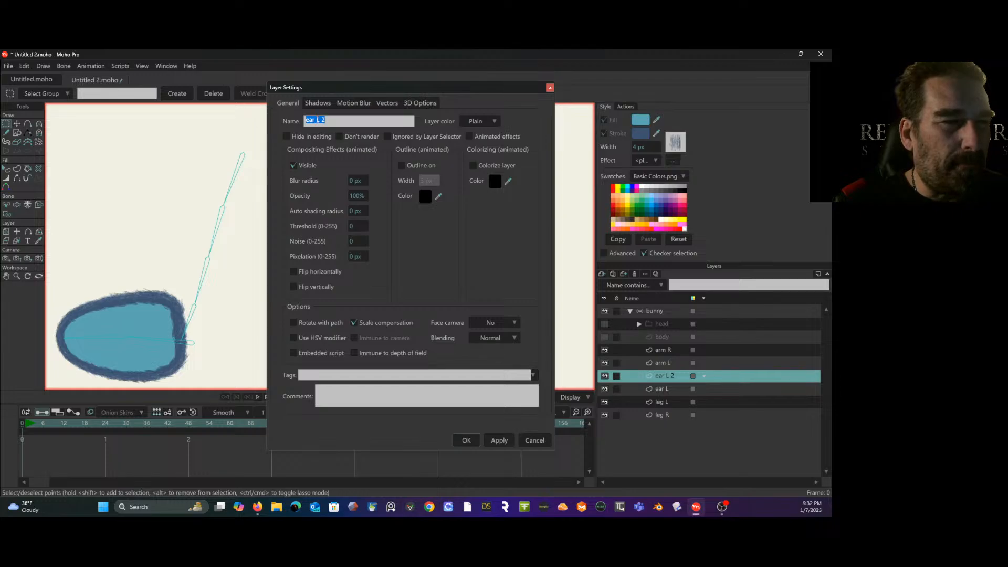
{"action": "left_click_drag", "start_coordinate": [317, 119], "coordinate": [411, 118]}
{"action": "type", "text": "R"}
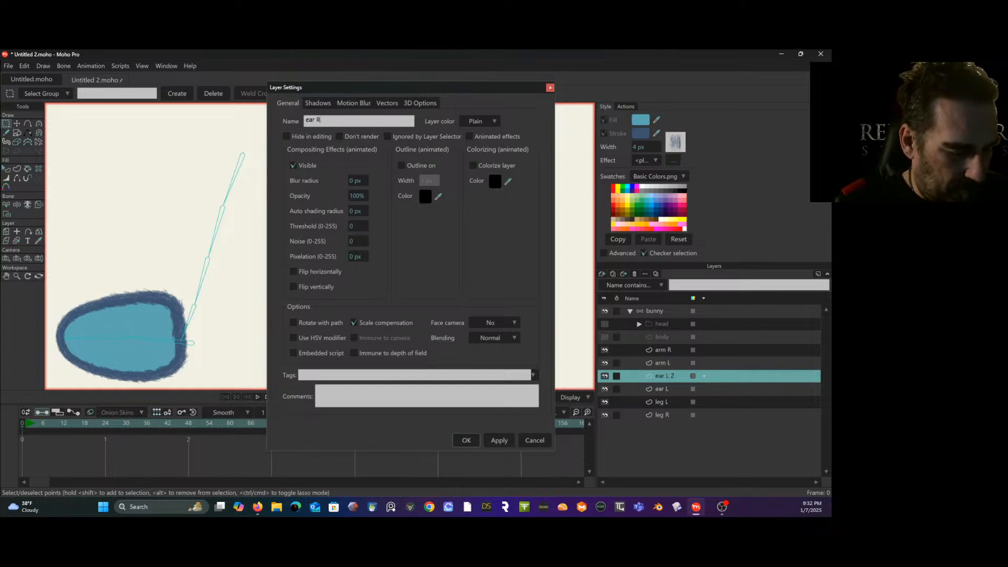
{"action": "left_click", "coordinate": [466, 440]}
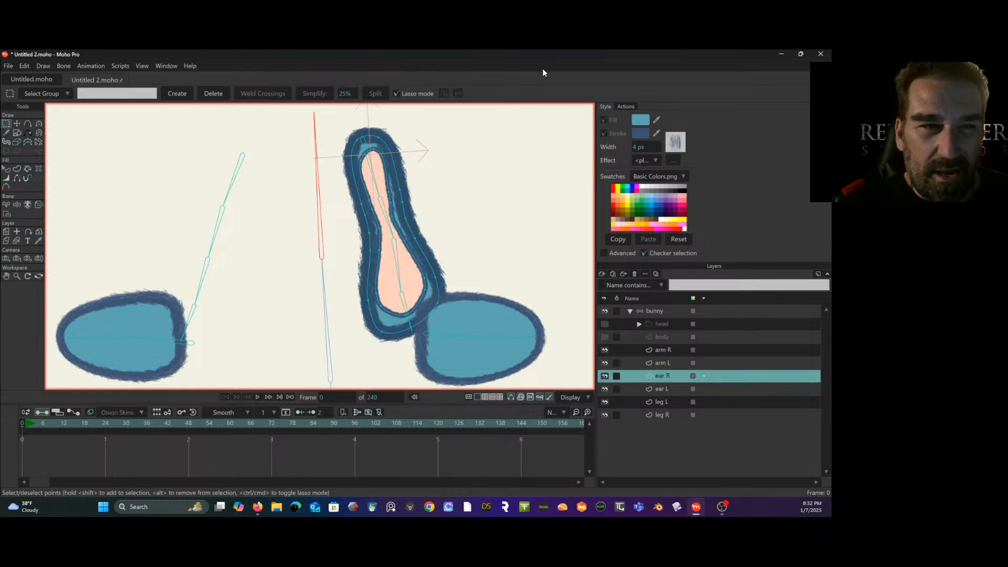
- Flip the ear R layer horizontally and move it over the opposite ear bone chain, to about X -0.20, Y 0.02
{"action": "left_click", "coordinate": [675, 364]}
{"action": "left_click", "coordinate": [675, 377]}
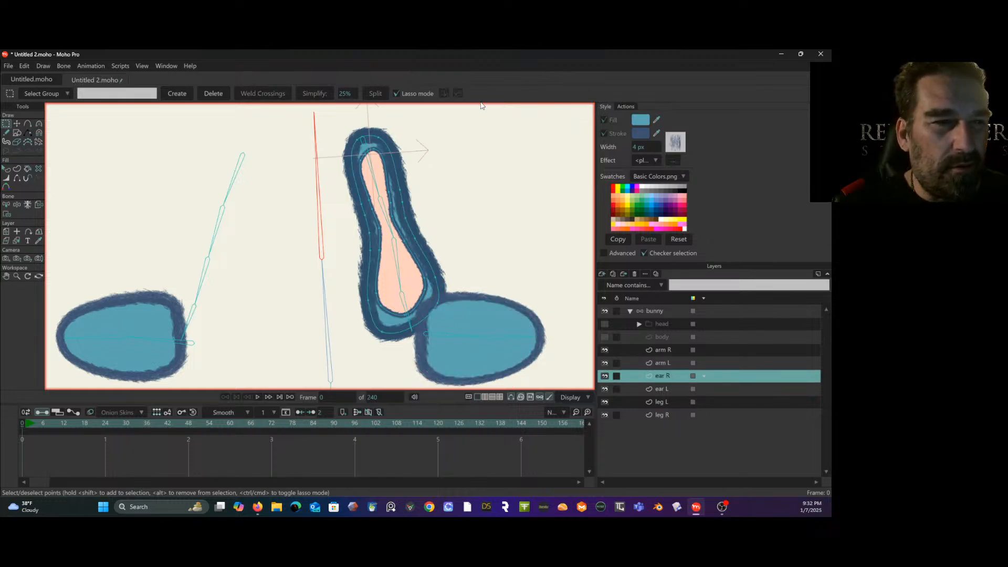
{"action": "left_click", "coordinate": [6, 232]}
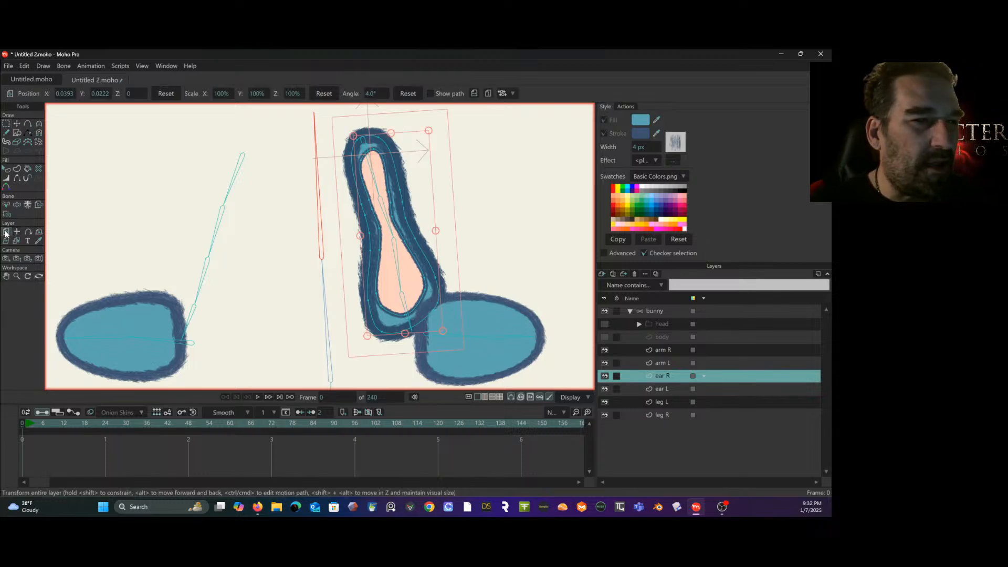
{"action": "left_click", "coordinate": [473, 93]}
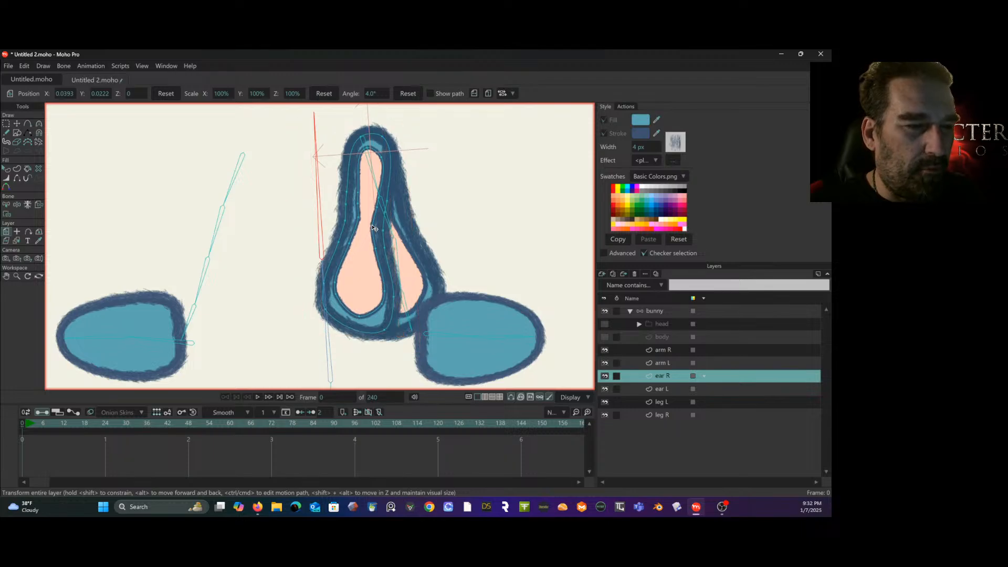
{"action": "left_click_drag", "start_coordinate": [372, 227], "coordinate": [240, 237]}
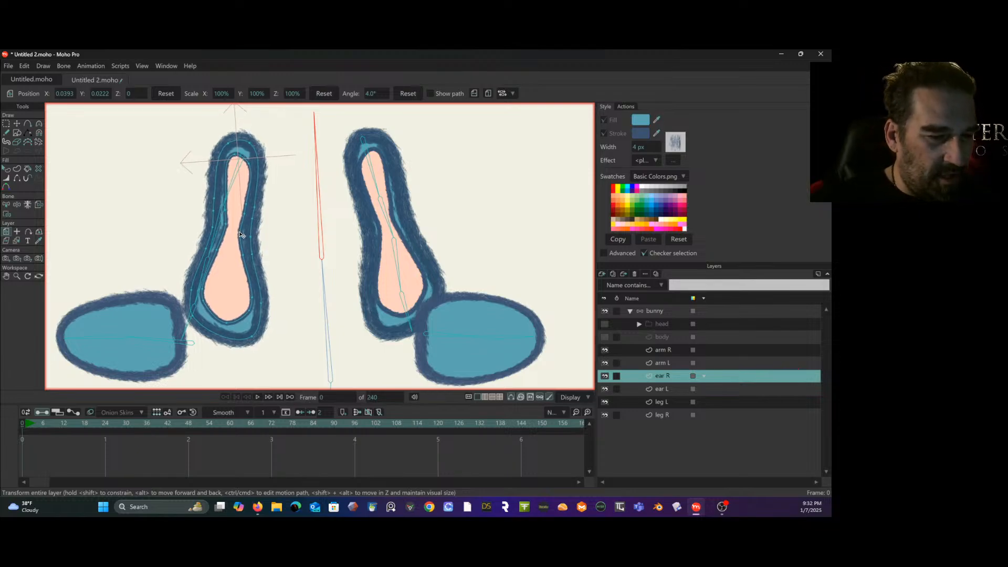
{"action": "left_click_drag", "start_coordinate": [240, 235], "coordinate": [231, 234]}
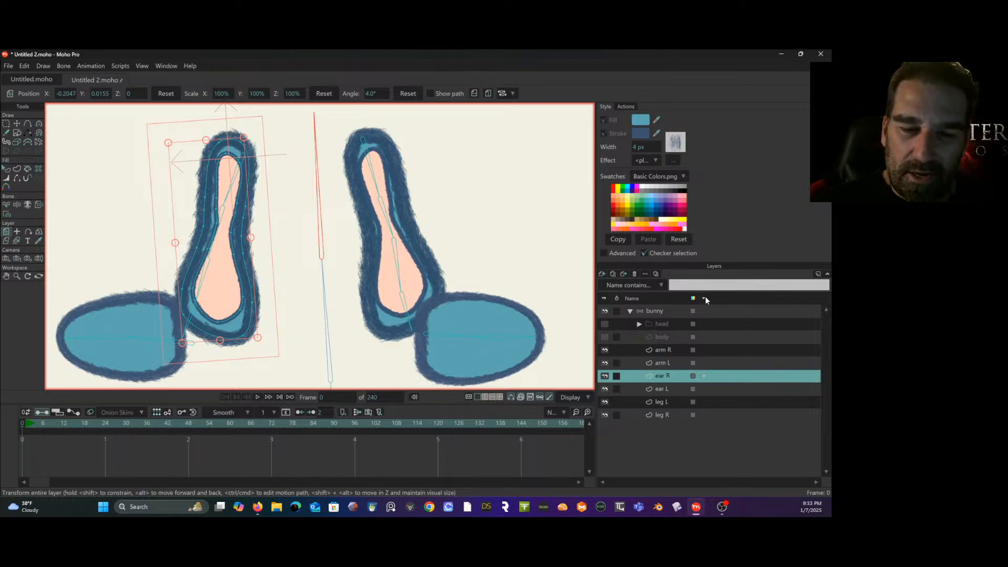
- On the bunny bone layer, reposition the ear R bones so the chain runs along the middle of the ear from tip to base
{"action": "left_click", "coordinate": [675, 312]}
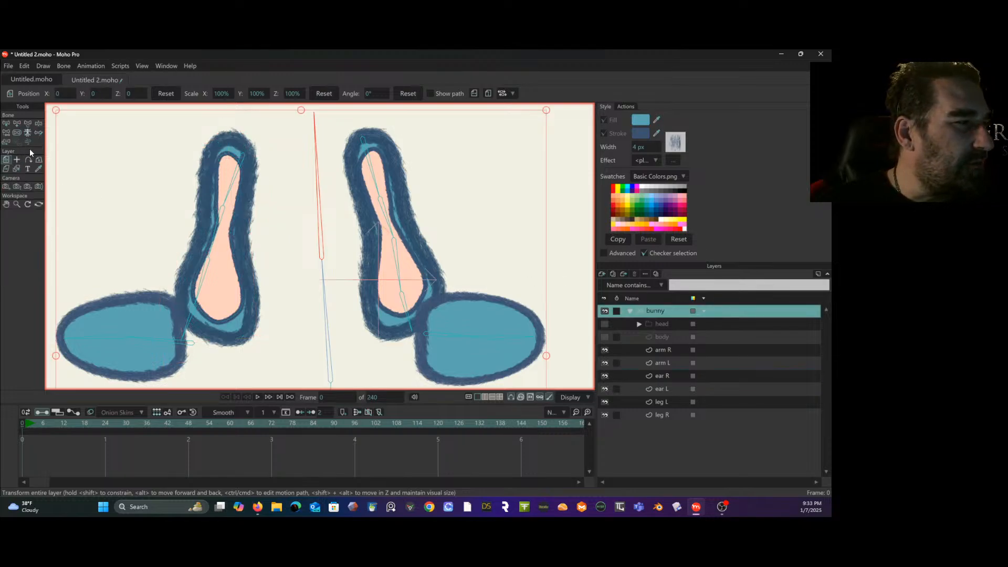
{"action": "left_click", "coordinate": [28, 123]}
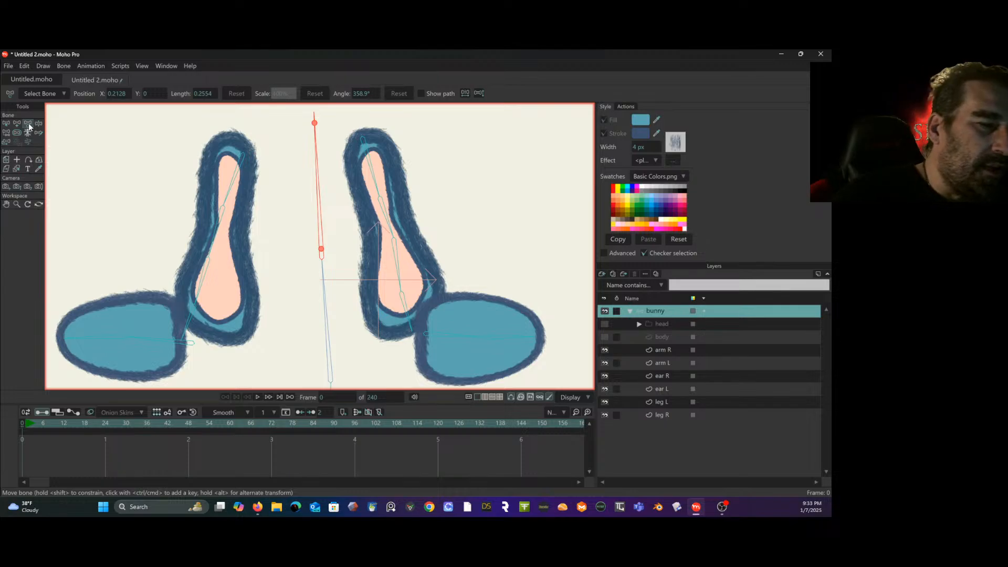
{"action": "mouse_move", "coordinate": [225, 201]}
{"action": "left_mouse_down"}
{"action": "mouse_move", "coordinate": [242, 156]}
{"action": "mouse_move", "coordinate": [245, 170]}
{"action": "mouse_move", "coordinate": [235, 145]}
{"action": "left_mouse_up"}
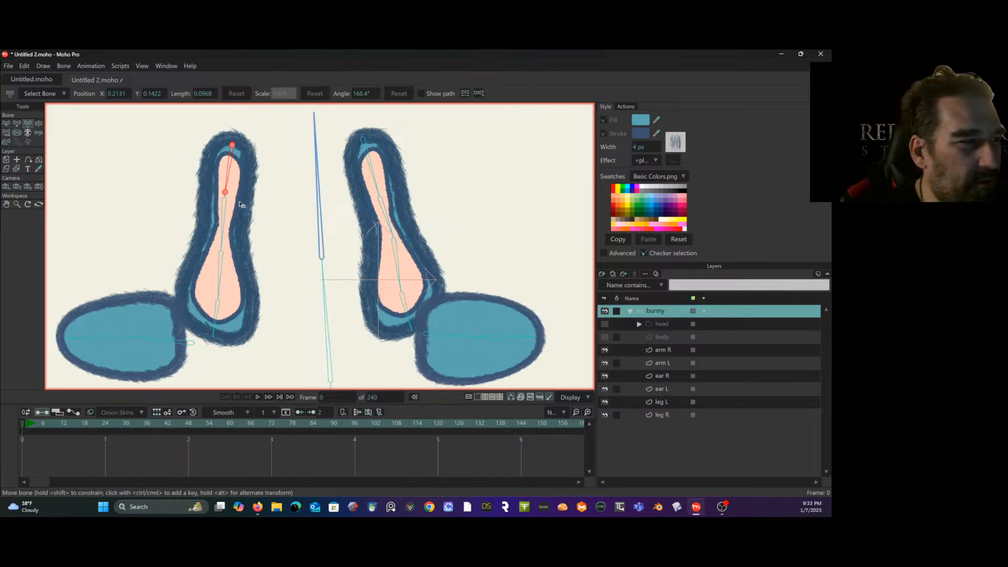
- Bind the upper points of the ear R layer's inner and outer outlines to the ear's tip bone
{"action": "left_click", "coordinate": [6, 124]}
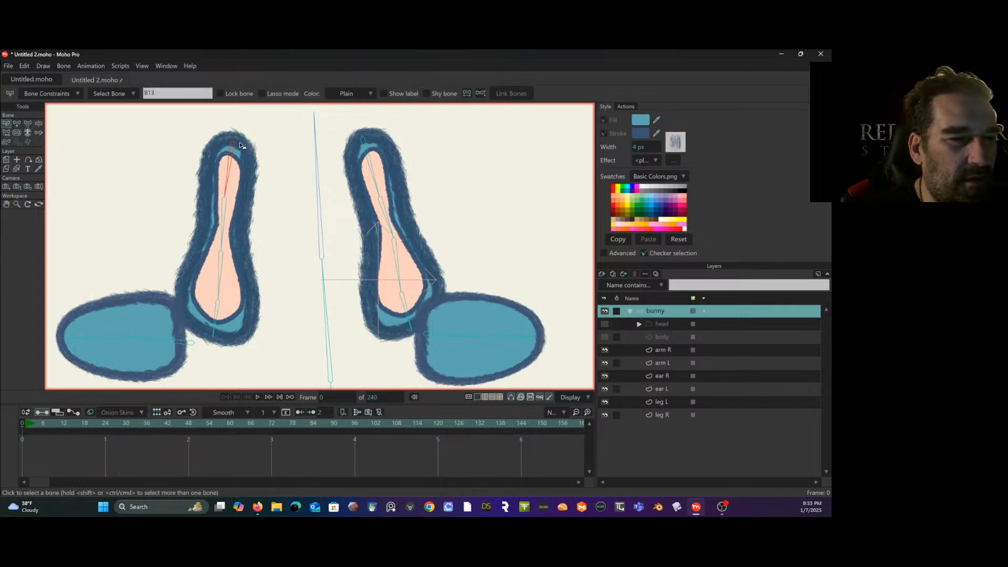
{"action": "left_click", "coordinate": [667, 378]}
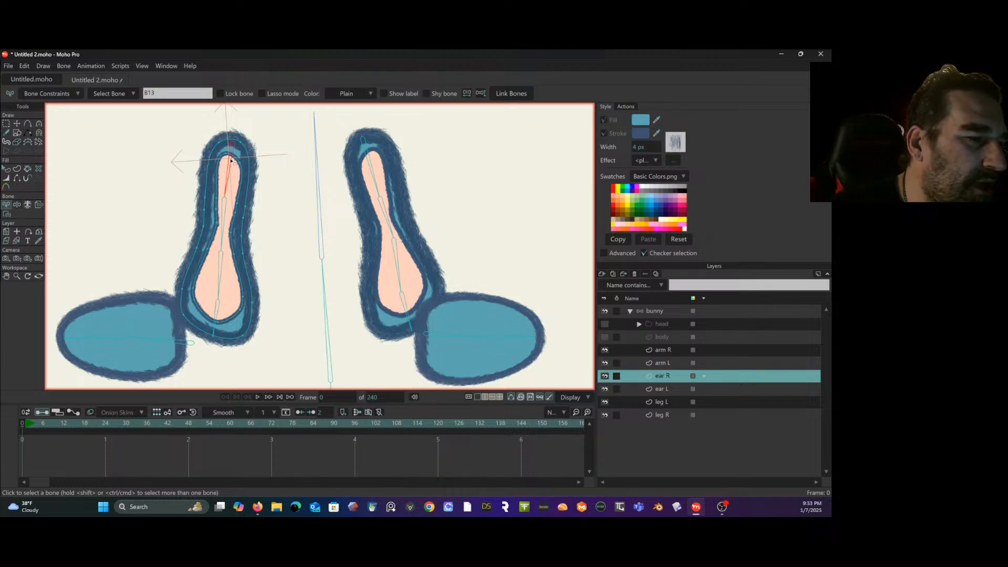
{"action": "left_click", "coordinate": [7, 213]}
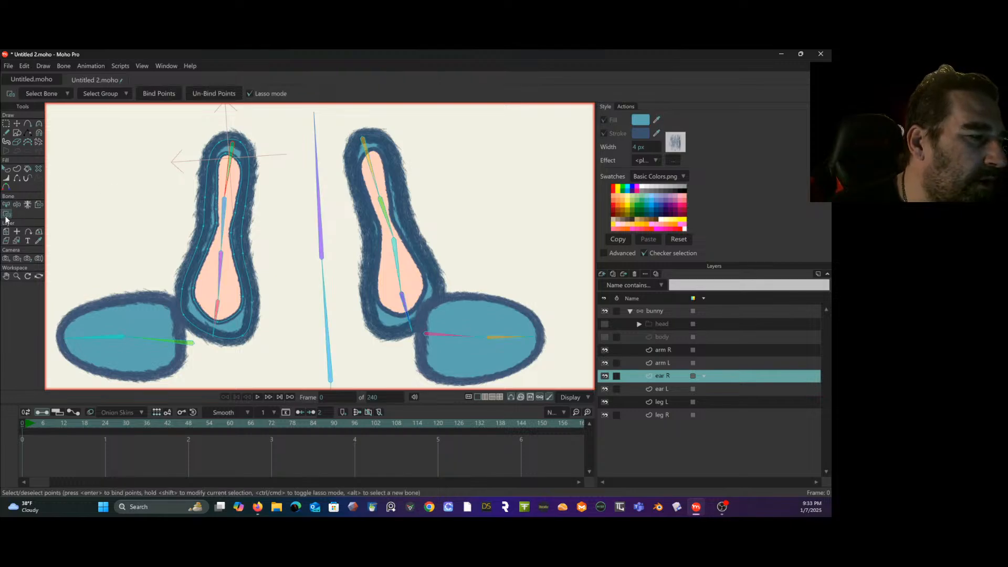
{"action": "mouse_move", "coordinate": [243, 125]}
{"action": "left_mouse_down"}
{"action": "mouse_move", "coordinate": [198, 138]}
{"action": "mouse_move", "coordinate": [177, 166]}
{"action": "mouse_move", "coordinate": [187, 201]}
{"action": "left_mouse_up"}
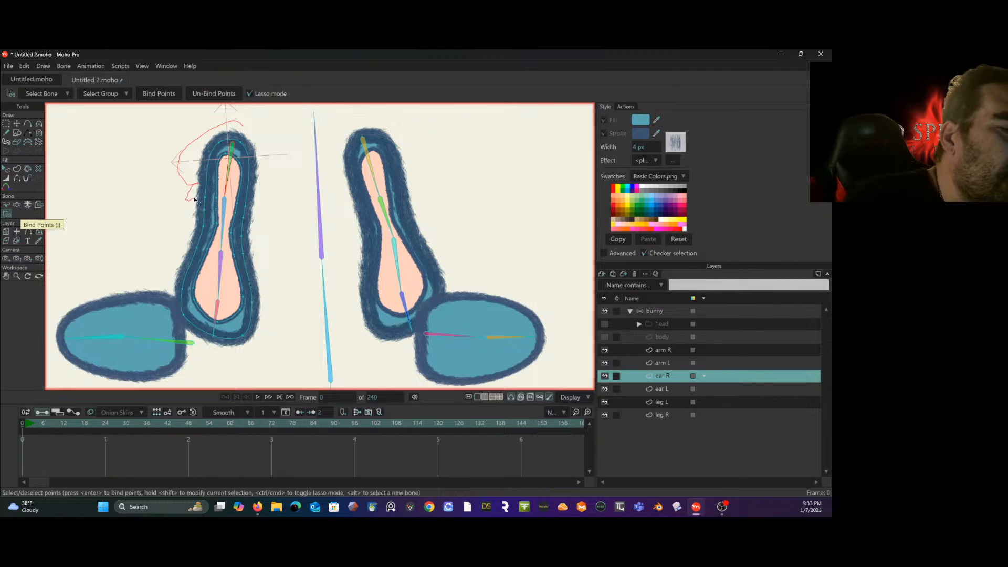
{"action": "mouse_move", "coordinate": [259, 212]}
{"action": "left_mouse_down"}
{"action": "mouse_move", "coordinate": [275, 192]}
{"action": "mouse_move", "coordinate": [277, 152]}
{"action": "mouse_move", "coordinate": [250, 128]}
{"action": "left_mouse_up"}
{"action": "left_click", "coordinate": [153, 93]}
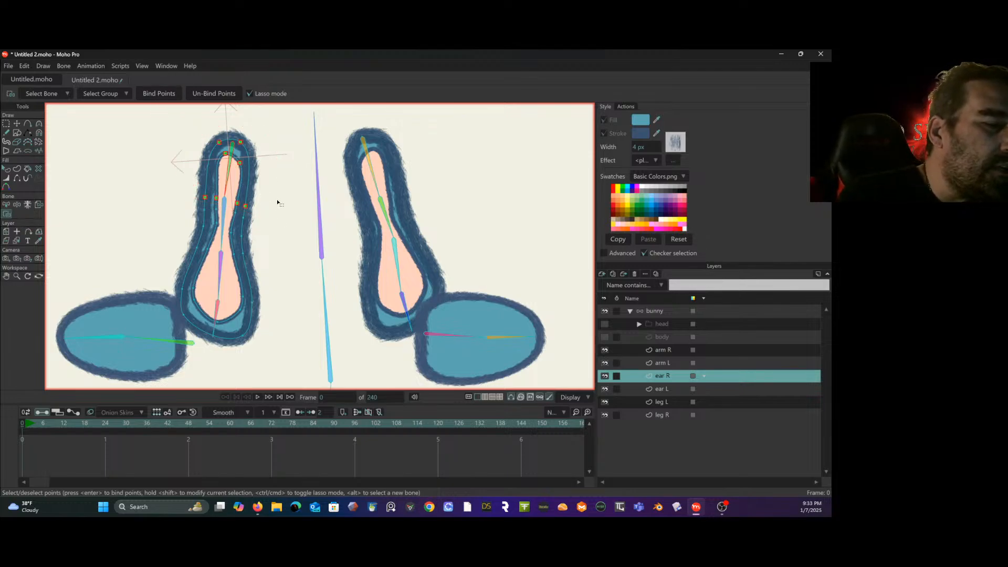
- Bind the ear R outline points around the narrow middle section to the second bone from the tip
{"action": "key", "text": "b"}
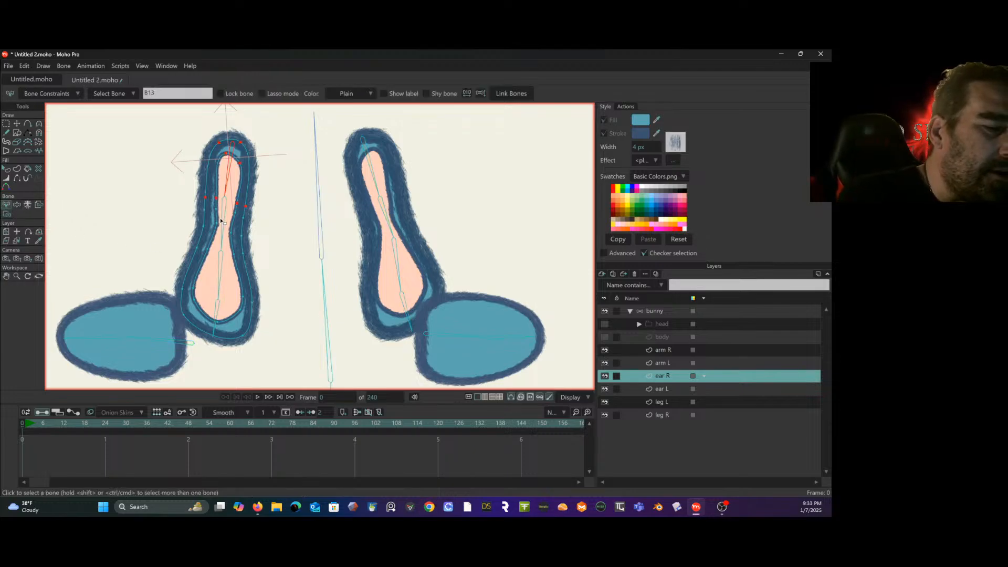
{"action": "left_click", "coordinate": [7, 214]}
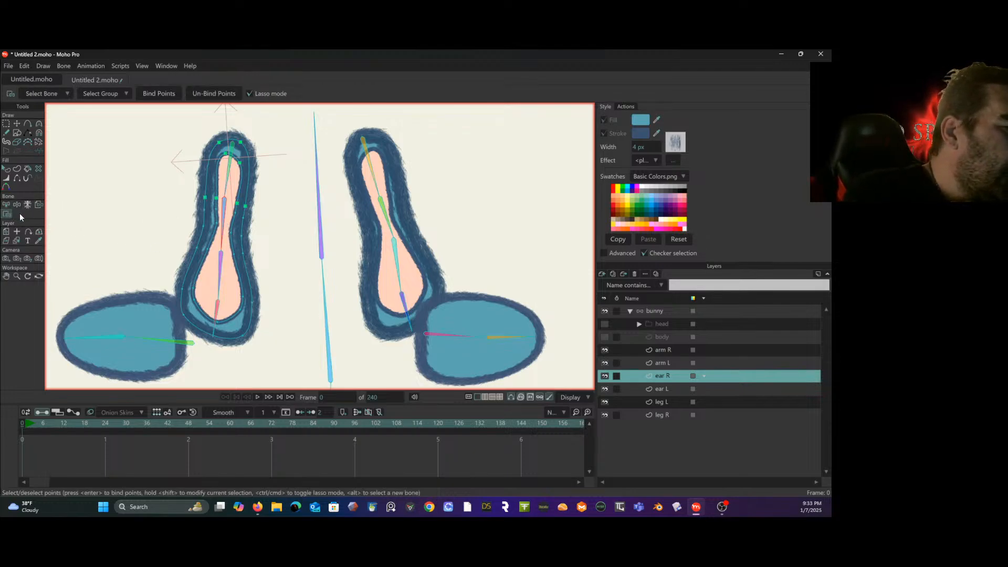
{"action": "mouse_move", "coordinate": [207, 204]}
{"action": "left_mouse_down"}
{"action": "mouse_move", "coordinate": [166, 232]}
{"action": "mouse_move", "coordinate": [176, 249]}
{"action": "mouse_move", "coordinate": [190, 258]}
{"action": "mouse_move", "coordinate": [266, 252]}
{"action": "left_mouse_up"}
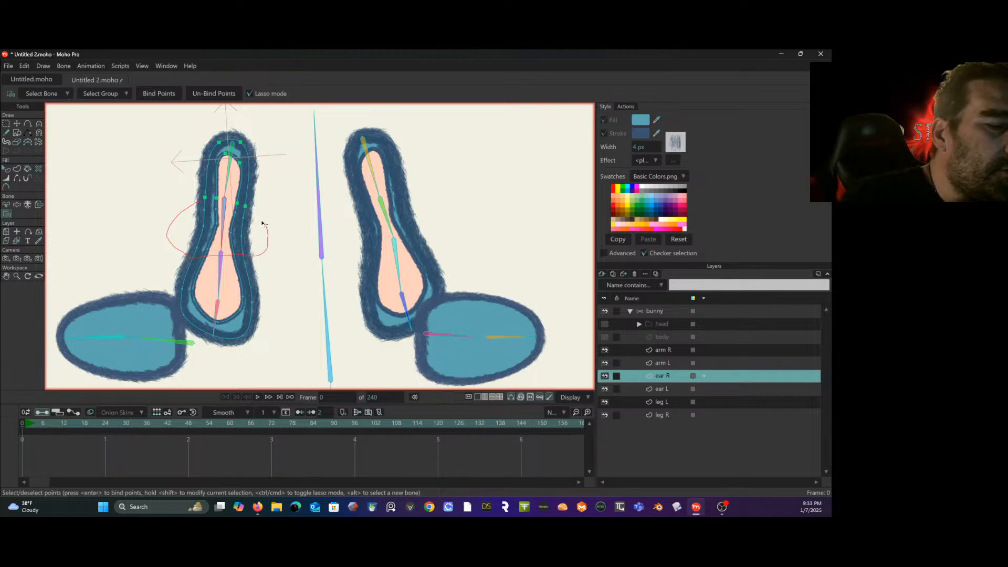
{"action": "left_click_drag", "start_coordinate": [246, 212], "coordinate": [212, 204]}
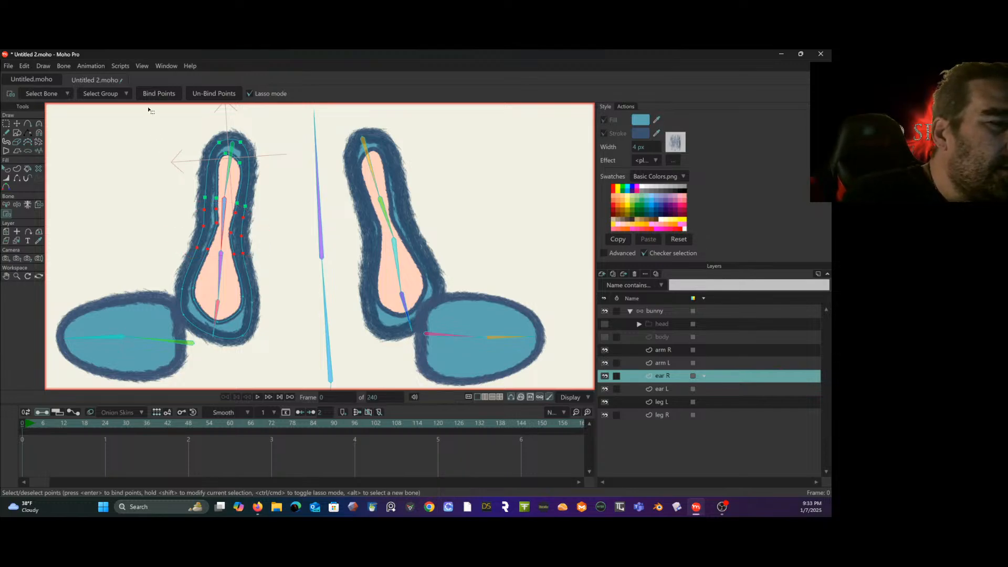
{"action": "left_click", "coordinate": [156, 95]}
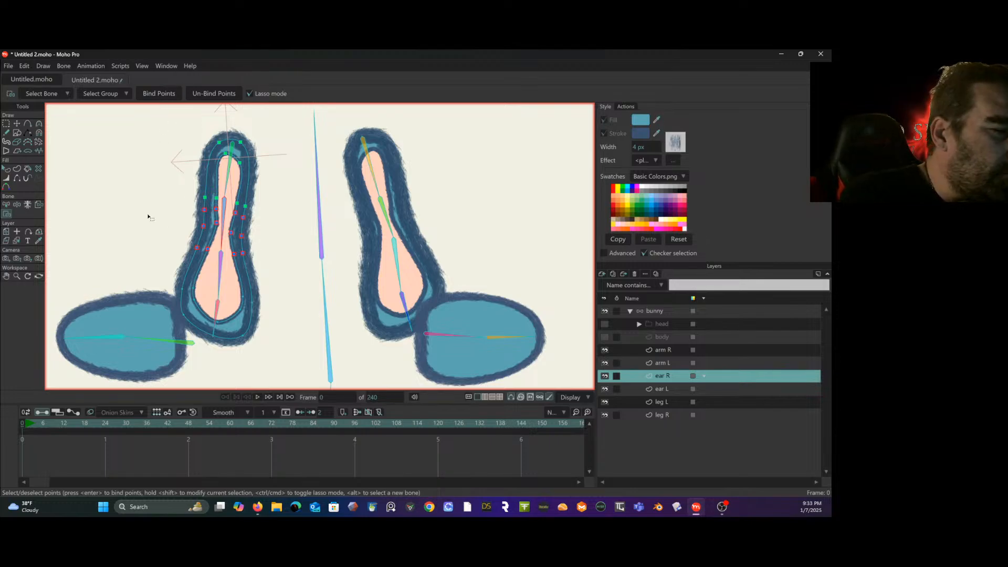
- Bind the ear R outline points on both sides of the wide lower section to the third bone from the tip
{"action": "left_click", "coordinate": [6, 204]}
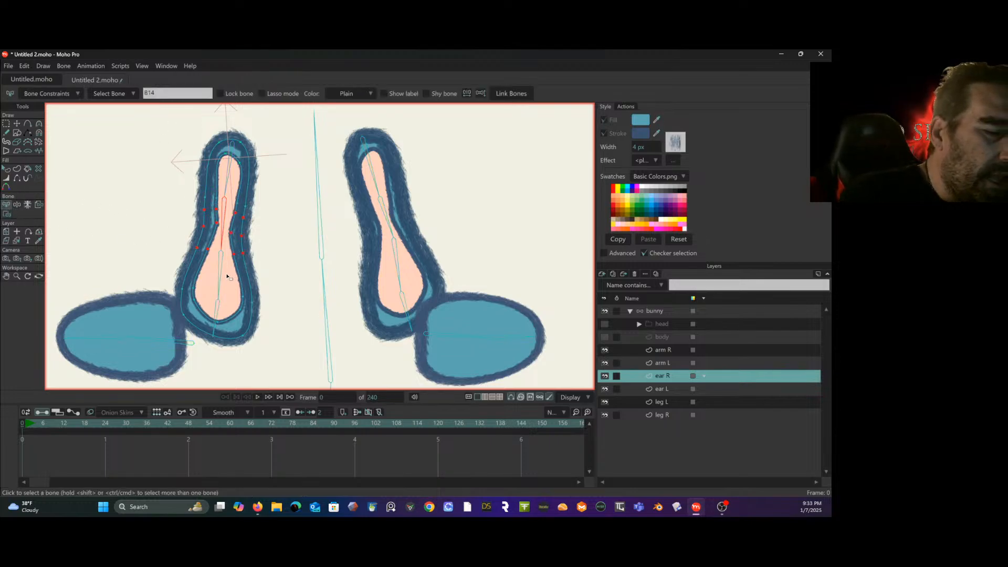
{"action": "left_click", "coordinate": [222, 274]}
{"action": "left_click", "coordinate": [6, 213]}
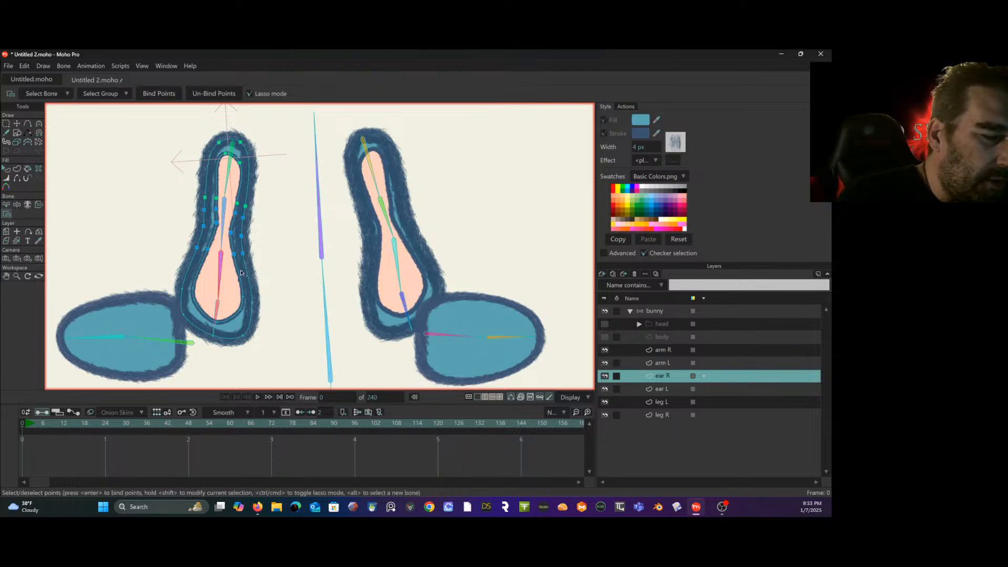
{"action": "mouse_move", "coordinate": [230, 273]}
{"action": "left_mouse_down"}
{"action": "mouse_move", "coordinate": [174, 283]}
{"action": "mouse_move", "coordinate": [198, 292]}
{"action": "mouse_move", "coordinate": [266, 288]}
{"action": "mouse_move", "coordinate": [271, 264]}
{"action": "left_mouse_up"}
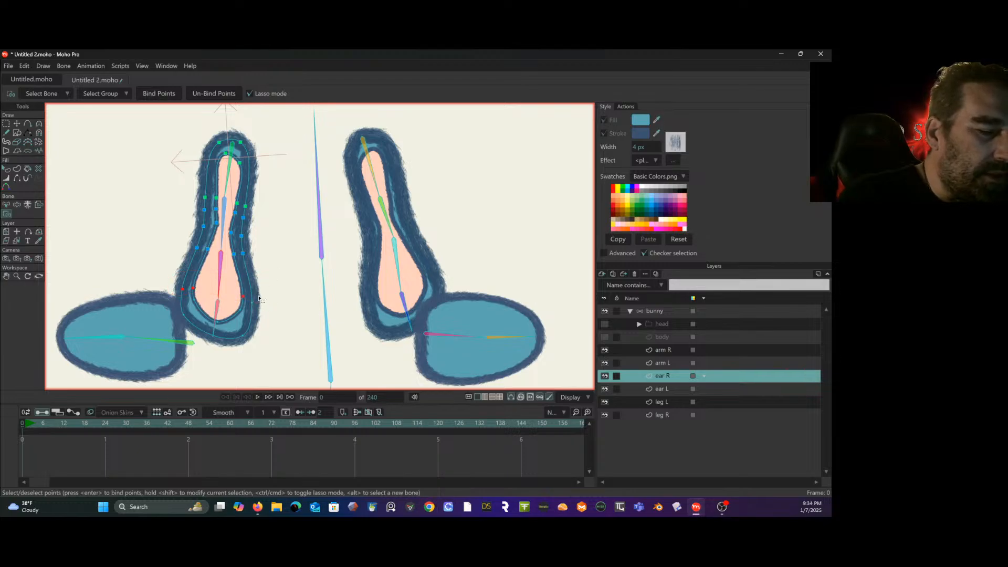
{"action": "mouse_move", "coordinate": [249, 297]}
{"action": "left_mouse_down"}
{"action": "mouse_move", "coordinate": [265, 292]}
{"action": "mouse_move", "coordinate": [245, 288]}
{"action": "left_mouse_up"}
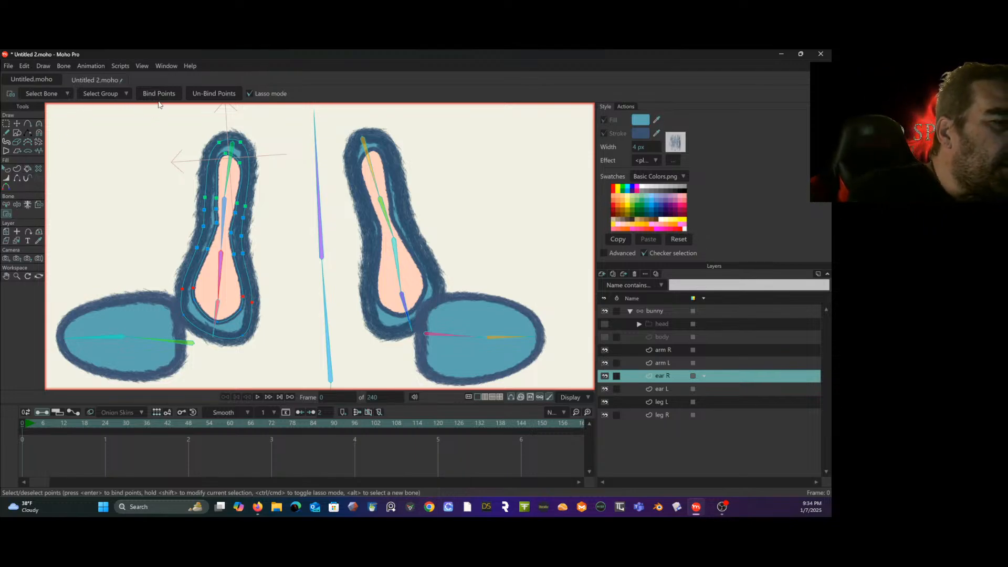
- Bind the remaining points at the base of the ear R outlines to the base bone of the ear chain
{"action": "left_click", "coordinate": [6, 204]}
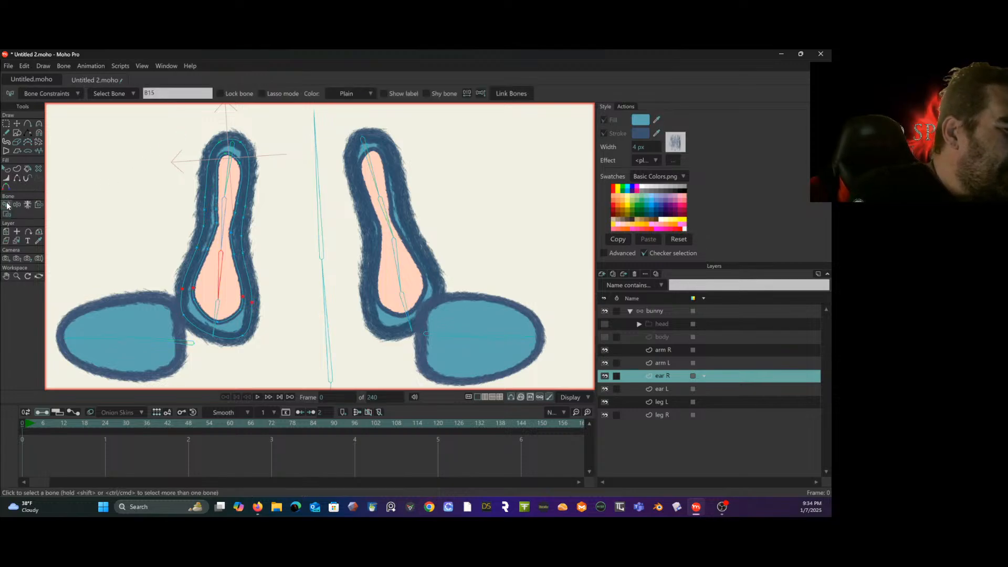
{"action": "left_click", "coordinate": [219, 309]}
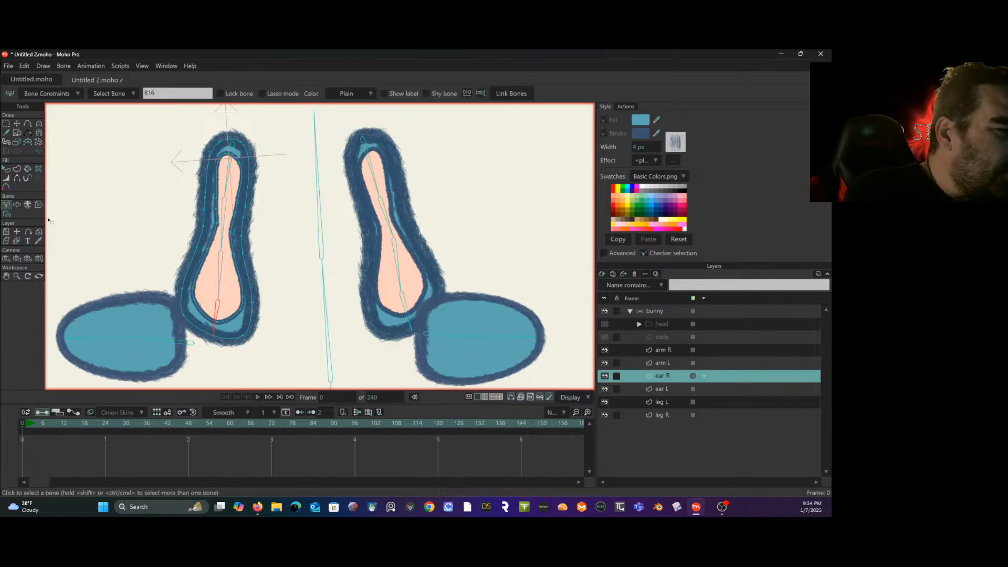
{"action": "left_click", "coordinate": [8, 214]}
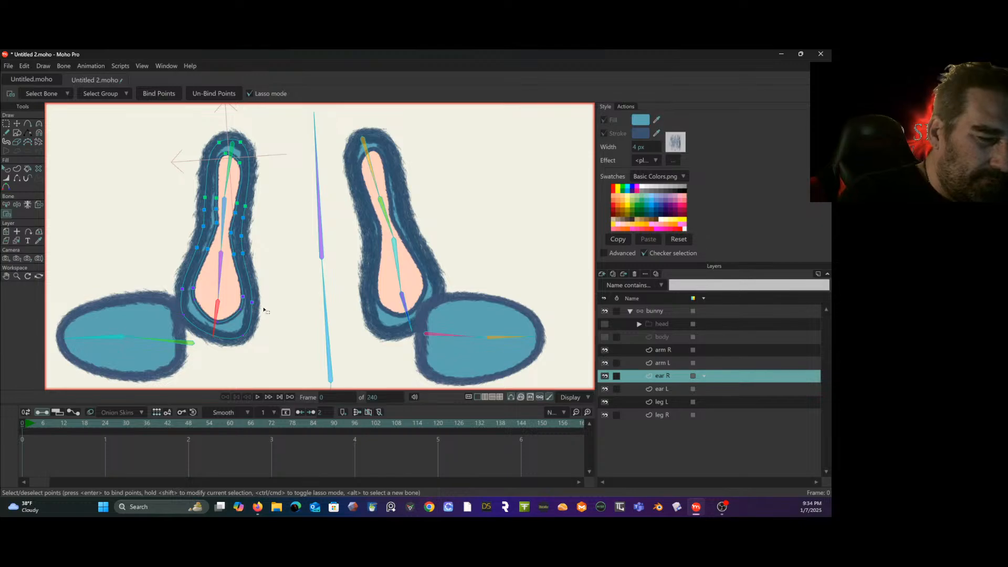
{"action": "mouse_move", "coordinate": [252, 317]}
{"action": "left_mouse_down"}
{"action": "mouse_move", "coordinate": [226, 297]}
{"action": "mouse_move", "coordinate": [191, 296]}
{"action": "mouse_move", "coordinate": [169, 337]}
{"action": "mouse_move", "coordinate": [215, 362]}
{"action": "mouse_move", "coordinate": [274, 361]}
{"action": "mouse_move", "coordinate": [286, 295]}
{"action": "left_mouse_up"}
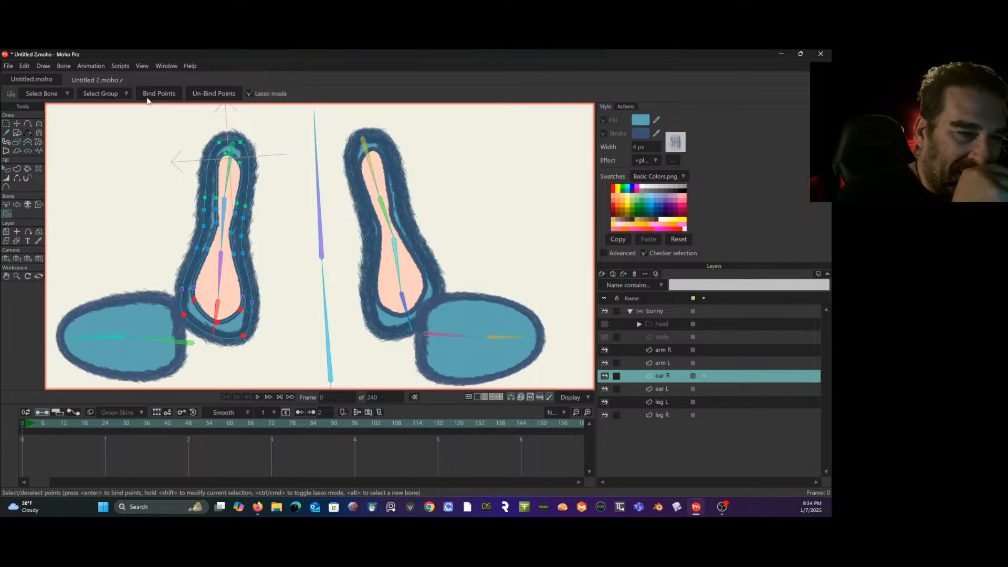
- Bind the upper points of the ear L layer's inner and outer outlines to that ear's tip bone
{"action": "left_click", "coordinate": [6, 123]}
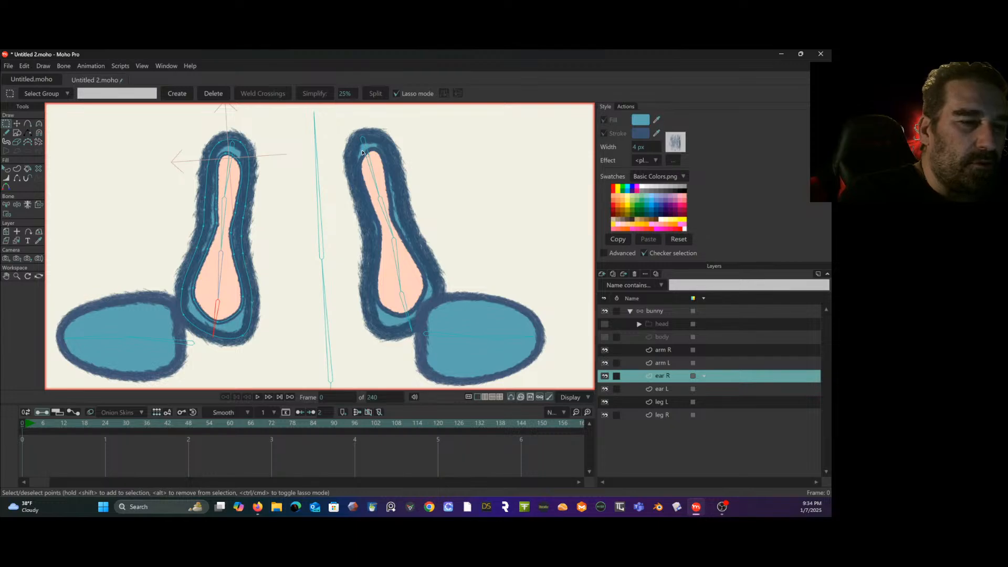
{"action": "left_click", "coordinate": [6, 204]}
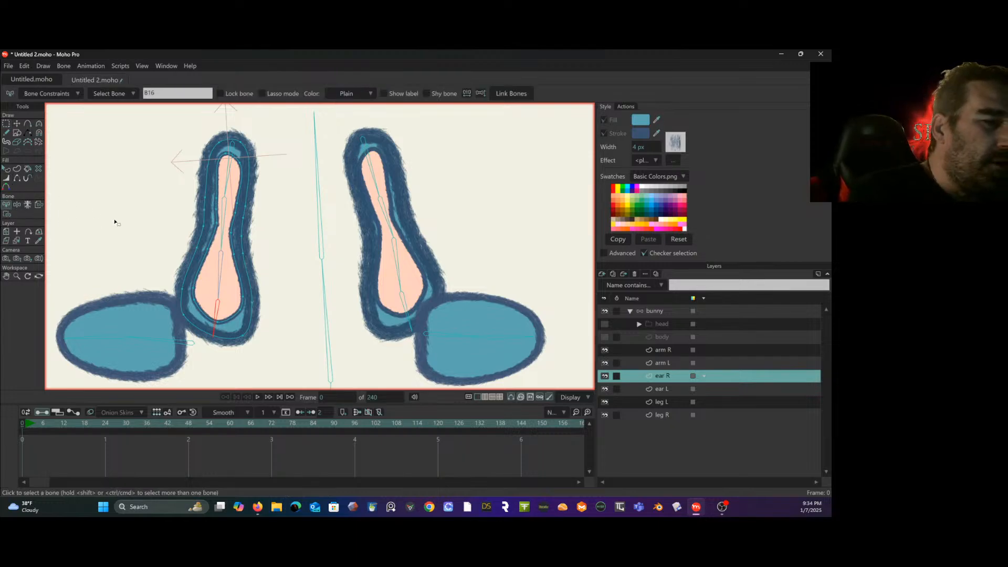
{"action": "left_click", "coordinate": [373, 156]}
{"action": "left_click", "coordinate": [7, 214]}
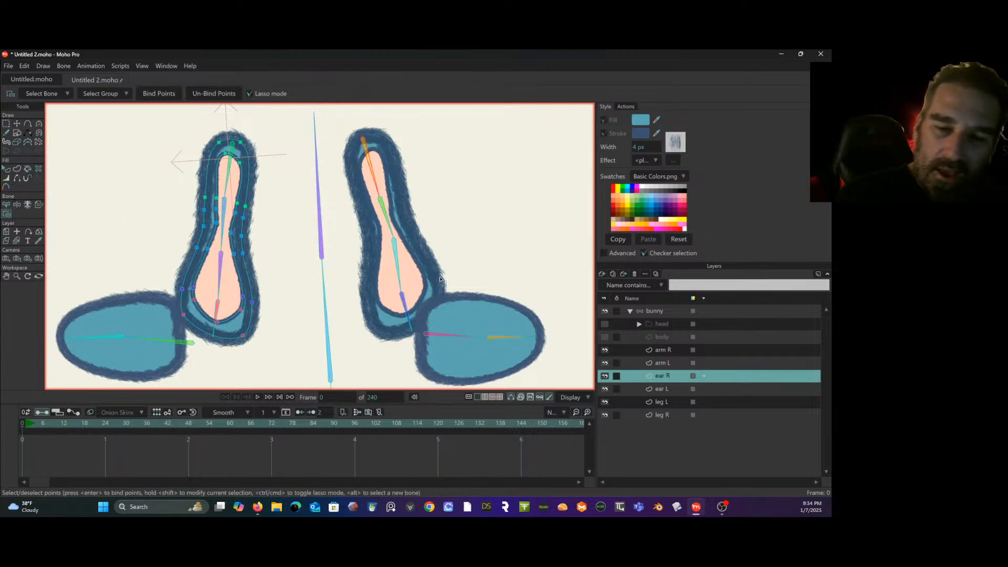
{"action": "left_click", "coordinate": [663, 388]}
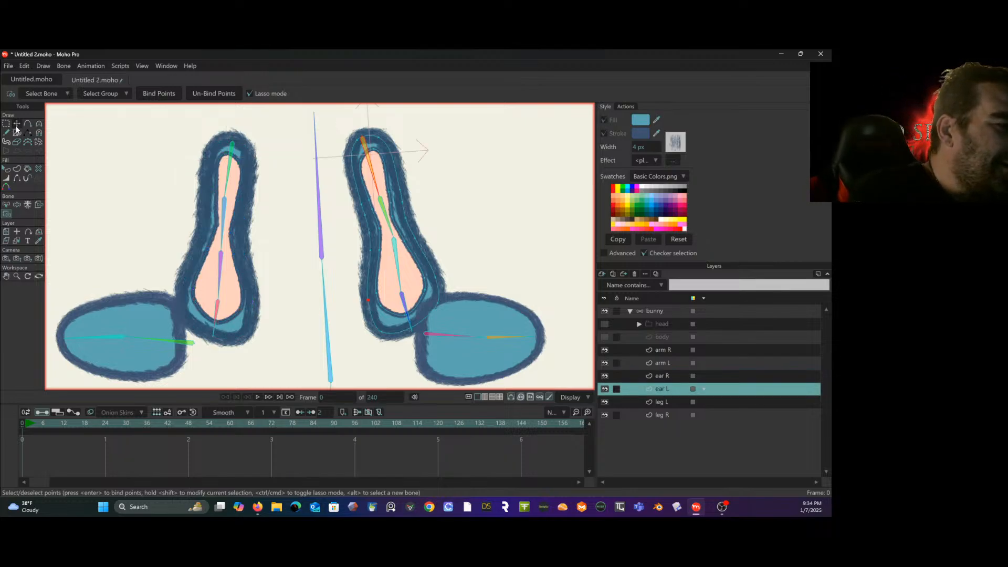
{"action": "left_click", "coordinate": [8, 205]}
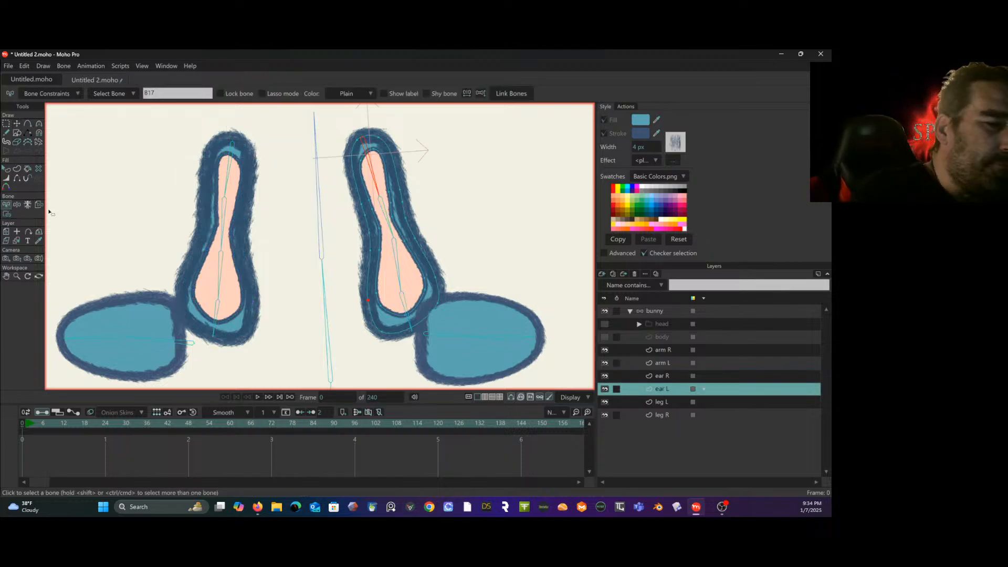
{"action": "left_click", "coordinate": [10, 214]}
{"action": "mouse_move", "coordinate": [397, 116]}
{"action": "left_mouse_down"}
{"action": "mouse_move", "coordinate": [330, 140]}
{"action": "mouse_move", "coordinate": [333, 209]}
{"action": "mouse_move", "coordinate": [410, 191]}
{"action": "mouse_move", "coordinate": [428, 156]}
{"action": "mouse_move", "coordinate": [433, 105]}
{"action": "left_mouse_up"}
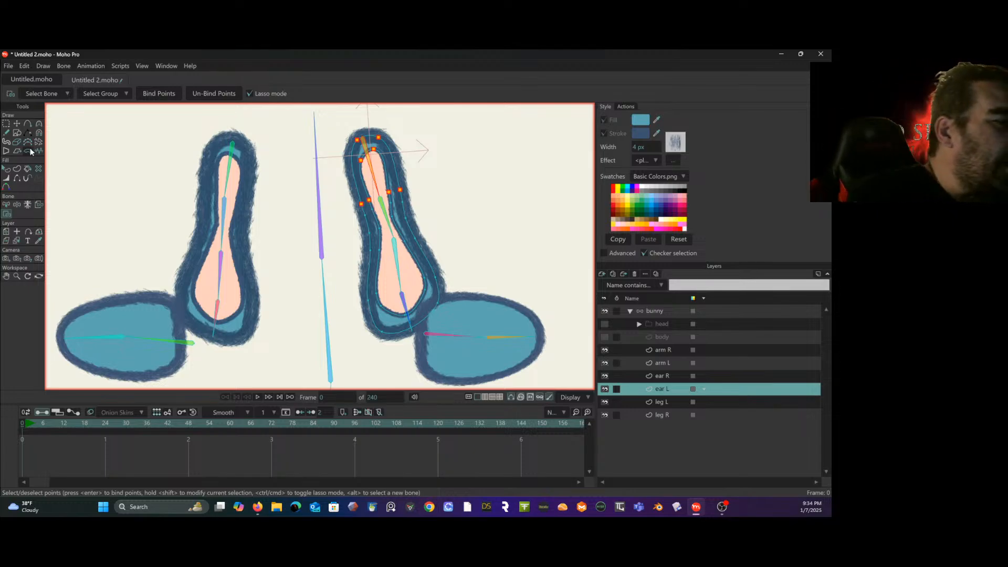
- Bind the ear L outline points around the narrow middle section to the second bone from the tip
{"action": "left_click", "coordinate": [6, 204]}
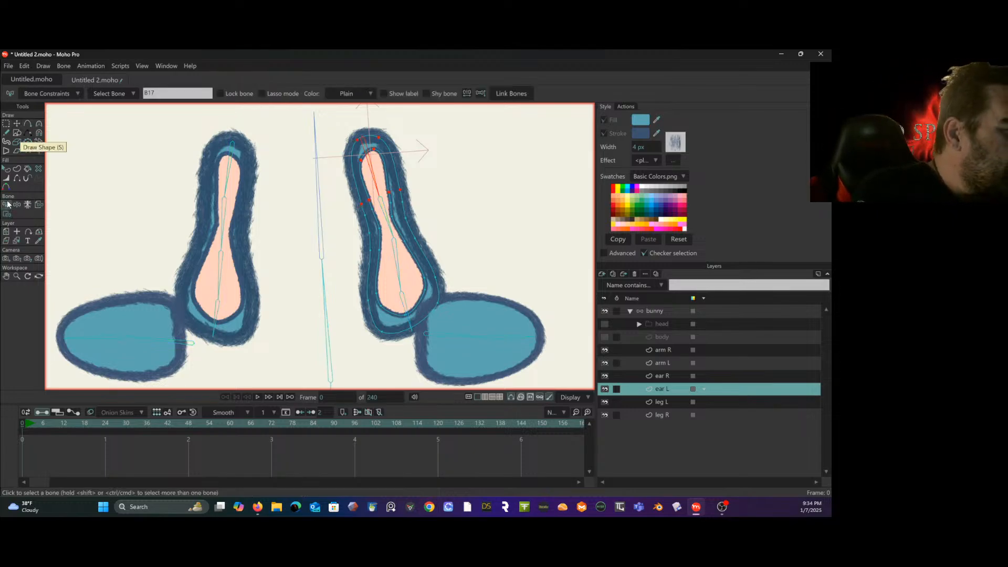
{"action": "left_click", "coordinate": [382, 200]}
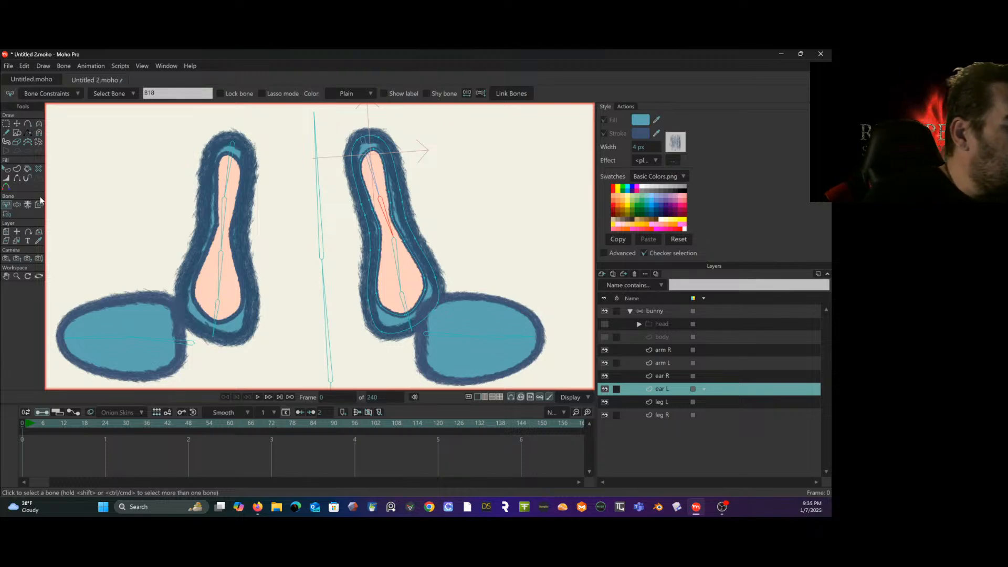
{"action": "left_click", "coordinate": [6, 214]}
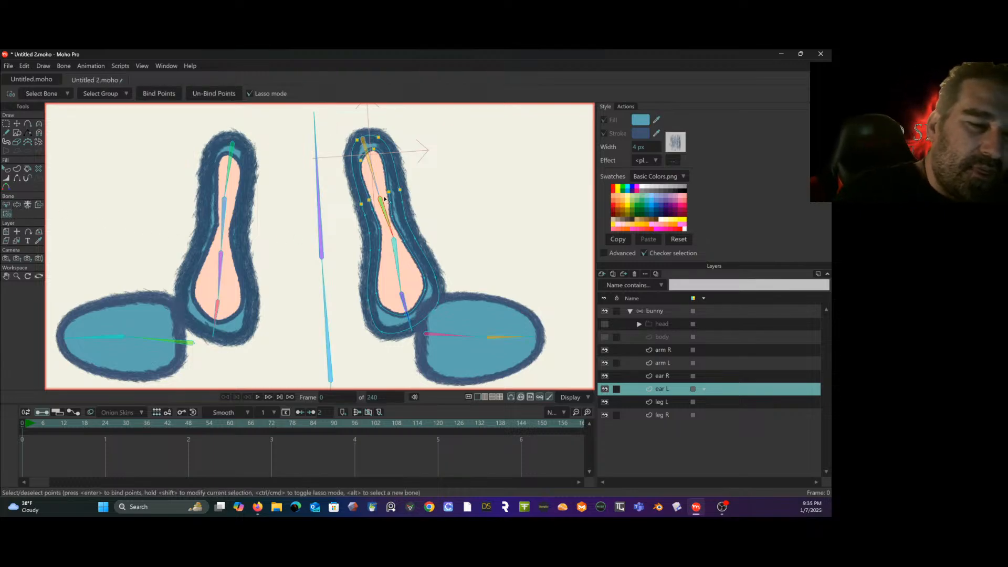
{"action": "left_click_drag", "start_coordinate": [373, 207], "coordinate": [361, 247]}
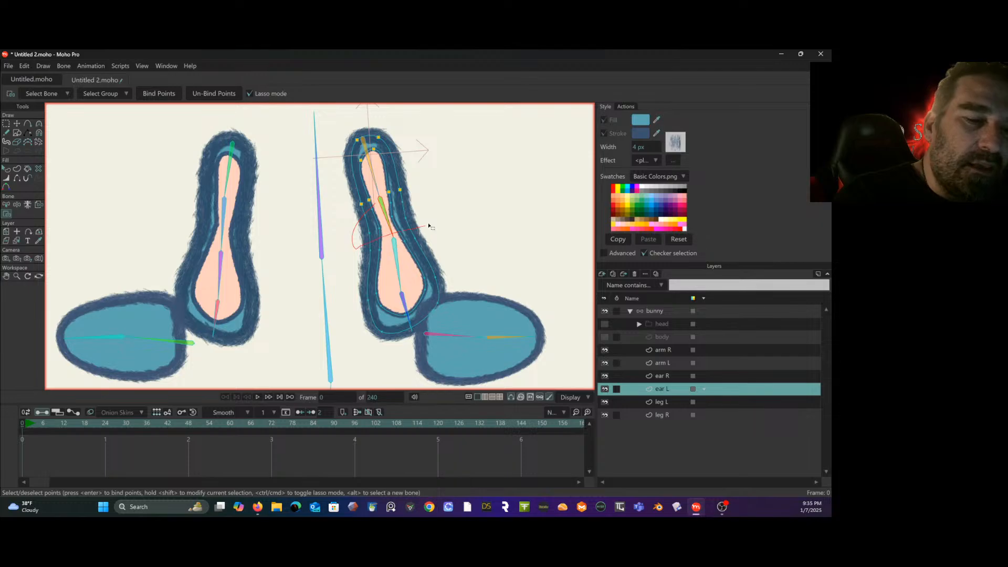
{"action": "mouse_move", "coordinate": [429, 227]}
{"action": "left_mouse_down"}
{"action": "mouse_move", "coordinate": [438, 199]}
{"action": "mouse_move", "coordinate": [418, 190]}
{"action": "left_mouse_up"}
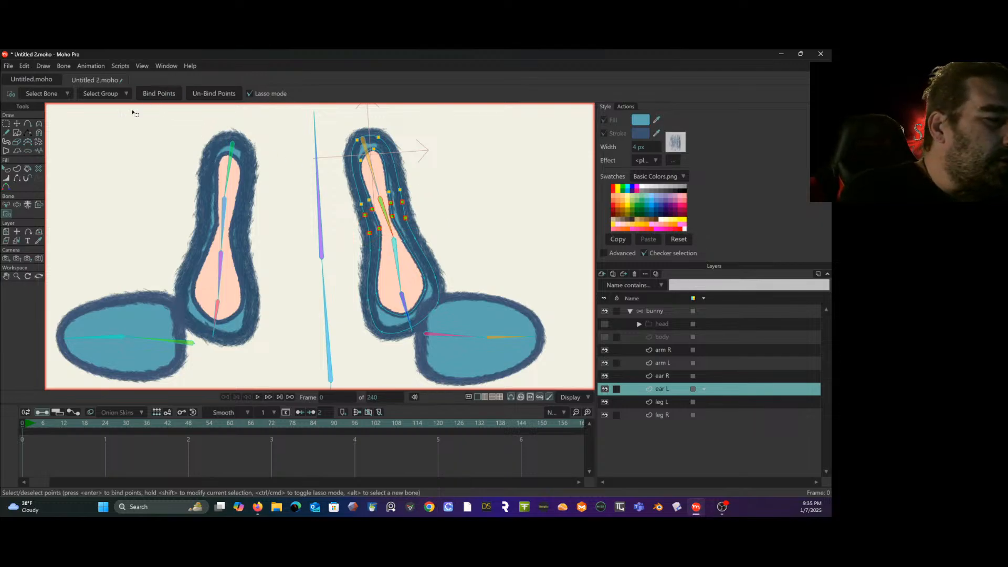
- Bind the ear L outline points on both sides of the wide lower section to the third bone from the tip
{"action": "left_click", "coordinate": [7, 205]}
{"action": "left_click", "coordinate": [395, 251]}
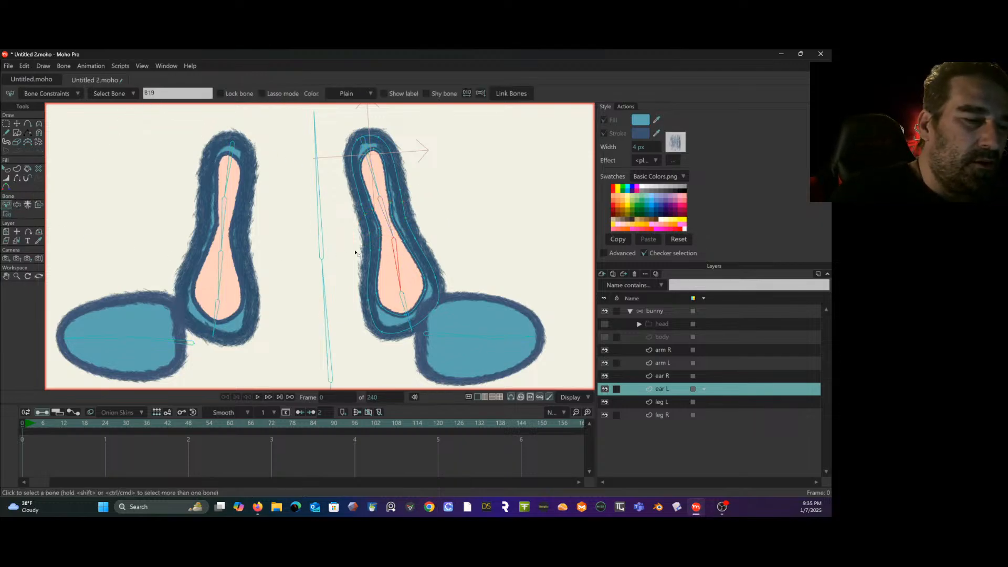
{"action": "left_click", "coordinate": [8, 213]}
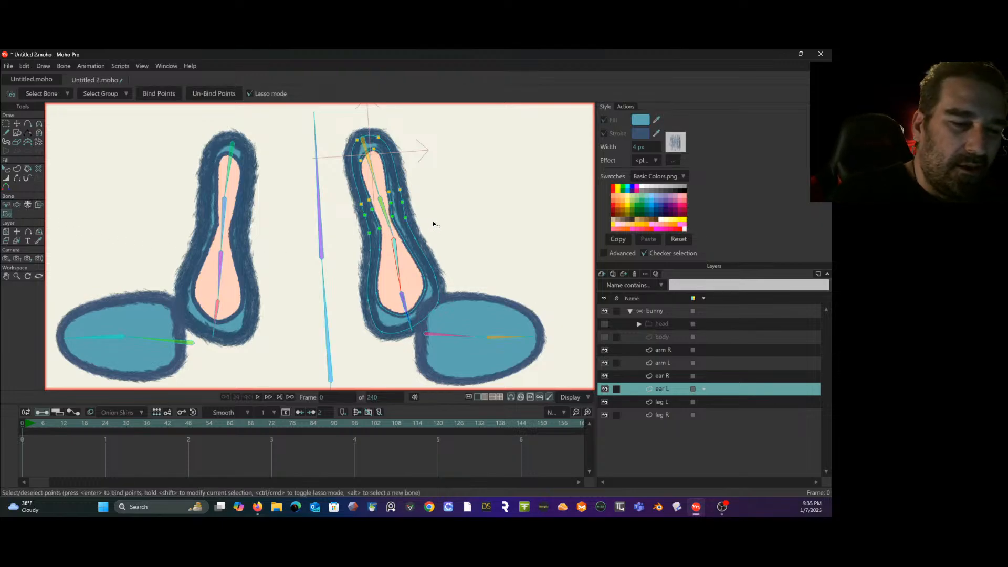
{"action": "mouse_move", "coordinate": [433, 224]}
{"action": "left_mouse_down"}
{"action": "mouse_move", "coordinate": [345, 270]}
{"action": "mouse_move", "coordinate": [335, 302]}
{"action": "mouse_move", "coordinate": [455, 274]}
{"action": "mouse_move", "coordinate": [459, 246]}
{"action": "left_mouse_up"}
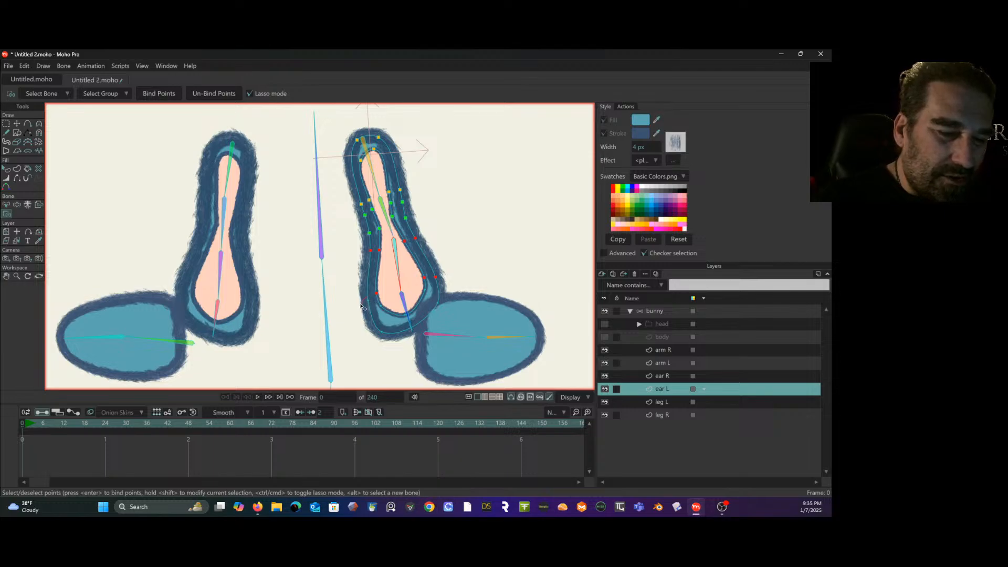
{"action": "left_click", "coordinate": [159, 94]}
- Bind the remaining points at the base of the ear L outlines to the base bone of the ear chain
{"action": "left_click", "coordinate": [6, 204]}
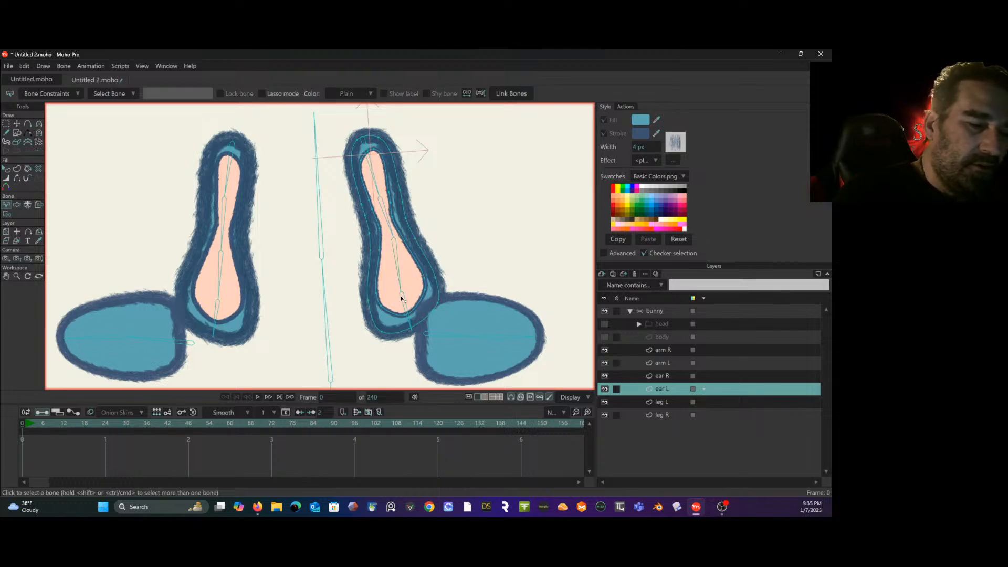
{"action": "left_click", "coordinate": [7, 213]}
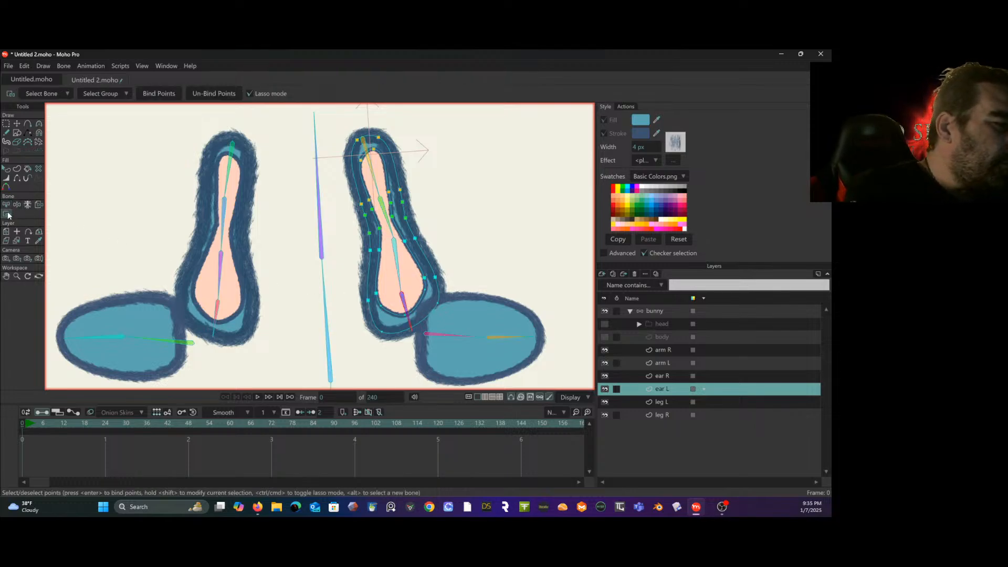
{"action": "mouse_move", "coordinate": [392, 295]}
{"action": "left_mouse_down"}
{"action": "mouse_move", "coordinate": [366, 353]}
{"action": "mouse_move", "coordinate": [452, 326]}
{"action": "mouse_move", "coordinate": [451, 284]}
{"action": "left_mouse_up"}
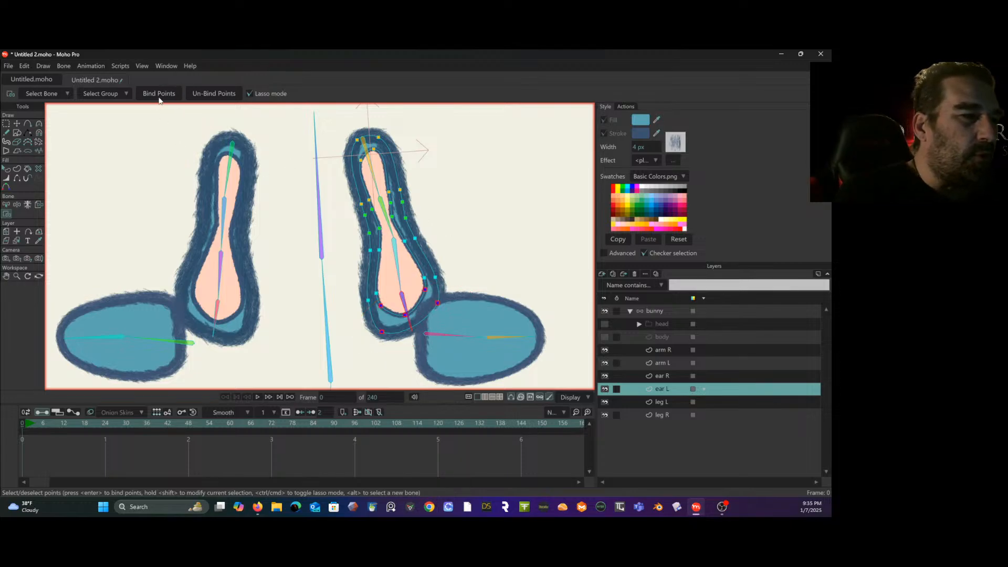
- Hide the ear R and ear L layers and deselect the ear points
{"action": "left_click", "coordinate": [605, 375]}
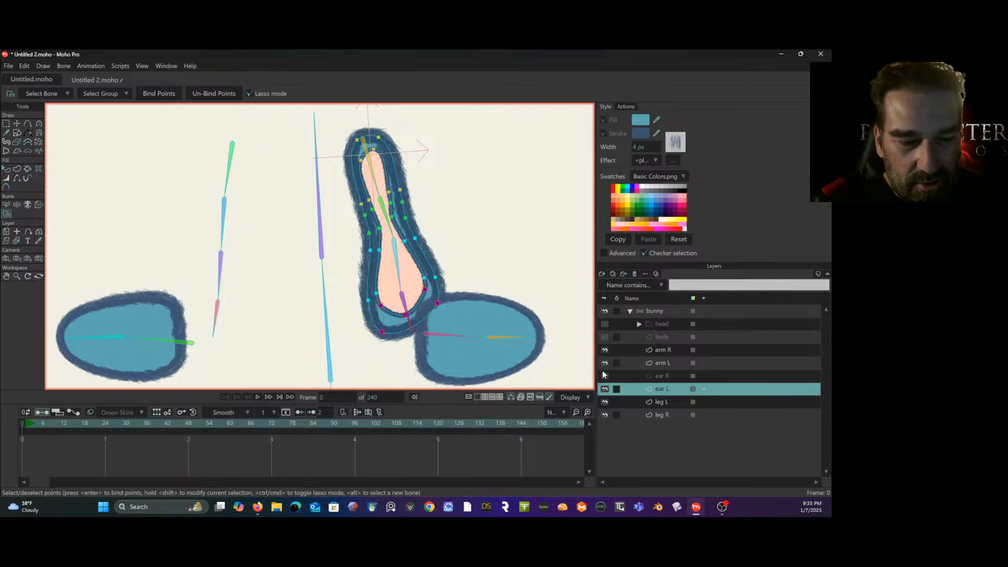
{"action": "left_click", "coordinate": [605, 389]}
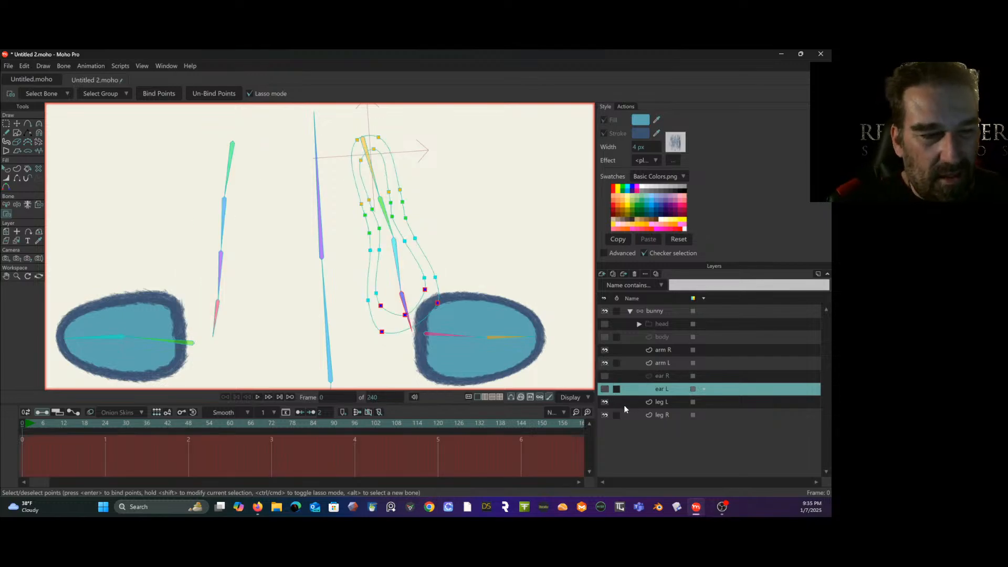
{"action": "left_click", "coordinate": [490, 259]}
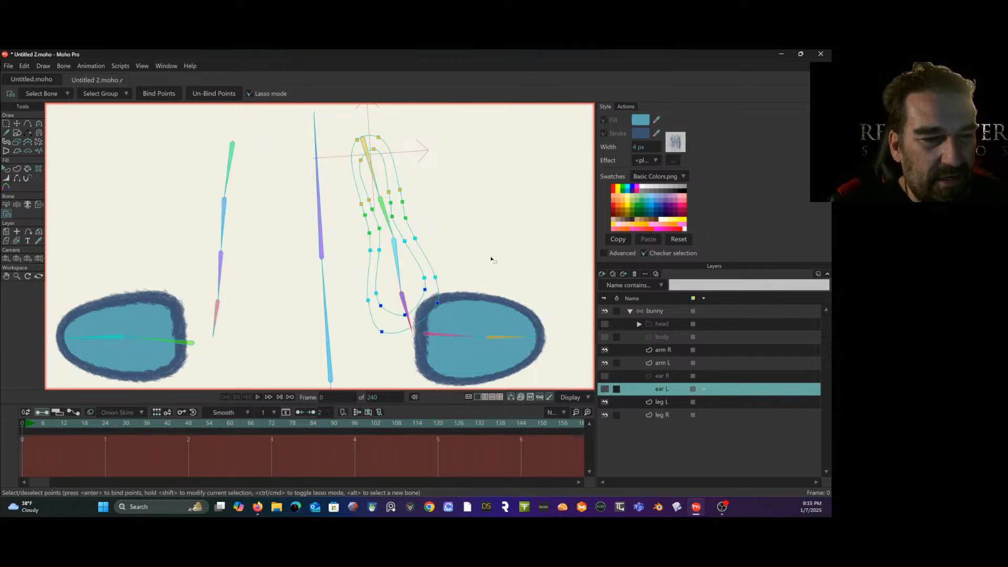
- Select the bunny bone layer and make its head and body layers visible again
{"action": "left_click", "coordinate": [663, 313]}
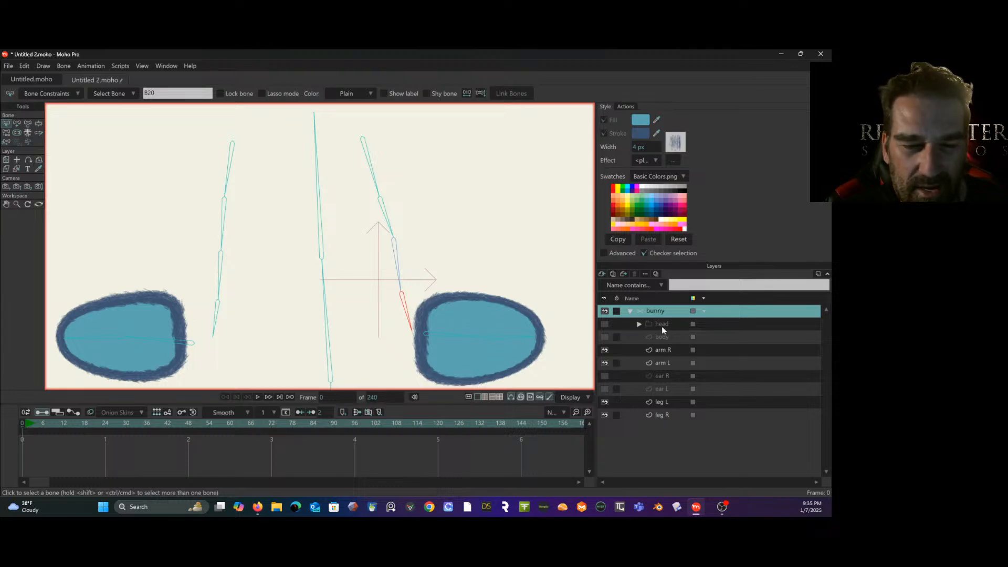
{"action": "left_click", "coordinate": [606, 323]}
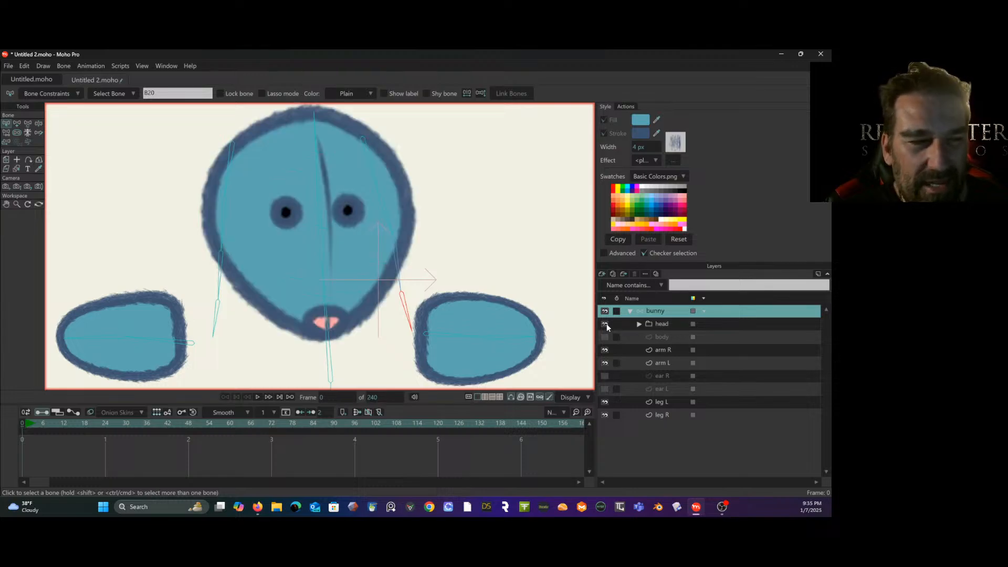
{"action": "scroll", "coordinate": [522, 252], "scroll_direction": "up", "scroll_amount": 2}
{"action": "left_click_drag", "start_coordinate": [525, 266], "coordinate": [534, 246]}
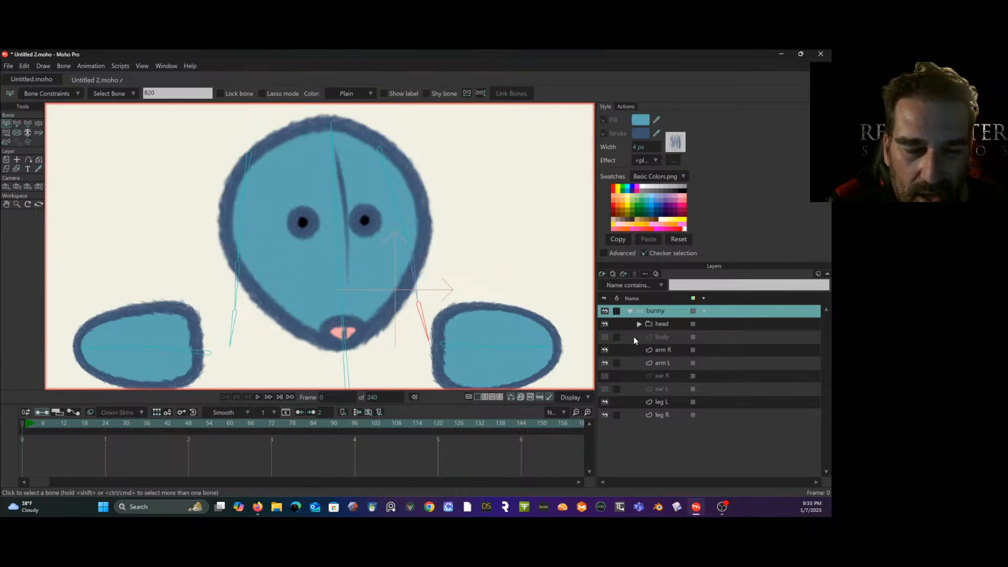
{"action": "left_click", "coordinate": [607, 337]}
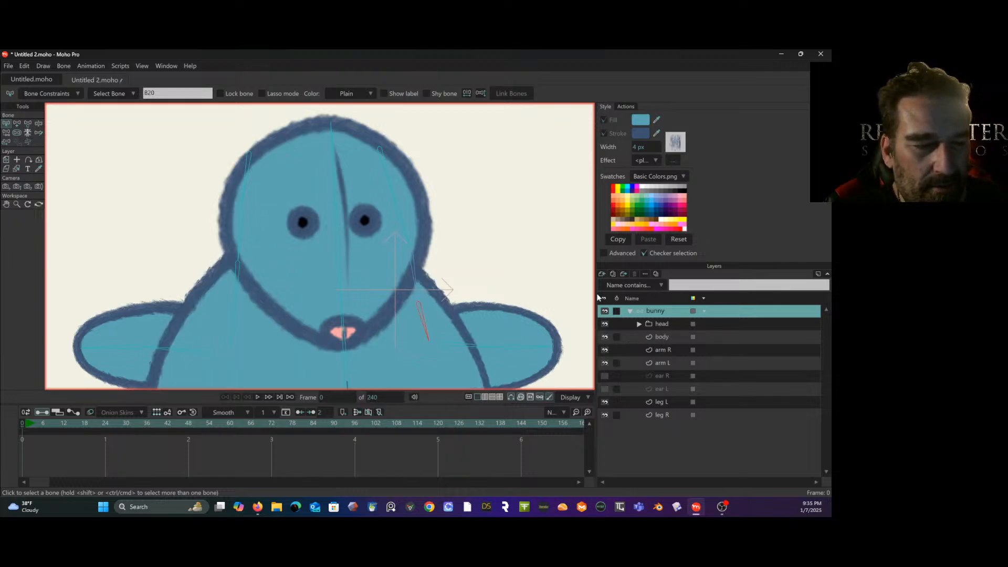
{"action": "left_click_drag", "start_coordinate": [528, 248], "coordinate": [495, 164]}
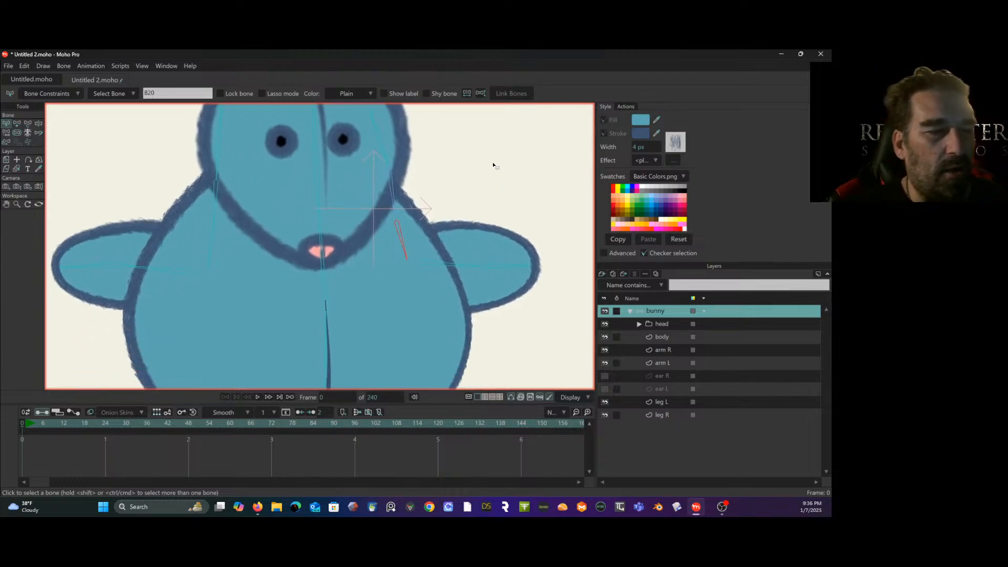
{"action": "scroll", "coordinate": [481, 167], "scroll_direction": "down", "scroll_amount": 4}
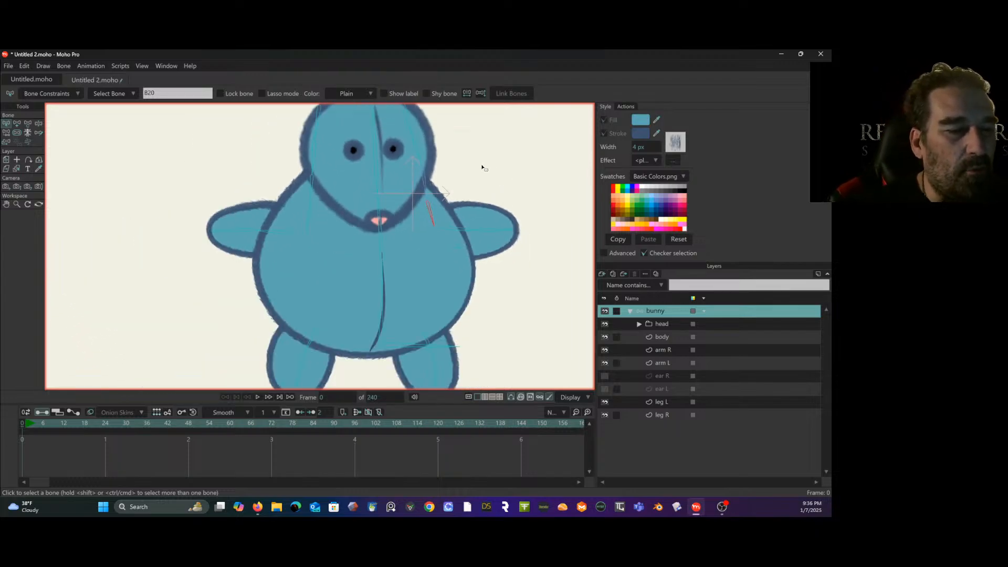
{"action": "left_click_drag", "start_coordinate": [481, 167], "coordinate": [434, 159]}
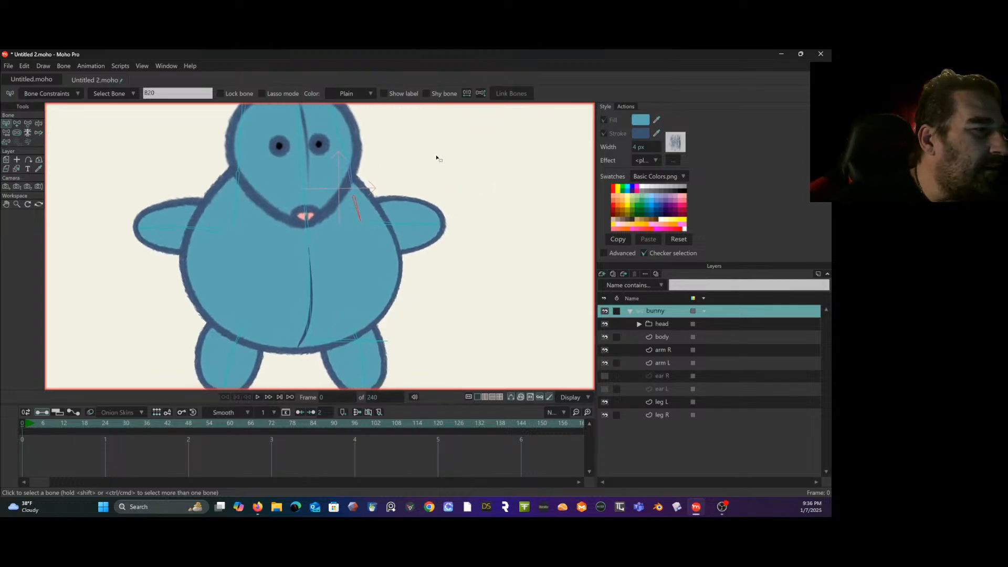
- Deselect the ear's base bone in the bunny rig
{"action": "left_click", "coordinate": [77, 204]}
{"action": "left_click", "coordinate": [17, 123]}
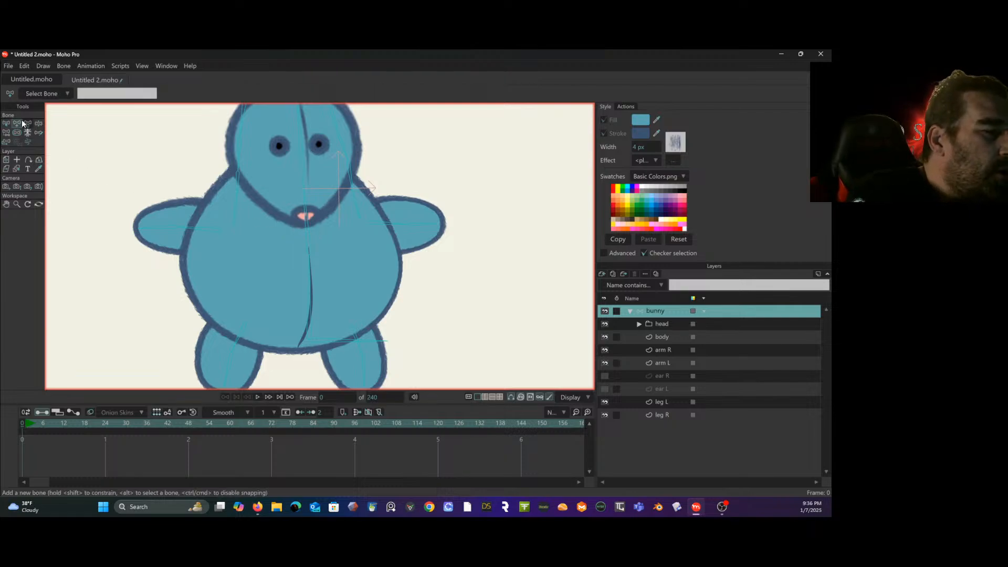
{"action": "left_click", "coordinate": [6, 123]}
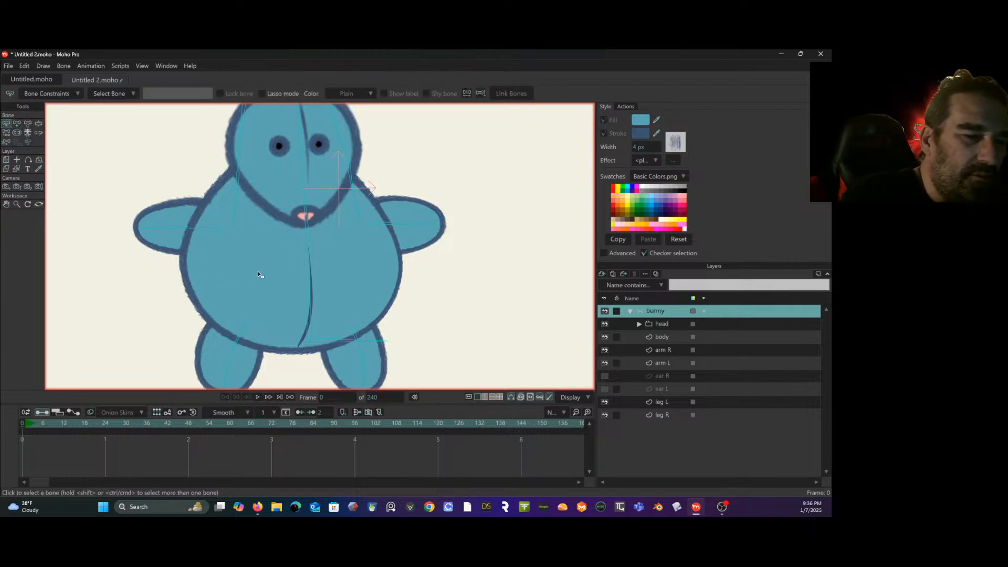
- Add extra points to the body layer's outline near the arms, along the lower sides and at the bottom
{"action": "left_click", "coordinate": [664, 338]}
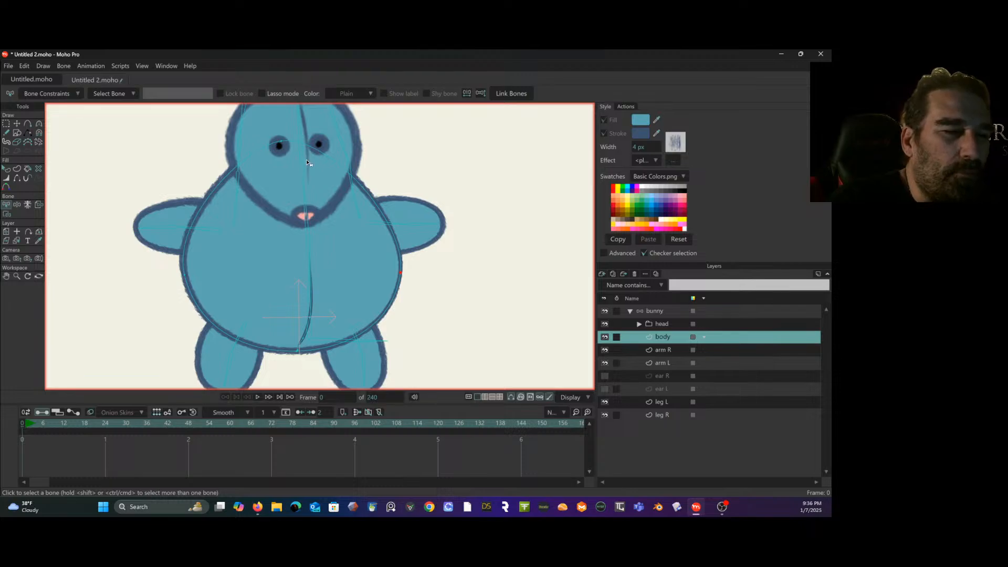
{"action": "left_click", "coordinate": [29, 124]}
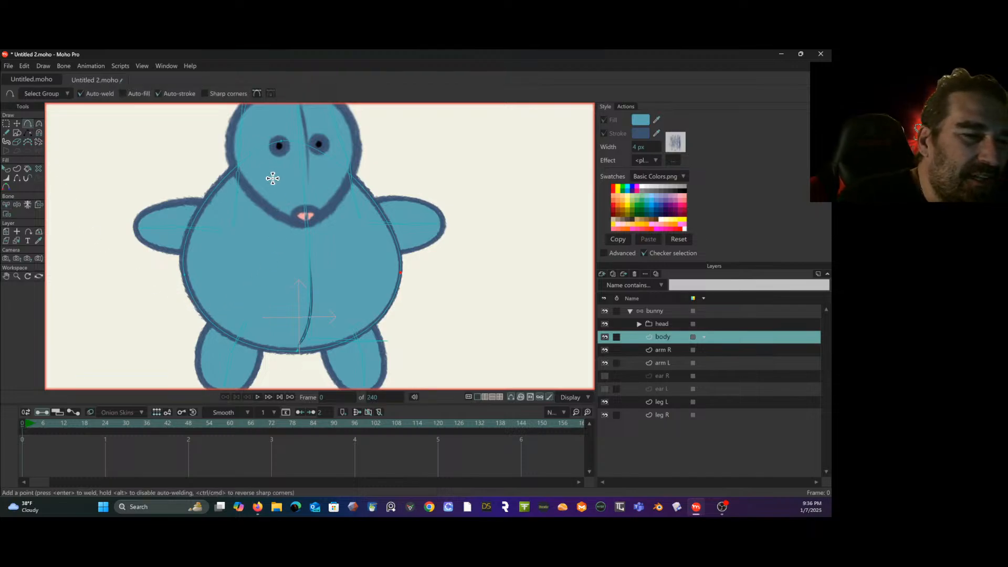
{"action": "left_click", "coordinate": [306, 145]}
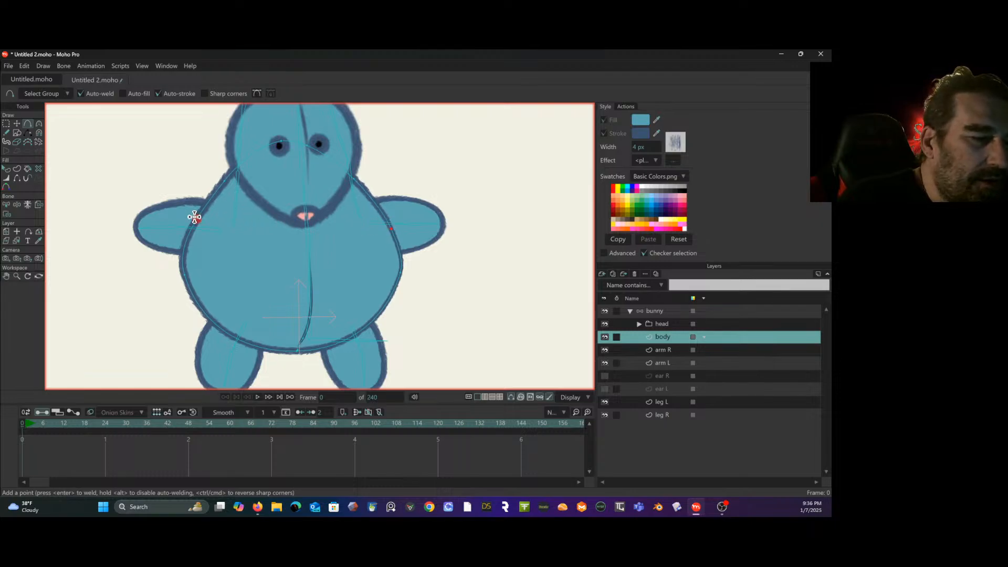
{"action": "left_click_drag", "start_coordinate": [192, 218], "coordinate": [190, 220]}
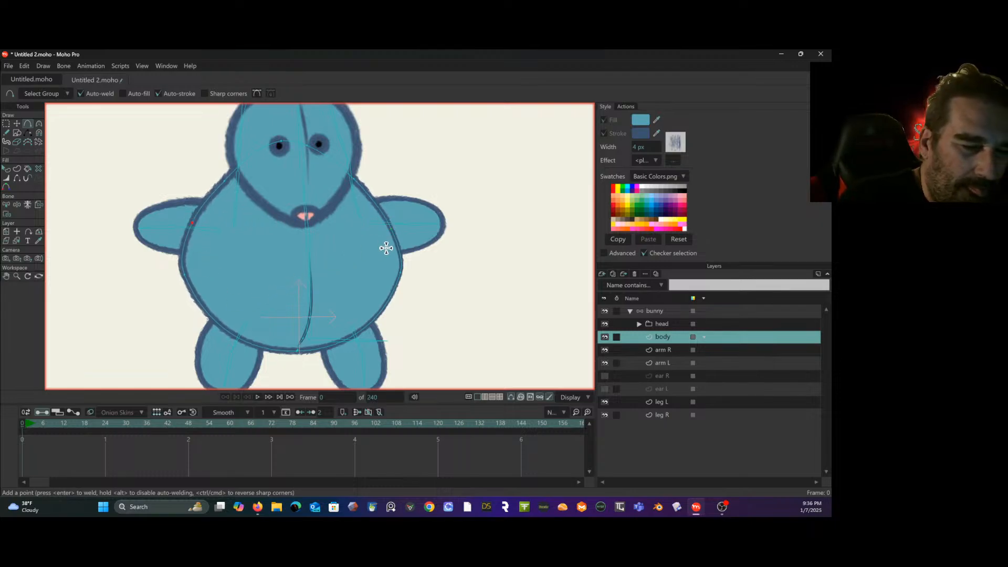
{"action": "left_click_drag", "start_coordinate": [205, 314], "coordinate": [209, 315]}
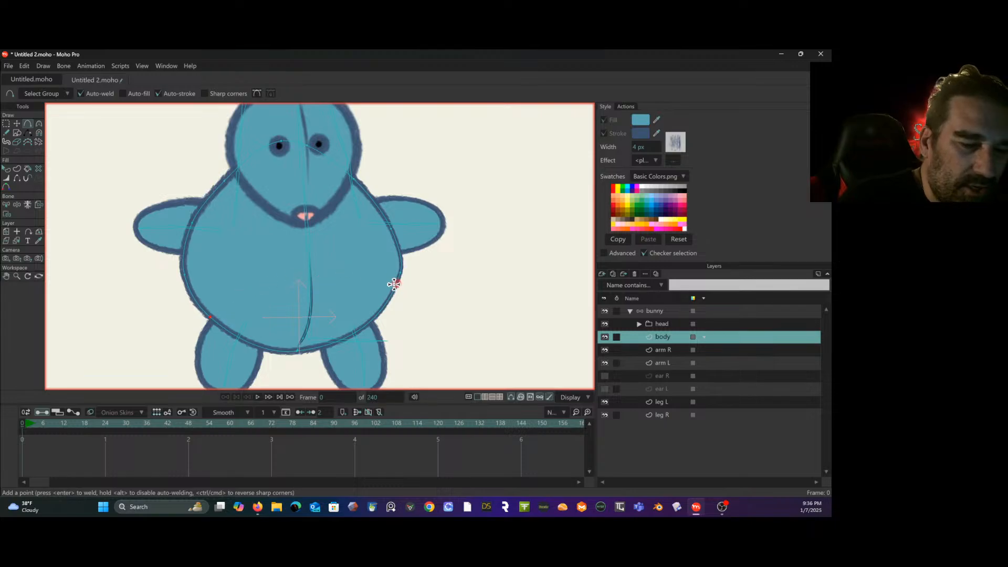
{"action": "left_click", "coordinate": [377, 314]}
{"action": "left_click", "coordinate": [312, 351]}
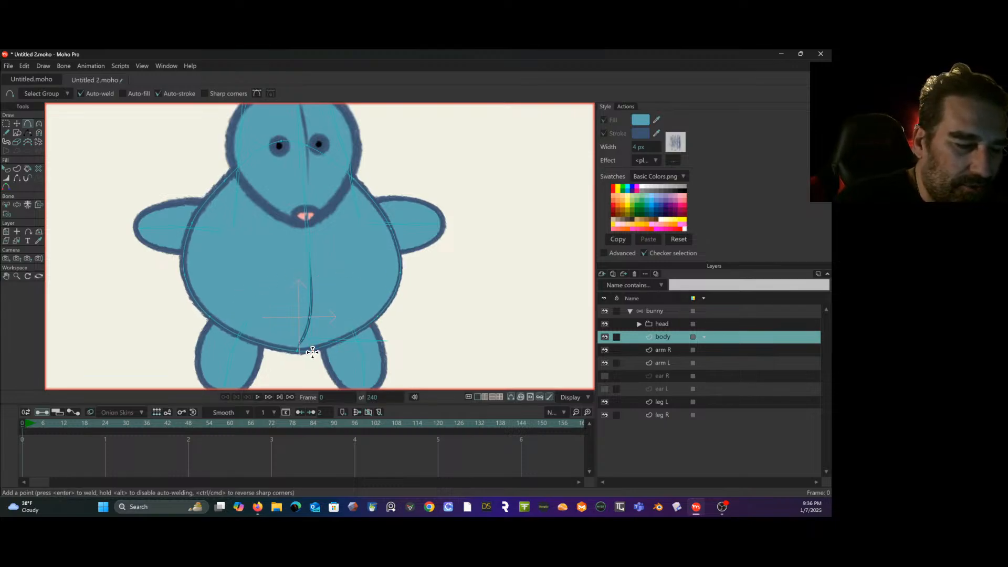
- Add one more point on the body's lower outline and another on its central seam line
{"action": "left_click", "coordinate": [257, 344]}
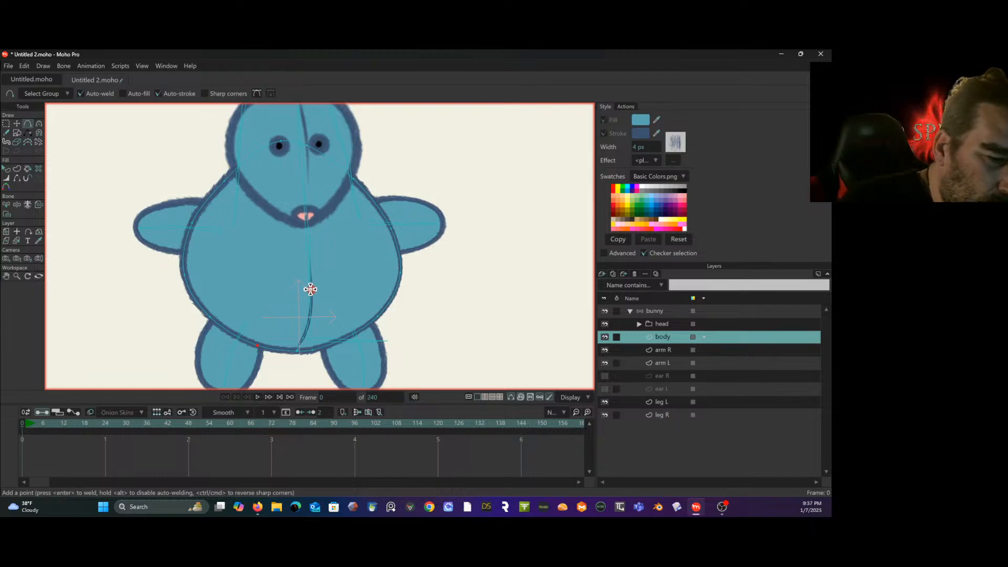
{"action": "left_click_drag", "start_coordinate": [311, 290], "coordinate": [310, 290]}
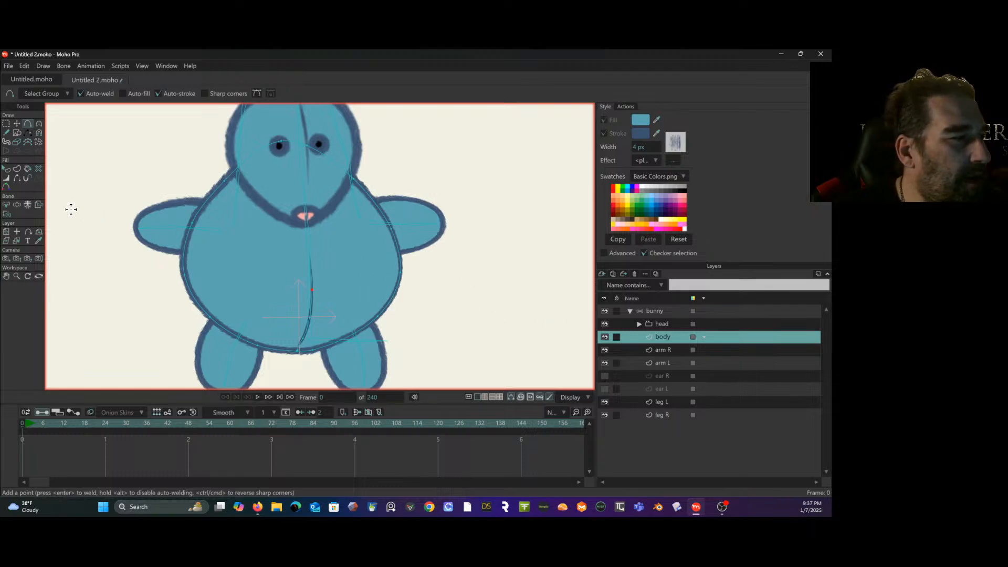
- Bind the body layer's shoulder, upper-side and upper seam points to the chest bone between the lower spine and the head bone
{"action": "left_click", "coordinate": [6, 204]}
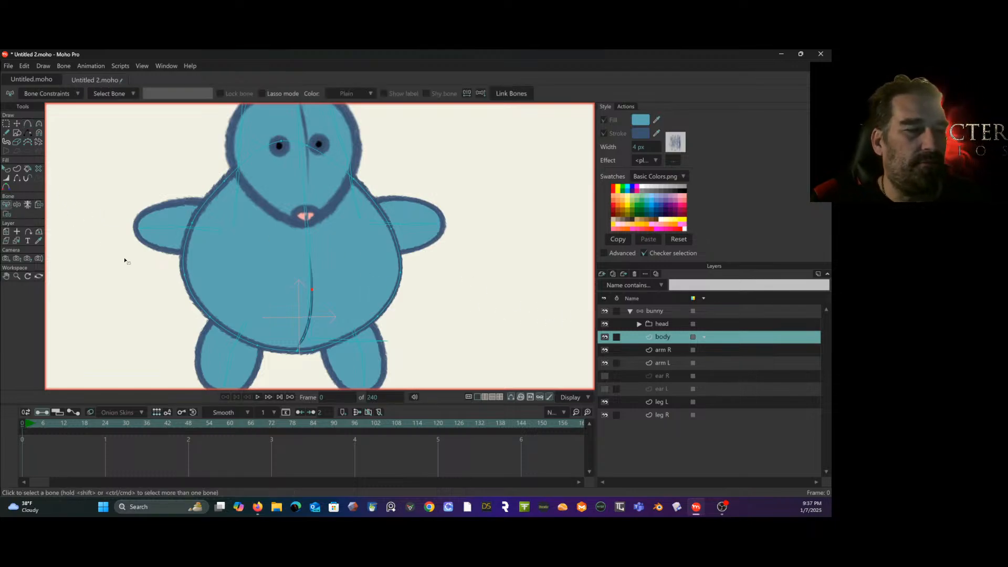
{"action": "left_click", "coordinate": [307, 209]}
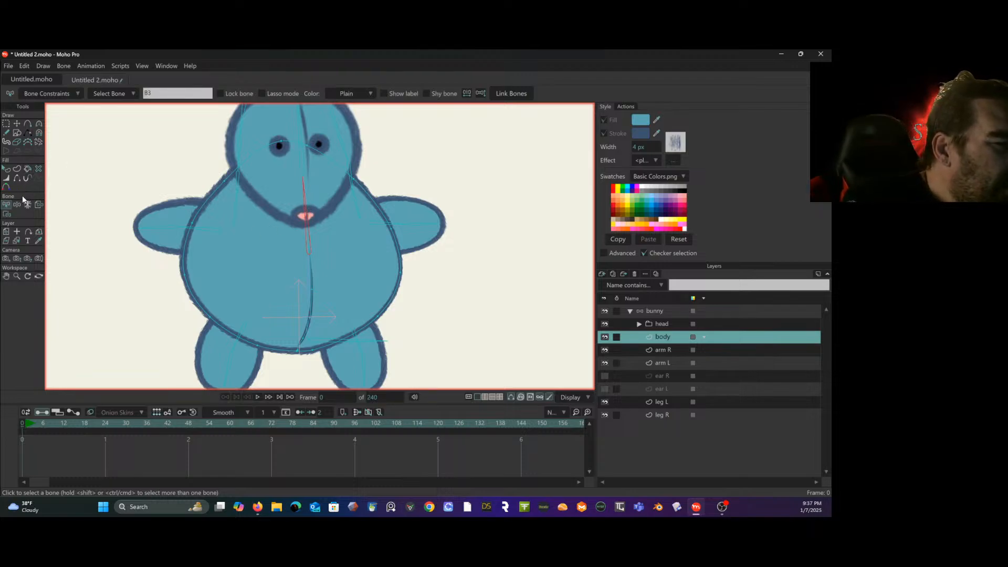
{"action": "left_click", "coordinate": [8, 213]}
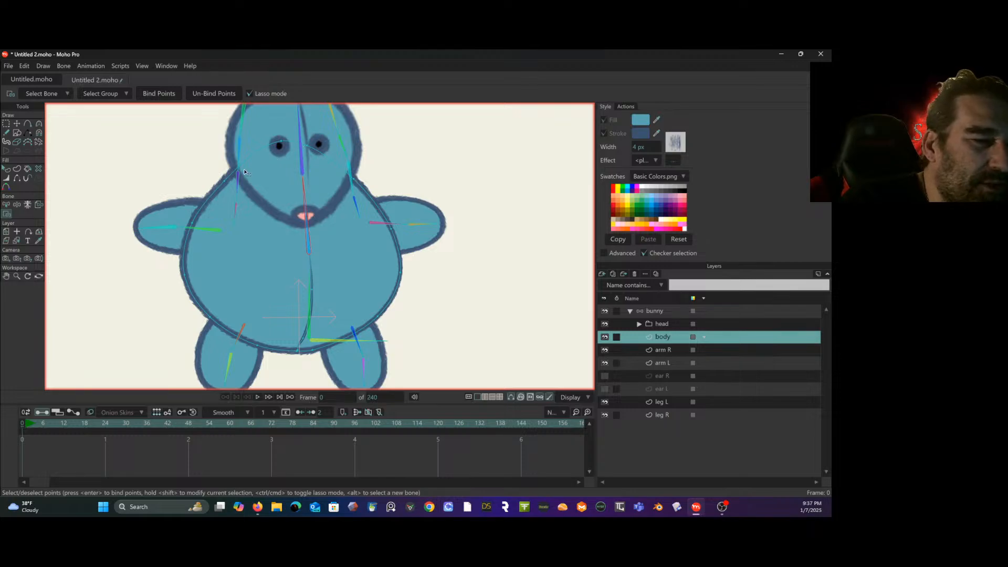
{"action": "mouse_move", "coordinate": [193, 204]}
{"action": "left_mouse_down"}
{"action": "mouse_move", "coordinate": [176, 251]}
{"action": "mouse_move", "coordinate": [385, 258]}
{"action": "mouse_move", "coordinate": [420, 232]}
{"action": "mouse_move", "coordinate": [428, 194]}
{"action": "mouse_move", "coordinate": [415, 174]}
{"action": "mouse_move", "coordinate": [337, 124]}
{"action": "mouse_move", "coordinate": [332, 158]}
{"action": "mouse_move", "coordinate": [226, 171]}
{"action": "left_mouse_up"}
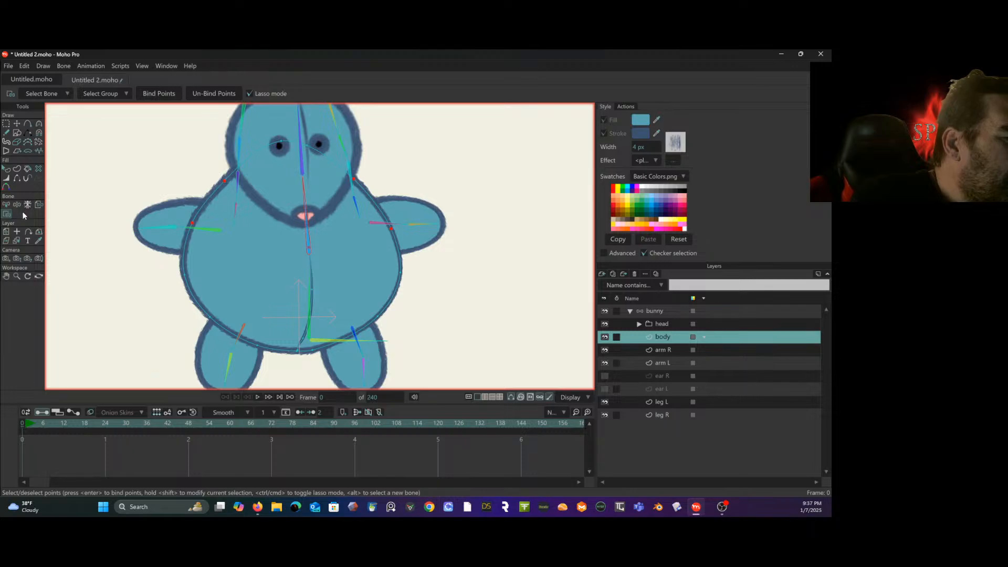
{"action": "left_click", "coordinate": [151, 93]}
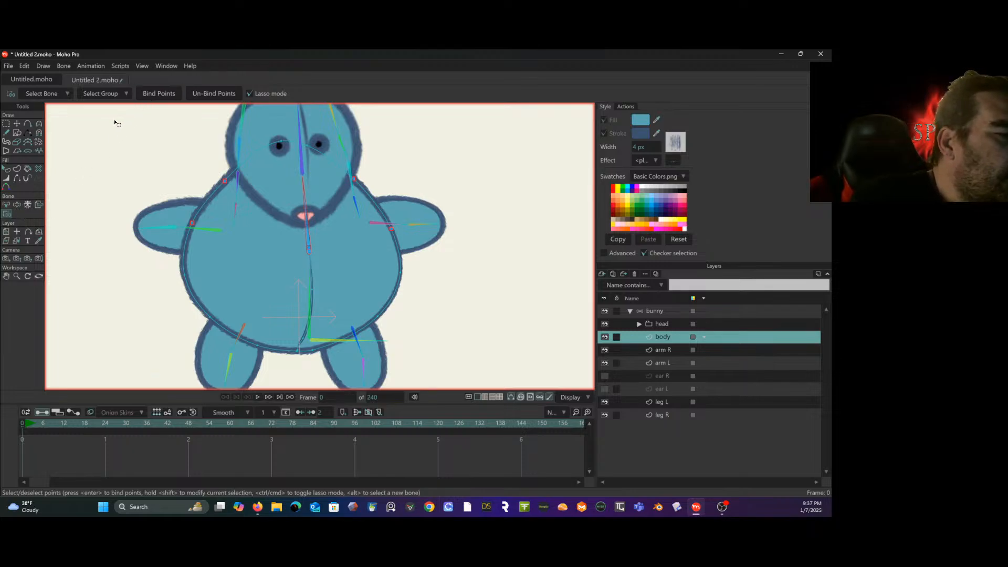
- Bind the body layer's topmost points, behind the bunny's face, to the head bone
{"action": "left_click", "coordinate": [7, 205]}
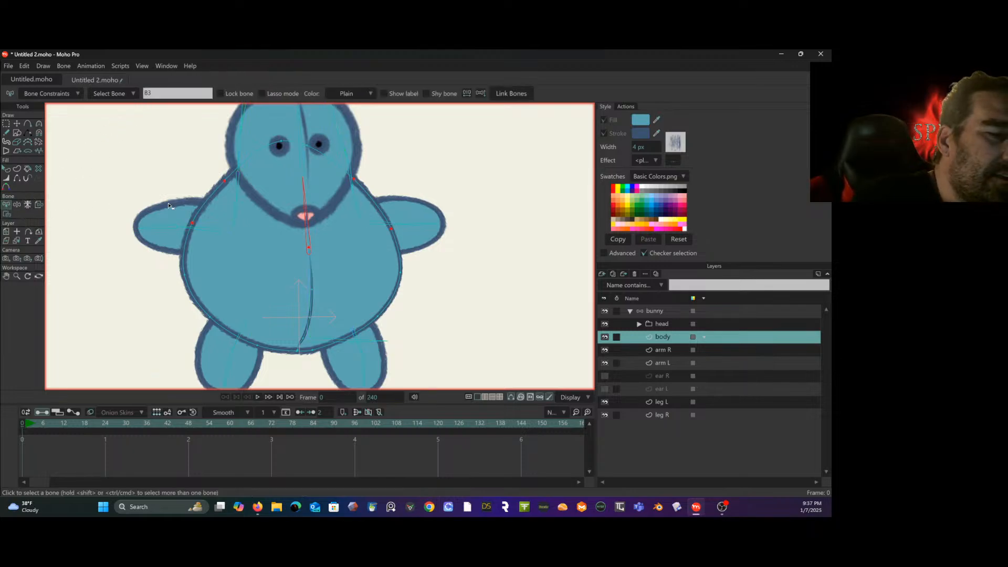
{"action": "left_click", "coordinate": [304, 165]}
{"action": "key", "text": "i"}
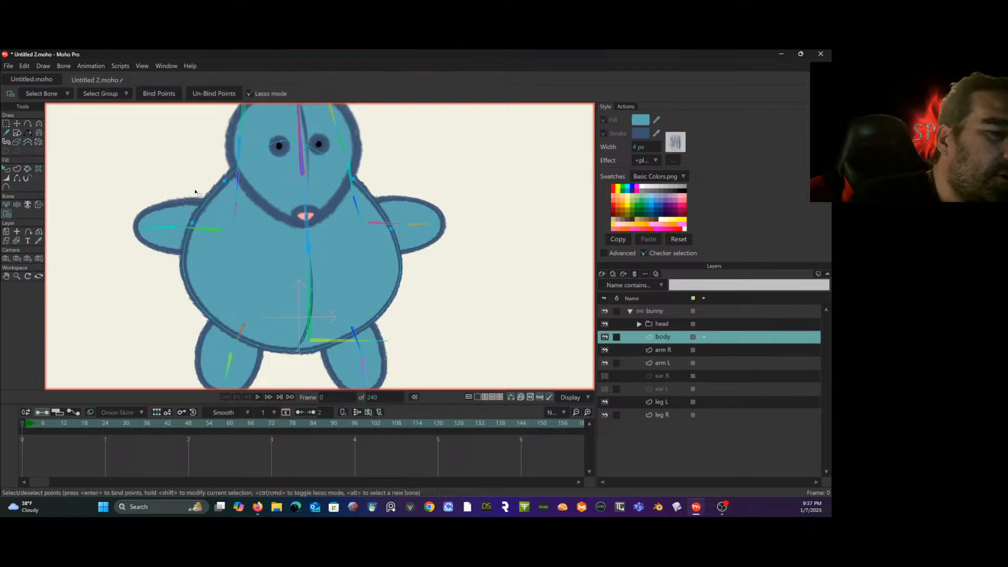
{"action": "left_click_drag", "start_coordinate": [327, 138], "coordinate": [328, 139]}
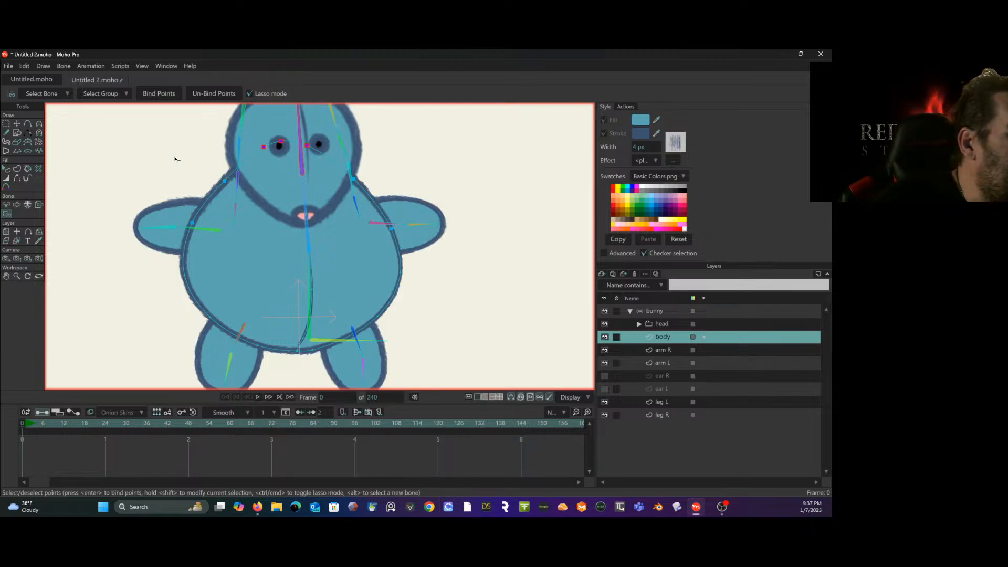
- Bind the body layer's lower side, bottom and lower seam points to the lower spine bone
{"action": "left_click", "coordinate": [6, 204]}
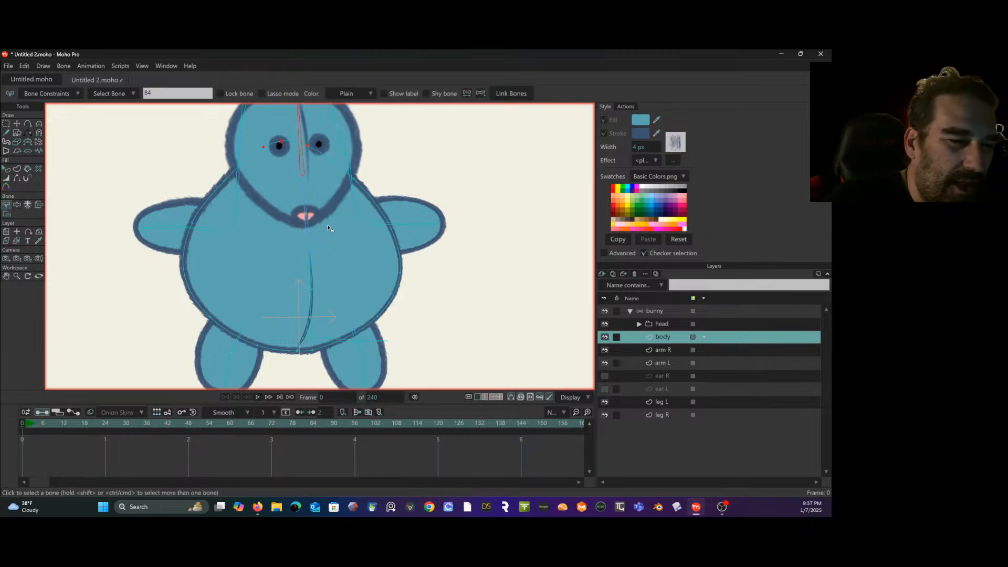
{"action": "left_click", "coordinate": [310, 268]}
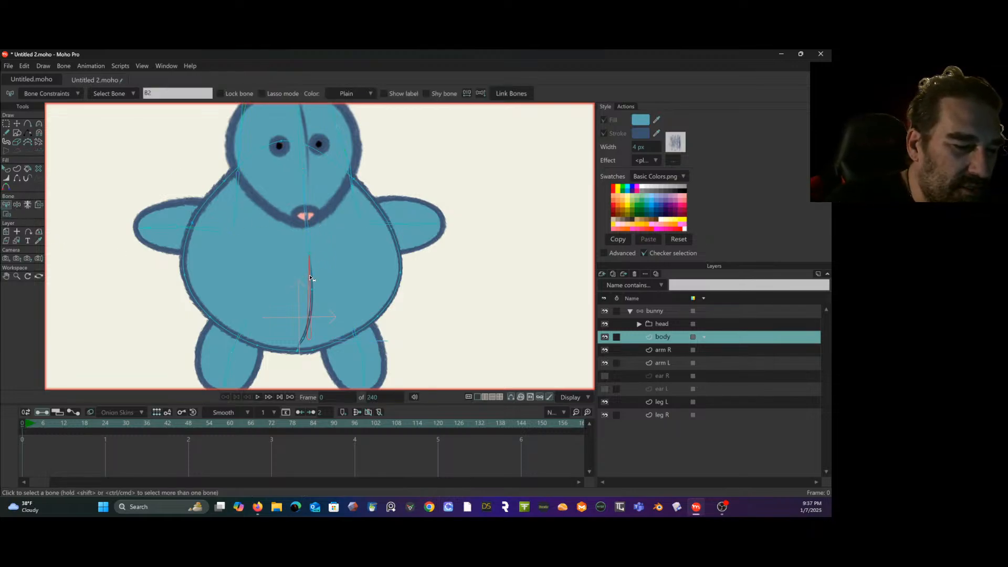
{"action": "left_click", "coordinate": [6, 213]}
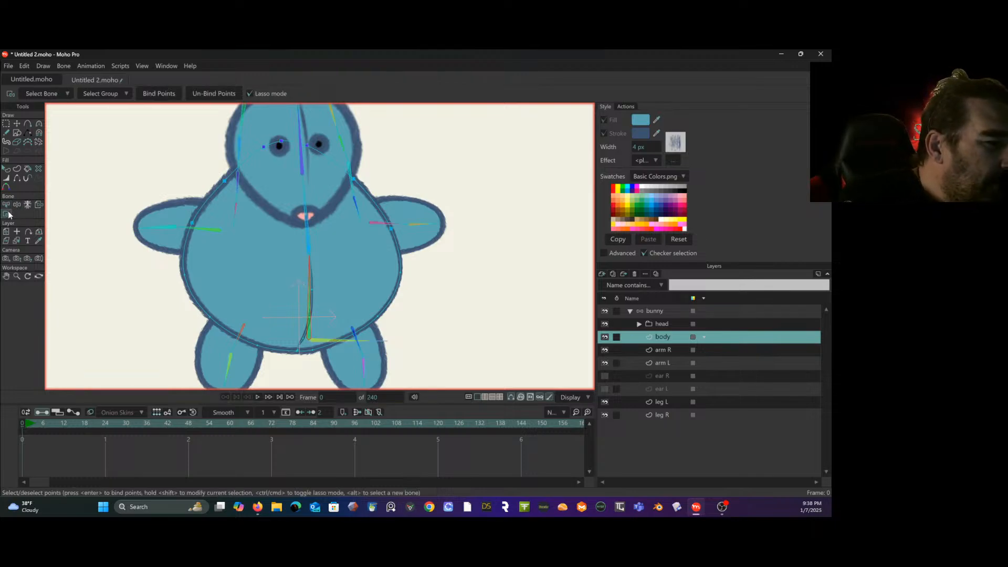
{"action": "mouse_move", "coordinate": [190, 248]}
{"action": "left_mouse_down"}
{"action": "mouse_move", "coordinate": [167, 270]}
{"action": "mouse_move", "coordinate": [157, 336]}
{"action": "left_mouse_up"}
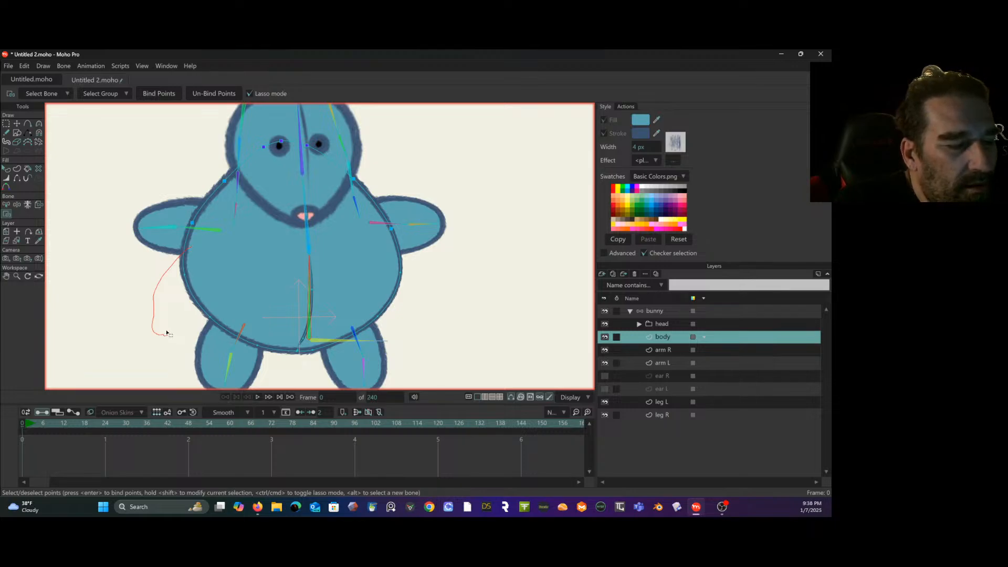
{"action": "left_click_drag", "start_coordinate": [167, 333], "coordinate": [187, 336]}
{"action": "mouse_move", "coordinate": [262, 360]}
{"action": "left_mouse_down"}
{"action": "mouse_move", "coordinate": [316, 362]}
{"action": "mouse_move", "coordinate": [398, 331]}
{"action": "mouse_move", "coordinate": [416, 310]}
{"action": "mouse_move", "coordinate": [421, 275]}
{"action": "mouse_move", "coordinate": [400, 250]}
{"action": "left_mouse_up"}
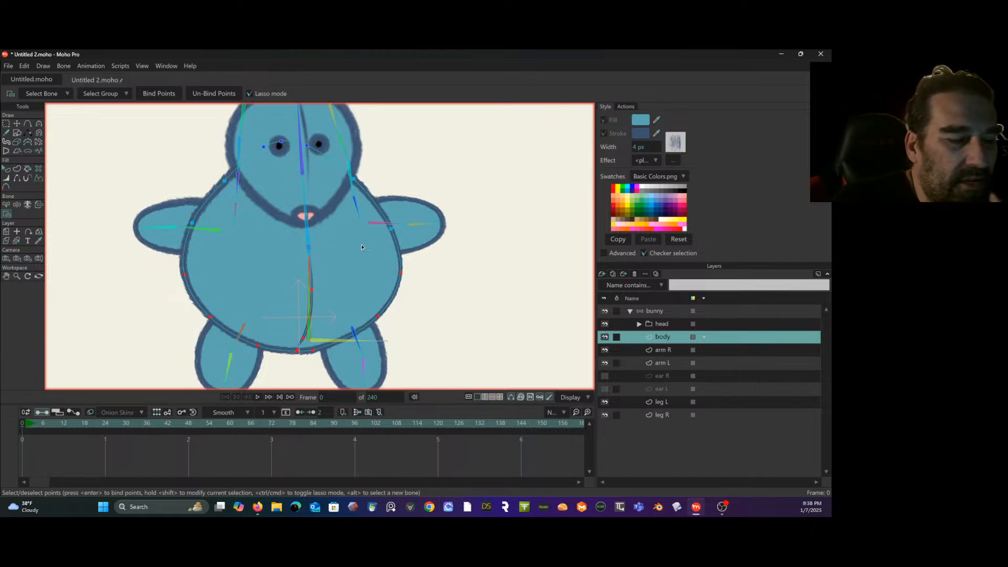
{"action": "left_click", "coordinate": [168, 95]}
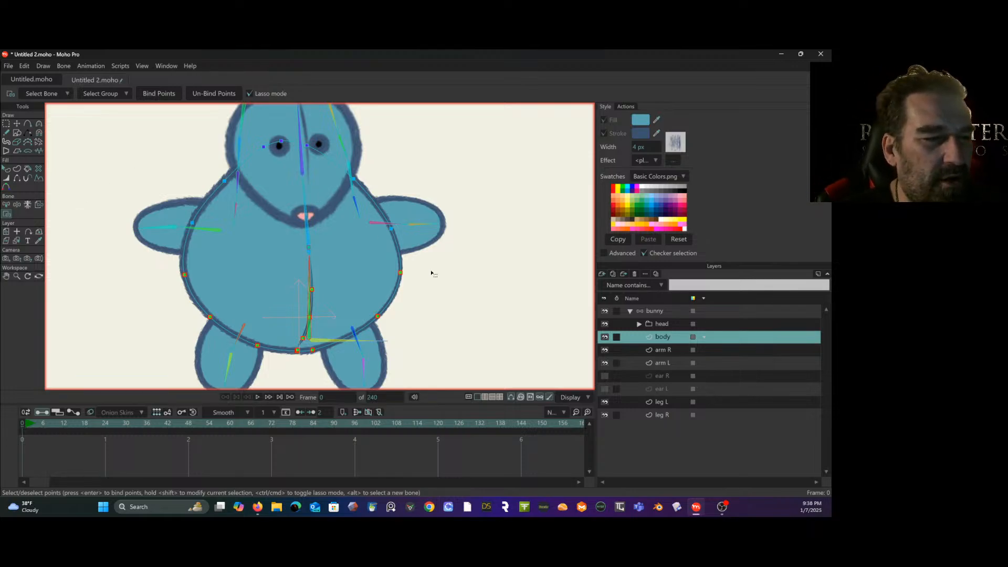
- Switch to the arm R layer and deselect all its points
{"action": "left_click_drag", "start_coordinate": [494, 299], "coordinate": [521, 276]}
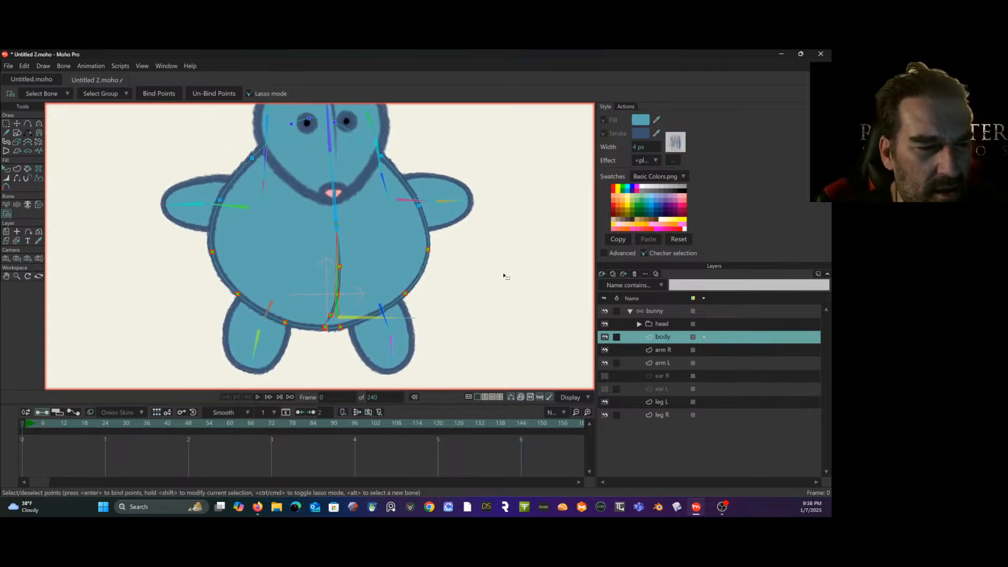
{"action": "left_click", "coordinate": [674, 350]}
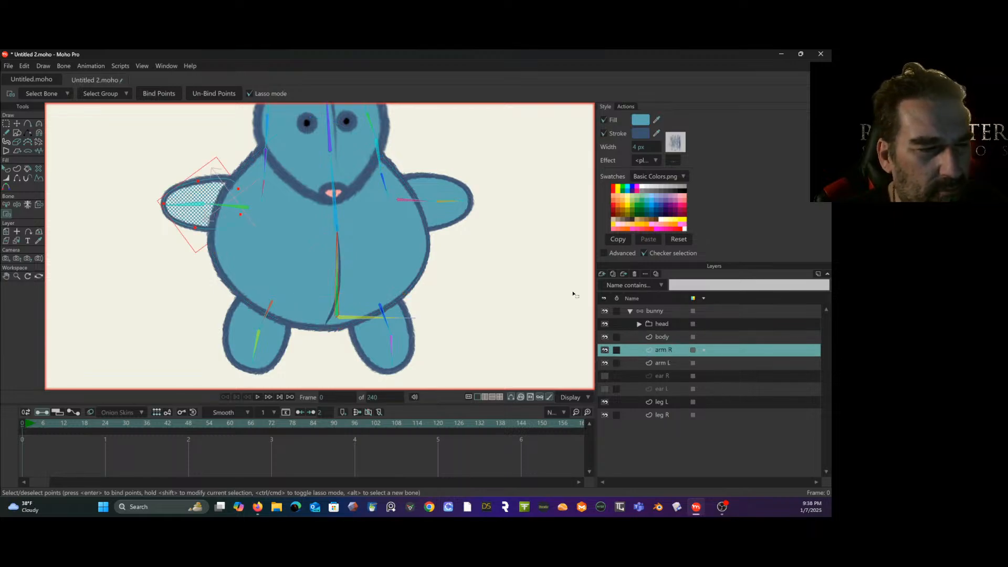
{"action": "left_click", "coordinate": [6, 124]}
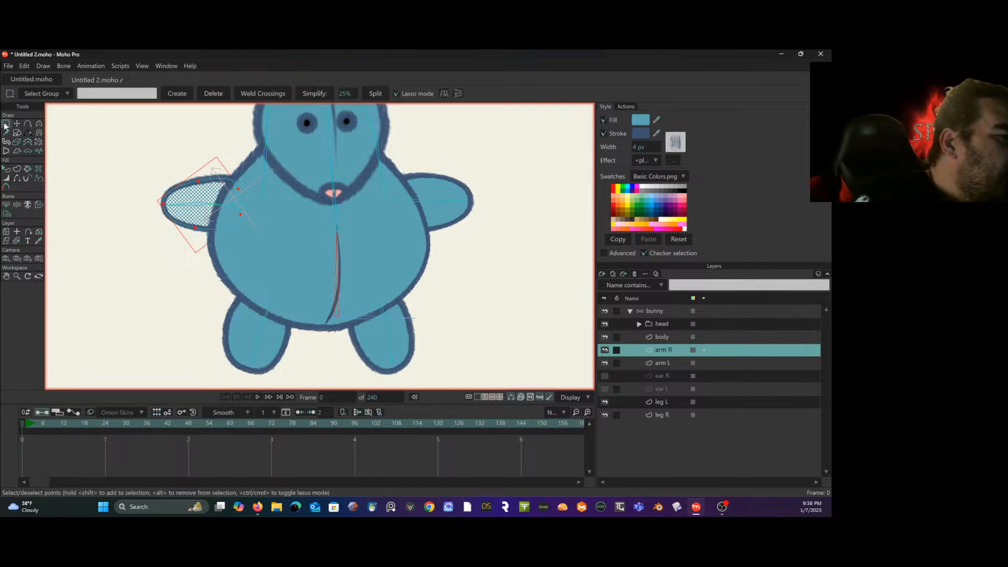
{"action": "left_click_drag", "start_coordinate": [82, 162], "coordinate": [80, 212]}
- Bind the arm R layer's three outer points to the arm's outer bone
{"action": "left_click", "coordinate": [6, 204]}
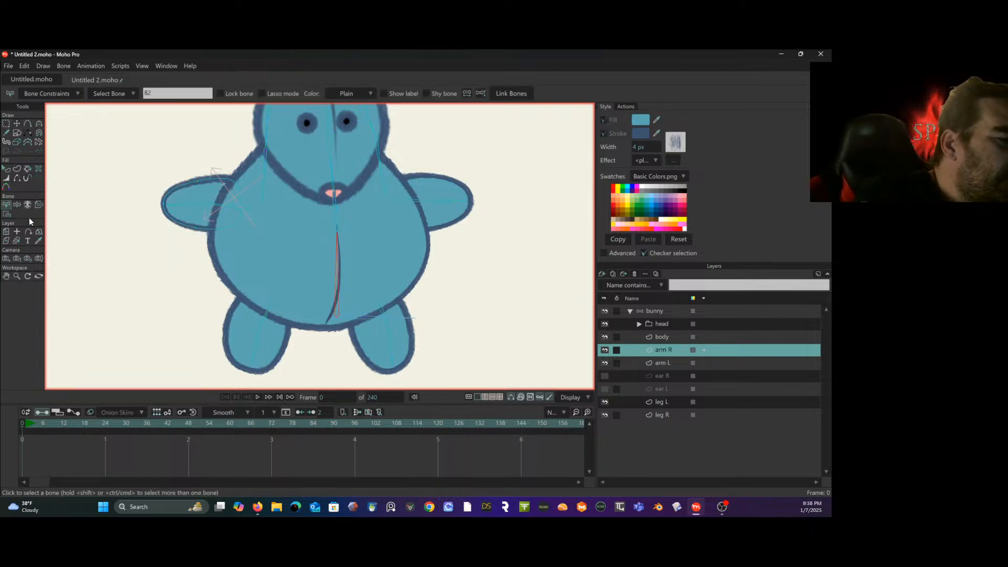
{"action": "left_click", "coordinate": [184, 205]}
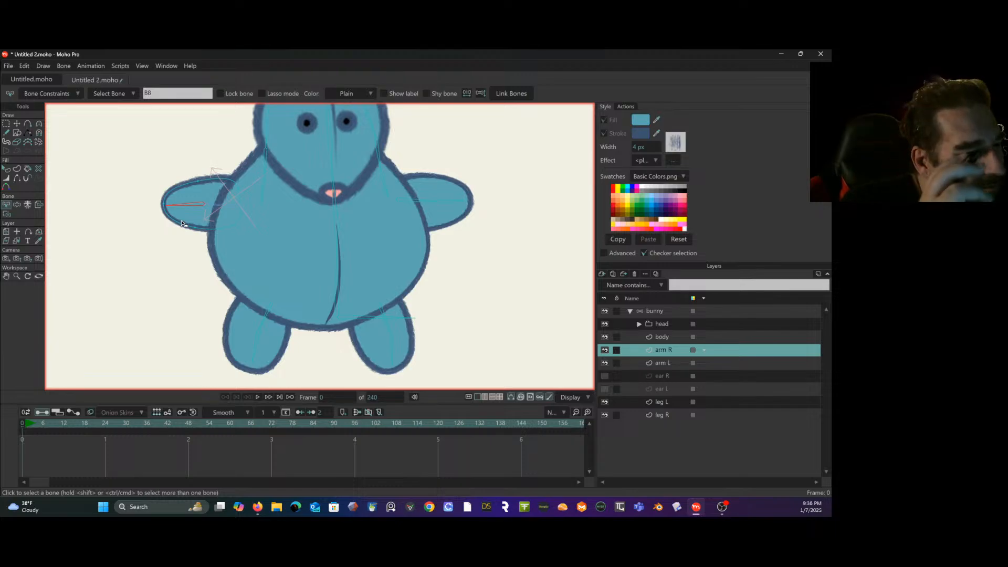
{"action": "left_click", "coordinate": [7, 214]}
{"action": "mouse_move", "coordinate": [167, 185]}
{"action": "left_mouse_down"}
{"action": "mouse_move", "coordinate": [152, 238]}
{"action": "mouse_move", "coordinate": [176, 196]}
{"action": "left_mouse_up"}
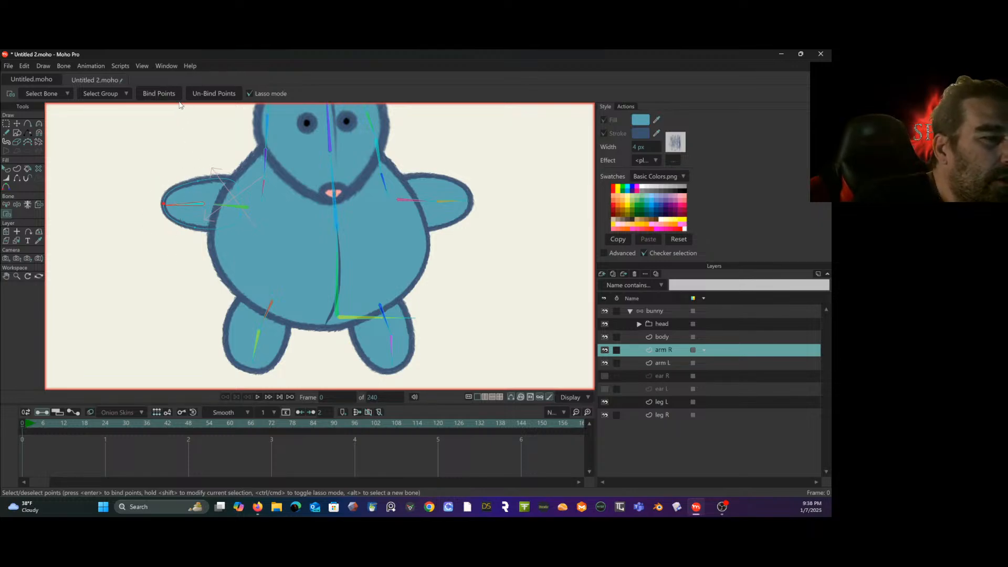
{"action": "left_click", "coordinate": [6, 204]}
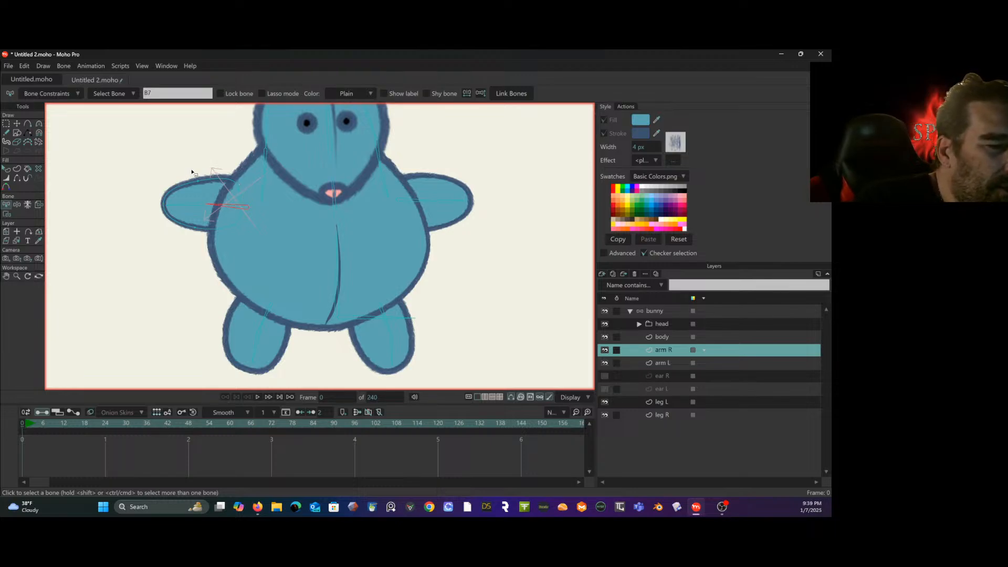
{"action": "left_click_drag", "start_coordinate": [193, 166], "coordinate": [199, 241]}
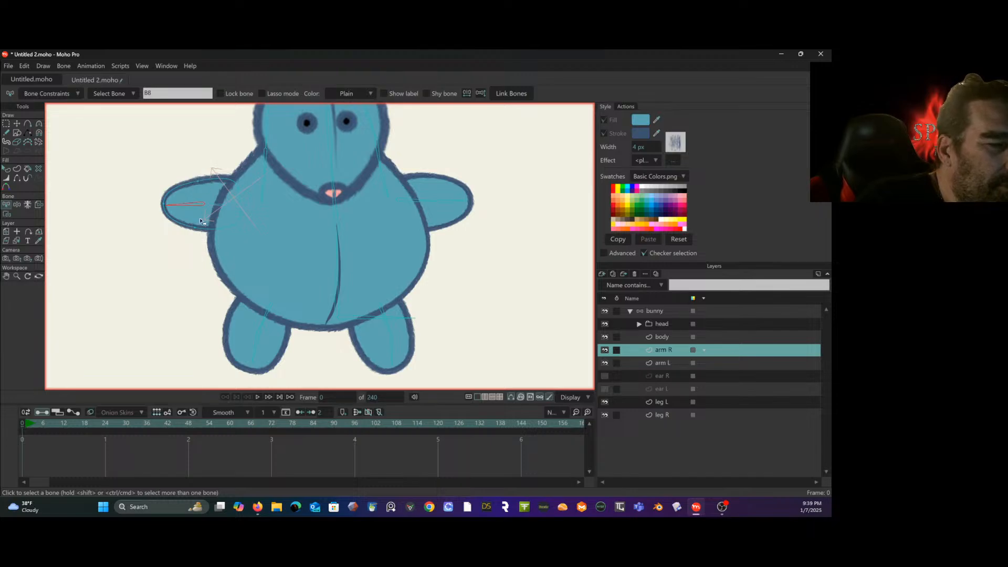
{"action": "left_click", "coordinate": [72, 231]}
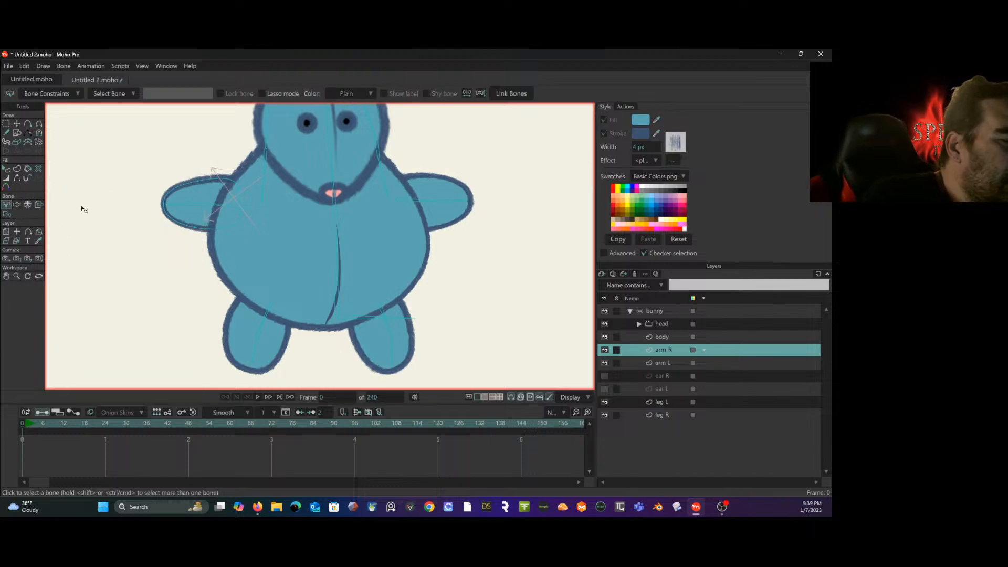
{"action": "left_click", "coordinate": [6, 214]}
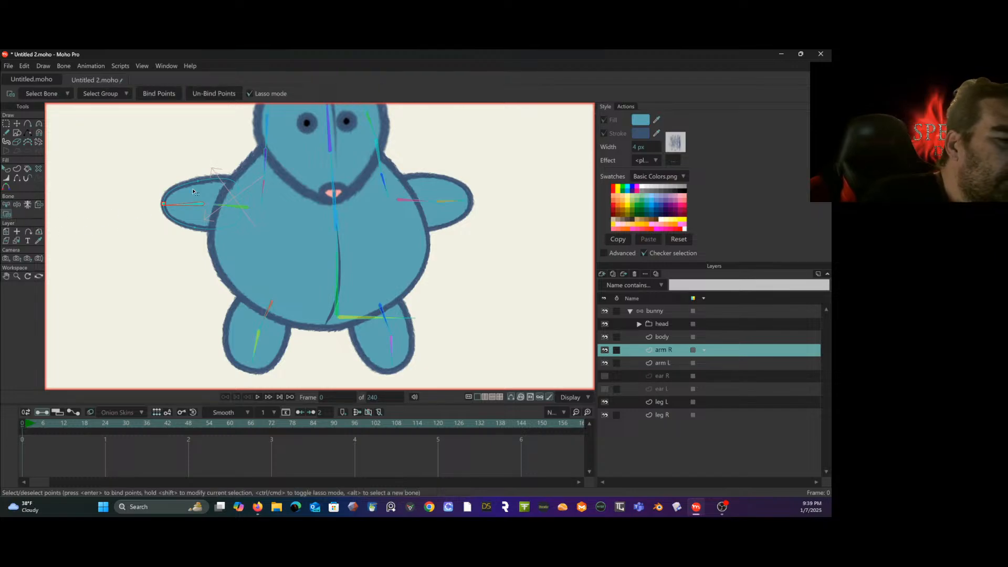
{"action": "left_click_drag", "start_coordinate": [186, 212], "coordinate": [203, 167]}
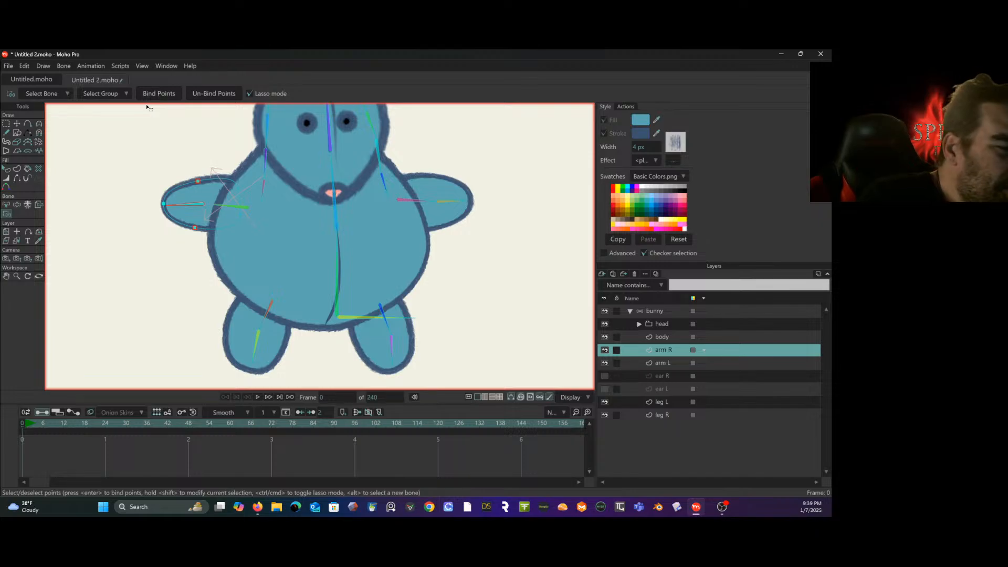
- Bind the arm R layer's two inner points to the arm's bone near the body
{"action": "left_click", "coordinate": [7, 204]}
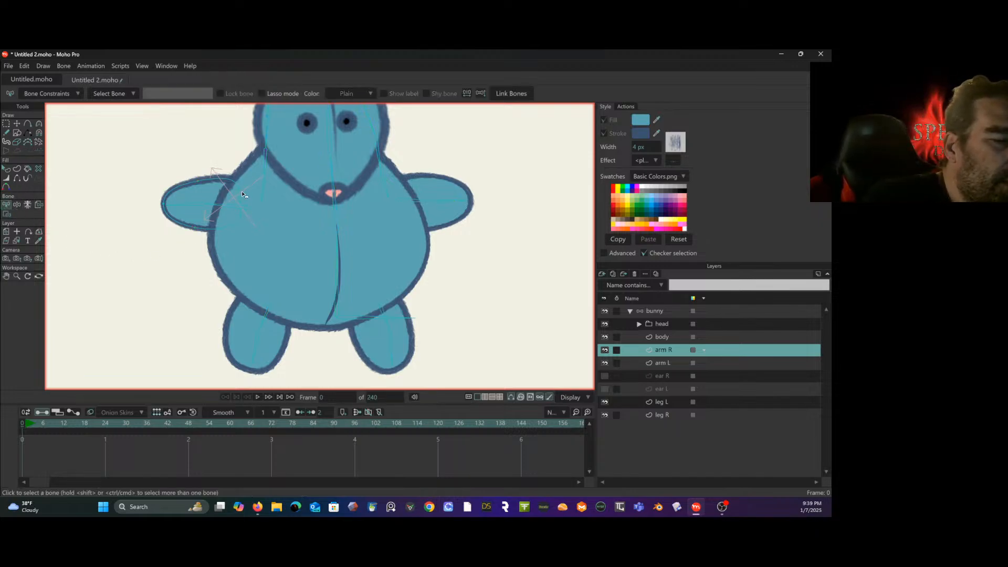
{"action": "left_click", "coordinate": [225, 205]}
{"action": "left_click", "coordinate": [7, 214]}
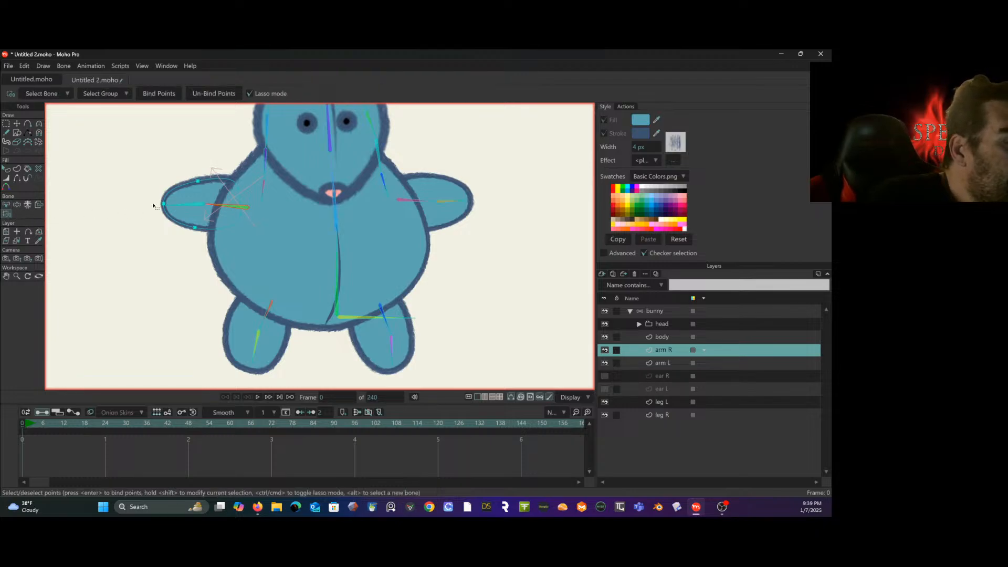
{"action": "mouse_move", "coordinate": [239, 169]}
{"action": "left_mouse_down"}
{"action": "mouse_move", "coordinate": [246, 227]}
{"action": "mouse_move", "coordinate": [247, 167]}
{"action": "left_mouse_up"}
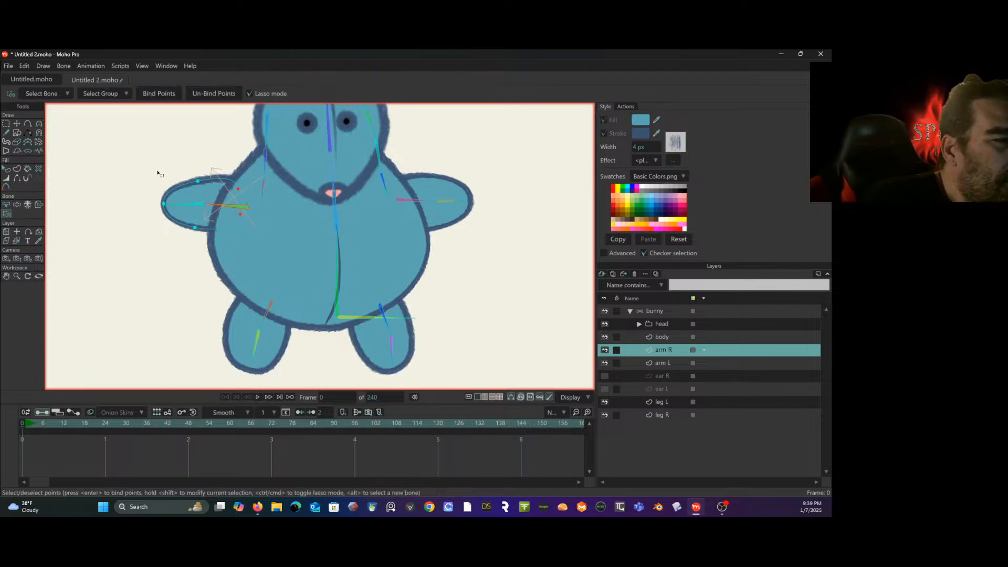
{"action": "left_click", "coordinate": [164, 99]}
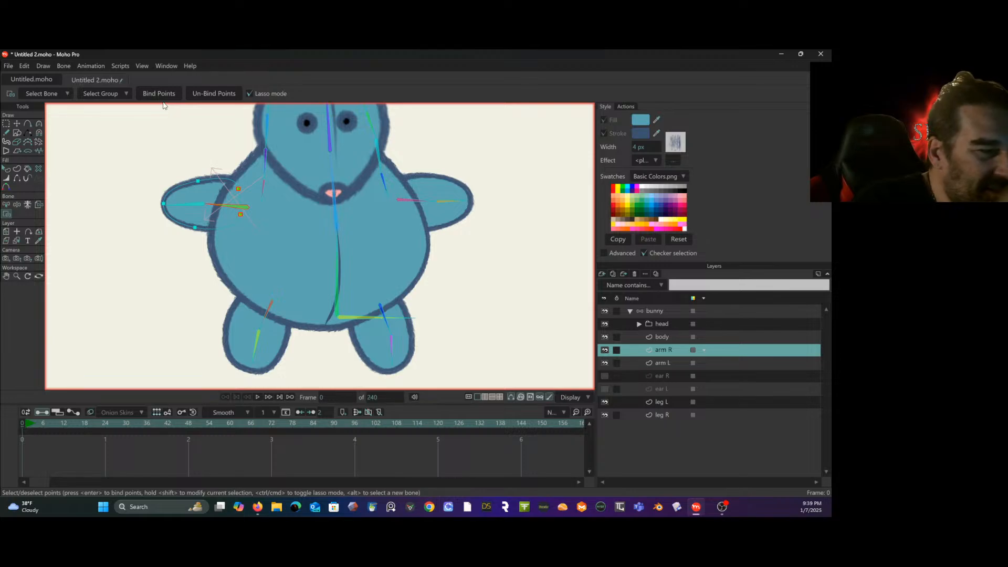
- Select the inner bone of the other arm, switch to the arm L layer and deselect its points
{"action": "left_click", "coordinate": [7, 204]}
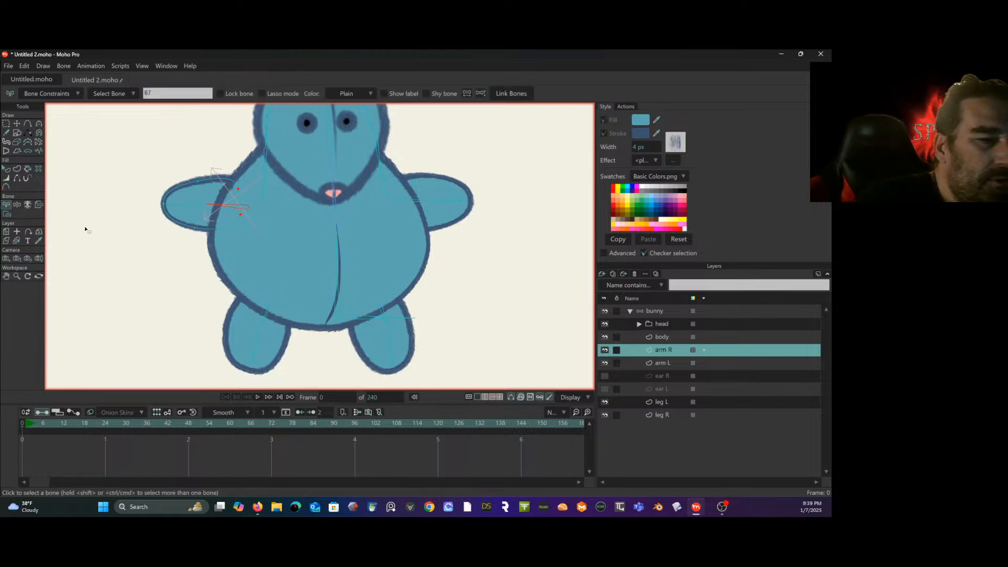
{"action": "left_click", "coordinate": [404, 202]}
{"action": "left_click", "coordinate": [8, 214]}
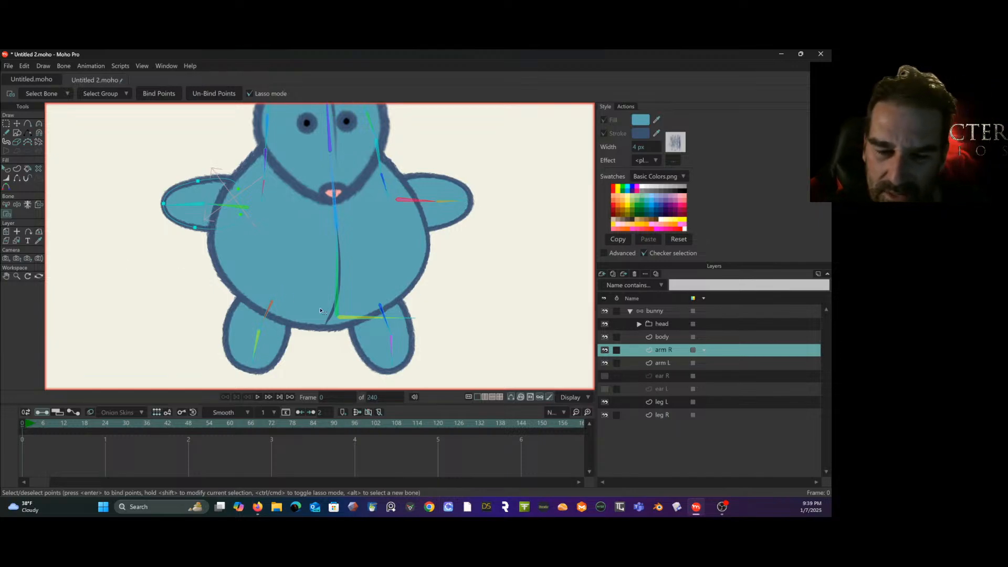
{"action": "left_click", "coordinate": [677, 362]}
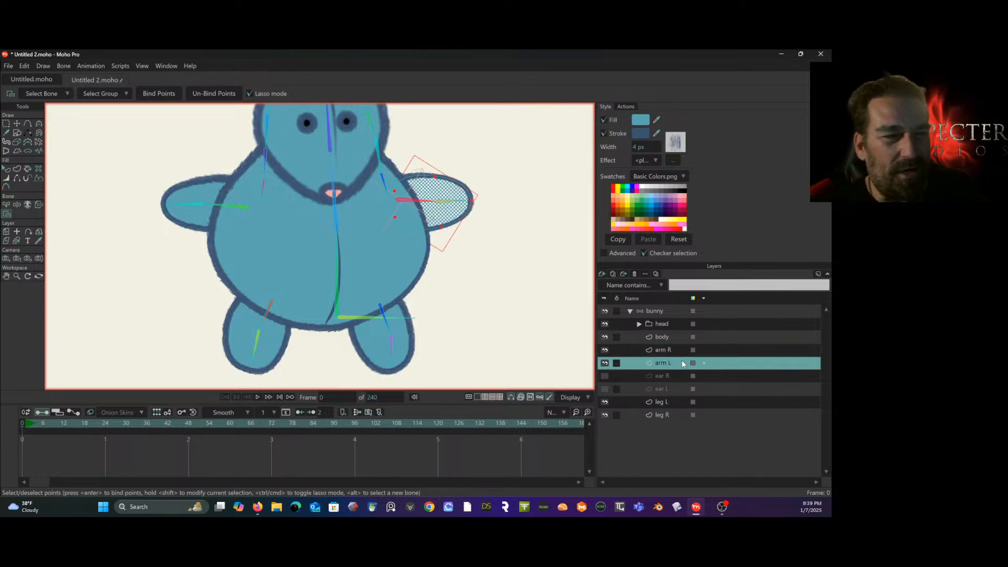
{"action": "left_click", "coordinate": [6, 123]}
{"action": "left_click", "coordinate": [80, 129]}
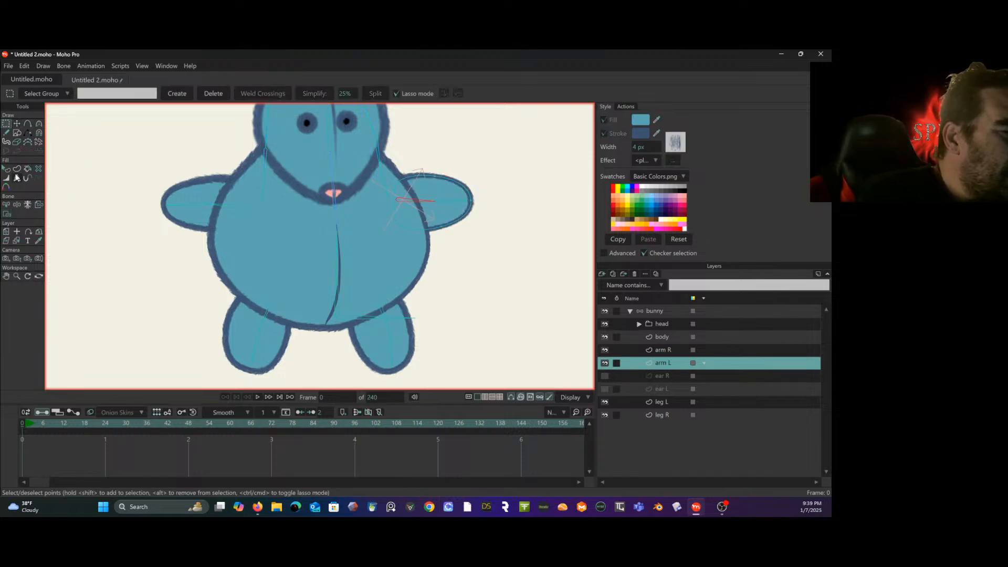
- Bind the arm L layer's two inner points to the arm's bone near the body
{"action": "left_click", "coordinate": [6, 205]}
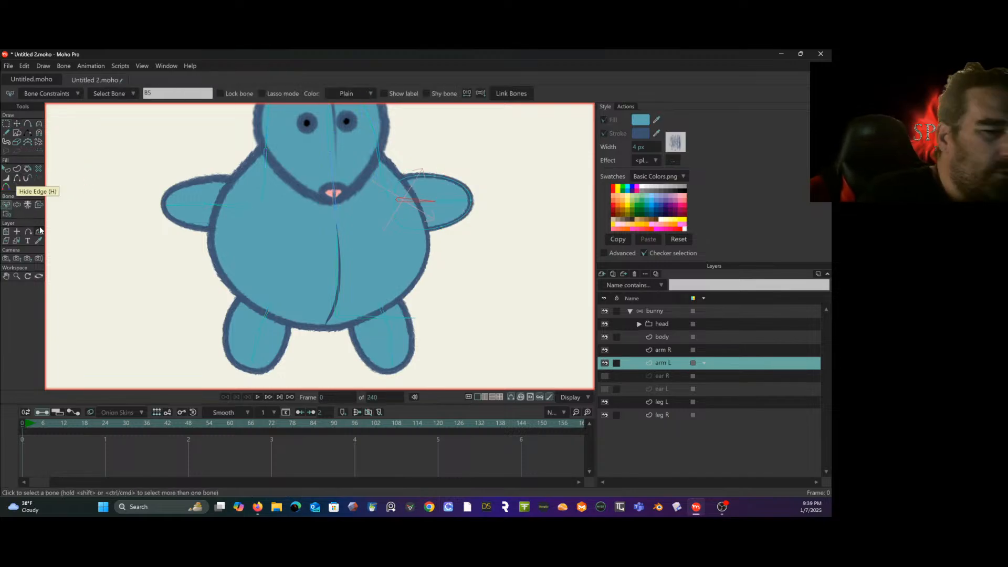
{"action": "left_click", "coordinate": [7, 214]}
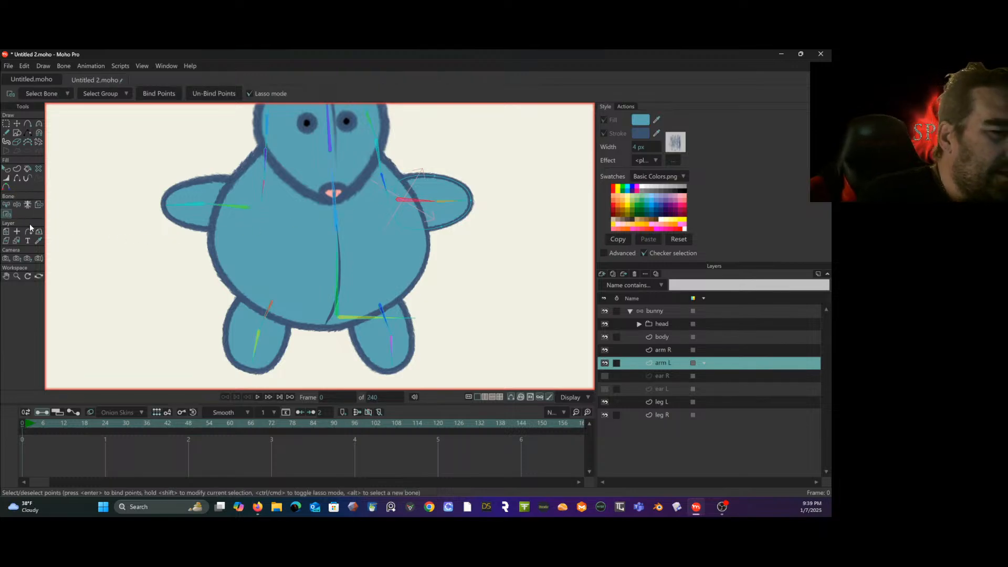
{"action": "mouse_move", "coordinate": [398, 256]}
{"action": "left_mouse_down"}
{"action": "mouse_move", "coordinate": [433, 246]}
{"action": "mouse_move", "coordinate": [422, 134]}
{"action": "left_mouse_up"}
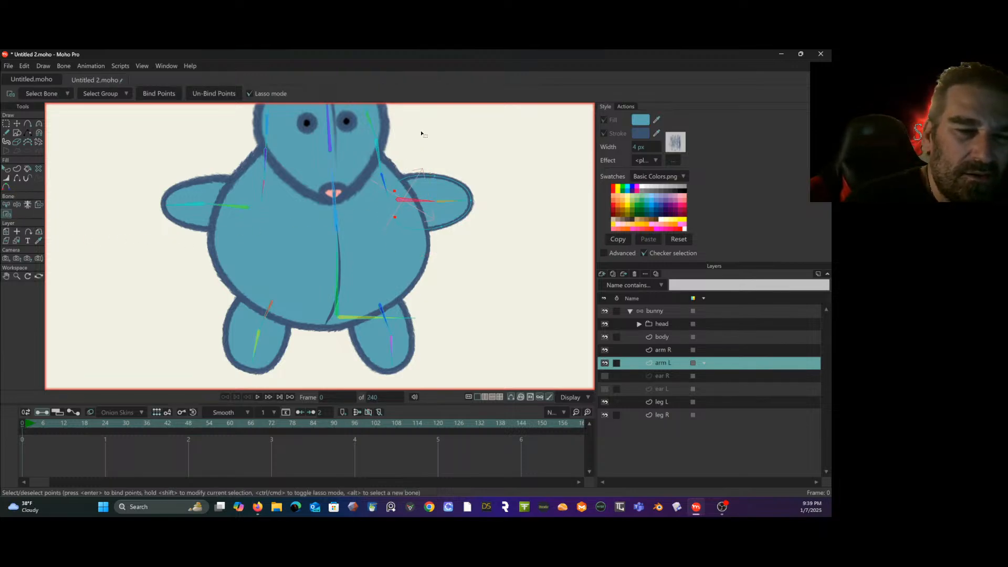
{"action": "left_click", "coordinate": [150, 95]}
- Bind the arm L layer's three outer points to the arm's outer bone
{"action": "left_click", "coordinate": [6, 204]}
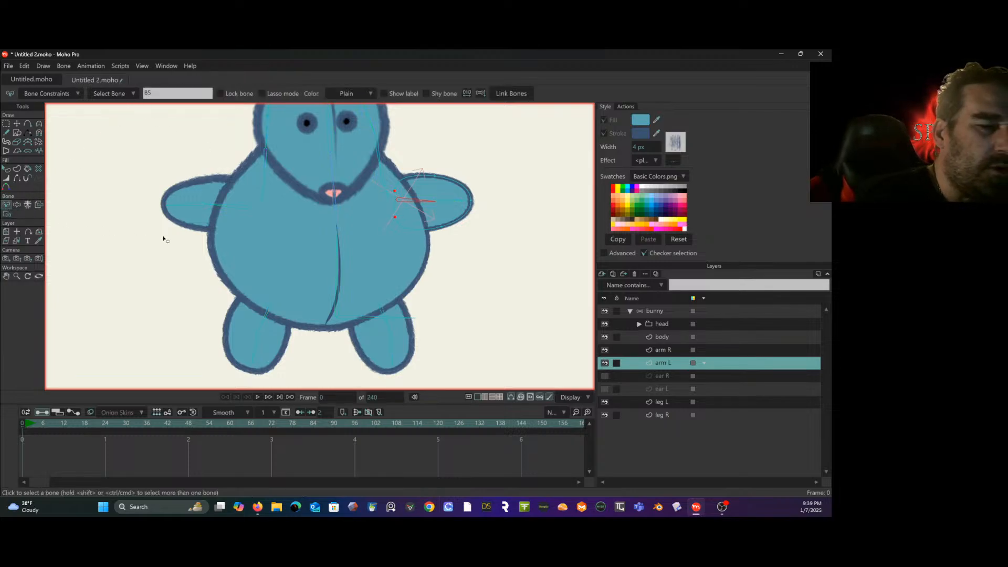
{"action": "left_click", "coordinate": [448, 204]}
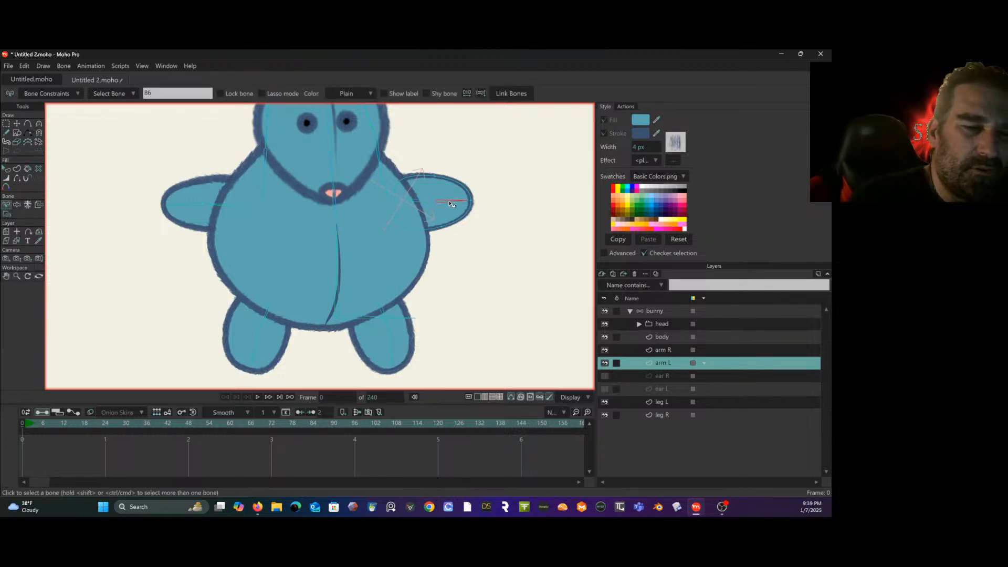
{"action": "left_click", "coordinate": [6, 214]}
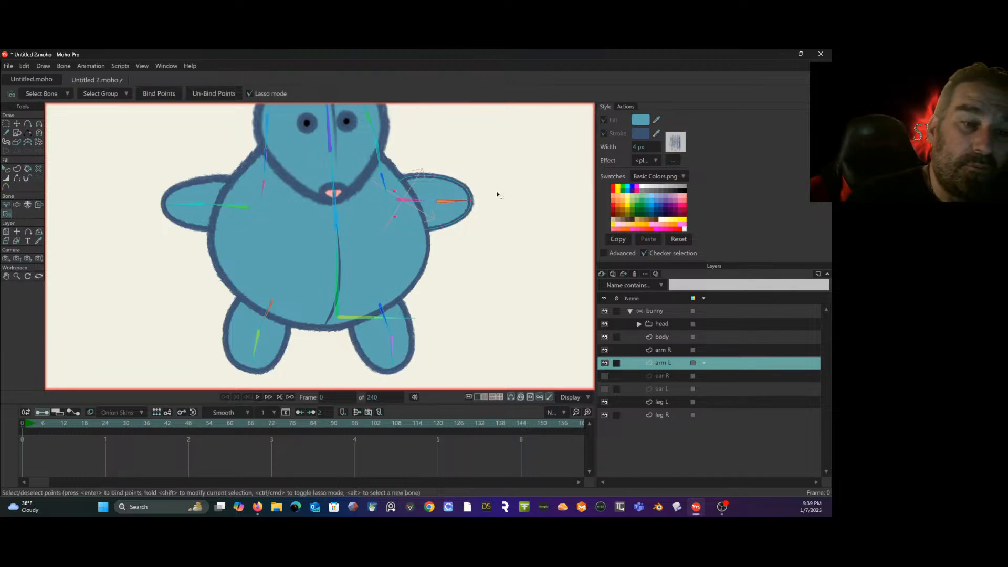
{"action": "mouse_move", "coordinate": [495, 193]}
{"action": "left_mouse_down"}
{"action": "mouse_move", "coordinate": [488, 156]}
{"action": "mouse_move", "coordinate": [446, 151]}
{"action": "mouse_move", "coordinate": [433, 168]}
{"action": "mouse_move", "coordinate": [427, 222]}
{"action": "mouse_move", "coordinate": [467, 248]}
{"action": "mouse_move", "coordinate": [490, 163]}
{"action": "left_mouse_up"}
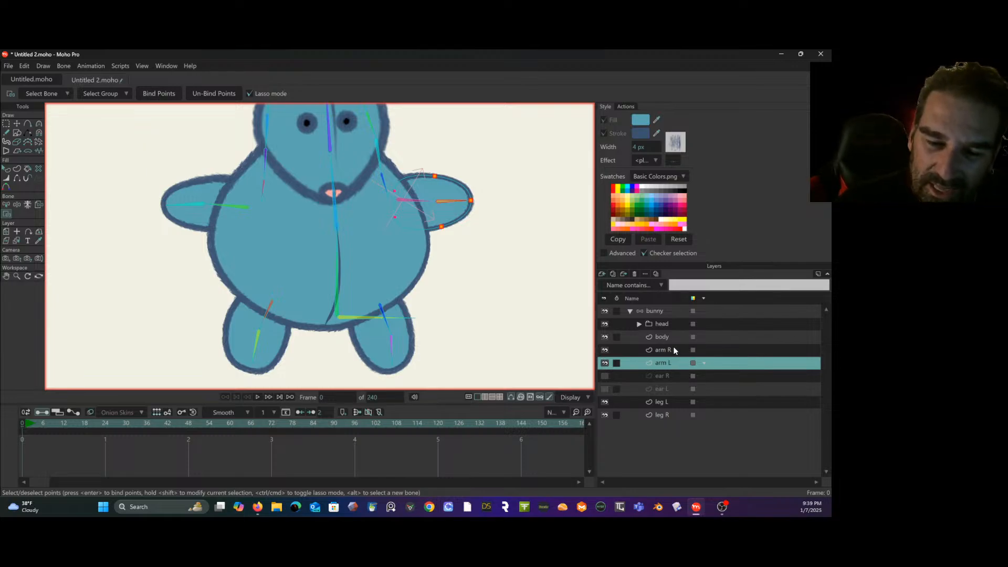
- Switch to the leg L layer and add extra points along the top and both sides of the leg's outline
{"action": "left_click", "coordinate": [669, 401]}
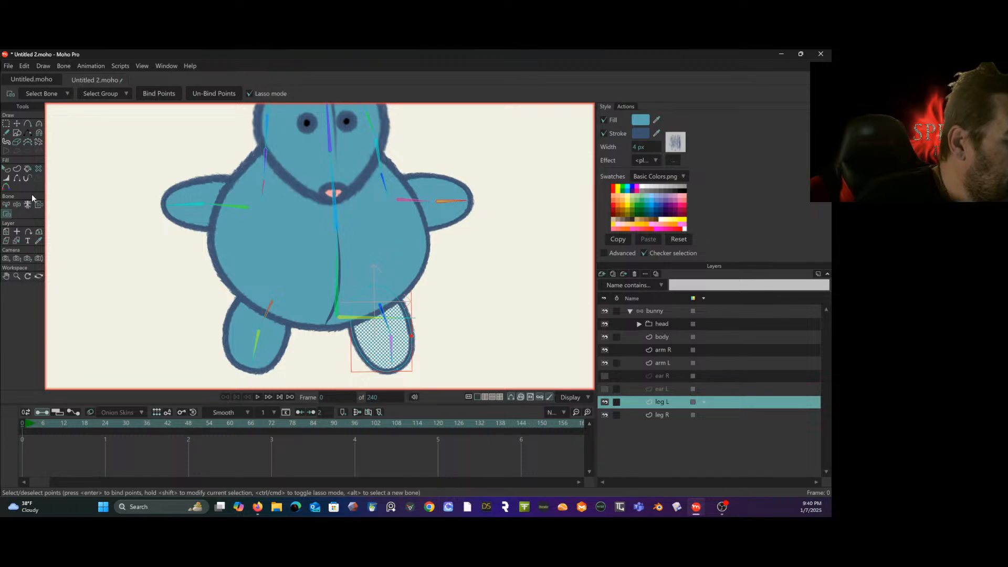
{"action": "left_click", "coordinate": [32, 123]}
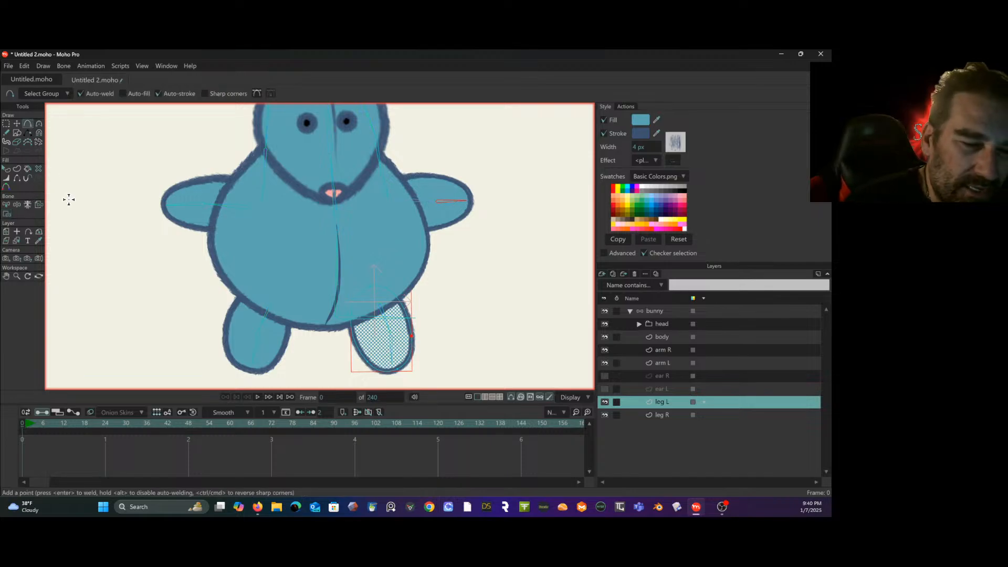
{"action": "left_click", "coordinate": [360, 294]}
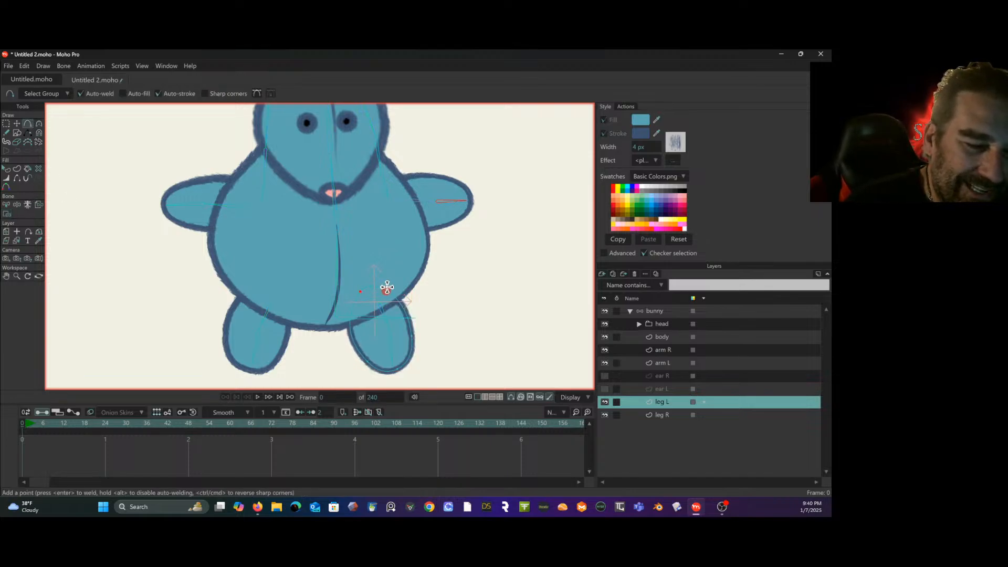
{"action": "left_click", "coordinate": [353, 334]}
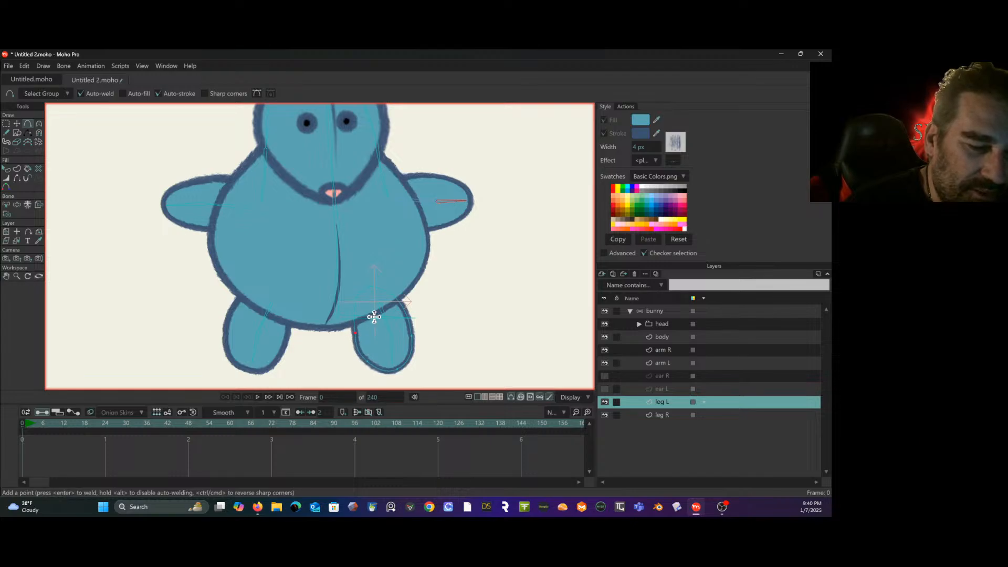
{"action": "left_click", "coordinate": [404, 312]}
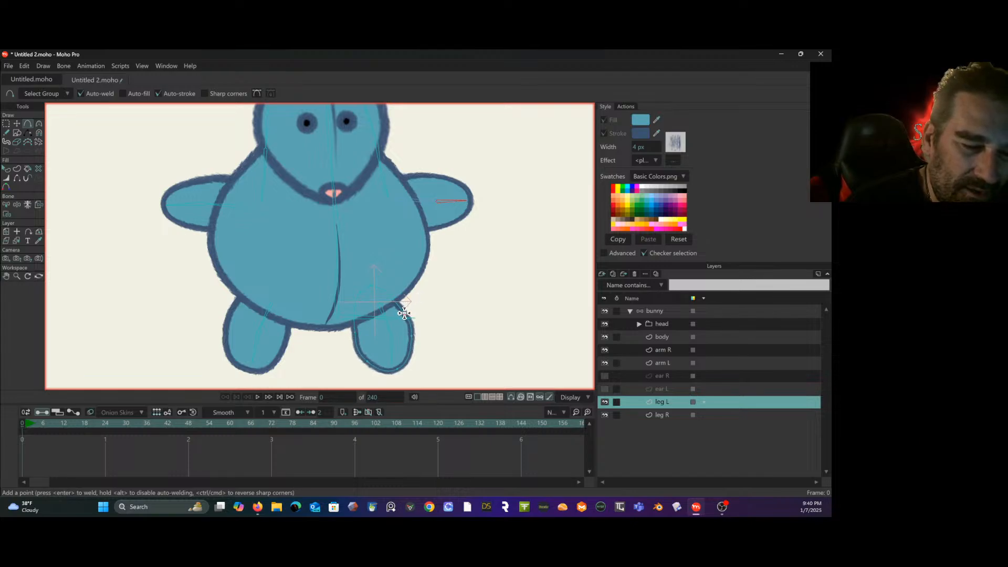
{"action": "left_click", "coordinate": [355, 350]}
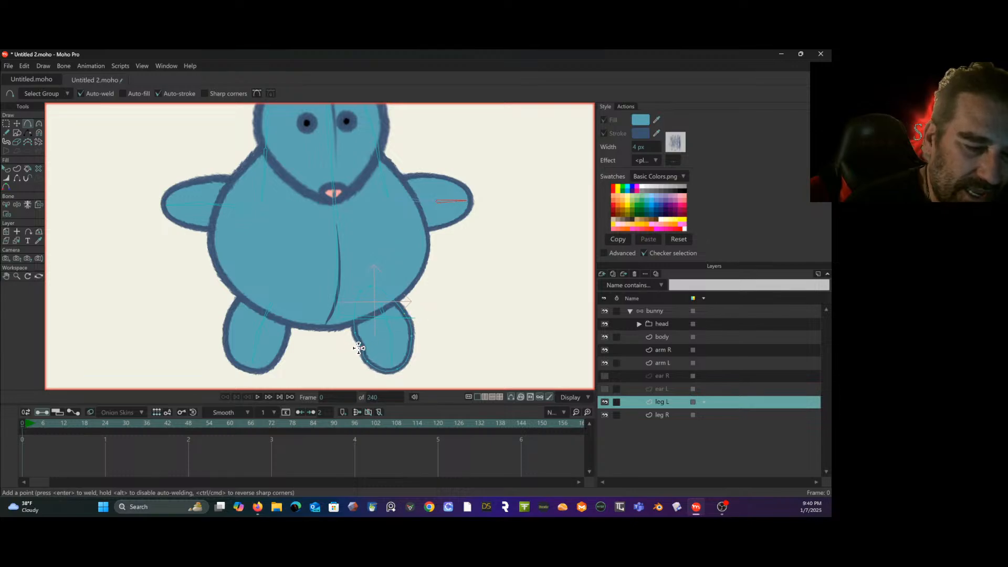
{"action": "left_click", "coordinate": [409, 328]}
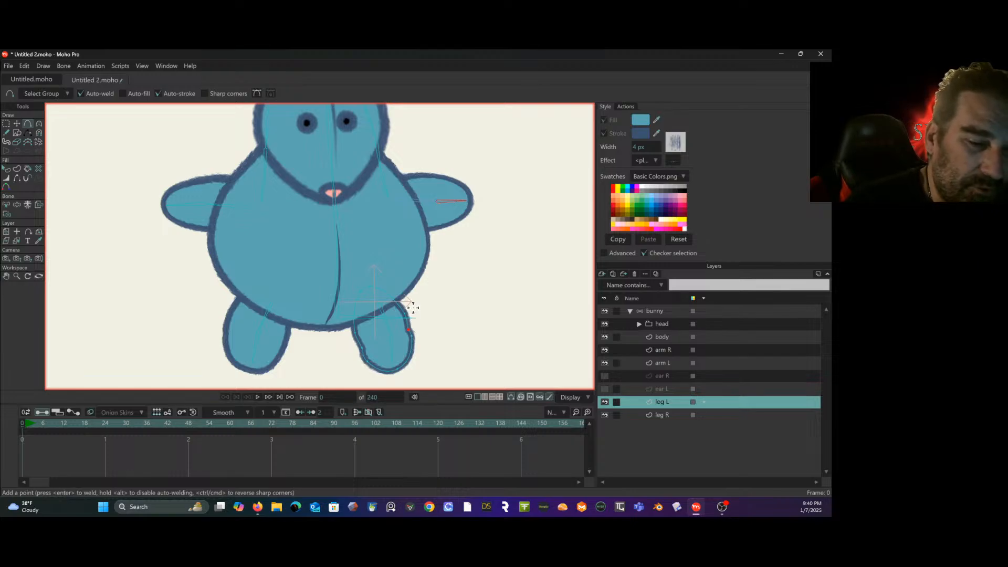
{"action": "left_click", "coordinate": [385, 291]}
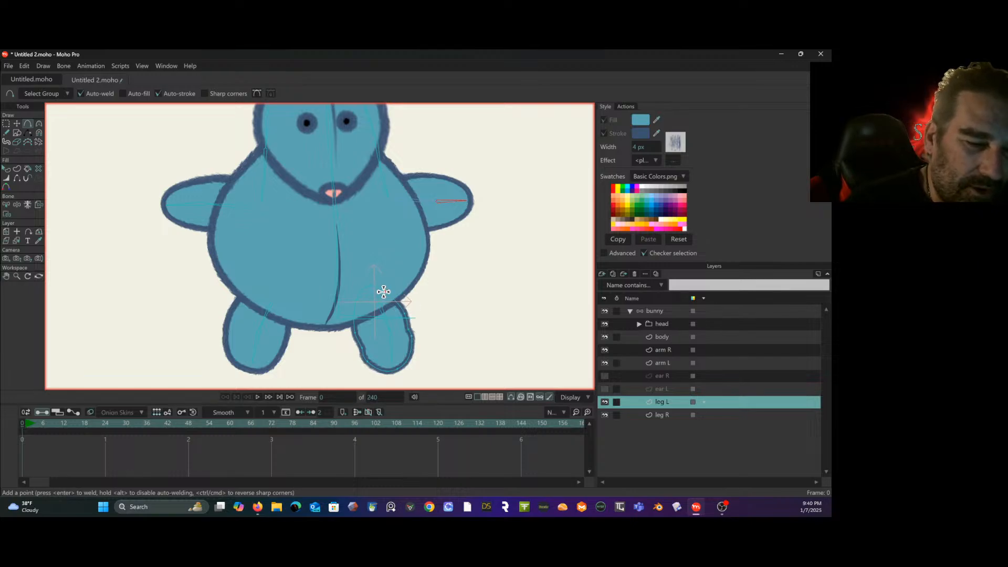
{"action": "left_click", "coordinate": [351, 310]}
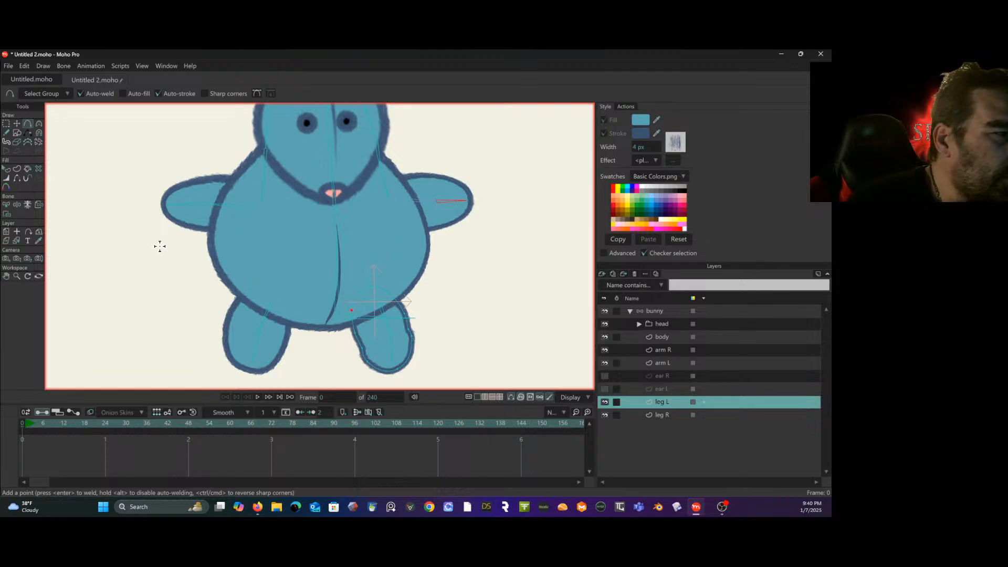
- Smooth the leg L outline by adjusting the curvature of its new side points to about 0.54 on both sides
{"action": "left_click", "coordinate": [7, 124]}
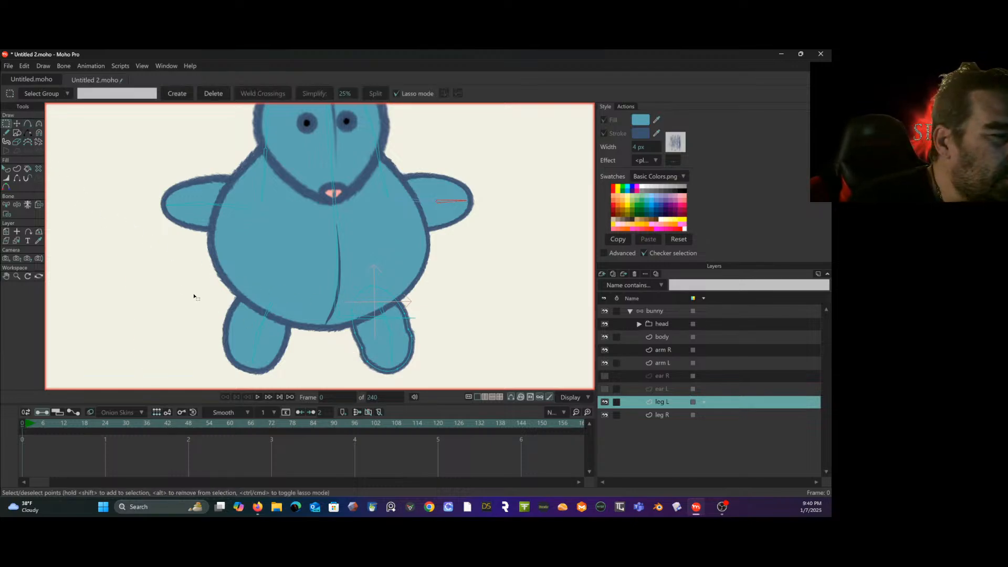
{"action": "left_click", "coordinate": [39, 125]}
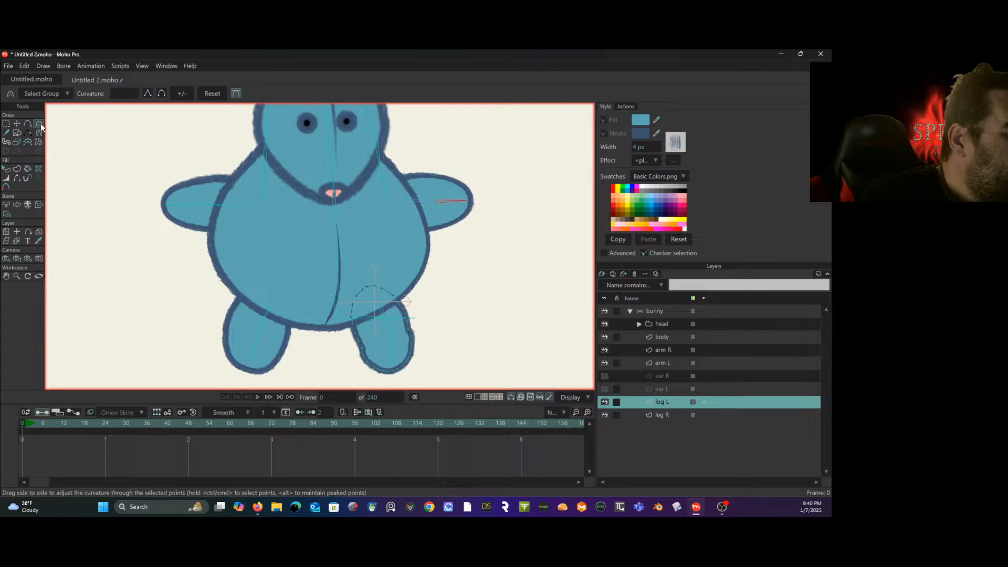
{"action": "left_click", "coordinate": [367, 362]}
{"action": "left_click_drag", "start_coordinate": [379, 372], "coordinate": [374, 376]}
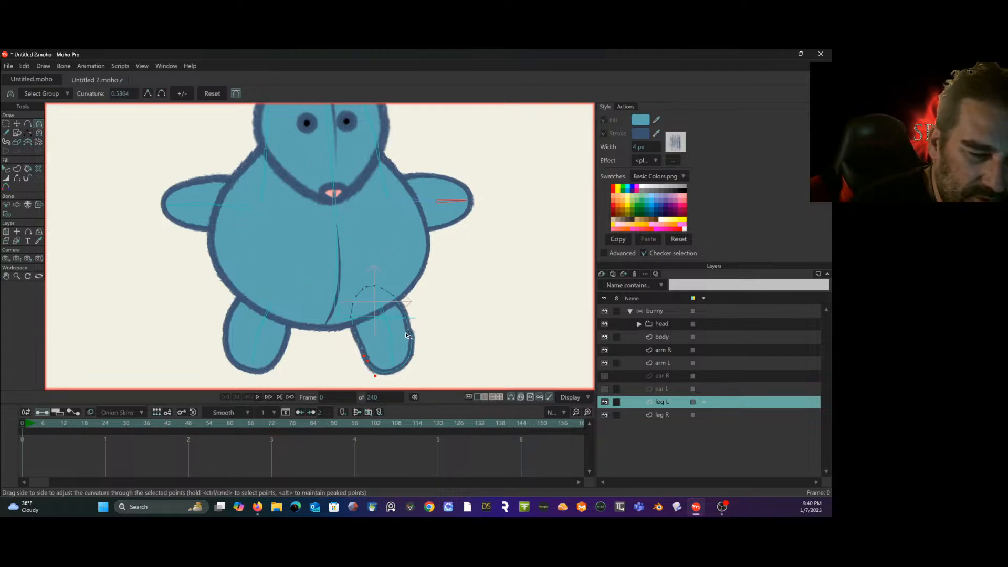
{"action": "left_click_drag", "start_coordinate": [413, 337], "coordinate": [415, 341]}
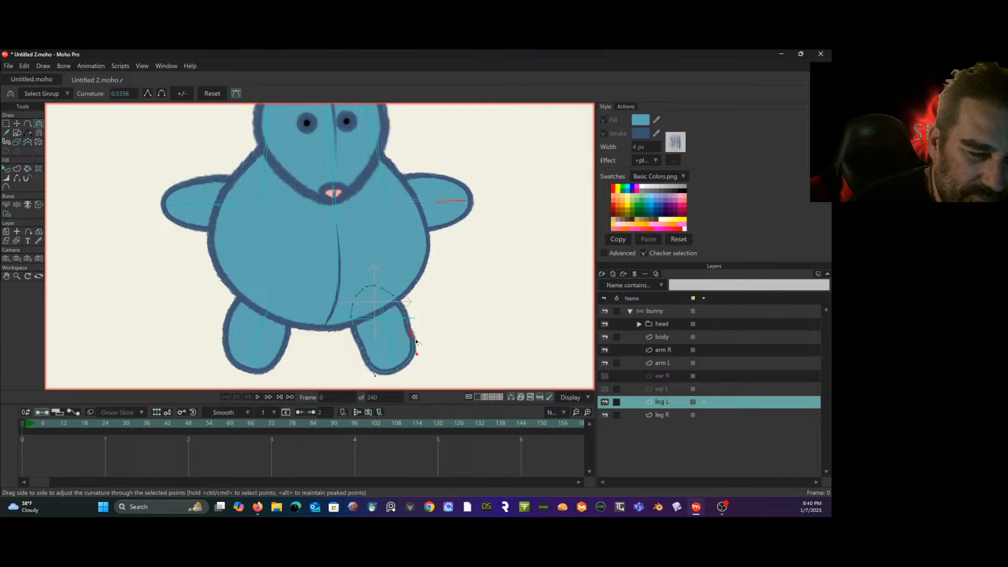
- Move the leg L outline's outer side point slightly upward and deselect the layer's points
{"action": "left_click", "coordinate": [16, 124]}
{"action": "left_click_drag", "start_coordinate": [408, 330], "coordinate": [409, 324]}
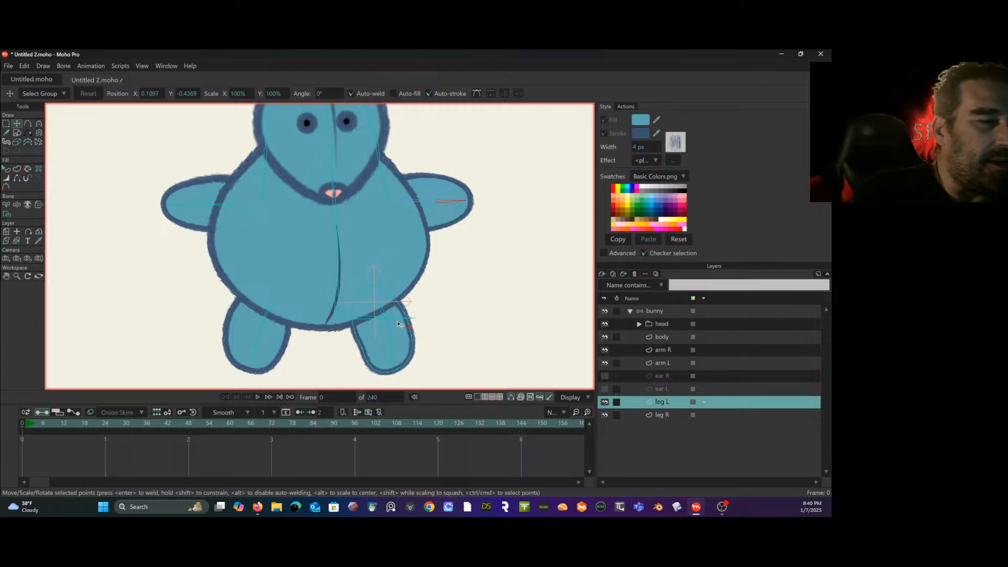
{"action": "left_click", "coordinate": [6, 123]}
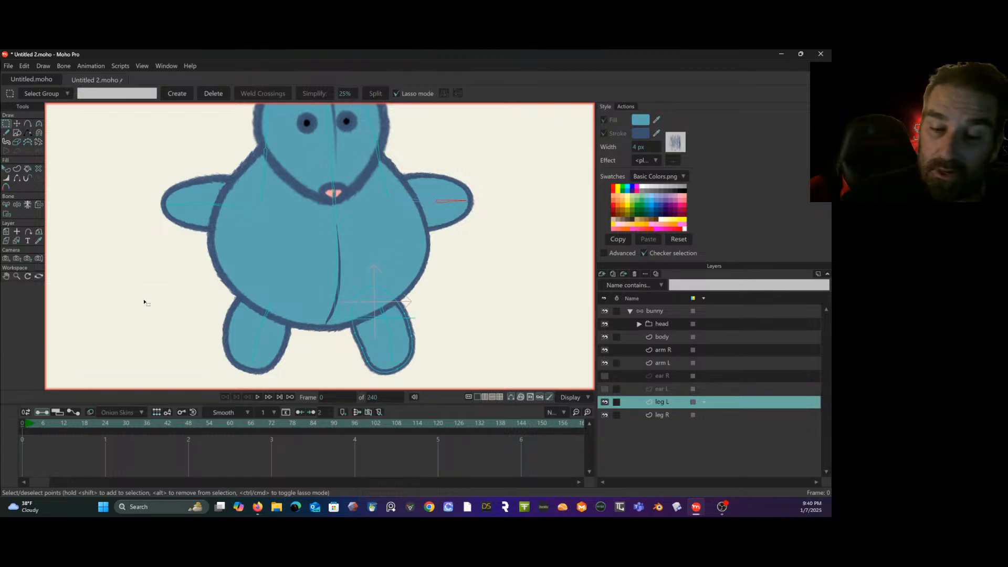
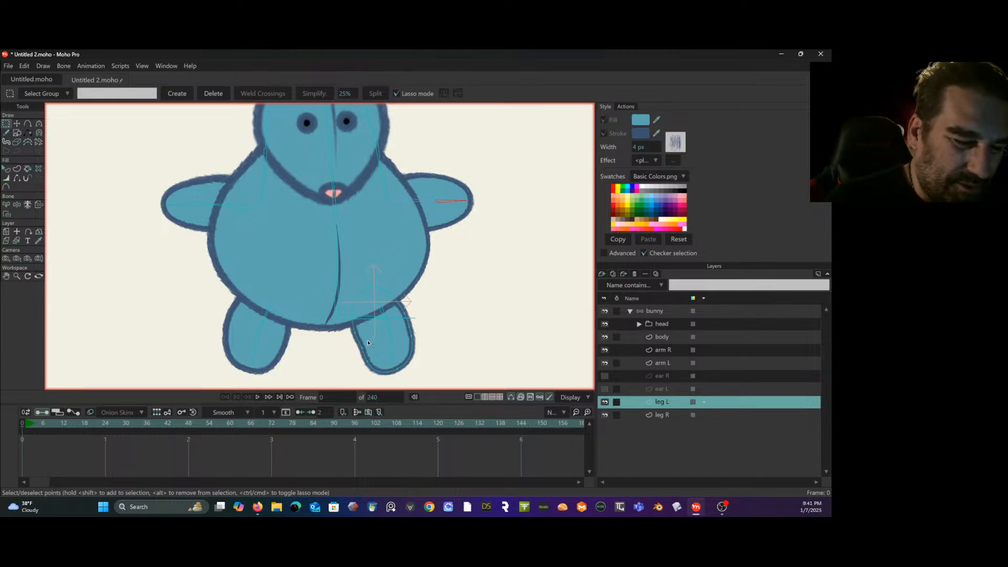
- Adjust the curvature of the leg L outline's upper points to about 0.29, then deselect them
{"action": "left_click_drag", "start_coordinate": [371, 340], "coordinate": [355, 357]}
{"action": "left_click_drag", "start_coordinate": [422, 329], "coordinate": [420, 316]}
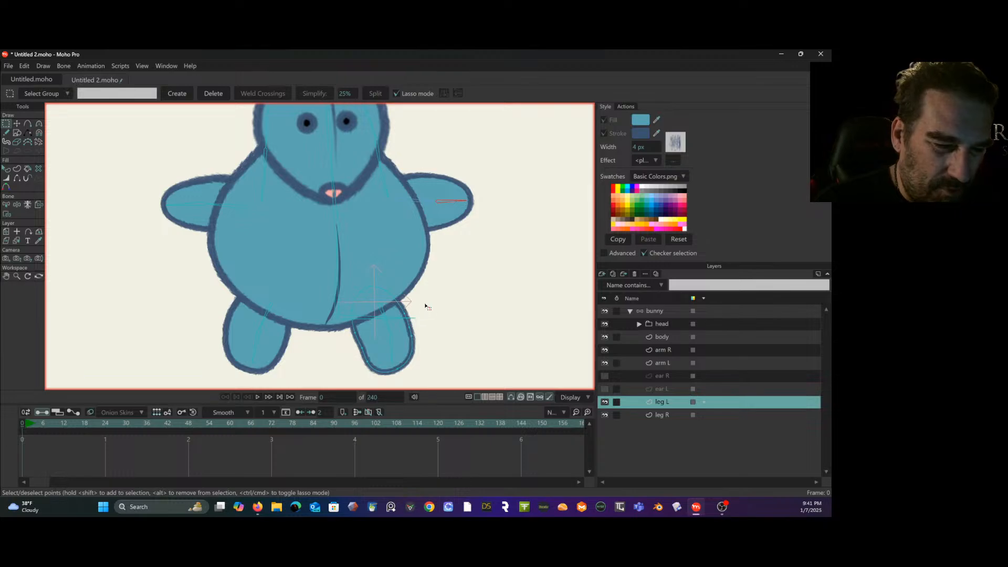
{"action": "left_click_drag", "start_coordinate": [391, 340], "coordinate": [428, 310]}
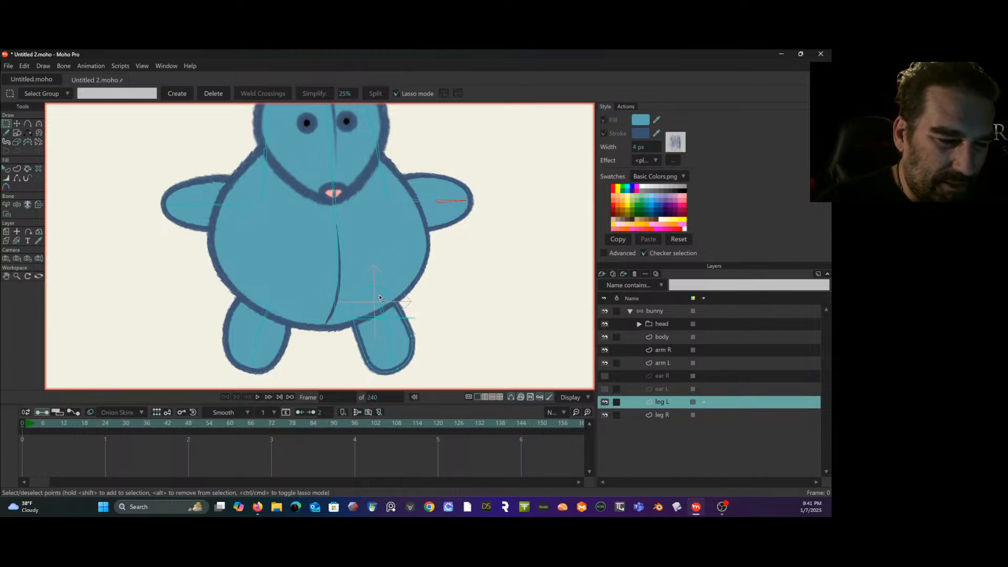
{"action": "left_click", "coordinate": [351, 310]}
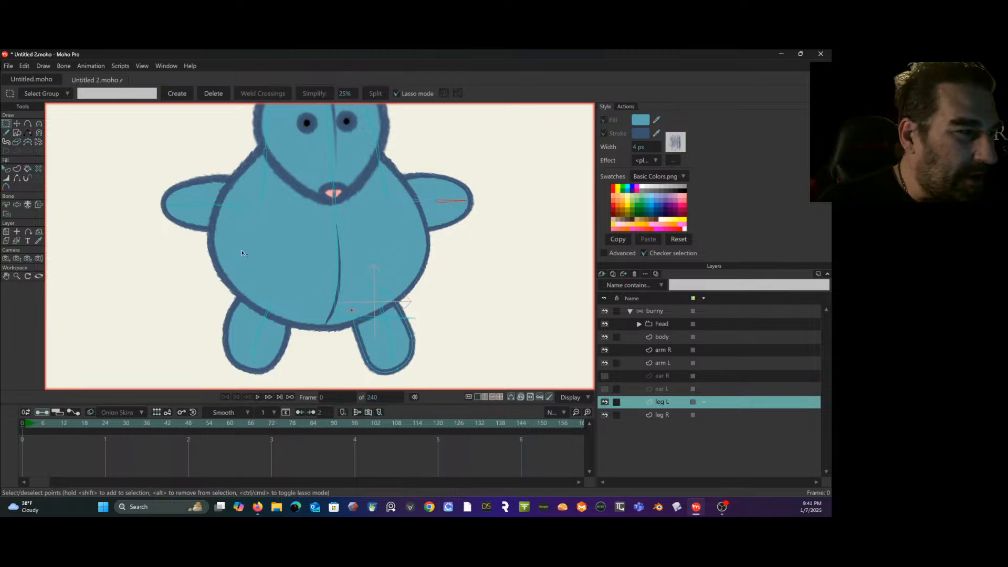
{"action": "left_click", "coordinate": [39, 124]}
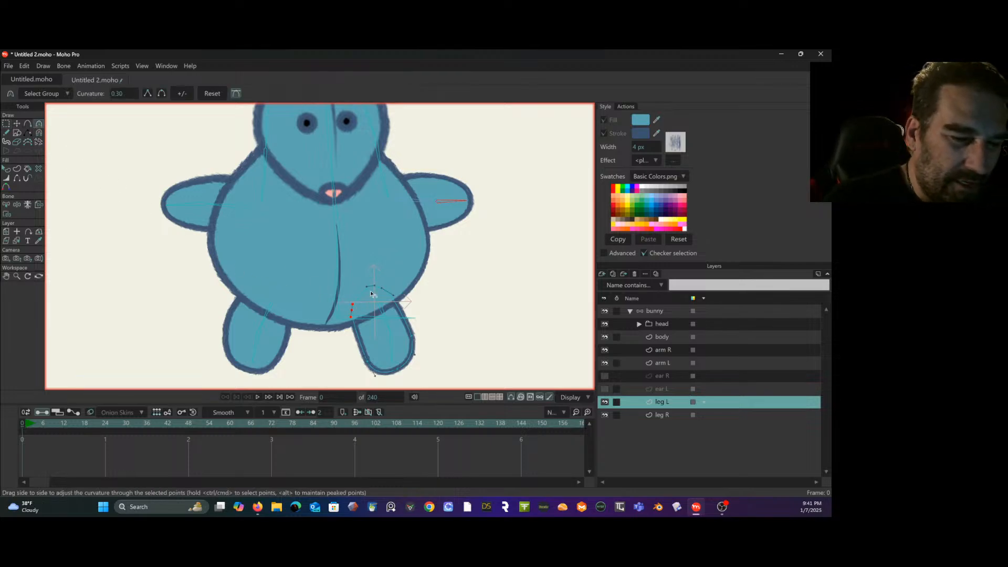
{"action": "left_click_drag", "start_coordinate": [361, 291], "coordinate": [374, 284]}
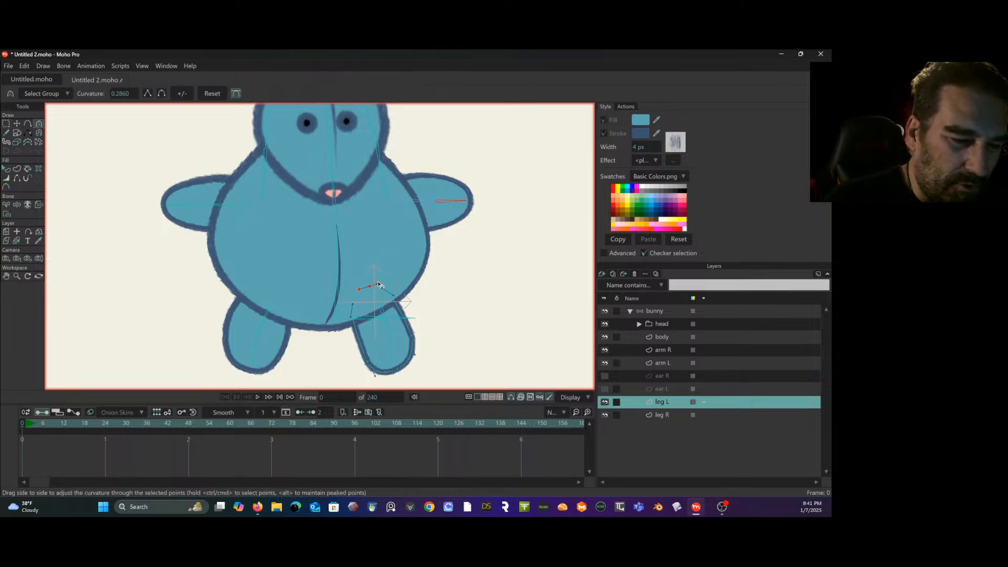
{"action": "left_click", "coordinate": [8, 124]}
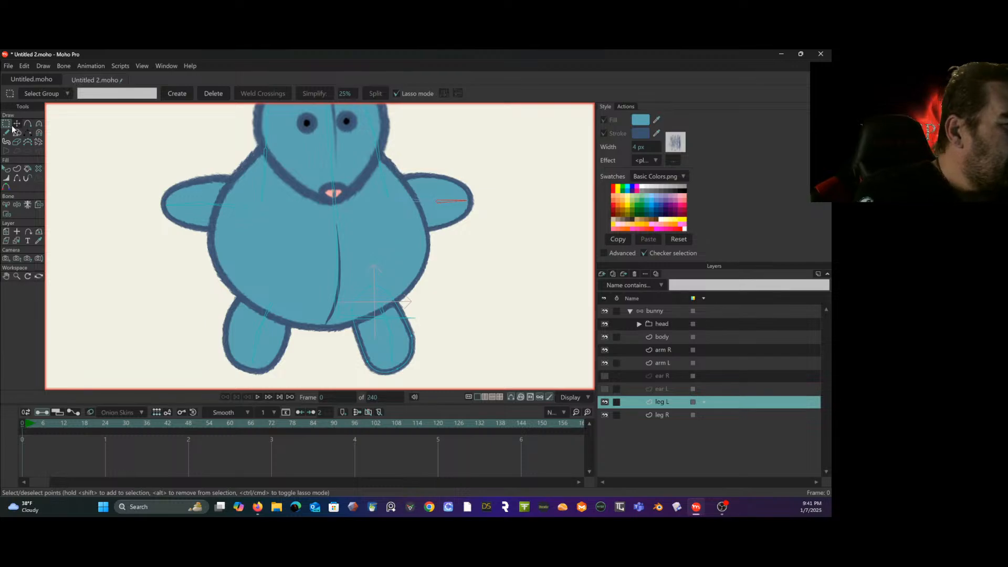
- Delete the shape on the leg R layer and duplicate the leg L layer as its replacement
{"action": "left_click", "coordinate": [667, 416]}
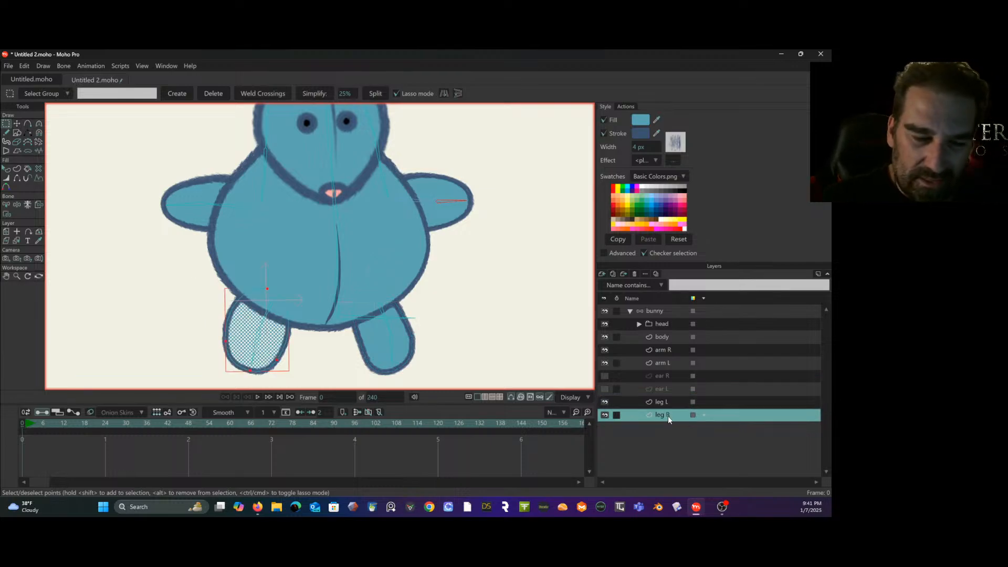
{"action": "key", "text": "Delete"}
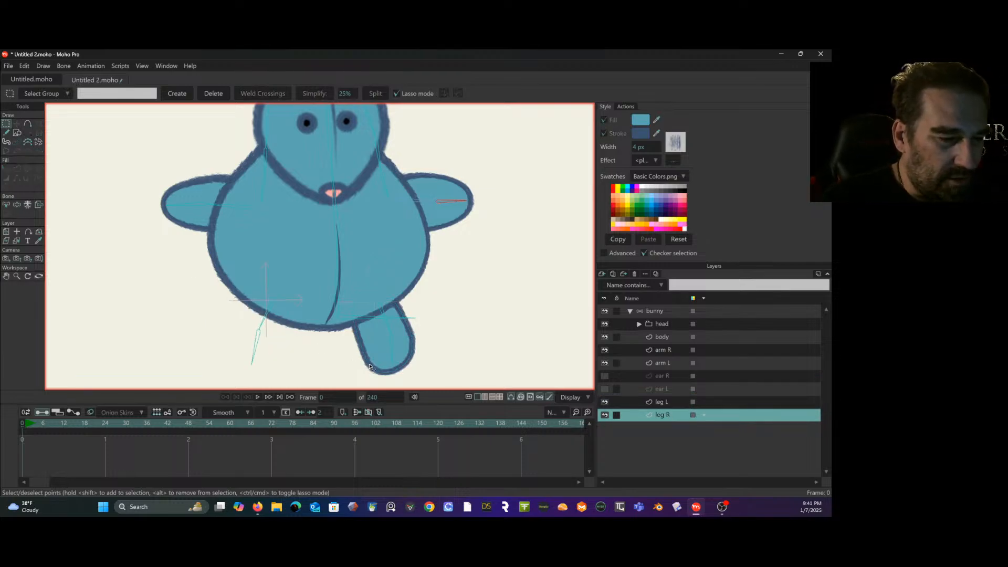
{"action": "left_click", "coordinate": [662, 402]}
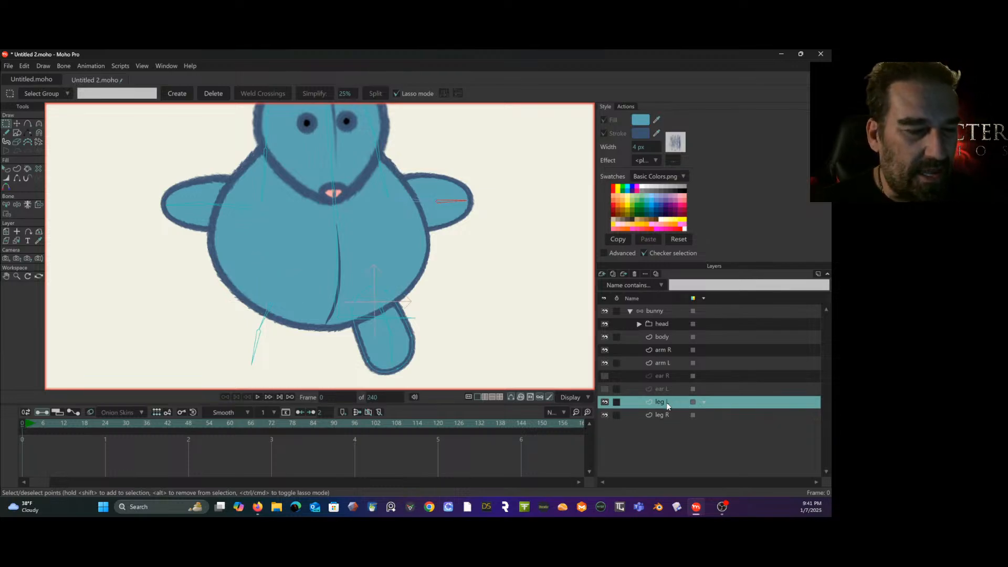
{"action": "left_click", "coordinate": [7, 231]}
{"action": "left_click", "coordinate": [25, 66]}
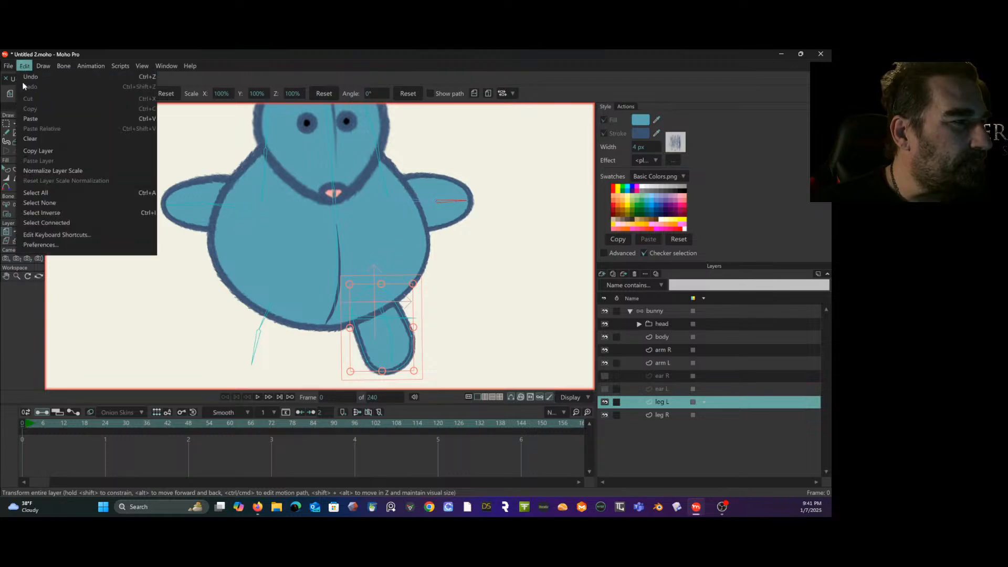
{"action": "left_click", "coordinate": [680, 407]}
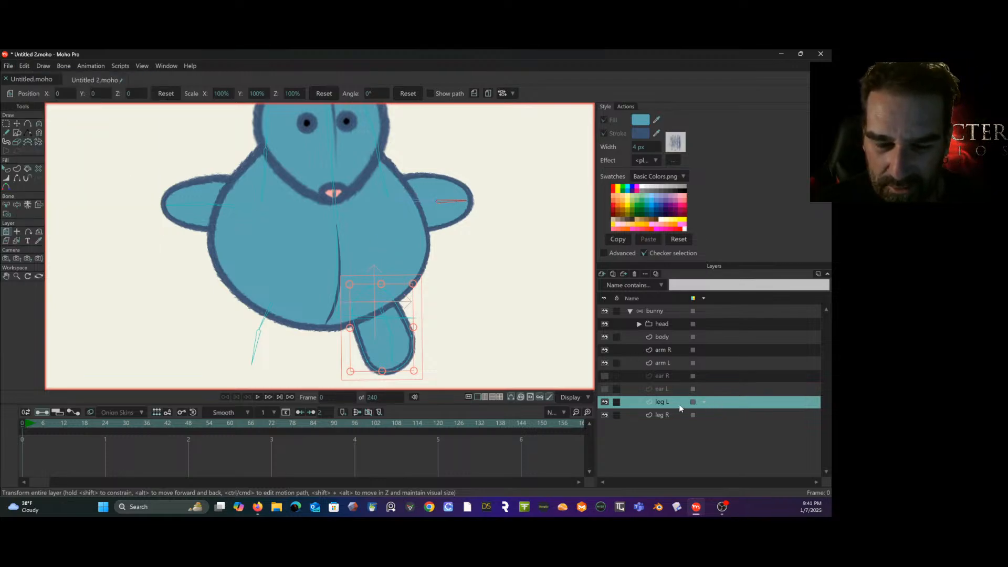
{"action": "right_click", "coordinate": [678, 404]}
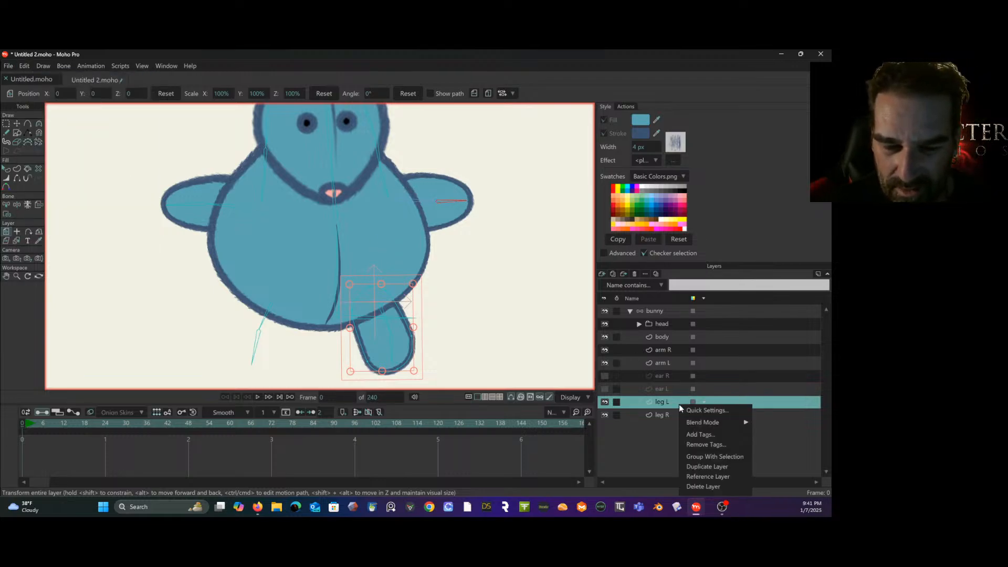
{"action": "left_click", "coordinate": [698, 468]}
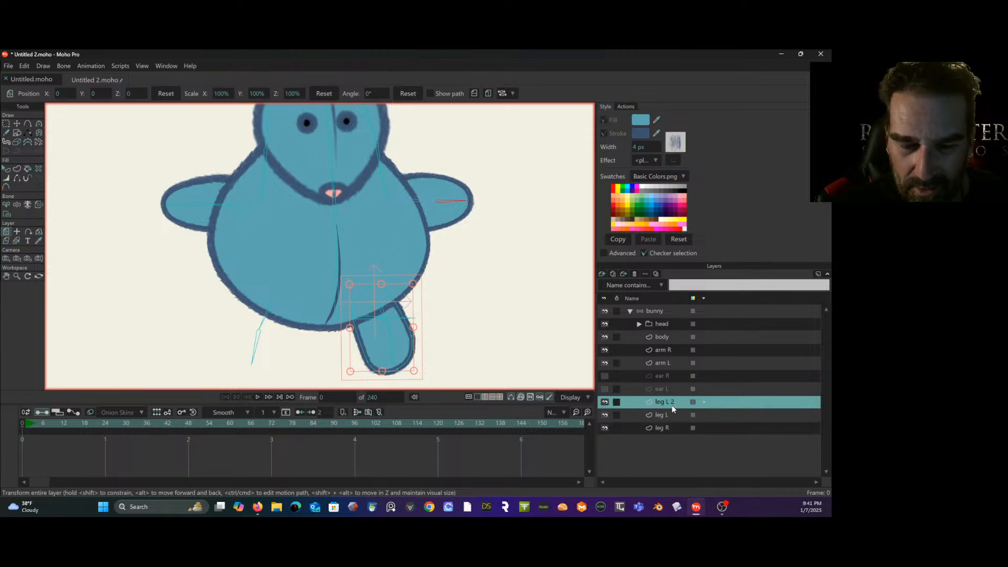
- Rename the duplicated leg layer Leg R and place it mirrored over the opposite leg's bones
{"action": "double_click", "coordinate": [671, 405]}
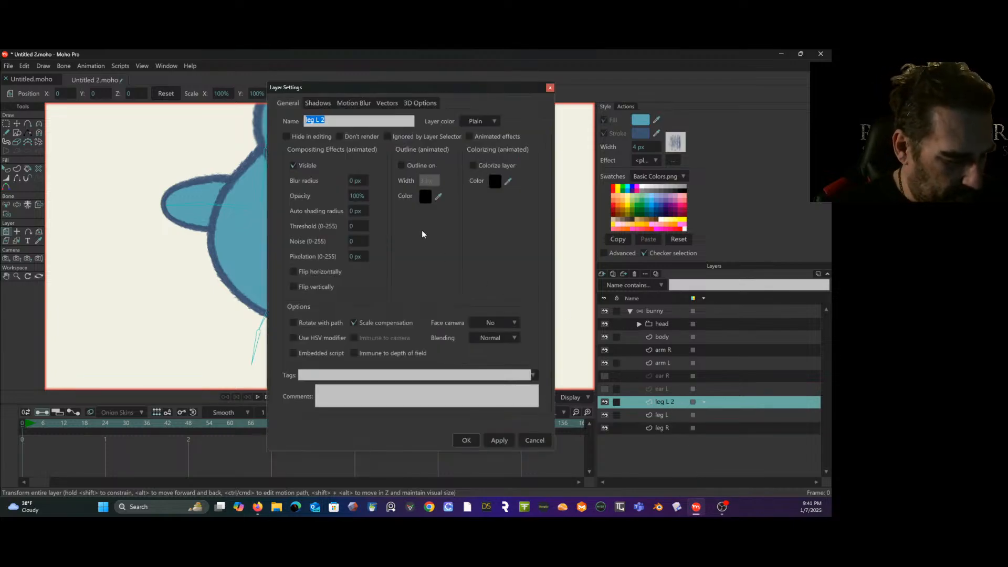
{"action": "type", "text": "Leg R"}
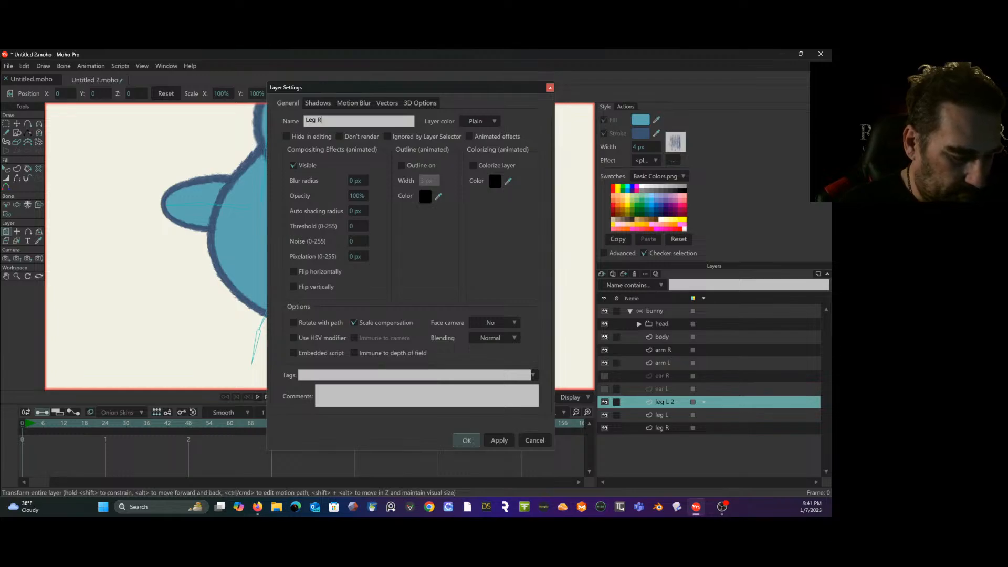
{"action": "key", "text": "Return"}
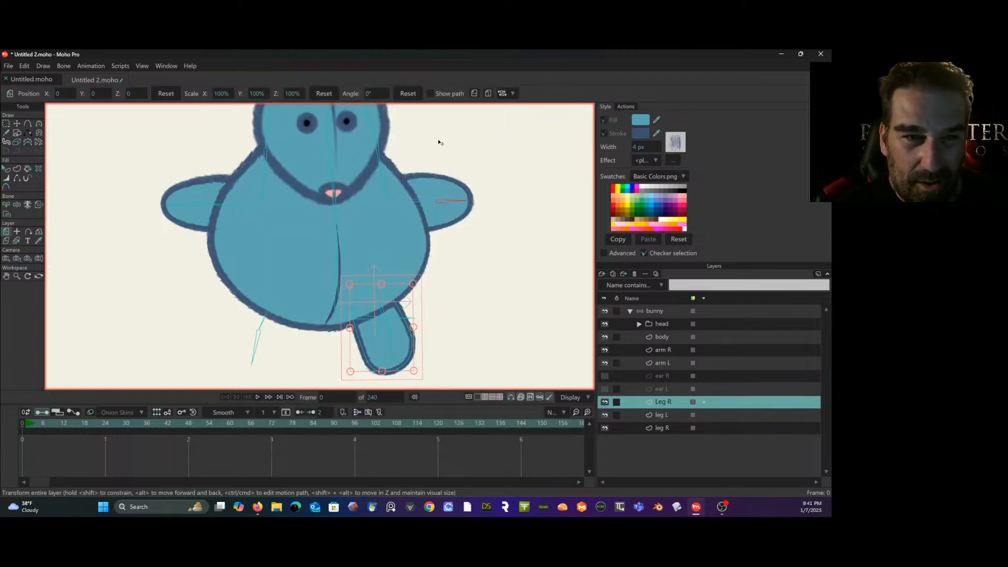
{"action": "left_click_drag", "start_coordinate": [384, 321], "coordinate": [271, 343]}
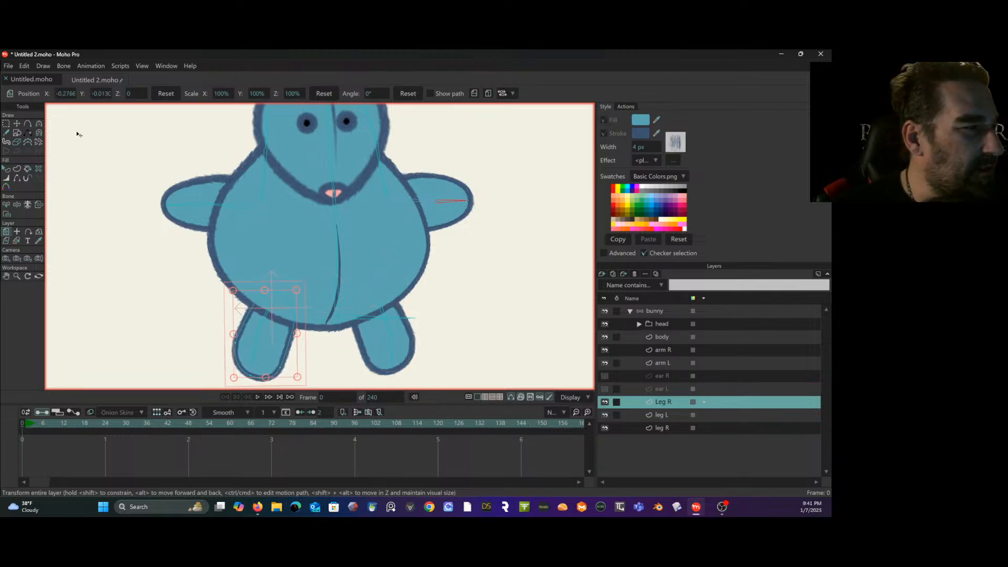
{"action": "left_click", "coordinate": [6, 123]}
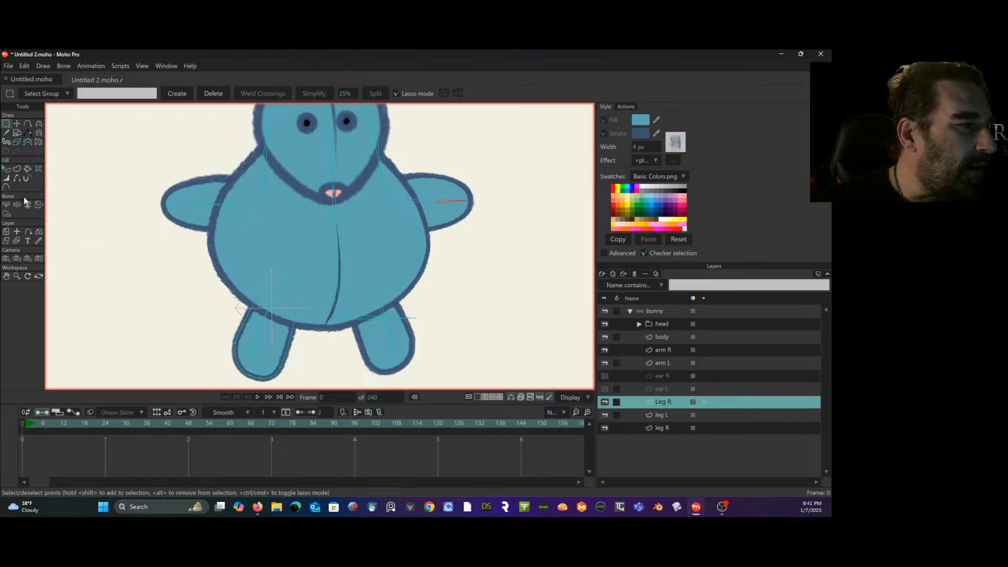
- Bind the new Leg R layer's three upper points to that leg's upper bone
{"action": "left_click", "coordinate": [7, 206]}
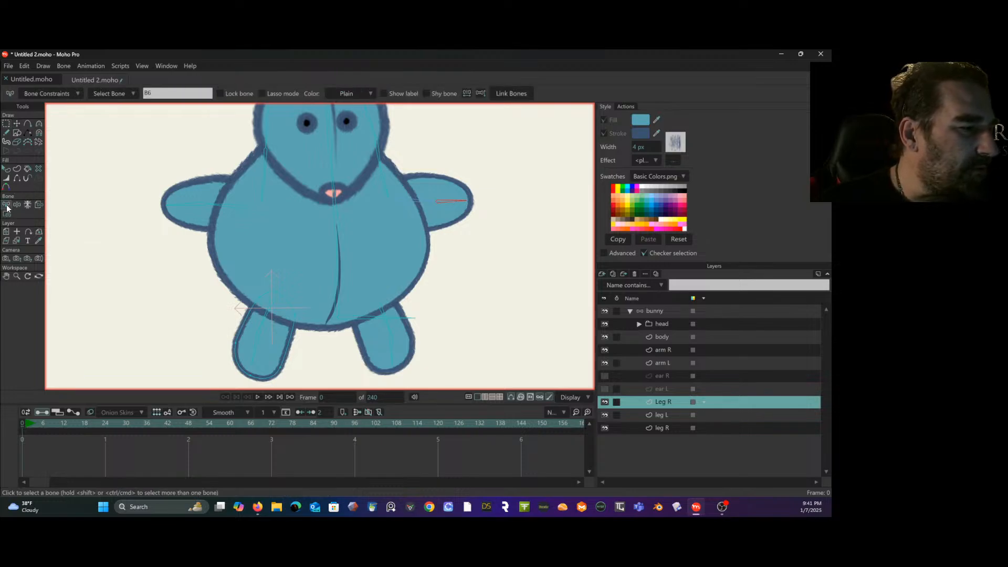
{"action": "left_click", "coordinate": [155, 259]}
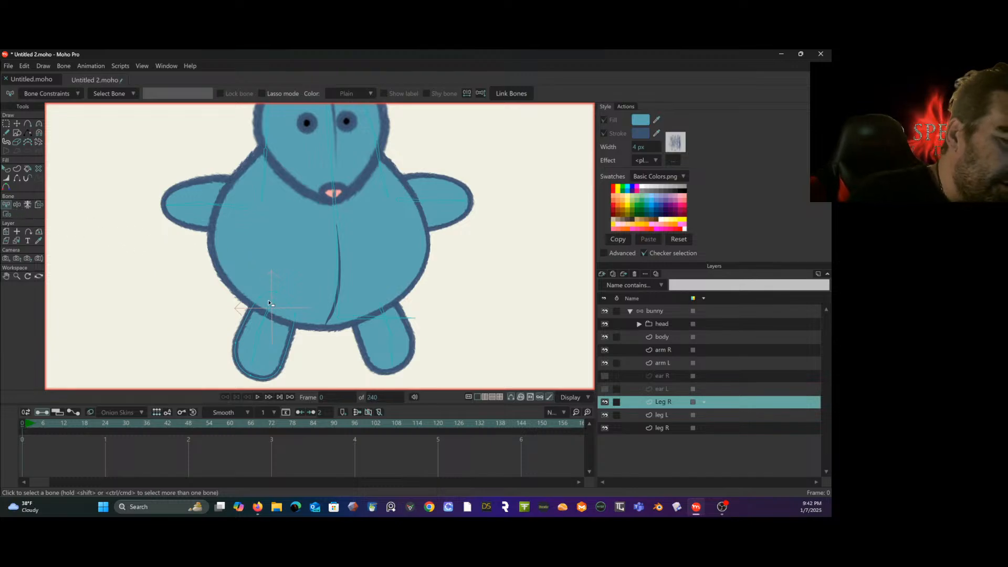
{"action": "left_click", "coordinate": [266, 317]}
{"action": "left_click", "coordinate": [7, 214]}
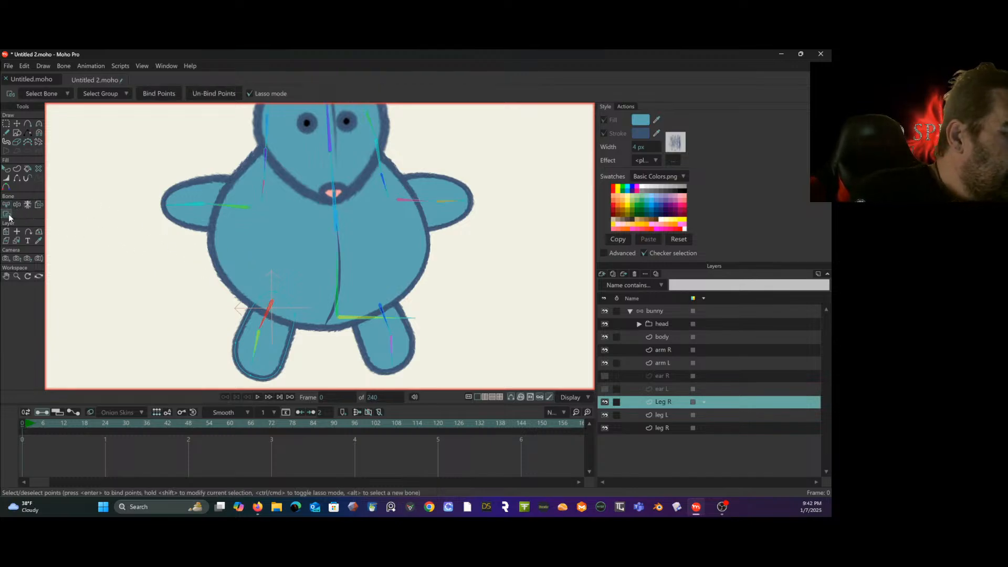
{"action": "mouse_move", "coordinate": [284, 274]}
{"action": "left_mouse_down"}
{"action": "mouse_move", "coordinate": [261, 315]}
{"action": "mouse_move", "coordinate": [307, 312]}
{"action": "left_mouse_up"}
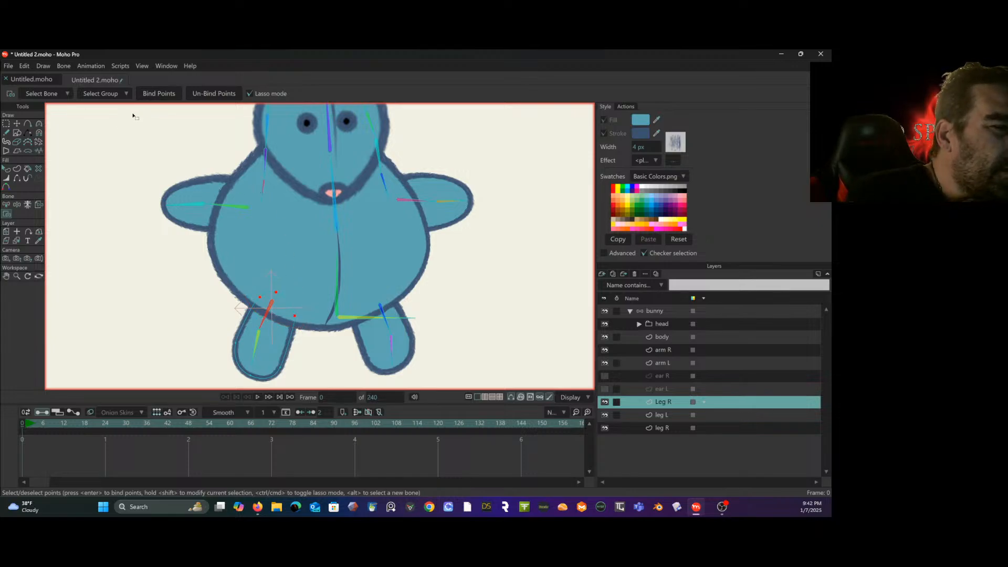
- Bind the new Leg R layer's three lower points to that leg's lower bone
{"action": "left_click", "coordinate": [6, 205]}
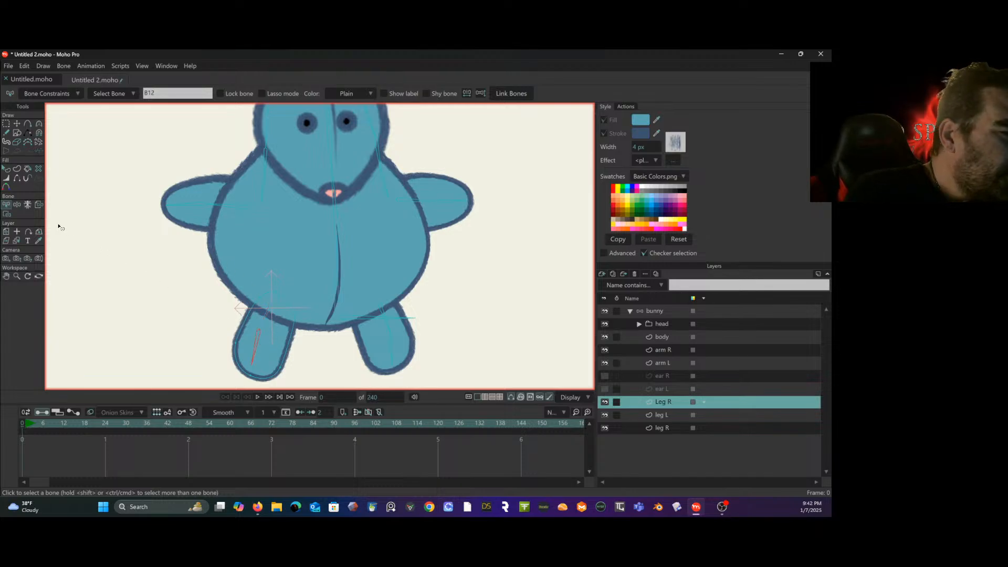
{"action": "left_click", "coordinate": [7, 213]}
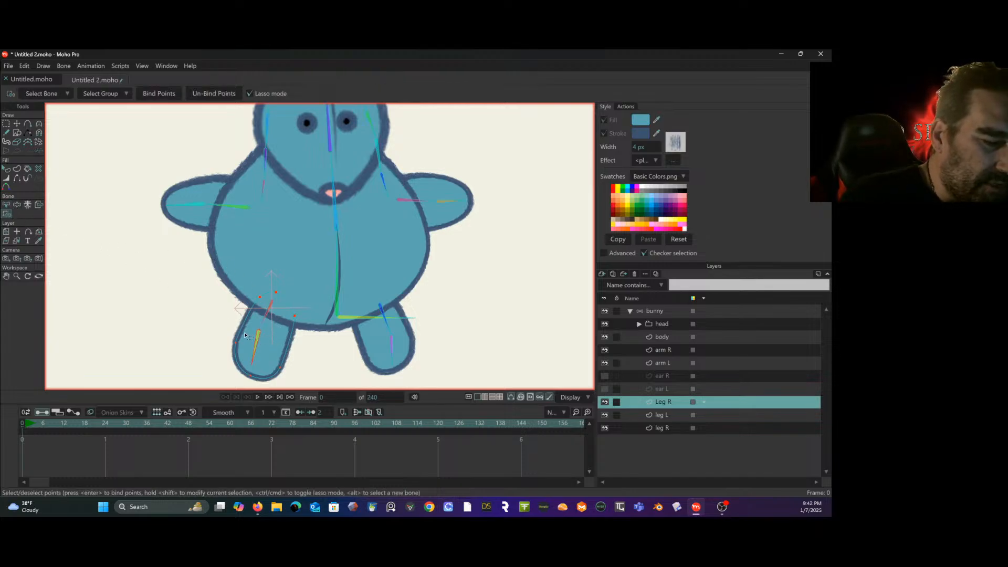
{"action": "mouse_move", "coordinate": [244, 334]}
{"action": "left_mouse_down"}
{"action": "mouse_move", "coordinate": [223, 382]}
{"action": "mouse_move", "coordinate": [294, 352]}
{"action": "mouse_move", "coordinate": [254, 331]}
{"action": "left_mouse_up"}
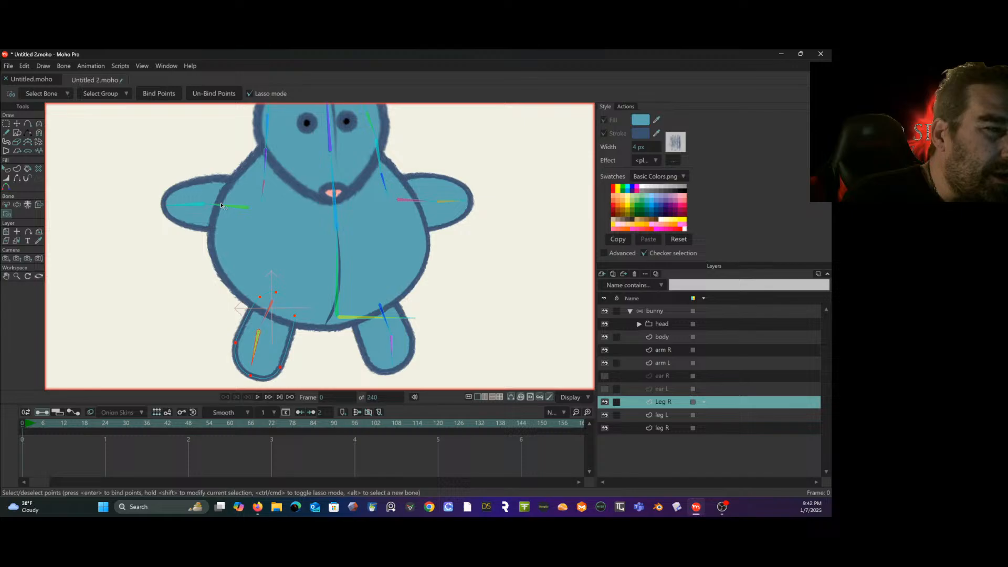
{"action": "left_click", "coordinate": [151, 94]}
{"action": "left_click", "coordinate": [6, 123]}
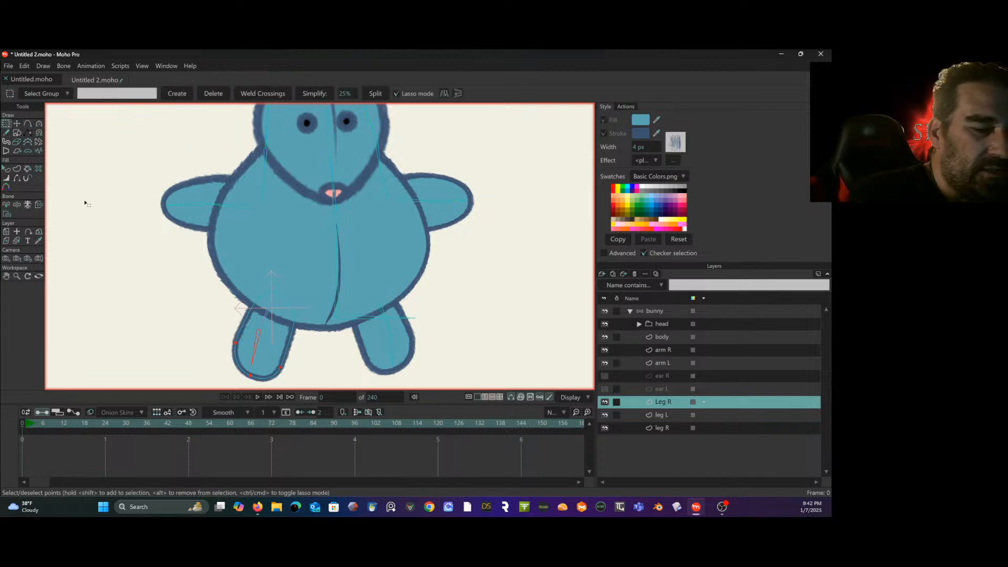
- Switch to the leg L layer and bind its three upper points to that leg's upper bone
{"action": "left_click", "coordinate": [7, 205]}
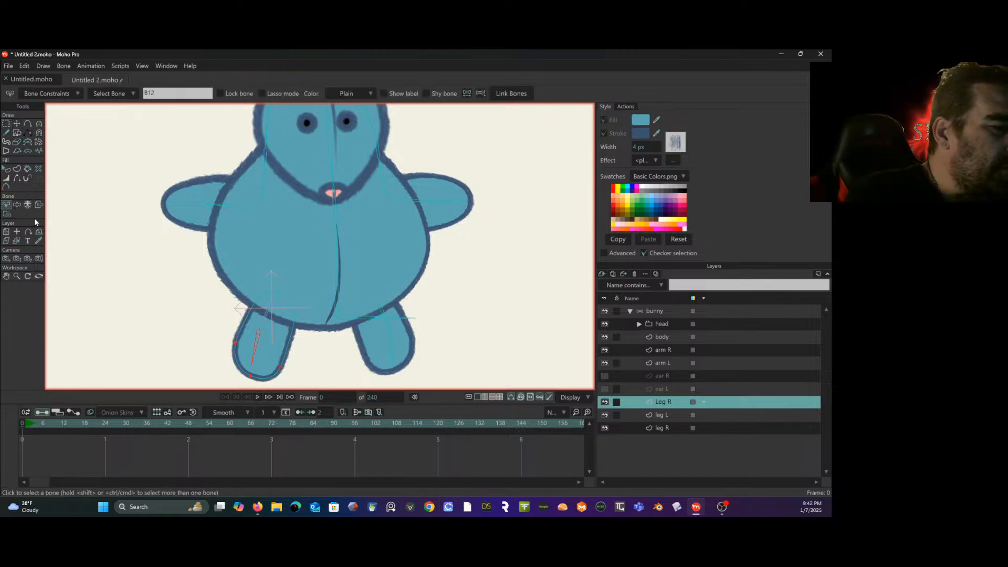
{"action": "left_click", "coordinate": [385, 316]}
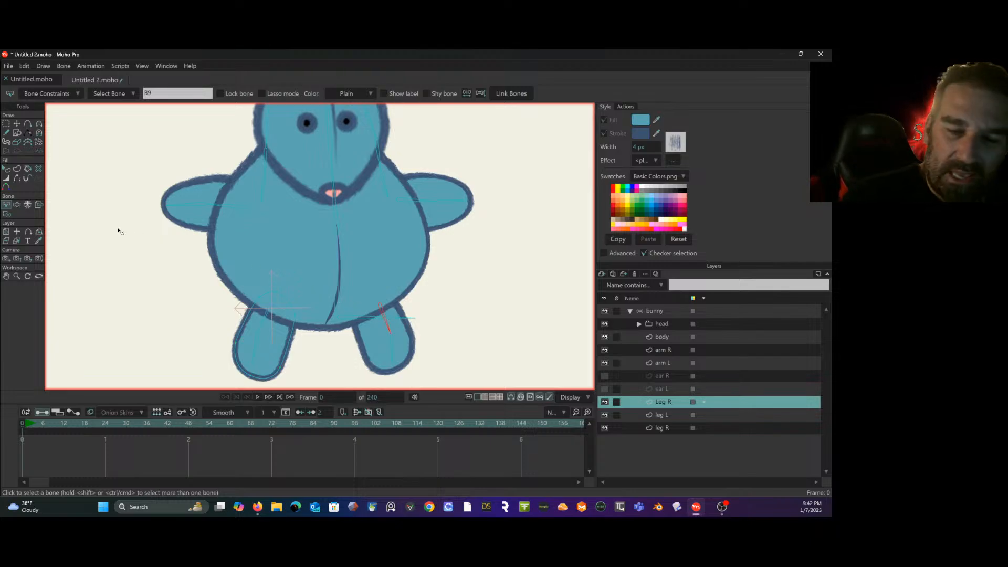
{"action": "left_click", "coordinate": [670, 412]}
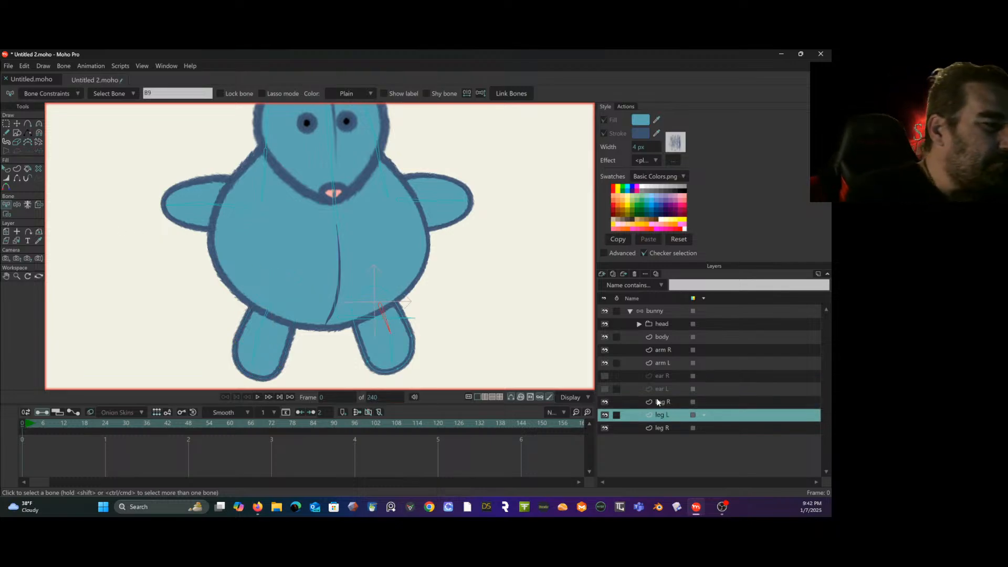
{"action": "left_click", "coordinate": [8, 213]}
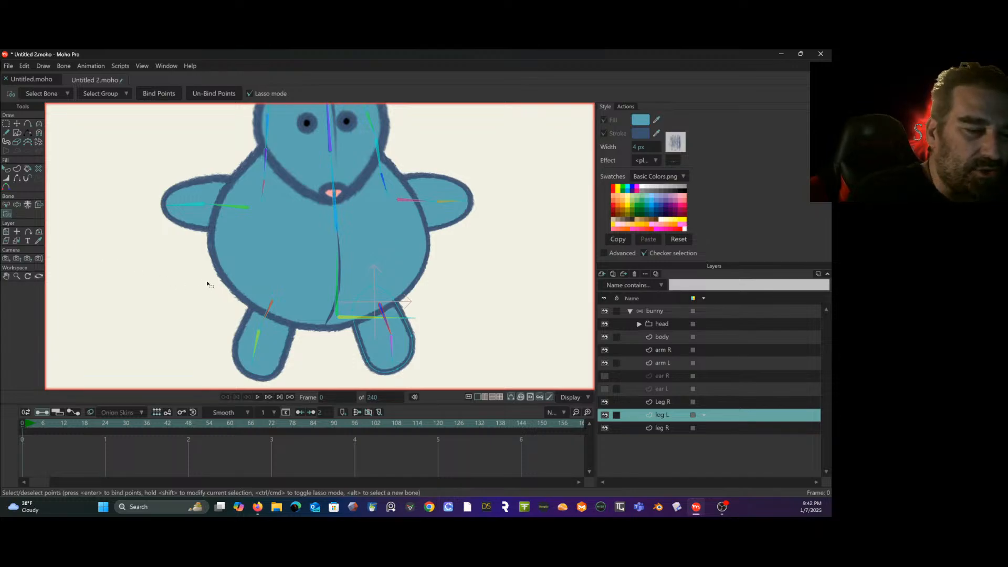
{"action": "mouse_move", "coordinate": [375, 261]}
{"action": "left_mouse_down"}
{"action": "mouse_move", "coordinate": [346, 284]}
{"action": "mouse_move", "coordinate": [347, 340]}
{"action": "left_mouse_up"}
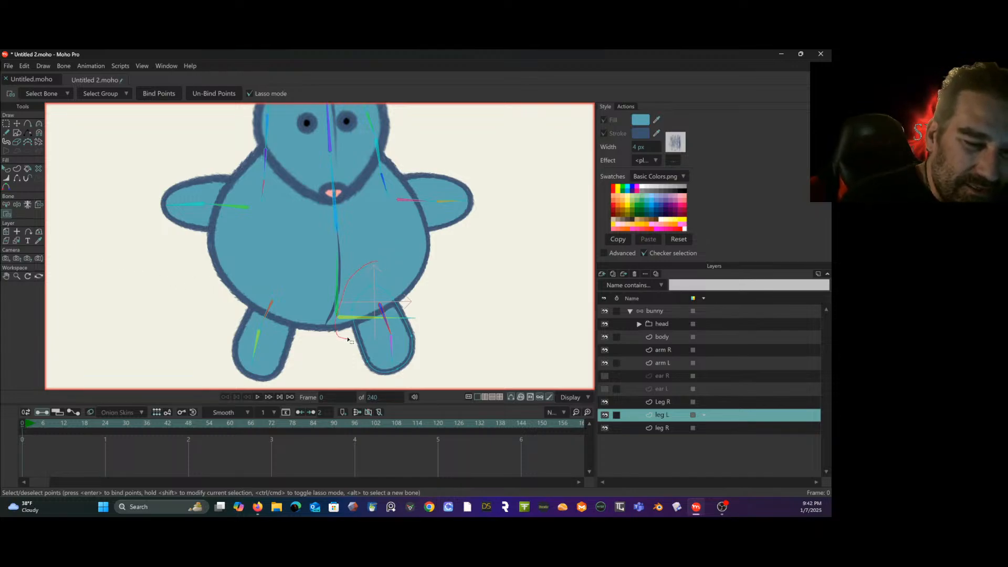
{"action": "left_click_drag", "start_coordinate": [415, 313], "coordinate": [414, 291]}
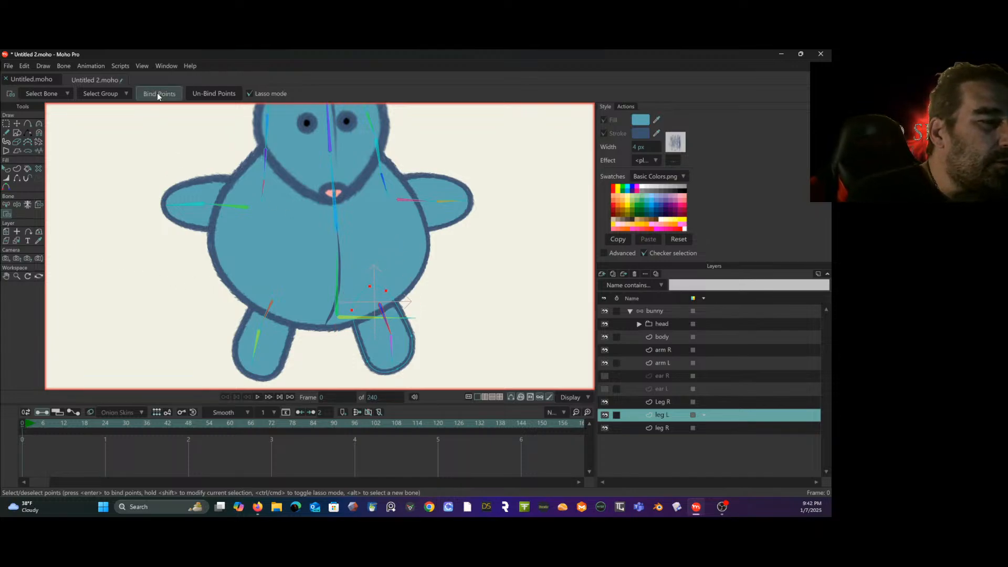
- Bind the leg L layer's three lower points to that leg's lower bone
{"action": "left_click", "coordinate": [9, 204]}
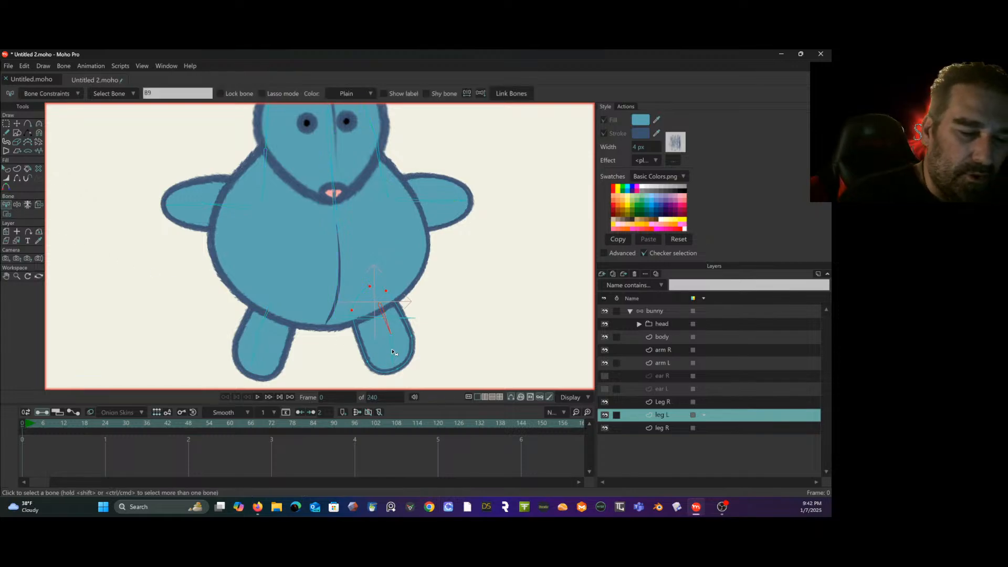
{"action": "left_click", "coordinate": [10, 214]}
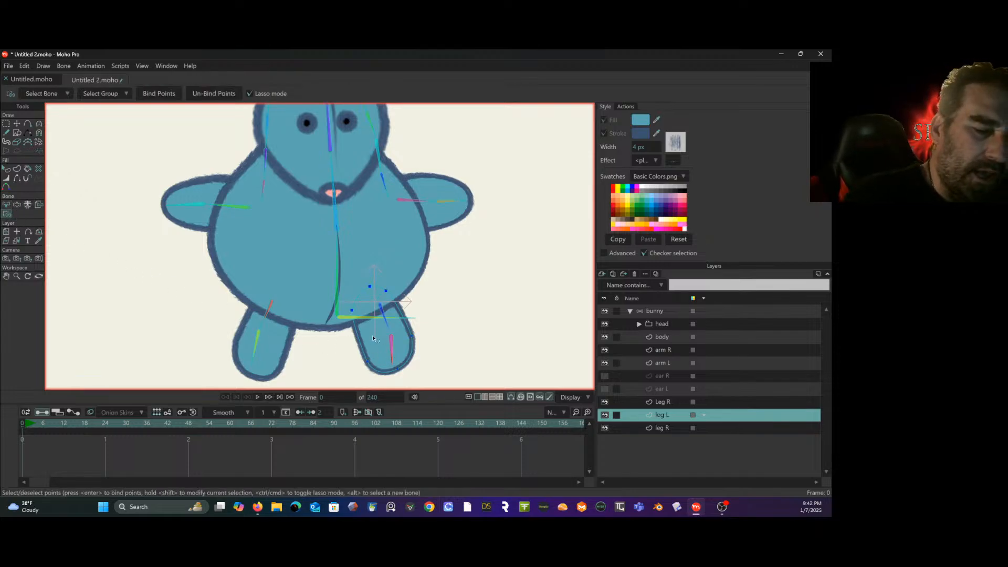
{"action": "mouse_move", "coordinate": [351, 347]}
{"action": "left_mouse_down"}
{"action": "mouse_move", "coordinate": [445, 355]}
{"action": "mouse_move", "coordinate": [417, 318]}
{"action": "left_mouse_up"}
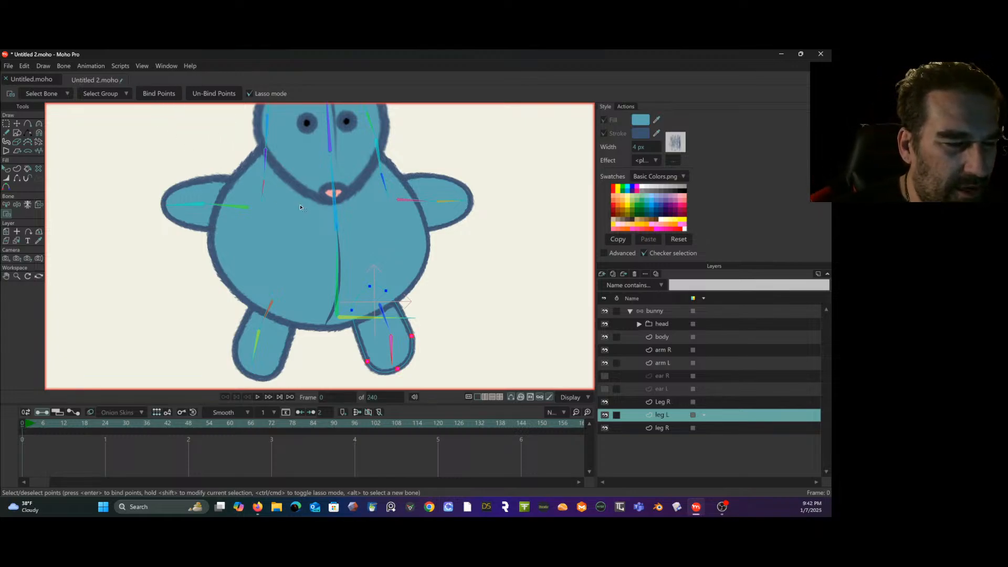
- On the bunny layer, select the head, ear, arm and torso bones together and set their bone strength to 0
{"action": "left_click_drag", "start_coordinate": [300, 205], "coordinate": [296, 219]}
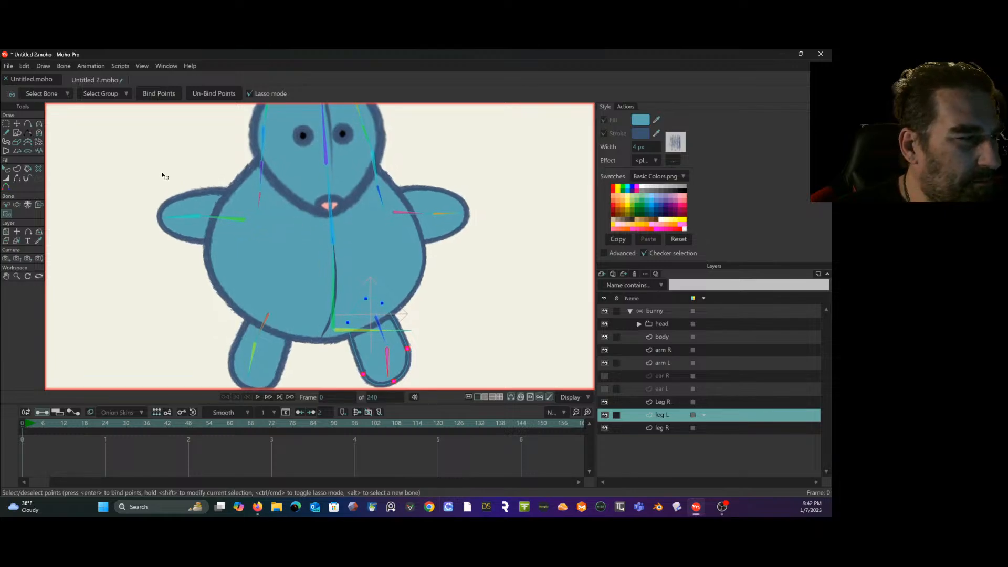
{"action": "left_click", "coordinate": [673, 313]}
{"action": "left_click", "coordinate": [39, 123]}
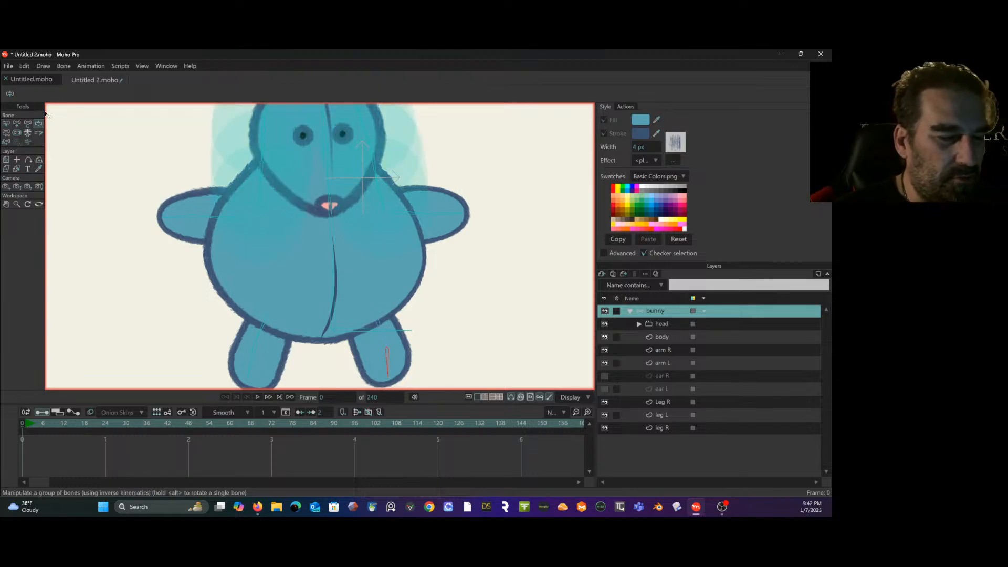
{"action": "left_click_drag", "start_coordinate": [94, 152], "coordinate": [96, 220]}
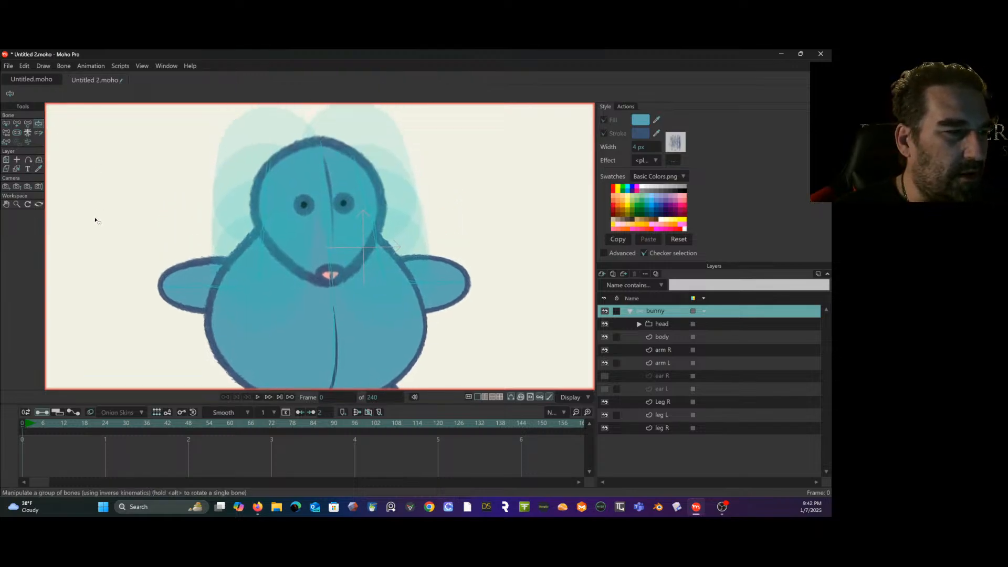
{"action": "left_click", "coordinate": [6, 123]}
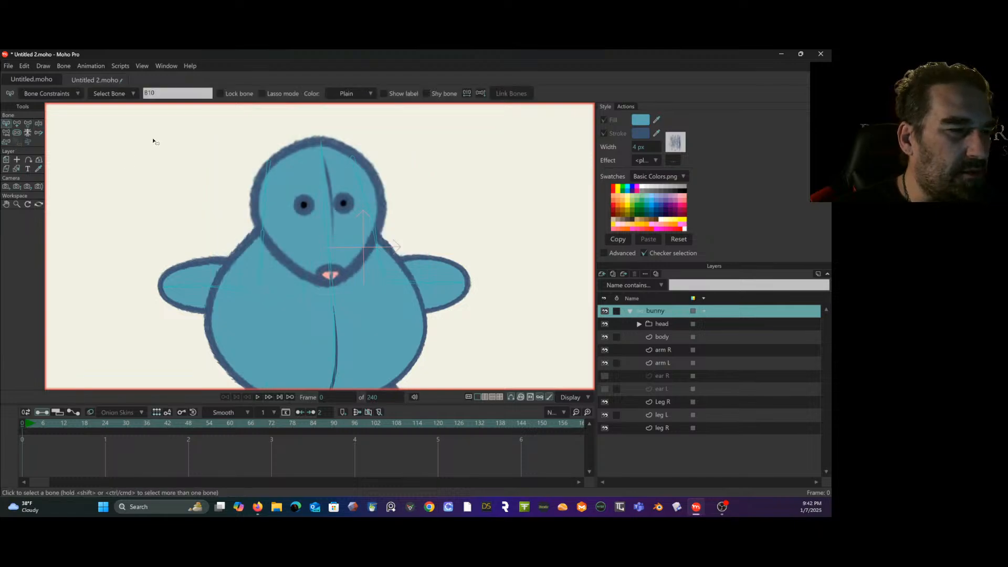
{"action": "left_click_drag", "start_coordinate": [174, 126], "coordinate": [455, 357]}
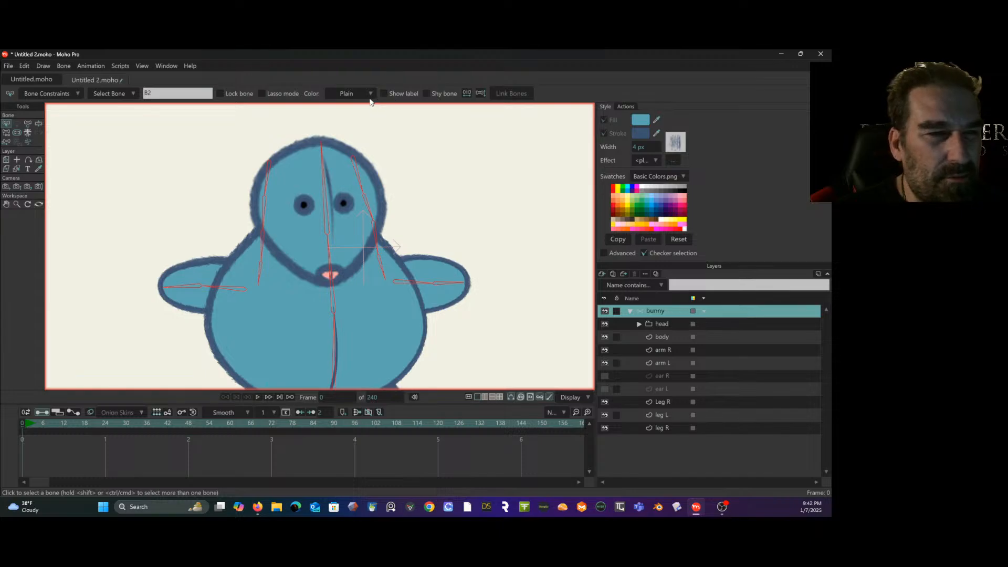
{"action": "left_click", "coordinate": [262, 94]}
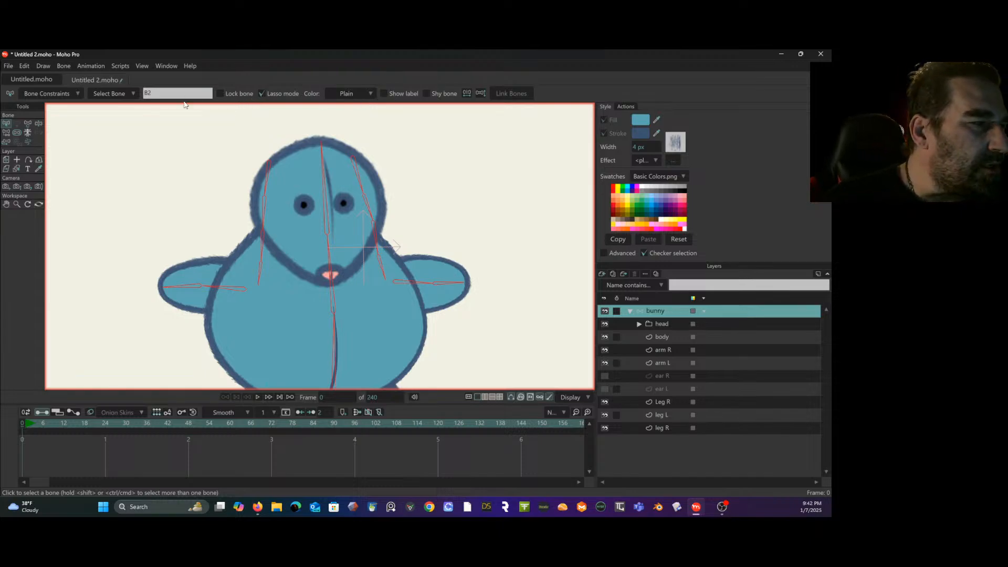
{"action": "left_click", "coordinate": [18, 132]}
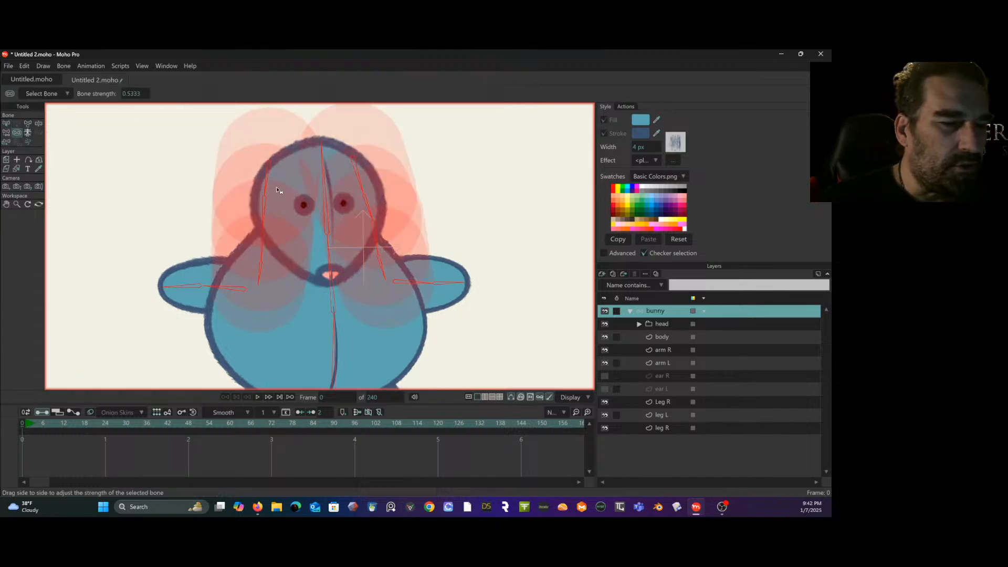
{"action": "left_click", "coordinate": [198, 228]}
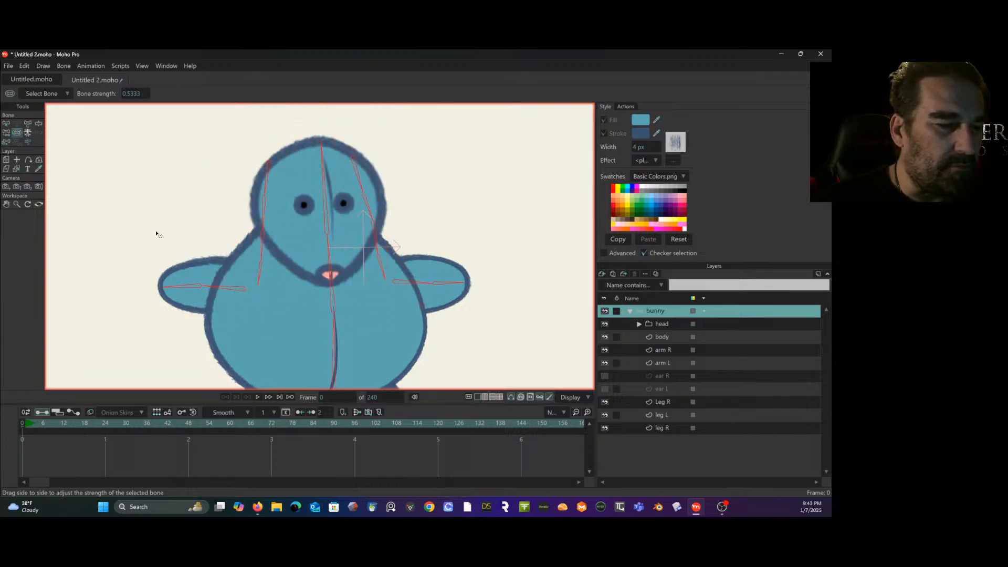
- Deselect all bones and test the rig by manipulating the head bone, both arm bones and the ear R bone
{"action": "left_click", "coordinate": [6, 123]}
{"action": "left_click", "coordinate": [118, 181]}
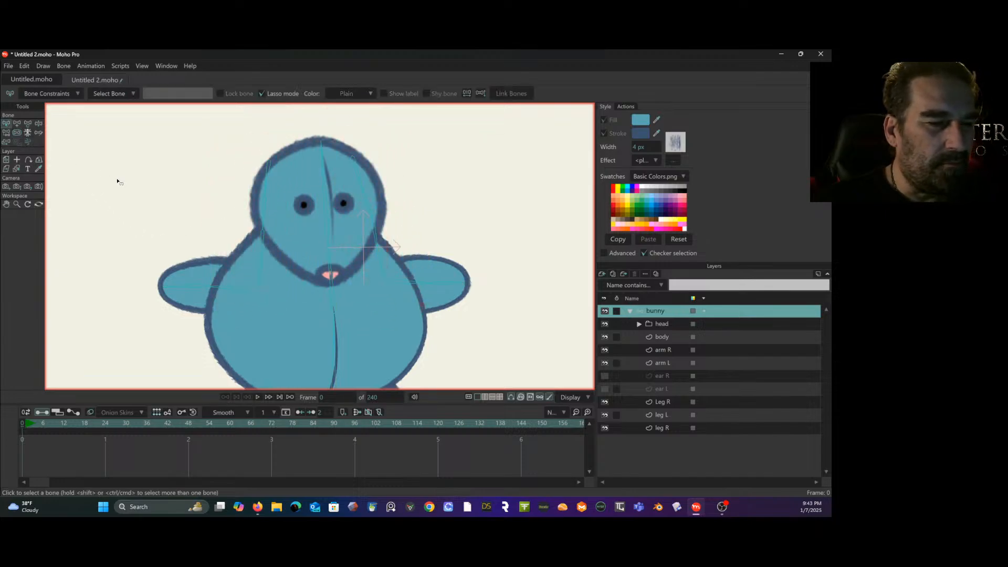
{"action": "left_click", "coordinate": [39, 123]}
{"action": "left_click_drag", "start_coordinate": [341, 228], "coordinate": [346, 182]}
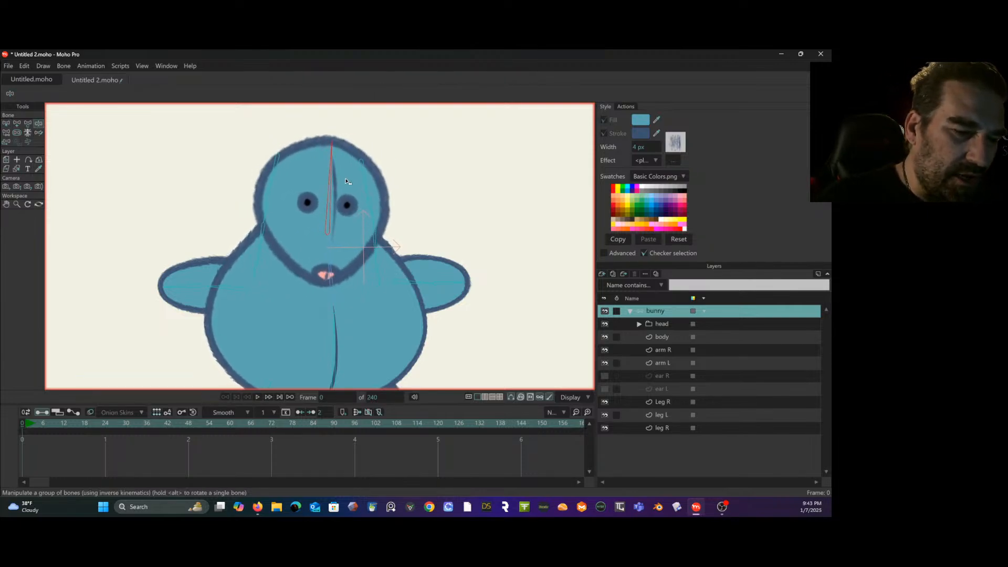
{"action": "left_click_drag", "start_coordinate": [430, 281], "coordinate": [503, 279]}
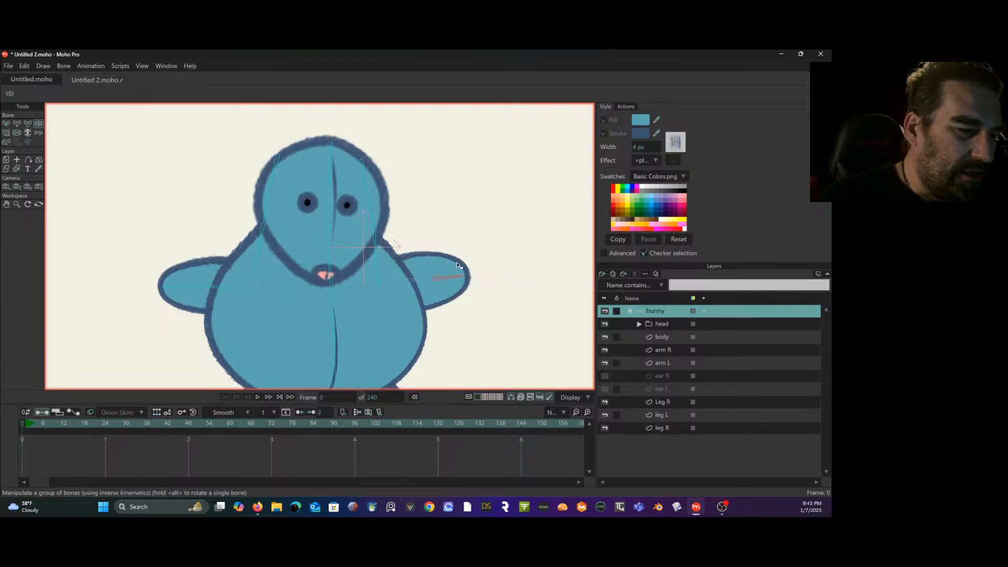
{"action": "left_click_drag", "start_coordinate": [181, 286], "coordinate": [173, 258]}
{"action": "left_click_drag", "start_coordinate": [258, 233], "coordinate": [329, 248]}
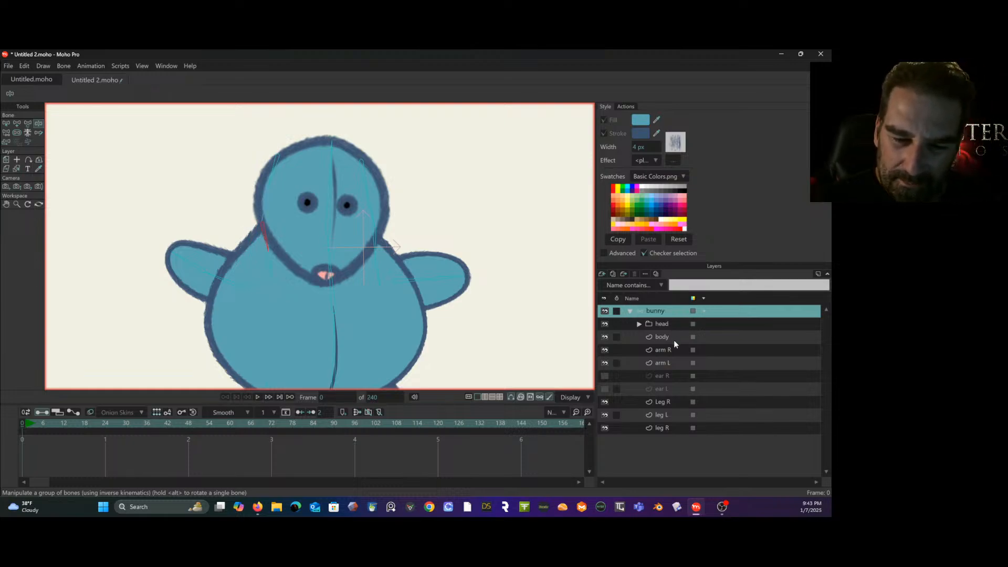
- Show the ear R and ear L layers and test the bend of the ear L bones
{"action": "left_click", "coordinate": [604, 375]}
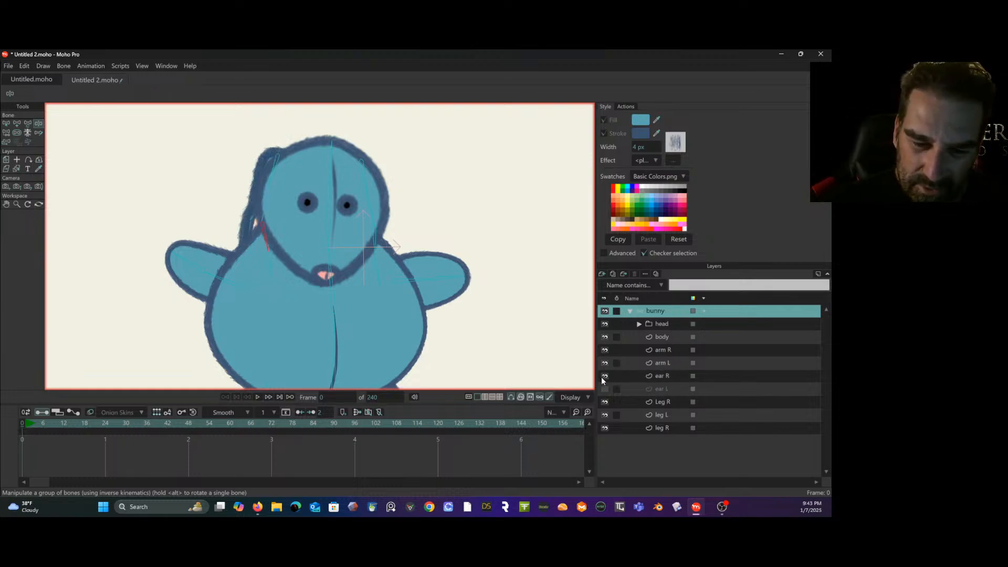
{"action": "left_click", "coordinate": [604, 388]}
{"action": "left_click_drag", "start_coordinate": [375, 233], "coordinate": [390, 330]}
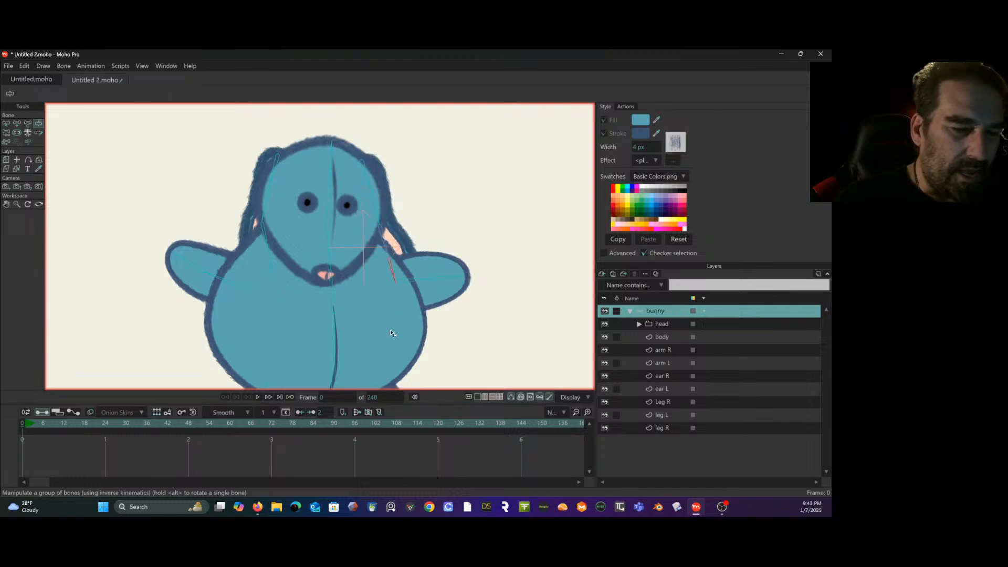
- Test the torso and leg bones by manipulating them, and reset the pose at frame 0
{"action": "left_click_drag", "start_coordinate": [346, 262], "coordinate": [317, 205]}
{"action": "mouse_move", "coordinate": [323, 285]}
{"action": "left_mouse_down"}
{"action": "mouse_move", "coordinate": [316, 290]}
{"action": "mouse_move", "coordinate": [345, 272]}
{"action": "mouse_move", "coordinate": [327, 274]}
{"action": "left_mouse_up"}
{"action": "left_click_drag", "start_coordinate": [384, 323], "coordinate": [323, 384]}
{"action": "left_click_drag", "start_coordinate": [260, 317], "coordinate": [244, 334]}
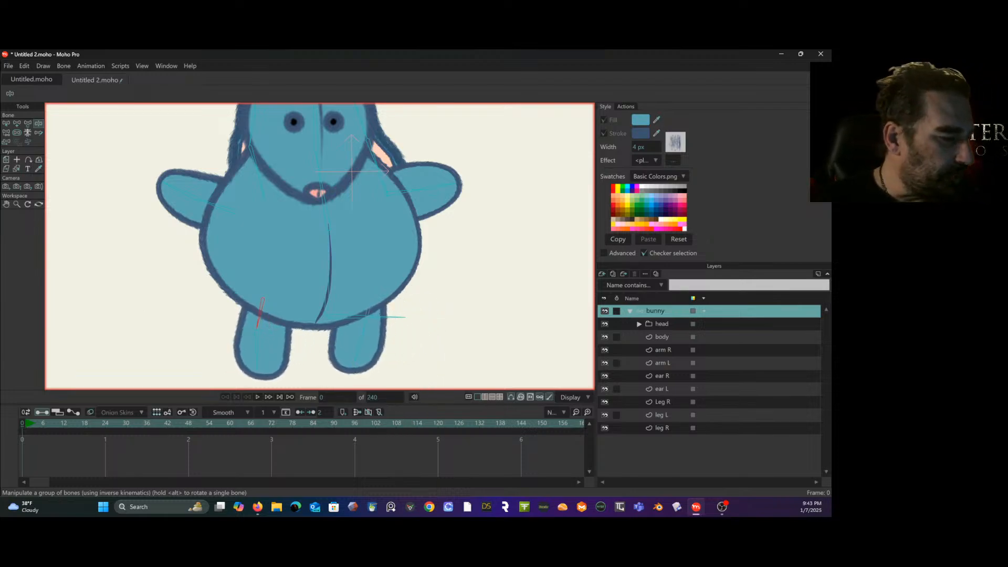
{"action": "left_click", "coordinate": [23, 424]}
- Test the tilt of the head bone and the movement of the upper ear R bone
{"action": "left_click_drag", "start_coordinate": [317, 296], "coordinate": [331, 348]}
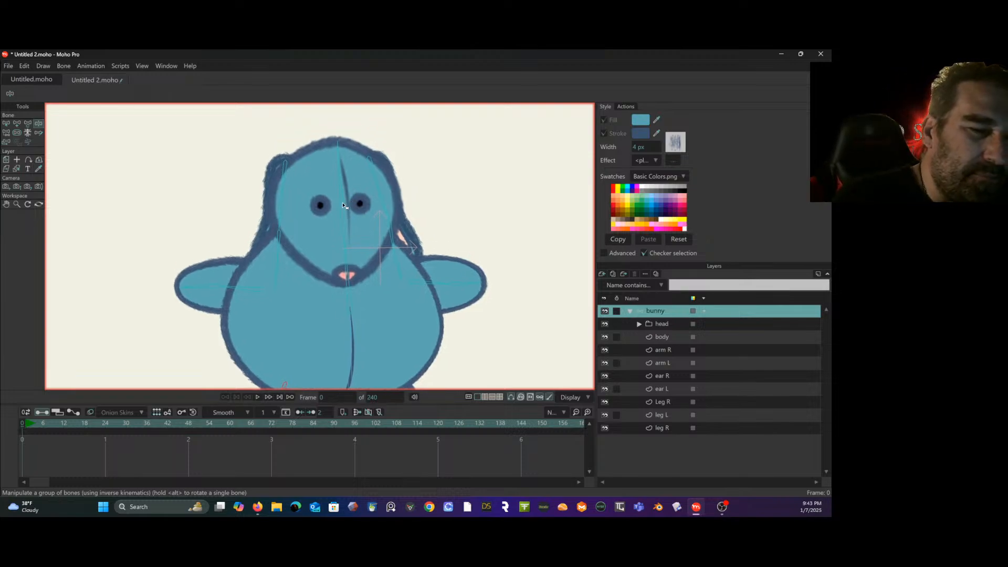
{"action": "mouse_move", "coordinate": [344, 205]}
{"action": "left_mouse_down"}
{"action": "mouse_move", "coordinate": [379, 208]}
{"action": "mouse_move", "coordinate": [337, 192]}
{"action": "left_mouse_up"}
{"action": "left_click_drag", "start_coordinate": [276, 186], "coordinate": [275, 192]}
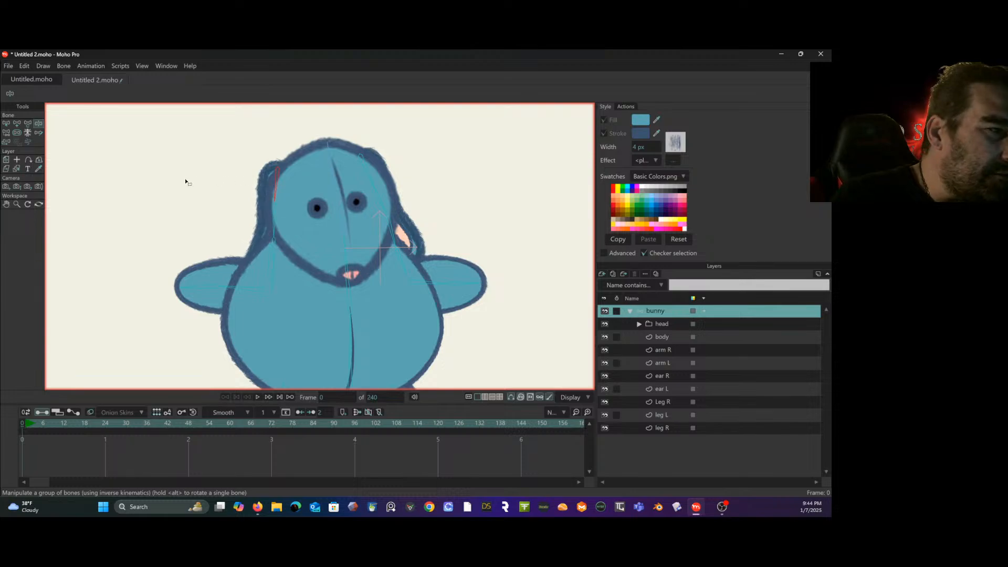
- Try to move the upper ear R bone slightly inward on the head
{"action": "left_click", "coordinate": [27, 123]}
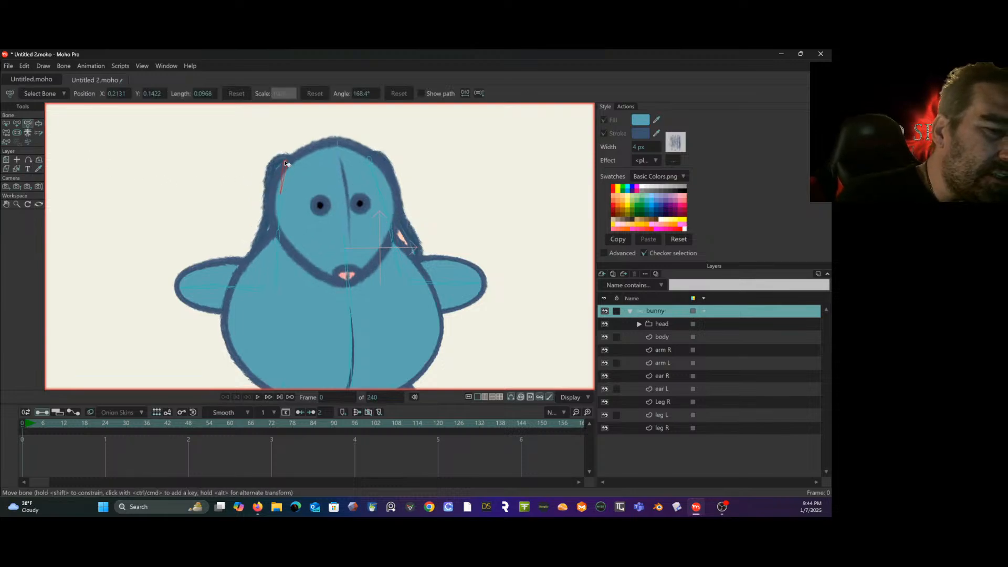
{"action": "left_click_drag", "start_coordinate": [290, 163], "coordinate": [293, 163]}
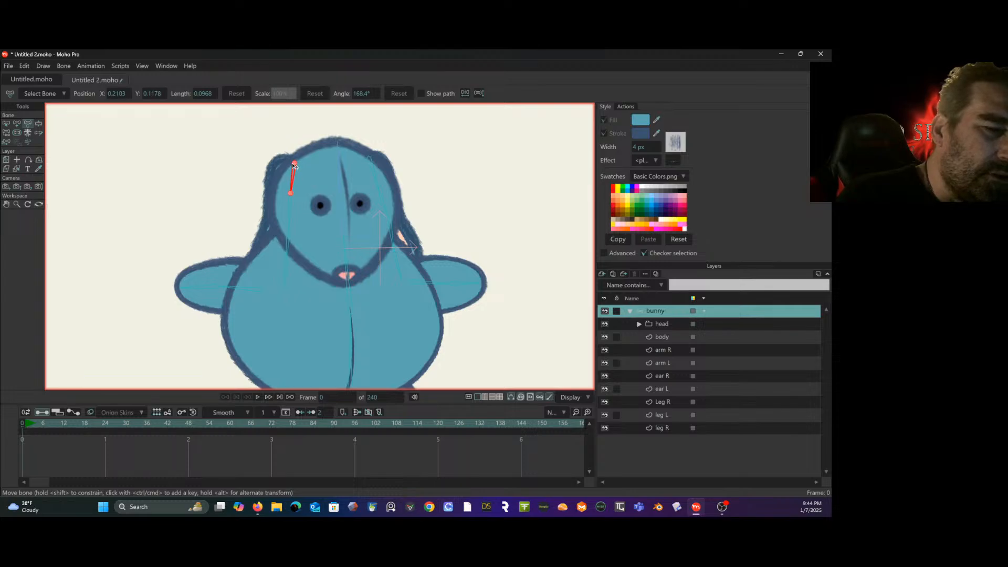
{"action": "key", "text": "ctrl+z"}
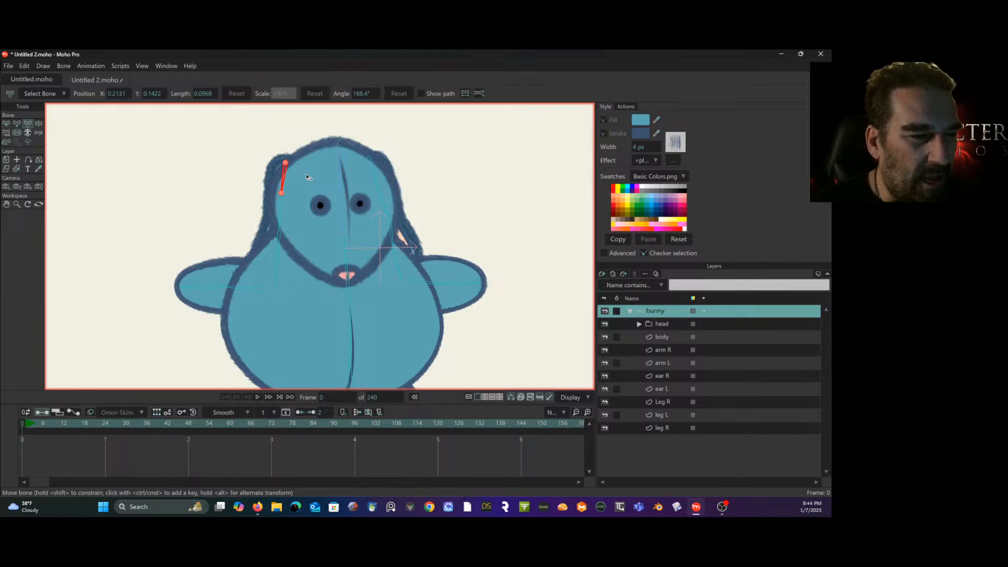
- Test how the body follows by manipulating the upper torso bone from side to side
{"action": "left_click_drag", "start_coordinate": [303, 183], "coordinate": [299, 134]}
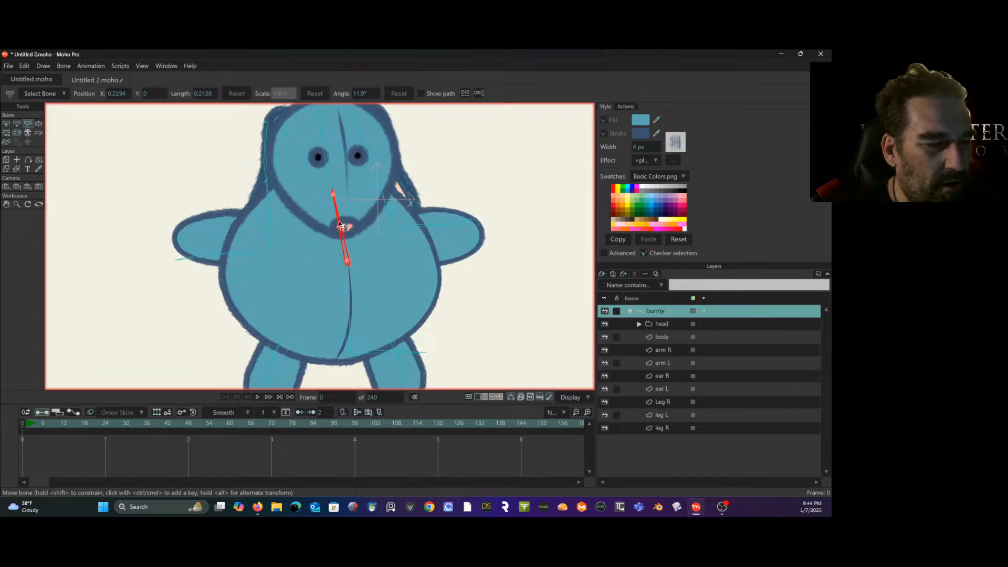
{"action": "left_click", "coordinate": [39, 123]}
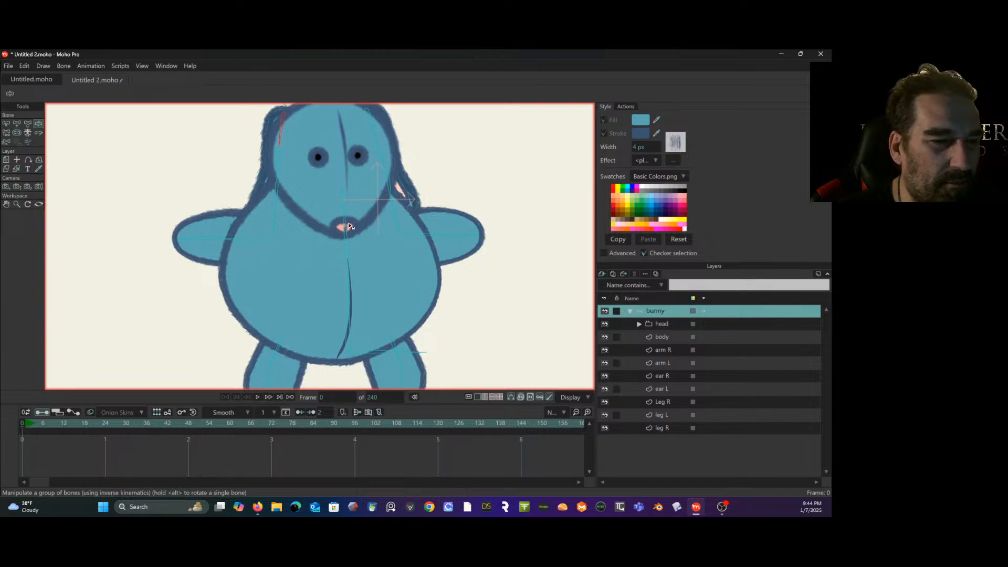
{"action": "left_click_drag", "start_coordinate": [345, 226], "coordinate": [247, 275]}
{"action": "left_click_drag", "start_coordinate": [336, 243], "coordinate": [355, 229]}
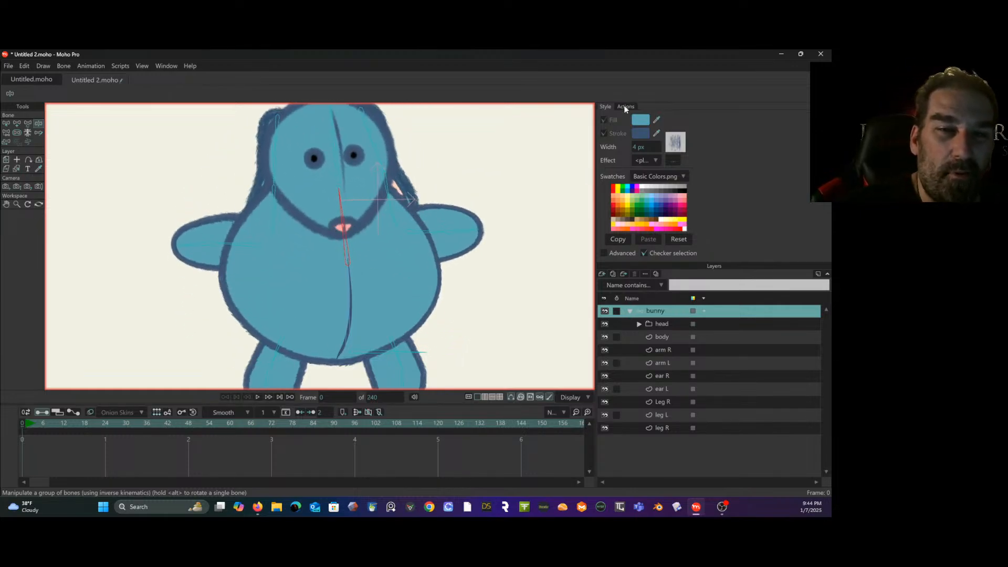
- Create a new action named B3 for the upper torso bone, starting from frame 1
{"action": "left_click", "coordinate": [625, 107]}
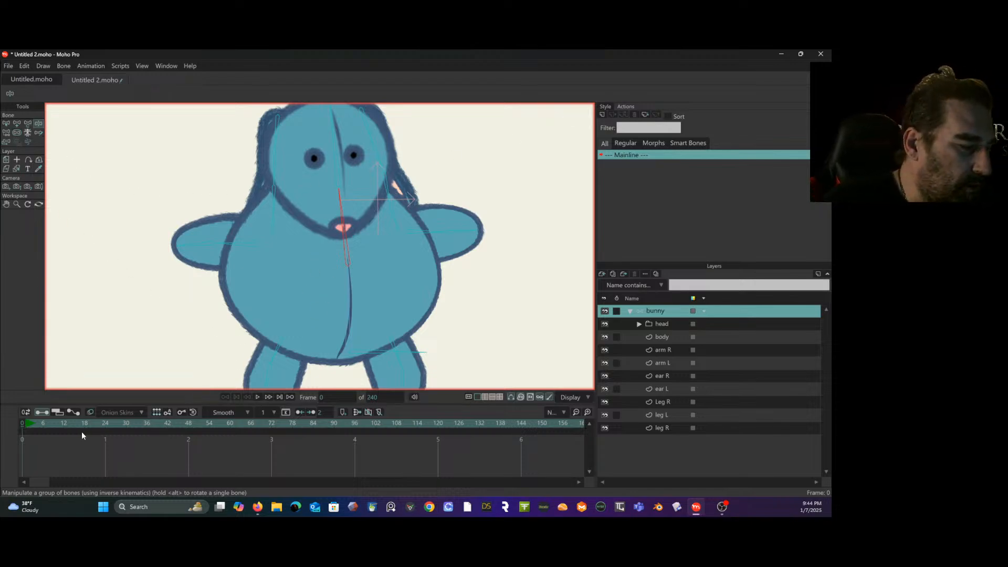
{"action": "left_click", "coordinate": [24, 423]}
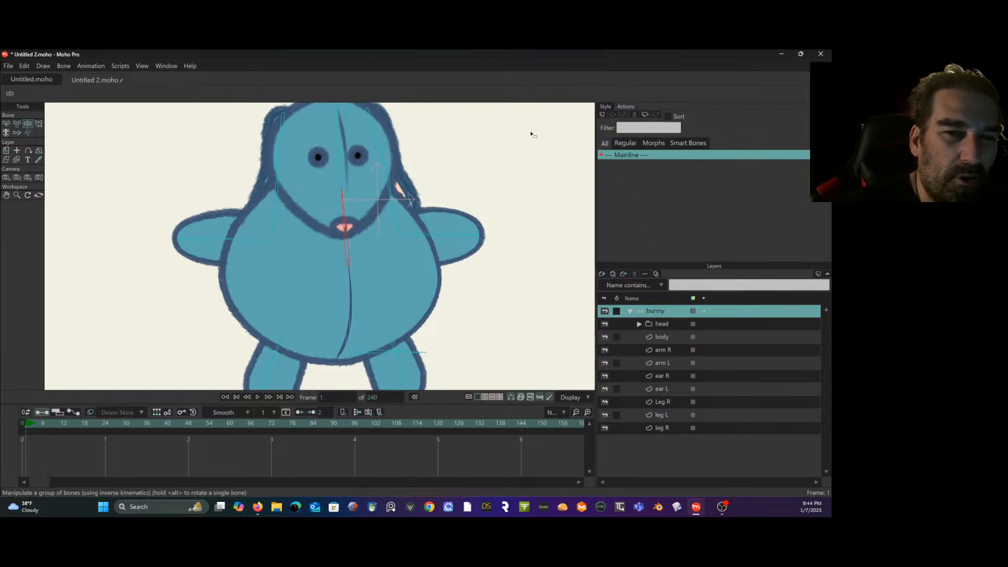
{"action": "left_click", "coordinate": [603, 114]}
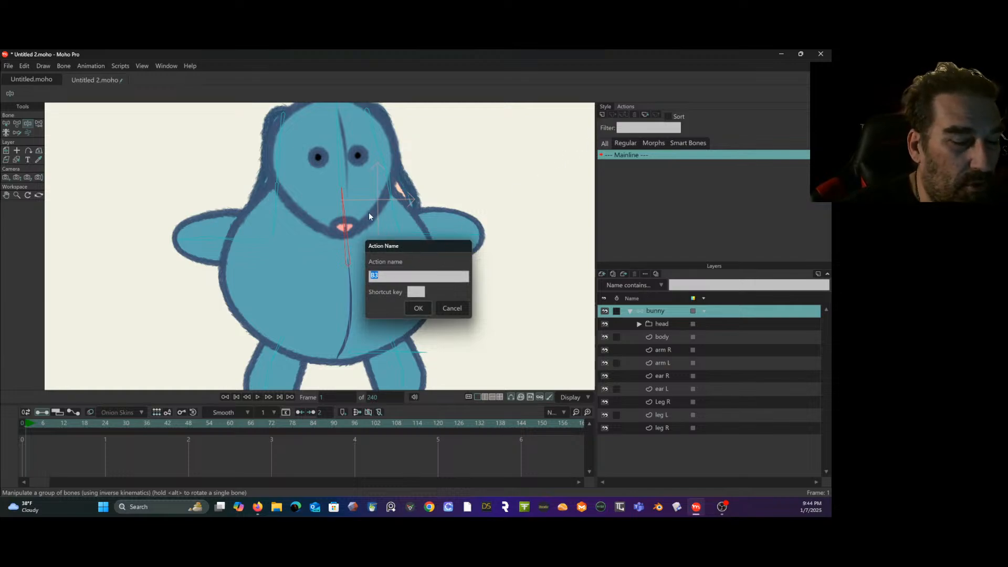
{"action": "left_click", "coordinate": [419, 308]}
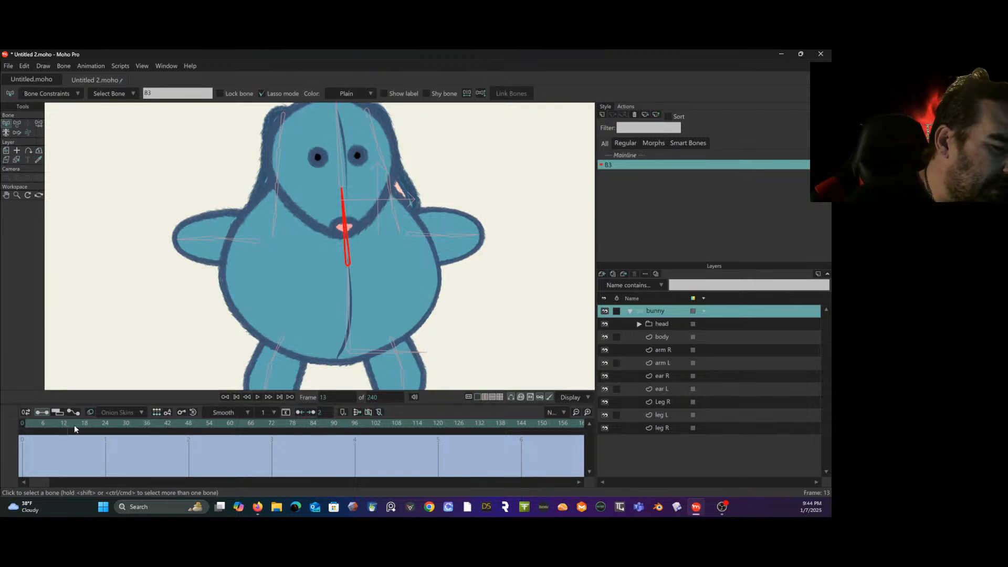
- At frame 48 of the B3 action, rotate the upper torso bone to an angle of 48.7°
{"action": "left_click", "coordinate": [163, 431]}
{"action": "left_click_drag", "start_coordinate": [190, 435], "coordinate": [193, 434]}
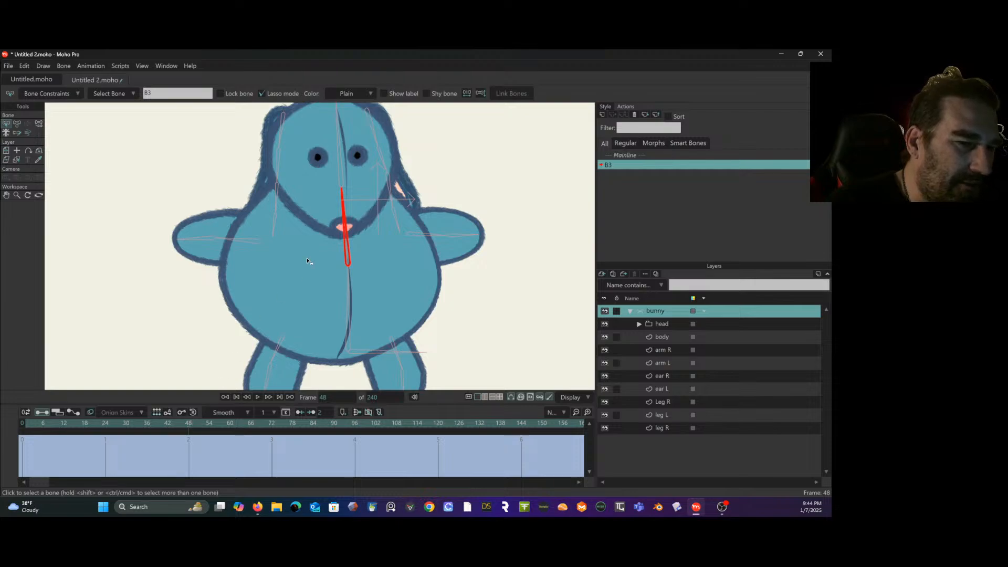
{"action": "left_click", "coordinate": [20, 124]}
{"action": "left_click_drag", "start_coordinate": [348, 220], "coordinate": [315, 232]}
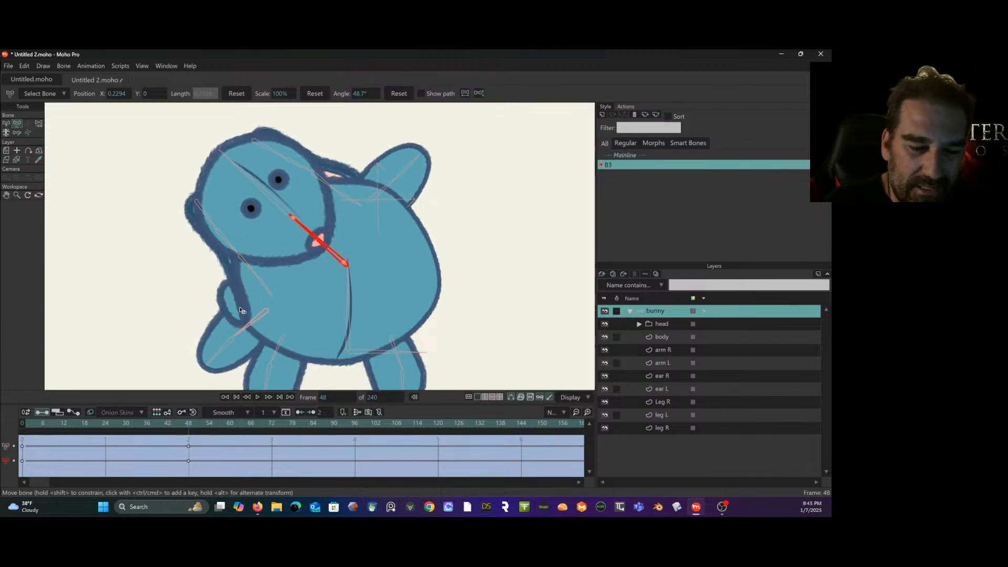
- Turn off the brush display, hide the head, ear R, ear L, arm R and arm L layers, and select the body layer
{"action": "left_click", "coordinate": [546, 397]}
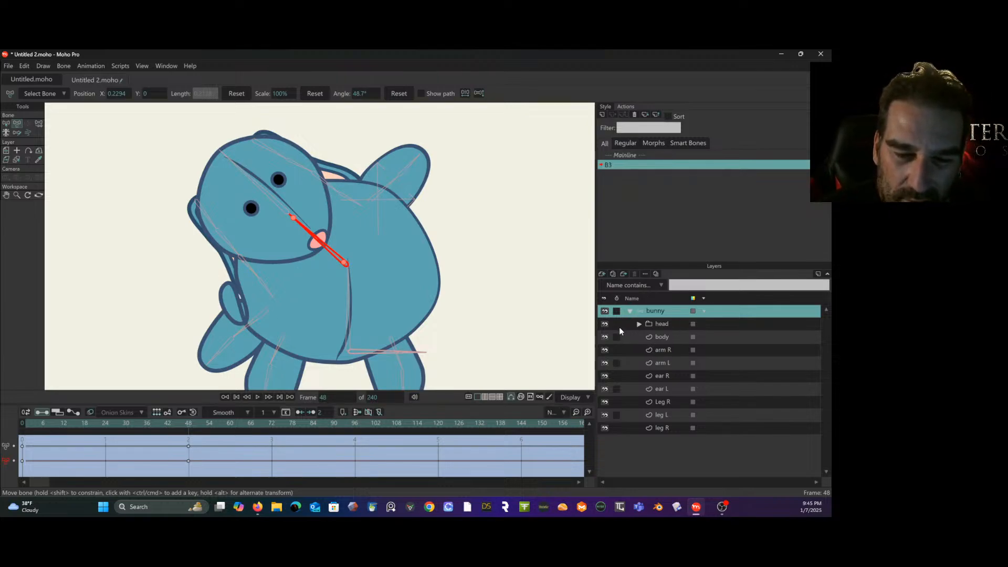
{"action": "left_click", "coordinate": [604, 324]}
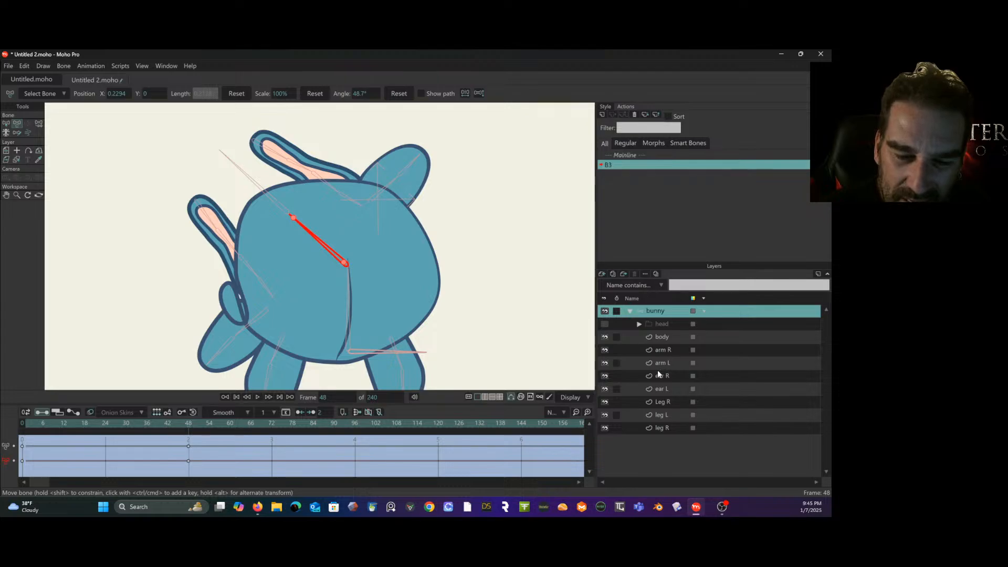
{"action": "left_click", "coordinate": [604, 376]}
{"action": "left_click", "coordinate": [605, 389]}
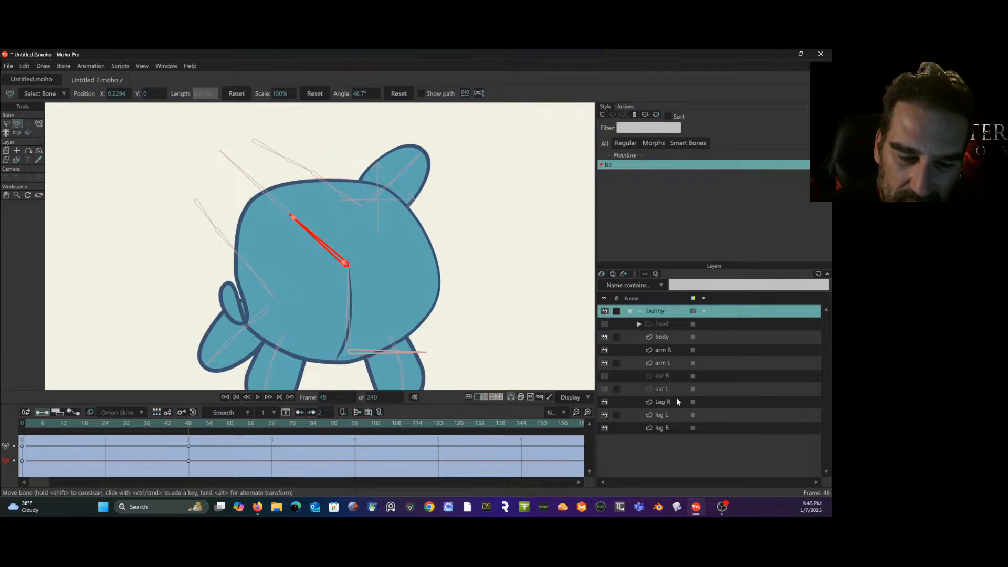
{"action": "left_click", "coordinate": [605, 350]}
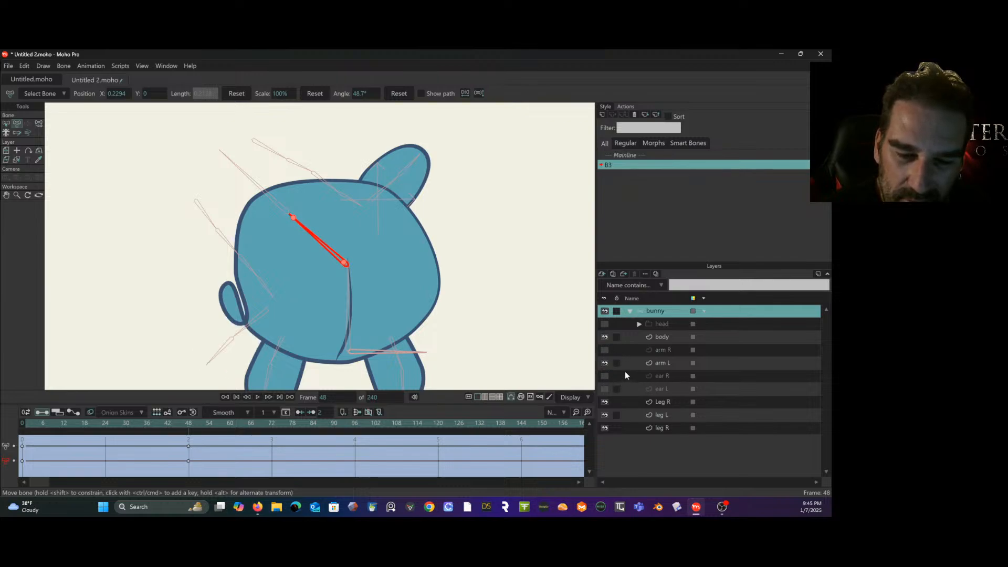
{"action": "left_click", "coordinate": [604, 363]}
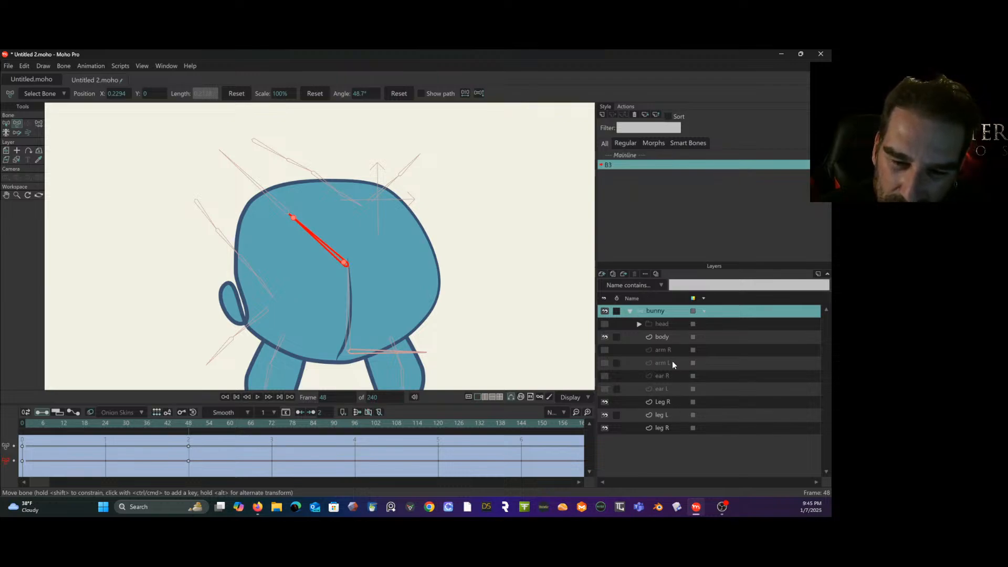
{"action": "left_click", "coordinate": [668, 336]}
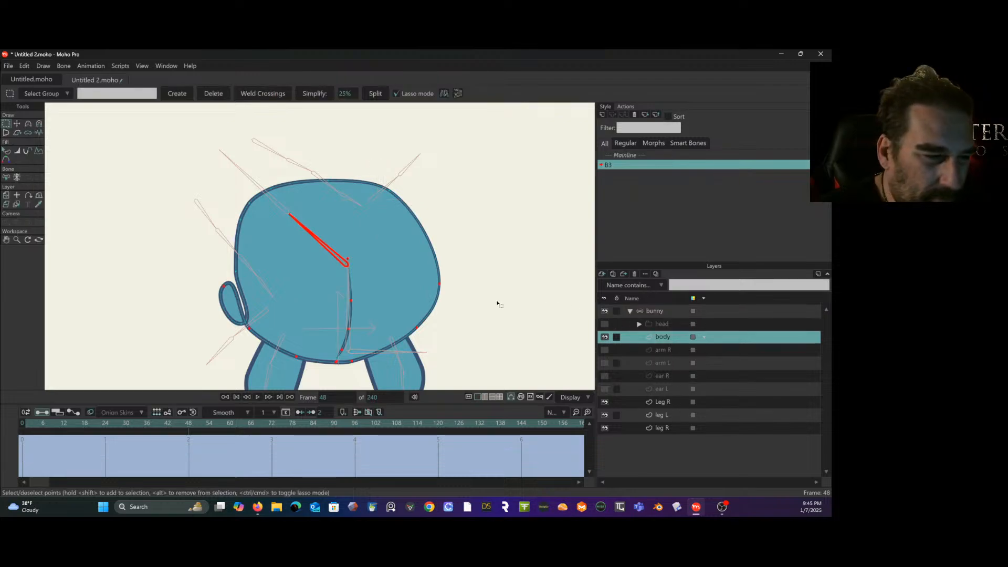
- At frame 48 of the B3 action, move the pinched outline point beside arm R to smooth the body's side, and scrub back to check
{"action": "left_click", "coordinate": [16, 123]}
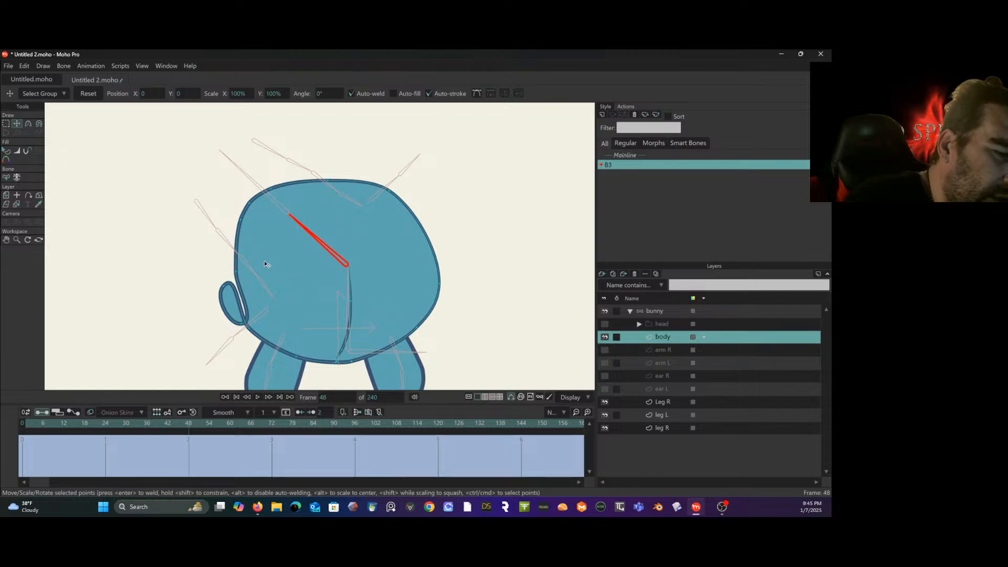
{"action": "left_click_drag", "start_coordinate": [242, 324], "coordinate": [229, 288]}
{"action": "key", "text": "ctrl+z"}
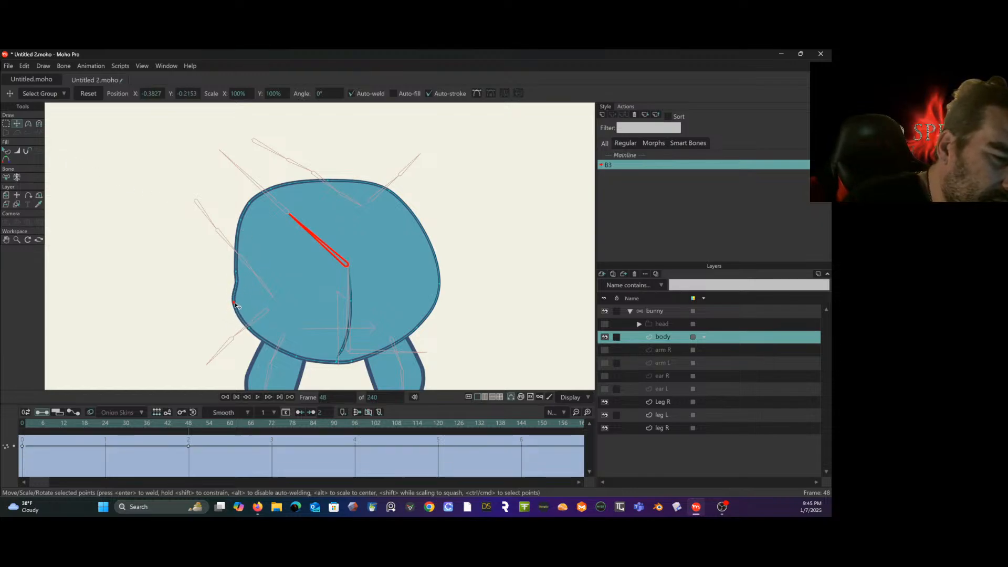
{"action": "left_click", "coordinate": [240, 304]}
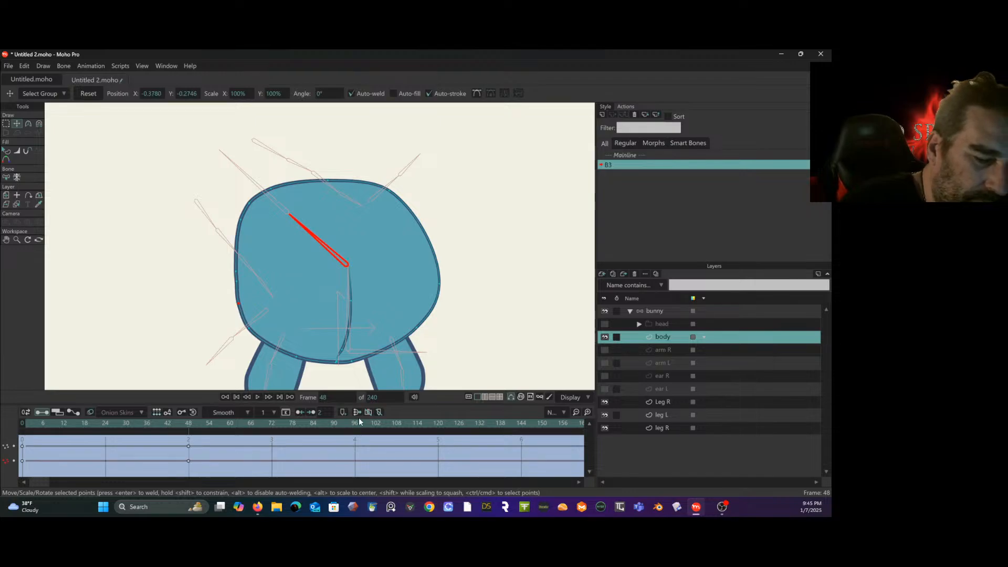
{"action": "mouse_move", "coordinate": [189, 426]}
{"action": "left_mouse_down"}
{"action": "mouse_move", "coordinate": [22, 425]}
{"action": "mouse_move", "coordinate": [162, 442]}
{"action": "mouse_move", "coordinate": [195, 435]}
{"action": "mouse_move", "coordinate": [63, 424]}
{"action": "mouse_move", "coordinate": [189, 433]}
{"action": "left_mouse_up"}
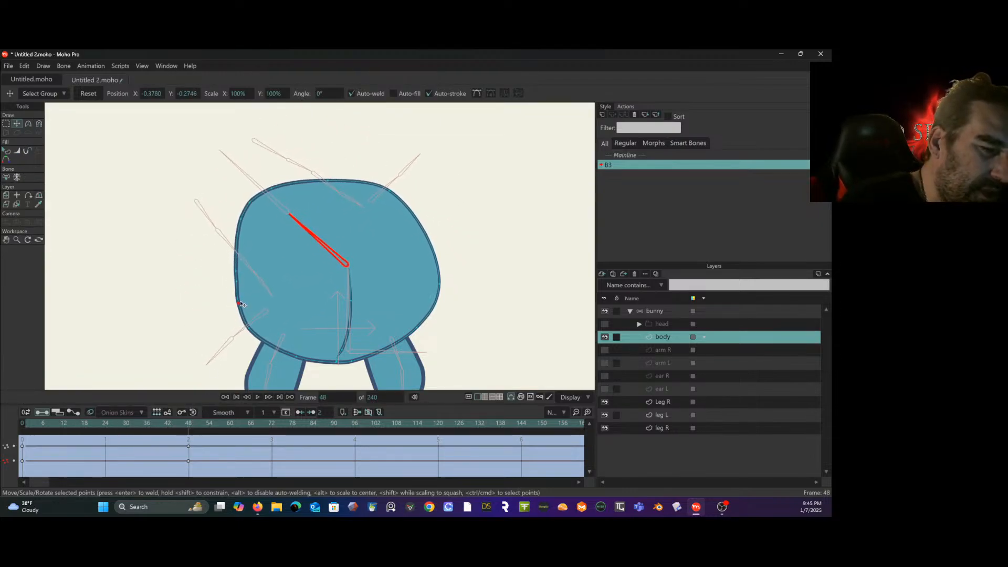
{"action": "mouse_move", "coordinate": [237, 302]}
{"action": "left_mouse_down"}
{"action": "mouse_move", "coordinate": [237, 271]}
{"action": "mouse_move", "coordinate": [237, 283]}
{"action": "left_mouse_up"}
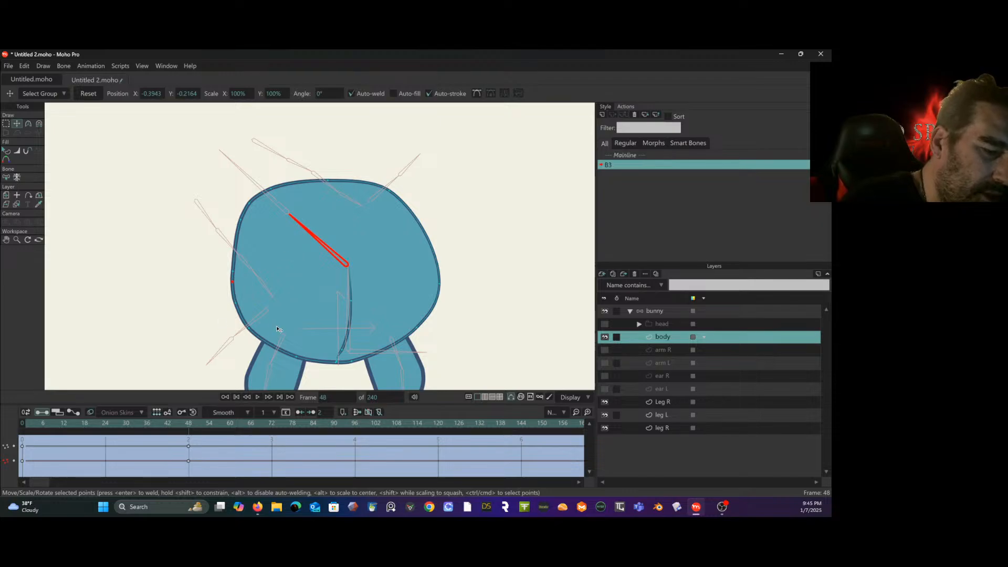
{"action": "left_click_drag", "start_coordinate": [188, 428], "coordinate": [33, 424]}
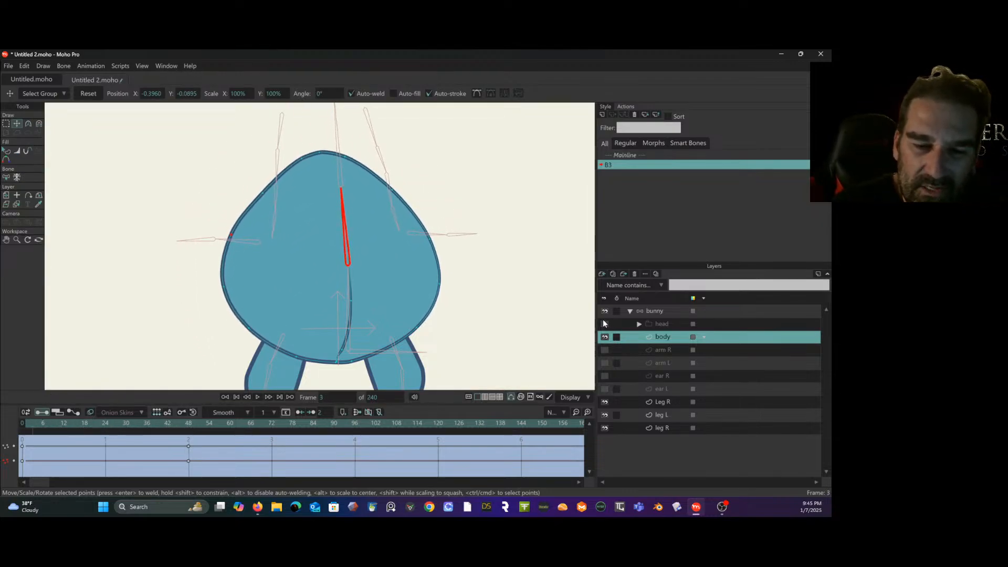
- Show the head, arm R, arm L, ear R and ear L layers with brushes displayed, and scrub the B3 action to check the bend
{"action": "left_click", "coordinate": [604, 324]}
{"action": "left_click", "coordinate": [604, 350]}
{"action": "left_click", "coordinate": [604, 363]}
{"action": "left_click", "coordinate": [604, 376]}
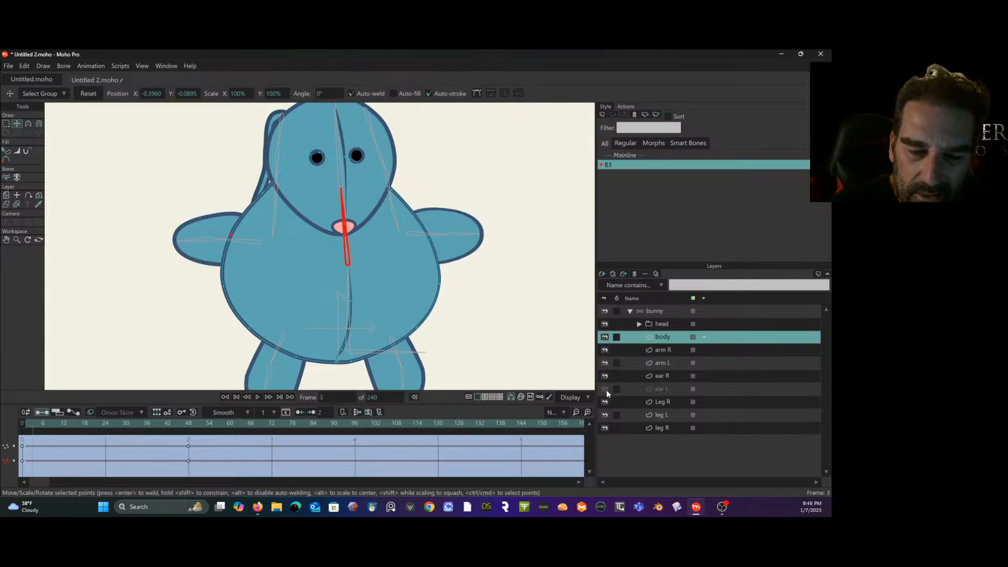
{"action": "left_click", "coordinate": [605, 388]}
{"action": "left_click", "coordinate": [546, 397]}
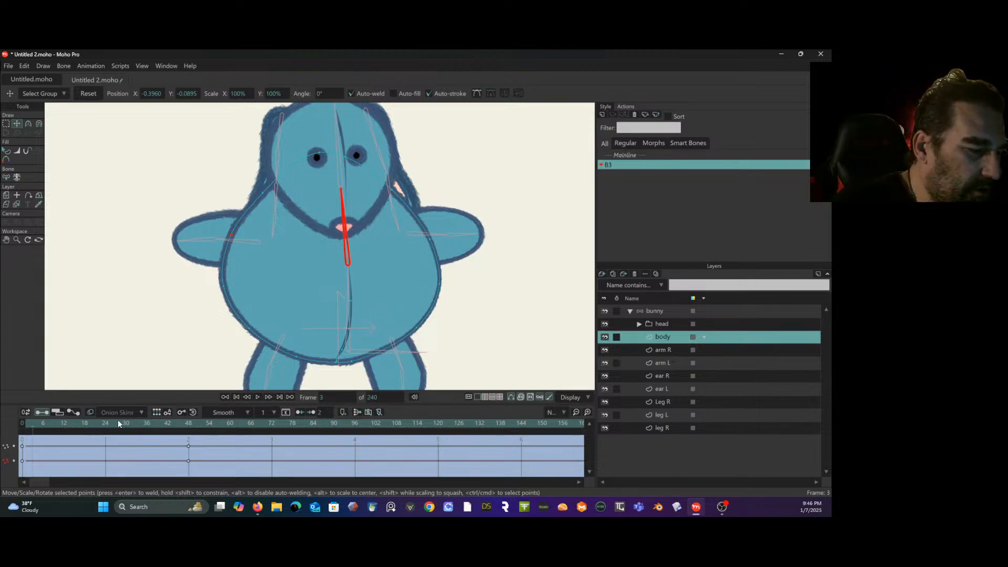
{"action": "left_click_drag", "start_coordinate": [118, 420], "coordinate": [36, 415]}
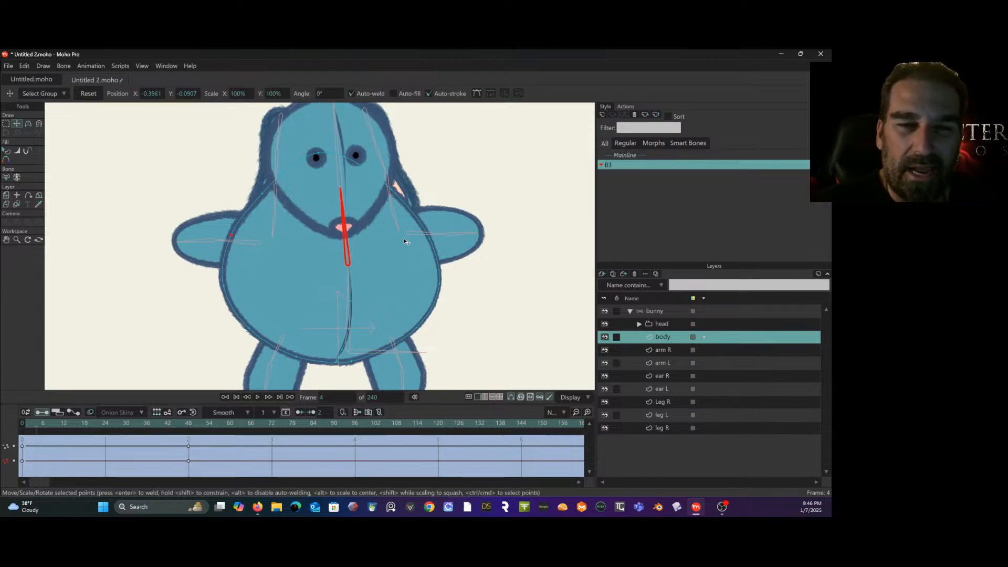
{"action": "left_click", "coordinate": [644, 154]}
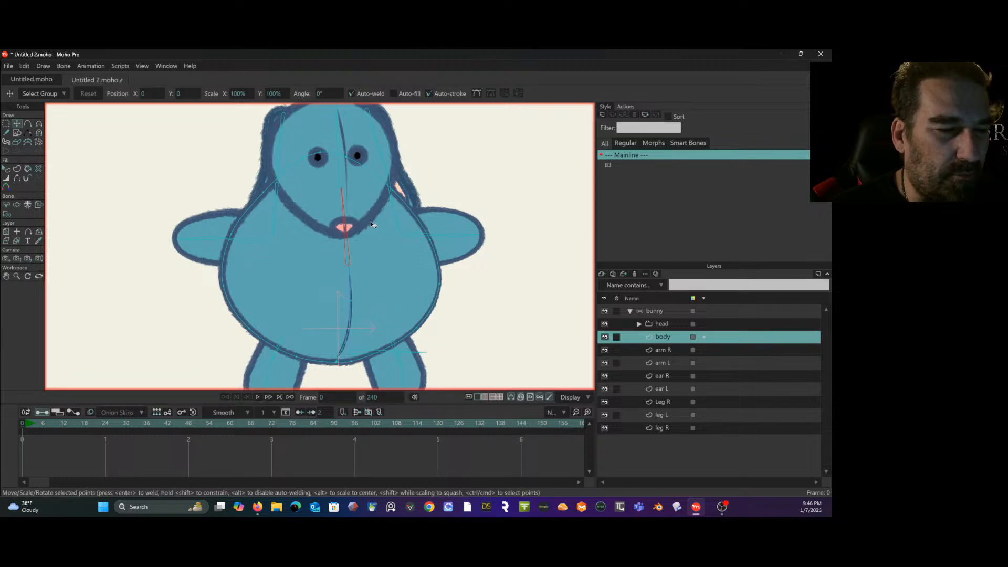
{"action": "left_click", "coordinate": [603, 115]}
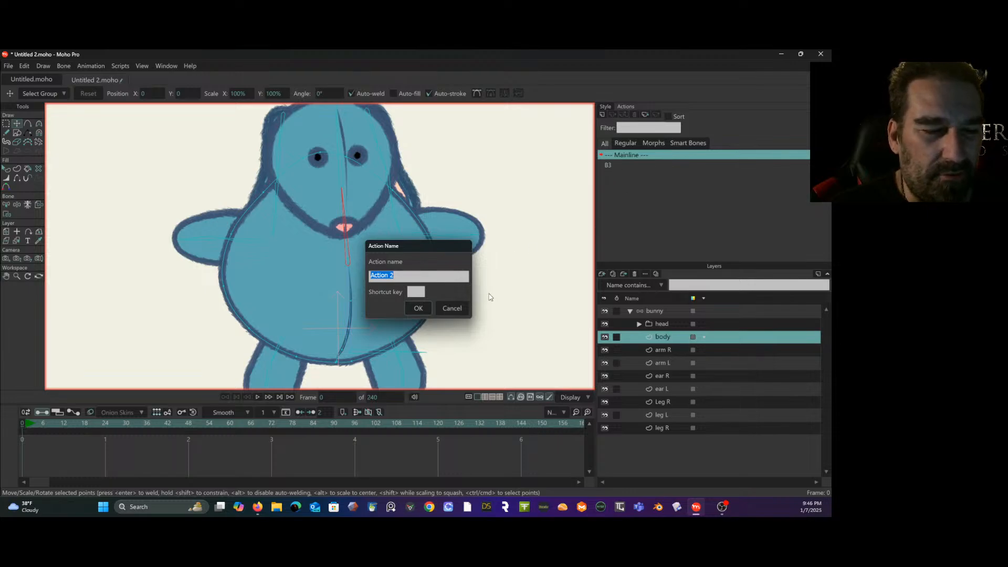
{"action": "left_click", "coordinate": [424, 307]}
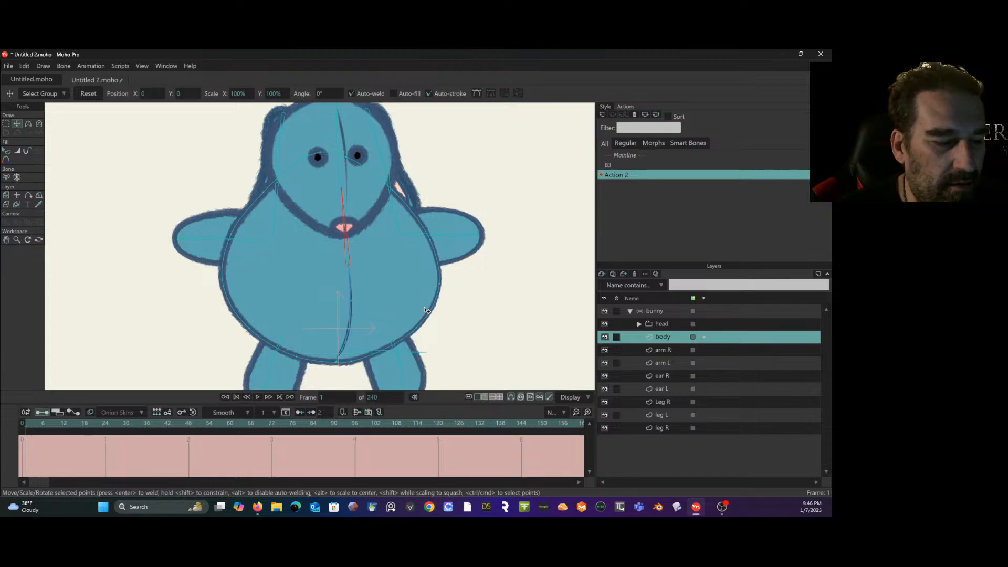
{"action": "double_click", "coordinate": [615, 153]}
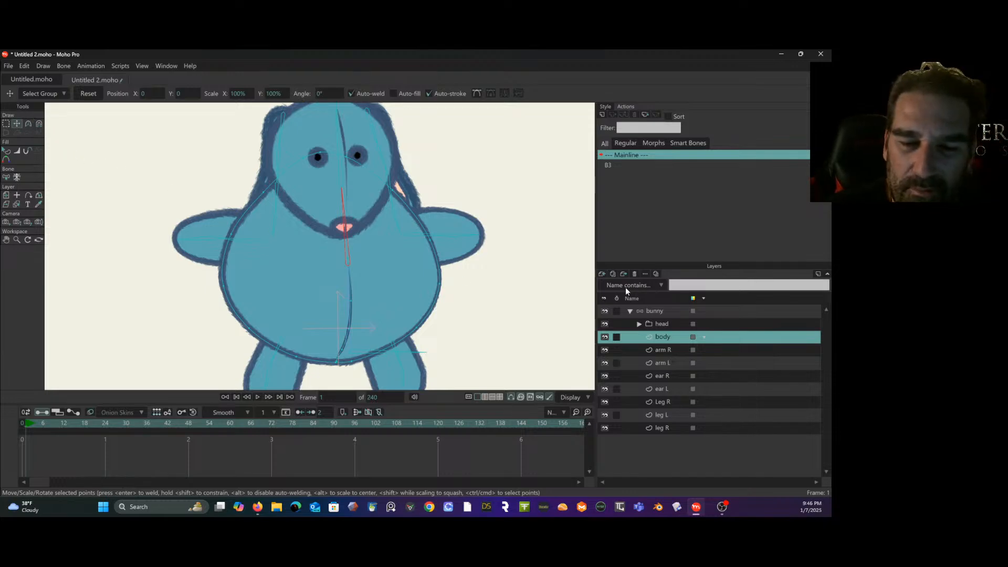
- Select the bunny layer and rename the upper torso bone to chest
{"action": "left_click", "coordinate": [659, 310]}
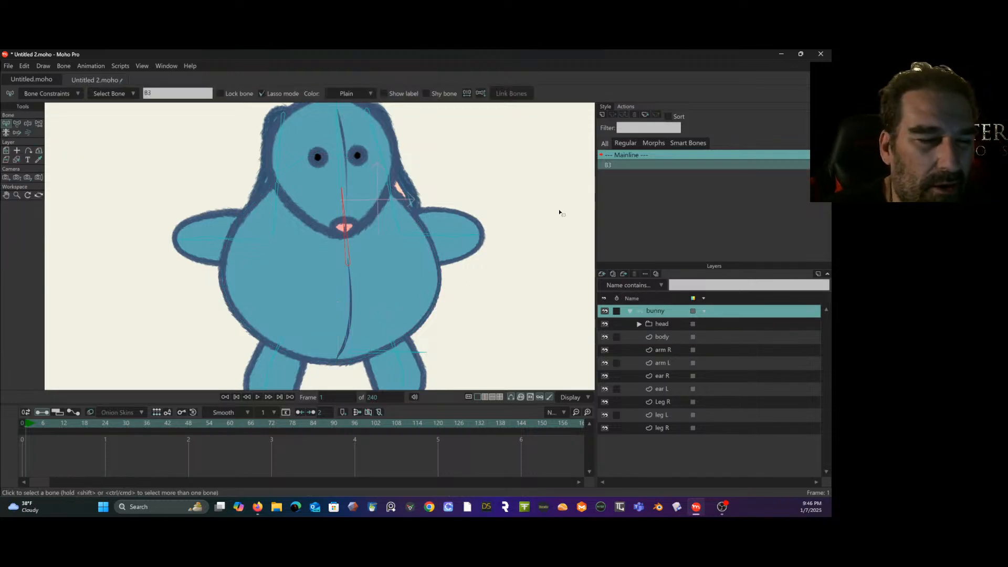
{"action": "left_click_drag", "start_coordinate": [166, 93], "coordinate": [117, 95]}
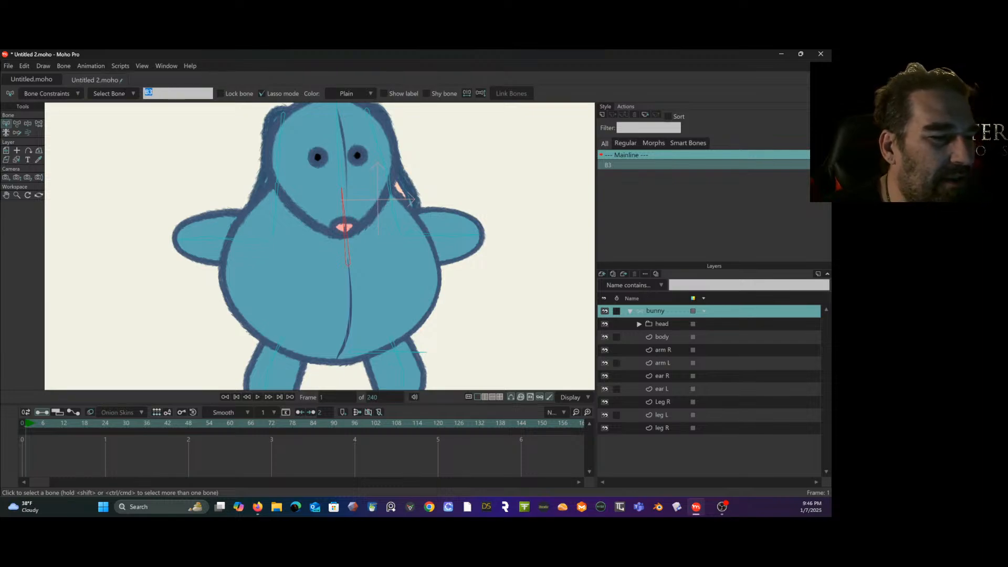
{"action": "type", "text": "to"}
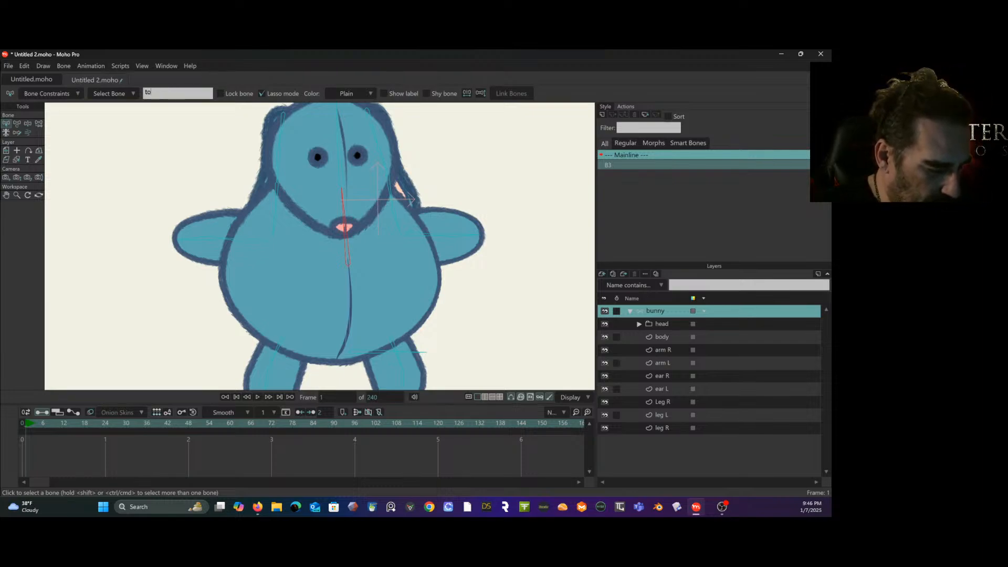
{"action": "key", "text": "BackSpace"}
{"action": "key", "text": "BackSpace"}
{"action": "type", "text": "c"}
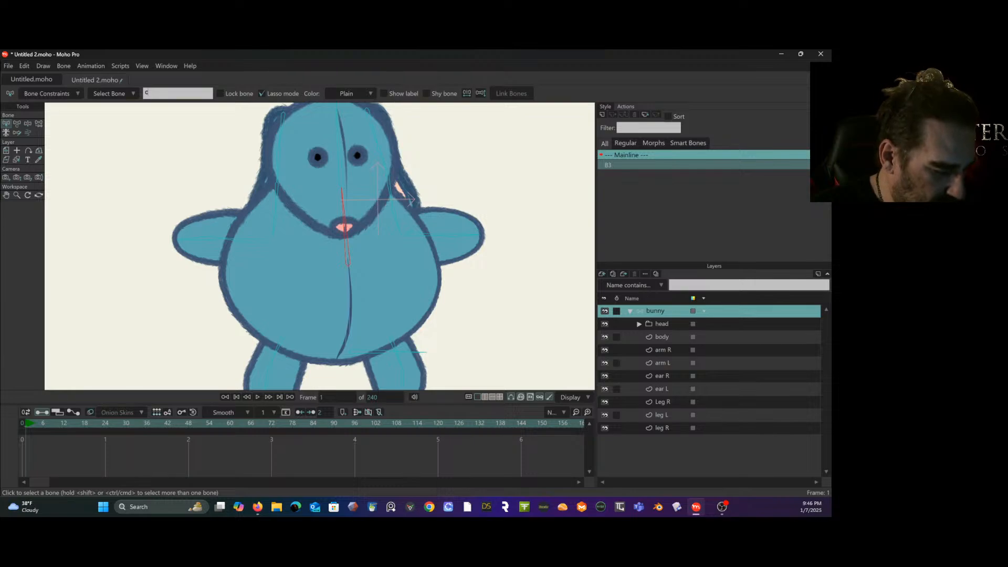
{"action": "type", "text": "hest"}
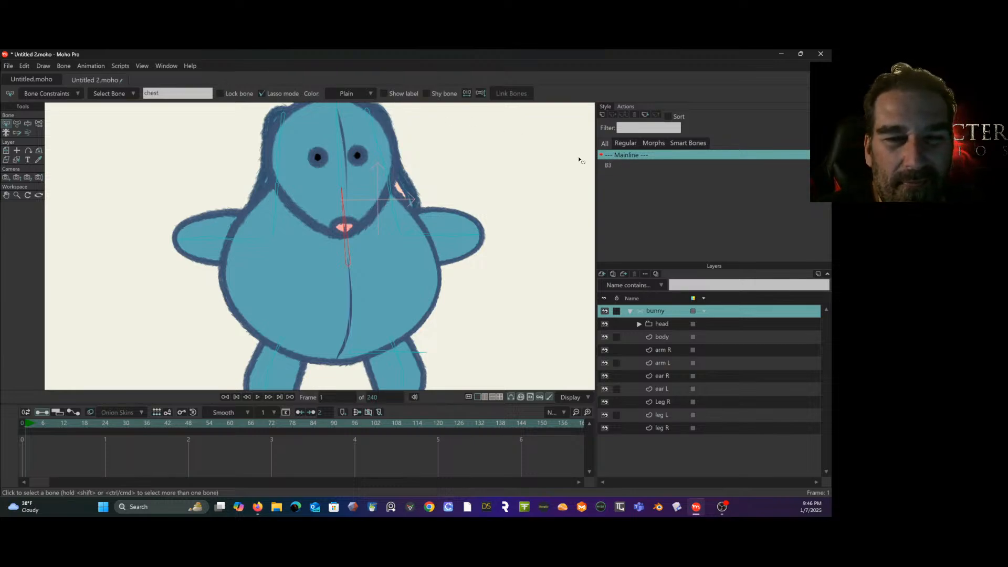
- Activate the B3 action and rename it to chest R so it matches the bone
{"action": "left_click", "coordinate": [608, 166]}
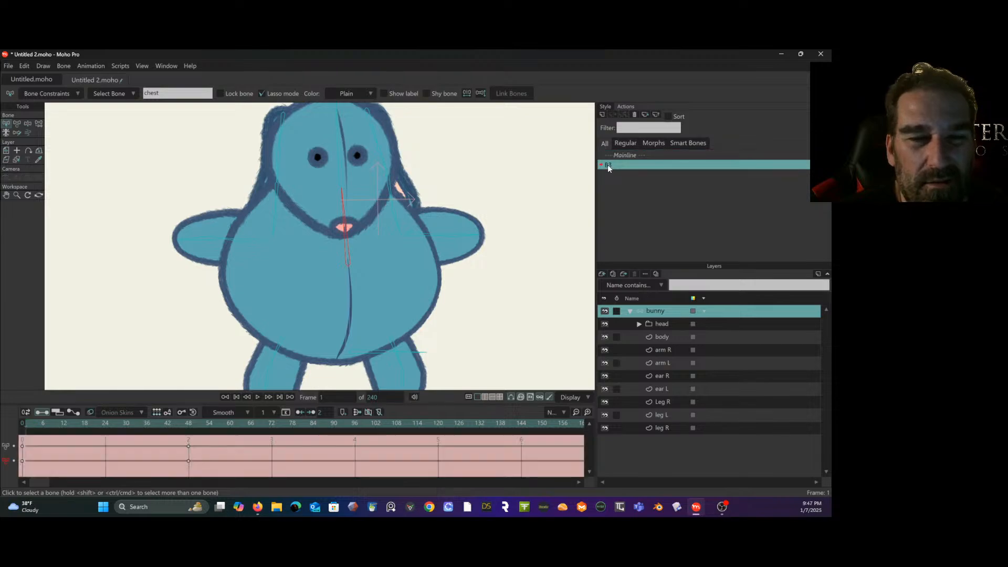
{"action": "right_click", "coordinate": [609, 167]}
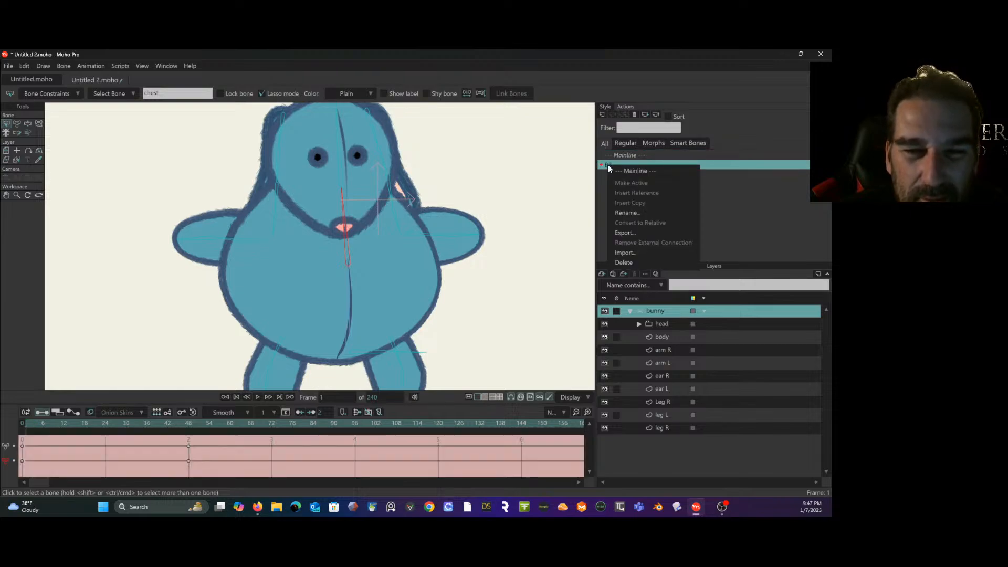
{"action": "left_click", "coordinate": [633, 211]}
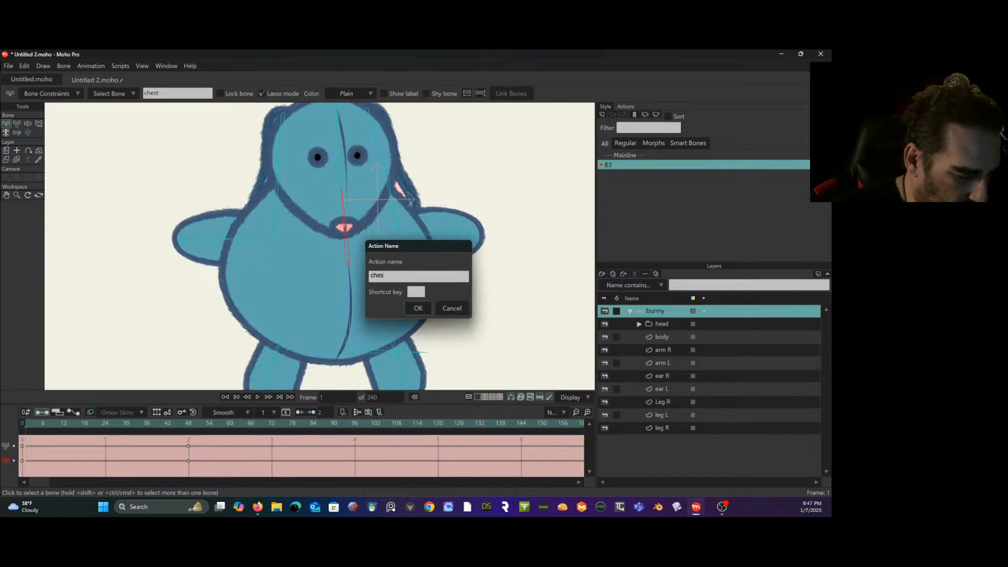
{"action": "type", "text": "chest R"}
{"action": "key", "text": "Return"}
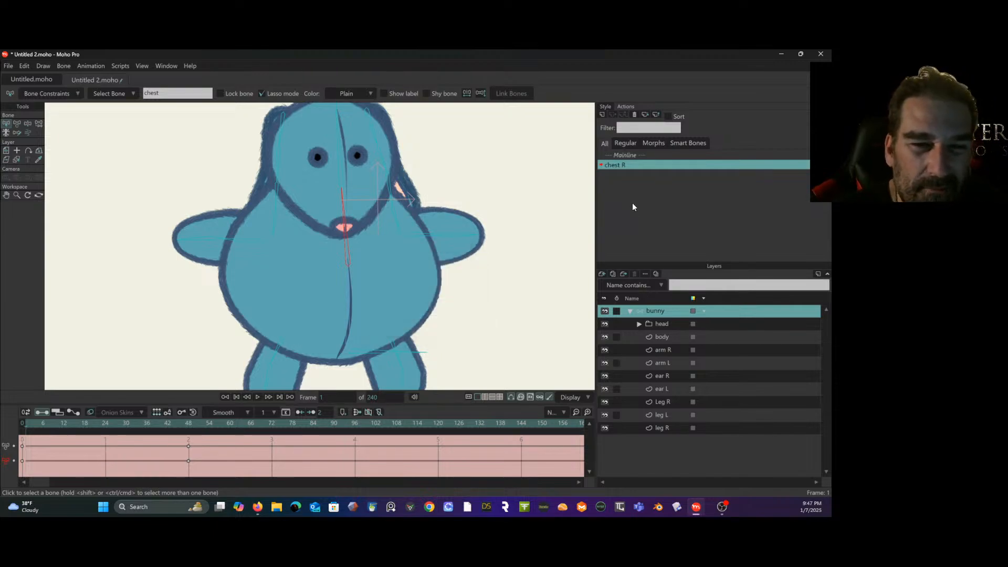
- Return to the mainline and create a new action named chest L for the chest bone
{"action": "left_click", "coordinate": [634, 157]}
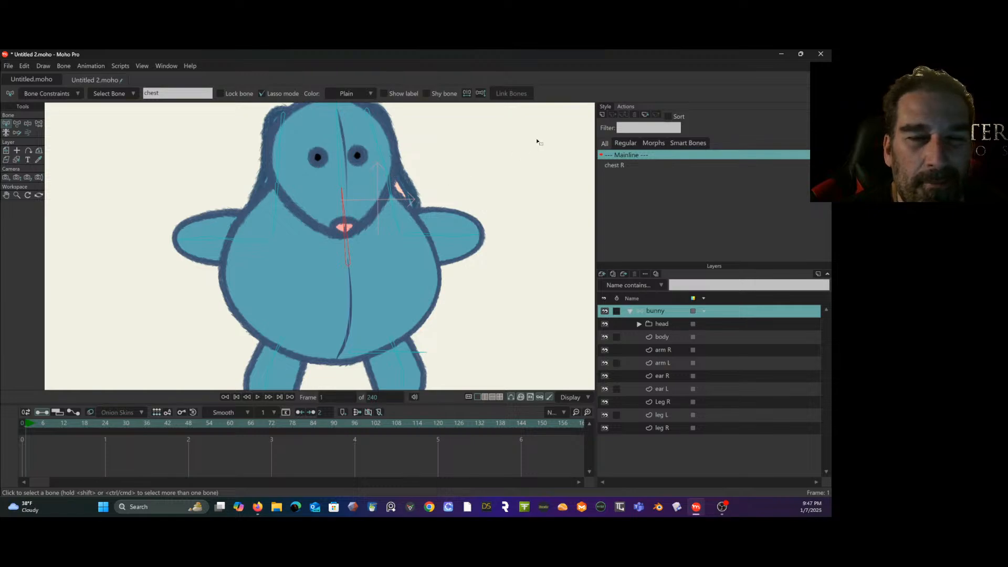
{"action": "left_click", "coordinate": [603, 114]}
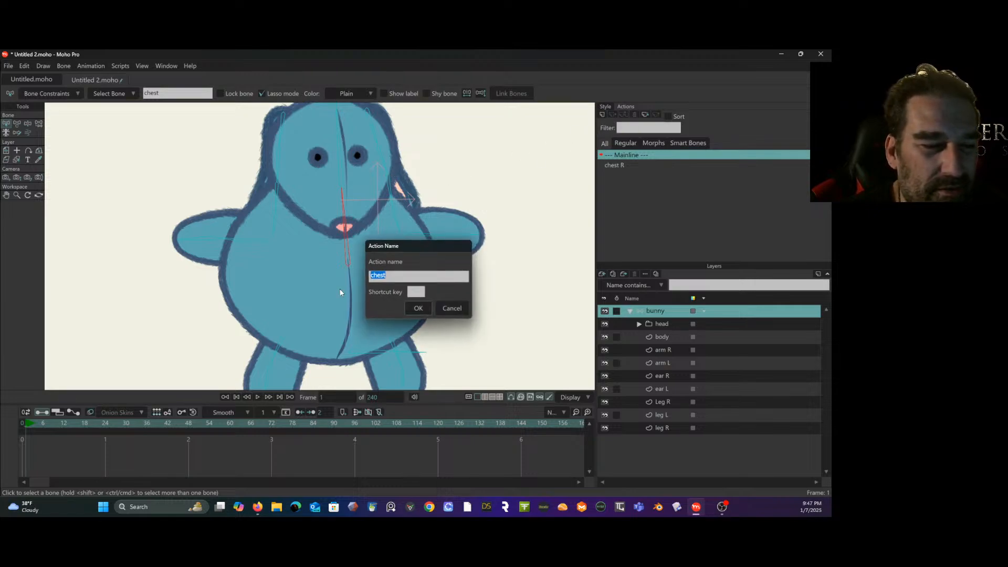
{"action": "left_click", "coordinate": [398, 275]}
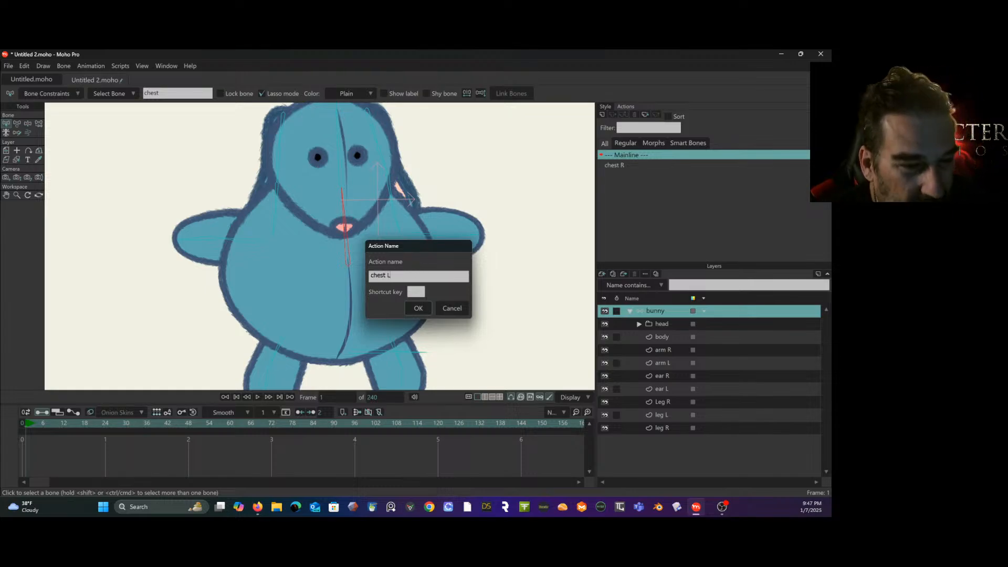
{"action": "left_click", "coordinate": [419, 309]}
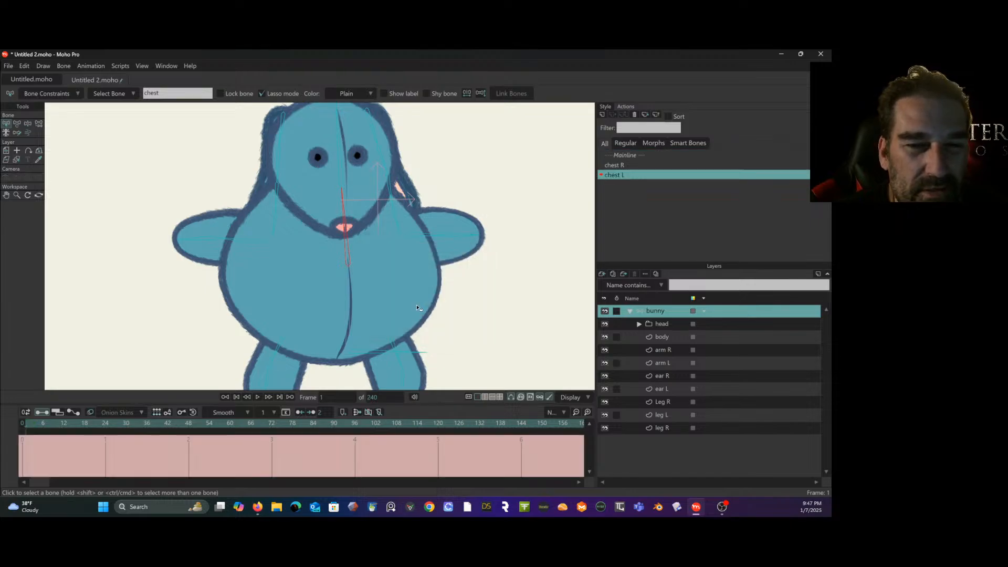
- At frame 48 of the chest L action, rotate the chest bone to an angle of -54.1°
{"action": "left_click", "coordinate": [188, 423]}
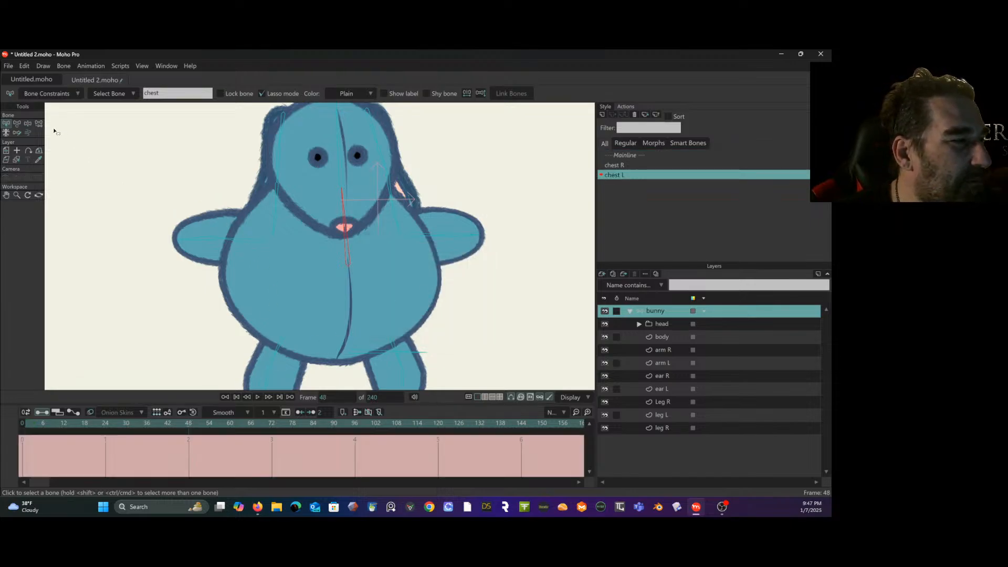
{"action": "left_click", "coordinate": [18, 126]}
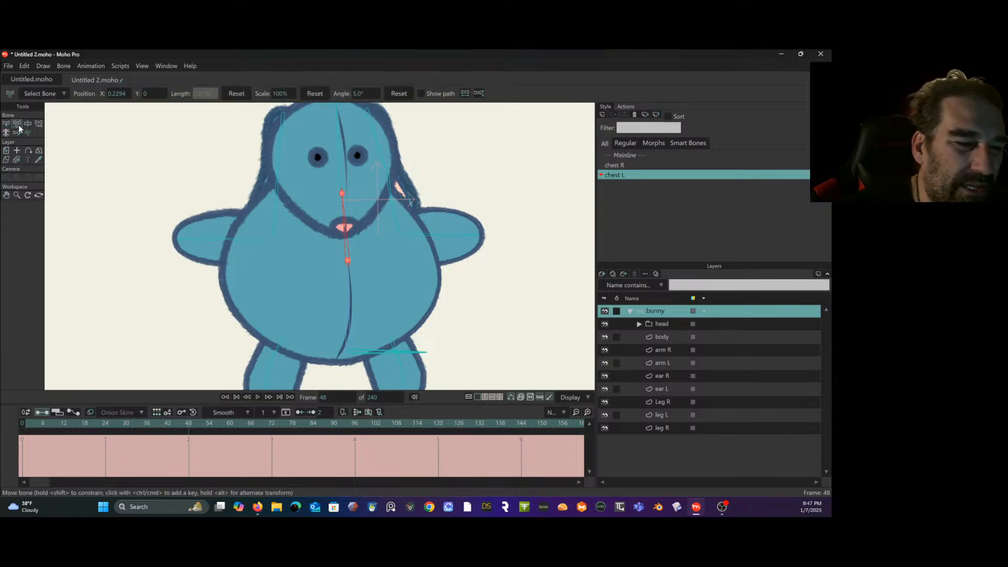
{"action": "left_click_drag", "start_coordinate": [359, 234], "coordinate": [419, 309]}
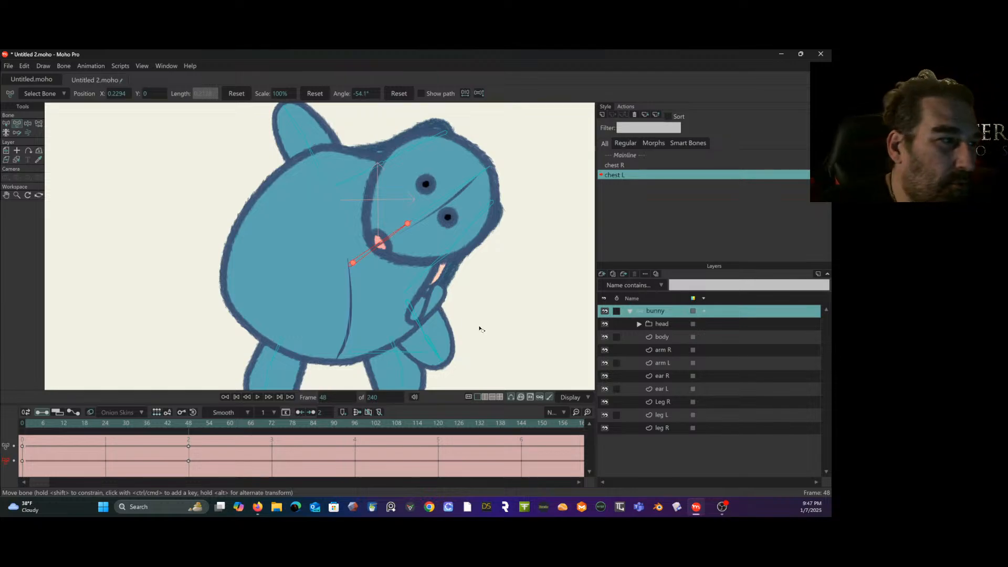
- Move the pinched body outline point beside arm L at frame 48 to smooth that side, and scrub the chest L action back to frame 1
{"action": "left_click", "coordinate": [681, 337]}
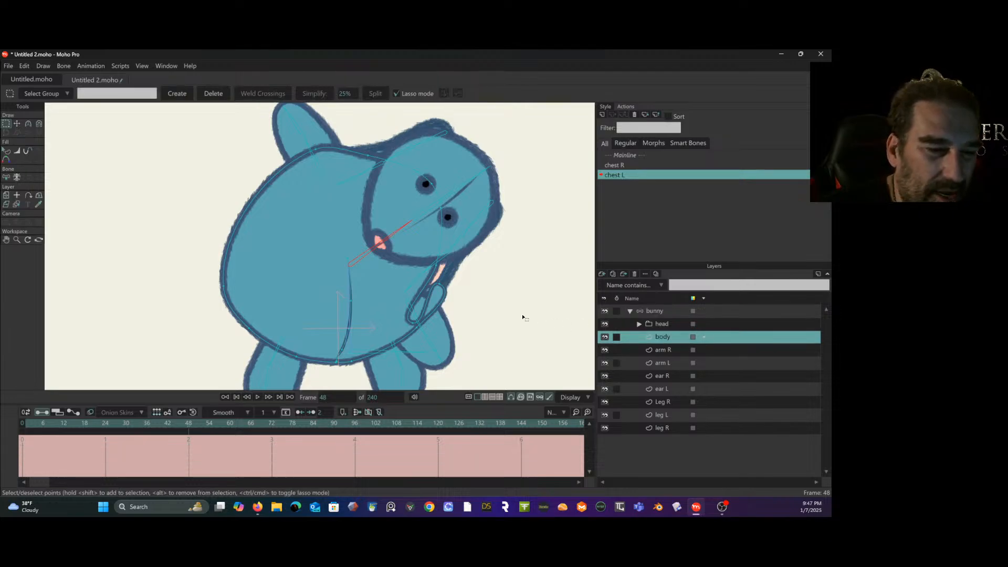
{"action": "left_click", "coordinate": [17, 124]}
{"action": "left_click_drag", "start_coordinate": [419, 320], "coordinate": [441, 275]}
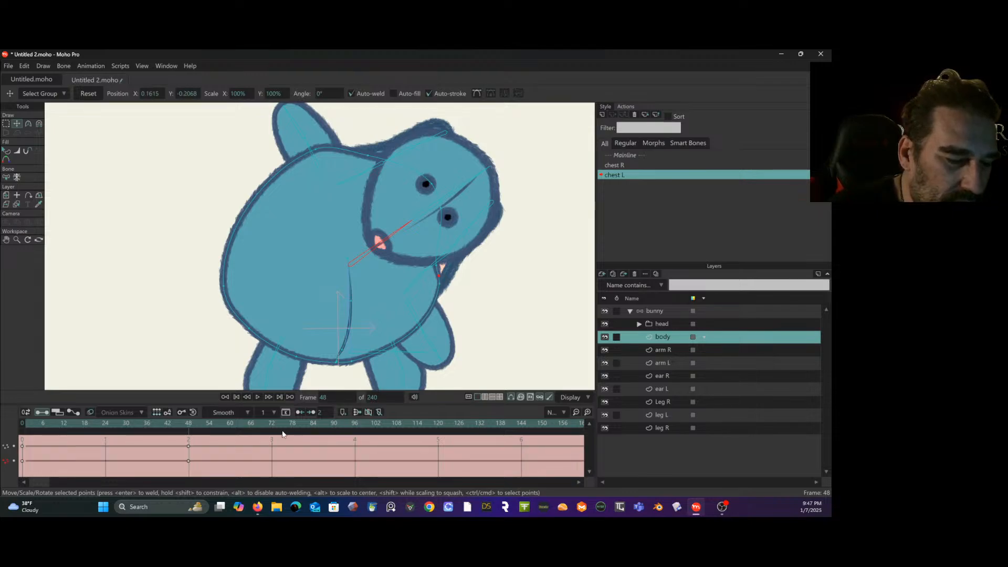
{"action": "mouse_move", "coordinate": [190, 426]}
{"action": "left_mouse_down"}
{"action": "mouse_move", "coordinate": [37, 428]}
{"action": "mouse_move", "coordinate": [190, 429]}
{"action": "left_mouse_up"}
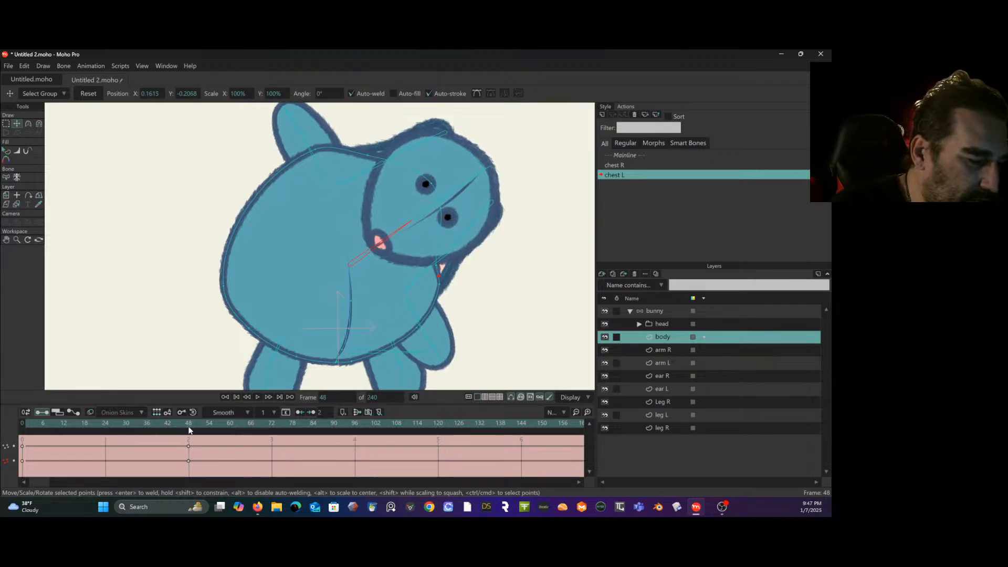
{"action": "left_click", "coordinate": [439, 285]}
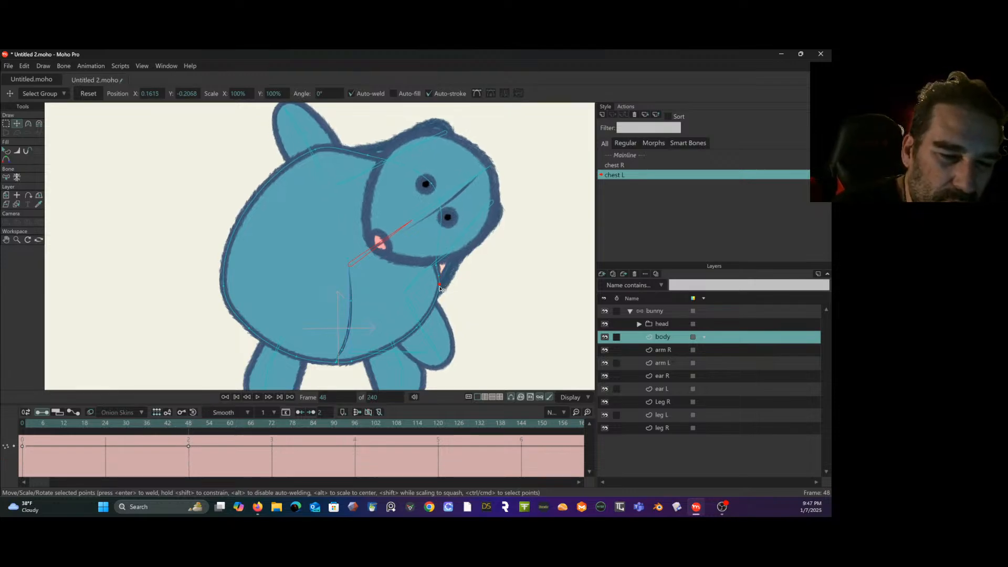
{"action": "left_click_drag", "start_coordinate": [435, 303], "coordinate": [398, 348]}
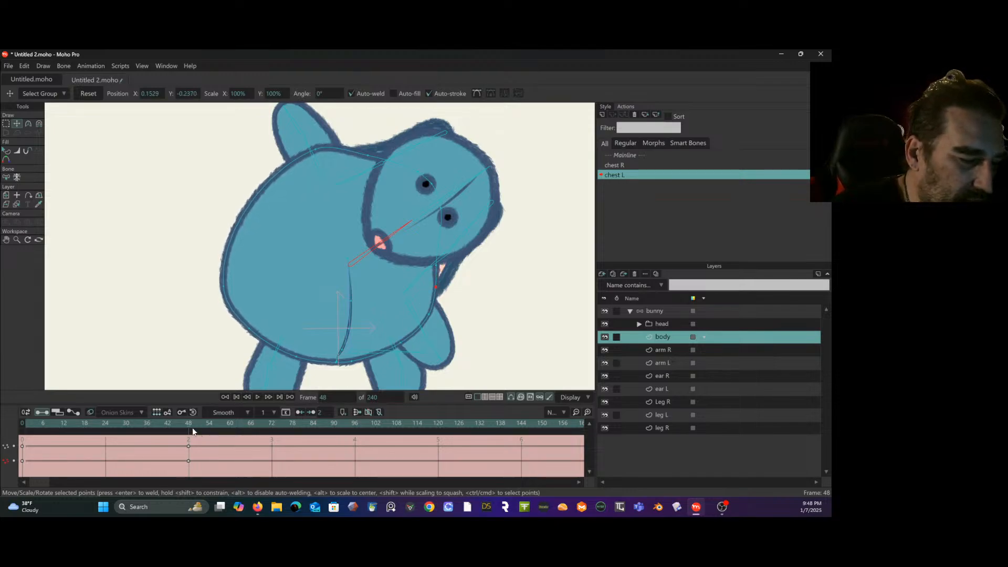
{"action": "left_click_drag", "start_coordinate": [192, 432], "coordinate": [23, 442]}
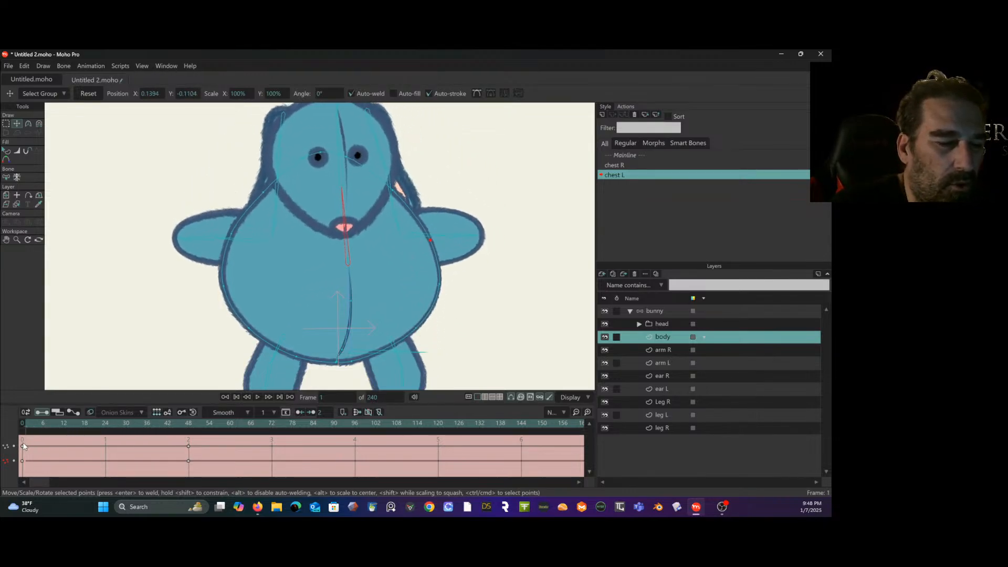
- Reshape the belly's center seam toward the bent head at the end of the chest L action and place its keys on frame 48
{"action": "key", "text": "space"}
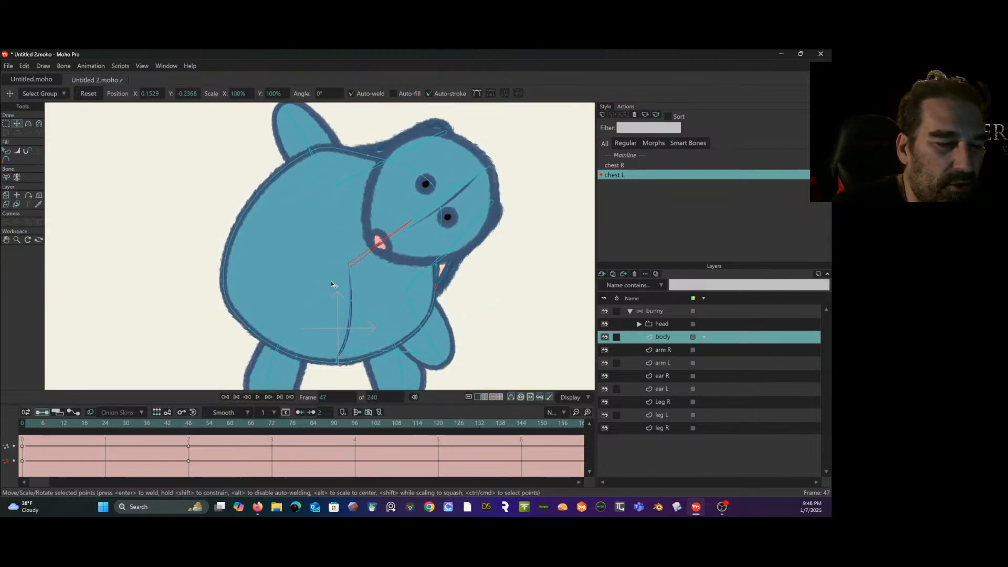
{"action": "left_click", "coordinate": [192, 424]}
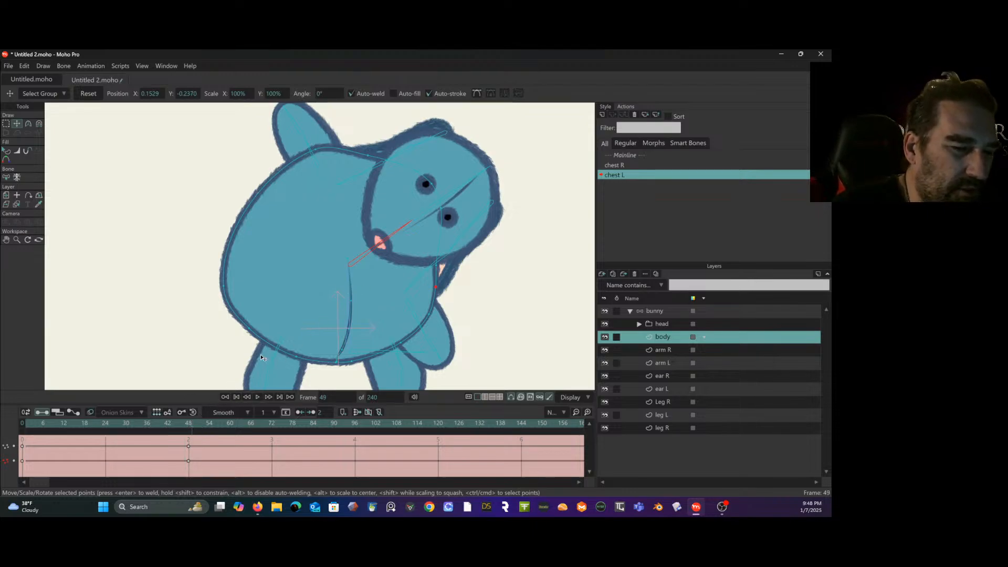
{"action": "left_click", "coordinate": [348, 260]}
{"action": "mouse_move", "coordinate": [350, 267]}
{"action": "left_mouse_down"}
{"action": "mouse_move", "coordinate": [377, 272]}
{"action": "mouse_move", "coordinate": [366, 269]}
{"action": "left_mouse_up"}
{"action": "left_click_drag", "start_coordinate": [352, 303], "coordinate": [354, 319]}
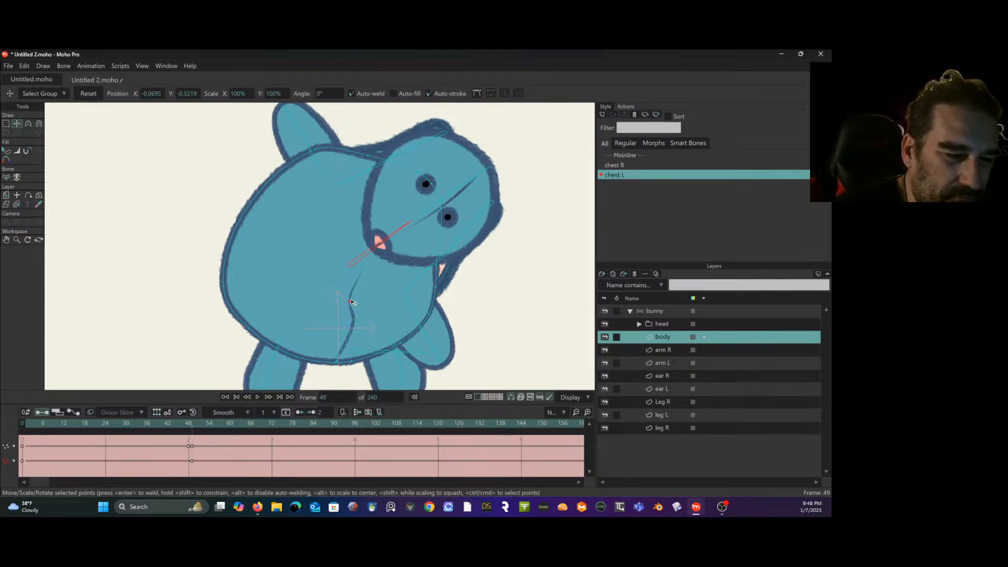
{"action": "left_click", "coordinate": [365, 273]}
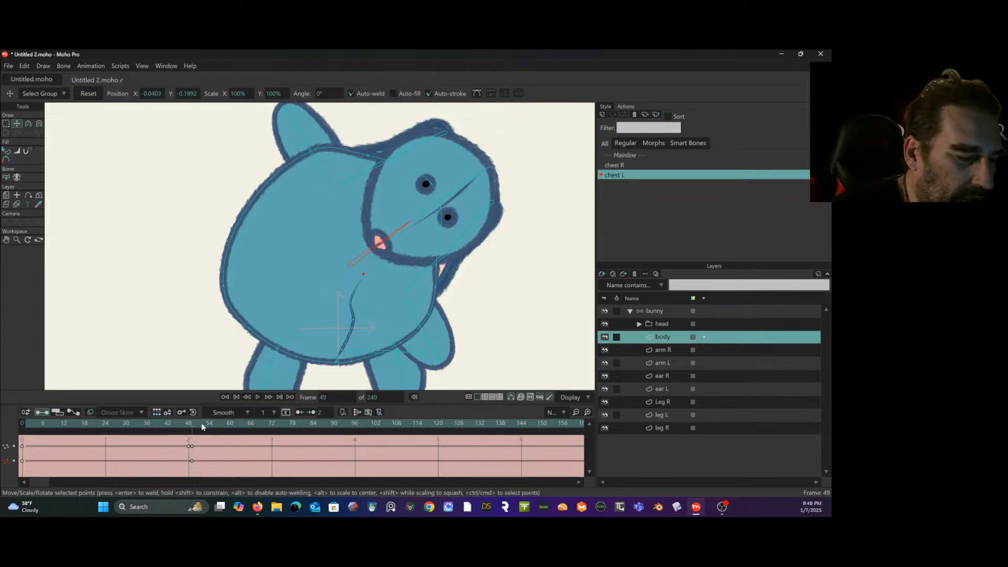
{"action": "left_click_drag", "start_coordinate": [192, 446], "coordinate": [206, 446]}
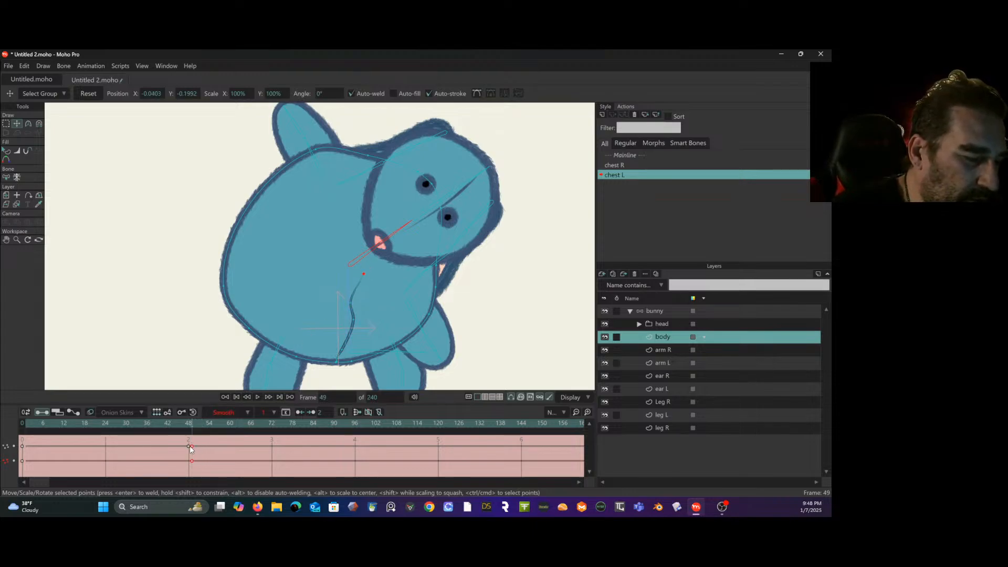
{"action": "left_click_drag", "start_coordinate": [190, 427], "coordinate": [33, 428]}
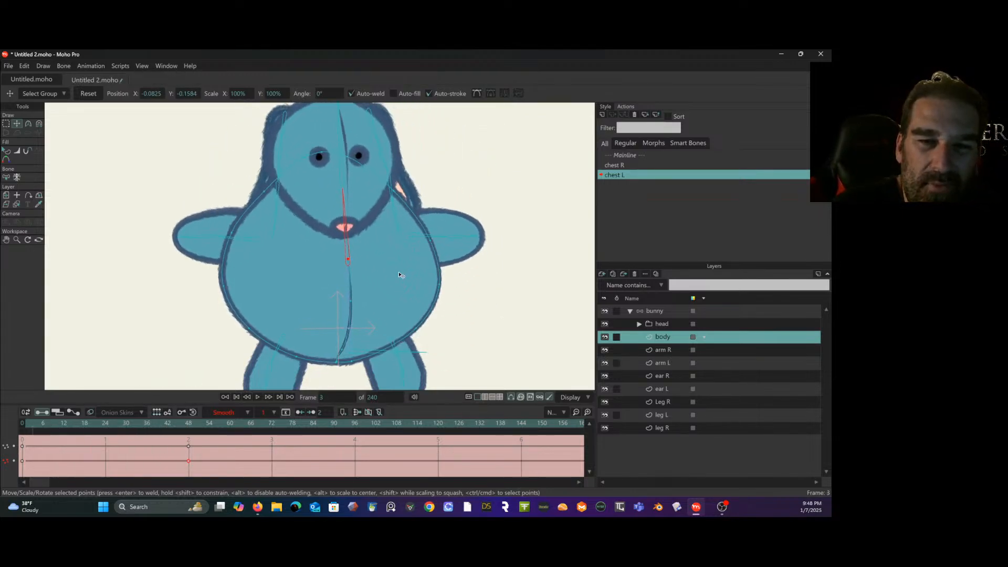
- Activate the chest R action and, at frame 48, shift the top of the belly seam down toward the side the head leans to
{"action": "left_click", "coordinate": [619, 165]}
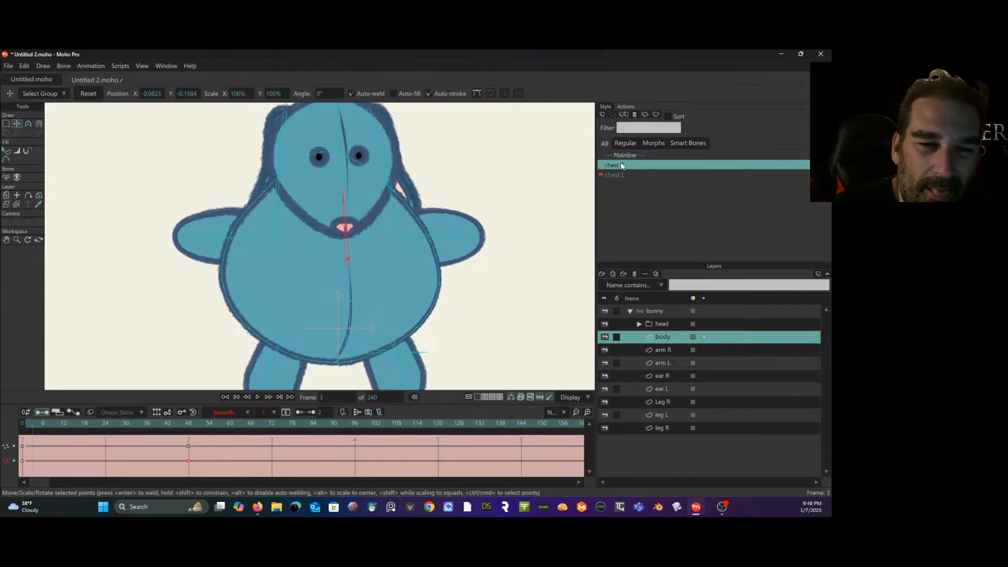
{"action": "double_click", "coordinate": [621, 164]}
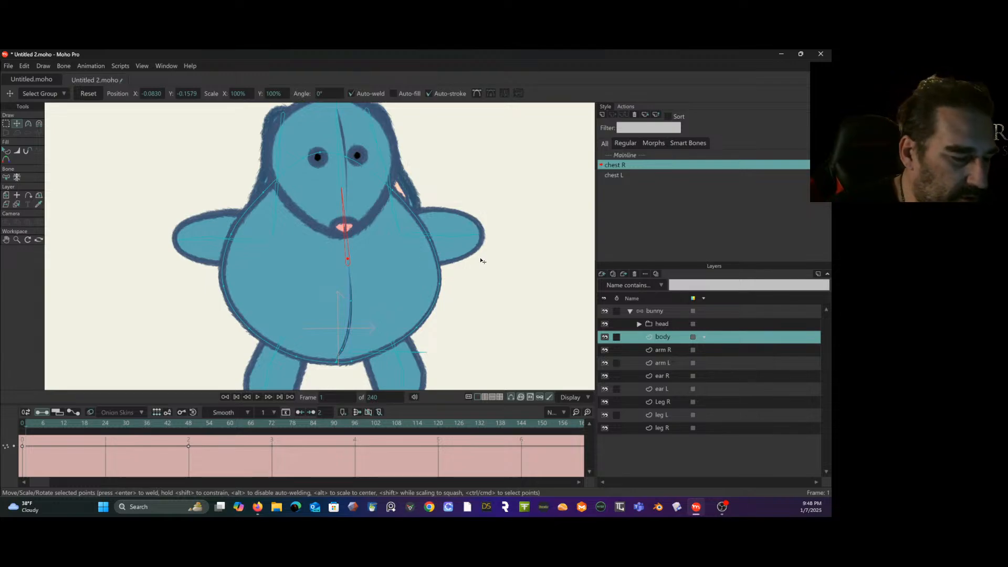
{"action": "left_click", "coordinate": [189, 424]}
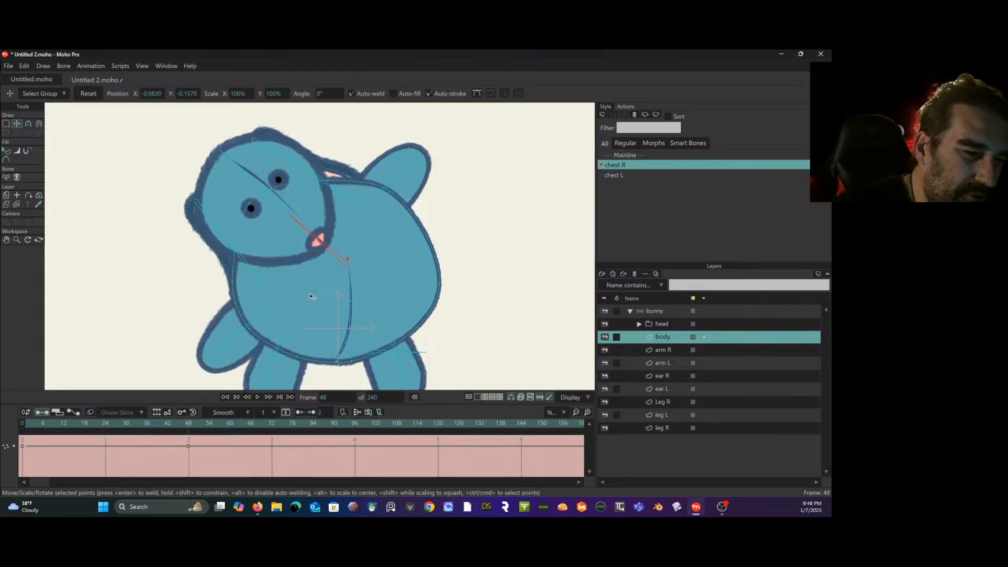
{"action": "left_click_drag", "start_coordinate": [348, 267], "coordinate": [334, 295]}
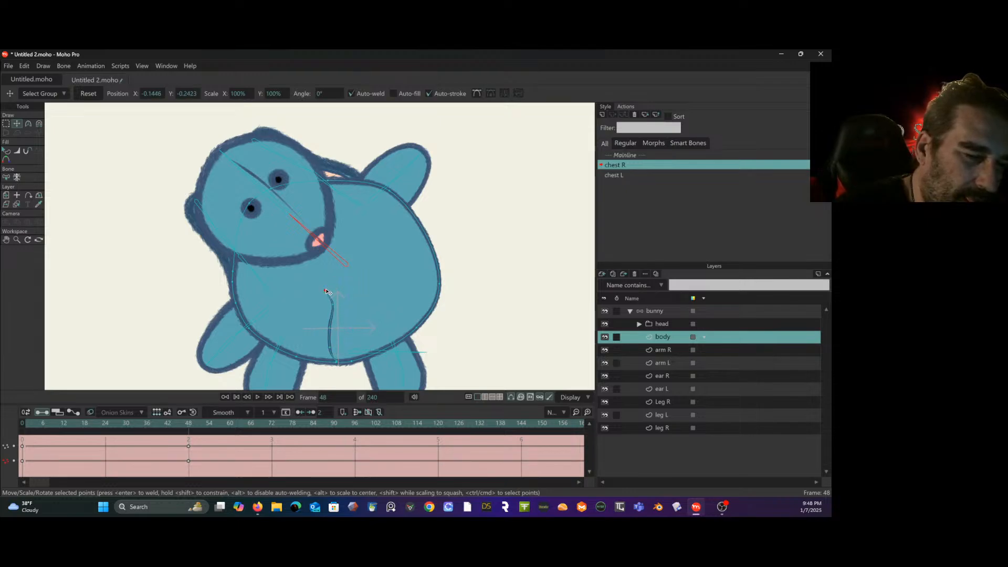
- Straighten the chest R belly seam by moving its points at frame 49, and move the resulting keys onto frame 48
{"action": "mouse_move", "coordinate": [202, 423]}
{"action": "left_mouse_down"}
{"action": "mouse_move", "coordinate": [48, 422]}
{"action": "mouse_move", "coordinate": [192, 430]}
{"action": "left_mouse_up"}
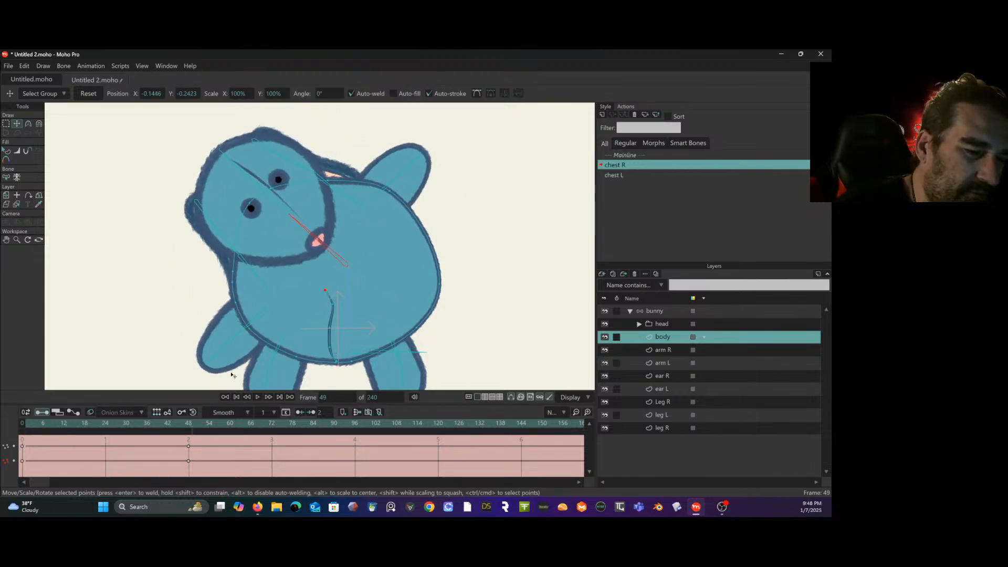
{"action": "left_click_drag", "start_coordinate": [331, 327], "coordinate": [335, 346]}
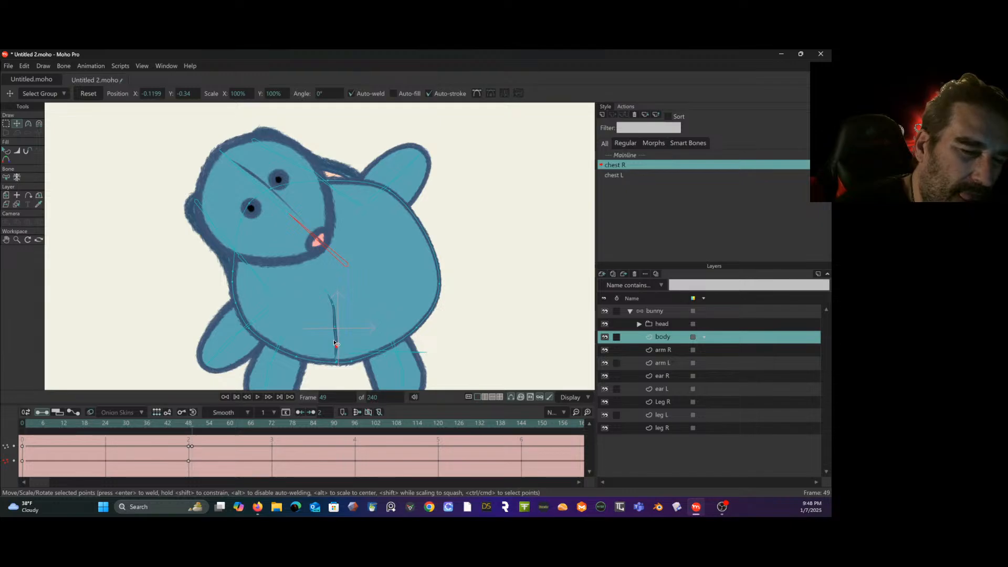
{"action": "left_click_drag", "start_coordinate": [332, 303], "coordinate": [333, 303]}
{"action": "left_click", "coordinate": [328, 290]}
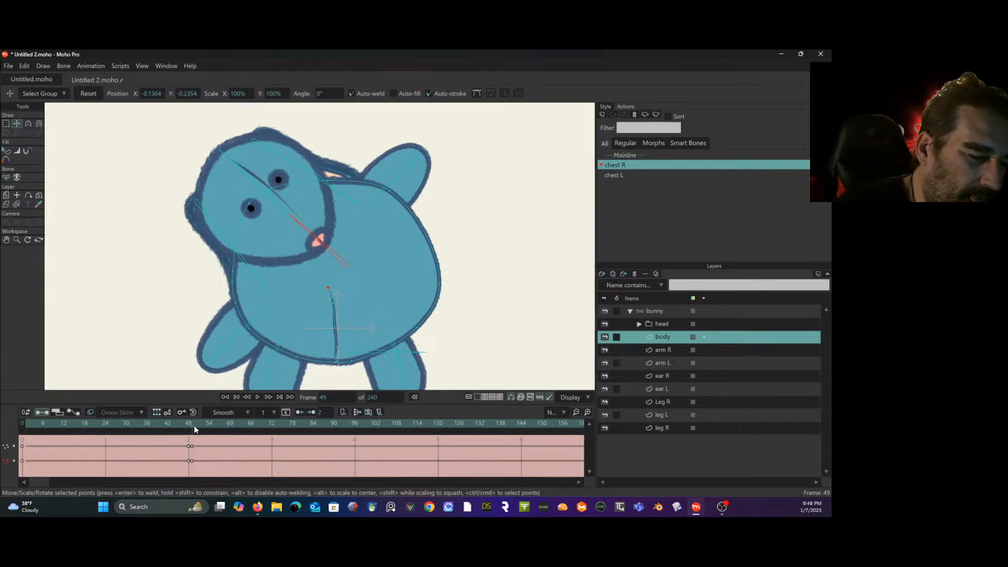
{"action": "left_click", "coordinate": [191, 447]}
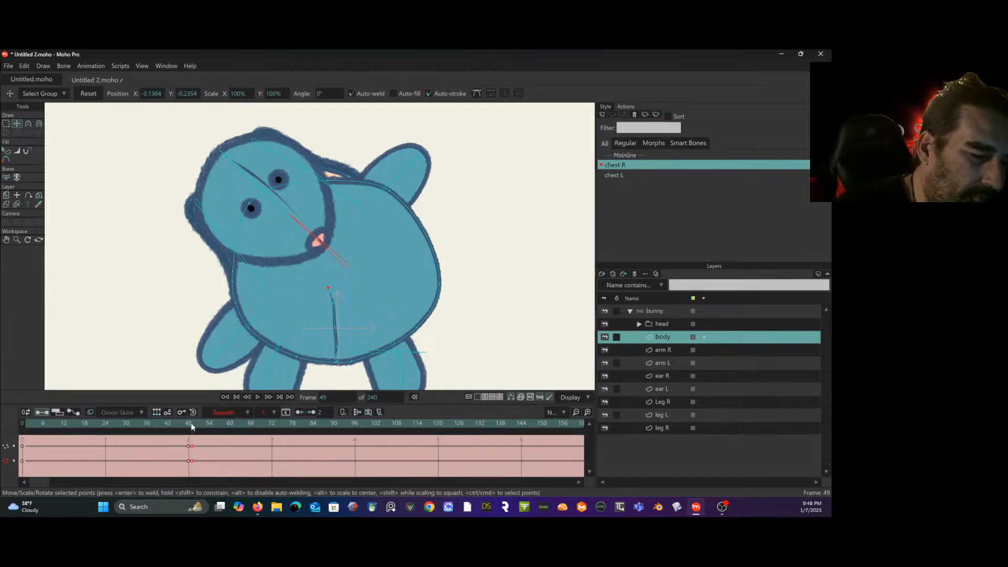
{"action": "left_click", "coordinate": [191, 445]}
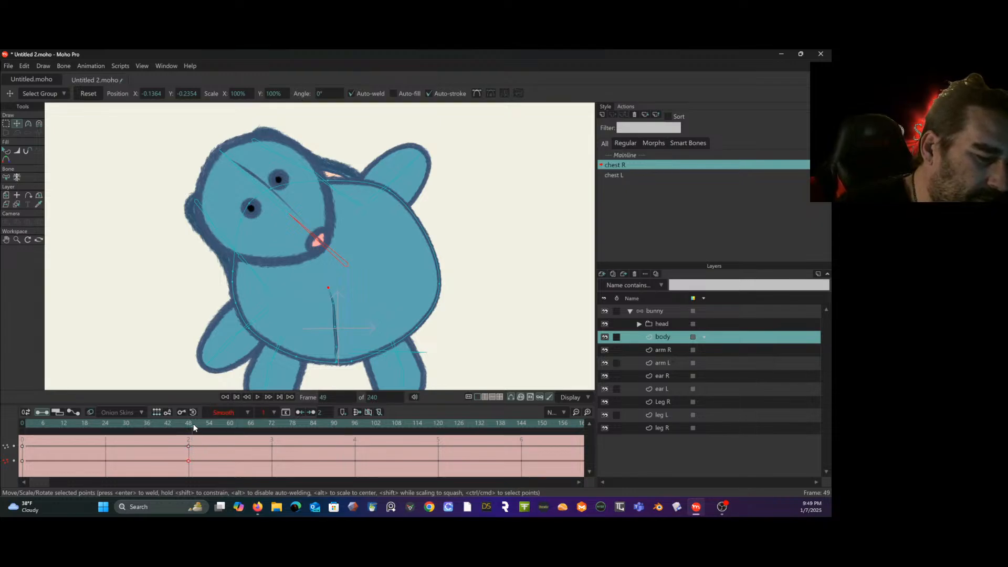
{"action": "mouse_move", "coordinate": [193, 423]}
{"action": "left_mouse_down"}
{"action": "mouse_move", "coordinate": [53, 423]}
{"action": "mouse_move", "coordinate": [189, 423]}
{"action": "left_mouse_up"}
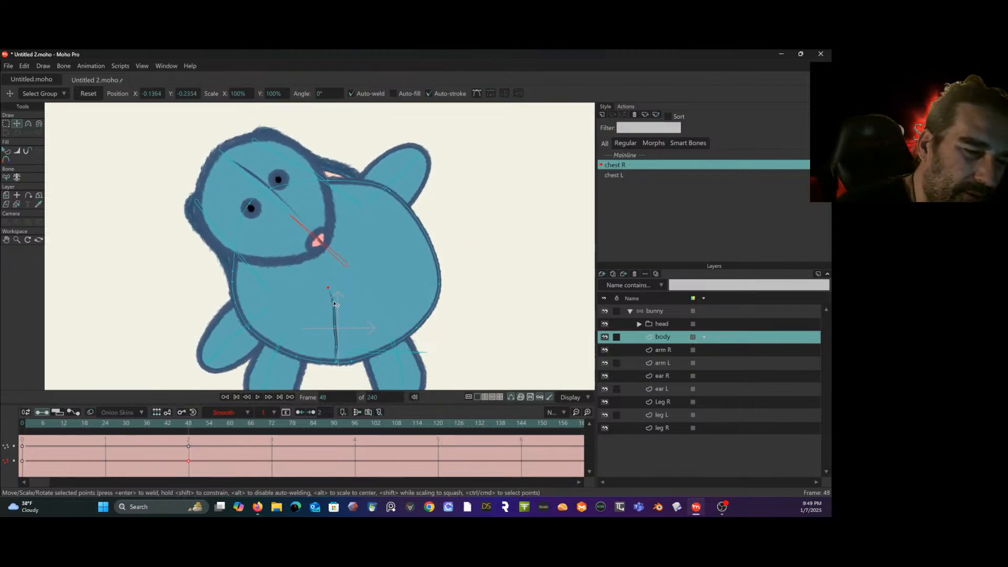
- Lower and shorten the belly seam at frame 48 of chest R, and scrub the action back to frame 0
{"action": "left_click_drag", "start_coordinate": [334, 303], "coordinate": [341, 347]}
{"action": "left_click_drag", "start_coordinate": [215, 431], "coordinate": [192, 435]}
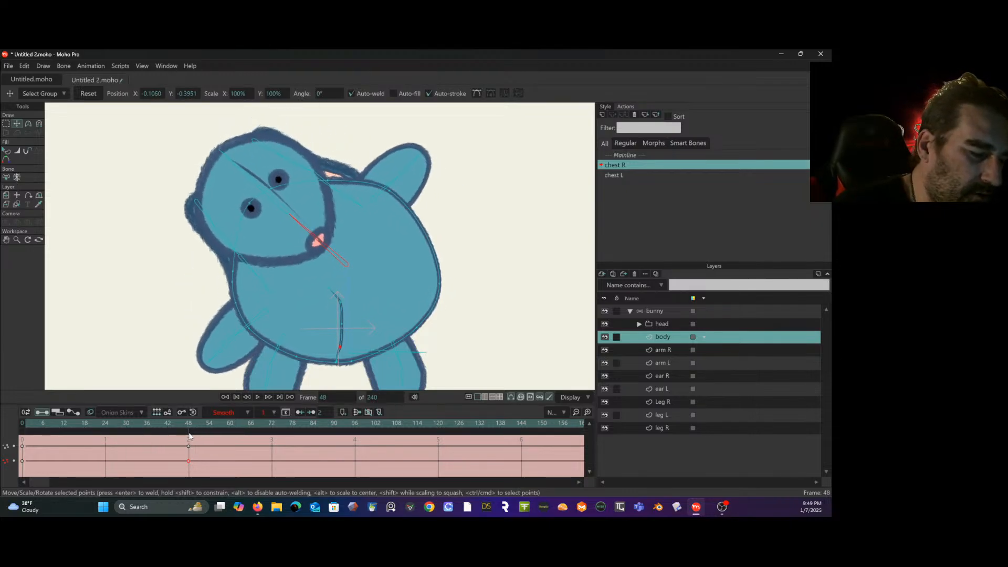
{"action": "left_click_drag", "start_coordinate": [332, 290], "coordinate": [345, 326]}
{"action": "left_click_drag", "start_coordinate": [190, 428], "coordinate": [22, 426]}
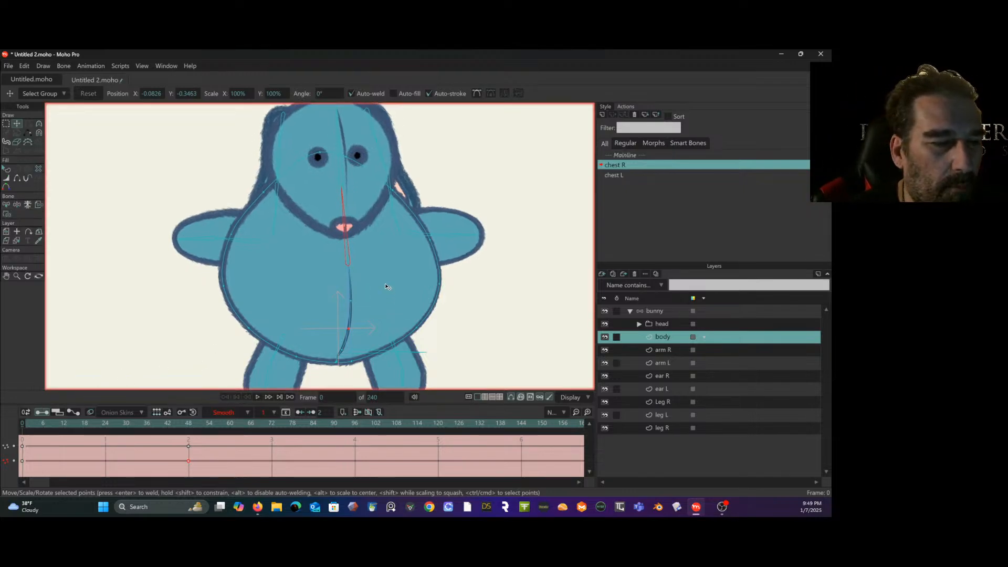
- Return to the mainline and select the outer bone of arm R in the bunny layer at frame 0
{"action": "scroll", "coordinate": [385, 286], "scroll_direction": "down", "scroll_amount": 2}
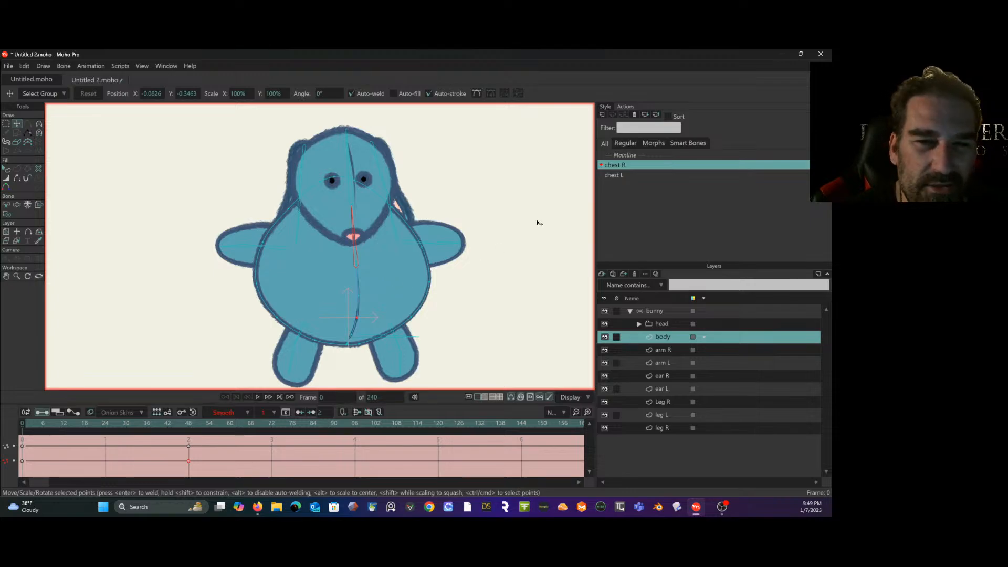
{"action": "double_click", "coordinate": [675, 351]}
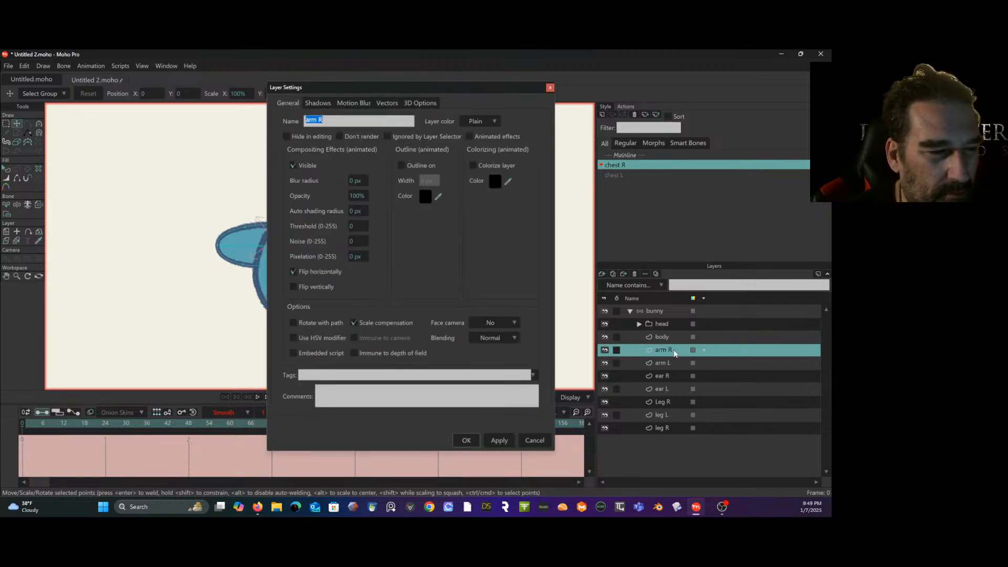
{"action": "left_click", "coordinate": [529, 440]}
{"action": "left_click", "coordinate": [614, 155]}
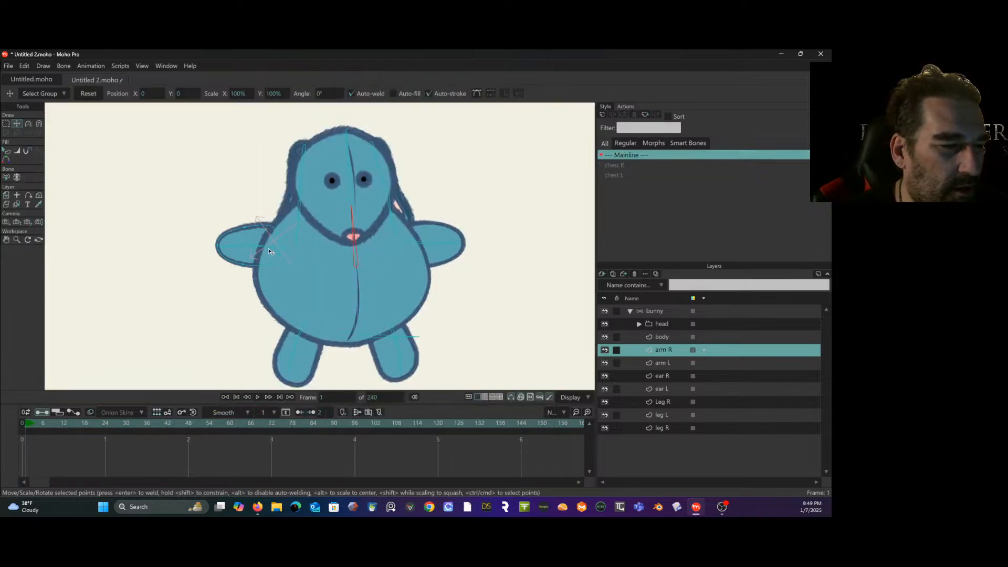
{"action": "key", "text": "ctrl+a"}
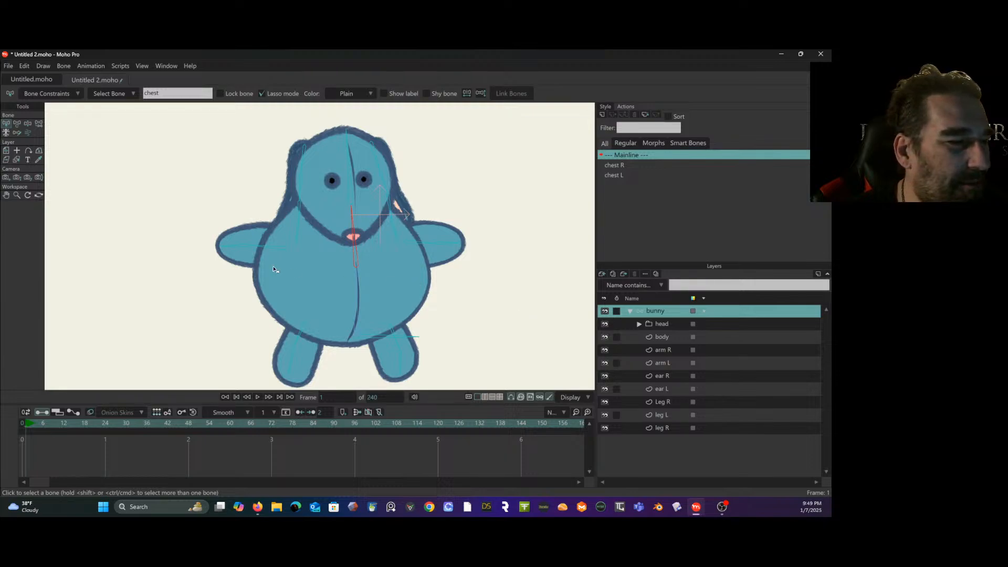
{"action": "left_click", "coordinate": [243, 248]}
{"action": "scroll", "coordinate": [243, 247], "scroll_direction": "up", "scroll_amount": 5}
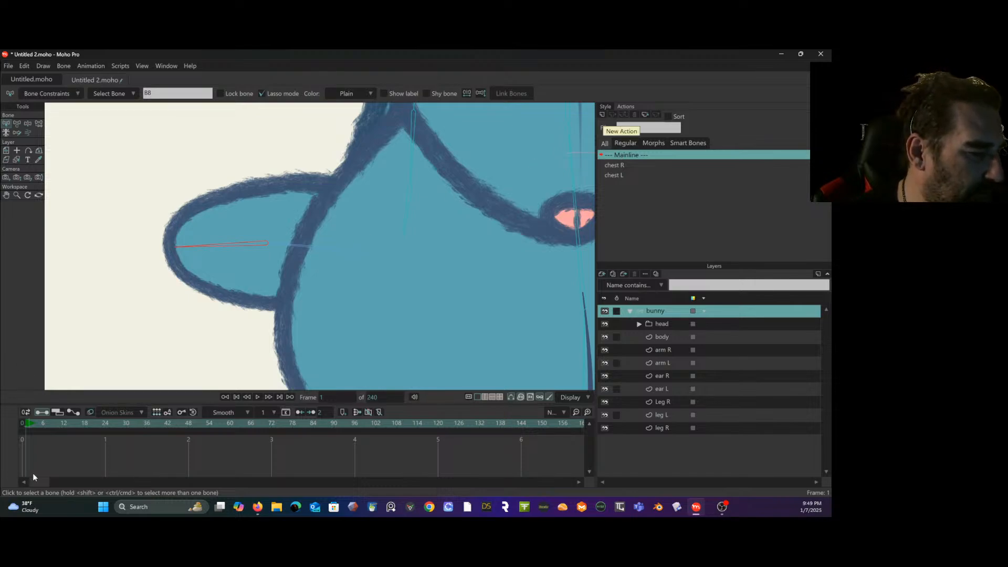
{"action": "left_click", "coordinate": [20, 424]}
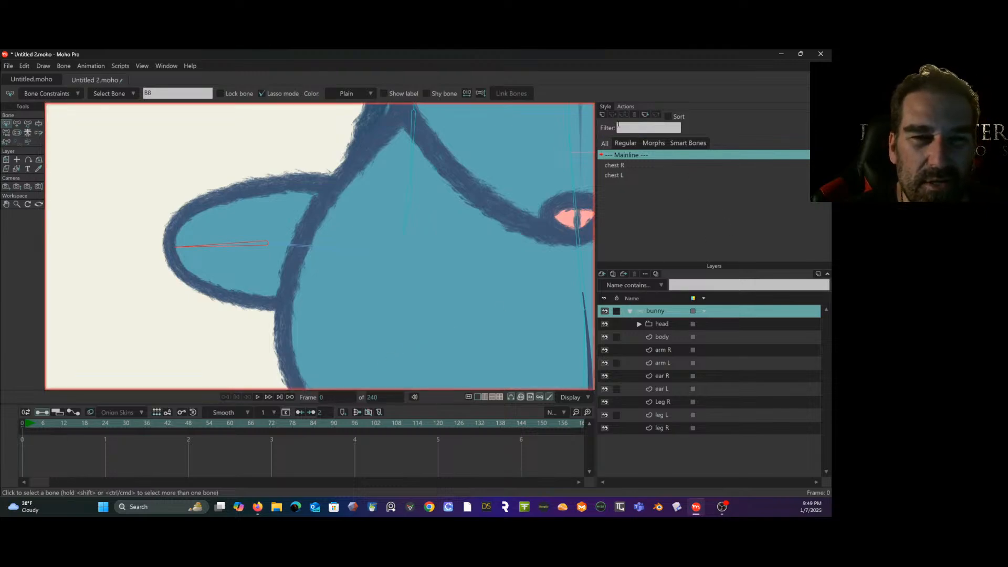
- Rename the selected arm bone as forearm R
{"action": "left_click", "coordinate": [602, 115]}
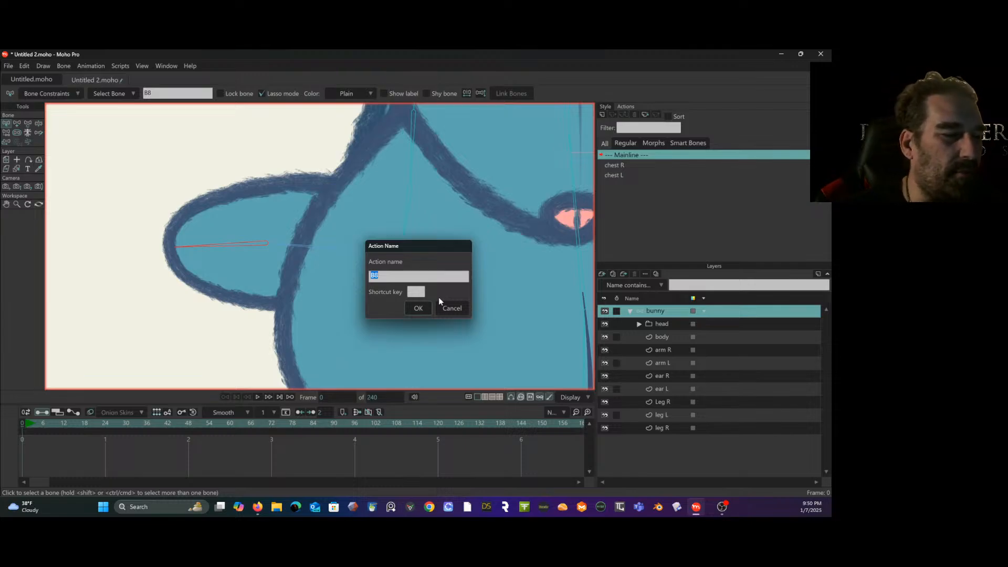
{"action": "left_click", "coordinate": [452, 307]}
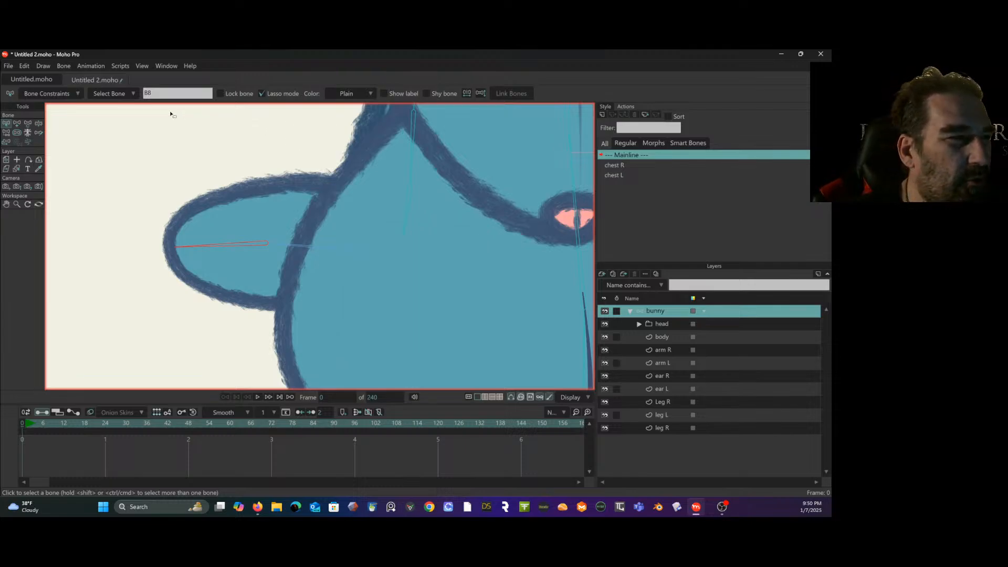
{"action": "double_click", "coordinate": [163, 96]}
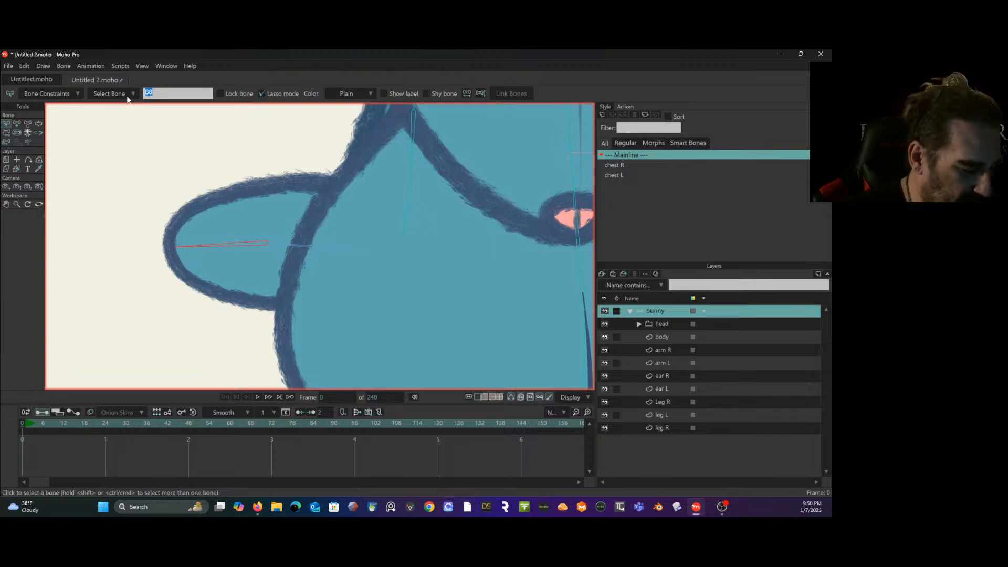
{"action": "type", "text": "forea"}
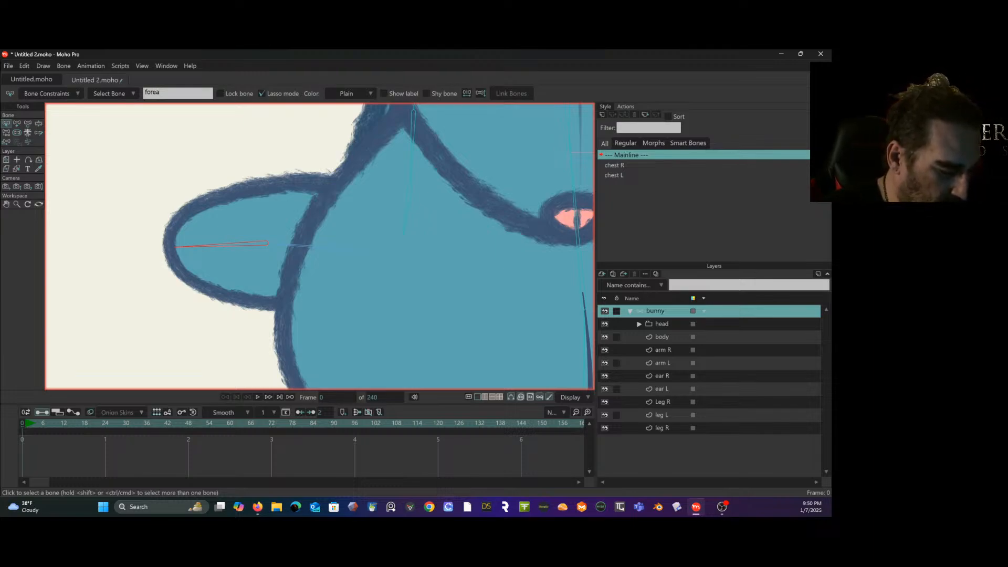
{"action": "type", "text": "rm R"}
{"action": "key", "text": "Return"}
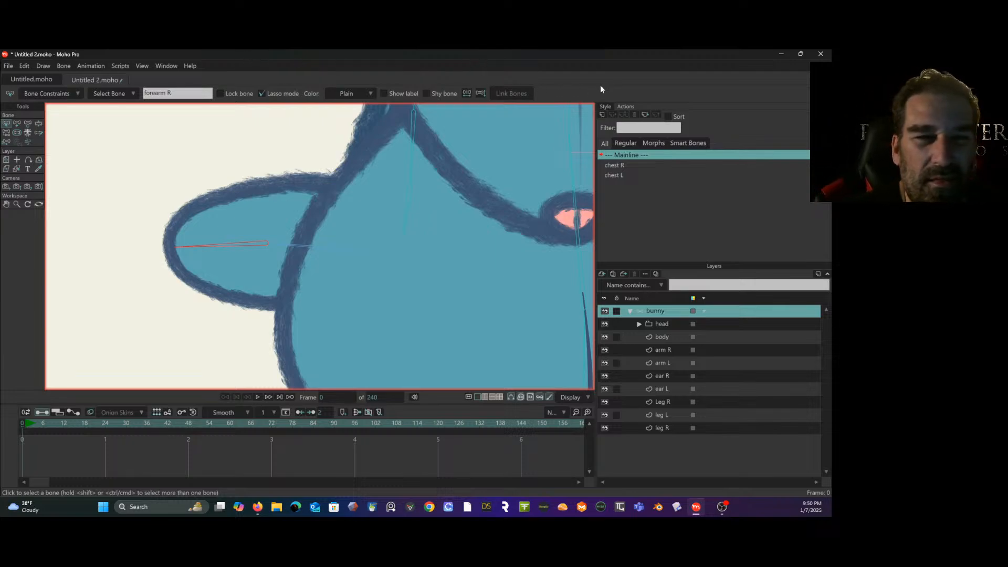
- Create an action named forearm R and rotate the forearm bone to an angle of -114.2° at frame 48
{"action": "left_click", "coordinate": [602, 113]}
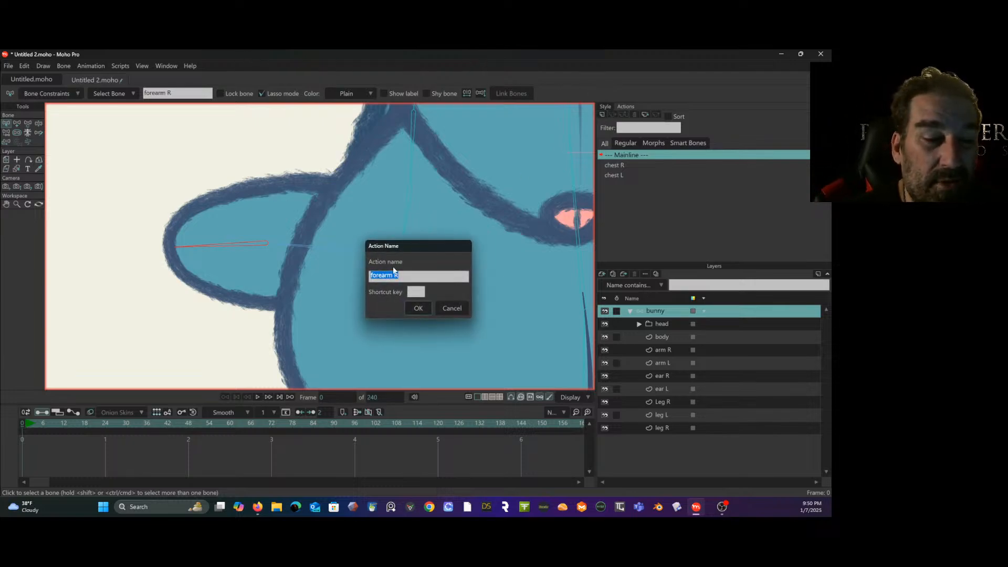
{"action": "left_click", "coordinate": [414, 308]}
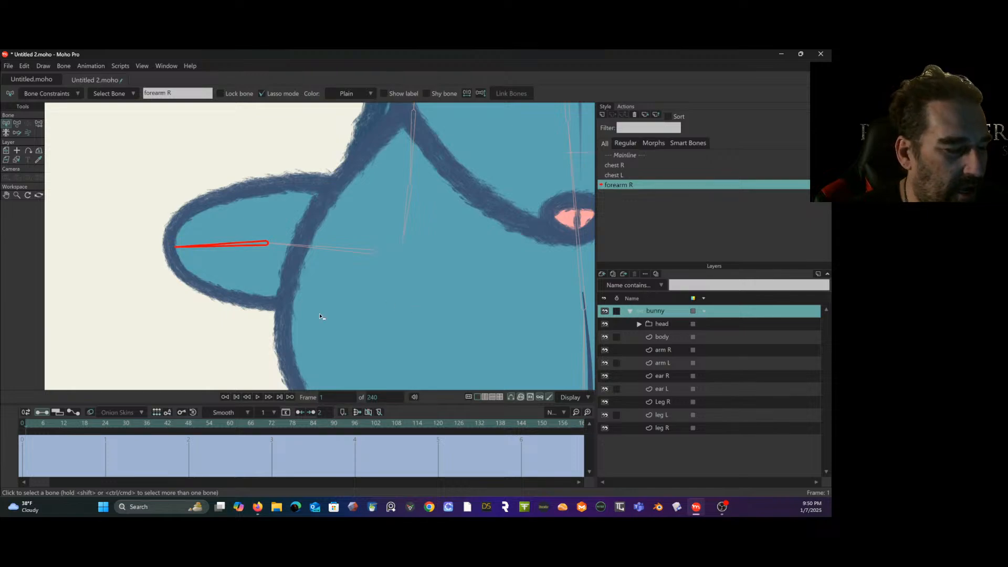
{"action": "left_click", "coordinate": [188, 423]}
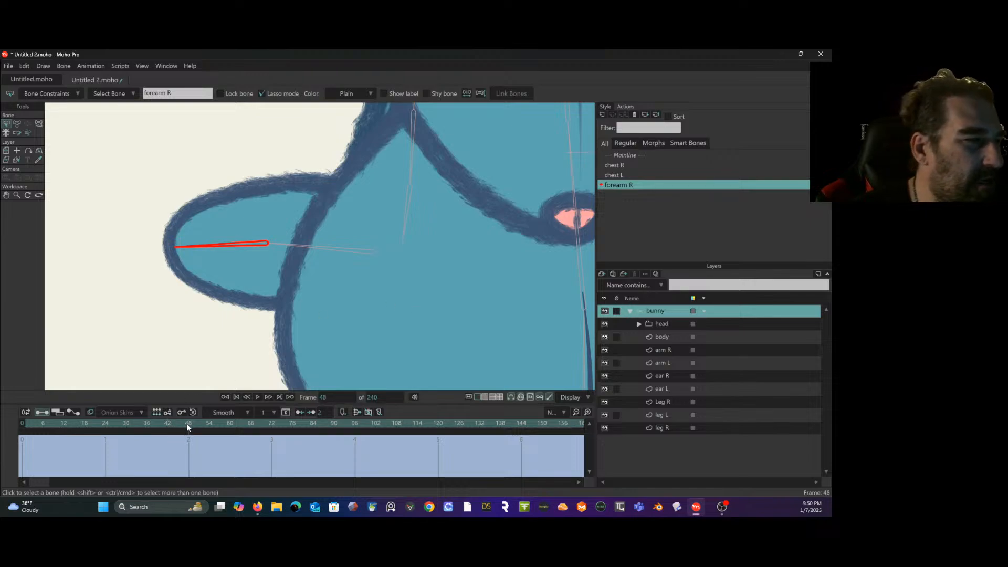
{"action": "left_click", "coordinate": [17, 123]}
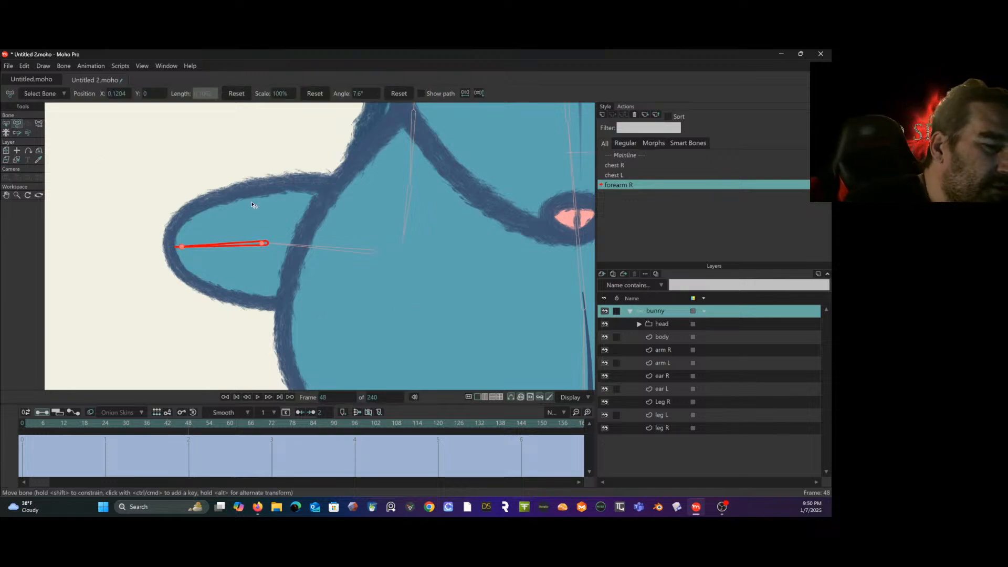
{"action": "left_click_drag", "start_coordinate": [229, 245], "coordinate": [294, 211]}
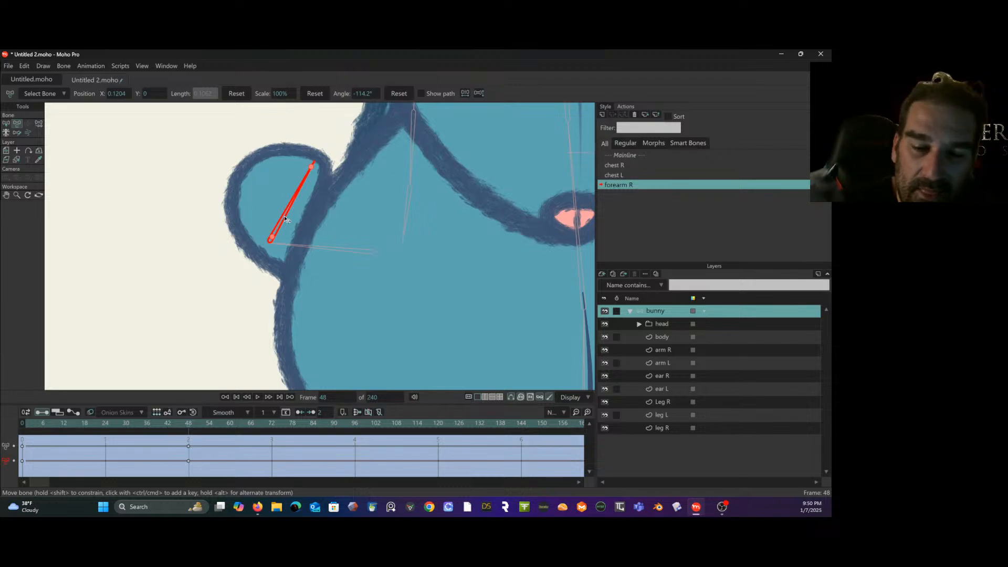
- In the arm R layer at frame 48 of forearm R, move the inner elbow point to about X 0.12, Y -0.02, and scrub back to frame 0
{"action": "left_click", "coordinate": [672, 350]}
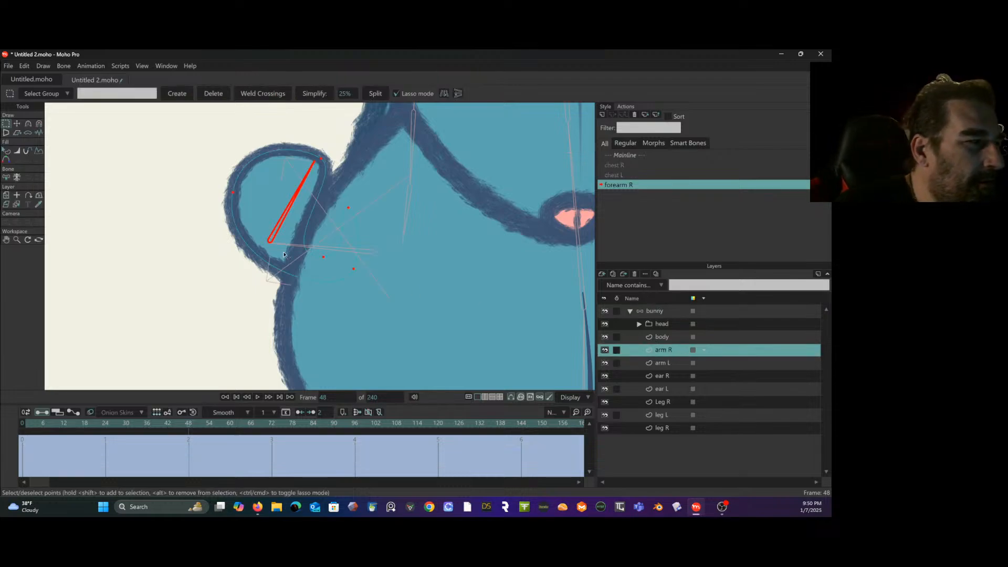
{"action": "left_click", "coordinate": [18, 125]}
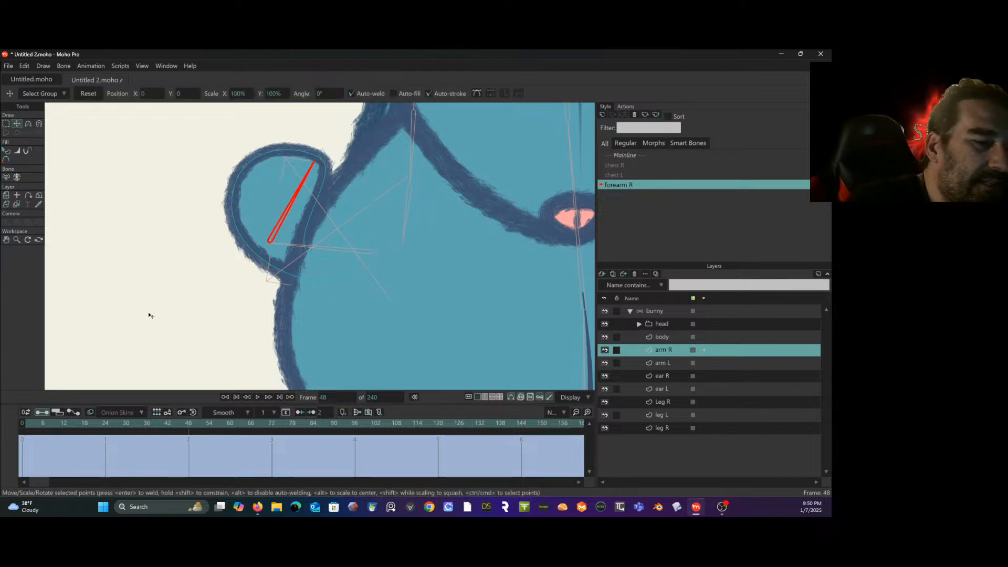
{"action": "left_click", "coordinate": [323, 210]}
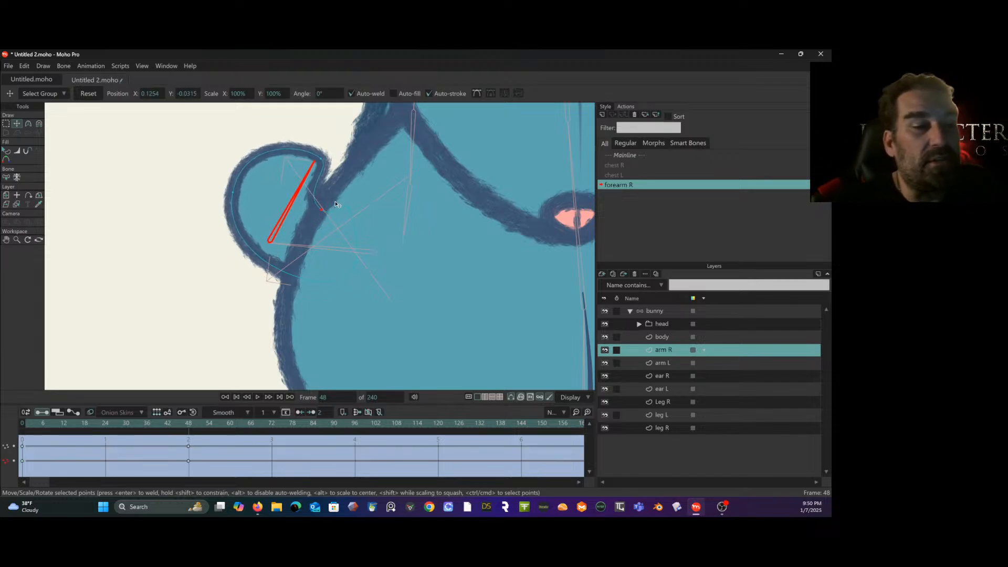
{"action": "left_click_drag", "start_coordinate": [336, 204], "coordinate": [318, 201]}
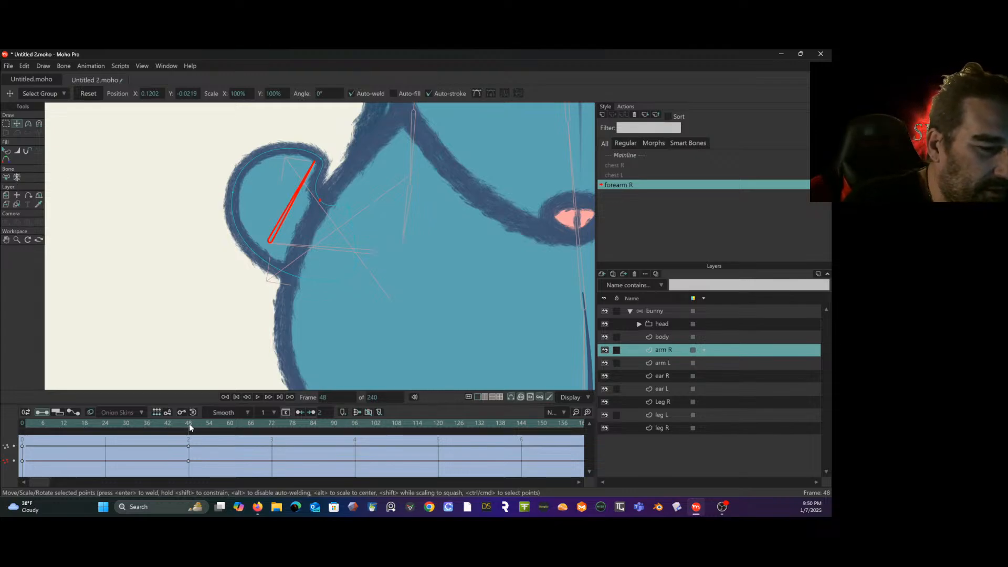
{"action": "left_click_drag", "start_coordinate": [189, 423], "coordinate": [23, 446]}
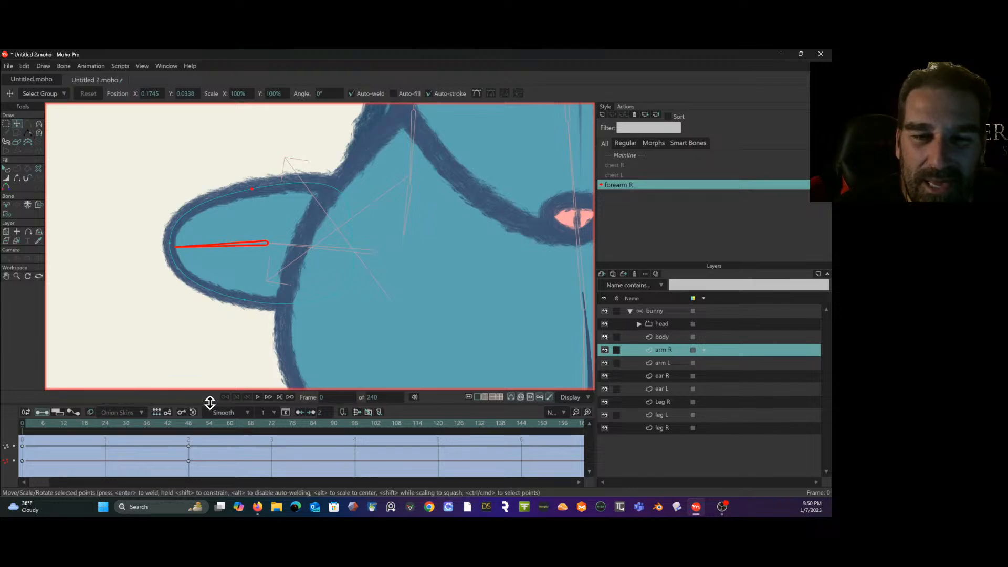
- Return to the mainline, delete the stray arm R keys near the timeline's start, and go to frame 0
{"action": "left_click", "coordinate": [615, 154]}
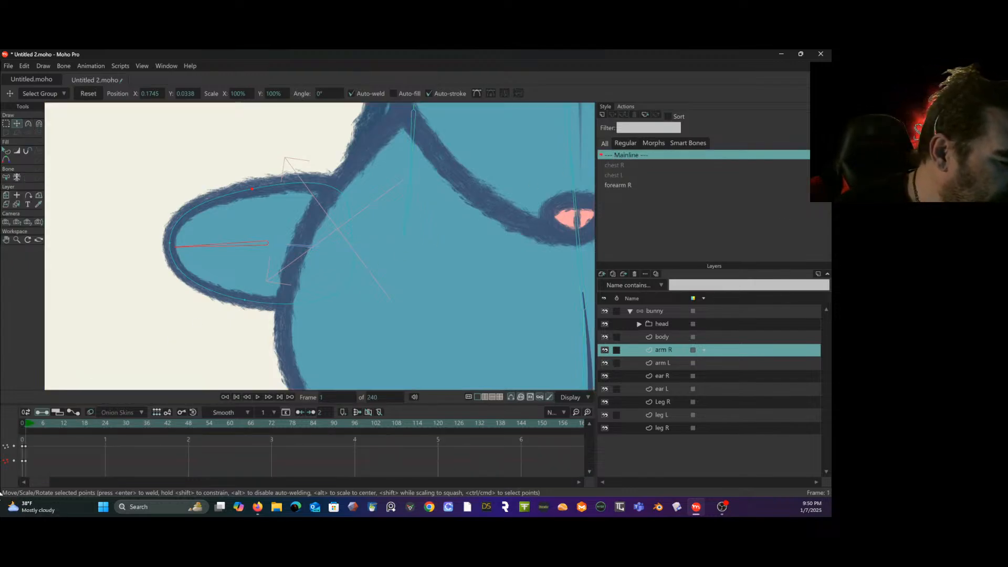
{"action": "left_click", "coordinate": [23, 446]}
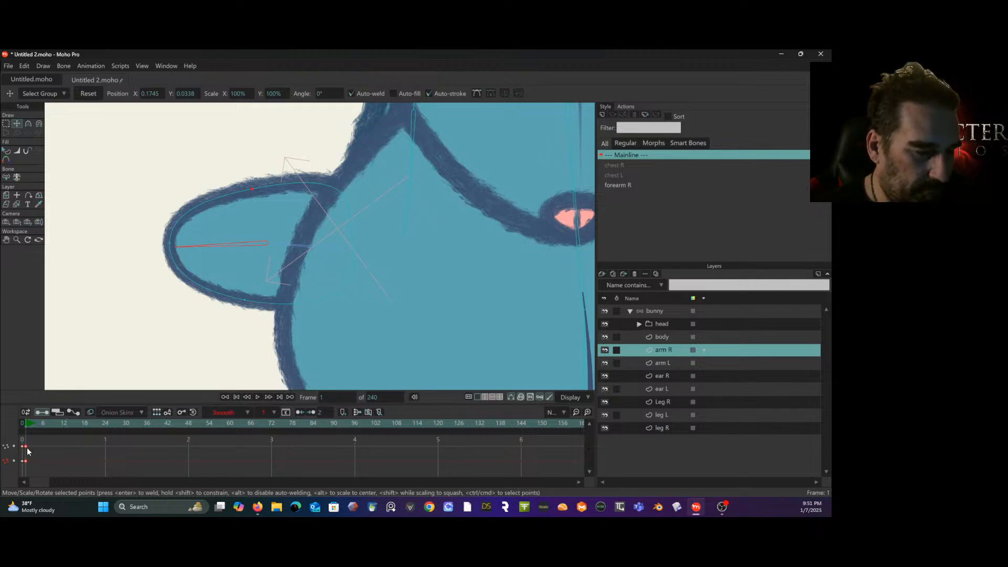
{"action": "key", "text": "Delete"}
{"action": "left_click", "coordinate": [22, 423]}
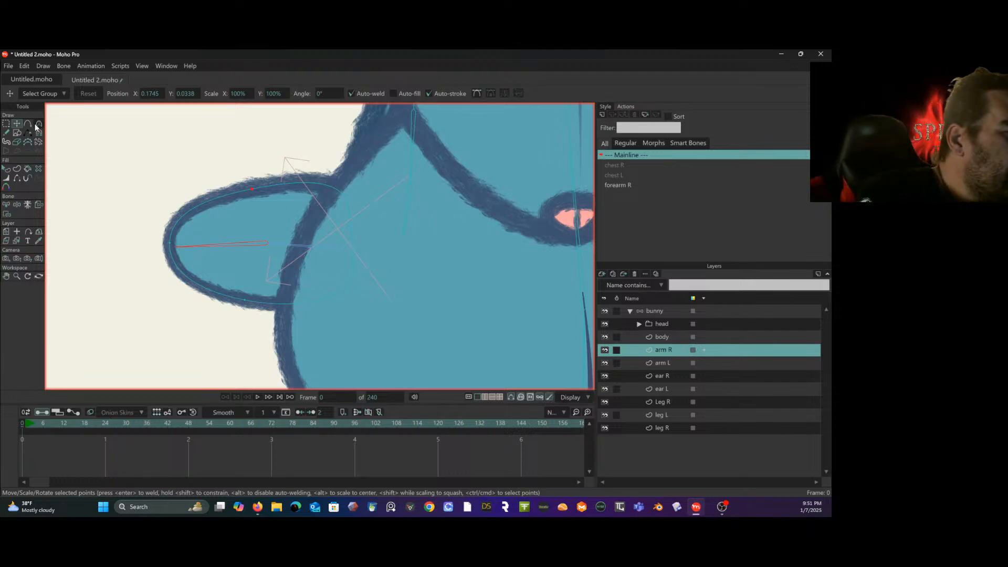
- Add extra points near the elbow on the upper and lower edges of the arm R outline
{"action": "left_click", "coordinate": [28, 124]}
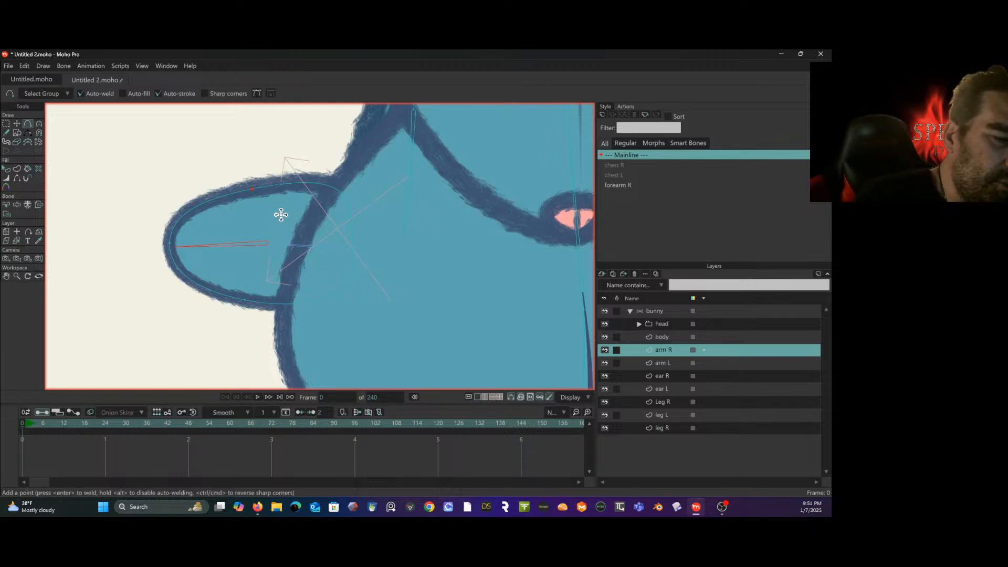
{"action": "left_click", "coordinate": [270, 186]}
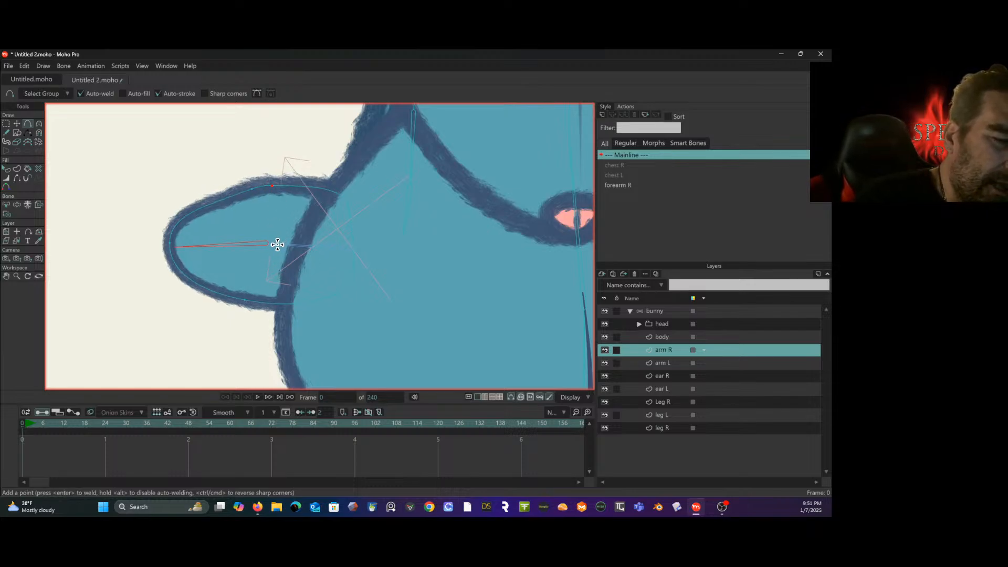
{"action": "left_click", "coordinate": [279, 303]}
{"action": "left_click", "coordinate": [263, 304]}
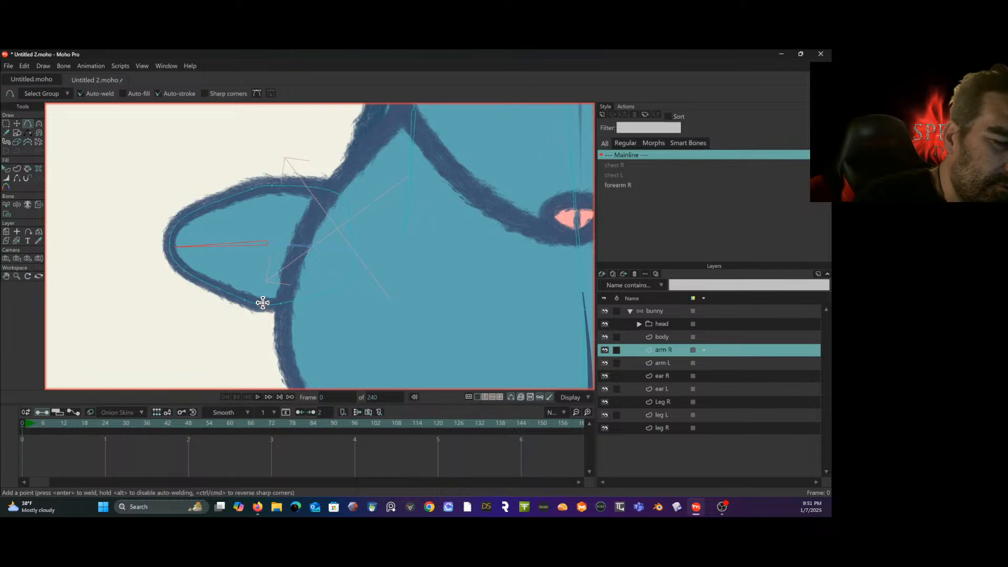
{"action": "left_click", "coordinate": [263, 184]}
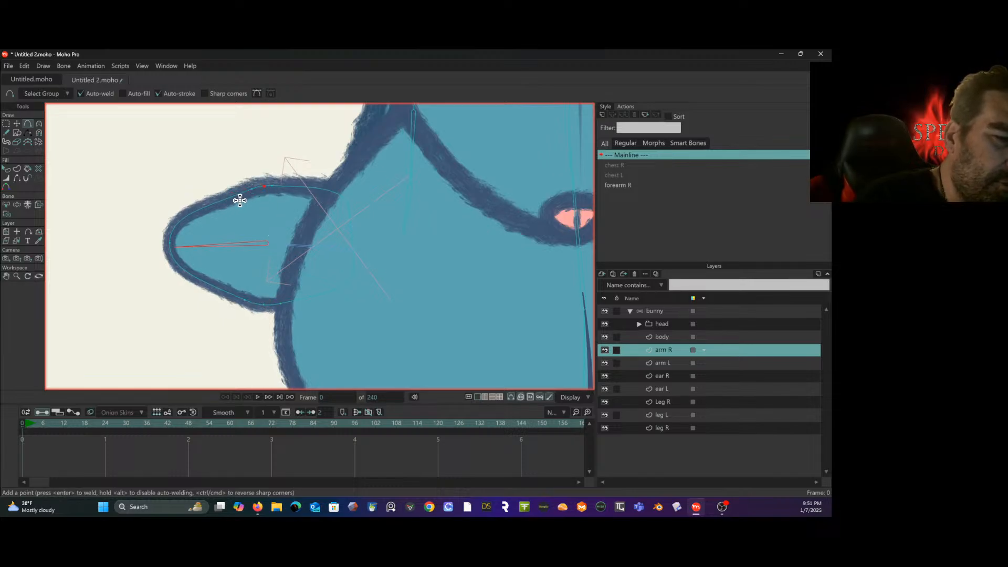
- Adjust the curve handles of the upper and lower arm R points so the outline bulges into a rounded hand
{"action": "left_click", "coordinate": [40, 124]}
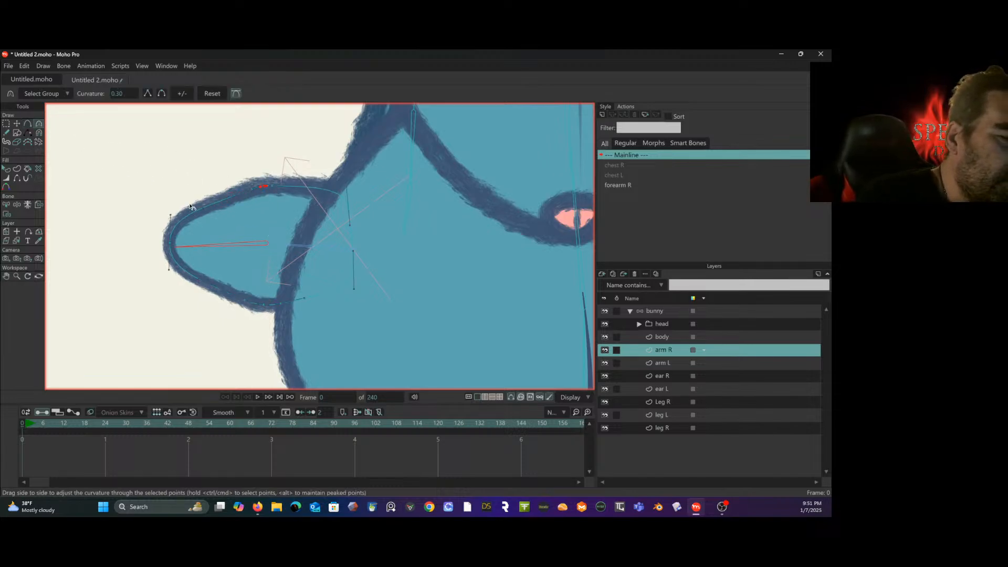
{"action": "left_click_drag", "start_coordinate": [202, 204], "coordinate": [246, 304]}
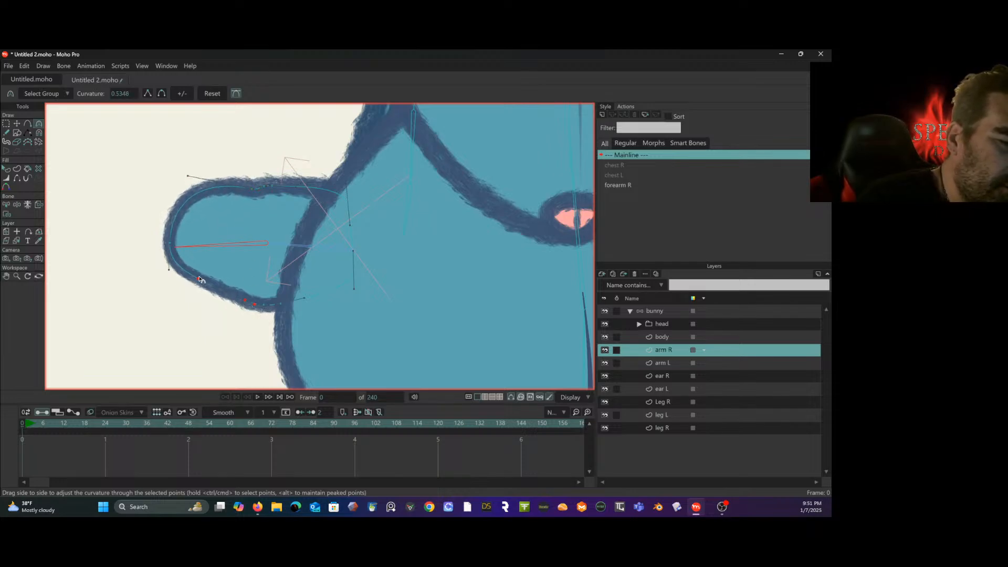
{"action": "mouse_move", "coordinate": [199, 280]}
{"action": "left_mouse_down"}
{"action": "mouse_move", "coordinate": [187, 313]}
{"action": "mouse_move", "coordinate": [199, 298]}
{"action": "left_mouse_up"}
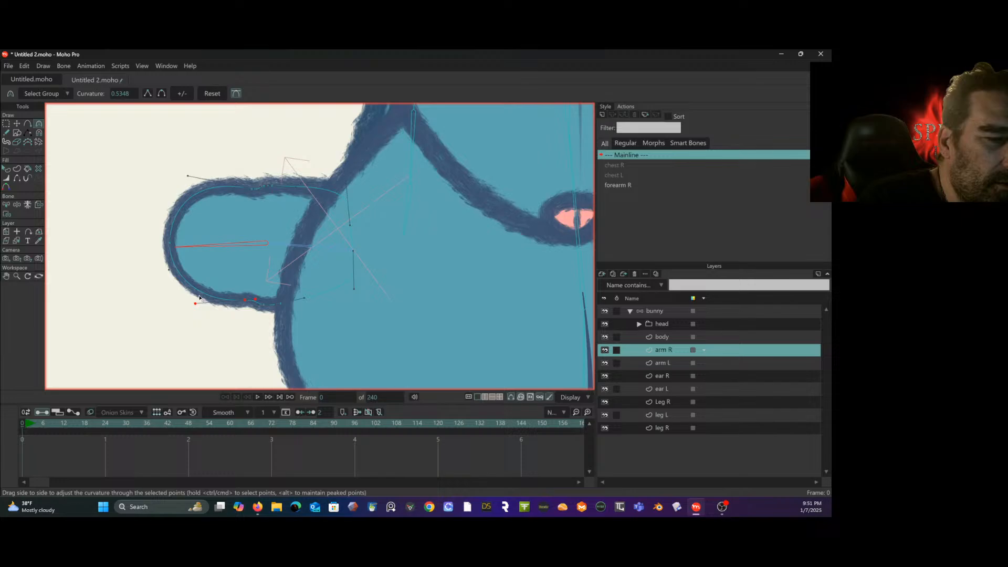
{"action": "left_click", "coordinate": [265, 192]}
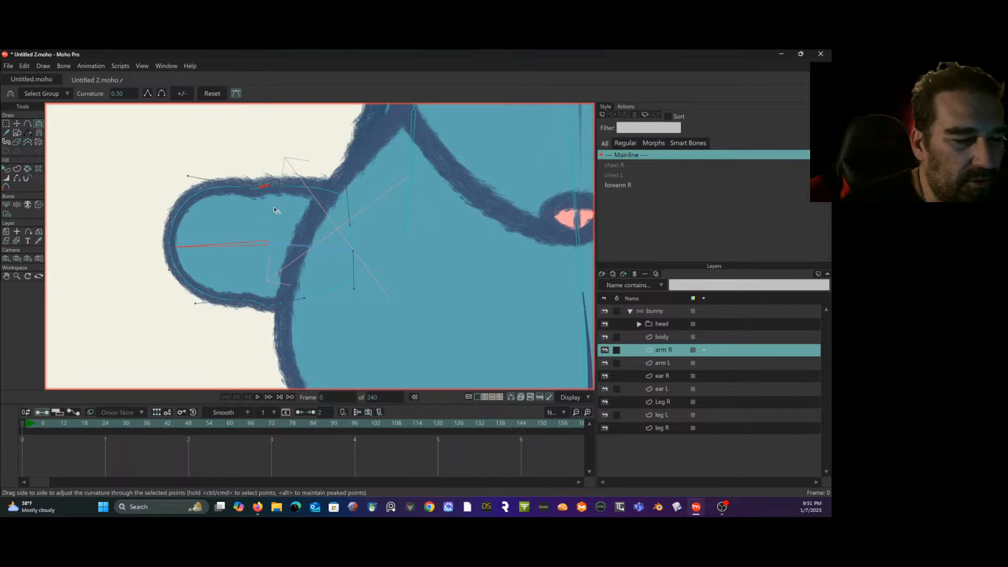
{"action": "scroll", "coordinate": [261, 214], "scroll_direction": "up", "scroll_amount": 2}
{"action": "scroll", "coordinate": [249, 215], "scroll_direction": "down", "scroll_amount": 1}
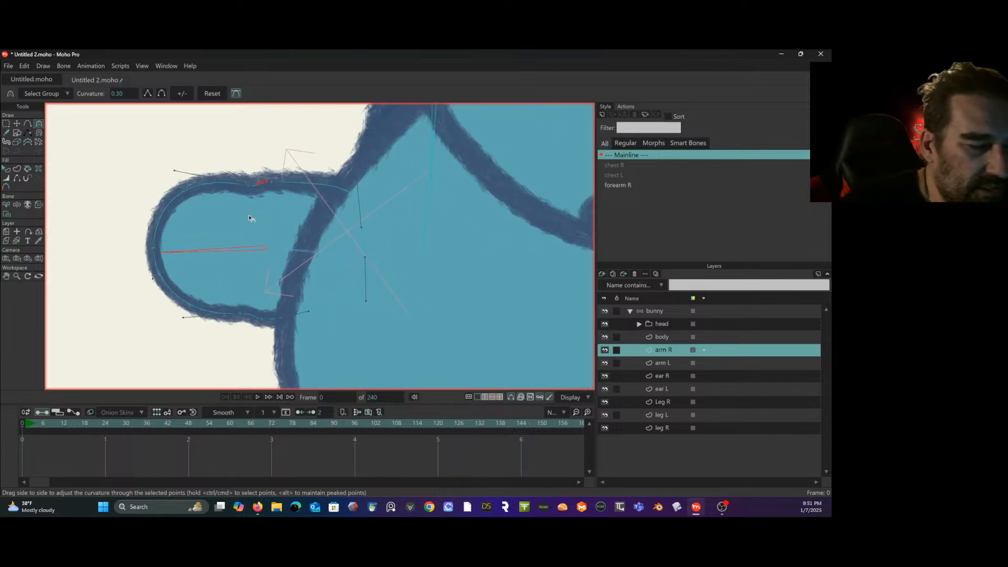
- Select the lower elbow point of arm R and smooth the curvature along the arm's lower edge
{"action": "key", "text": "t"}
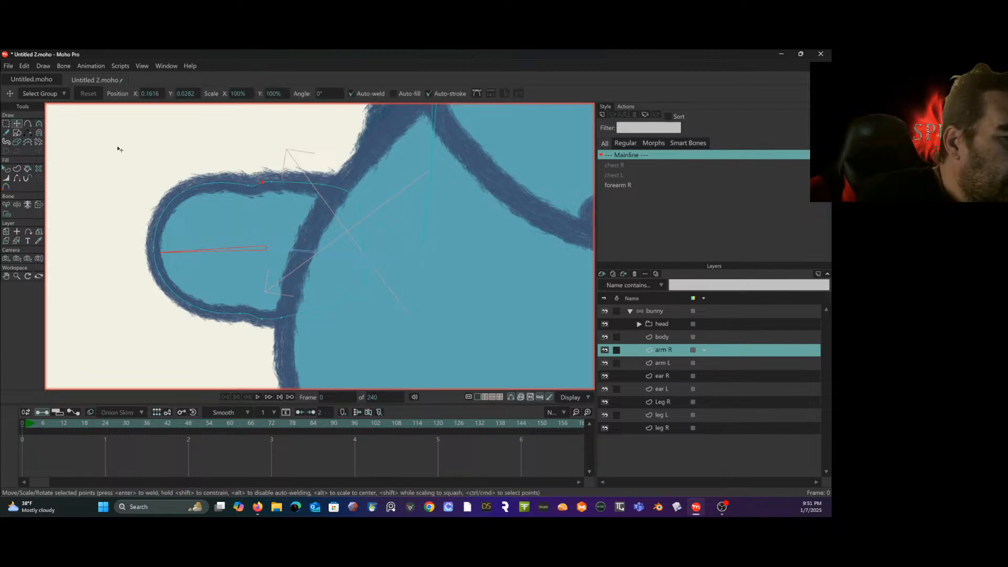
{"action": "left_click", "coordinate": [264, 315]}
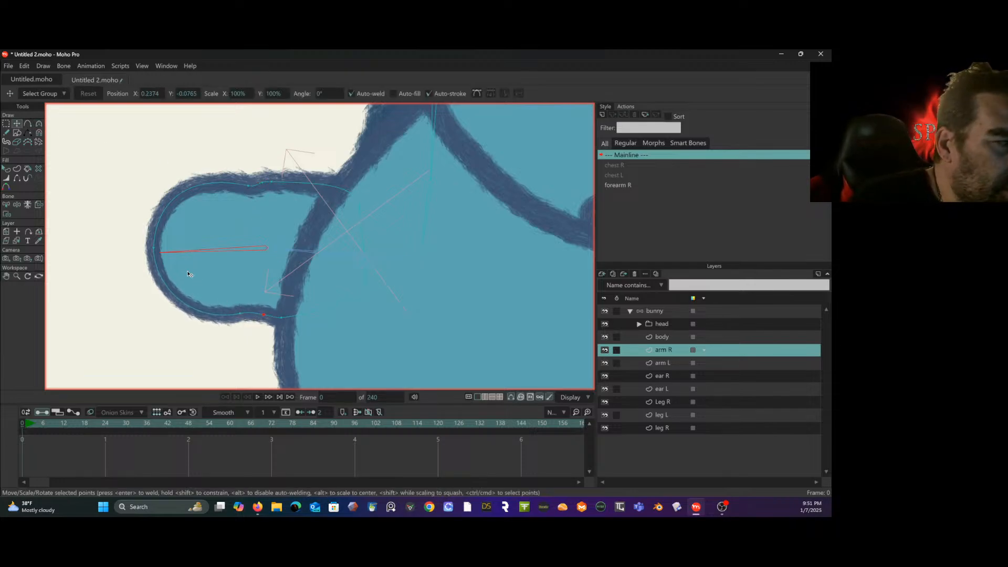
{"action": "key", "text": "c"}
{"action": "left_click_drag", "start_coordinate": [231, 323], "coordinate": [194, 322]}
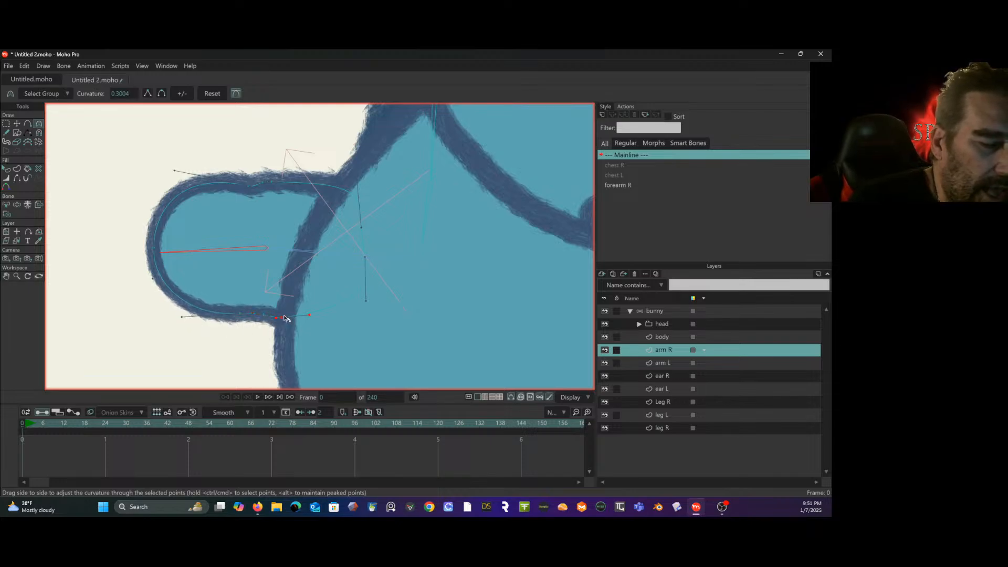
- Raise the lower point near the body slightly, shift the upper elbow point outward, and adjust its curve handle to smooth the top edge
{"action": "left_click", "coordinate": [17, 124]}
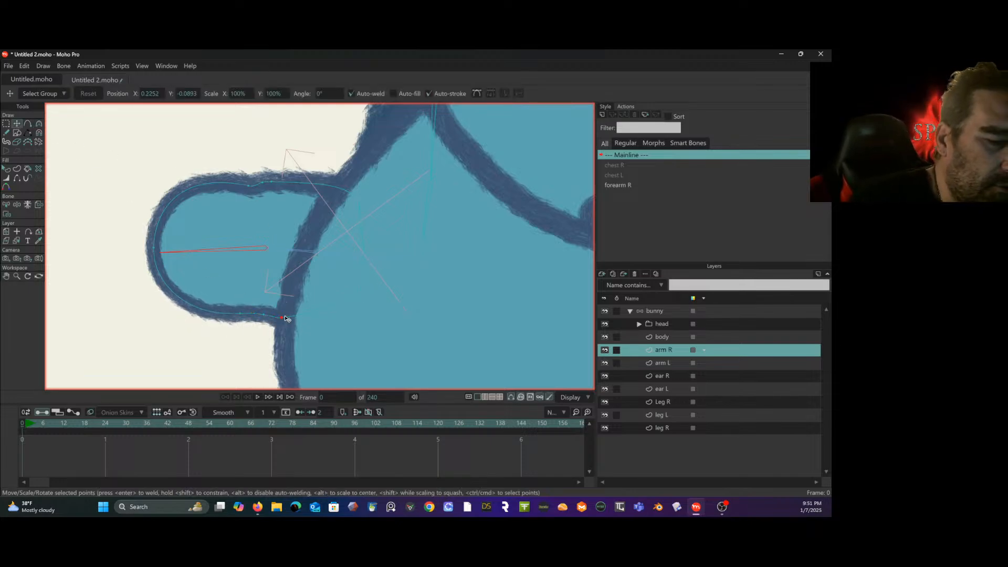
{"action": "left_click_drag", "start_coordinate": [285, 316], "coordinate": [285, 312]}
{"action": "mouse_move", "coordinate": [269, 178]}
{"action": "left_mouse_down"}
{"action": "mouse_move", "coordinate": [248, 184]}
{"action": "mouse_move", "coordinate": [258, 183]}
{"action": "left_mouse_up"}
{"action": "left_click", "coordinate": [39, 123]}
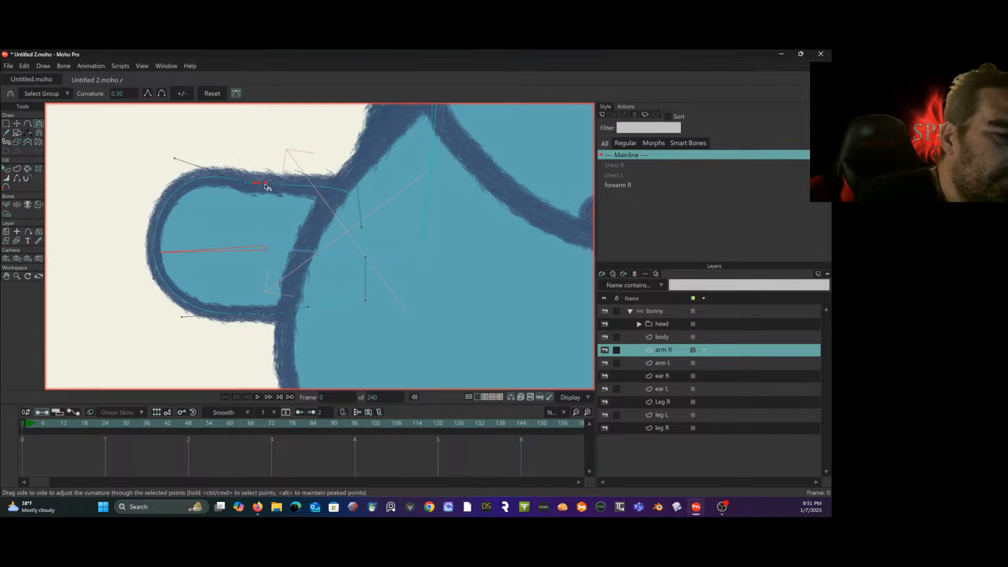
{"action": "left_click_drag", "start_coordinate": [175, 159], "coordinate": [188, 182]}
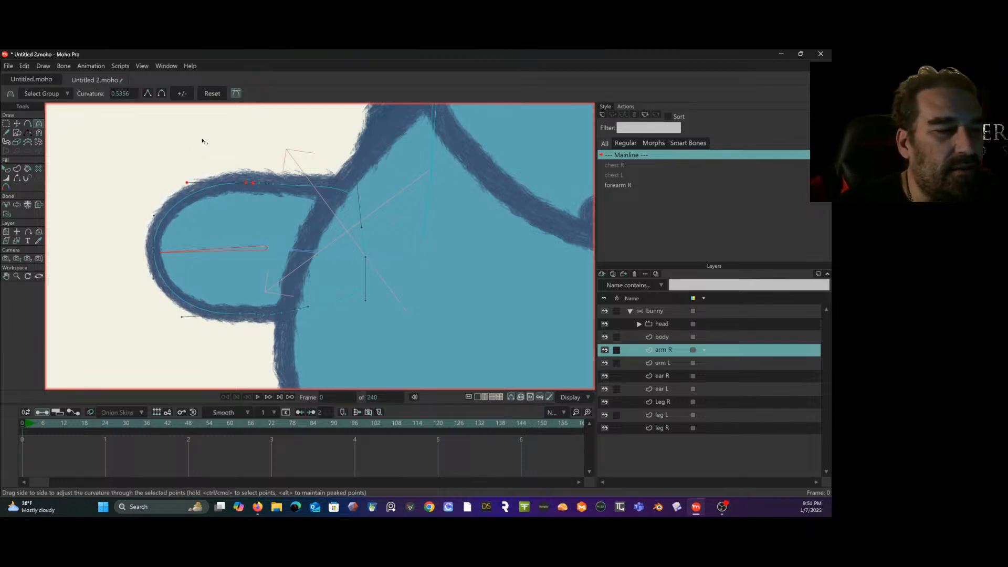
- Align the outer elbow points on arm R's upper and lower edges at frame 0
{"action": "left_click", "coordinate": [5, 123]}
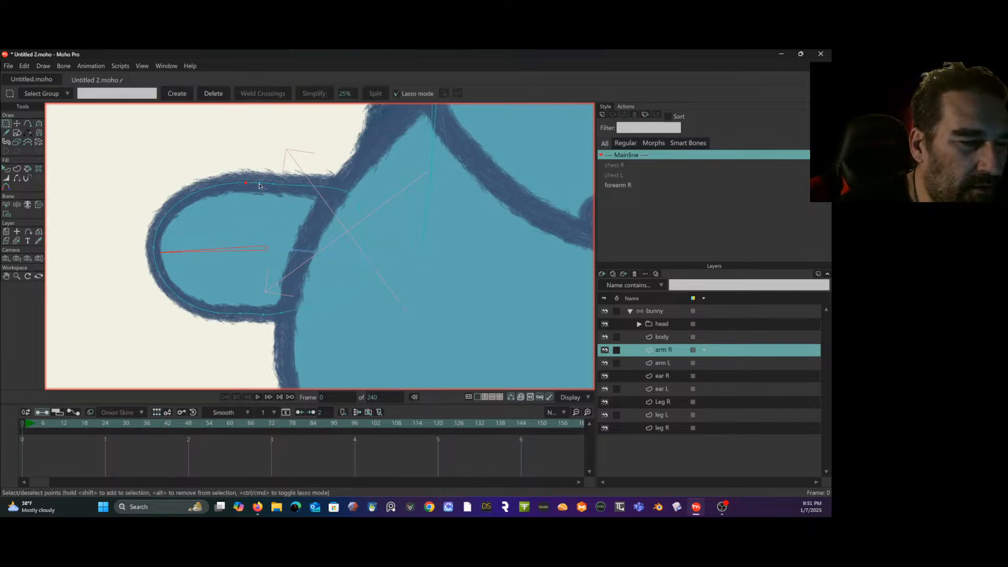
{"action": "left_click", "coordinate": [17, 124]}
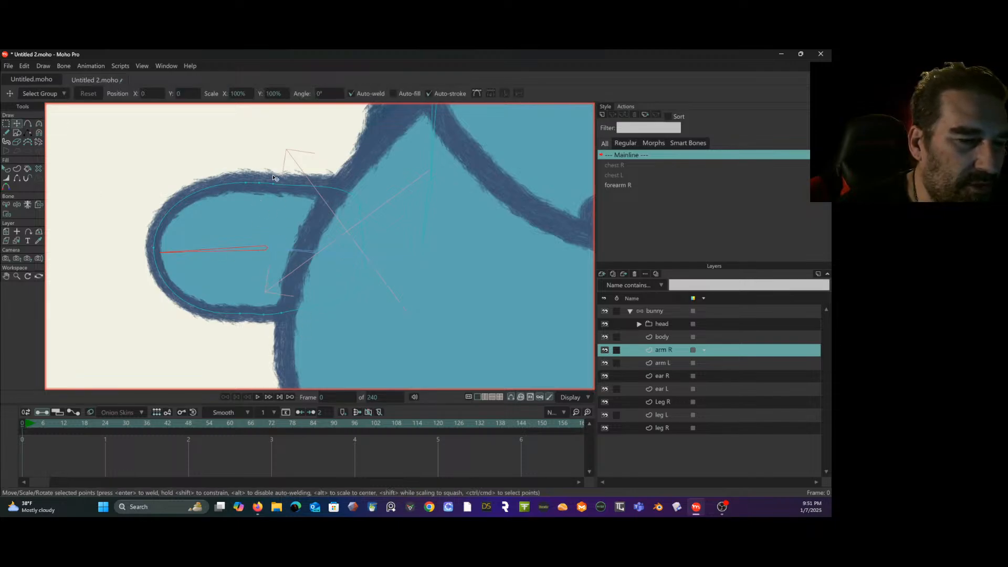
{"action": "left_click_drag", "start_coordinate": [274, 183], "coordinate": [245, 182]}
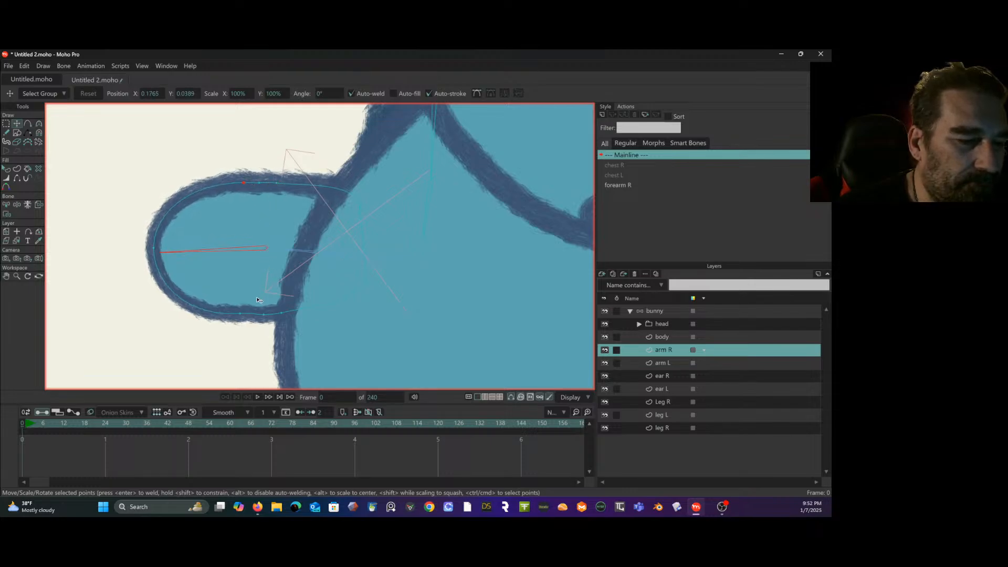
{"action": "left_click", "coordinate": [246, 313]}
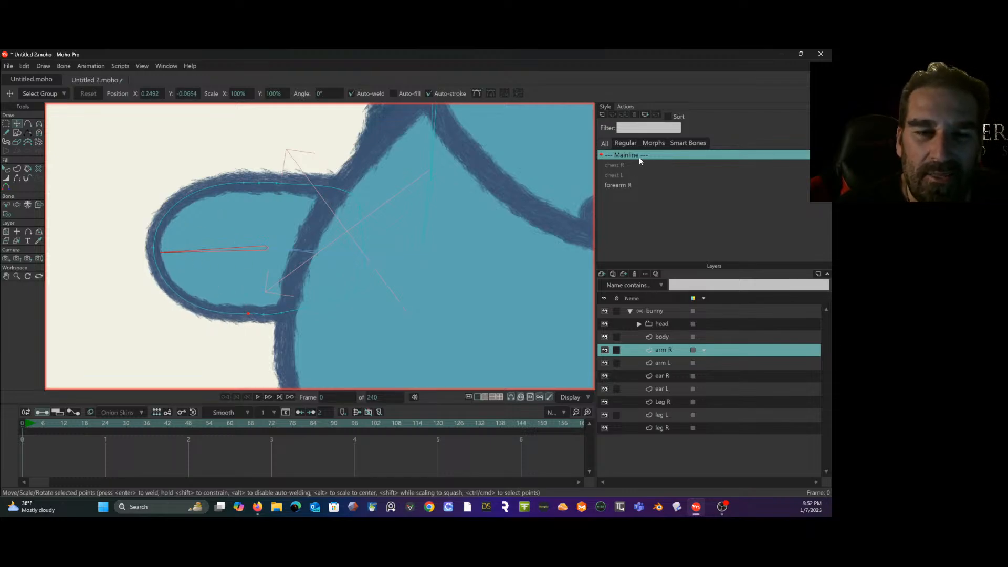
- Activate forearm R and, at frame 48, reposition the arm R points to clear the inner elbow overlap and round the outer contour
{"action": "double_click", "coordinate": [626, 184]}
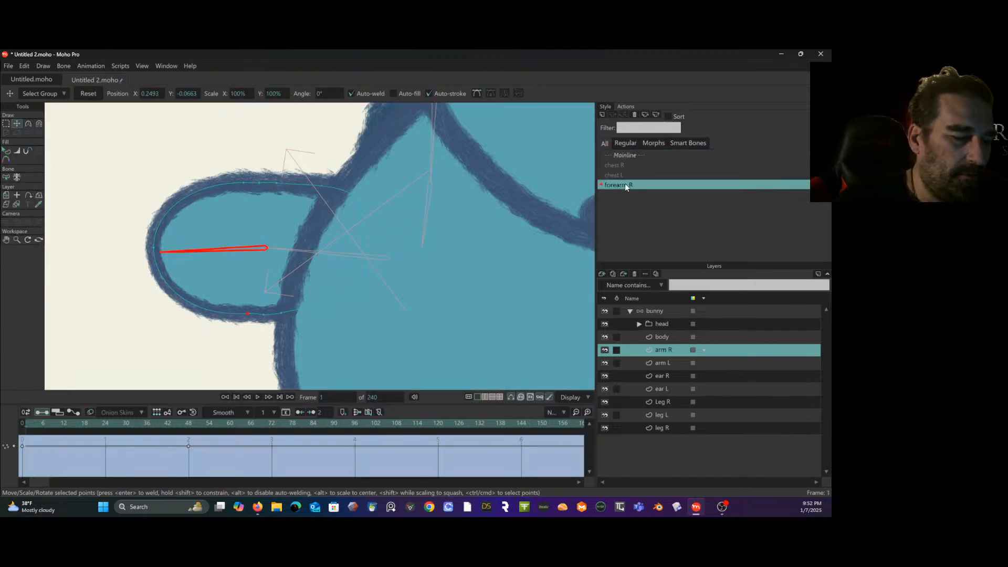
{"action": "left_click_drag", "start_coordinate": [107, 423], "coordinate": [188, 435]}
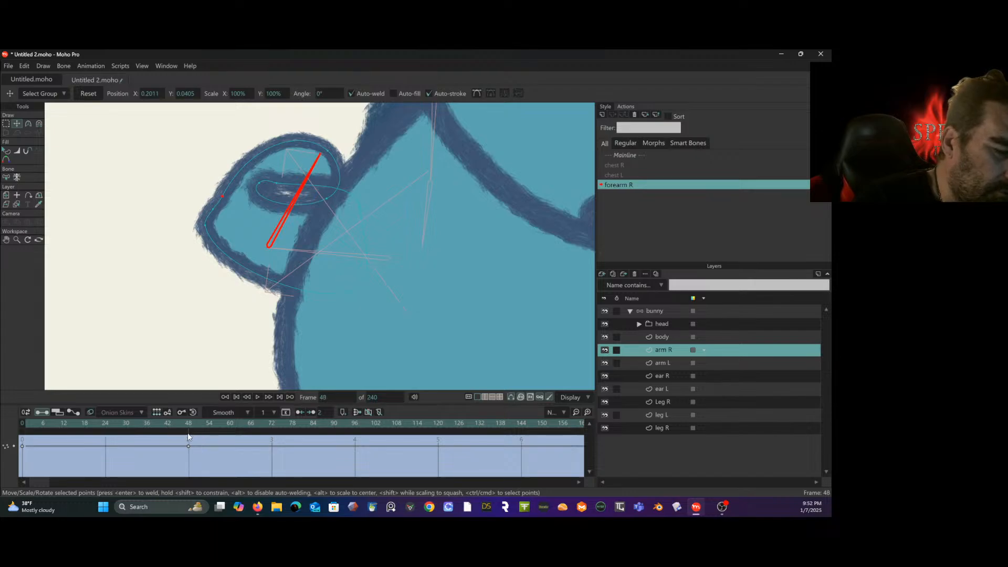
{"action": "left_click", "coordinate": [5, 123]}
{"action": "left_click_drag", "start_coordinate": [148, 220], "coordinate": [156, 280]}
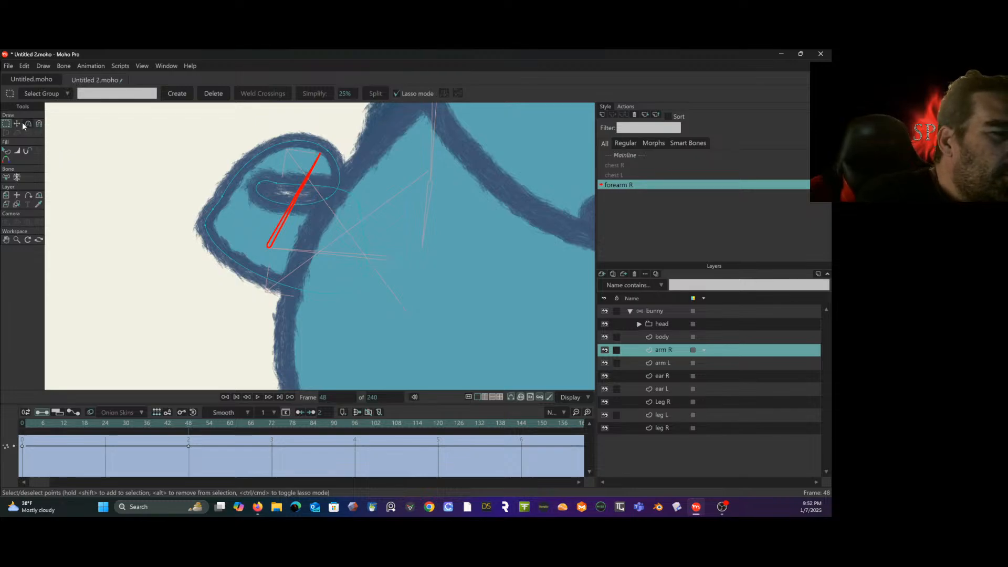
{"action": "key", "text": "t"}
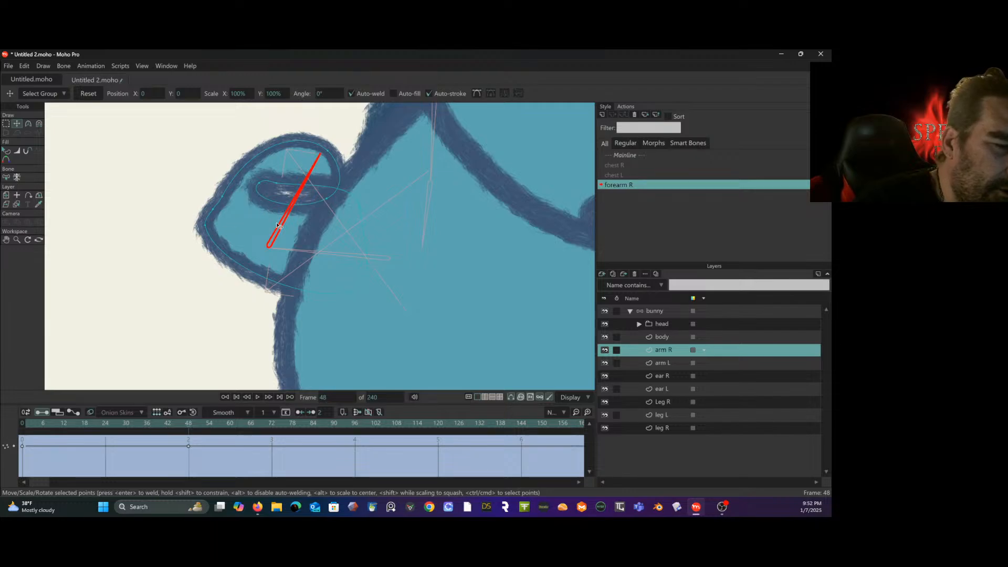
{"action": "left_click_drag", "start_coordinate": [206, 226], "coordinate": [260, 284]}
{"action": "left_click_drag", "start_coordinate": [262, 185], "coordinate": [310, 203]}
{"action": "left_click_drag", "start_coordinate": [211, 213], "coordinate": [228, 270]}
{"action": "left_click_drag", "start_coordinate": [222, 196], "coordinate": [233, 187]}
- Fine-tune the lower elbow point and the hidden point inside the body on arm R at frame 48
{"action": "mouse_move", "coordinate": [188, 420]}
{"action": "left_mouse_down"}
{"action": "mouse_move", "coordinate": [71, 424]}
{"action": "mouse_move", "coordinate": [193, 433]}
{"action": "left_mouse_up"}
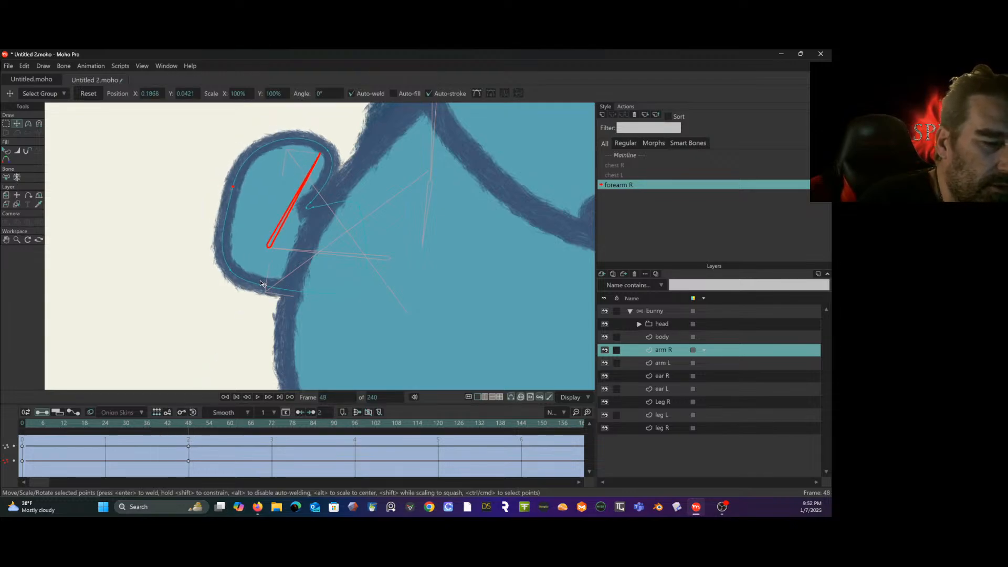
{"action": "left_click", "coordinate": [367, 289]}
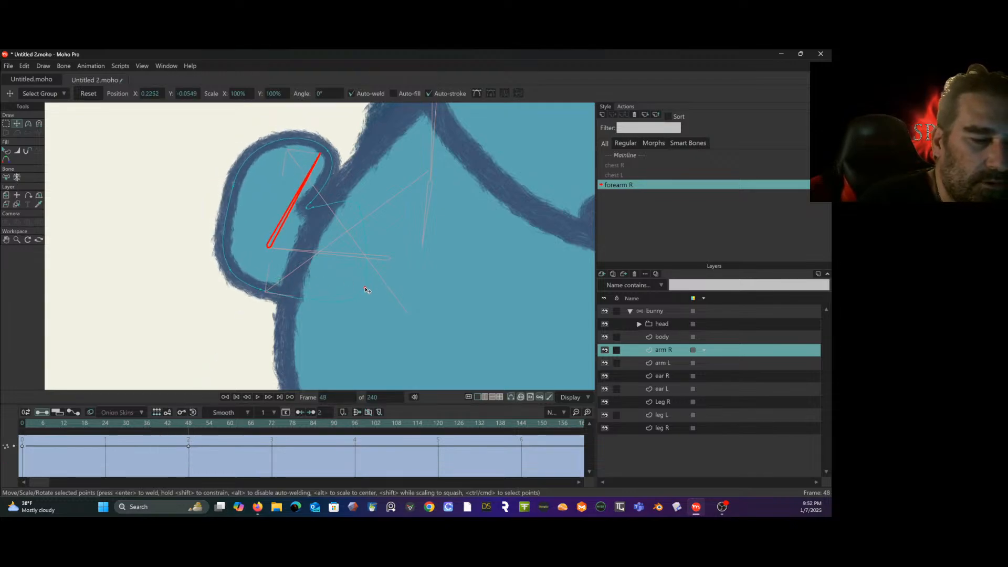
{"action": "left_click", "coordinate": [365, 291]}
- At frame 24 of the forearm R action, lower arm R's lower elbow point slightly to smooth the bottom edge
{"action": "left_click_drag", "start_coordinate": [189, 423], "coordinate": [105, 433]}
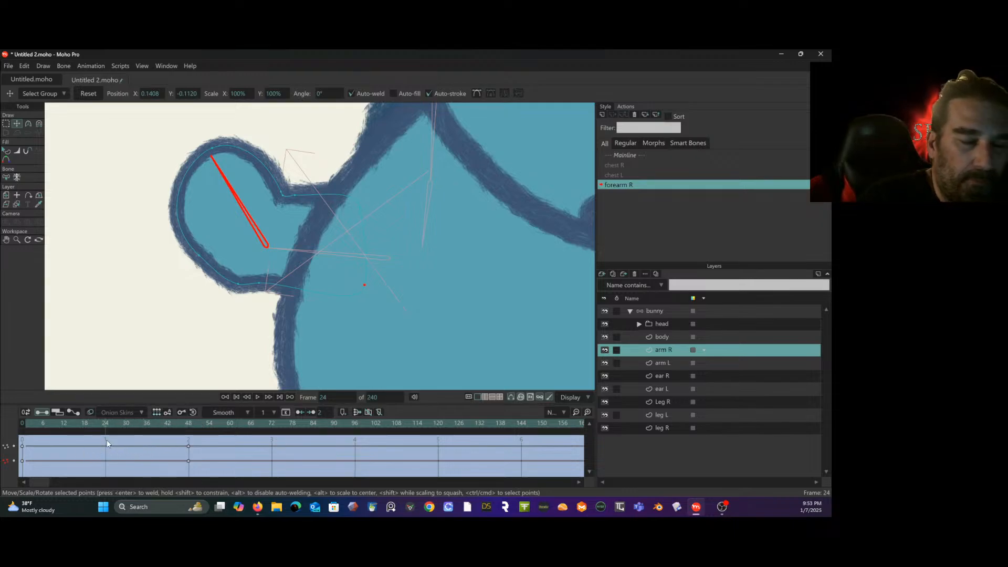
{"action": "left_click_drag", "start_coordinate": [259, 283], "coordinate": [262, 290]}
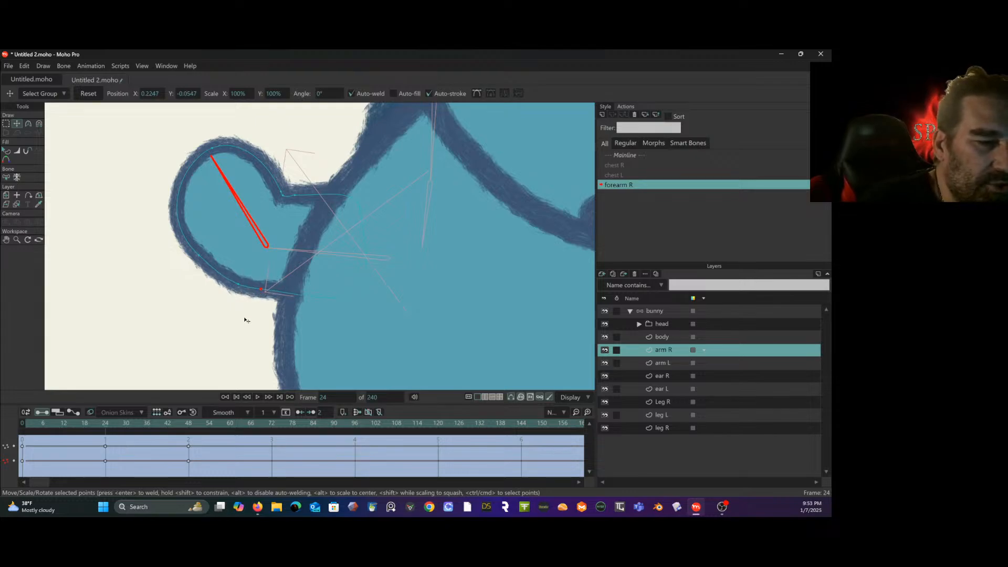
{"action": "left_click_drag", "start_coordinate": [120, 434], "coordinate": [36, 429]}
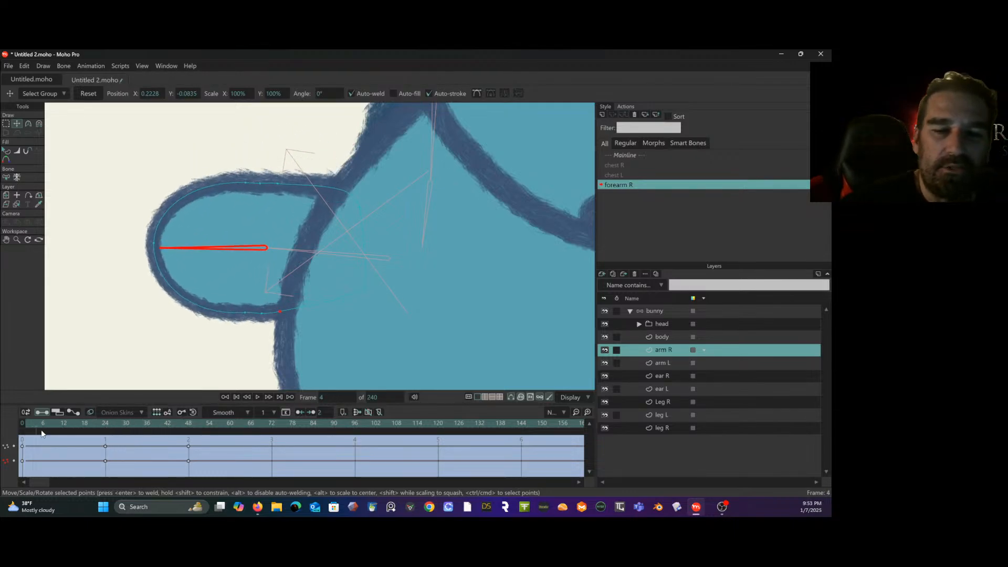
- Return to Mainline and add a second smart bone action named forearm R 2 on the bunny bone layer
{"action": "double_click", "coordinate": [621, 152]}
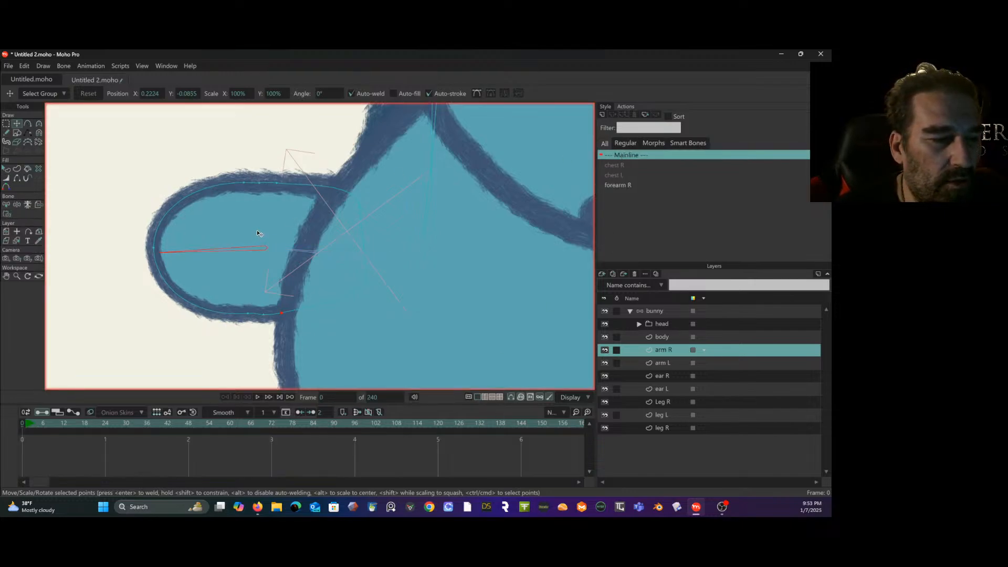
{"action": "left_click", "coordinate": [616, 187]}
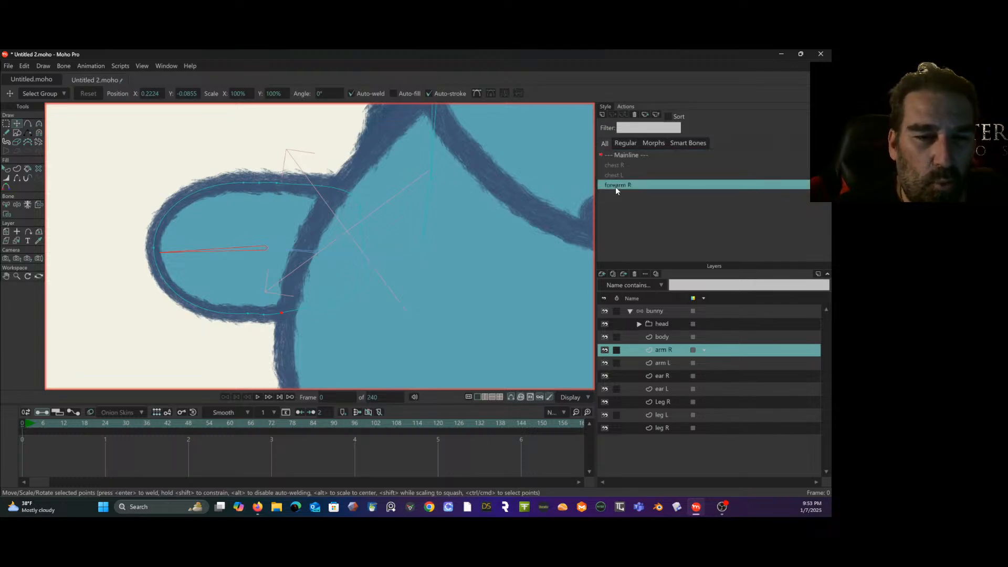
{"action": "left_click", "coordinate": [657, 311]}
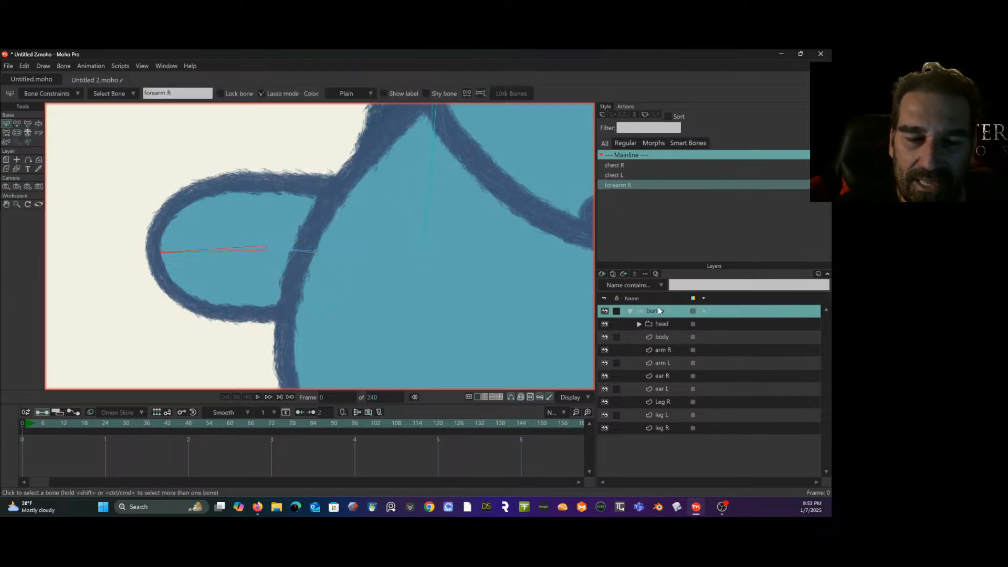
{"action": "left_click", "coordinate": [614, 185]}
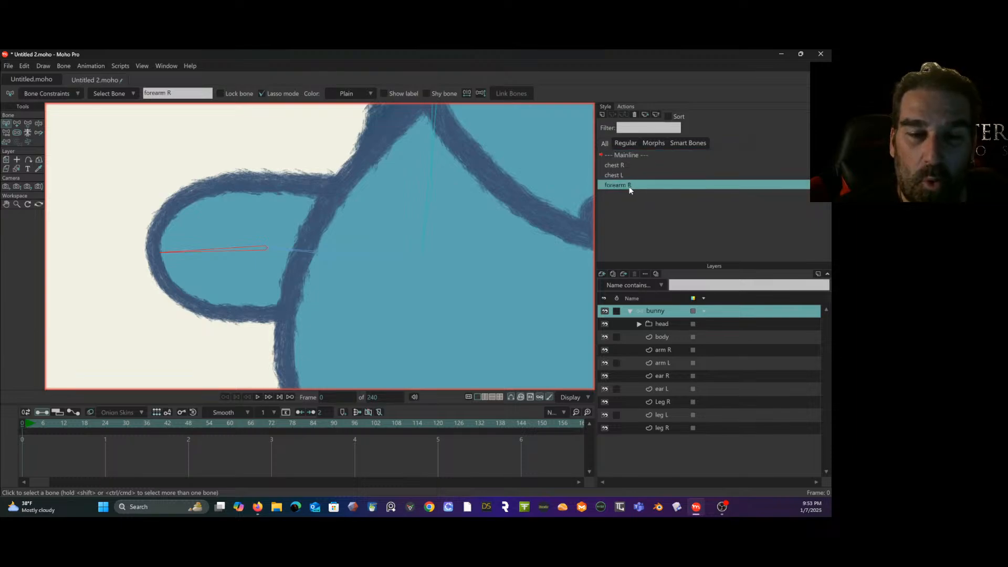
{"action": "left_click", "coordinate": [602, 118]}
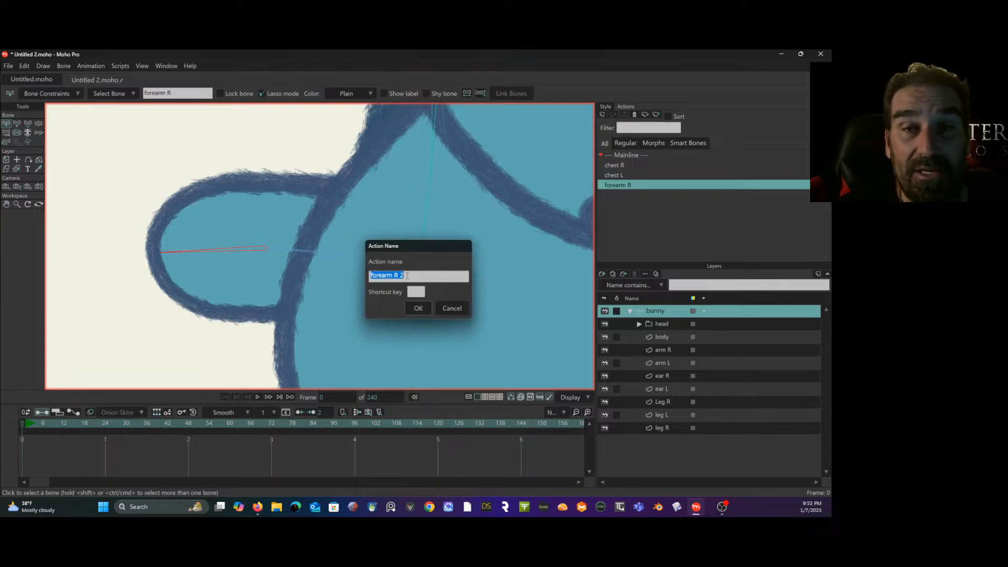
{"action": "left_click", "coordinate": [419, 308]}
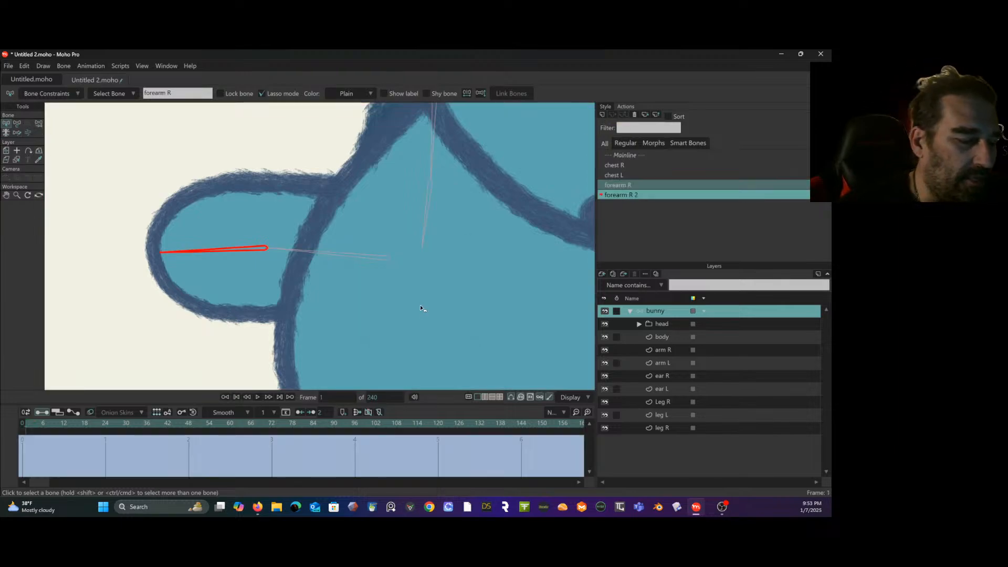
- At frame 48 of forearm R 2, rotate the forearm R bone downward and inward to an angle of 122.1°
{"action": "left_click", "coordinate": [184, 424]}
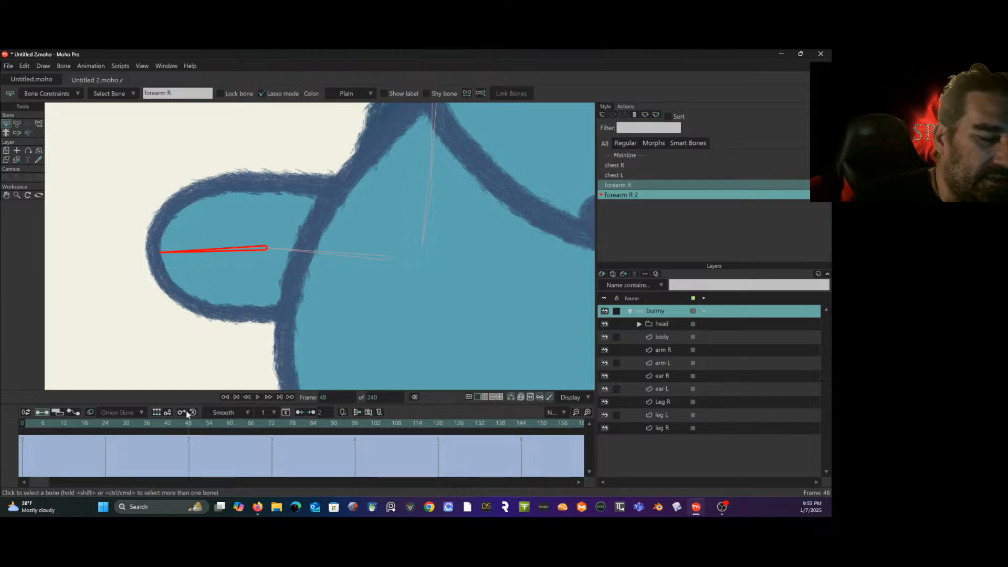
{"action": "left_click_drag", "start_coordinate": [189, 283], "coordinate": [184, 231]}
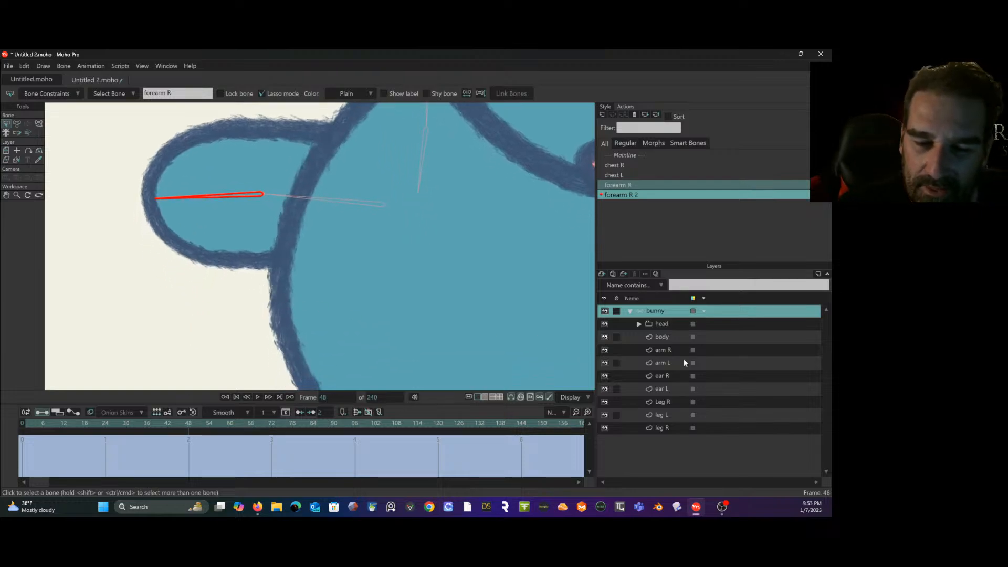
{"action": "left_click", "coordinate": [672, 348]}
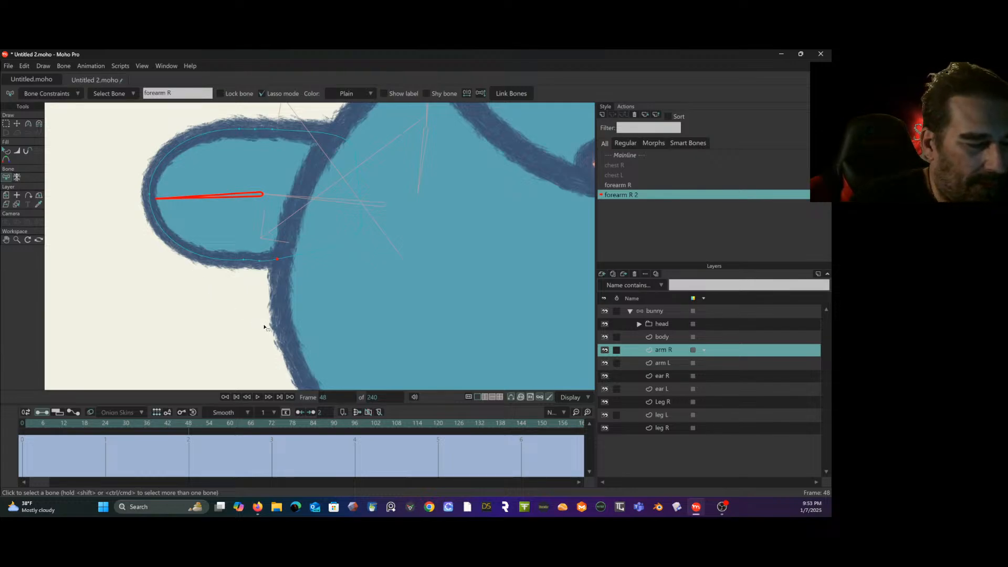
{"action": "left_click", "coordinate": [657, 310]}
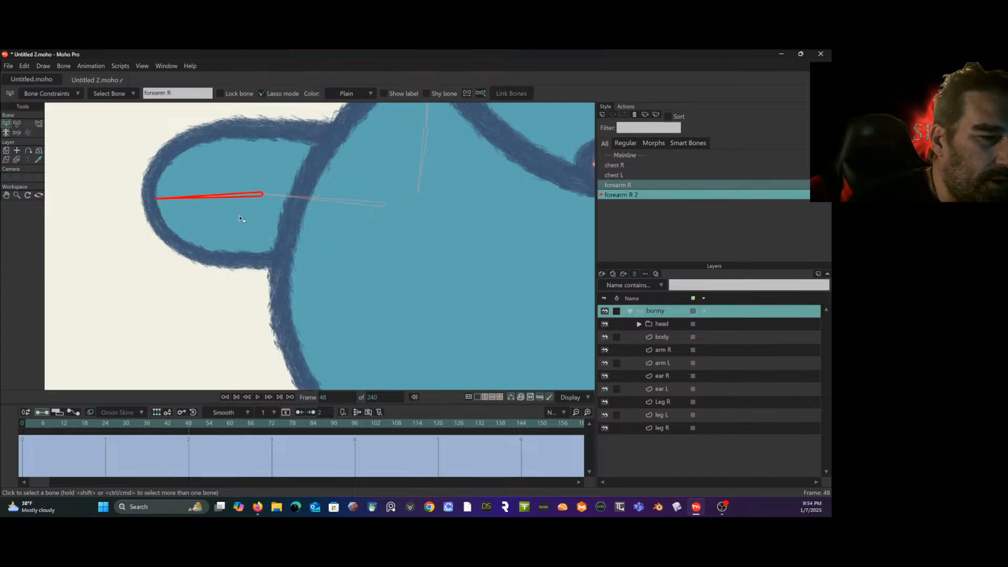
{"action": "left_click", "coordinate": [18, 123]}
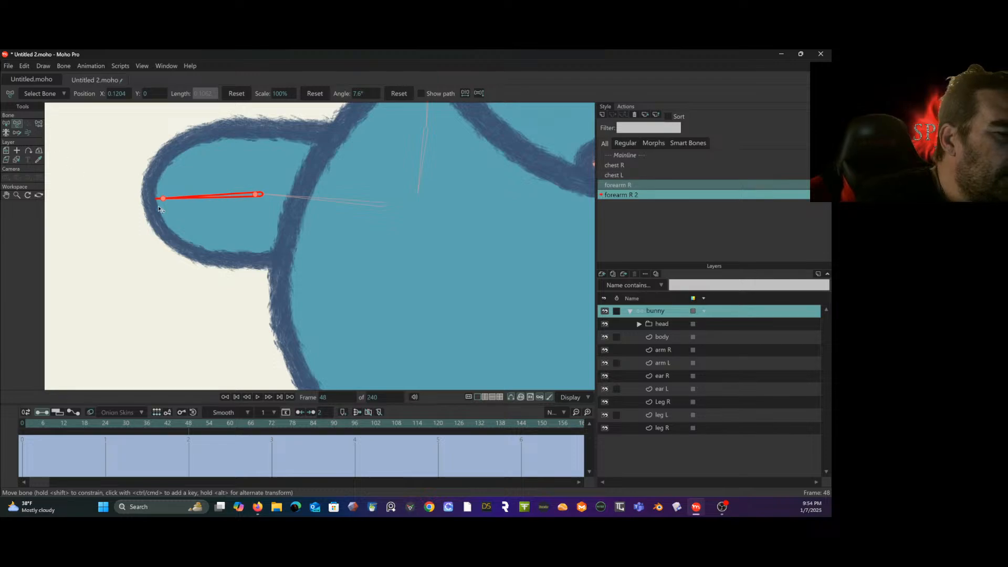
{"action": "left_click_drag", "start_coordinate": [228, 196], "coordinate": [290, 243]}
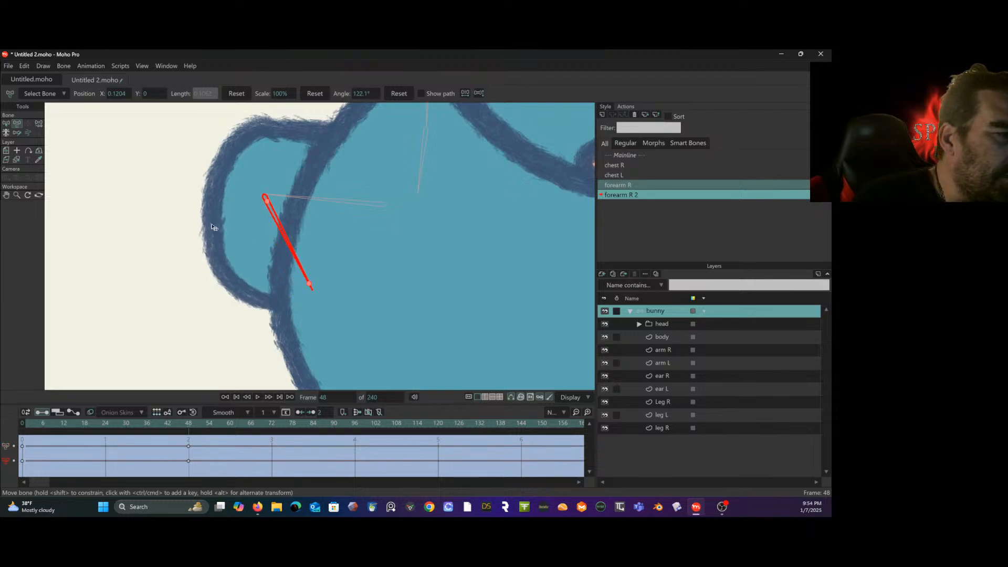
- Hide the body layer and move arm R's inner elbow point down at frame 48 to clear the overlap
{"action": "left_click", "coordinate": [605, 337]}
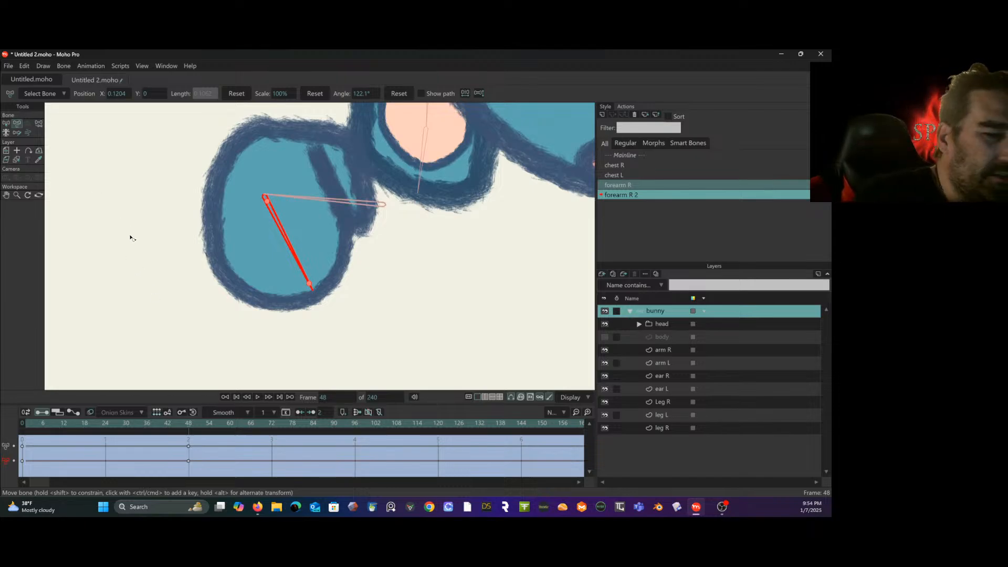
{"action": "left_click", "coordinate": [676, 352]}
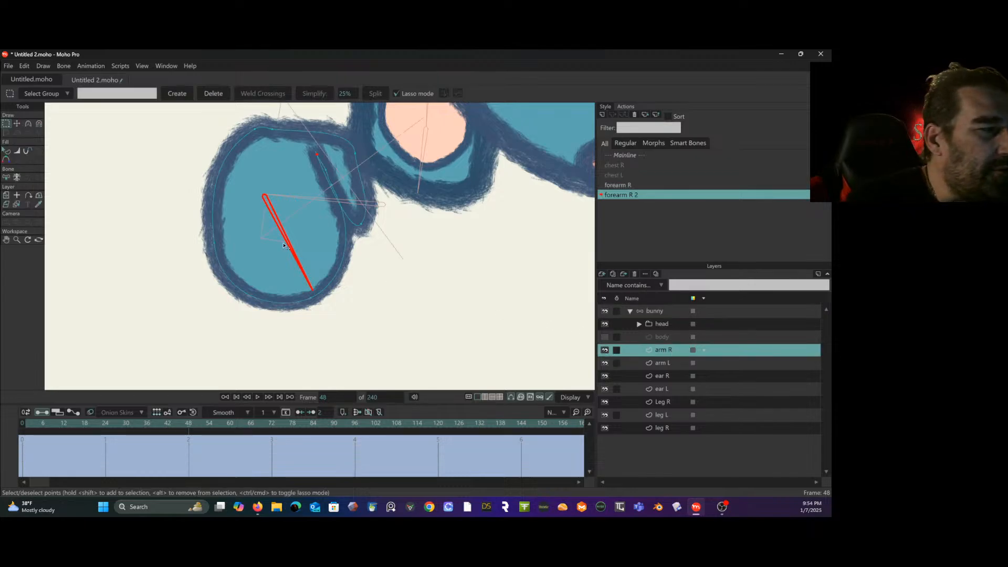
{"action": "left_click_drag", "start_coordinate": [73, 152], "coordinate": [74, 180]}
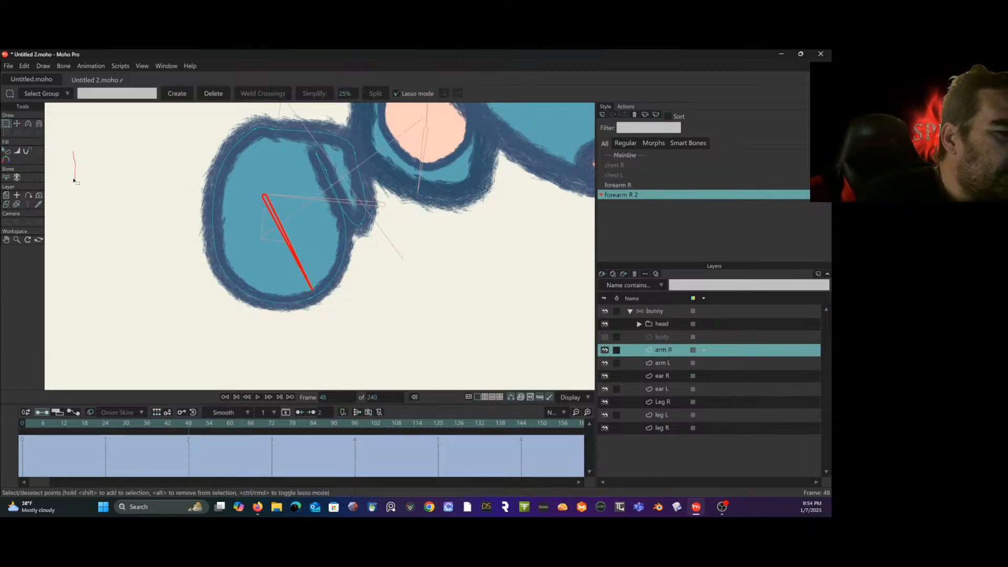
{"action": "left_click", "coordinate": [18, 124]}
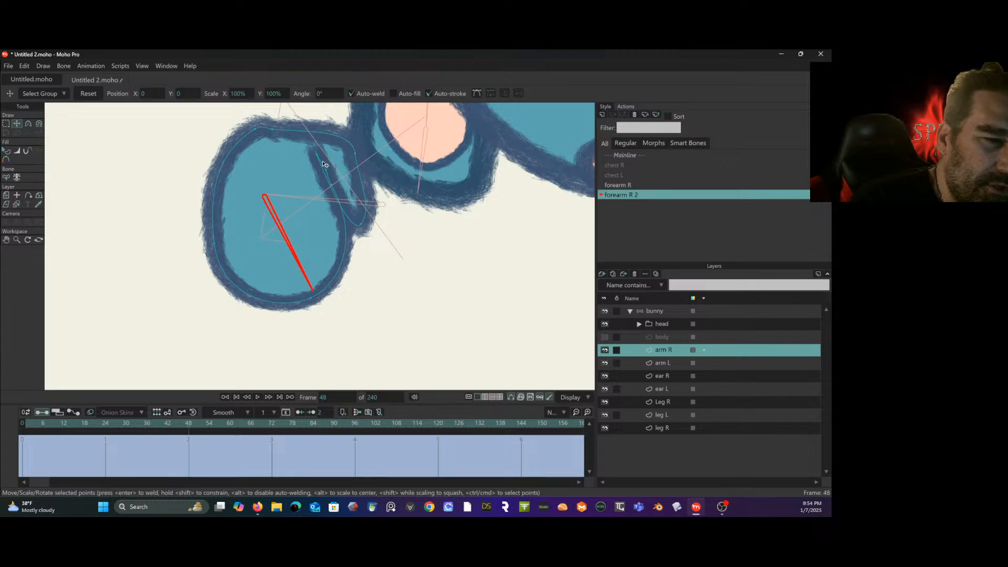
{"action": "left_click_drag", "start_coordinate": [325, 165], "coordinate": [332, 238]}
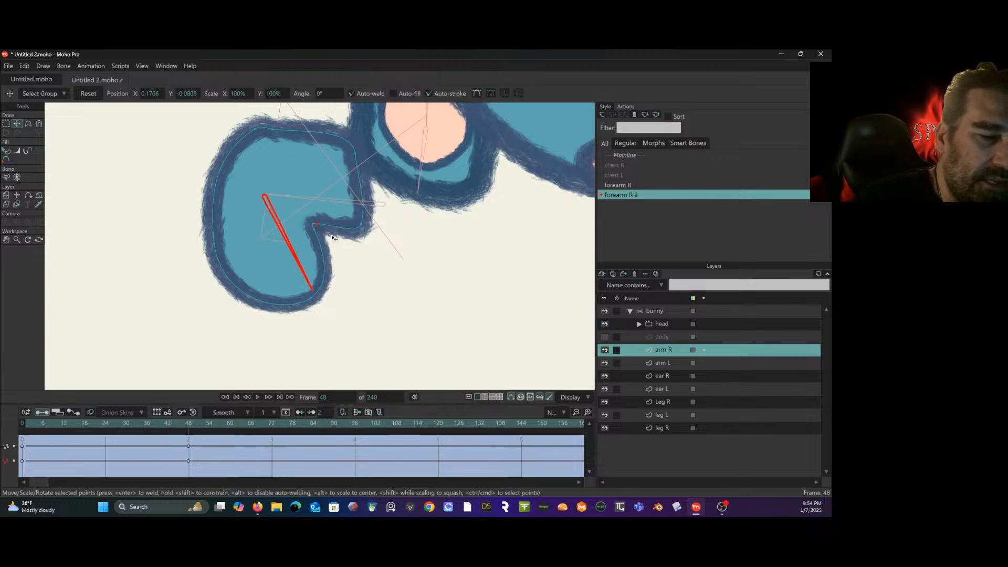
- Reposition arm R's upper and outer elbow points at frame 48 to form a defined outer bend
{"action": "left_click", "coordinate": [272, 129]}
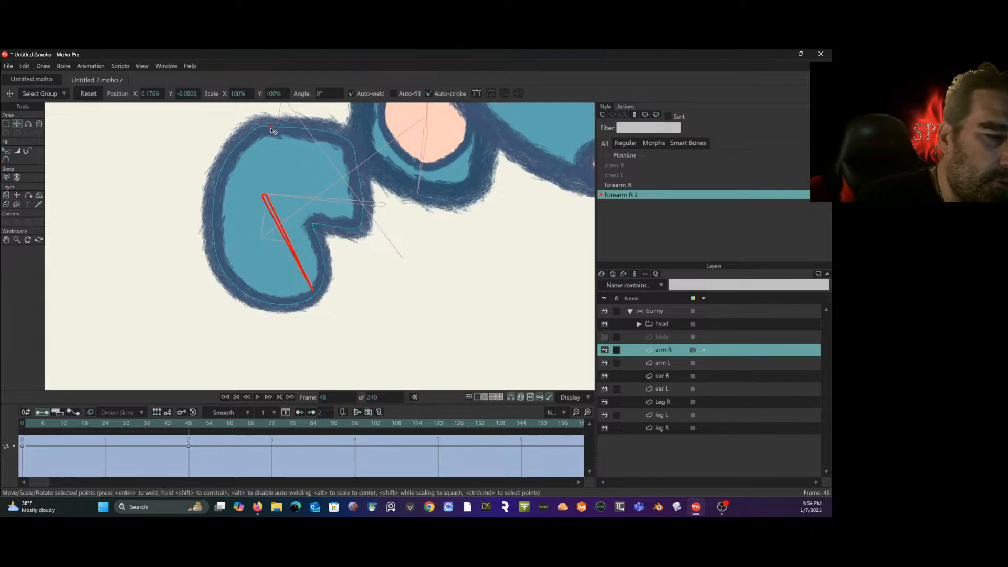
{"action": "left_click_drag", "start_coordinate": [272, 129], "coordinate": [270, 129]}
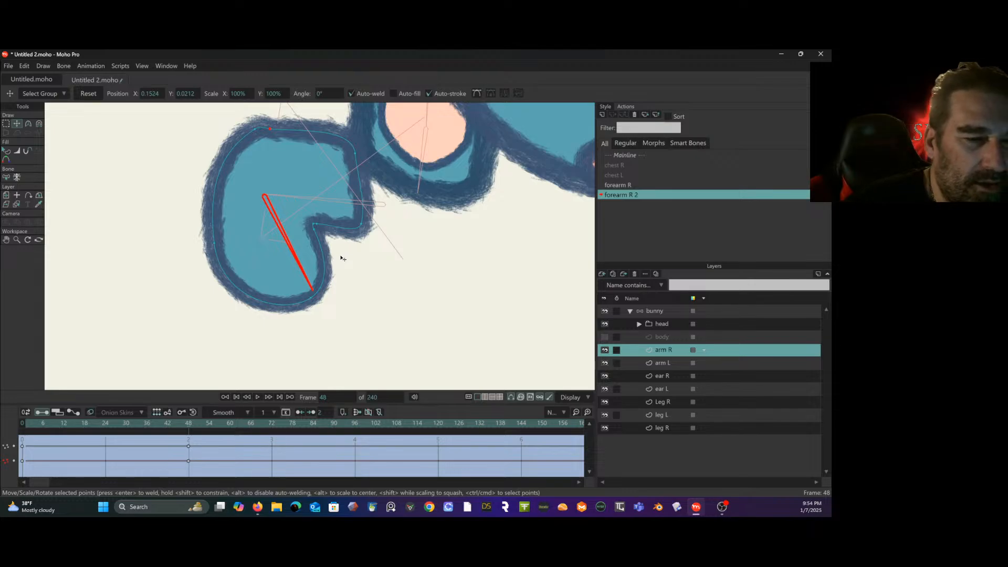
{"action": "left_click_drag", "start_coordinate": [327, 216], "coordinate": [295, 248]}
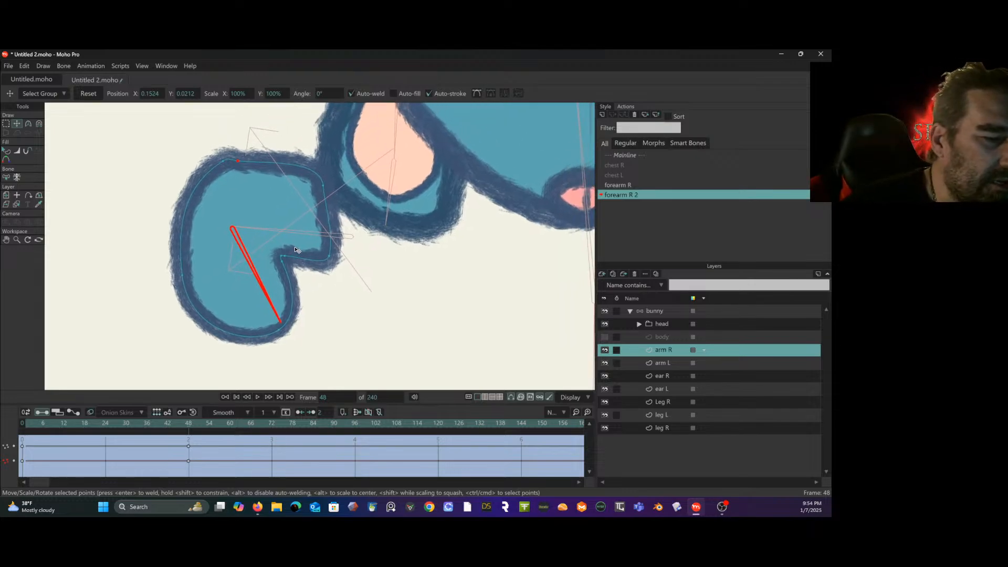
{"action": "left_click", "coordinate": [183, 225]}
{"action": "left_click_drag", "start_coordinate": [185, 225], "coordinate": [193, 196]}
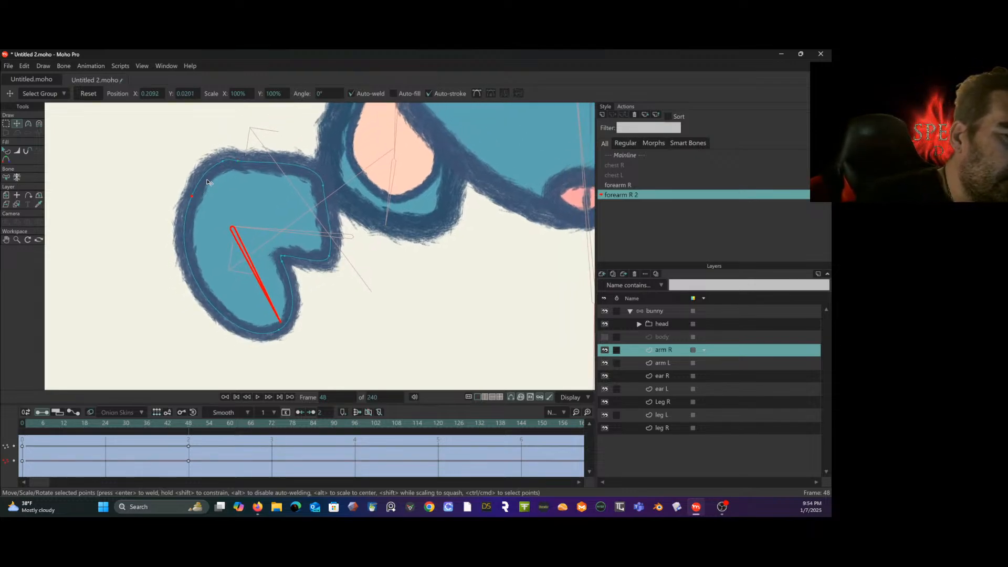
{"action": "mouse_move", "coordinate": [223, 161]}
{"action": "left_mouse_down"}
{"action": "mouse_move", "coordinate": [200, 178]}
{"action": "mouse_move", "coordinate": [225, 166]}
{"action": "mouse_move", "coordinate": [213, 172]}
{"action": "left_mouse_up"}
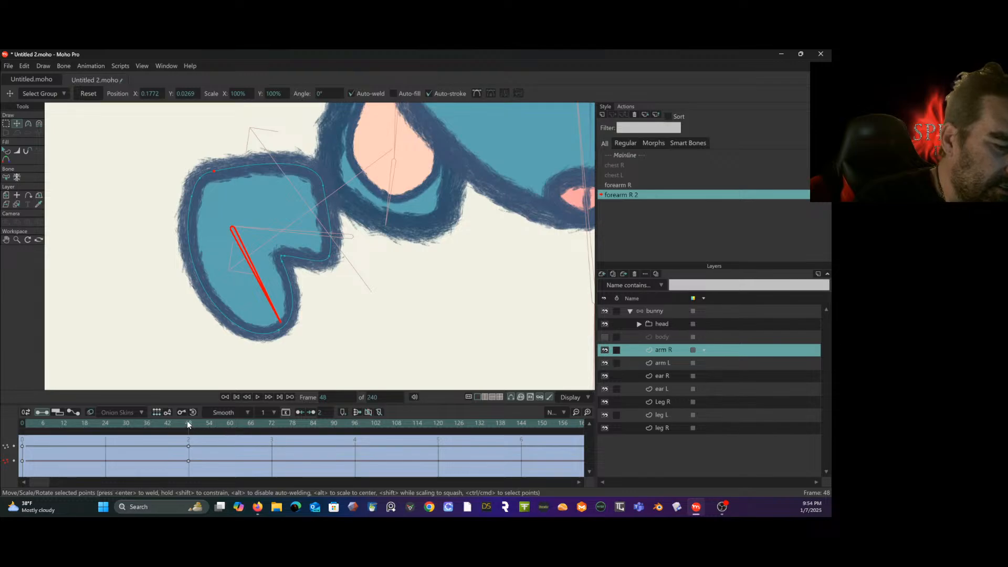
- At frame 24 of forearm R 2, shift arm R's outer elbow point slightly outward
{"action": "left_click_drag", "start_coordinate": [188, 424], "coordinate": [105, 397]}
{"action": "mouse_move", "coordinate": [212, 187]}
{"action": "left_mouse_down"}
{"action": "mouse_move", "coordinate": [212, 166]}
{"action": "mouse_move", "coordinate": [202, 187]}
{"action": "left_mouse_up"}
{"action": "left_click", "coordinate": [227, 167]}
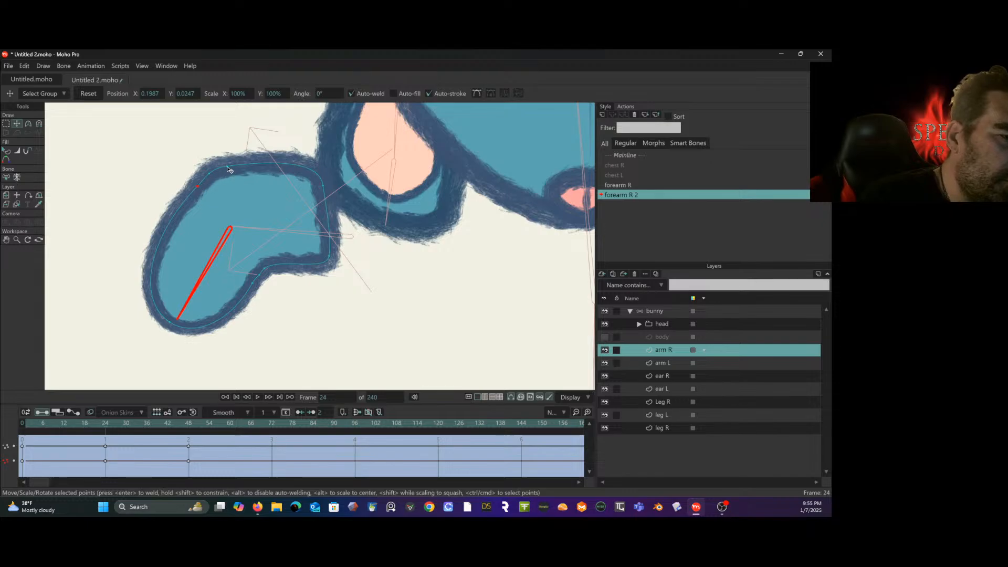
- Use the Curvature tool at frame 24 to adjust the curve handles of arm R's outer elbow point and hand tip
{"action": "left_click", "coordinate": [39, 123]}
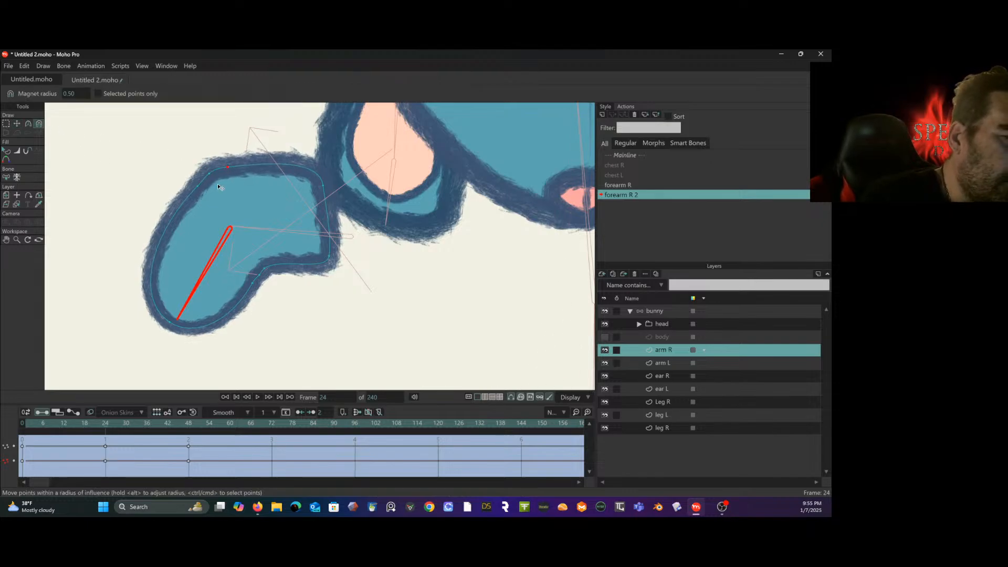
{"action": "key", "text": "ctrl+a"}
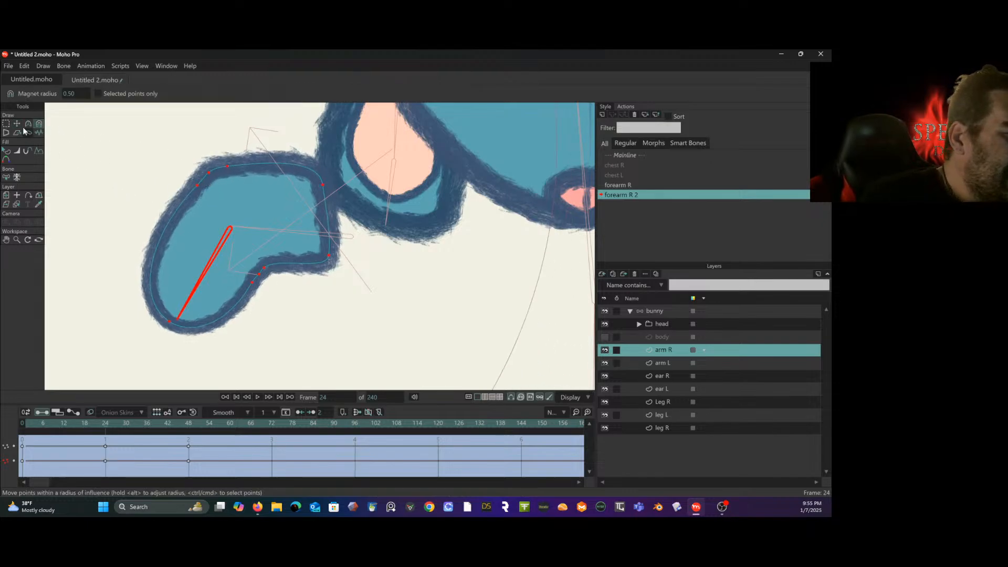
{"action": "left_click", "coordinate": [7, 124]}
{"action": "left_click", "coordinate": [59, 145]}
{"action": "left_click", "coordinate": [29, 123]}
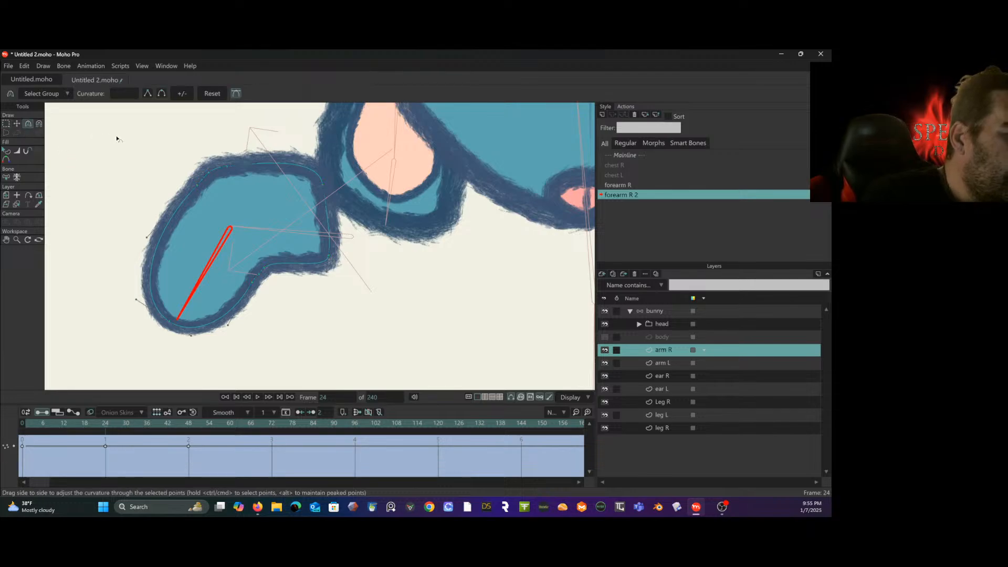
{"action": "left_click", "coordinate": [198, 188]}
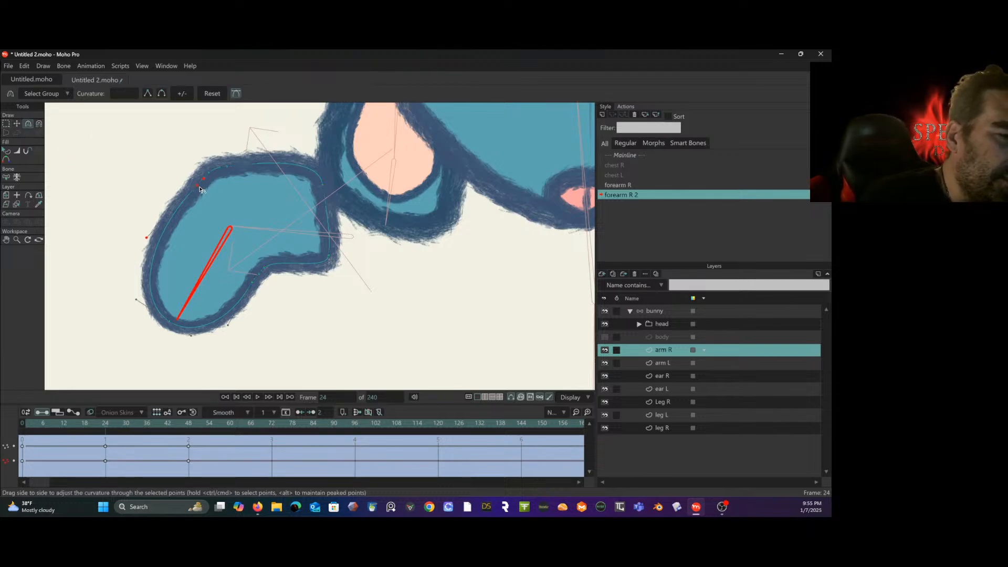
{"action": "left_click", "coordinate": [199, 187]}
{"action": "left_click_drag", "start_coordinate": [204, 178], "coordinate": [206, 180]}
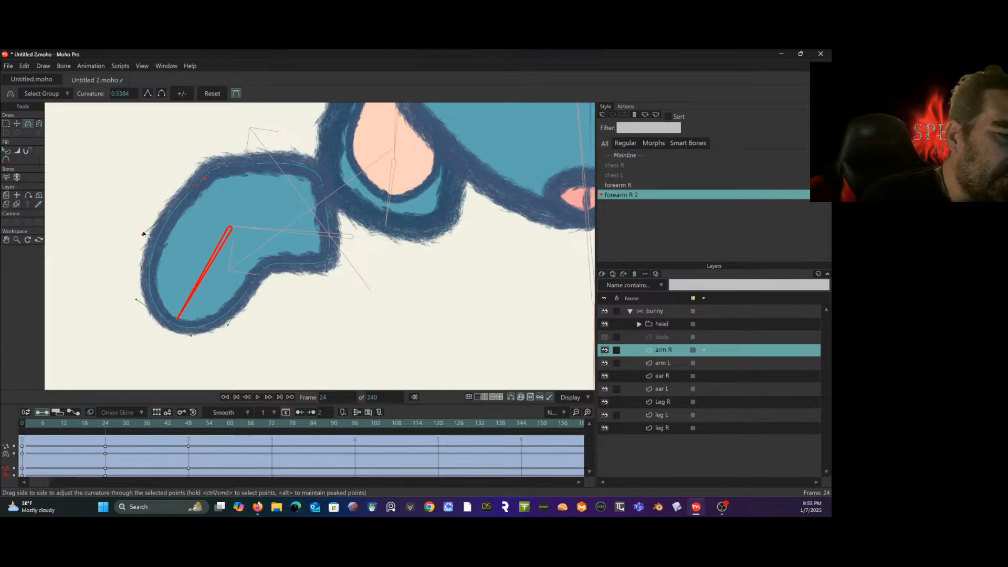
{"action": "mouse_move", "coordinate": [143, 234]}
{"action": "left_mouse_down"}
{"action": "mouse_move", "coordinate": [158, 235]}
{"action": "mouse_move", "coordinate": [148, 238]}
{"action": "left_mouse_up"}
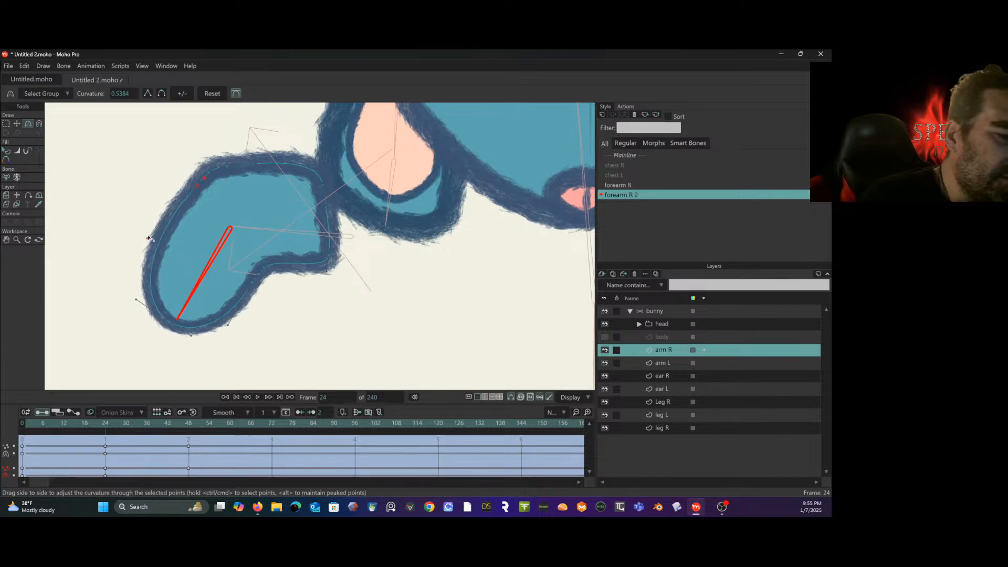
{"action": "left_click_drag", "start_coordinate": [134, 299], "coordinate": [132, 286]}
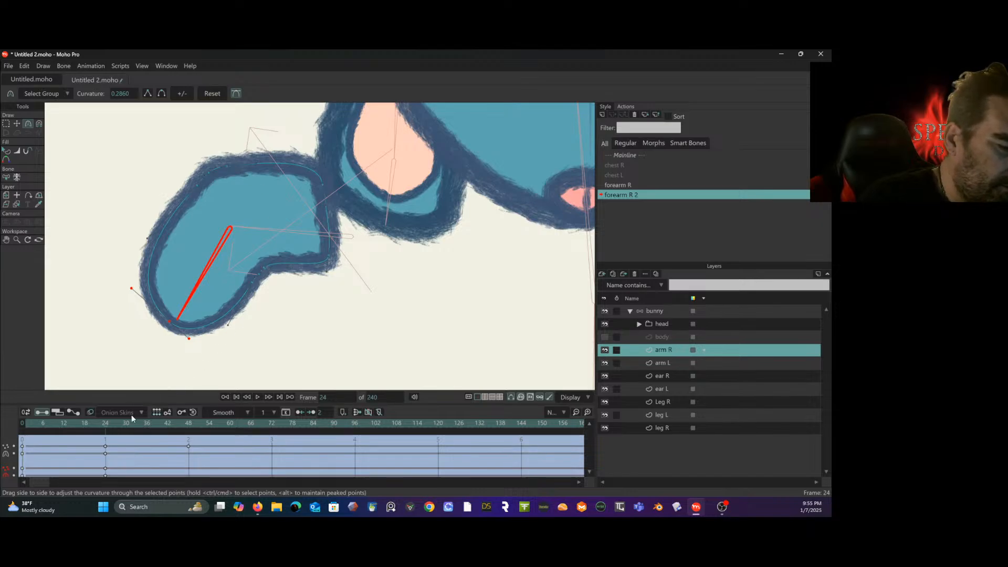
- At frame 48, adjust the outer elbow point's lower curve handle to refine arm R's outer edge
{"action": "left_click_drag", "start_coordinate": [132, 419], "coordinate": [188, 429]}
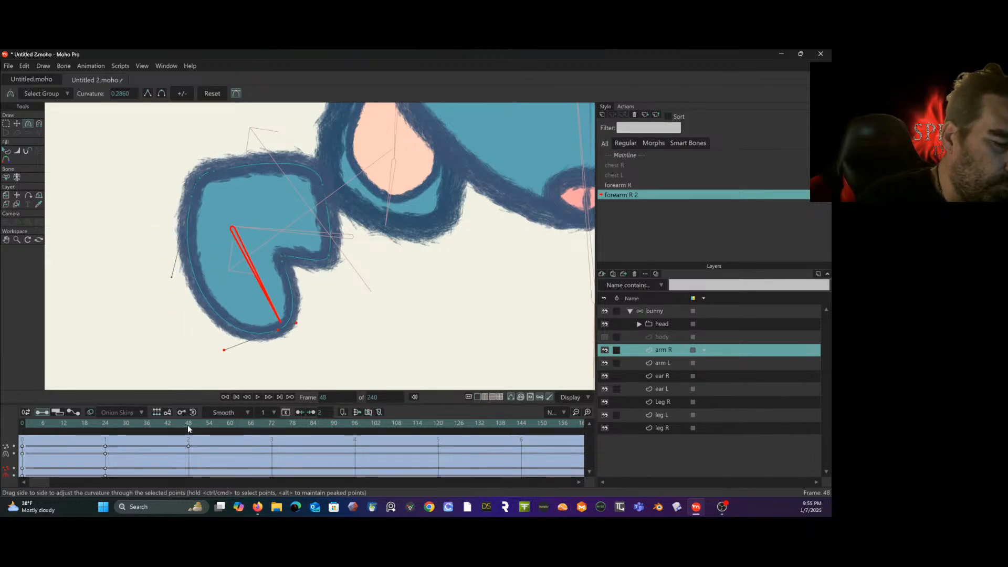
{"action": "mouse_move", "coordinate": [186, 274]}
{"action": "left_mouse_down"}
{"action": "mouse_move", "coordinate": [176, 275]}
{"action": "mouse_move", "coordinate": [202, 264]}
{"action": "left_mouse_up"}
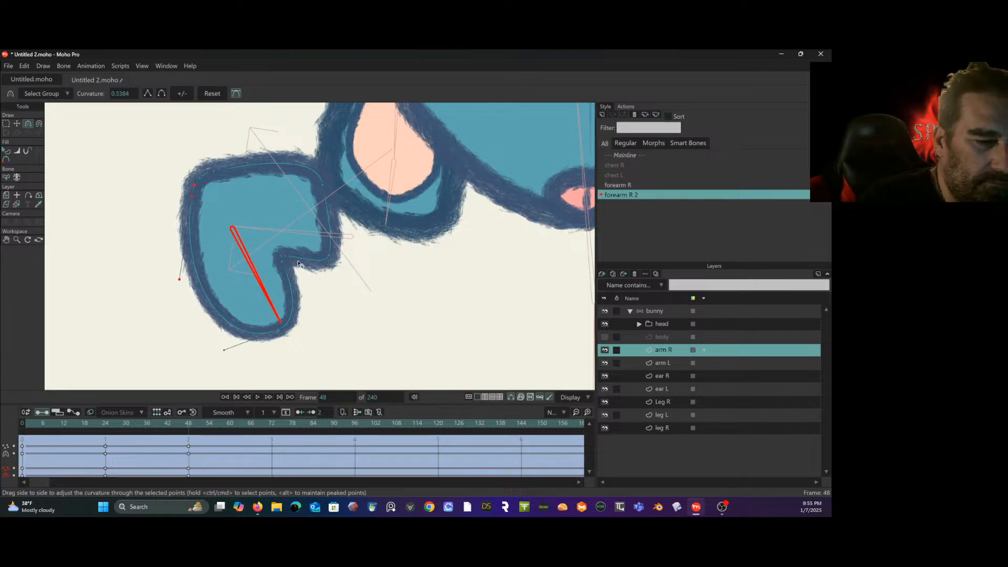
- Check the forearm R 2 bend back from frame 48, return to the Mainline, and make the body layer visible again
{"action": "left_click_drag", "start_coordinate": [188, 427], "coordinate": [43, 423]}
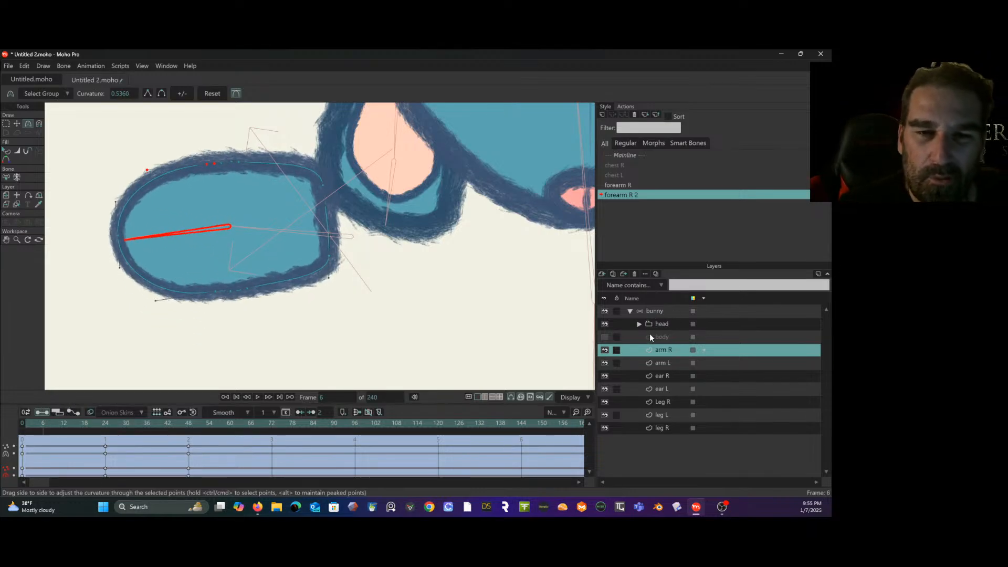
{"action": "double_click", "coordinate": [630, 155]}
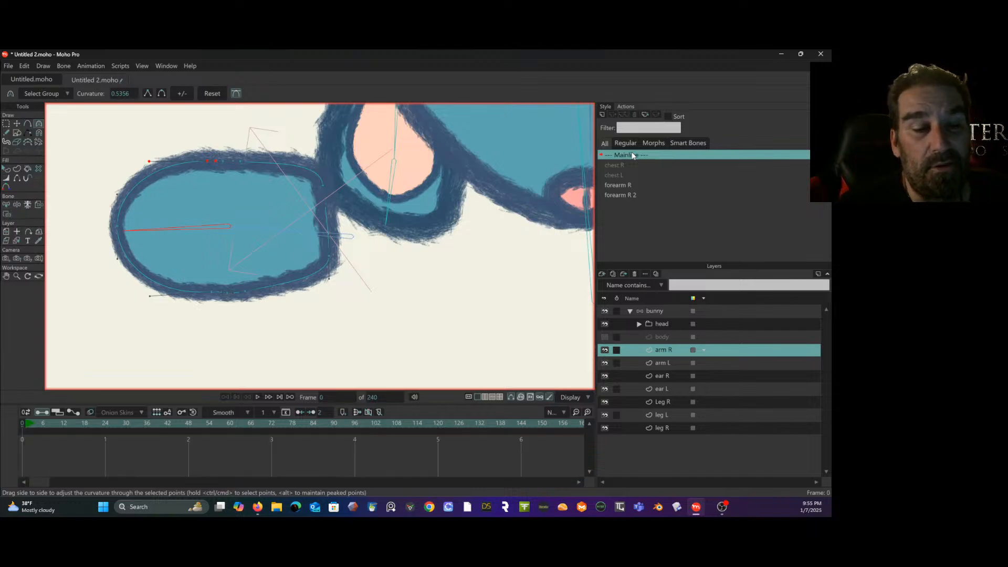
{"action": "left_click", "coordinate": [604, 336]}
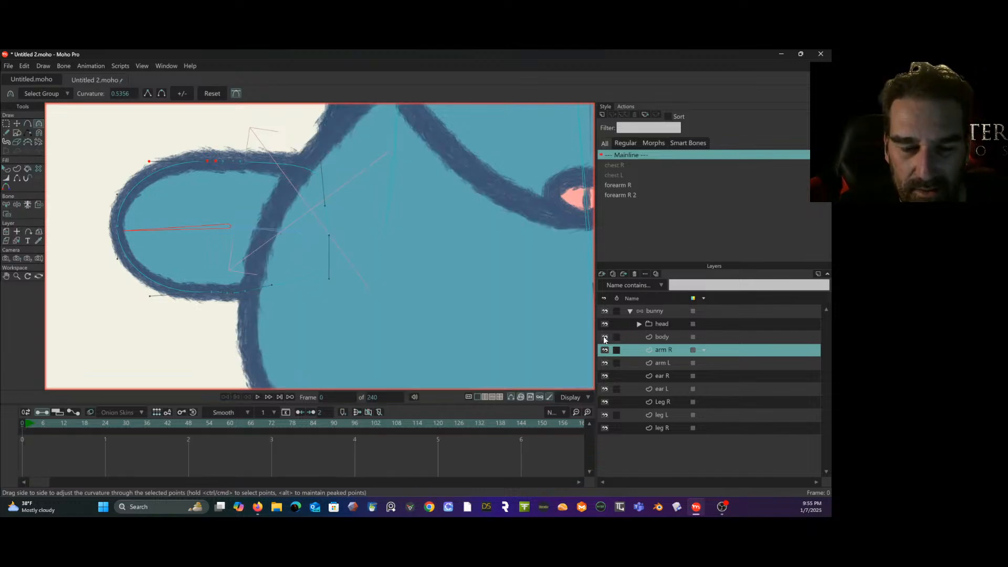
{"action": "scroll", "coordinate": [472, 310], "scroll_direction": "down", "scroll_amount": 5}
{"action": "left_click_drag", "start_coordinate": [471, 306], "coordinate": [224, 240]}
{"action": "scroll", "coordinate": [265, 261], "scroll_direction": "up", "scroll_amount": 2}
{"action": "scroll", "coordinate": [263, 255], "scroll_direction": "down", "scroll_amount": 1}
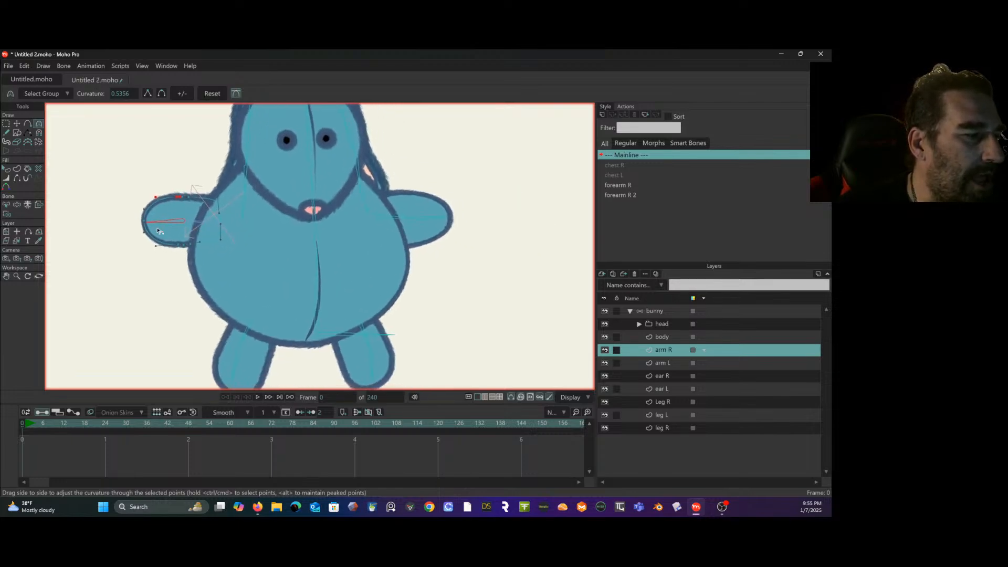
- Test the bunny rig with the Manipulate Bones tool by posing both arms and the upper-body bone, and undo the test poses
{"action": "left_click", "coordinate": [646, 313]}
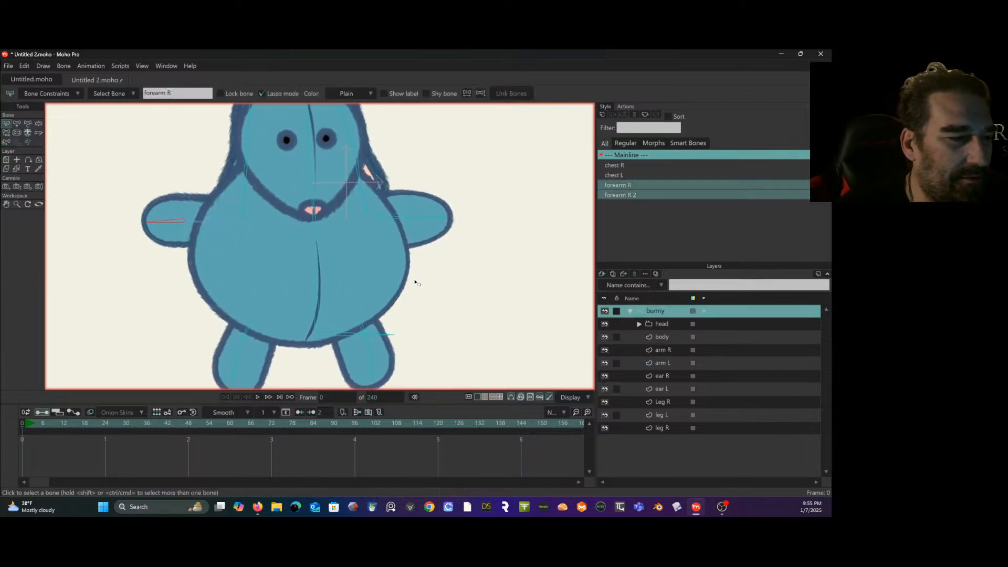
{"action": "left_click", "coordinate": [37, 127]}
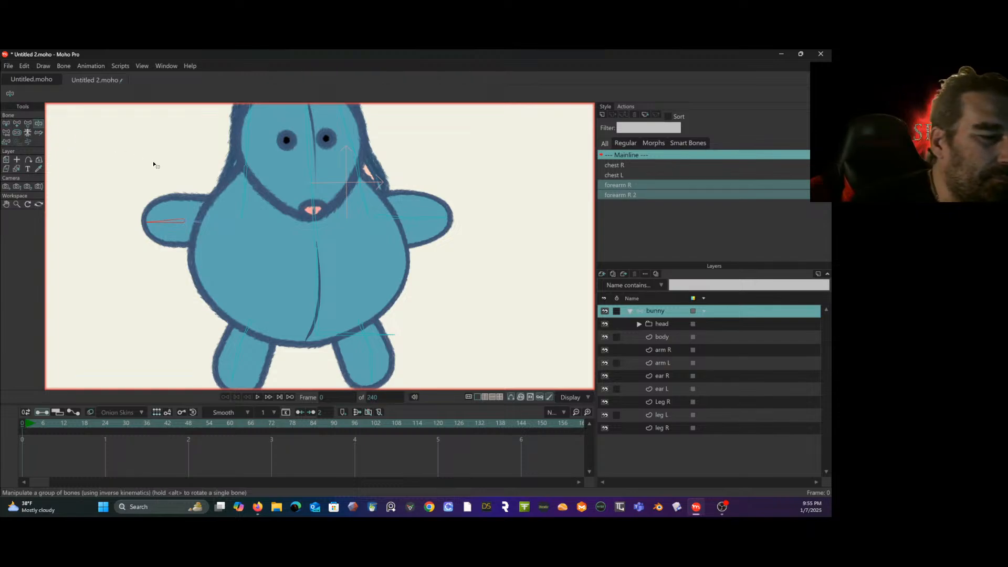
{"action": "left_click_drag", "start_coordinate": [180, 214], "coordinate": [114, 210]}
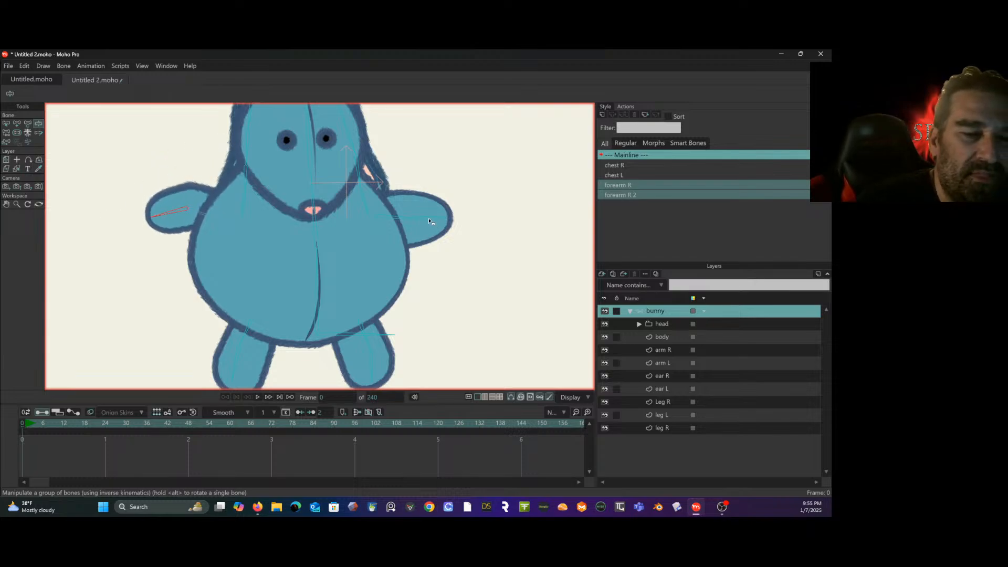
{"action": "left_click_drag", "start_coordinate": [436, 221], "coordinate": [450, 189]}
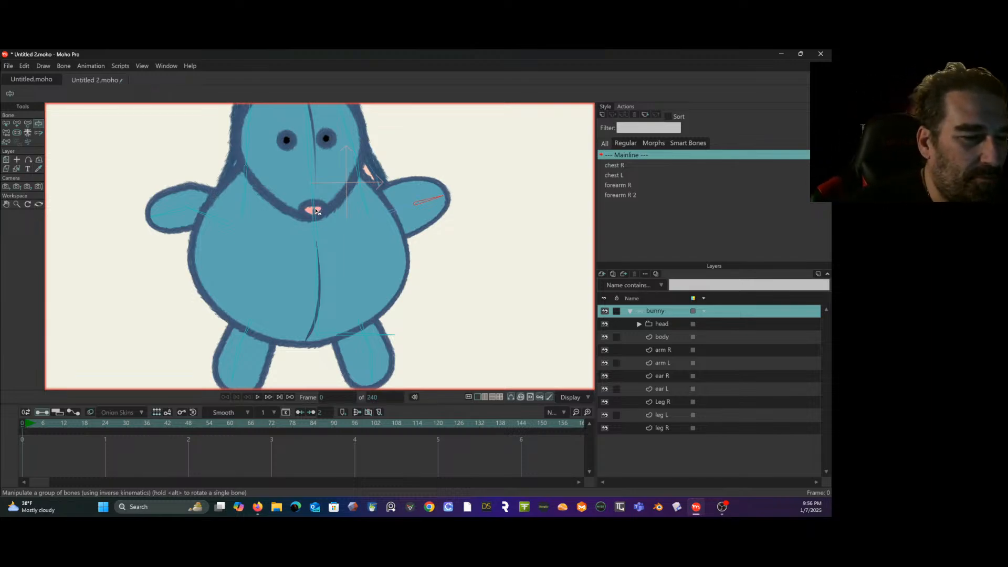
{"action": "mouse_move", "coordinate": [317, 211]}
{"action": "left_mouse_down"}
{"action": "mouse_move", "coordinate": [342, 220]}
{"action": "mouse_move", "coordinate": [299, 214]}
{"action": "mouse_move", "coordinate": [325, 211]}
{"action": "mouse_move", "coordinate": [314, 209]}
{"action": "left_mouse_up"}
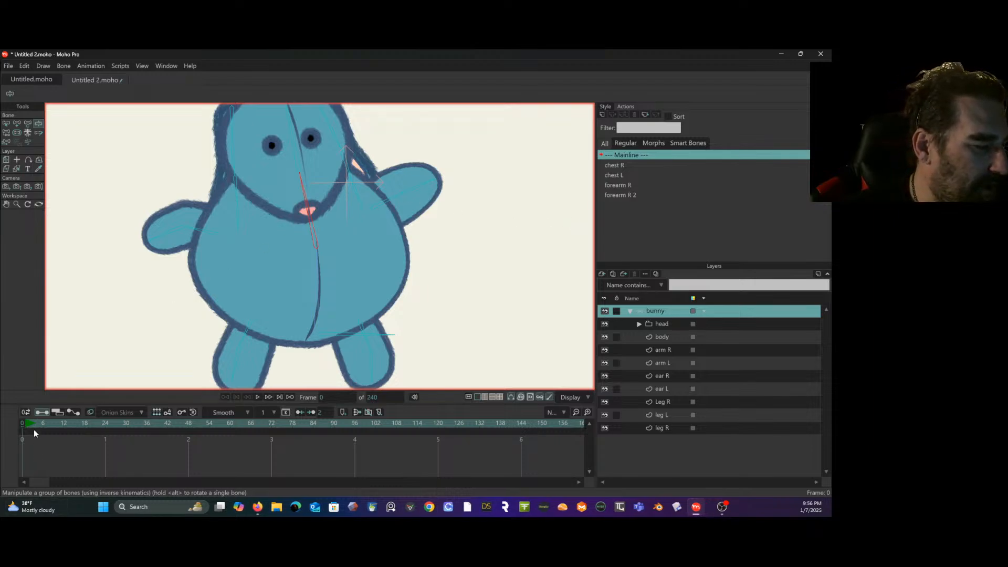
{"action": "key", "text": "ctrl+z"}
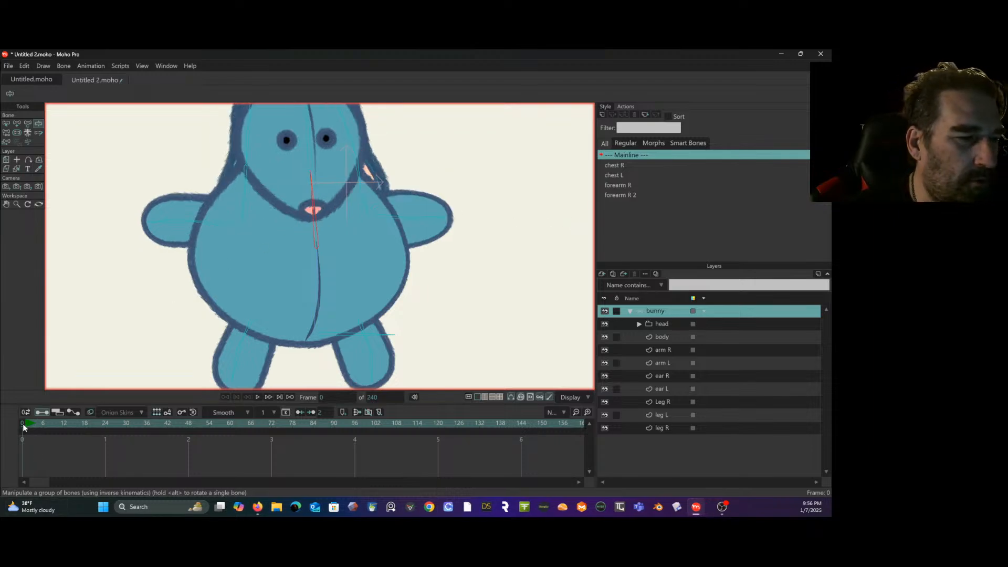
{"action": "left_click", "coordinate": [389, 223]}
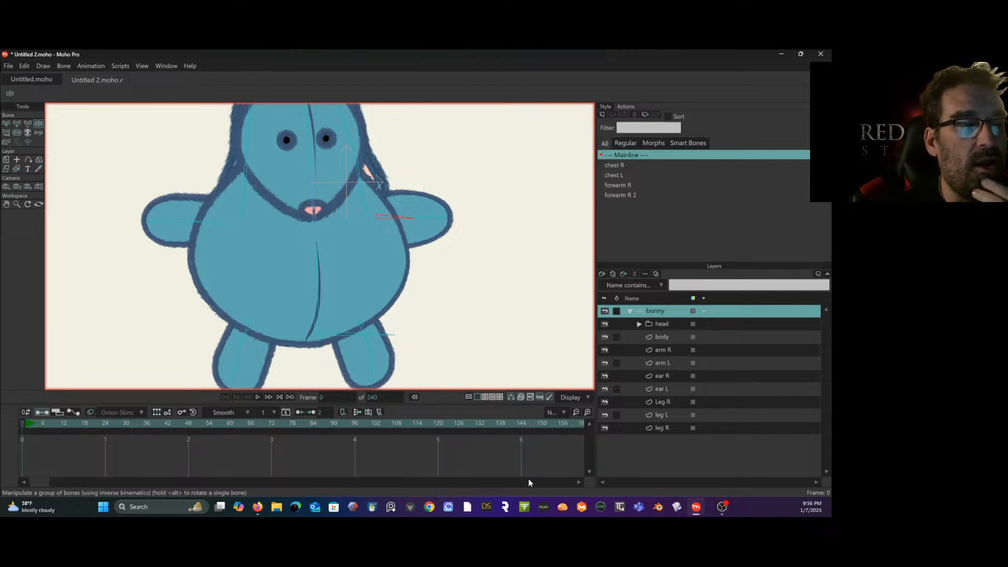
{"action": "scroll", "coordinate": [470, 304], "scroll_direction": "down", "scroll_amount": 2}
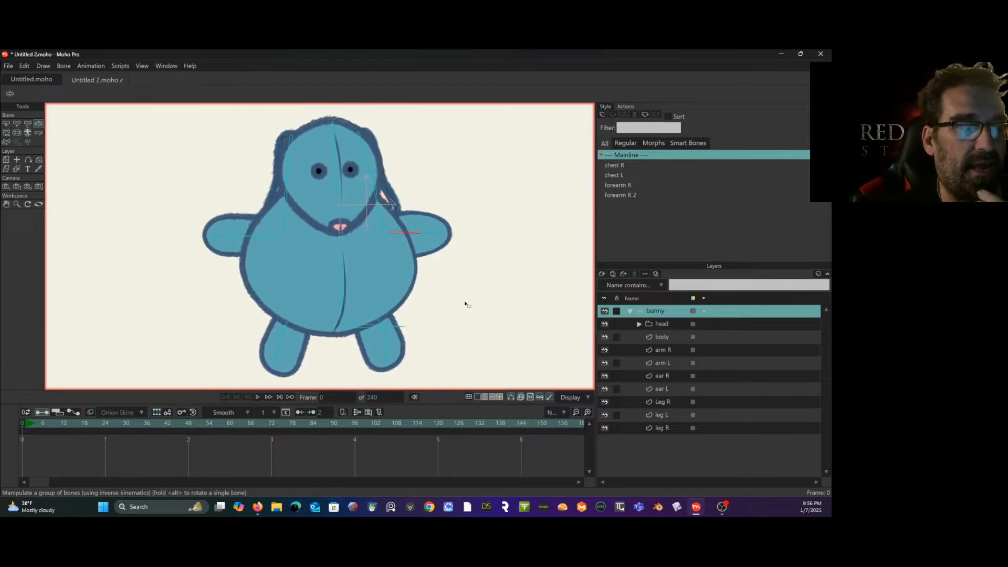